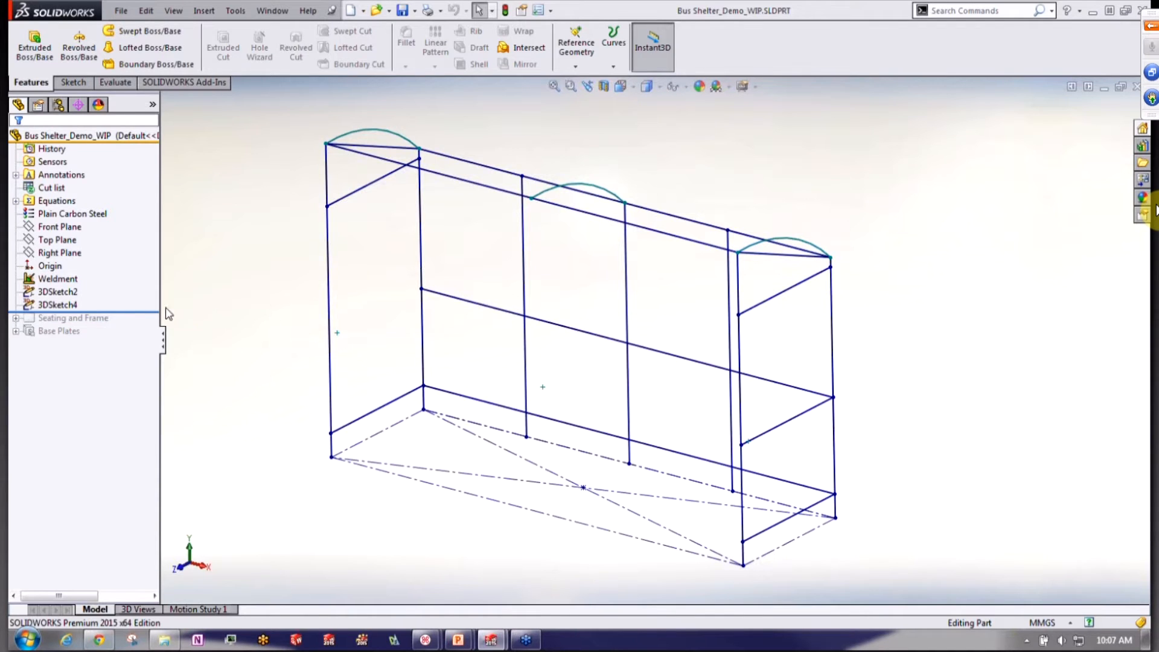
Examine 3DSketch2, the bus shelter's frame layout, together with its driving dimensions
click(80, 292)
mouse_move(867, 328)
middle_down()
mouse_move(859, 290)
mouse_move(856, 323)
middle_up()
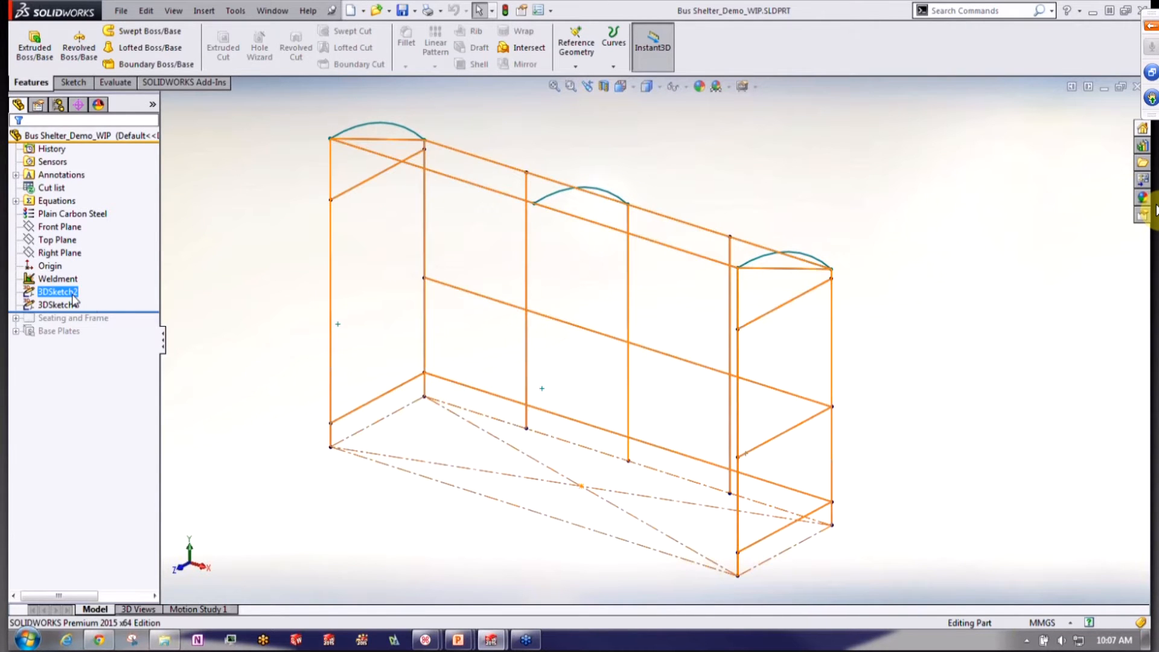
mouse_move(73, 296)
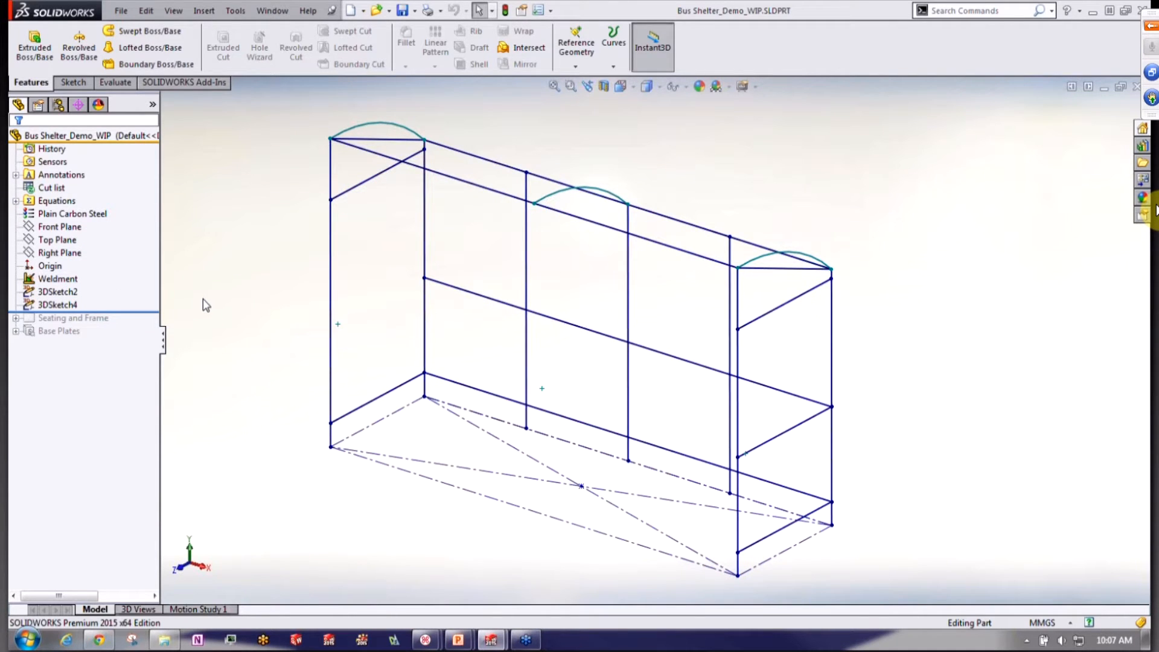
click(75, 295)
click(57, 292)
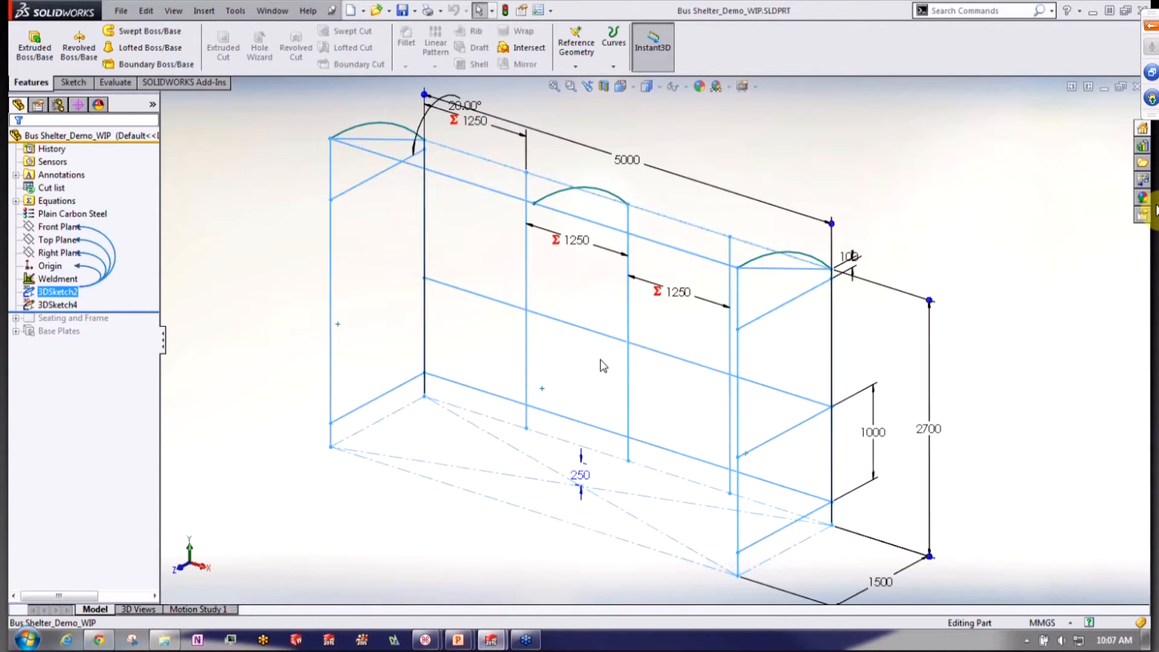
click(233, 296)
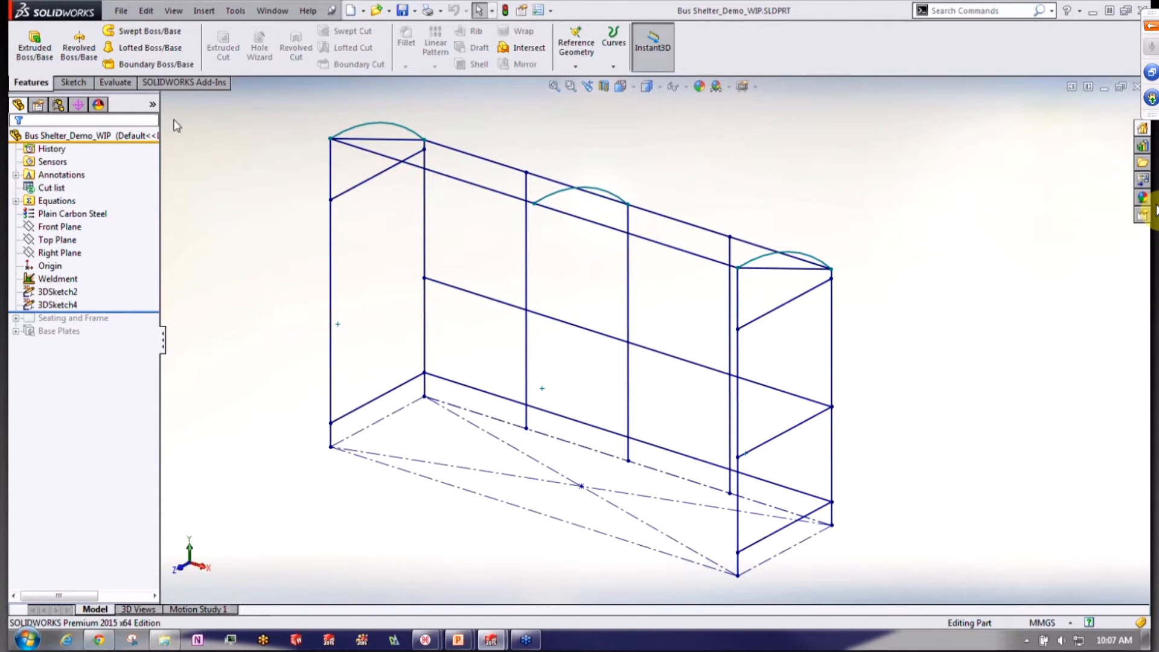
Add the Weldments command set to the CommandManager and bring up its tools
right_click(135, 88)
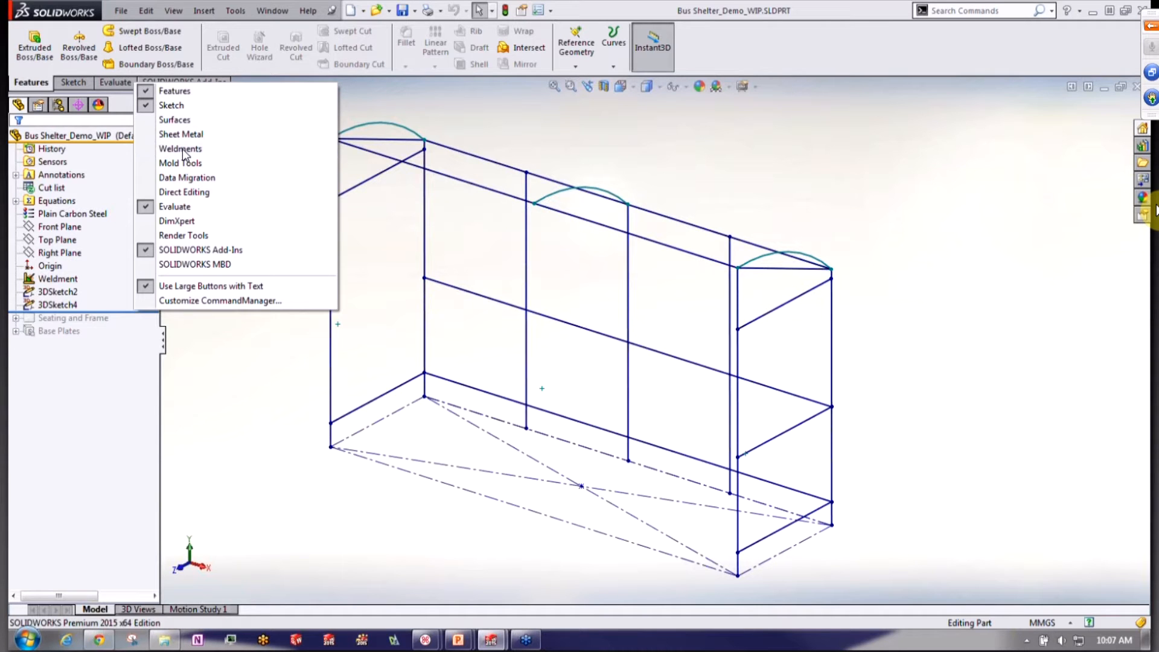
click(183, 149)
click(140, 83)
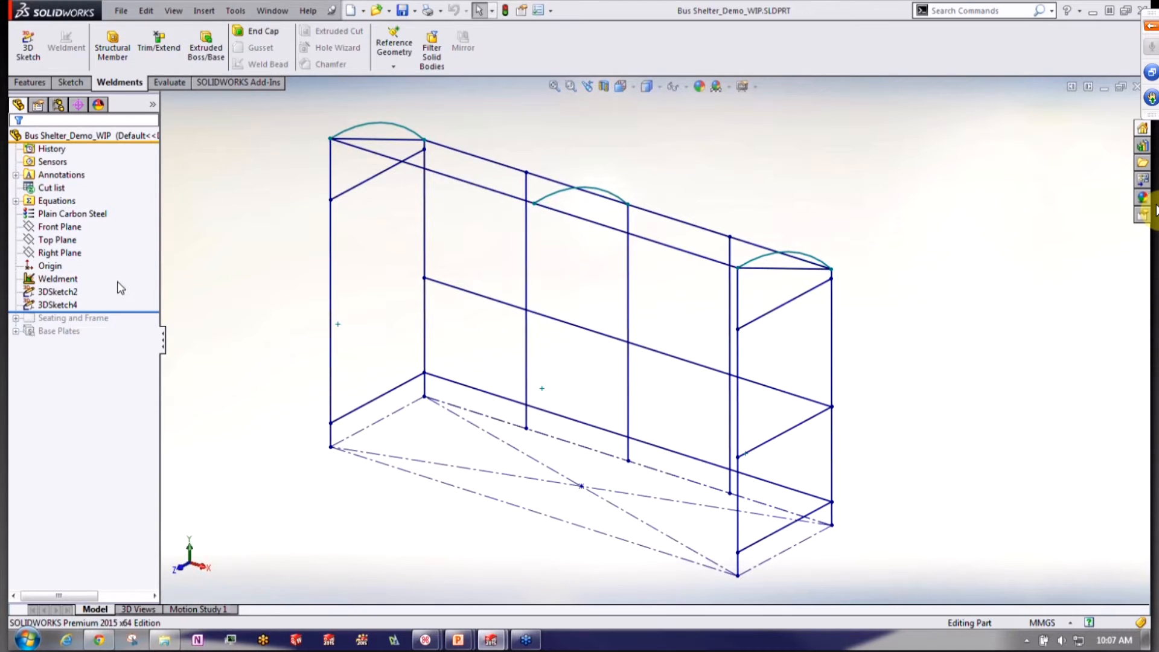
Review the Weldment feature and the Cut list in the part's feature tree
click(54, 280)
click(53, 283)
click(55, 190)
click(53, 187)
click(53, 187)
click(204, 202)
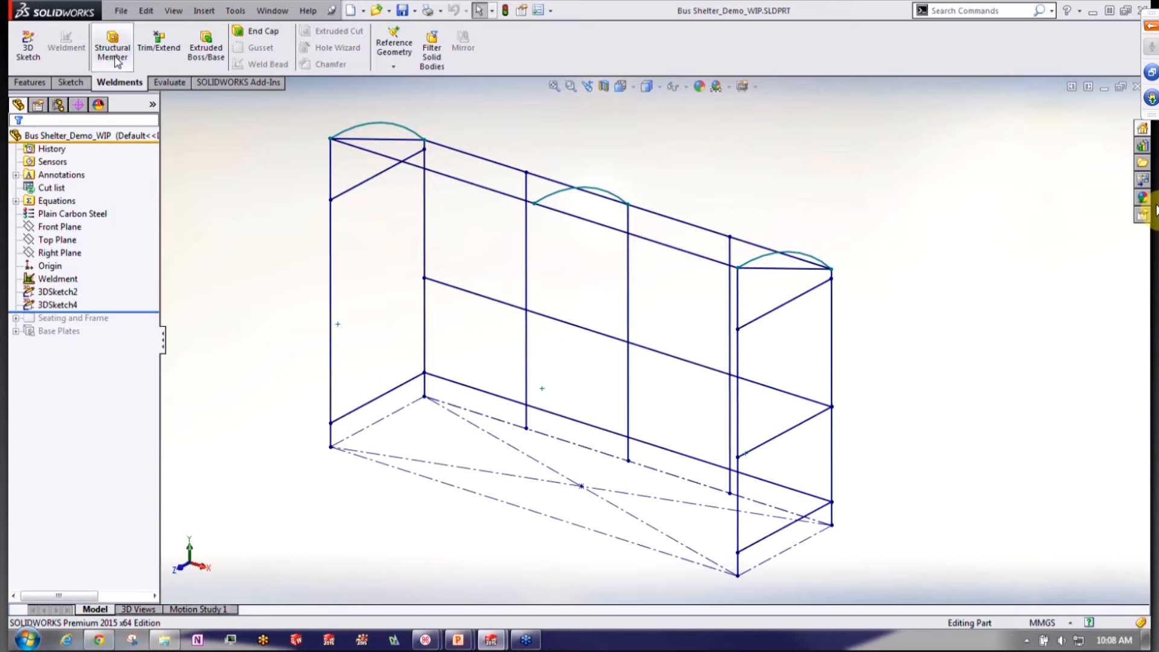
Start a structural member with the ansi inch standard, square tube type and 2 x 2 x 0.25 size
click(113, 49)
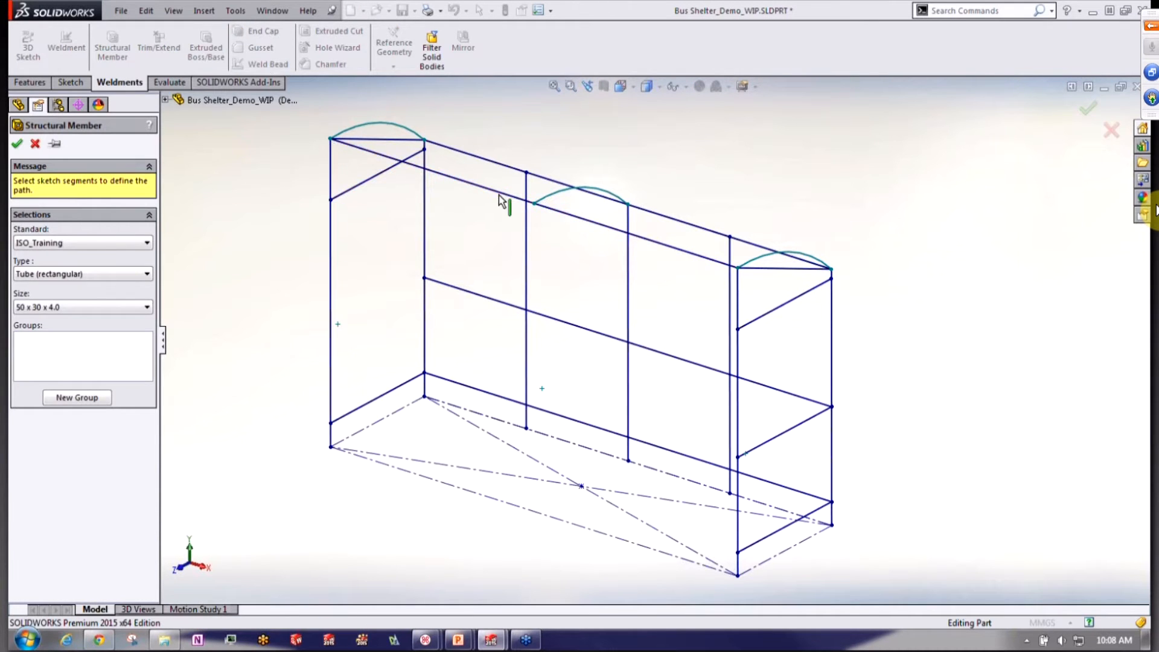
click(125, 245)
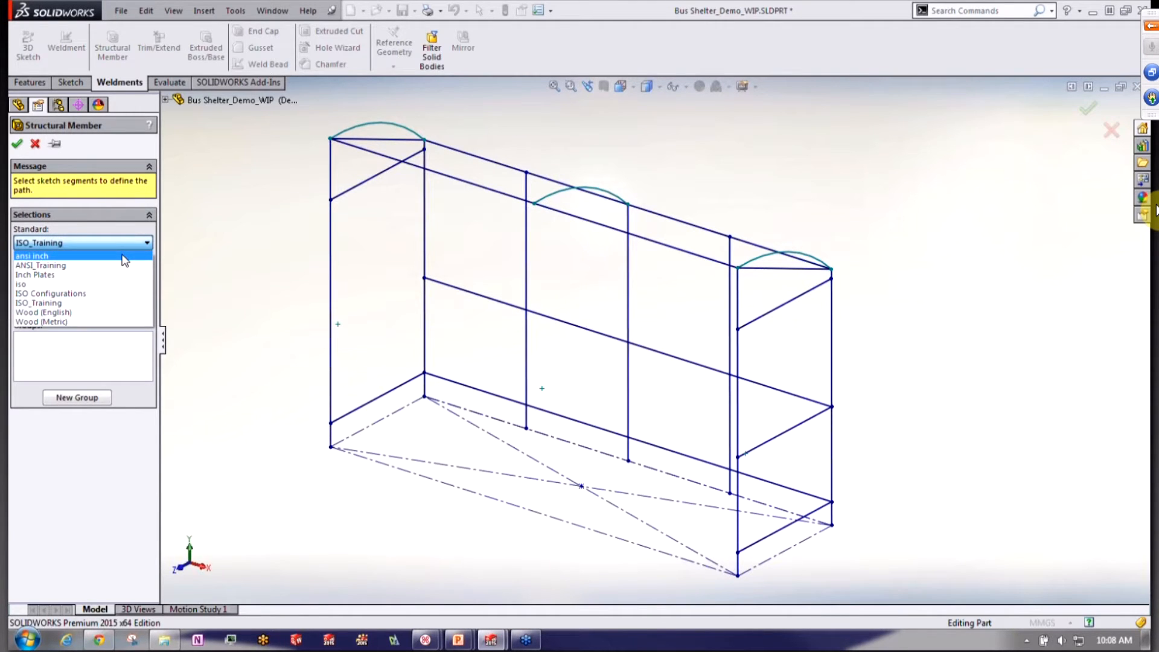
click(122, 257)
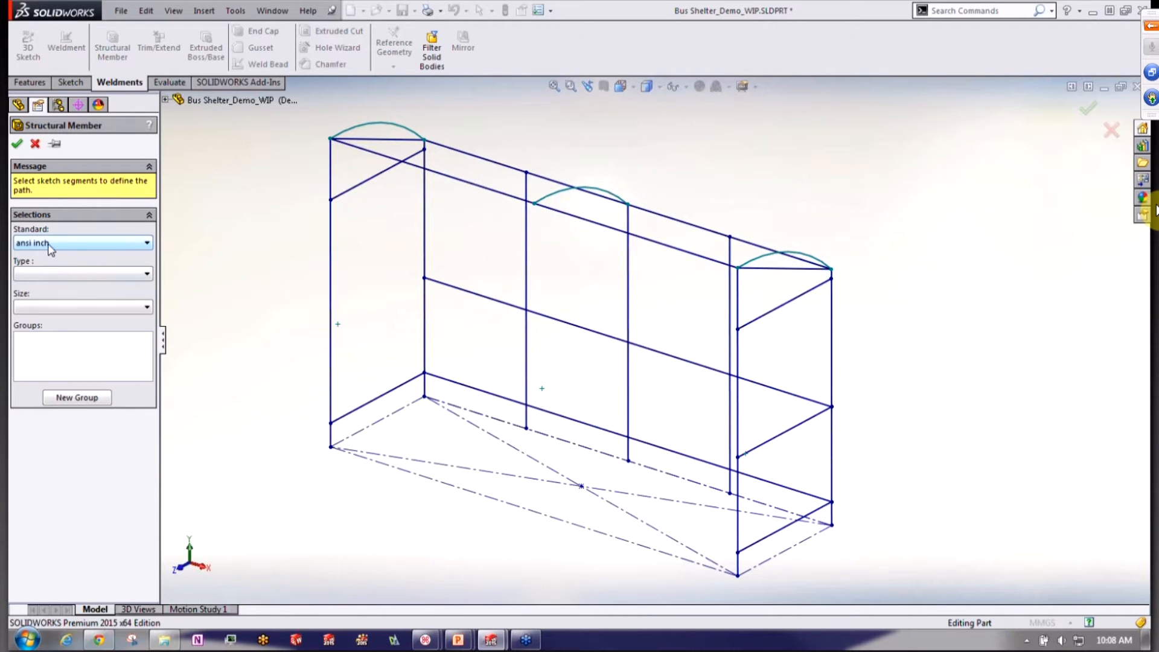
click(72, 278)
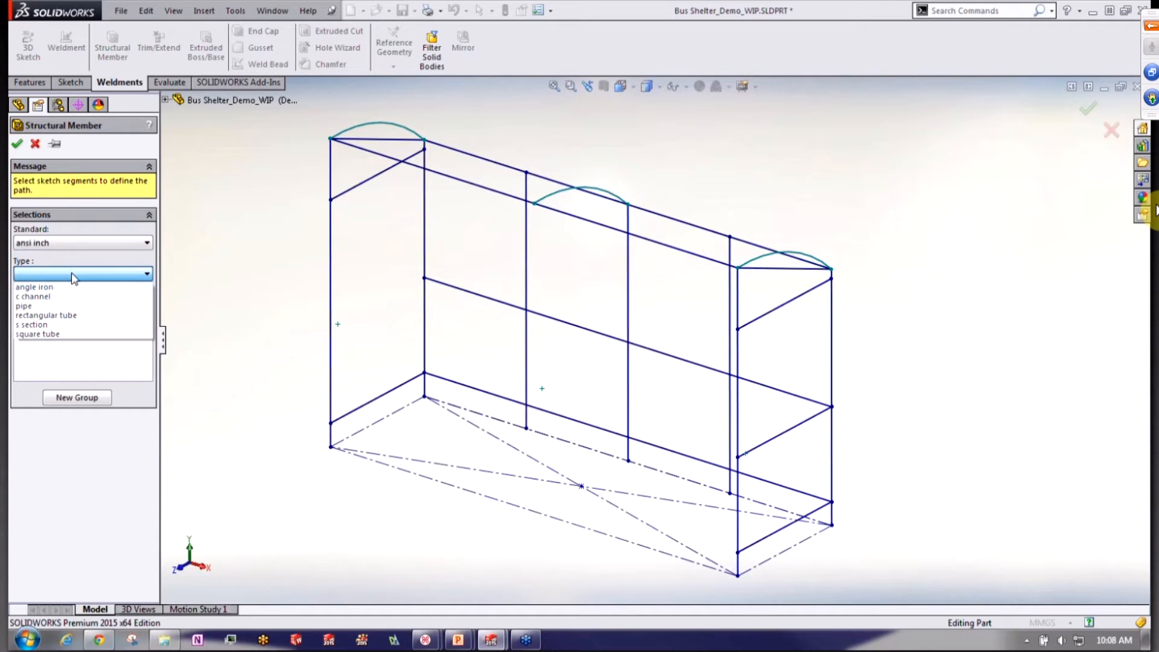
click(72, 333)
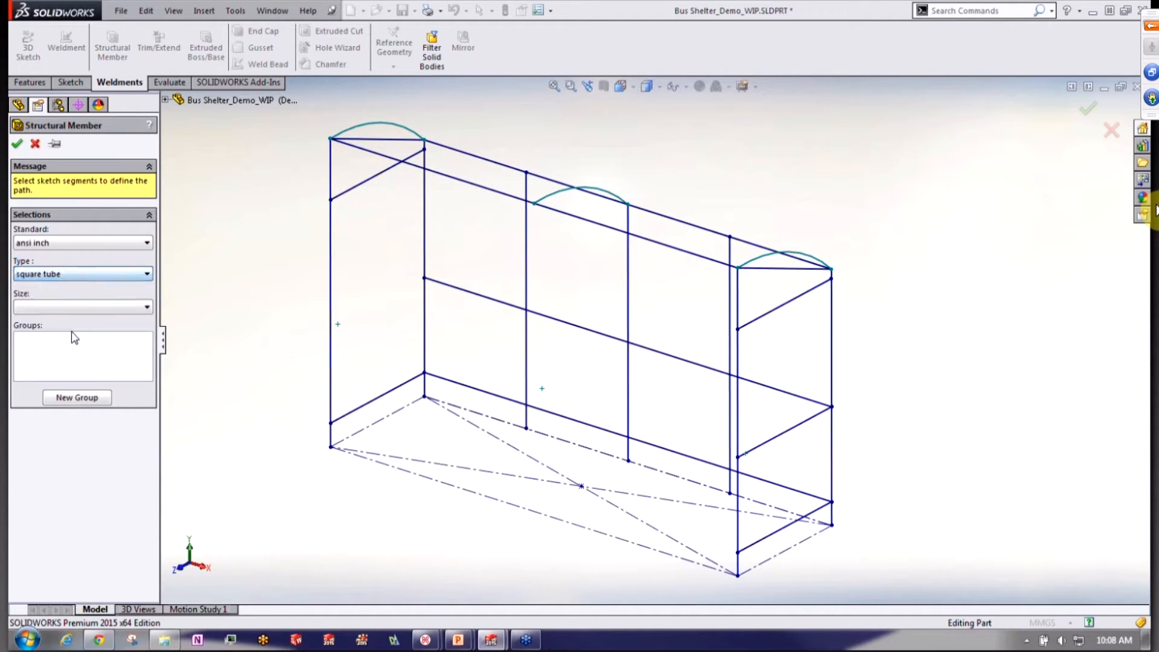
click(75, 307)
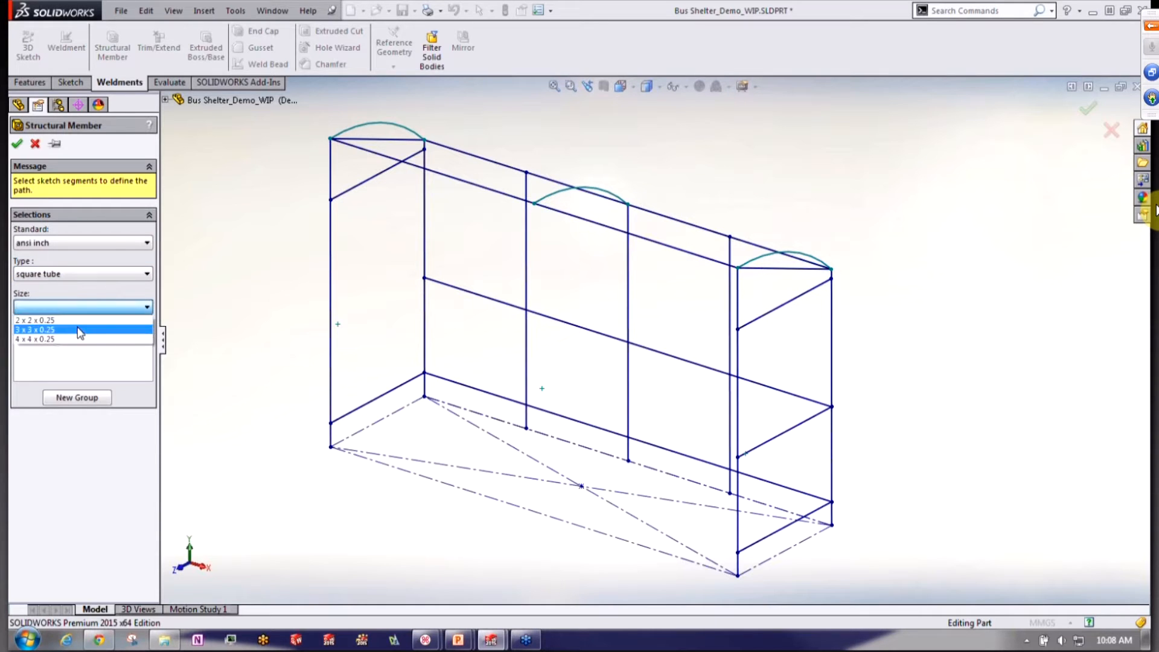
click(80, 320)
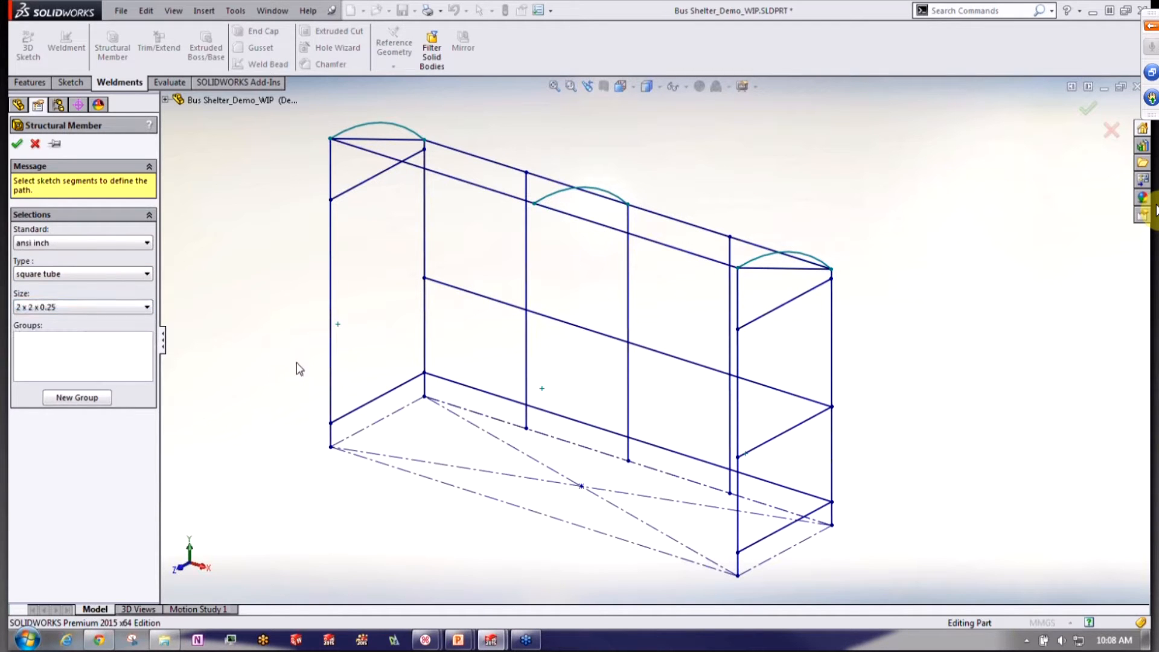
Use the shelter's front-left vertical line as the member's path and inspect the profile preview at its base
click(331, 355)
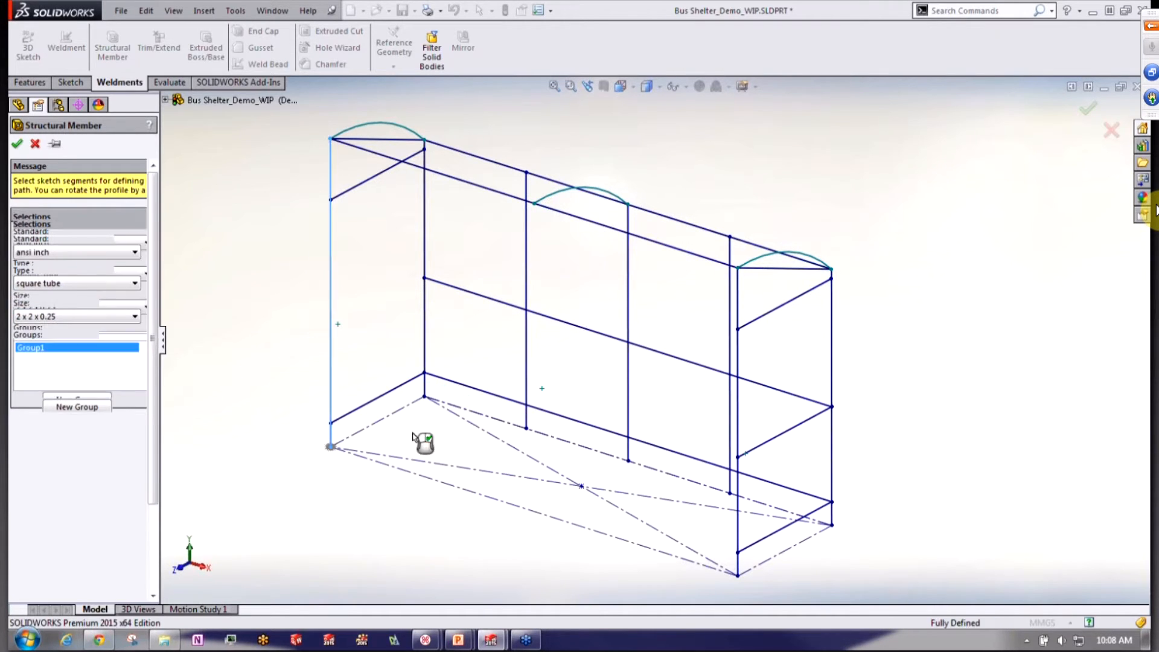
scroll(409, 422, down, 10)
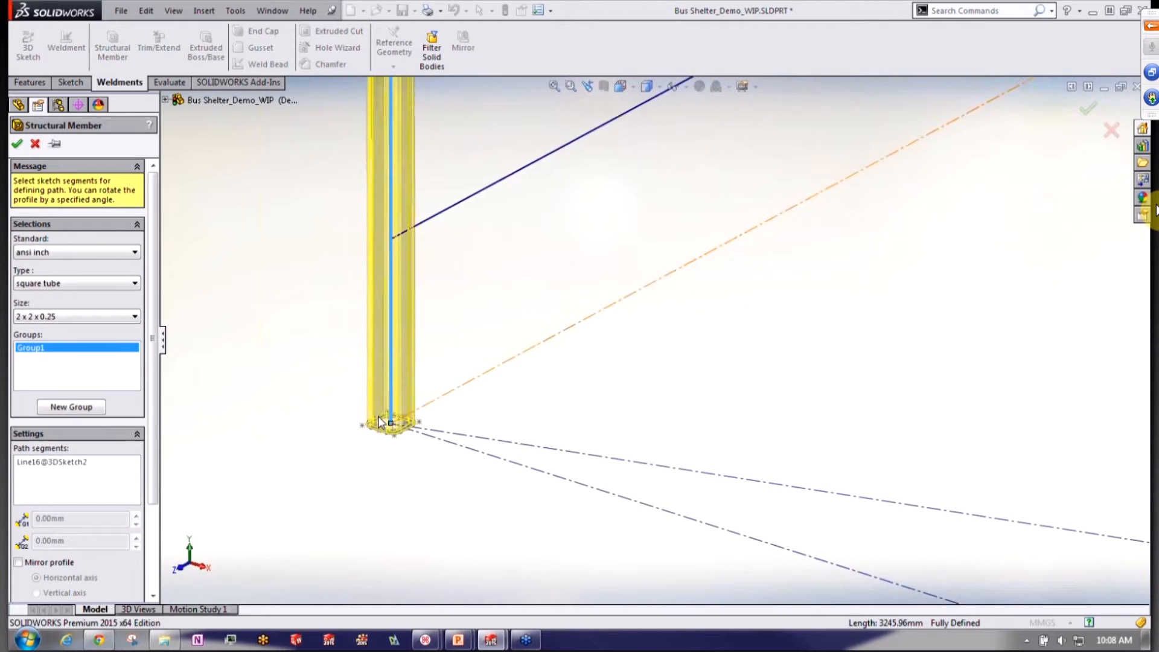
scroll(416, 419, down, 5)
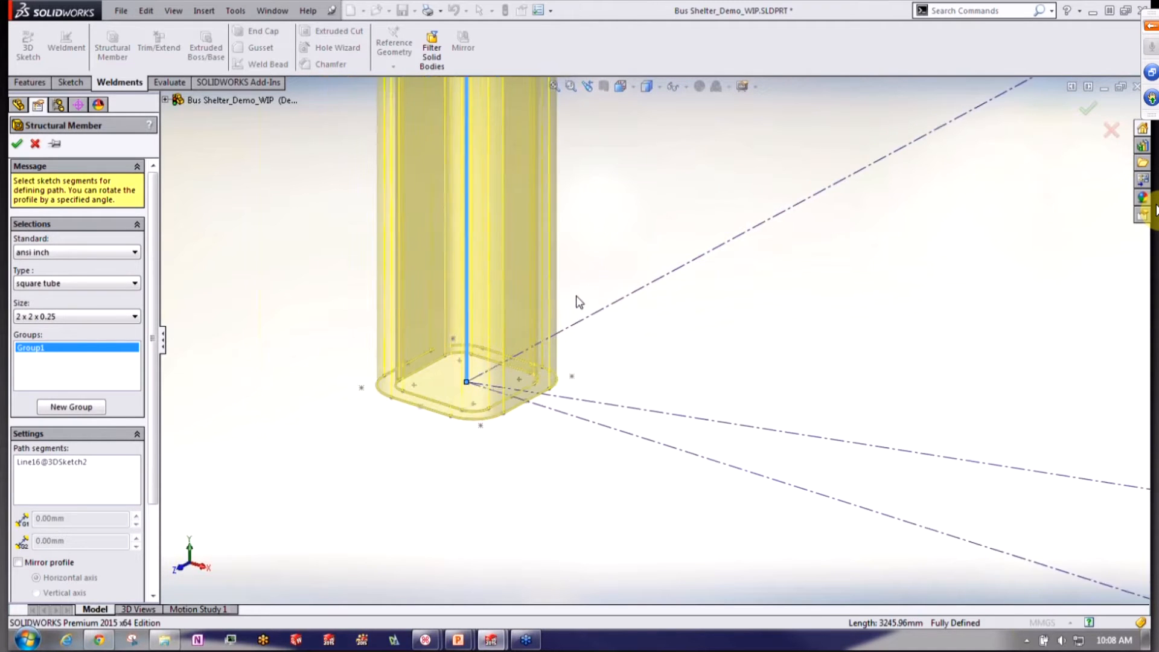
scroll(578, 301, up, 8)
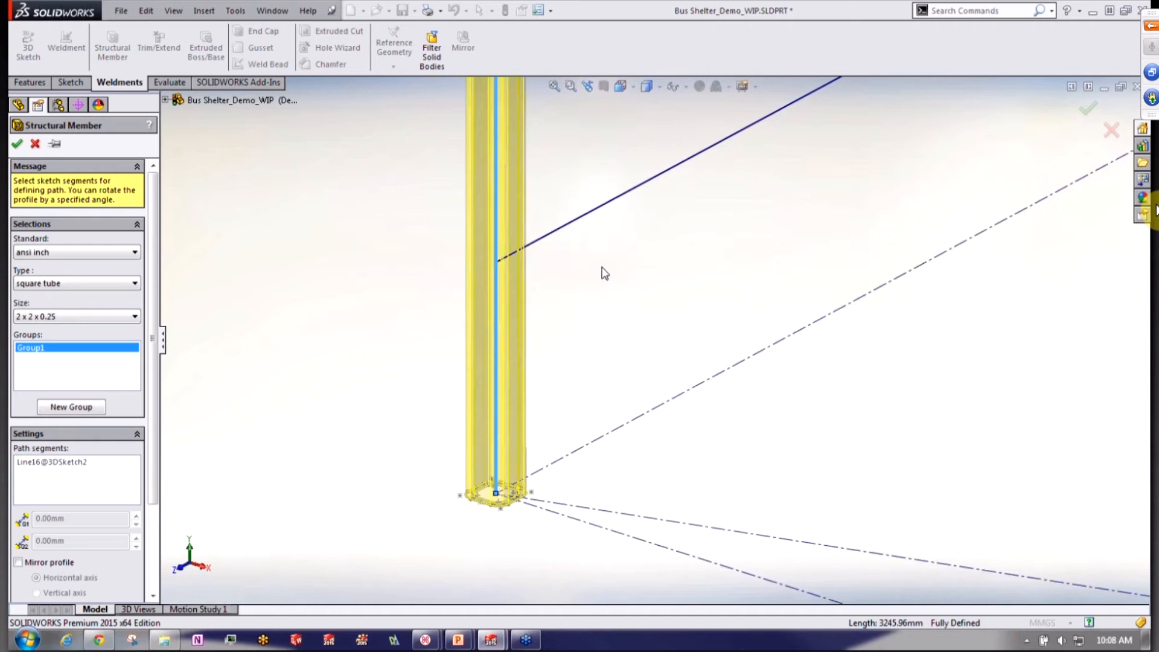
Try the 3 x 3 x 0.25 and 4 x 4 x 0.25 square tube sizes on the vertical post
click(104, 318)
click(103, 334)
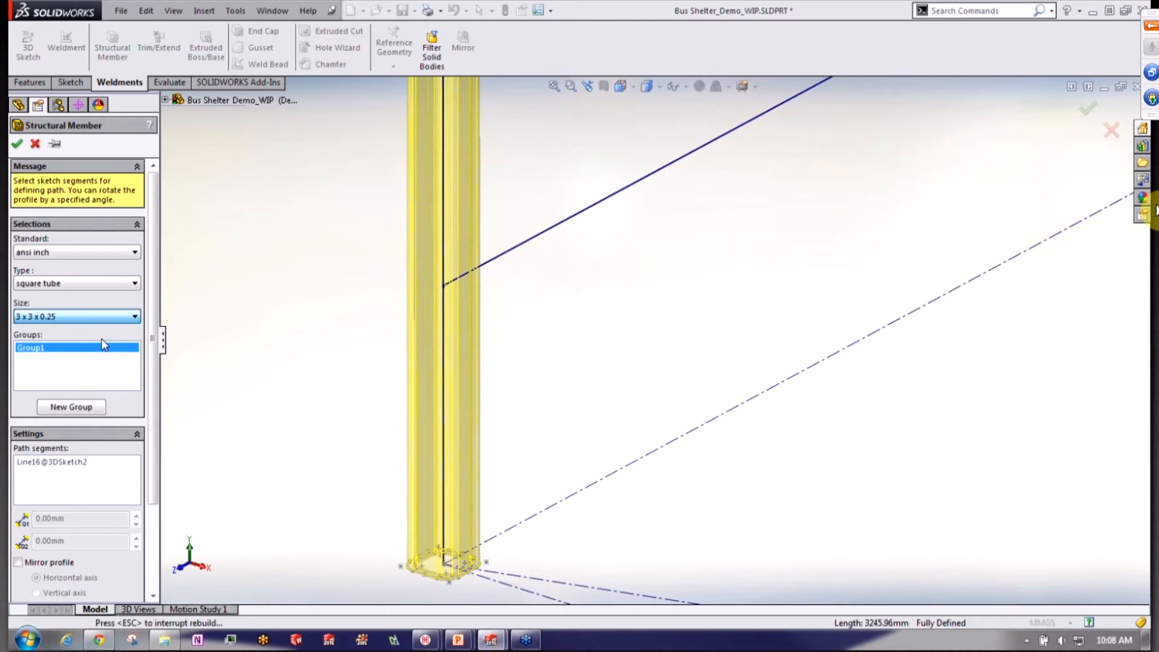
click(104, 309)
click(94, 341)
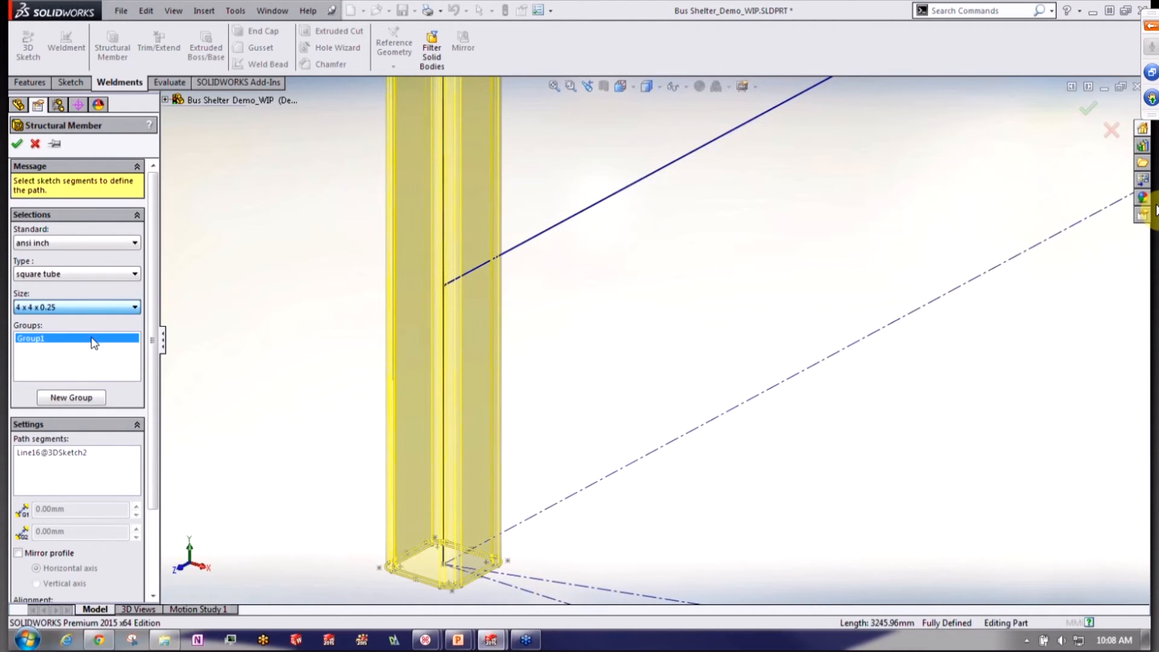
scroll(707, 346, up, 4)
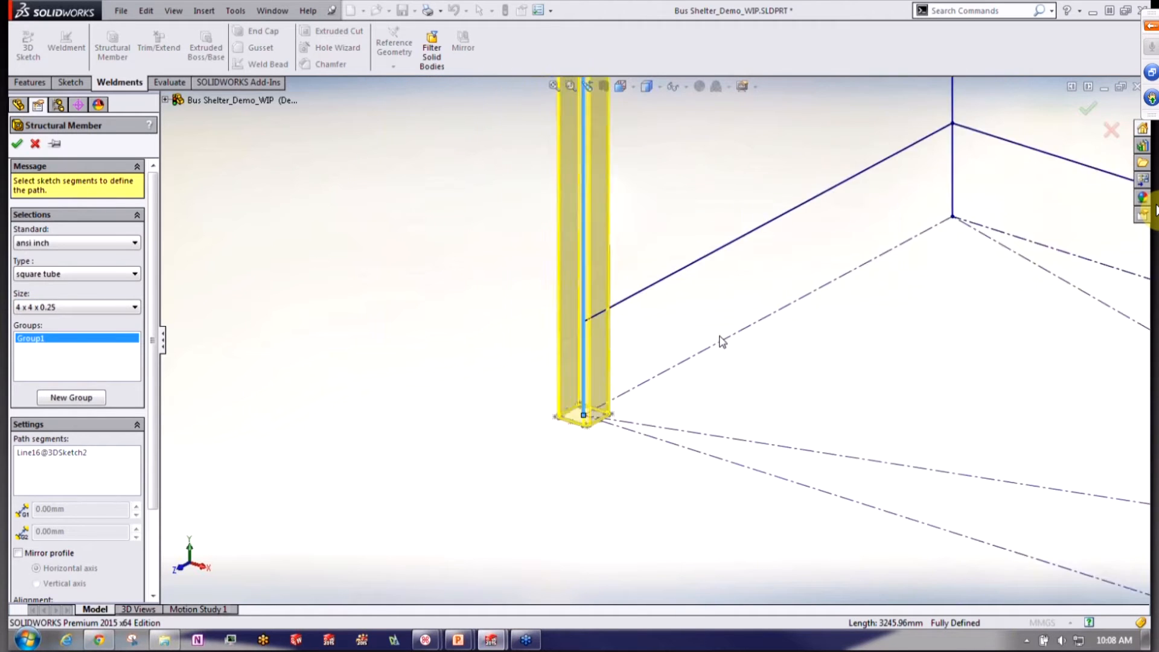
scroll(760, 256, up, 6)
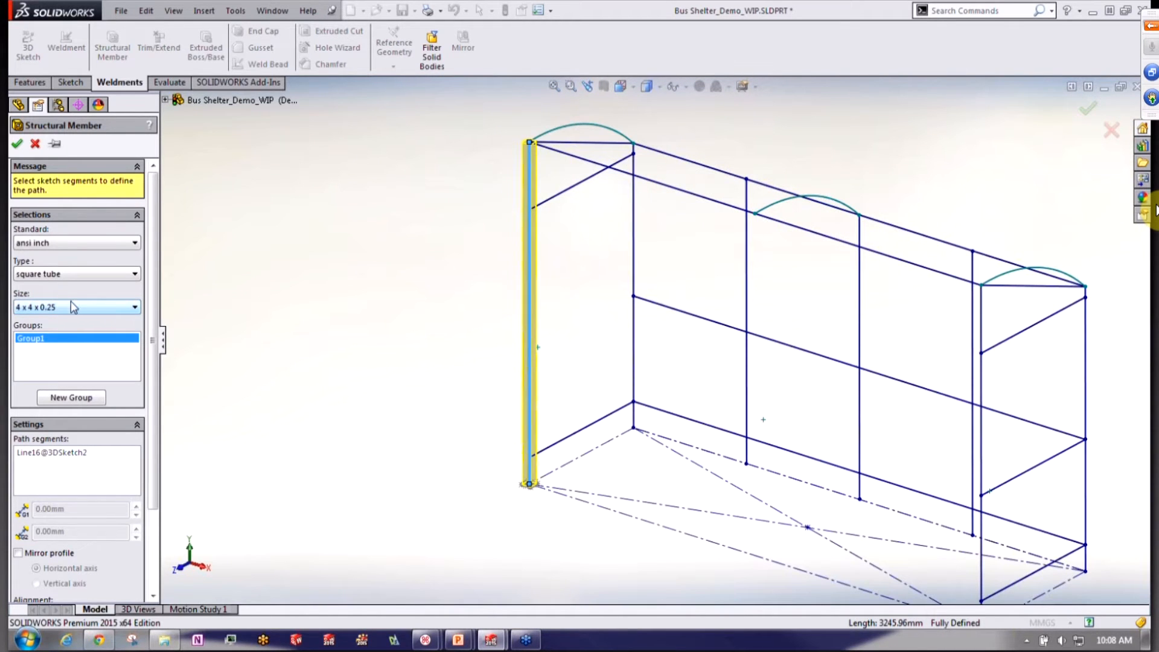
ctrl+middle_drag(739, 250, 581, 249)
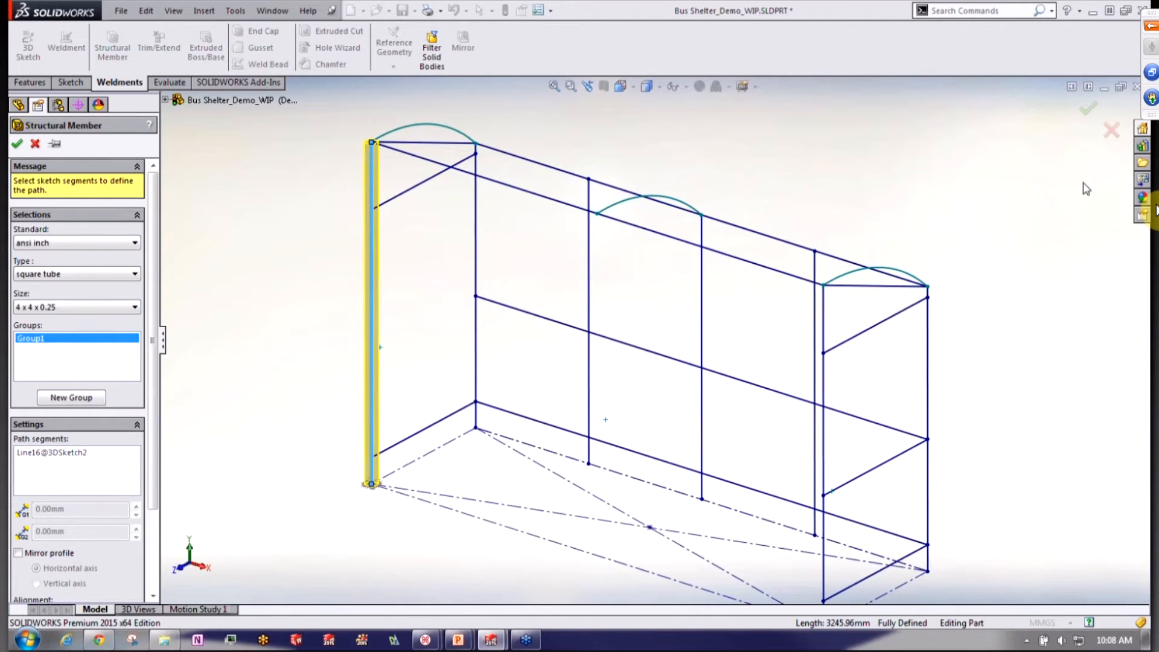
Browse the Design Library's SOLIDWORKS Content for the downloadable Weldments profile sets
click(1143, 149)
scroll(1146, 155, down, 1)
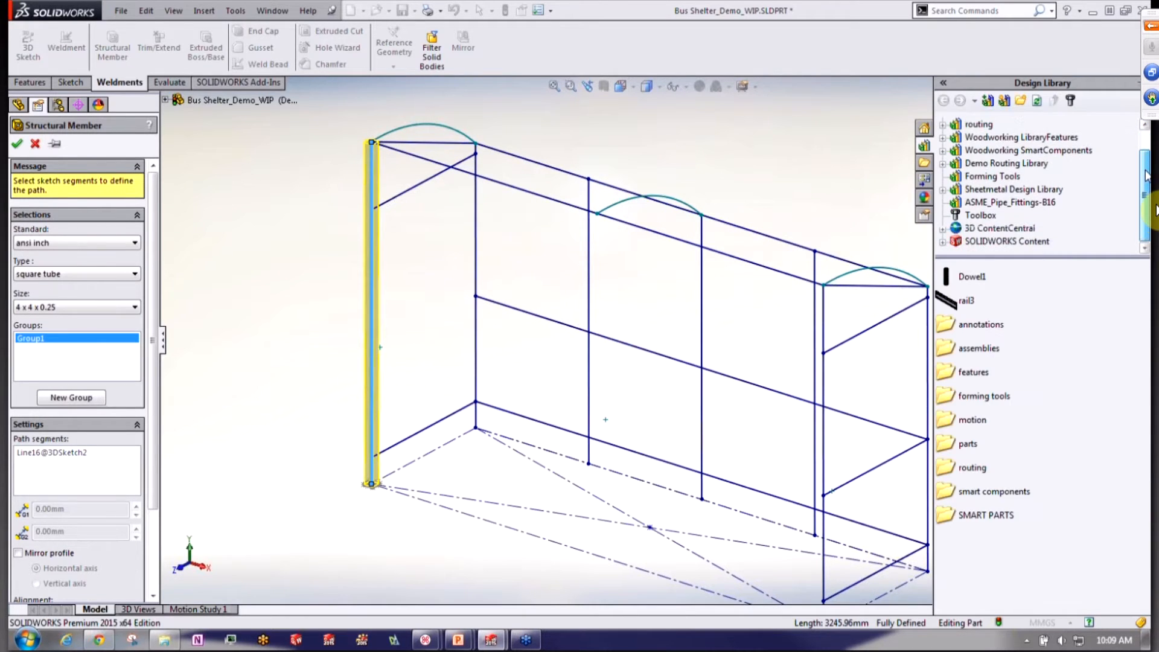
click(943, 242)
click(994, 241)
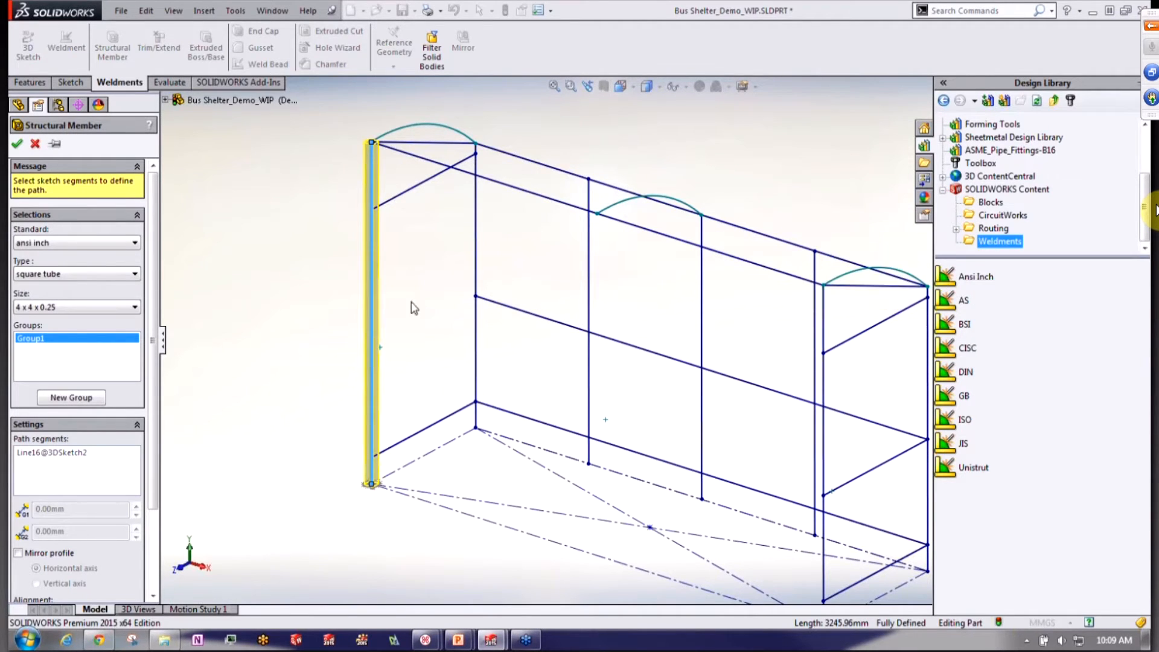
Try an ANSI_Training s section profile of size S20x75 on the post and inspect its preview
click(119, 244)
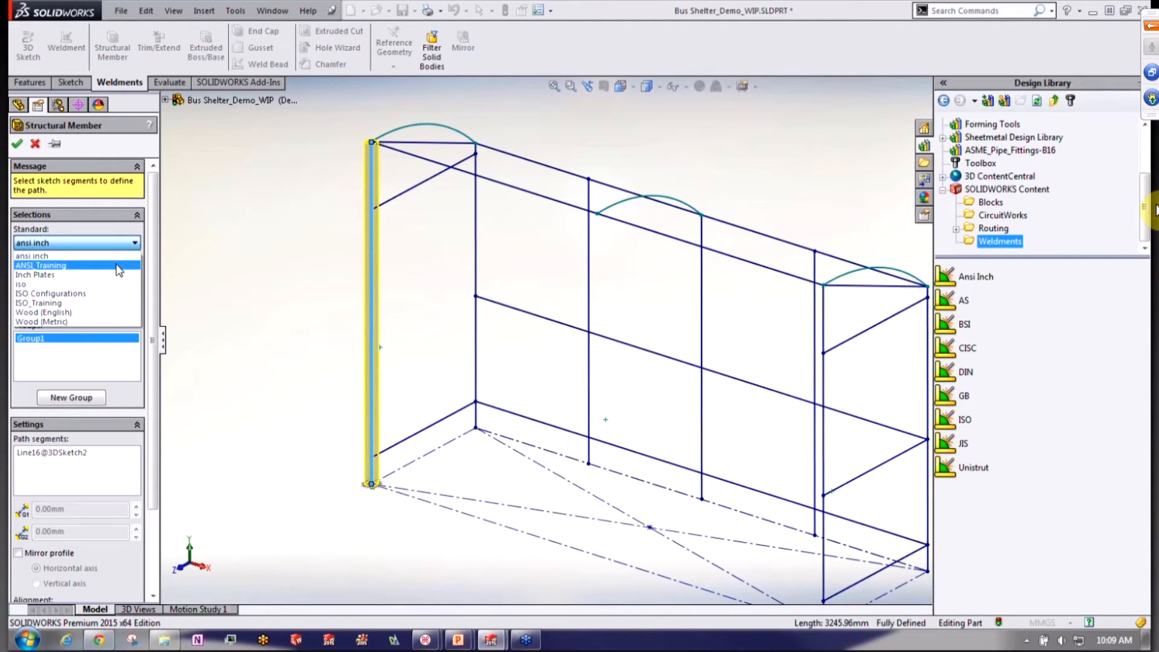
click(119, 266)
click(117, 278)
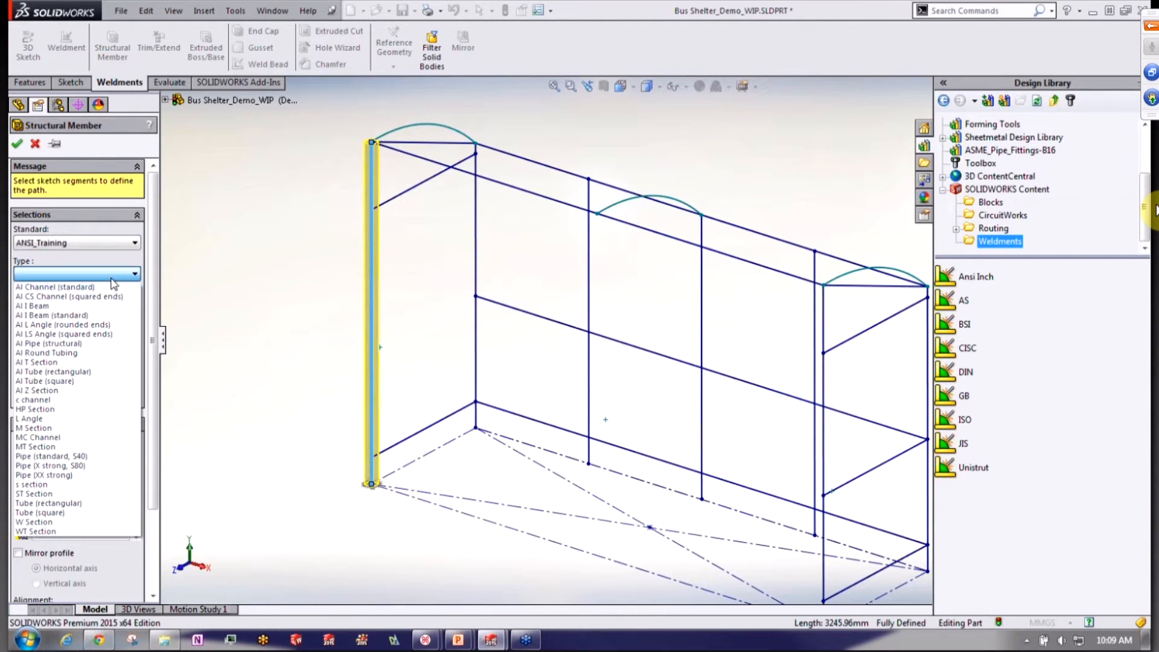
click(81, 485)
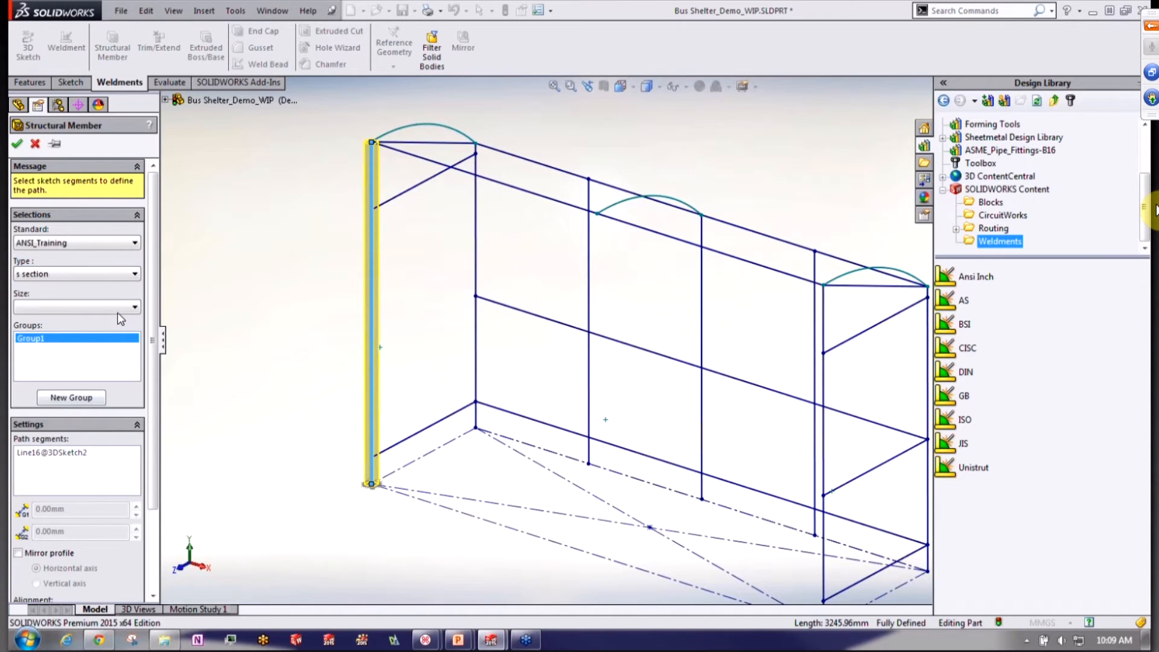
click(119, 308)
click(96, 410)
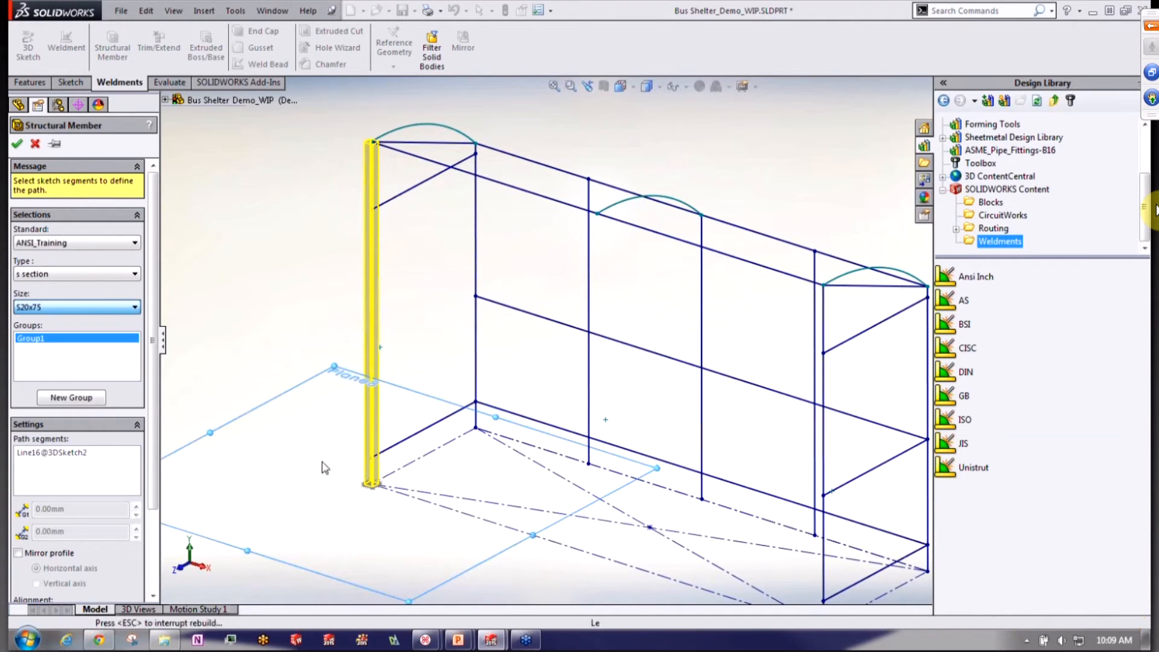
scroll(421, 460, down, 5)
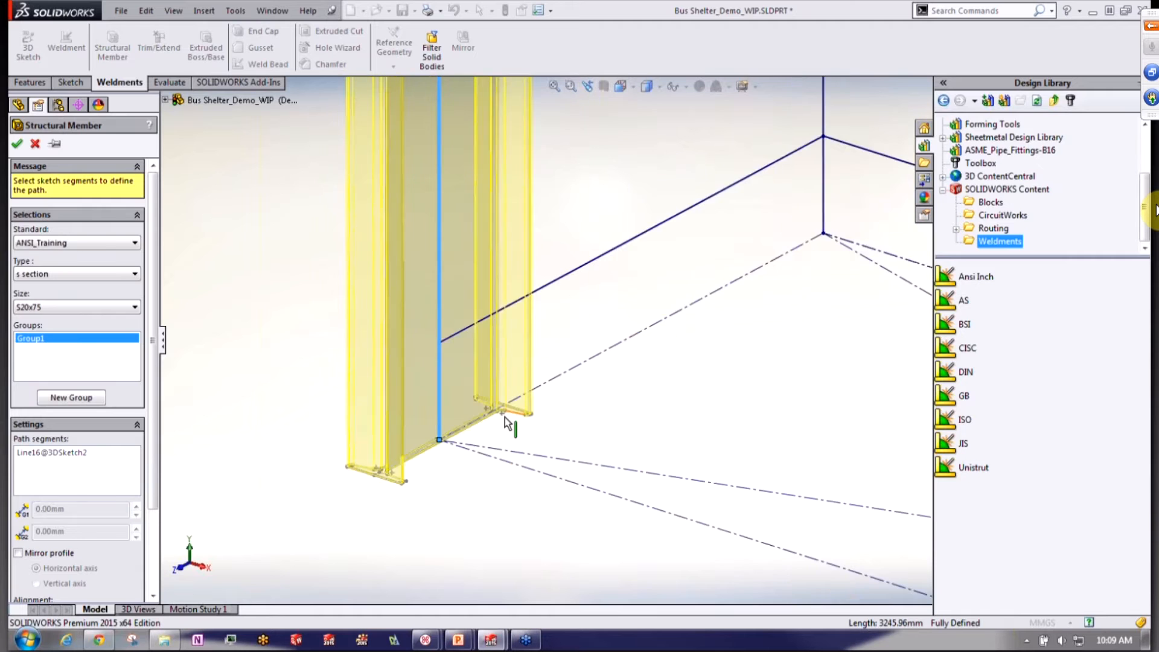
Switch the post's profile to the ISO_Training standard, L Angle (equal) type and 30x30x3 size
click(121, 242)
click(106, 302)
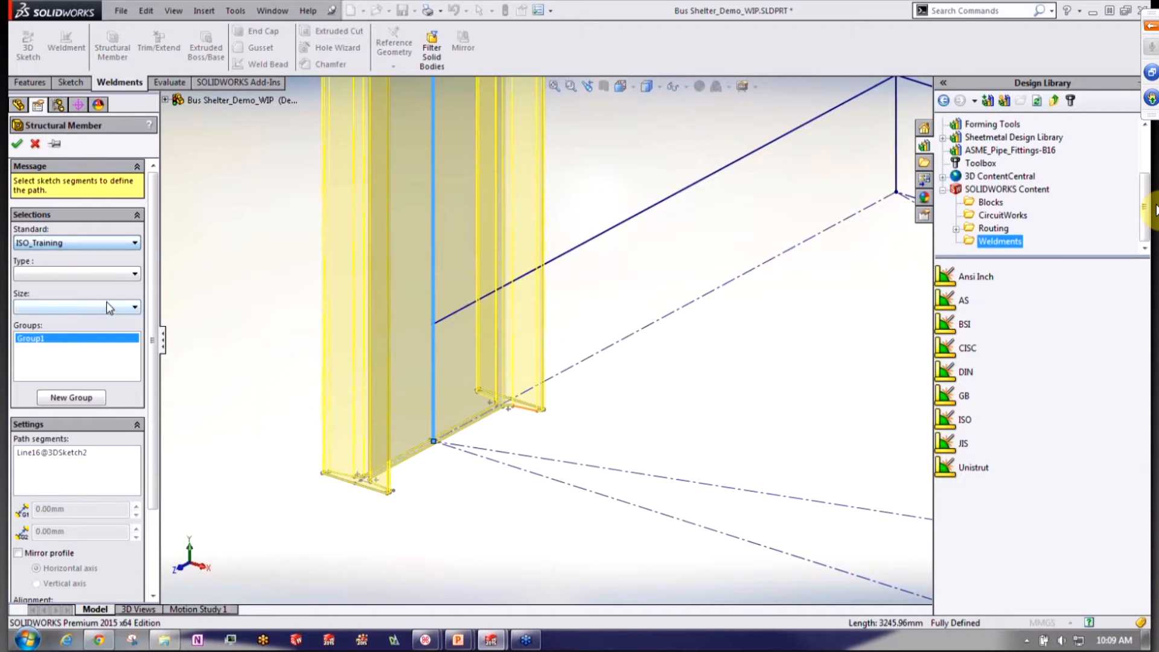
click(103, 274)
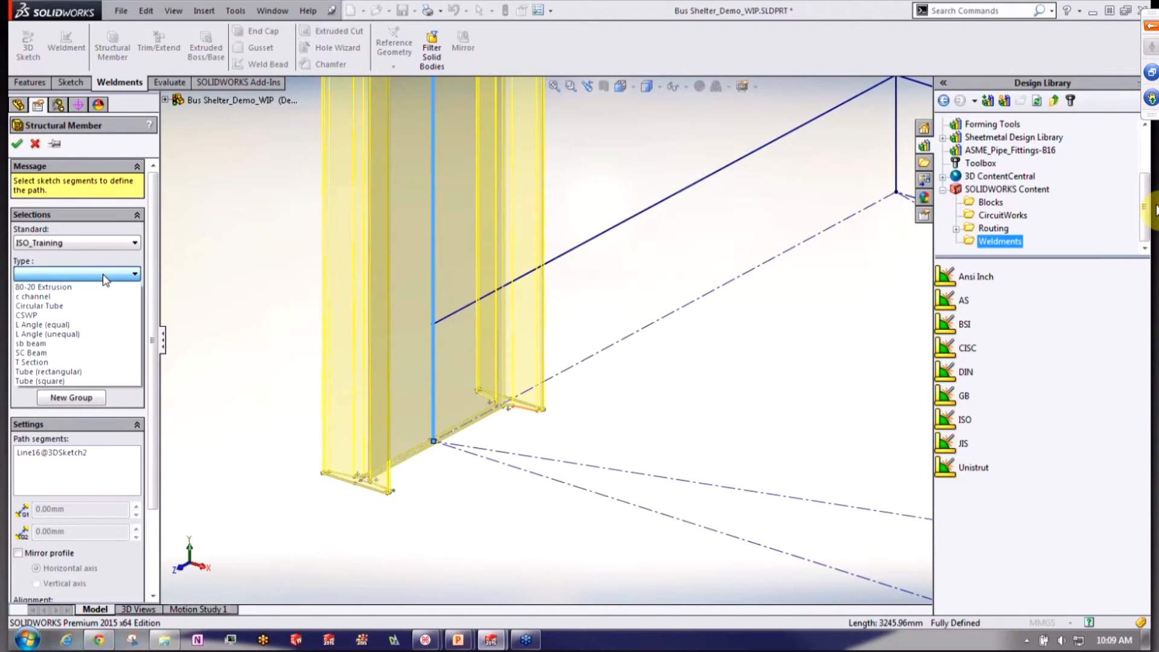
click(102, 326)
click(104, 307)
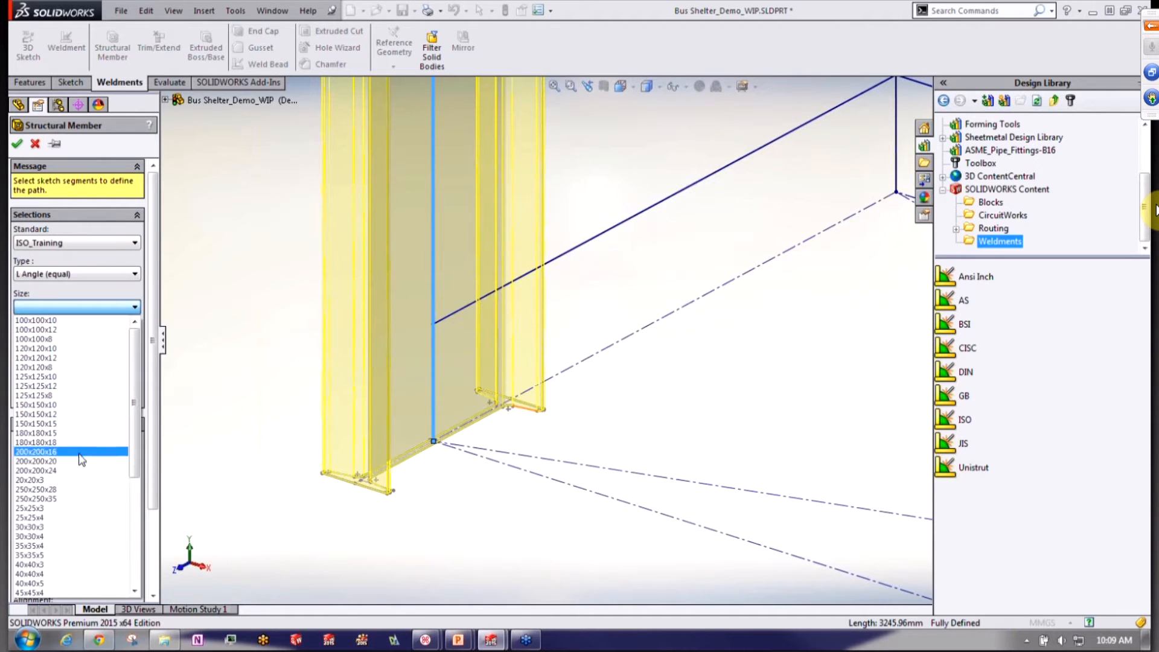
click(81, 527)
scroll(484, 435, down, 6)
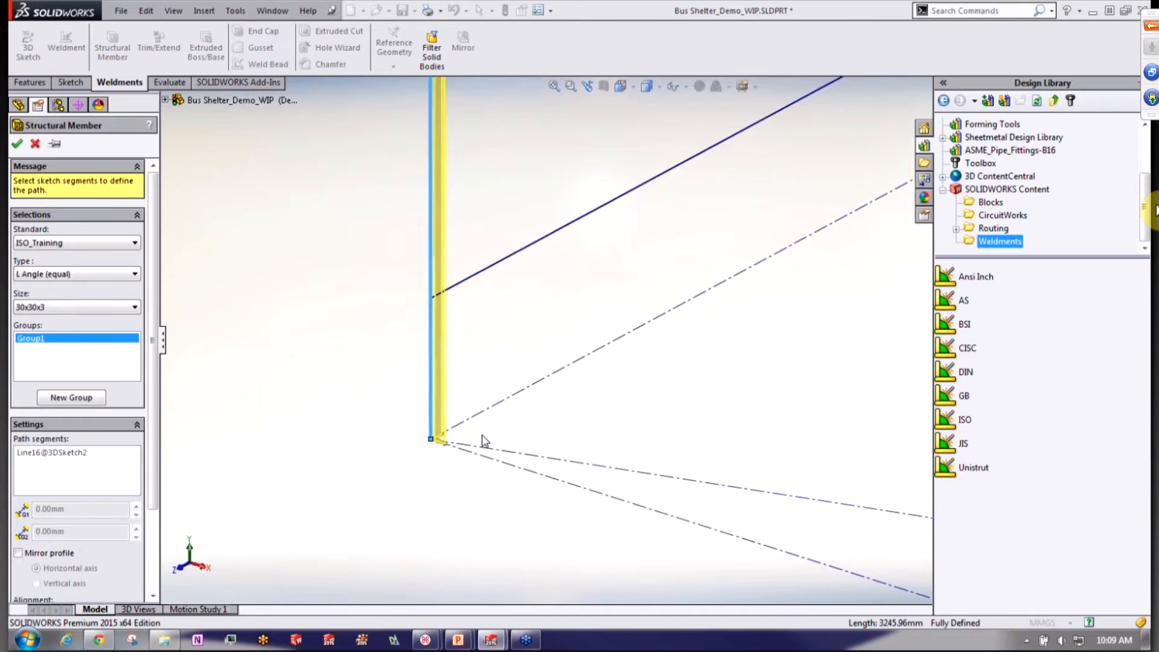
Try the T Section profile type at size T 80 x 80 on the vertical post and inspect its preview
click(80, 277)
click(84, 355)
click(97, 308)
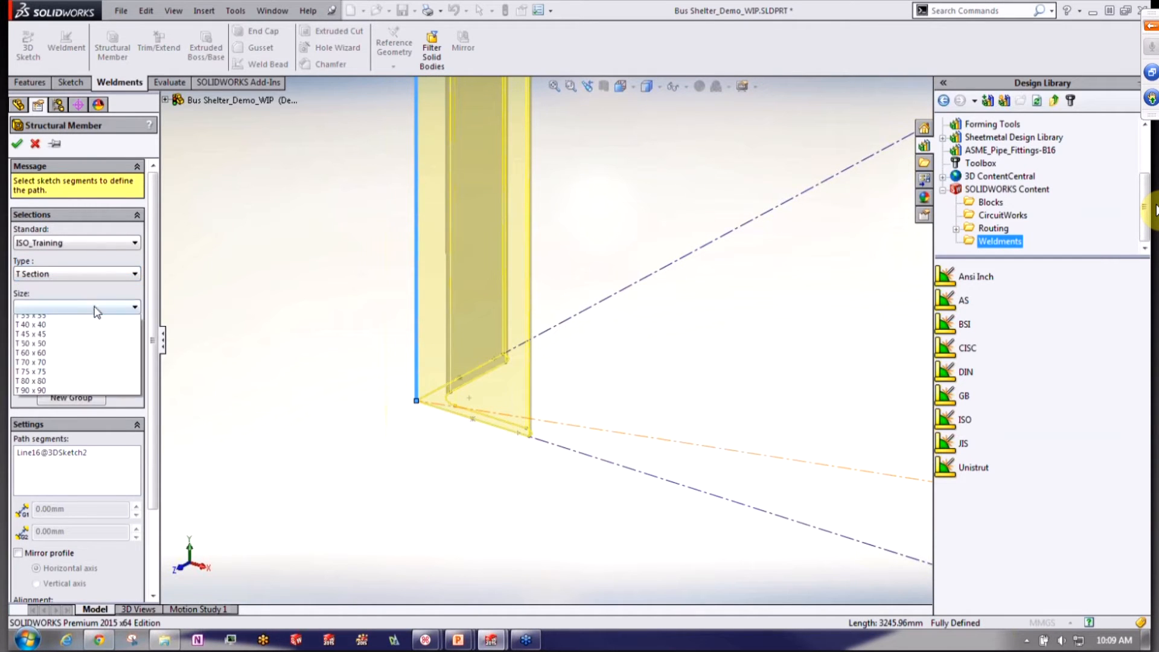
click(84, 446)
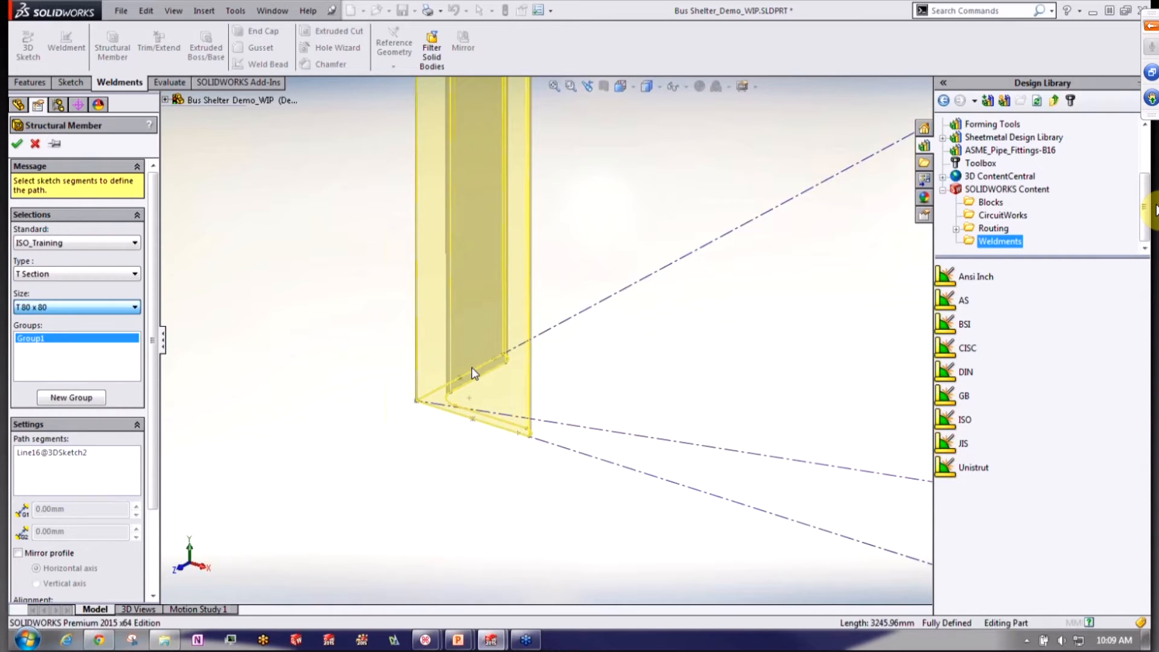
scroll(788, 281, up, 3)
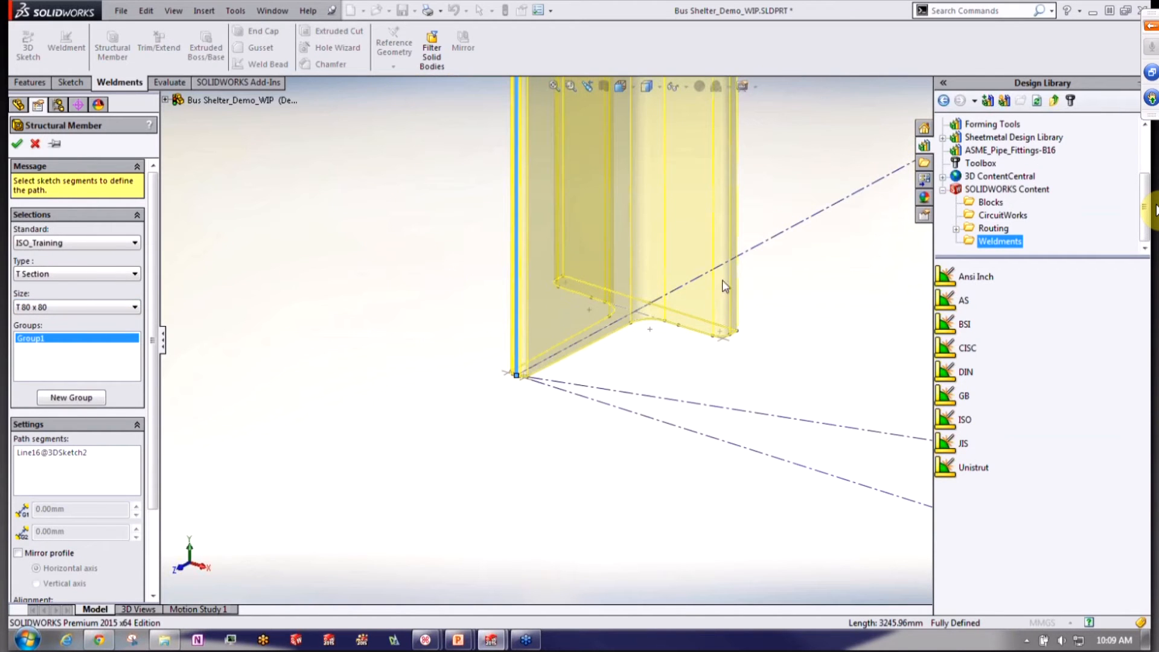
Switch the post's profile type to Tube (square) with size 60 x 60 x 4.0
click(58, 274)
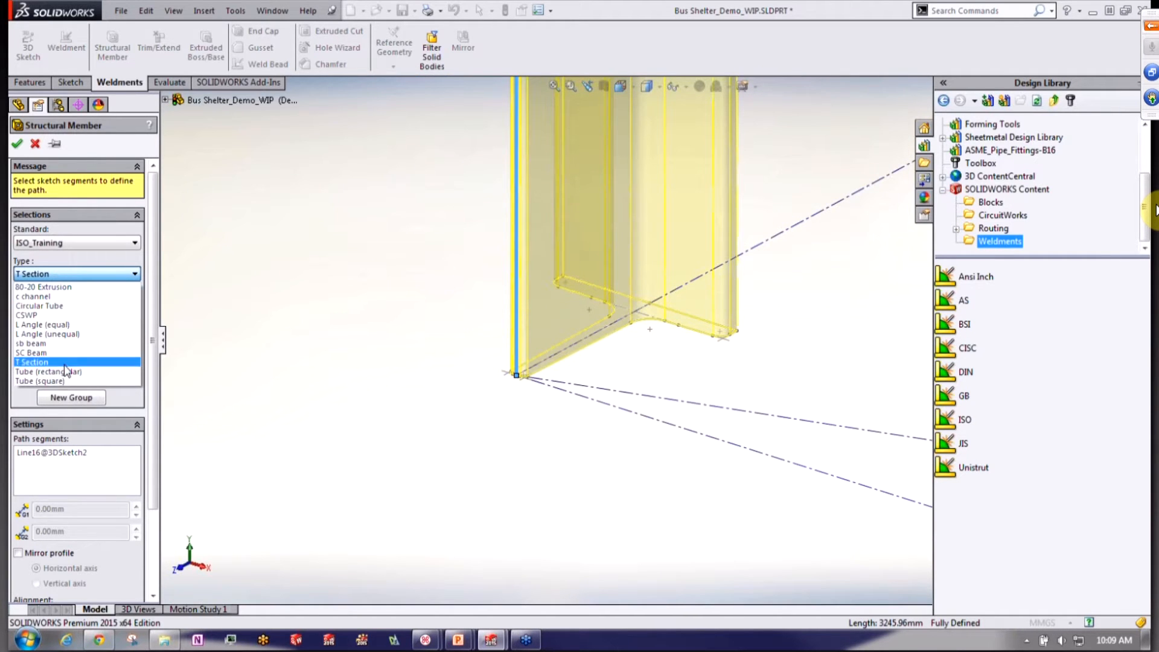
click(63, 382)
click(124, 309)
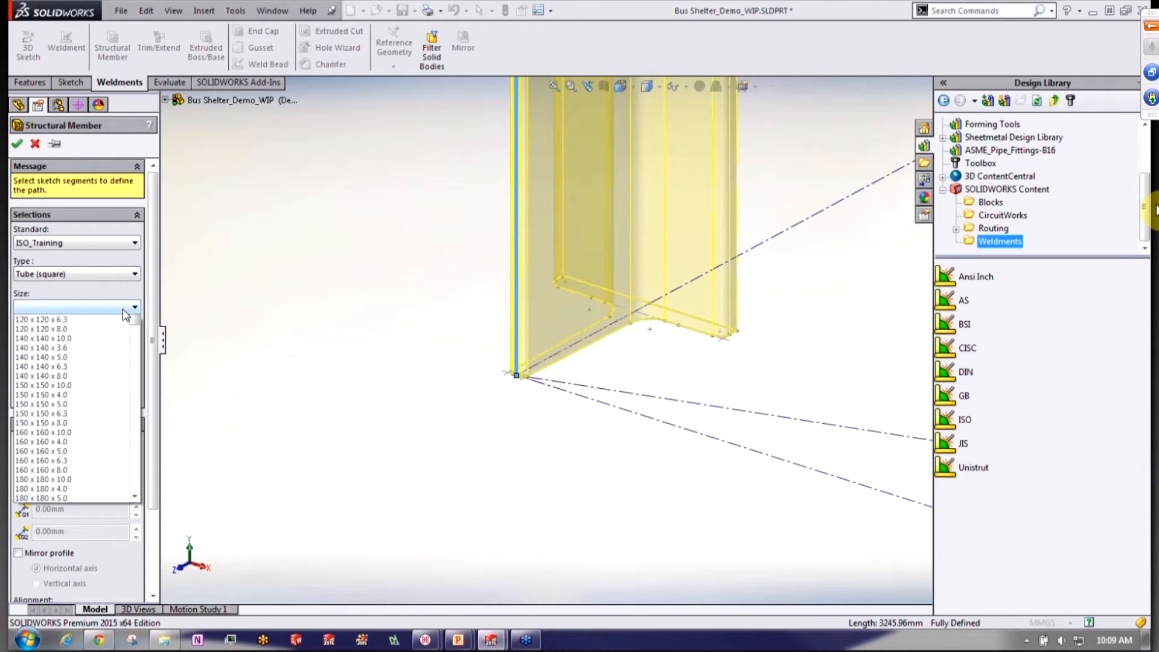
drag(133, 356, 131, 502)
click(111, 490)
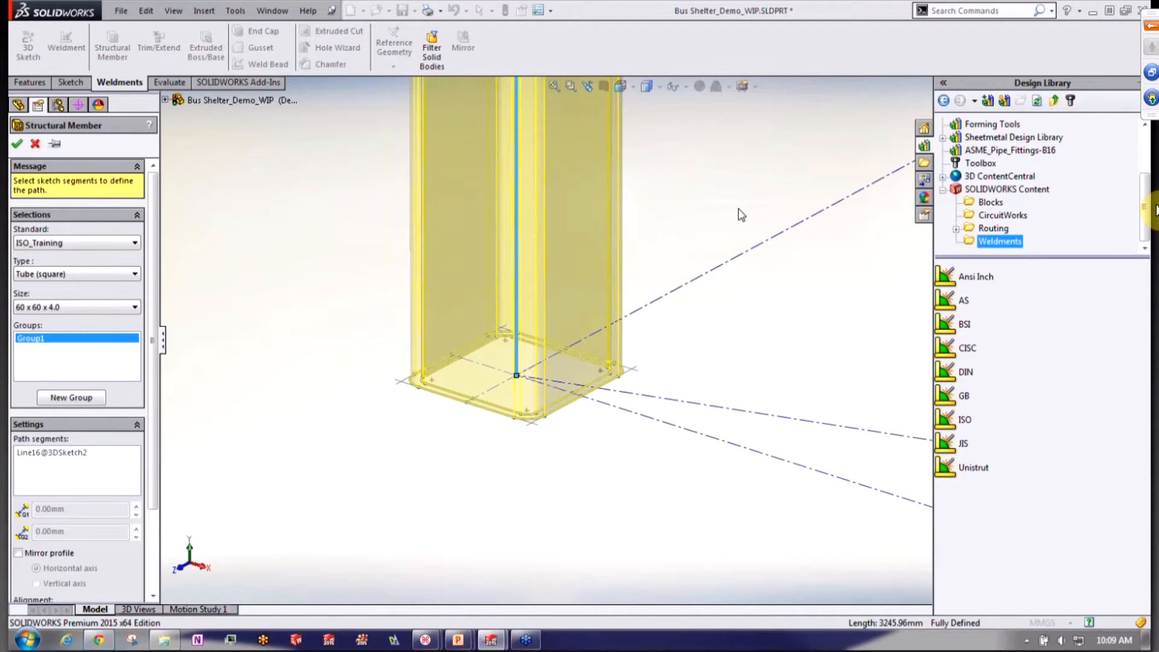
Add the long top beam that meets the post to the same group and inspect their shared corner
scroll(734, 214, up, 5)
scroll(755, 197, up, 8)
scroll(700, 155, down, 10)
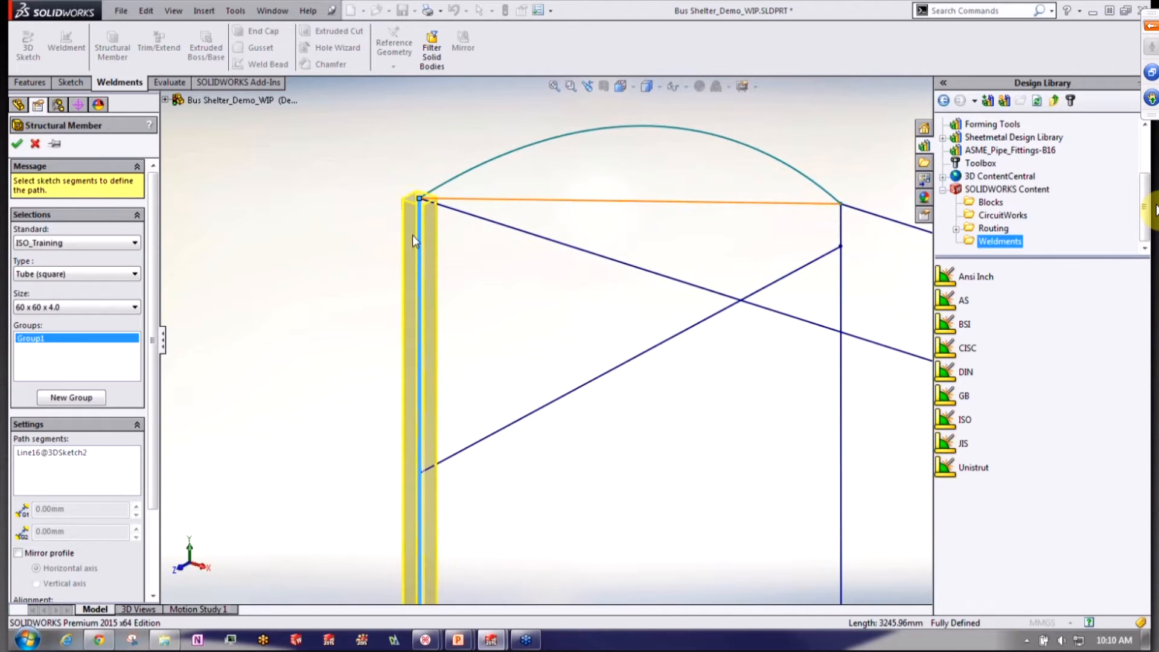
click(492, 222)
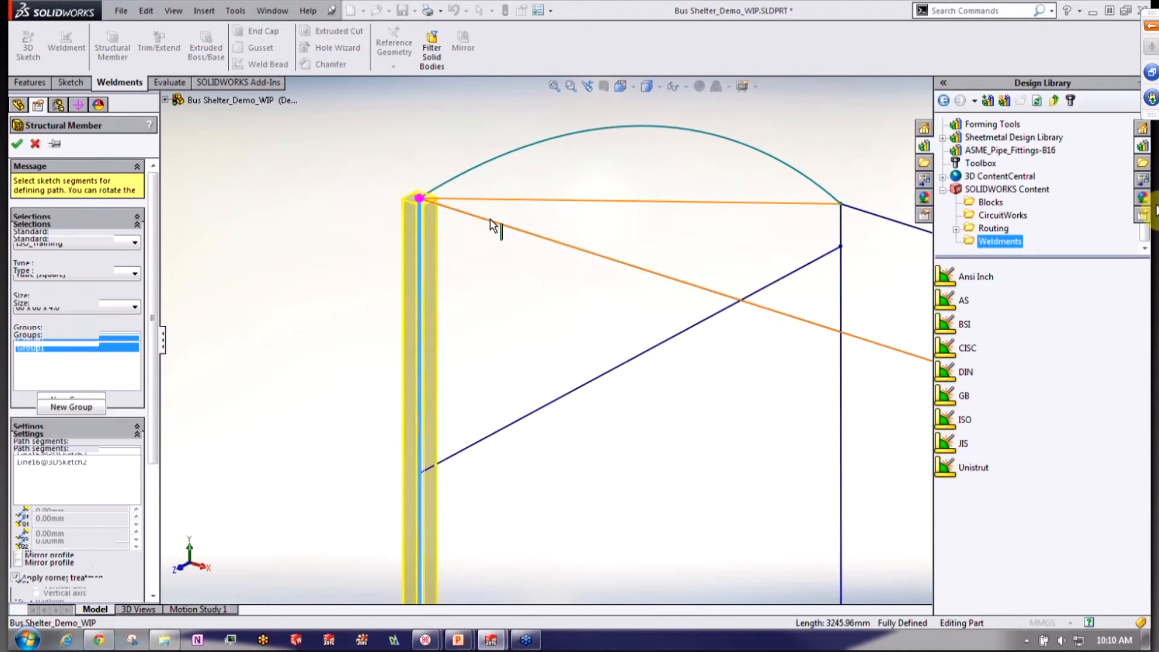
scroll(486, 217, down, 5)
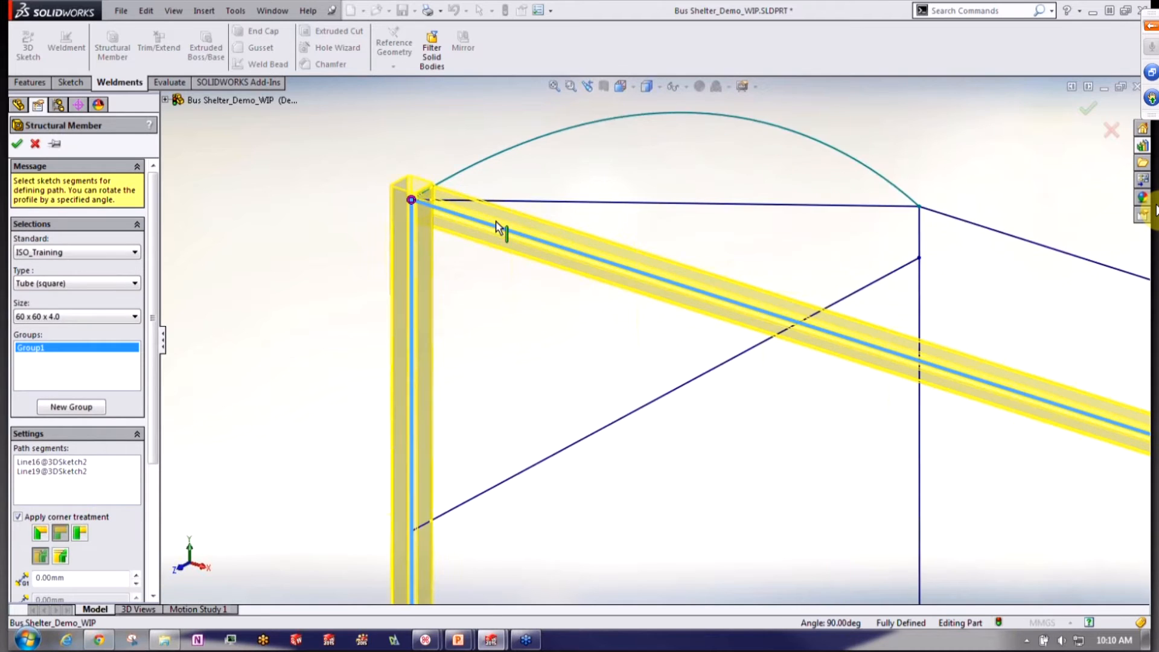
mouse_move(467, 350)
middle_down()
mouse_move(468, 326)
mouse_move(482, 324)
middle_up()
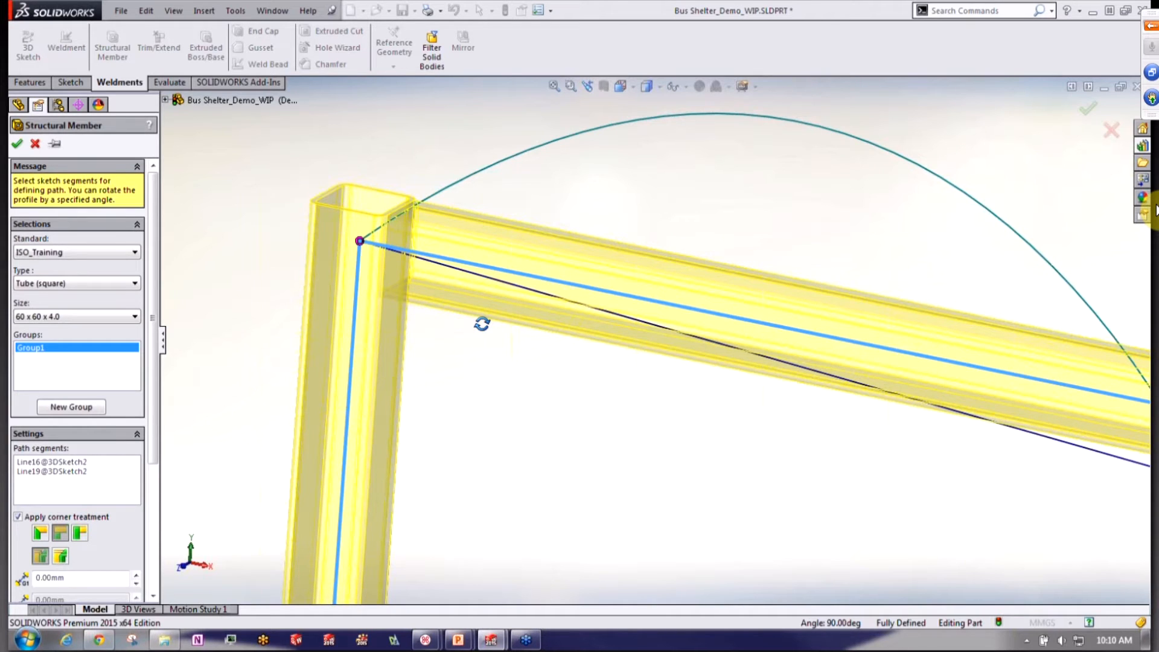
middle_drag(482, 324, 486, 330)
scroll(486, 331, down, 1)
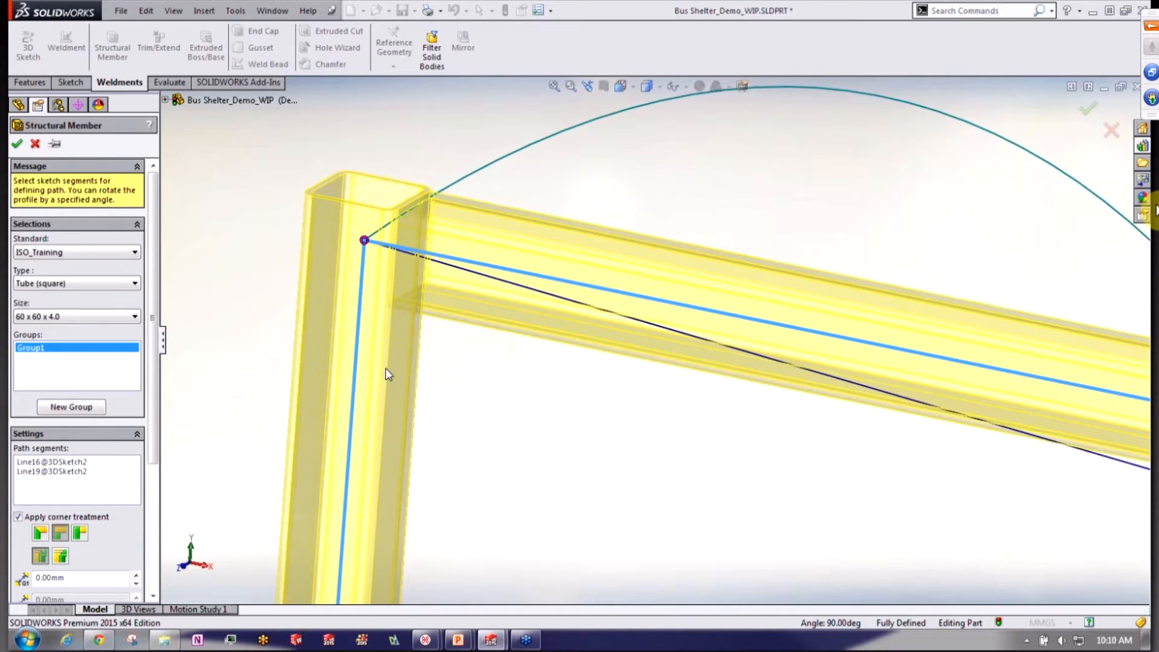
Try the End Miter corner treatment where the post meets the beam, and settle on End Butt2
click(81, 536)
click(82, 540)
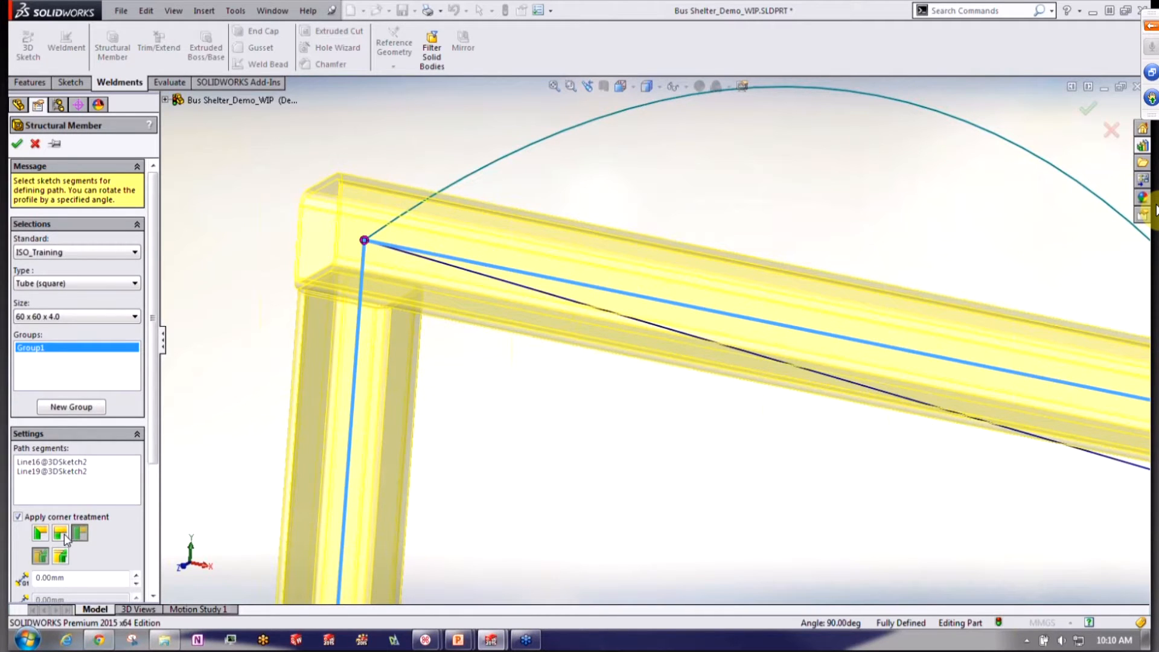
click(39, 533)
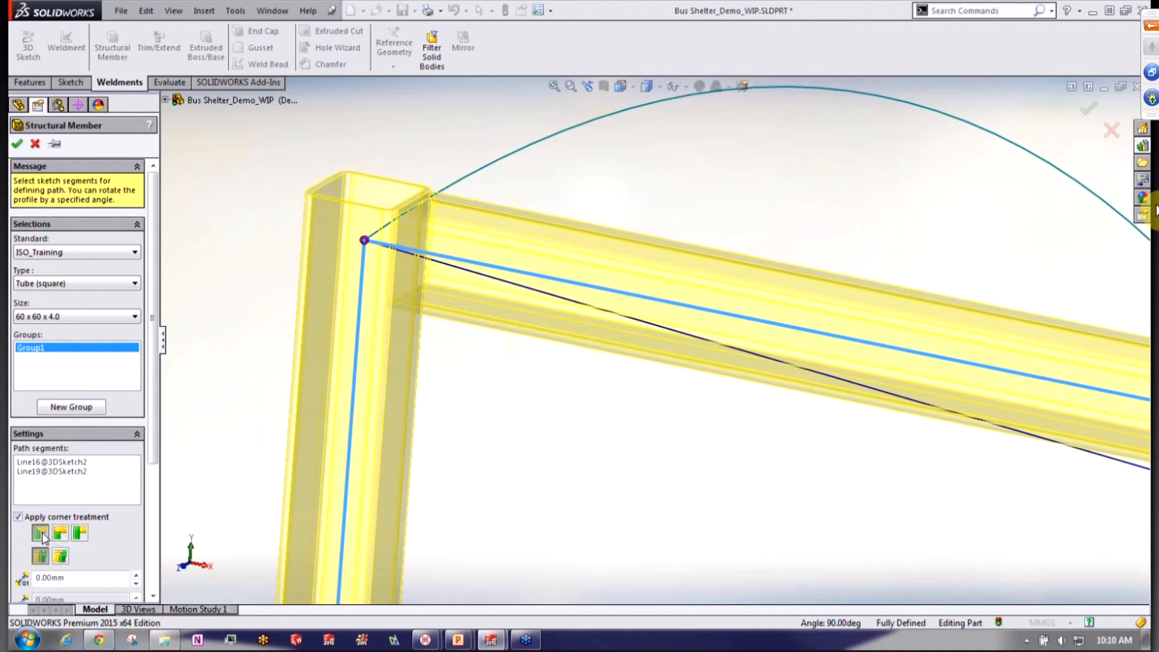
click(40, 533)
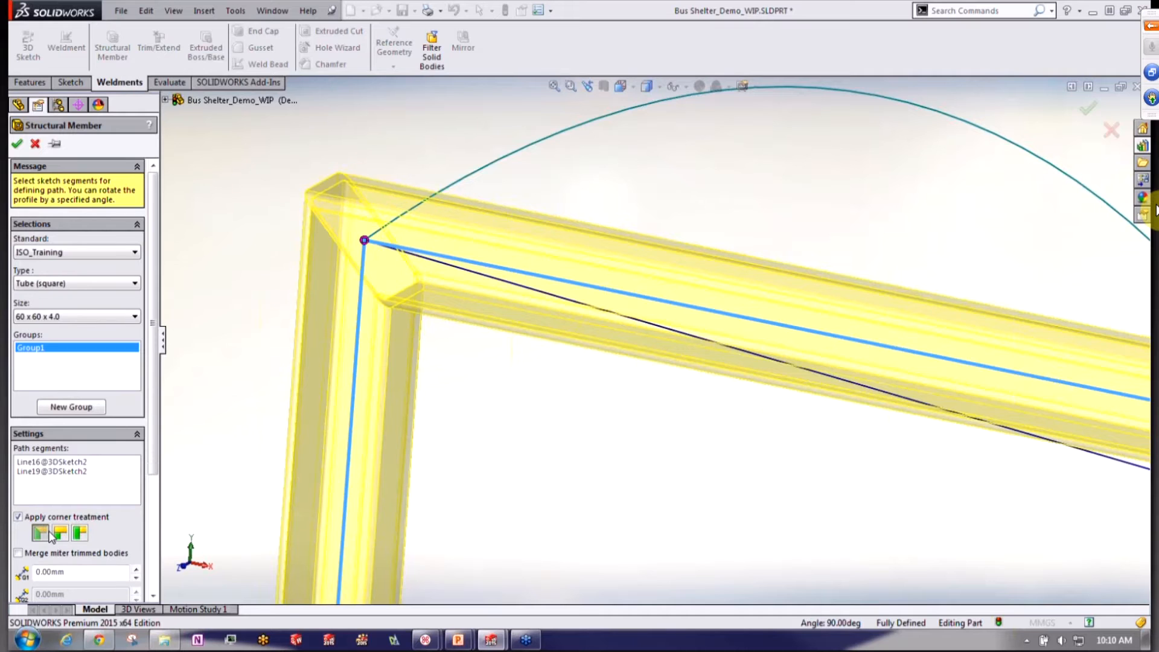
click(80, 533)
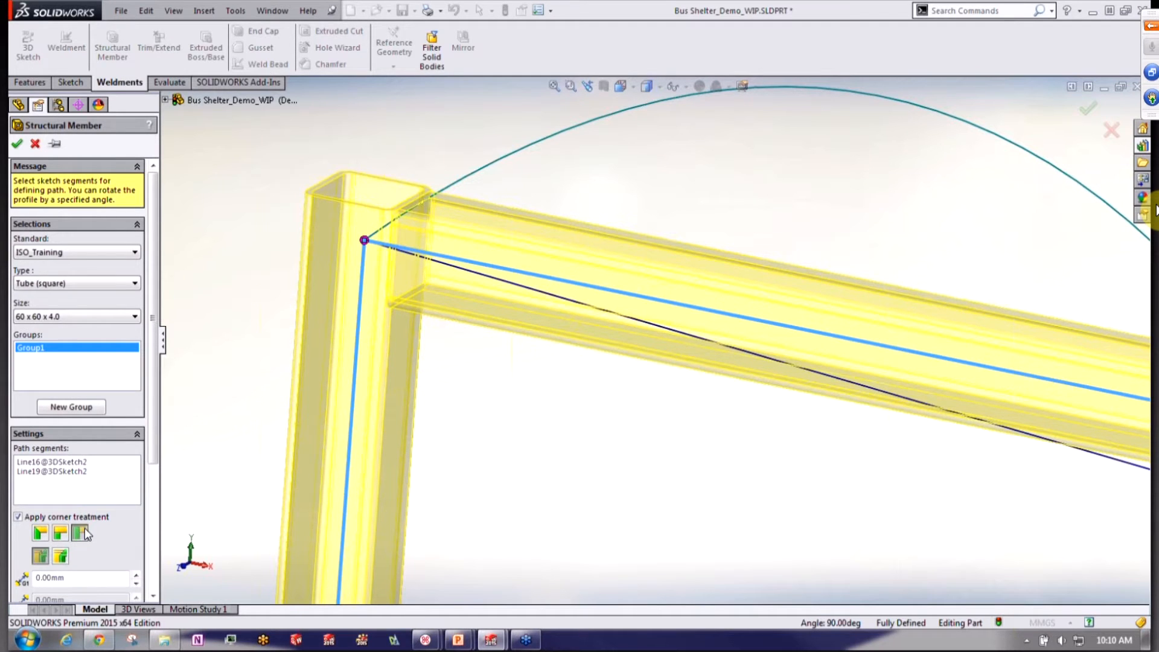
Try a 10 mm gap between the connected segments and reset it to 0 mm
click(136, 574)
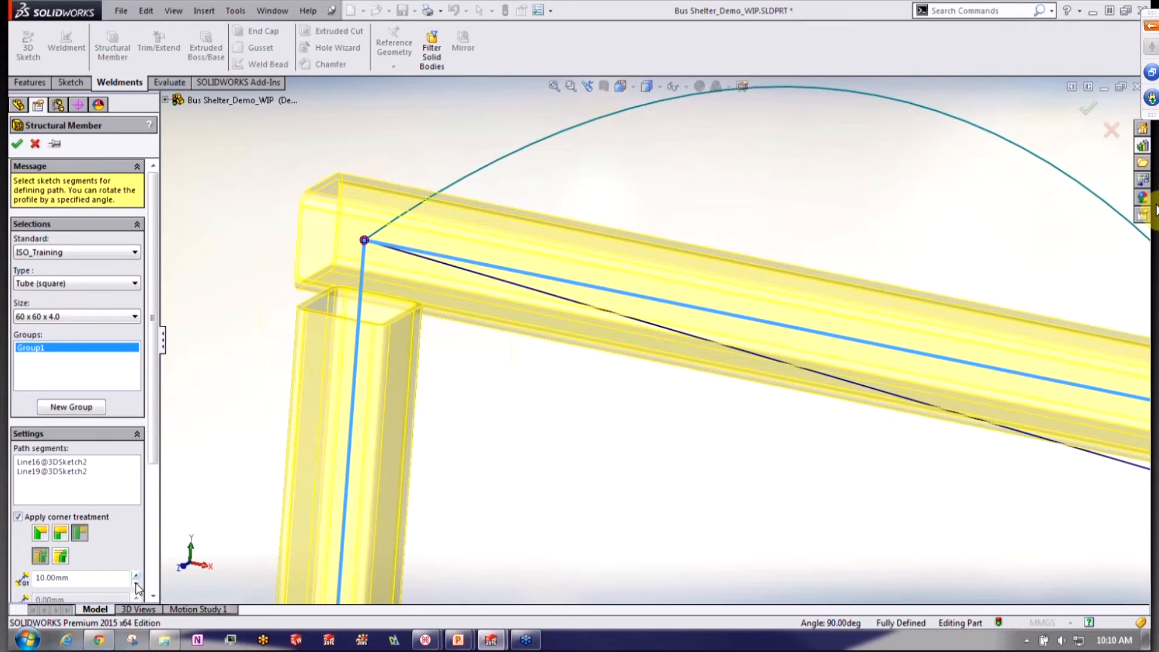
click(135, 582)
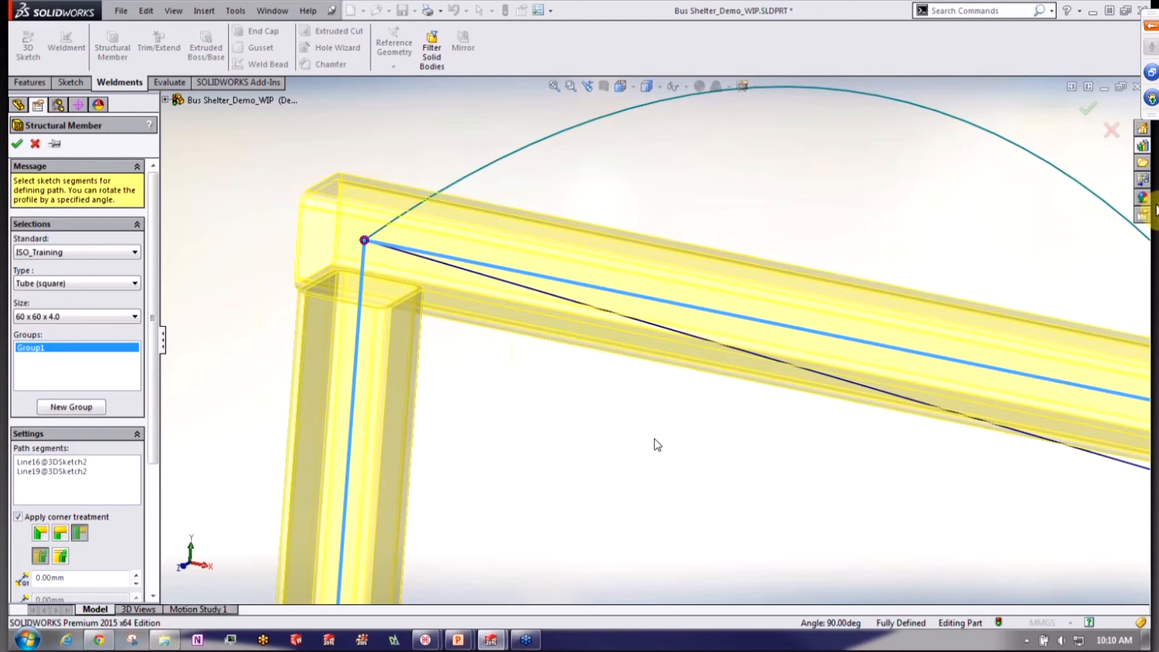
Add the vertical post at the beam's opposite end to the first group
scroll(657, 445, up, 5)
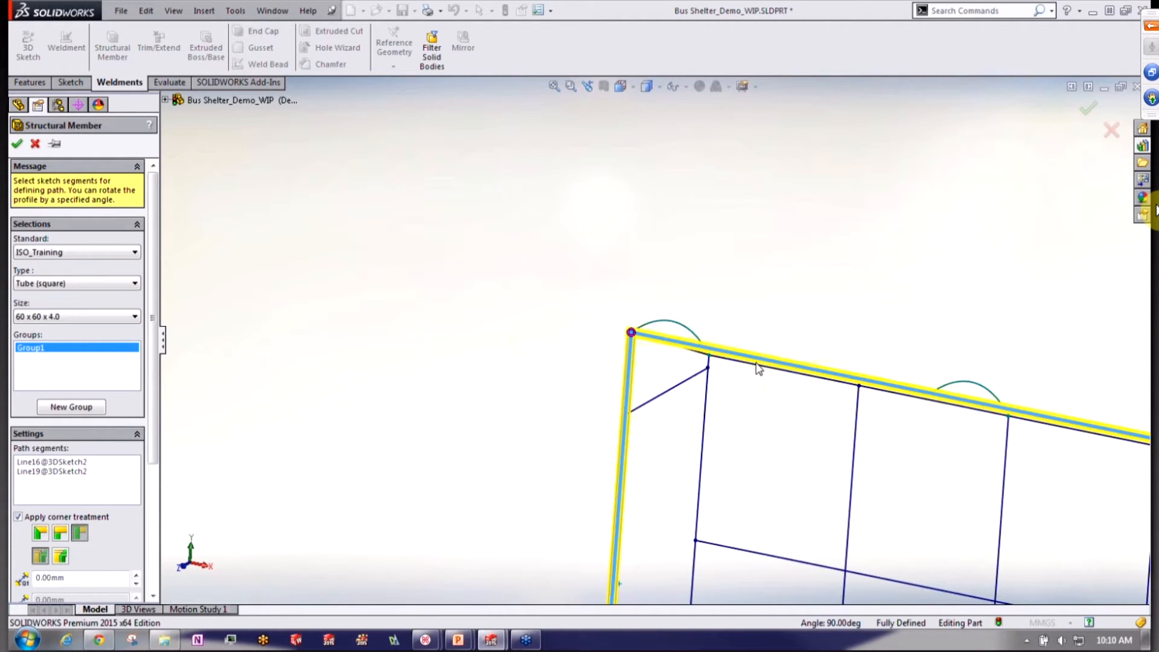
scroll(899, 473, down, 4)
click(738, 379)
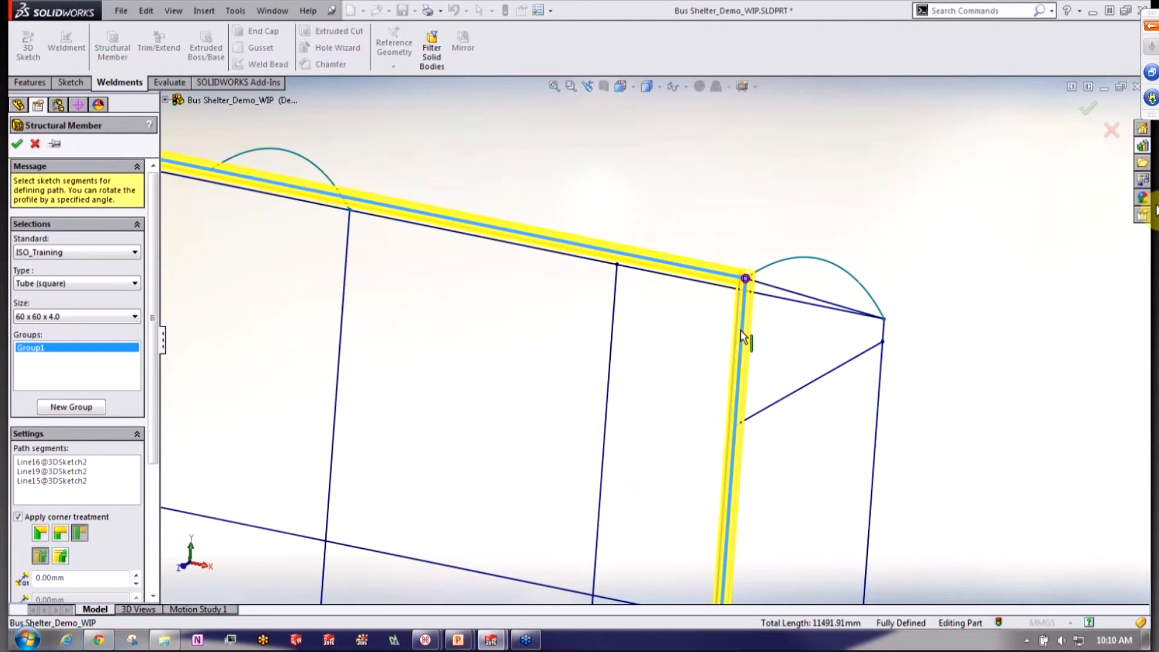
scroll(743, 337, down, 1)
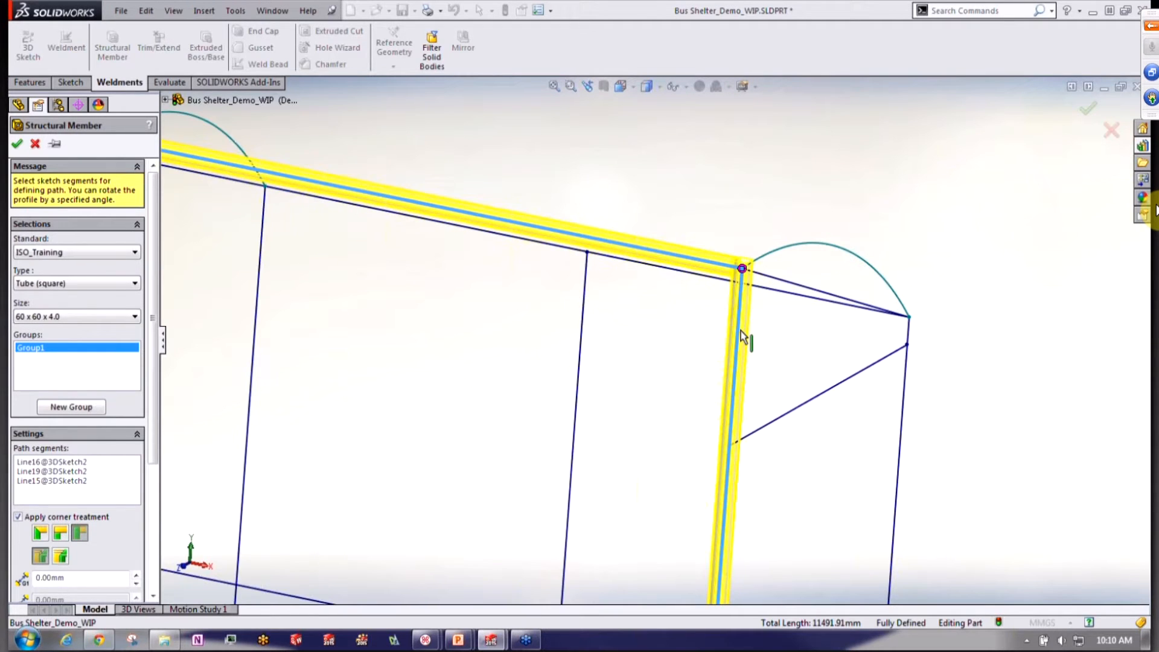
Change the individual corner treatment at the second post so the top beam runs over the post, and accept it
mouse_move(743, 332)
middle_down()
mouse_move(774, 339)
mouse_move(772, 352)
middle_up()
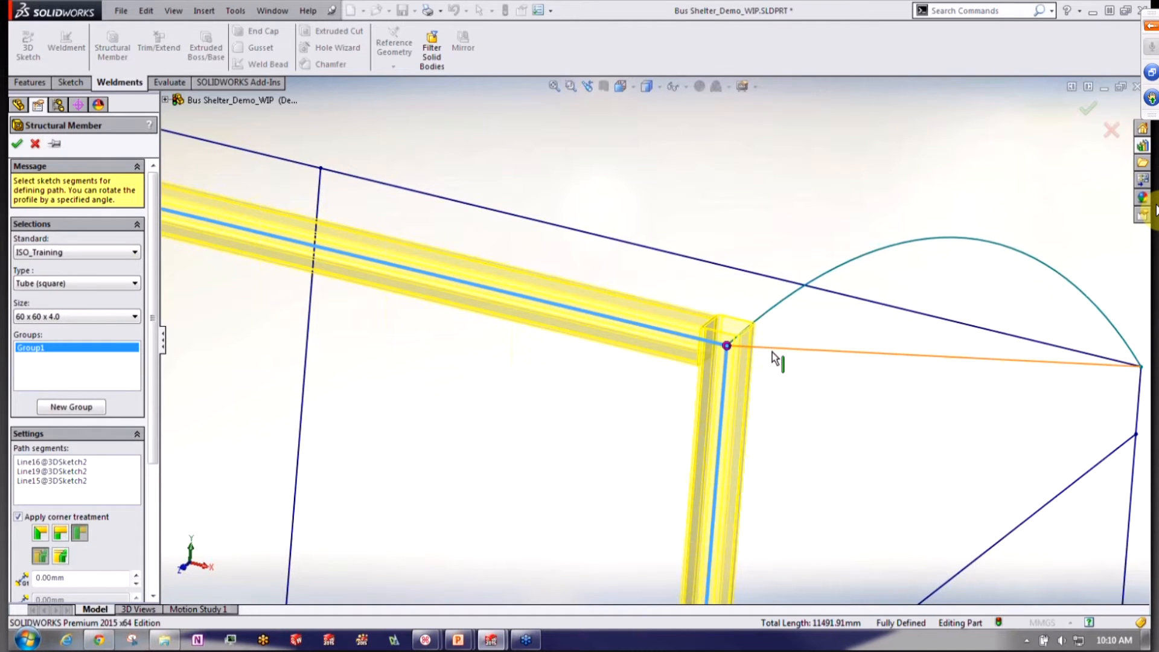
scroll(773, 353, down, 2)
click(696, 342)
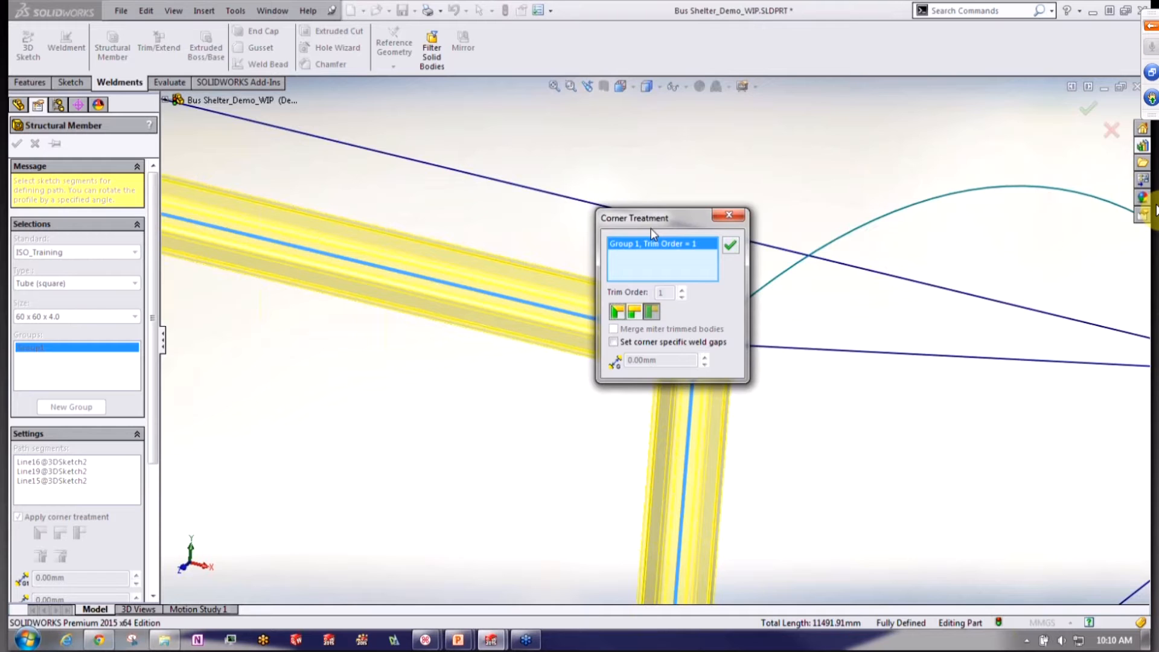
drag(651, 229, 761, 113)
click(841, 130)
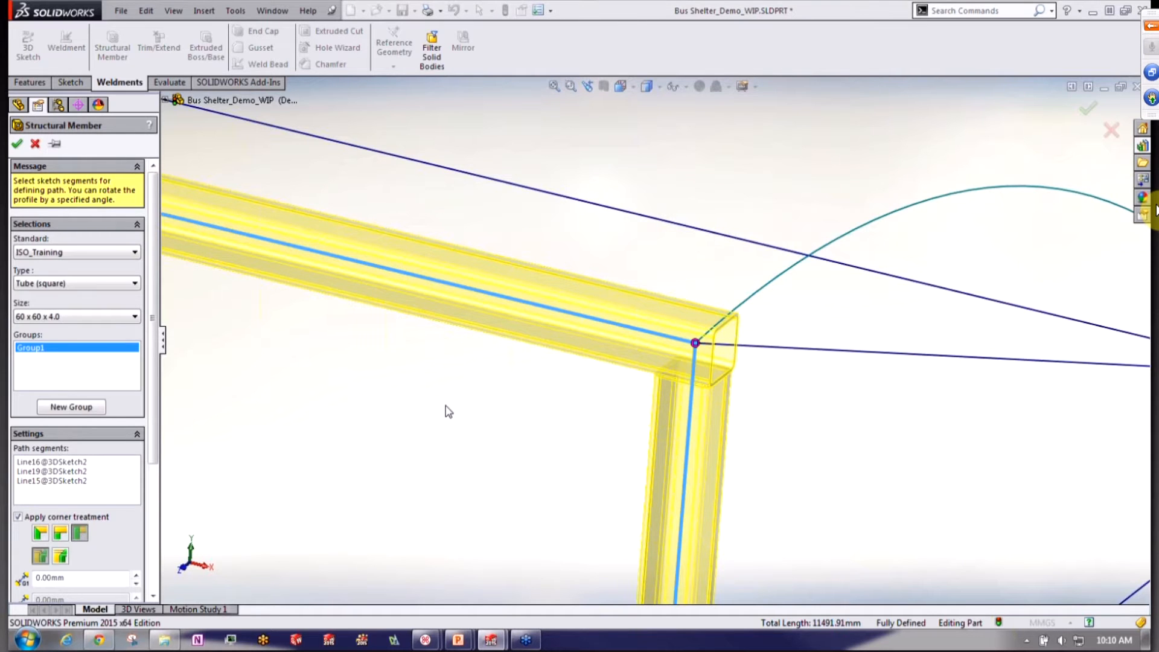
Start a new group with the vertical post and long top beam on the other side of the shelter
scroll(448, 411, up, 2)
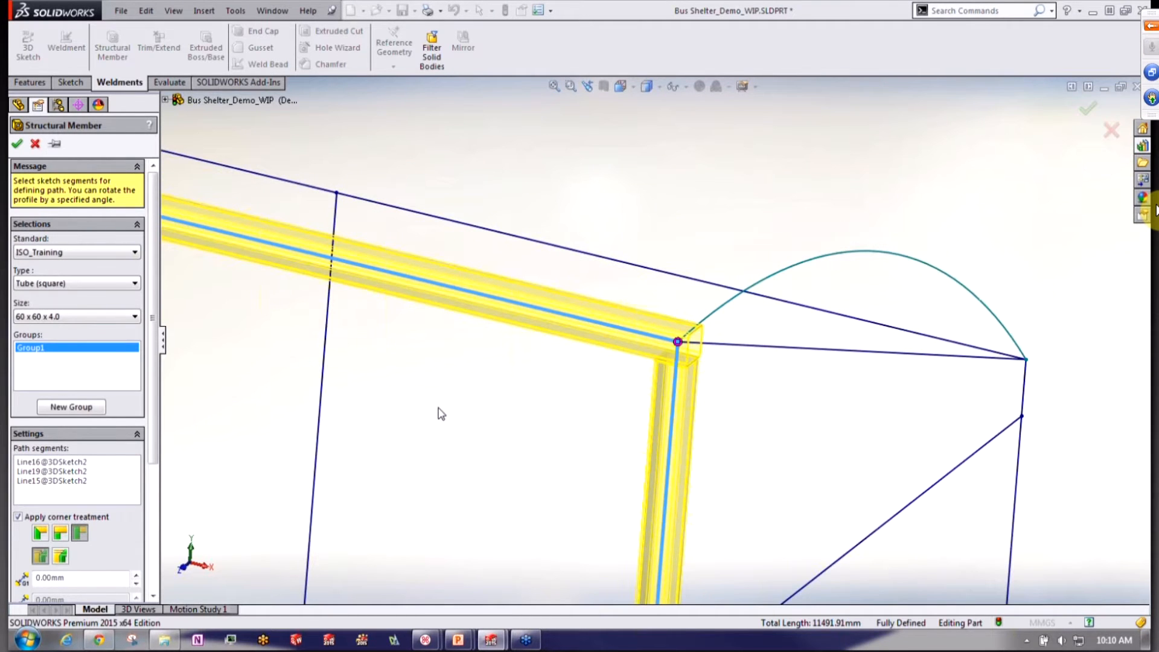
scroll(442, 413, up, 2)
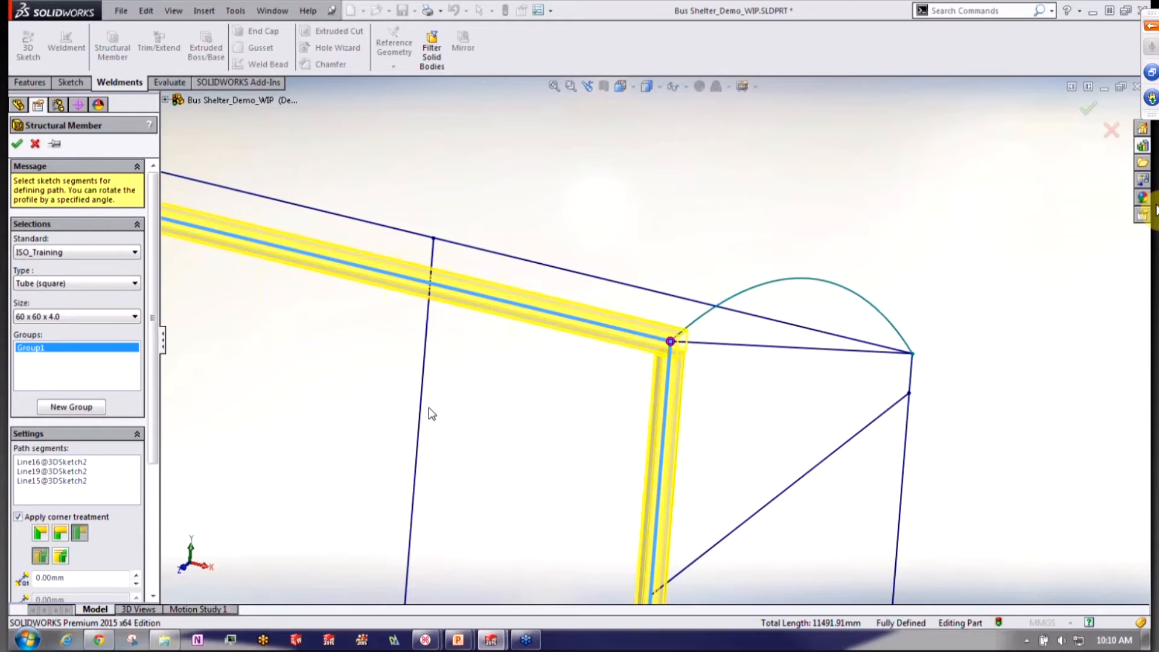
scroll(432, 414, up, 2)
scroll(382, 412, up, 3)
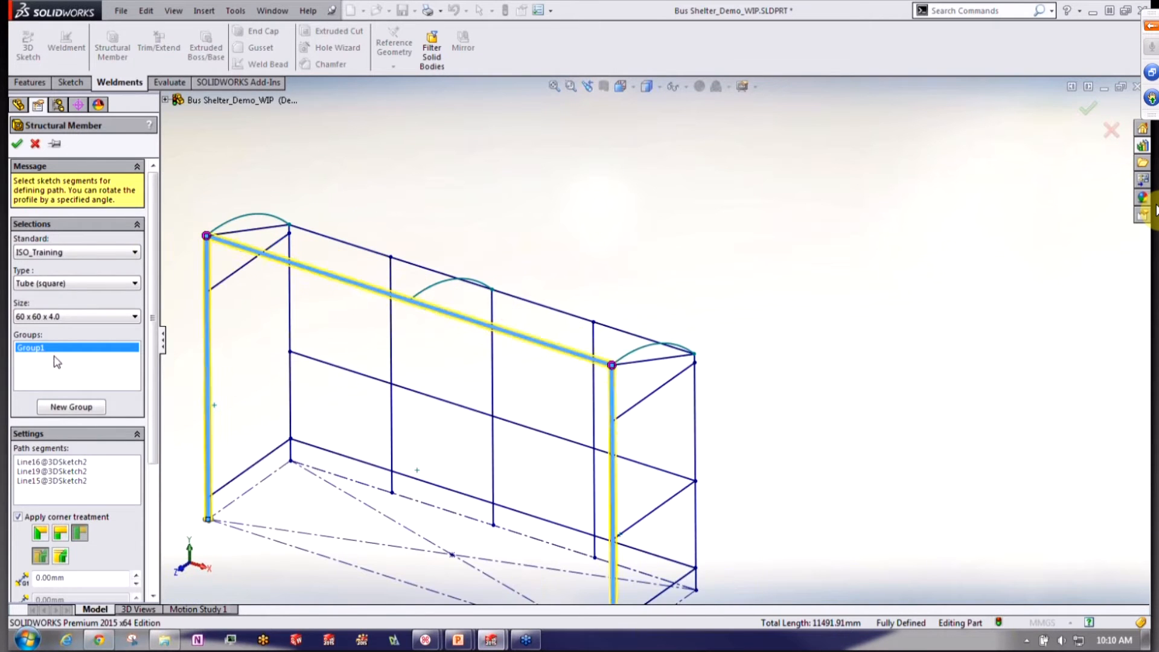
click(71, 407)
click(292, 318)
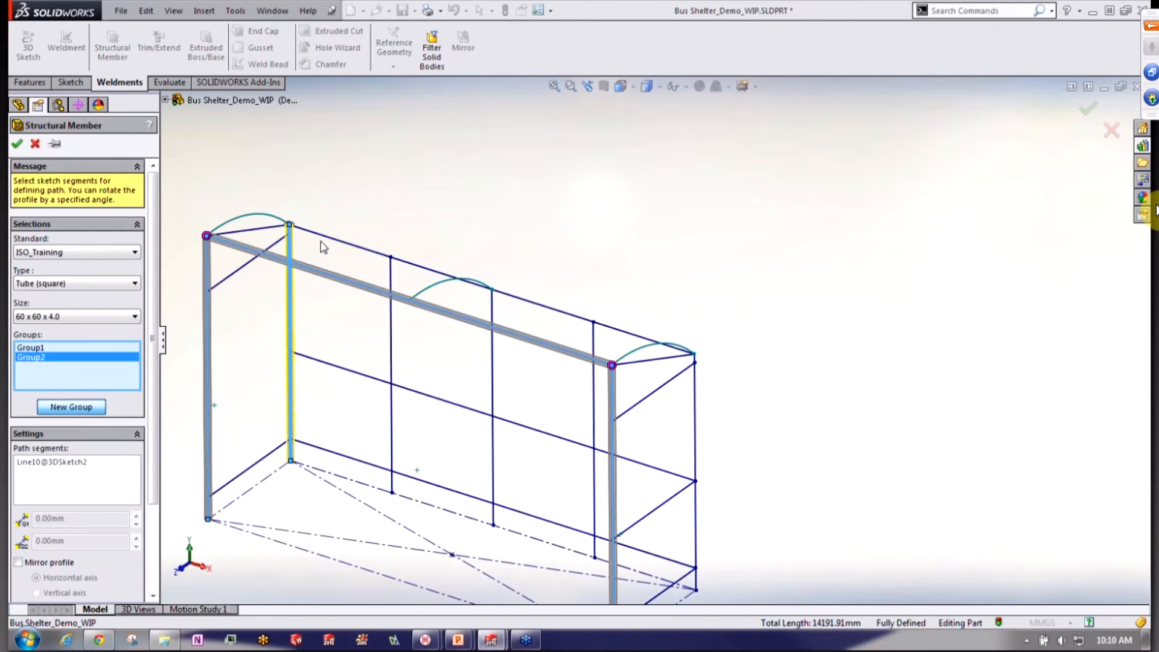
click(329, 239)
Set the second group's corner treatment to End Butt1 so its beam runs over the post
scroll(317, 240, down, 2)
scroll(317, 240, down, 5)
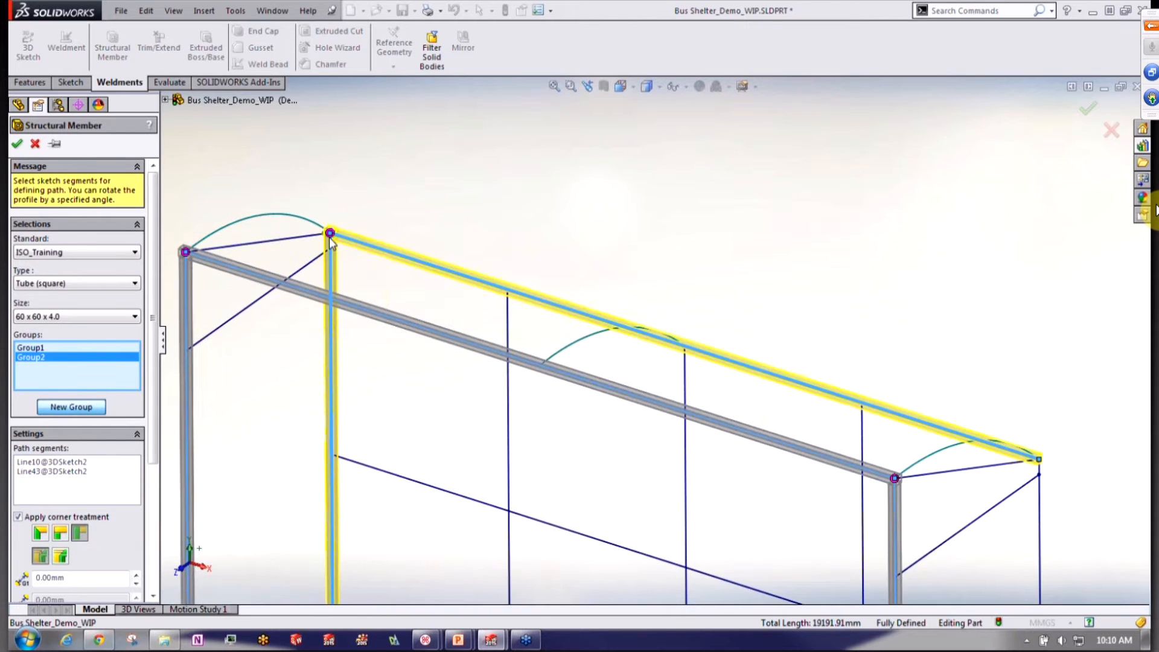
click(61, 534)
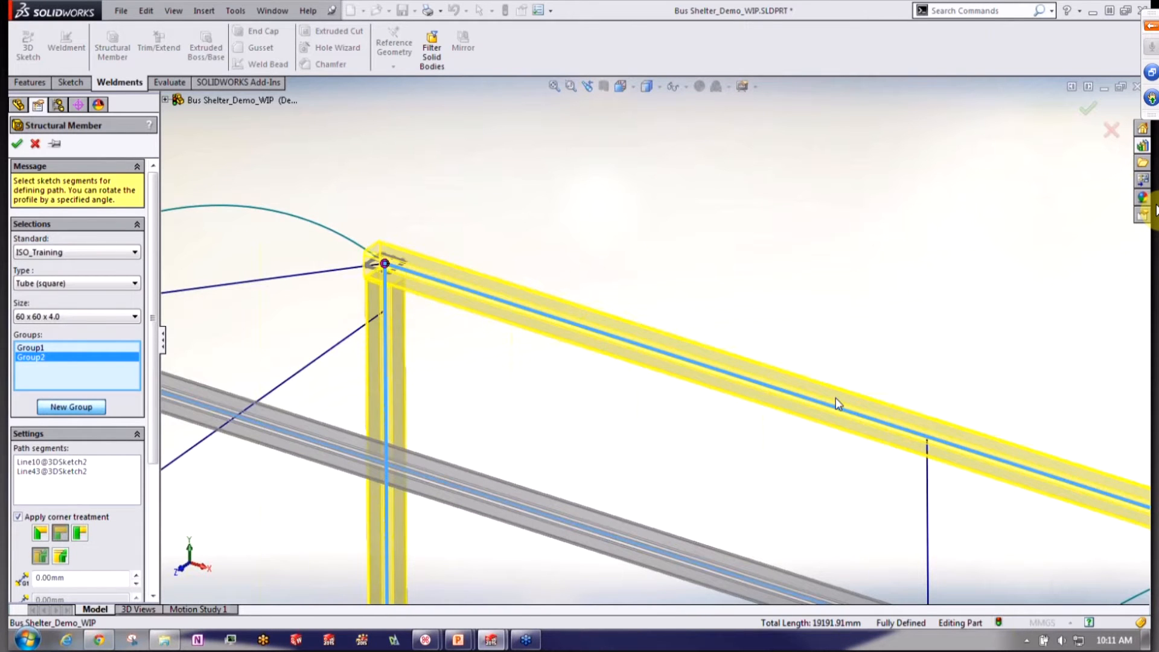
Add the vertical post at the far end of the second beam to the second group
scroll(836, 397, up, 2)
scroll(898, 407, up, 1)
ctrl+middle_drag(870, 452, 181, 171)
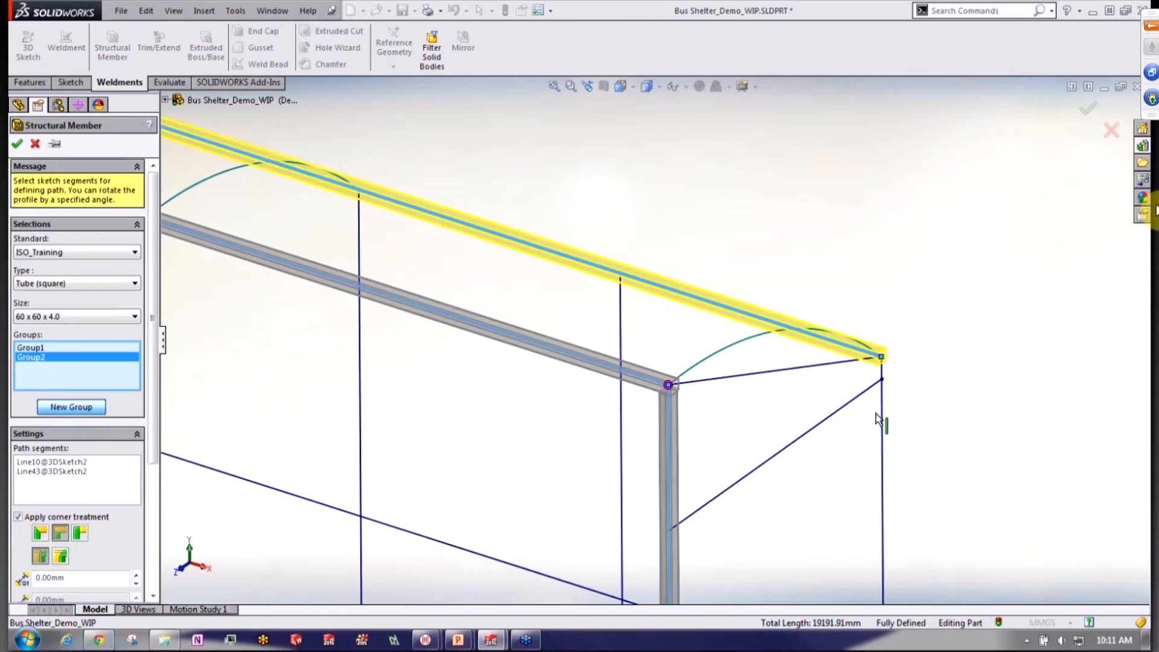
click(882, 417)
scroll(869, 393, down, 4)
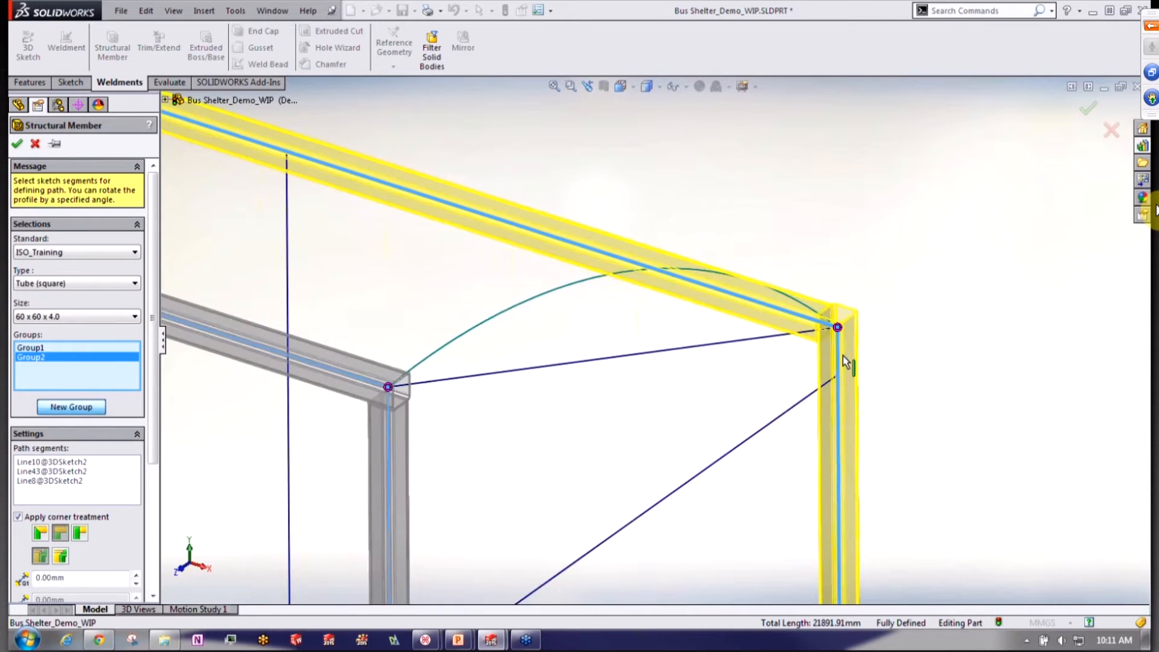
Set the second group's far corner to End Butt2, accept it, and inspect the resulting joint
click(827, 324)
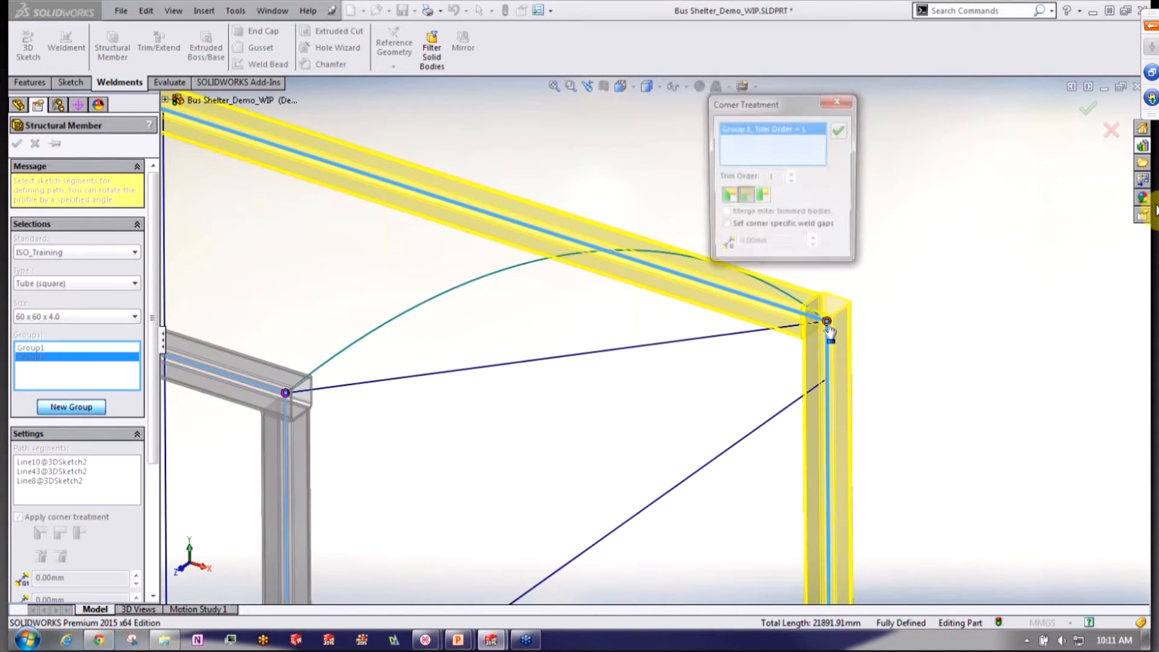
click(762, 197)
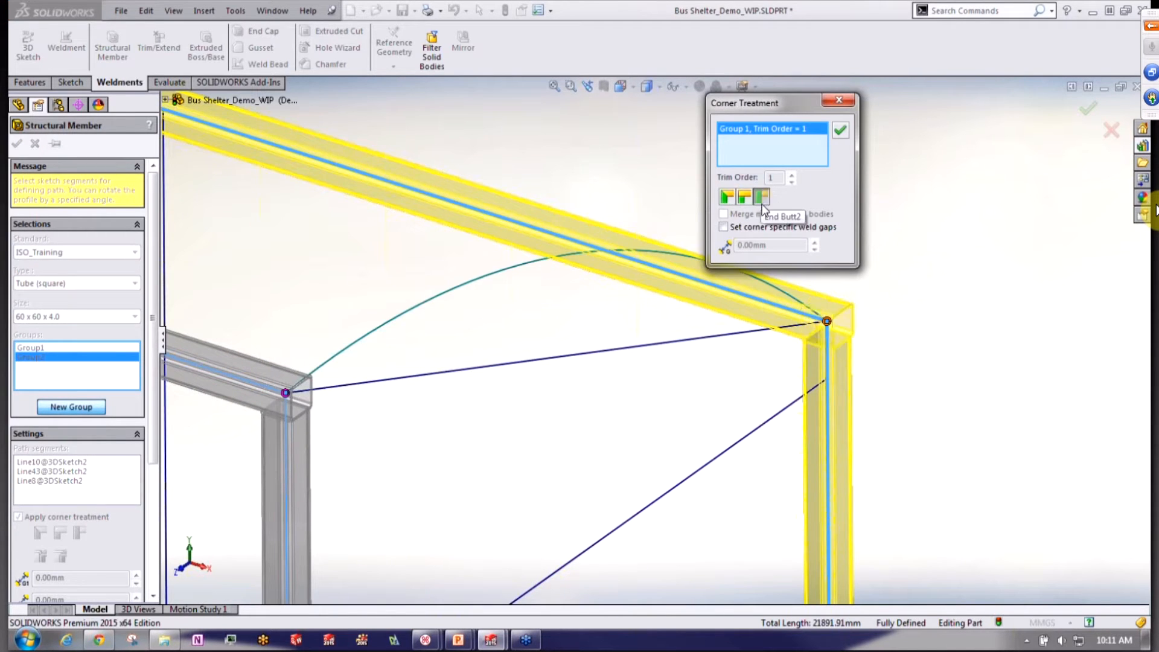
click(846, 133)
scroll(513, 341, up, 4)
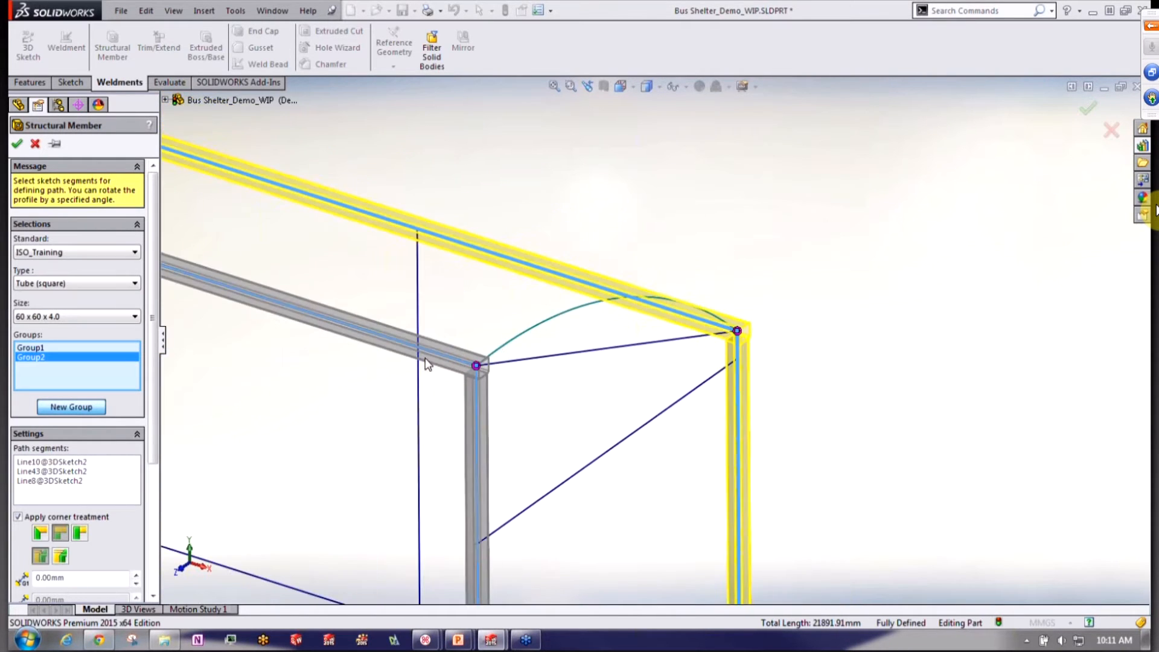
scroll(733, 333, down, 3)
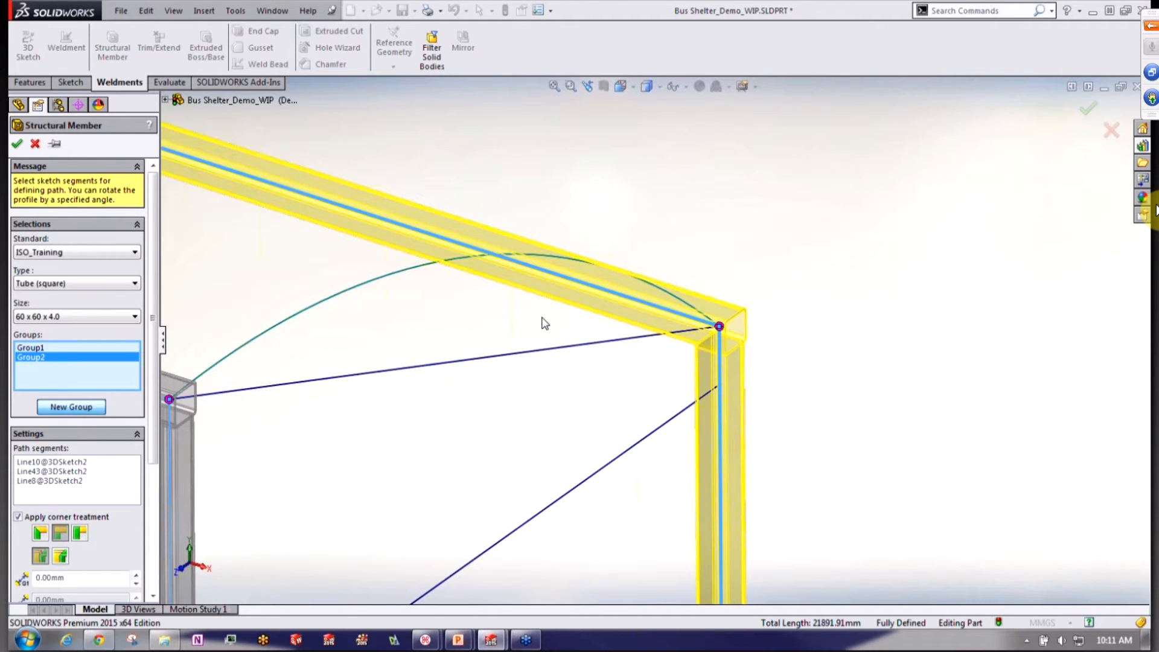
Start a third group with the short top crosspiece at one end of the shelter and inspect its corner joint
scroll(399, 344, up, 6)
scroll(301, 304, up, 4)
scroll(292, 258, down, 6)
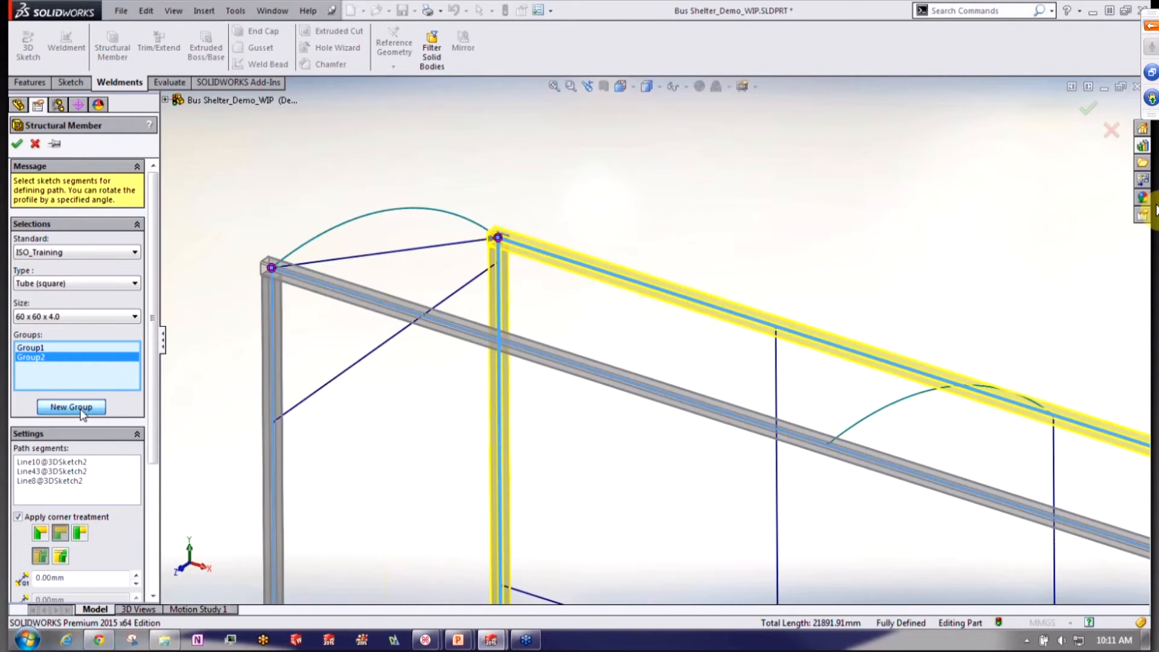
click(83, 410)
click(354, 267)
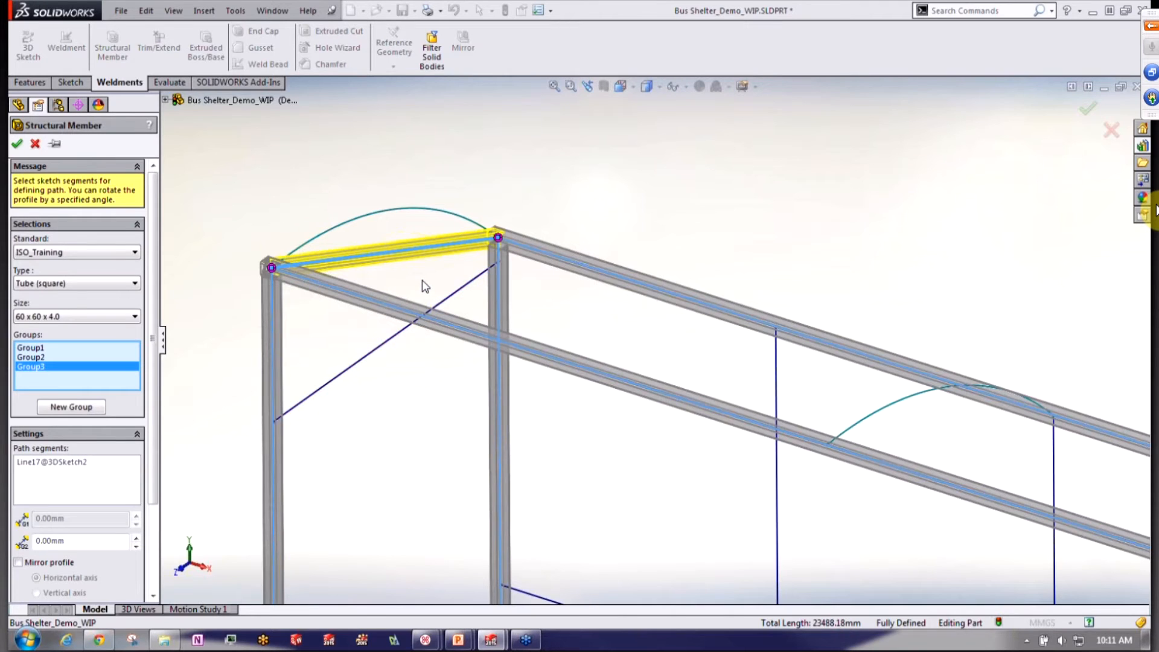
scroll(422, 280, down, 4)
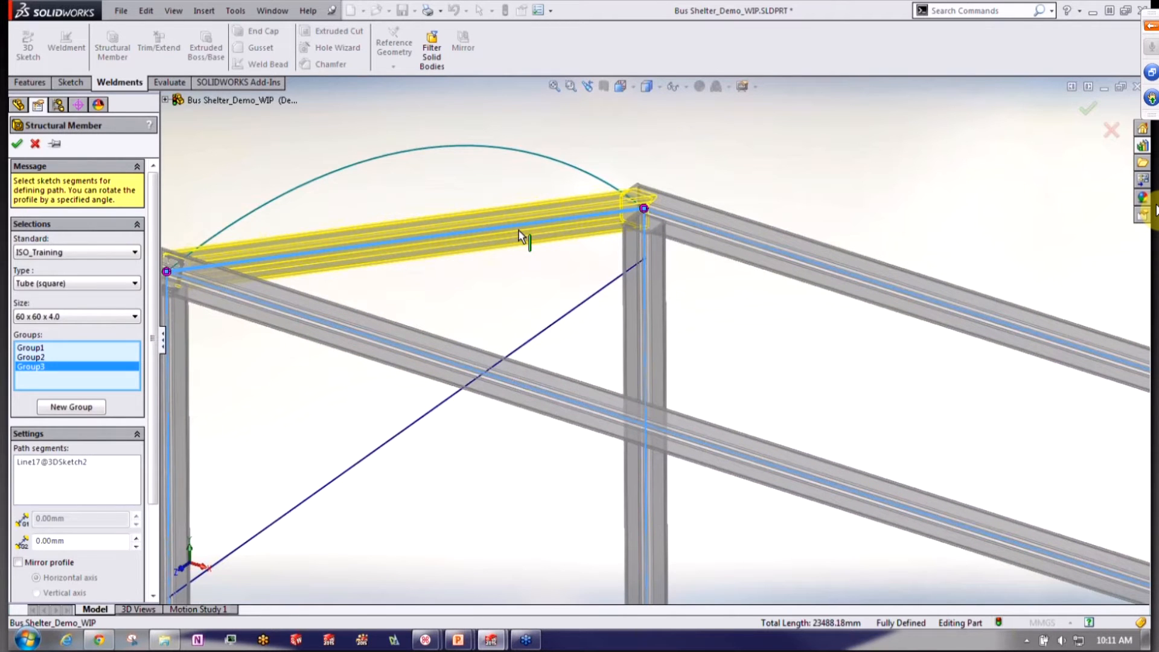
scroll(650, 215, down, 2)
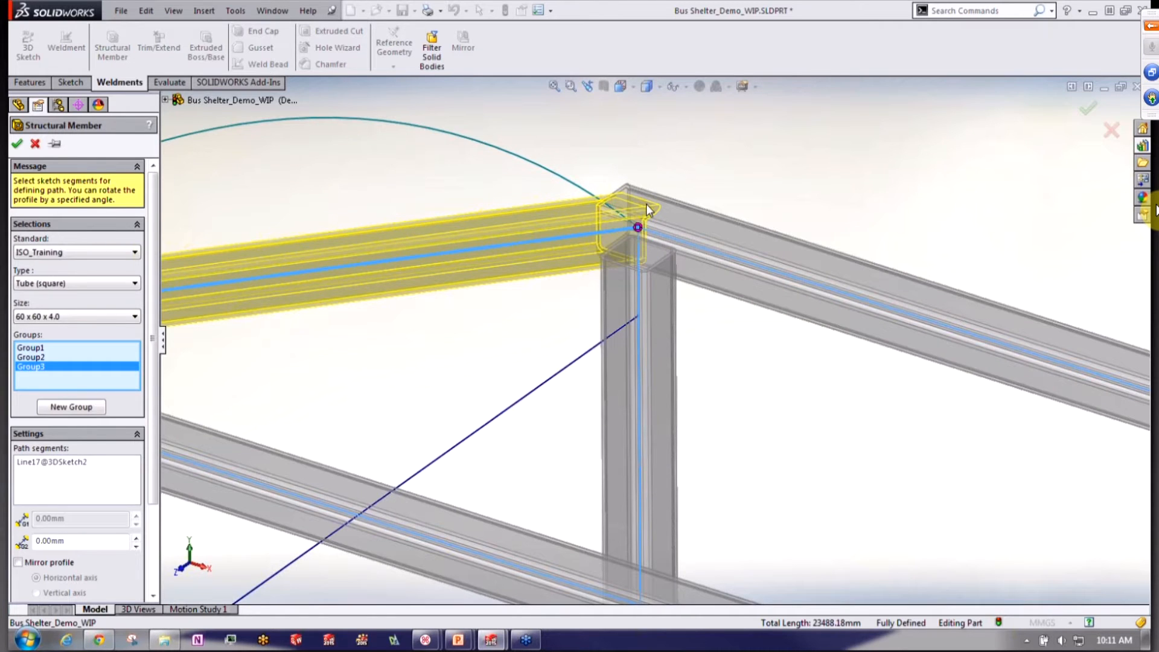
scroll(647, 210, down, 4)
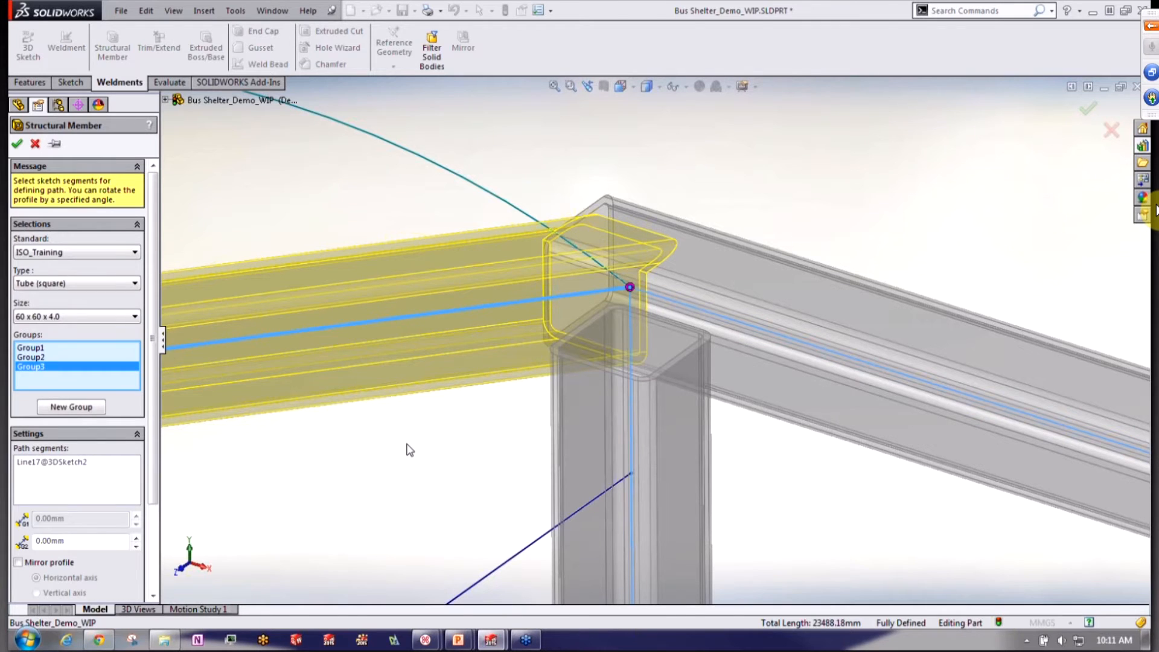
Relocate the third group's profile so the midpoint of its top edge sits on the path line
scroll(408, 445, up, 5)
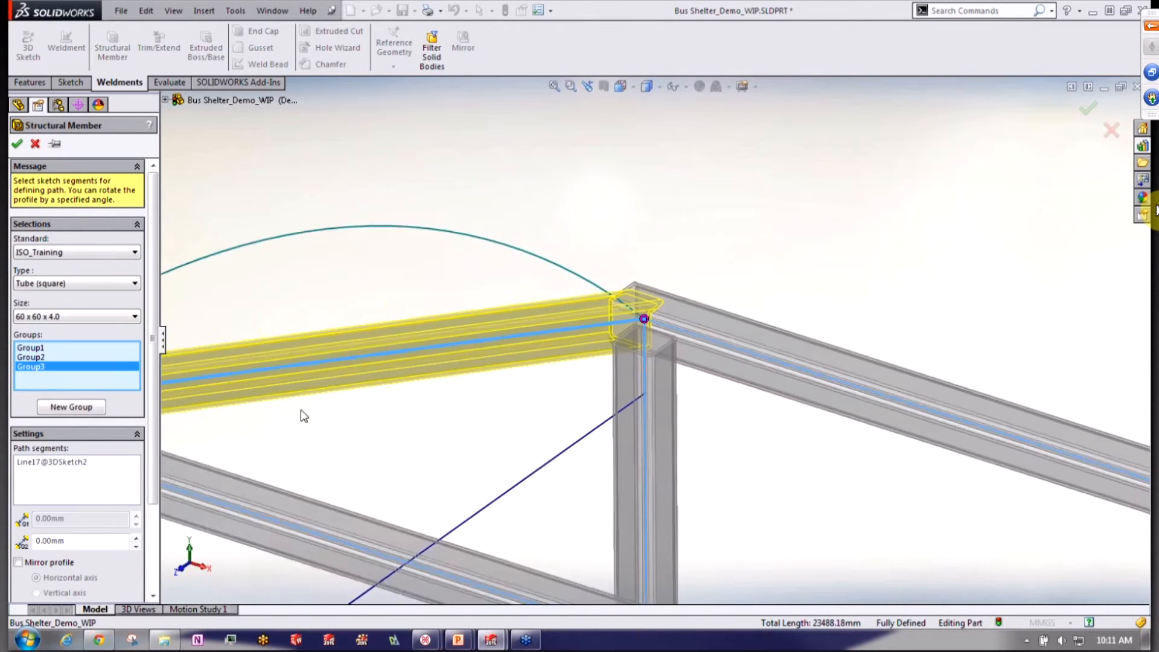
scroll(147, 368, down, 2)
scroll(143, 403, down, 2)
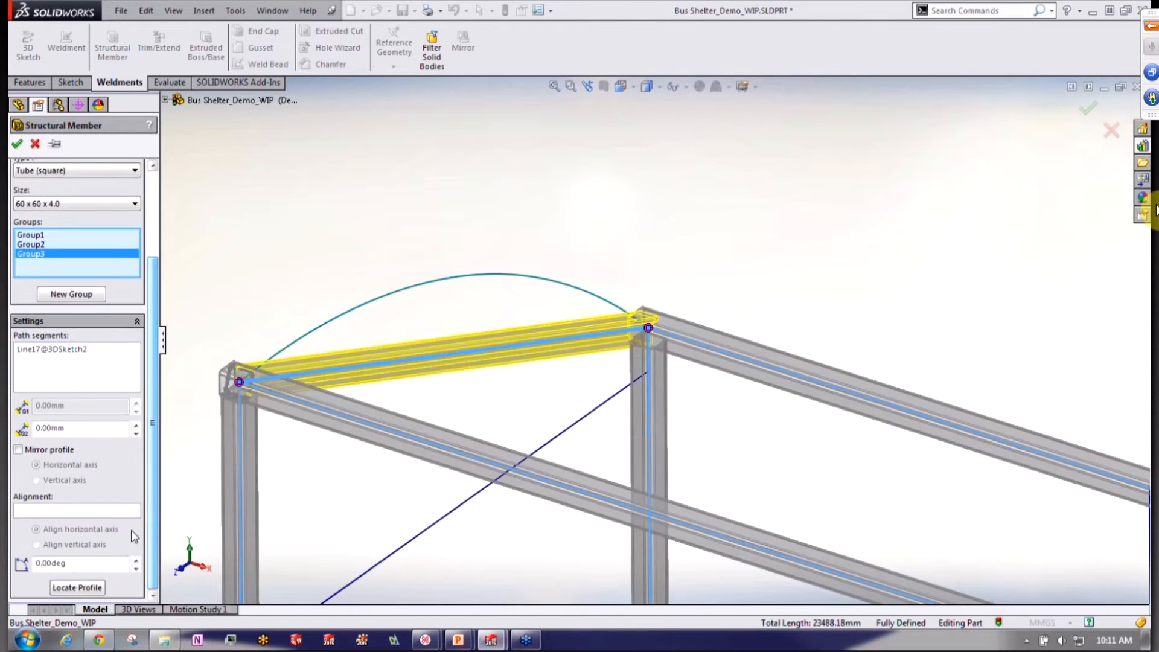
click(88, 587)
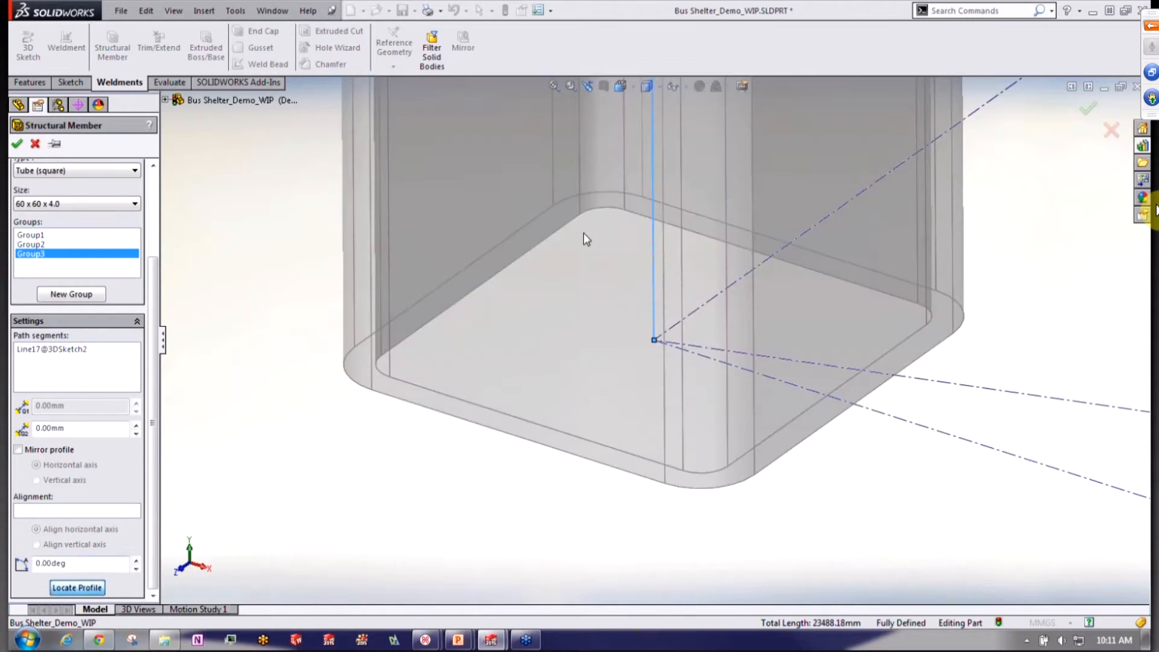
scroll(708, 172, up, 8)
ctrl+middle_drag(742, 209, 672, 523)
scroll(654, 407, up, 9)
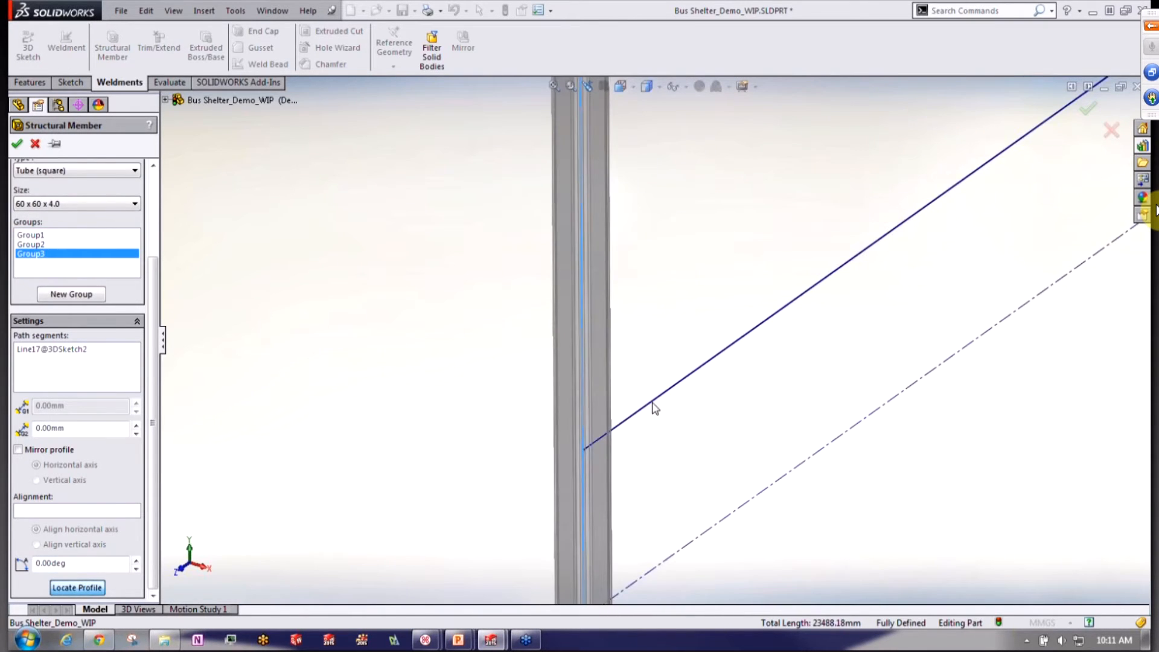
scroll(704, 176, up, 5)
scroll(613, 270, down, 10)
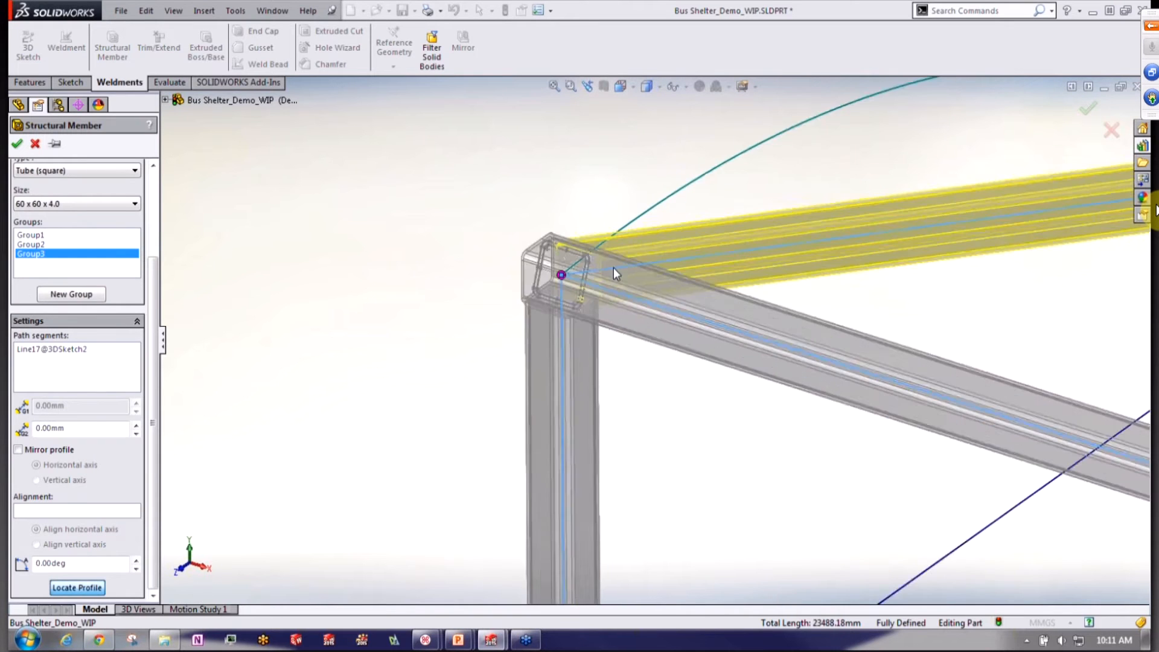
scroll(614, 270, down, 4)
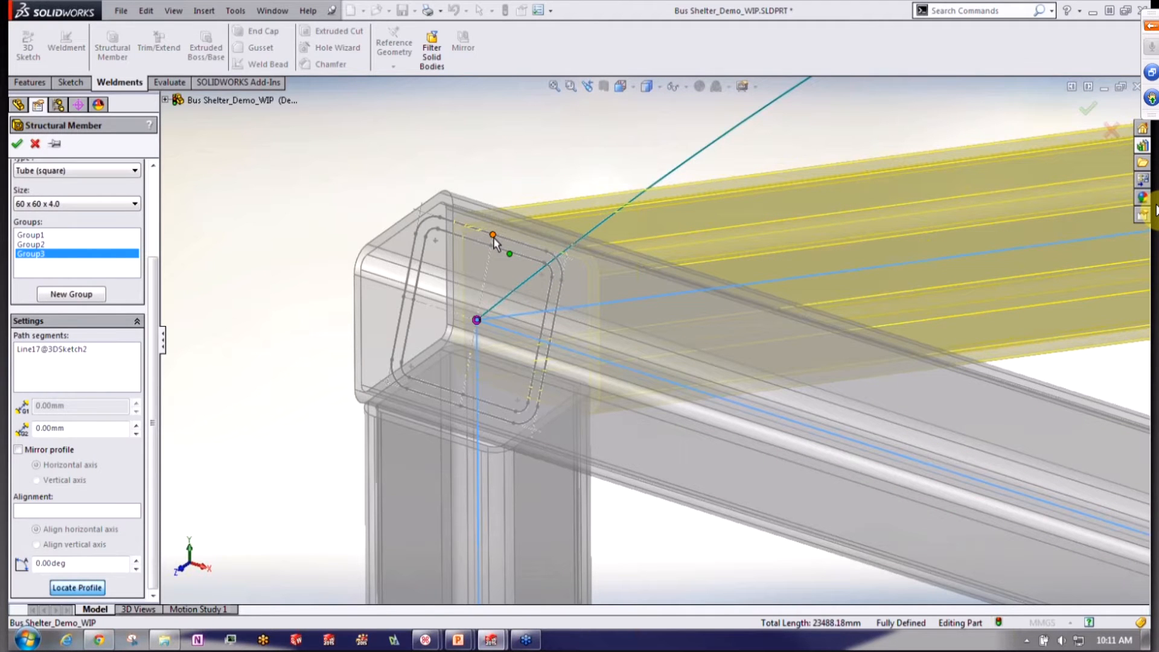
scroll(512, 253, down, 3)
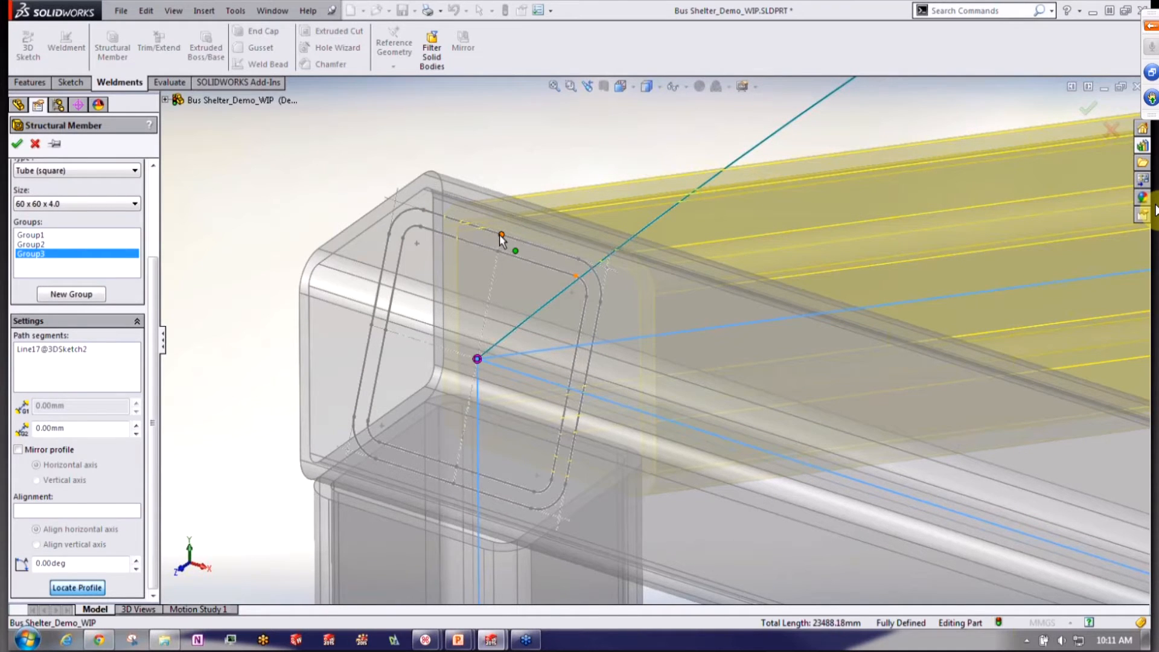
click(501, 235)
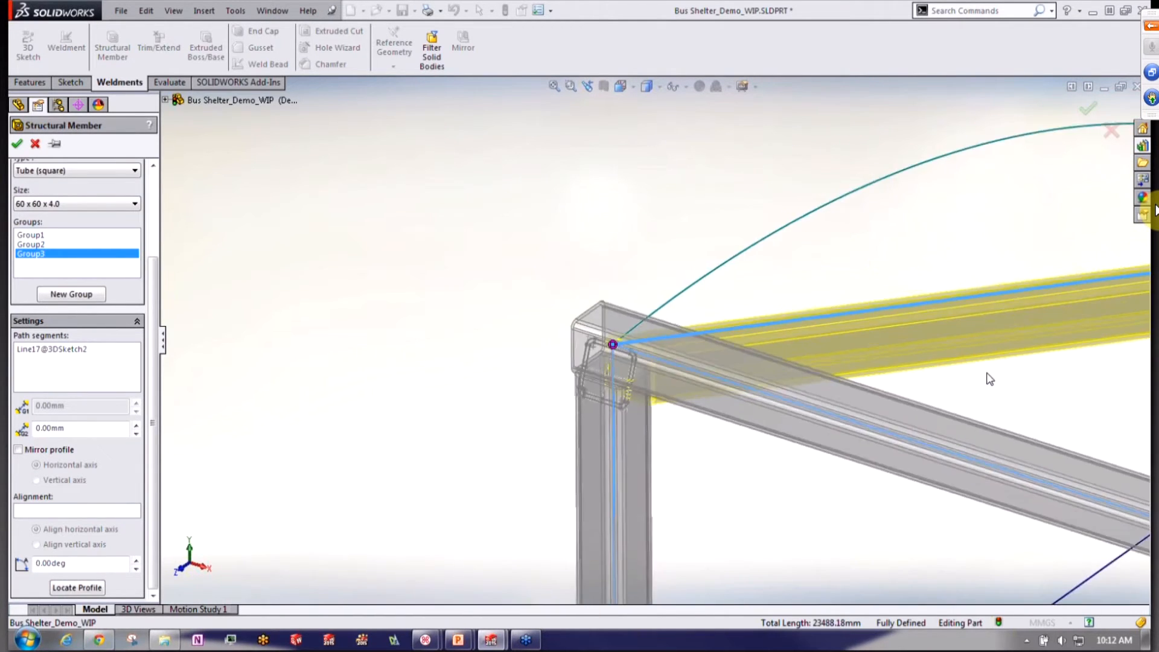
Add the short top crosspiece at the opposite end of the shelter to the third group and check both crosspieces
scroll(1034, 344, down, 5)
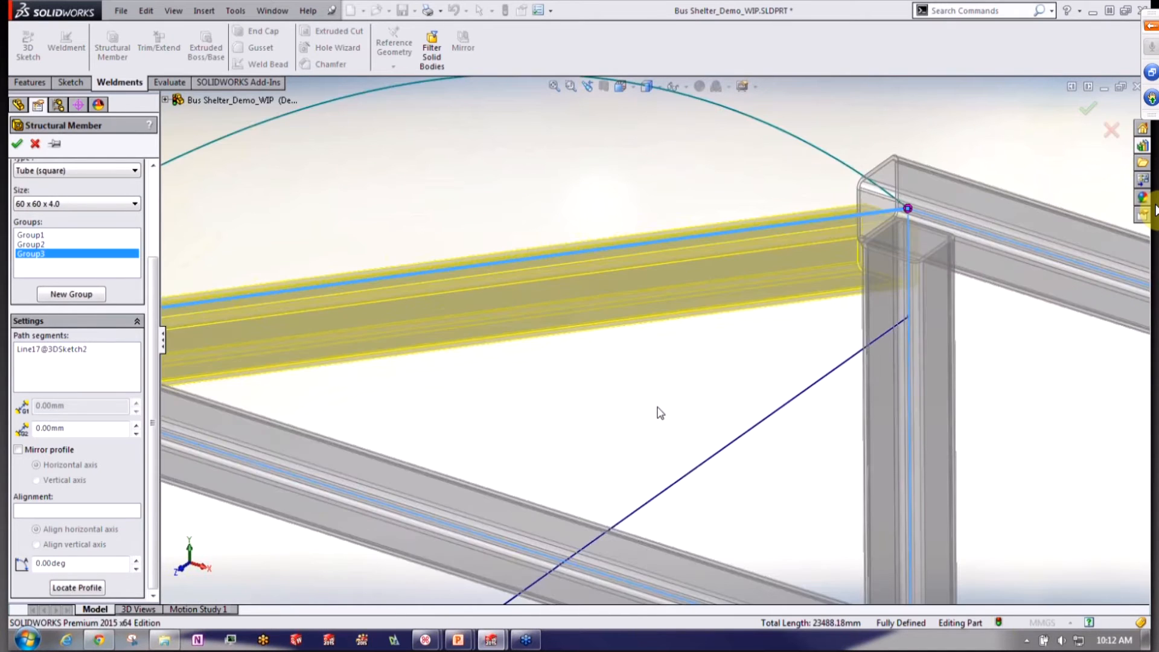
mouse_move(657, 407)
middle_down()
mouse_move(673, 368)
mouse_move(669, 399)
middle_up()
scroll(893, 430, up, 9)
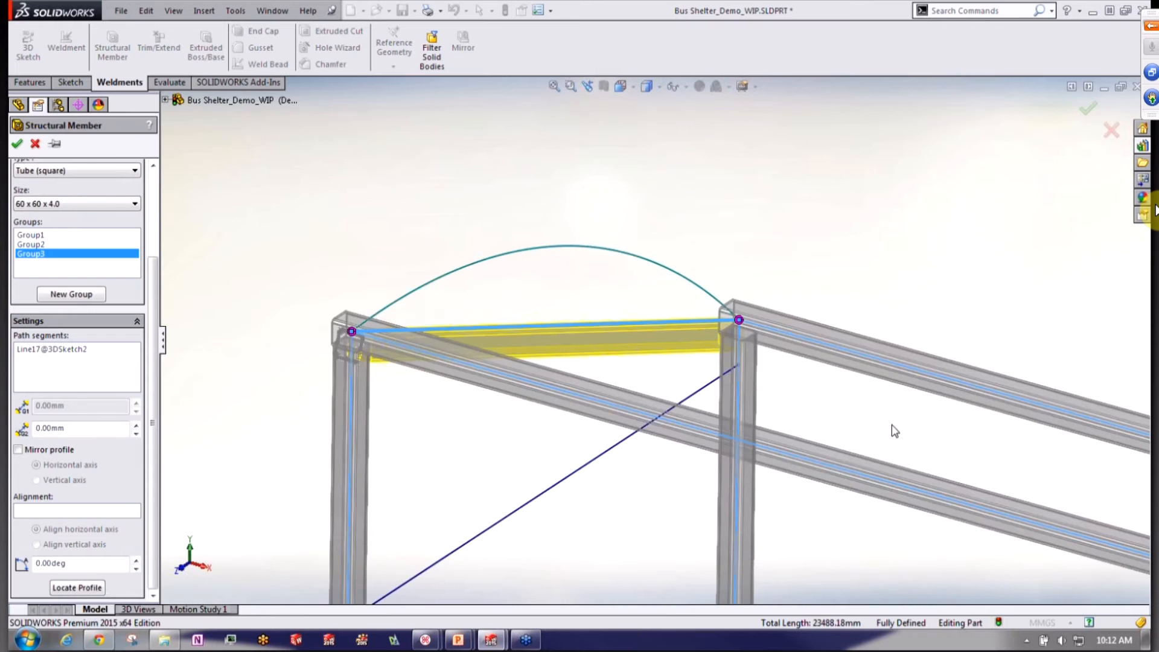
scroll(951, 434, up, 6)
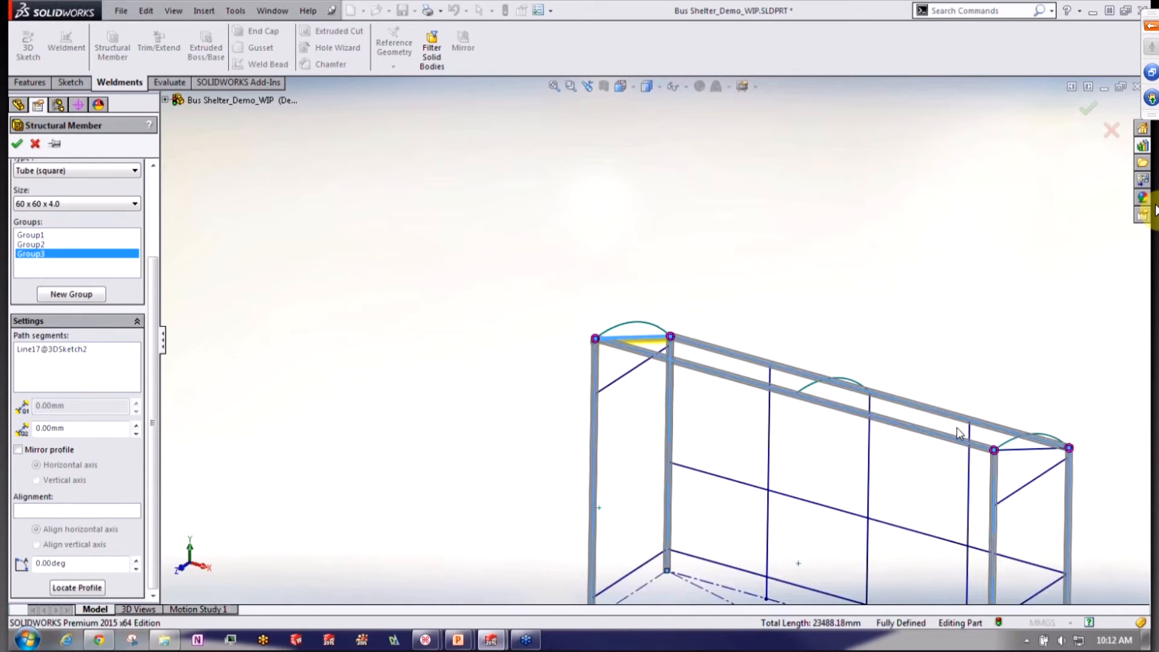
click(1013, 451)
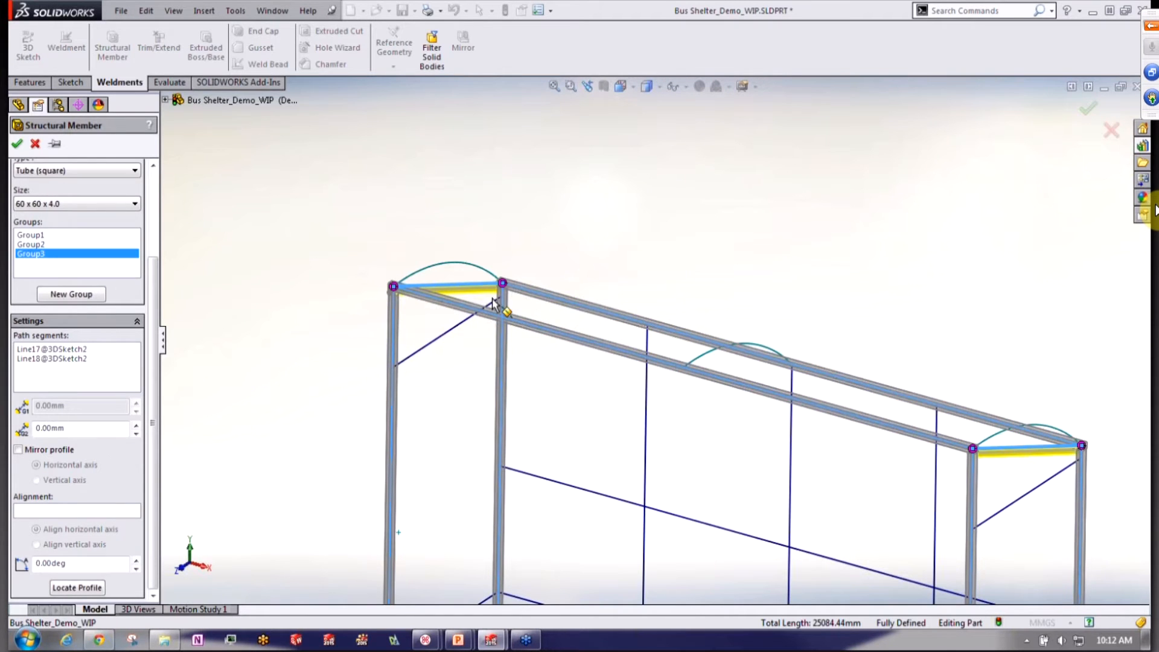
scroll(492, 299, down, 5)
scroll(443, 309, down, 5)
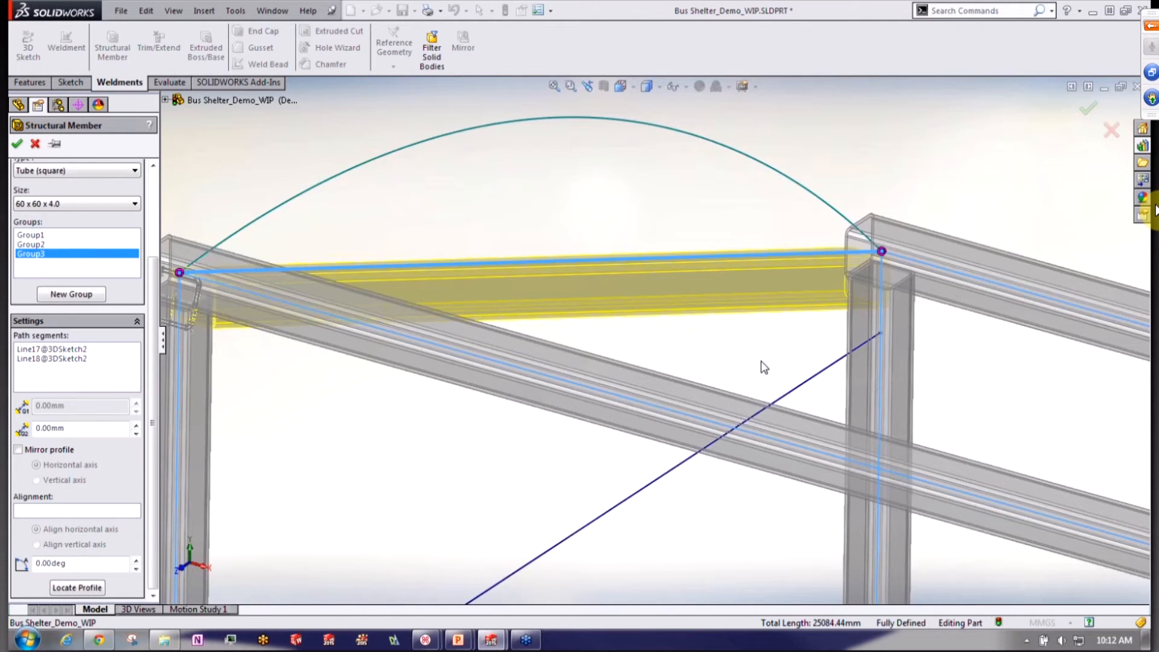
scroll(762, 362, up, 8)
scroll(1081, 461, down, 3)
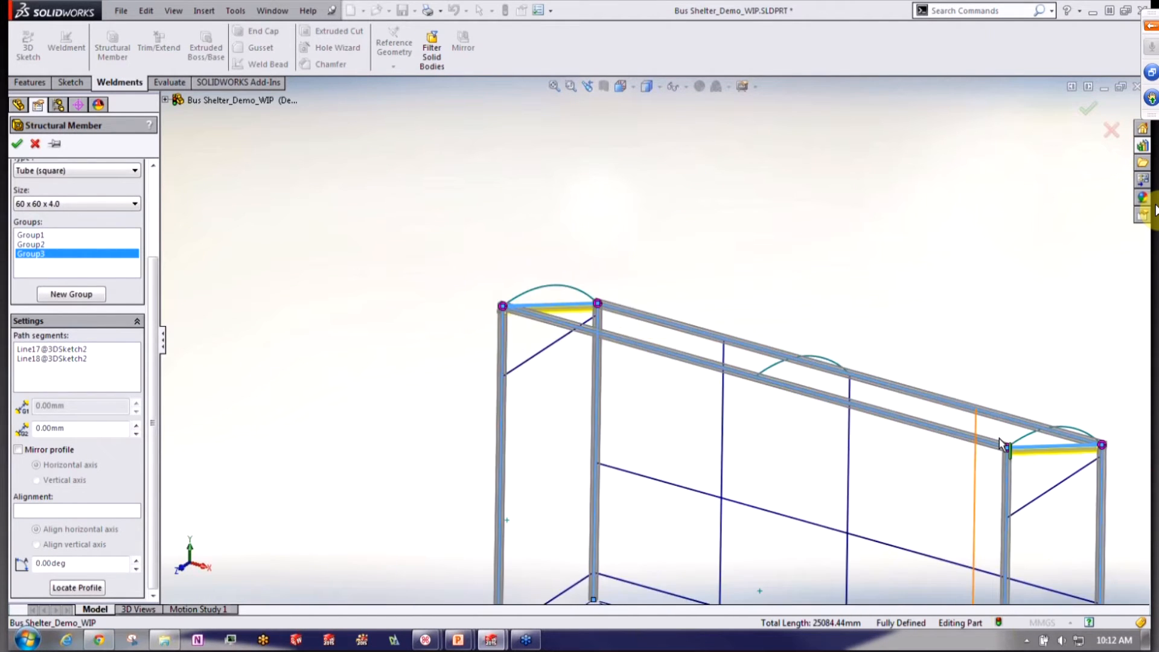
Create a fourth group from the three intermediate vertical posts along the back and accept the structural member
click(71, 294)
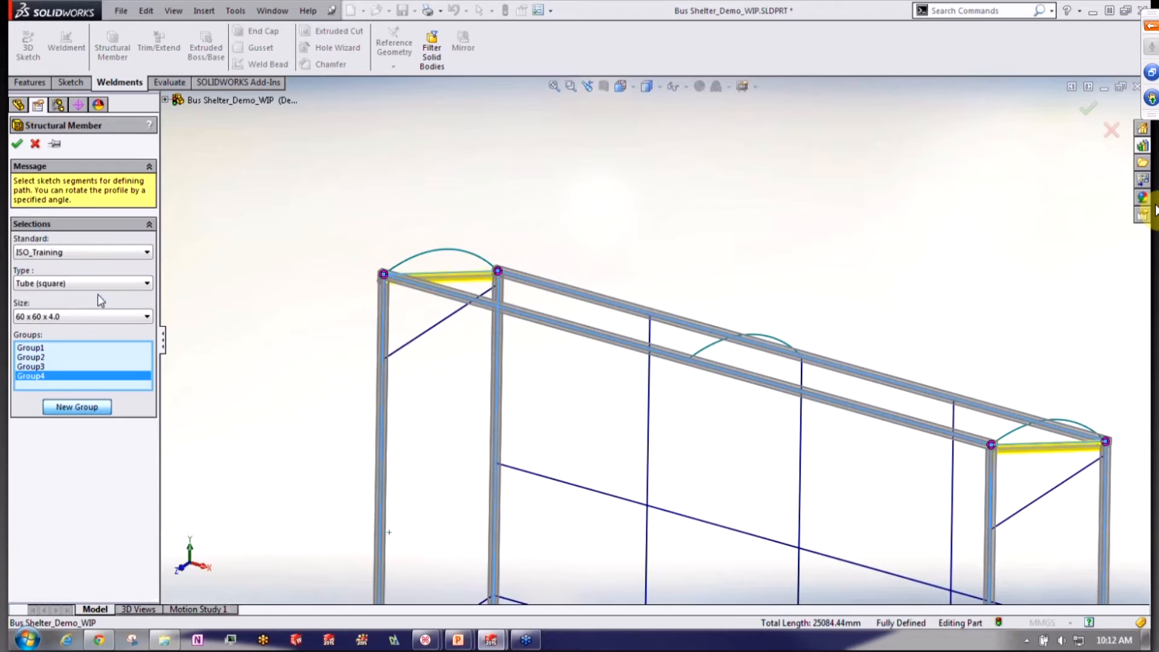
click(649, 414)
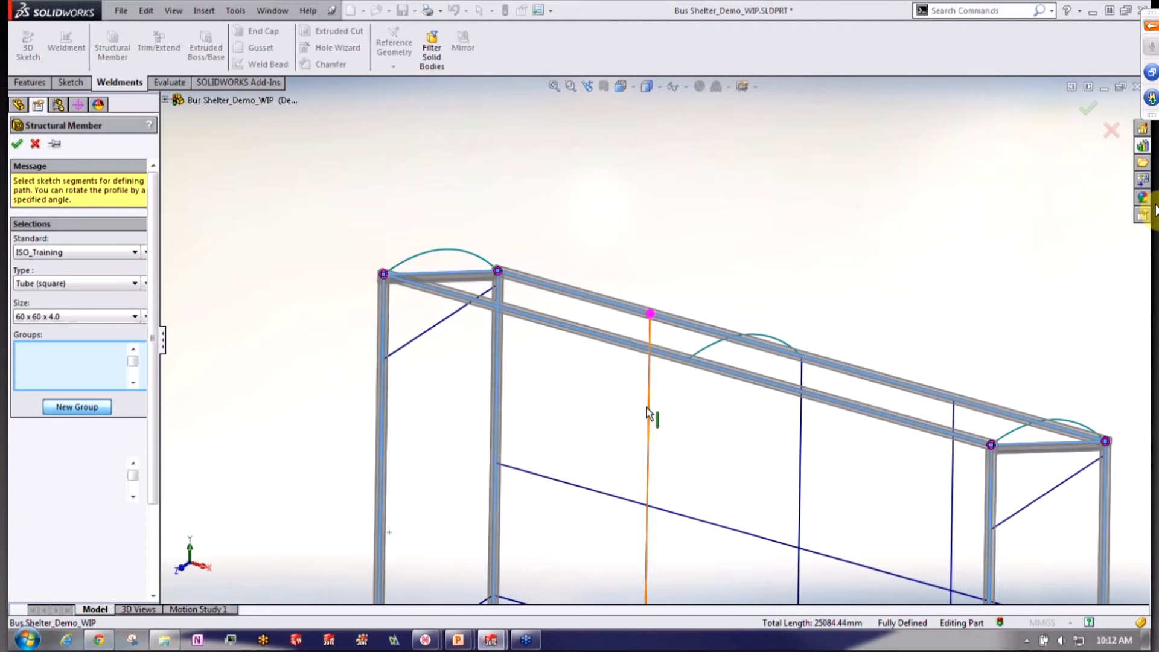
click(801, 450)
click(953, 502)
scroll(647, 417, up, 2)
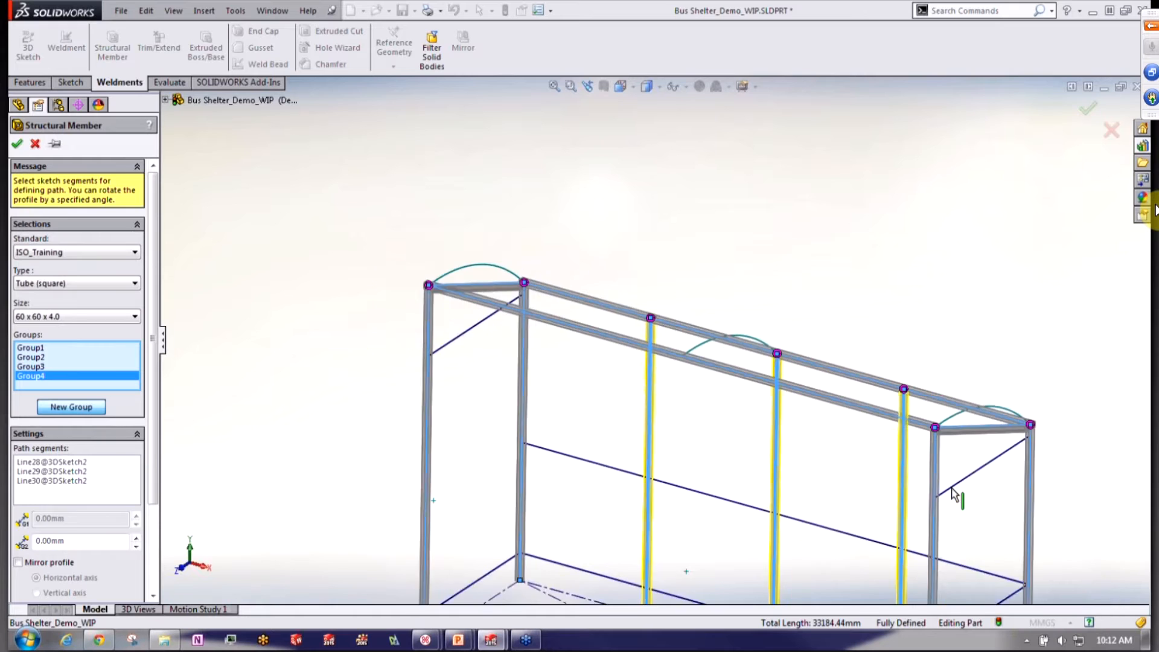
scroll(649, 419, up, 3)
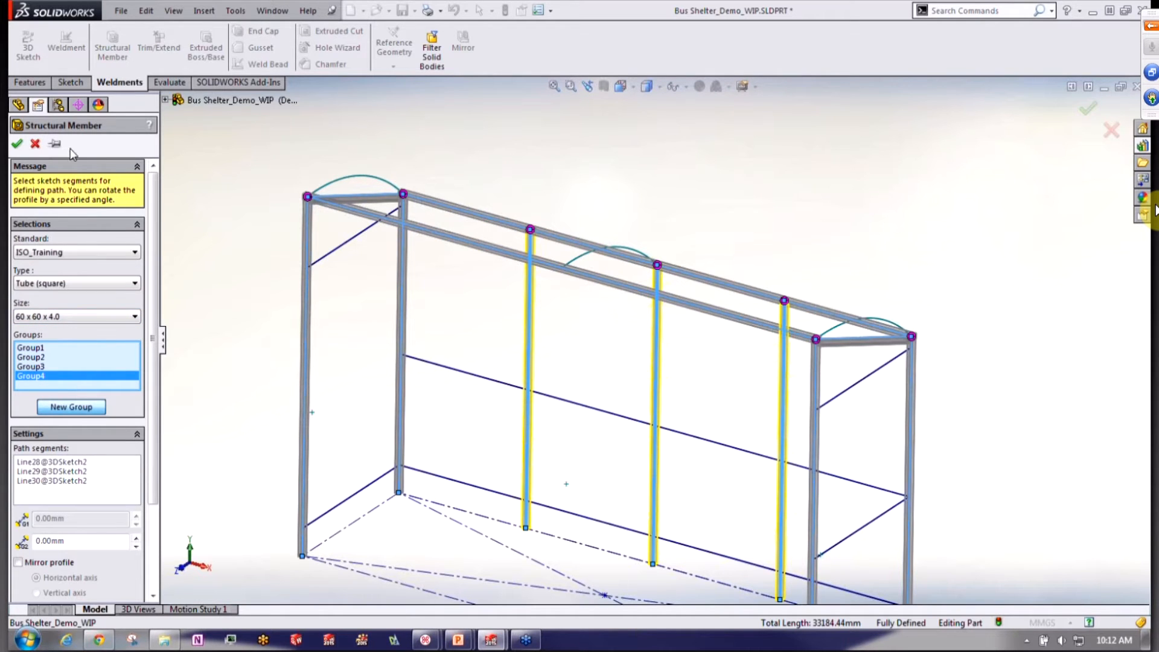
click(17, 144)
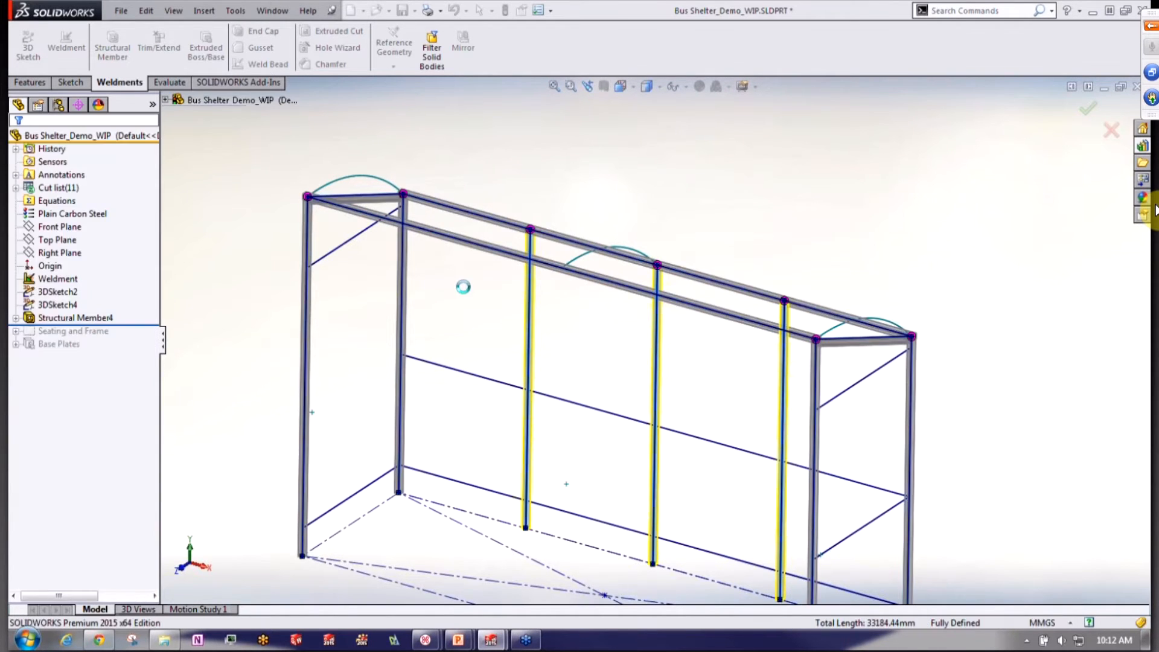
Examine the top corner joint between beam, post and crosspiece, and look over the whole frame
middle_drag(658, 364, 719, 314)
scroll(708, 305, down, 3)
scroll(707, 302, down, 8)
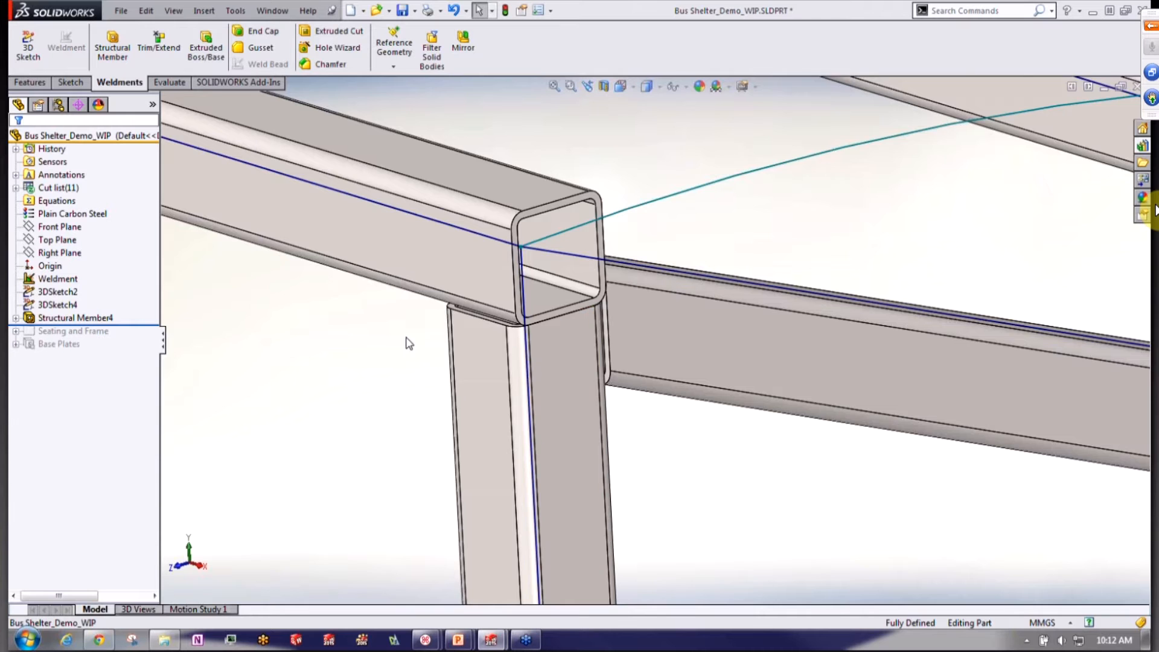
scroll(404, 337, up, 3)
scroll(410, 335, up, 5)
scroll(418, 338, up, 6)
mouse_move(417, 338)
middle_down()
mouse_move(437, 365)
mouse_move(432, 351)
middle_up()
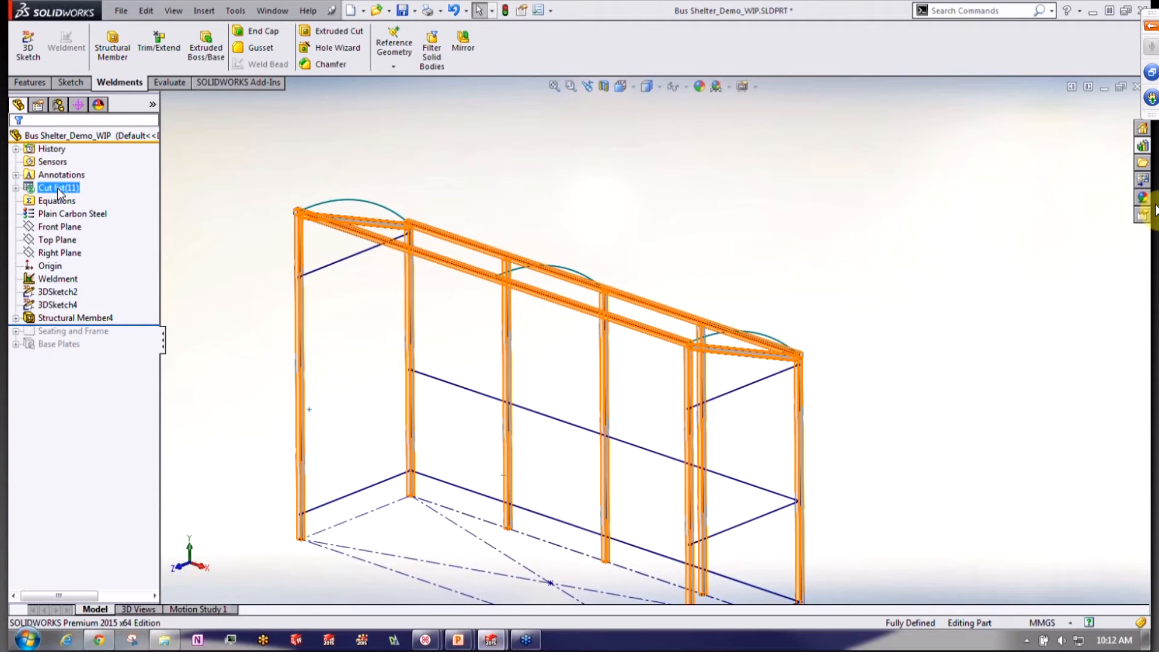
Try the 90 x 90 x 3.6 tube size on the whole structural member, and undo the size change
click(74, 318)
right_click(73, 318)
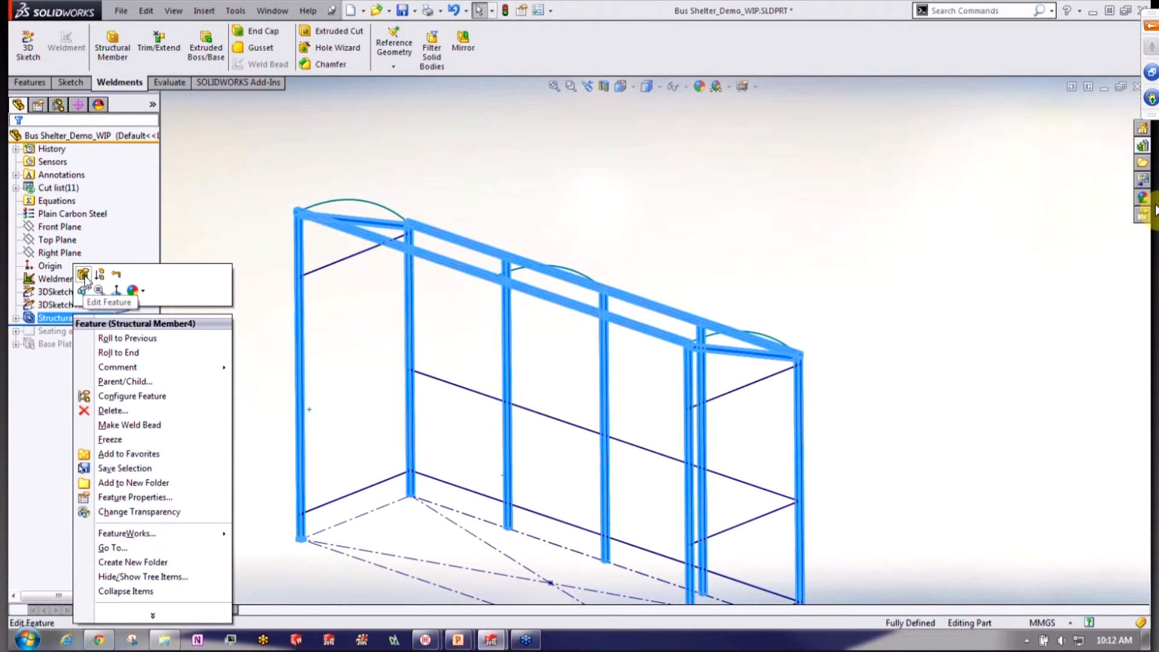
click(85, 276)
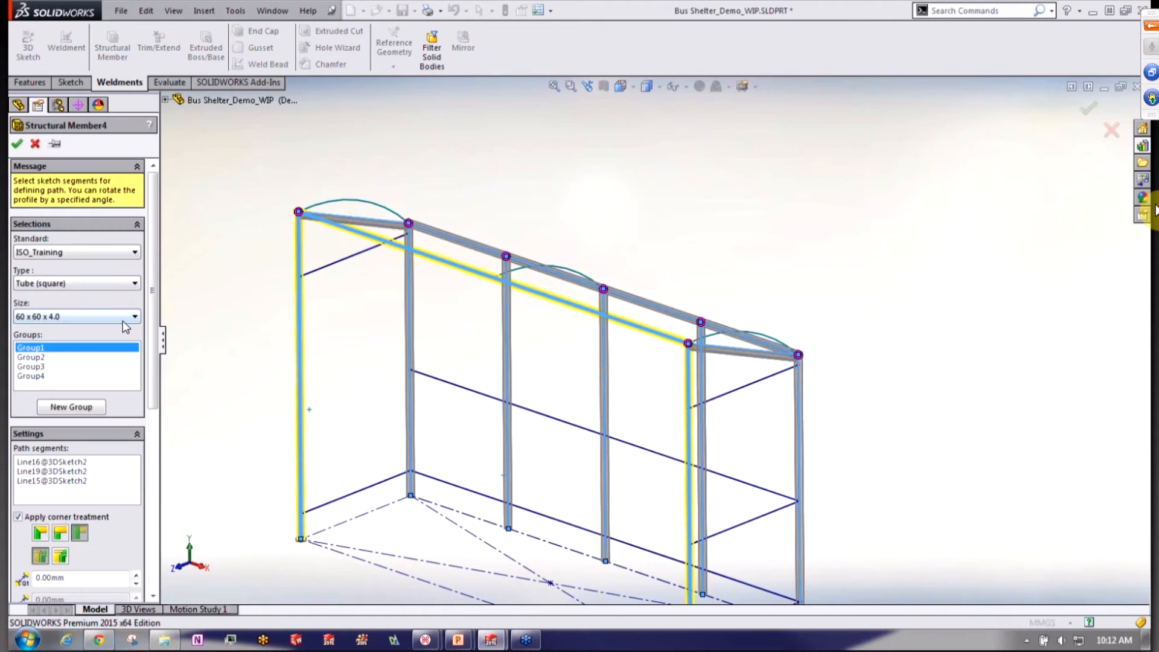
click(120, 322)
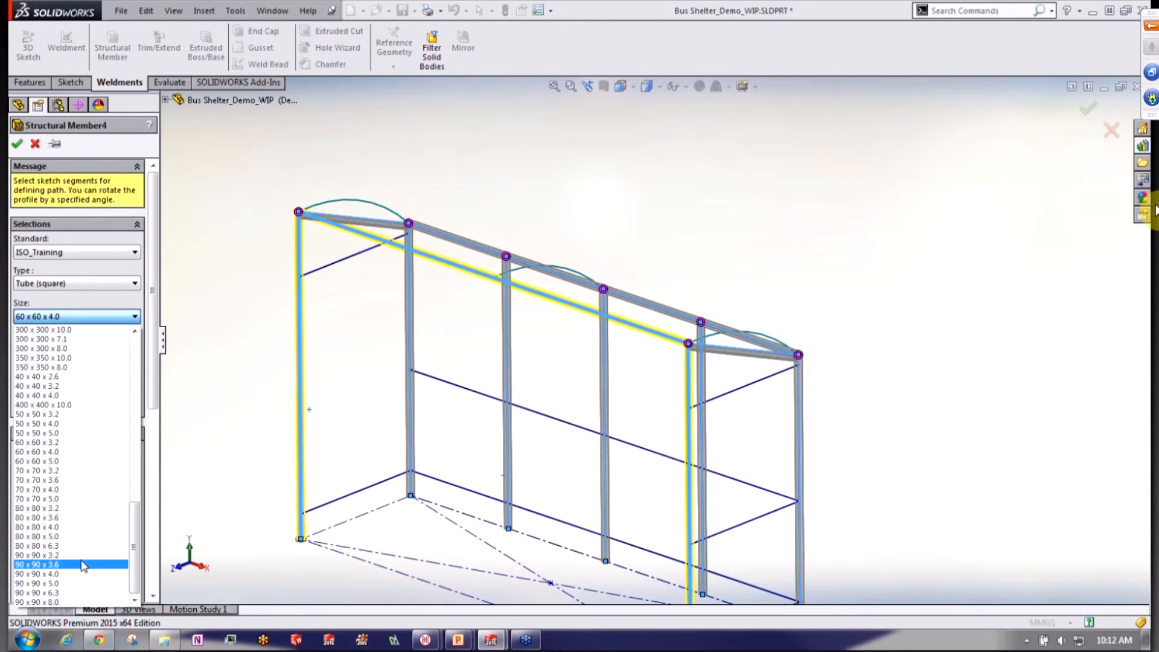
click(84, 564)
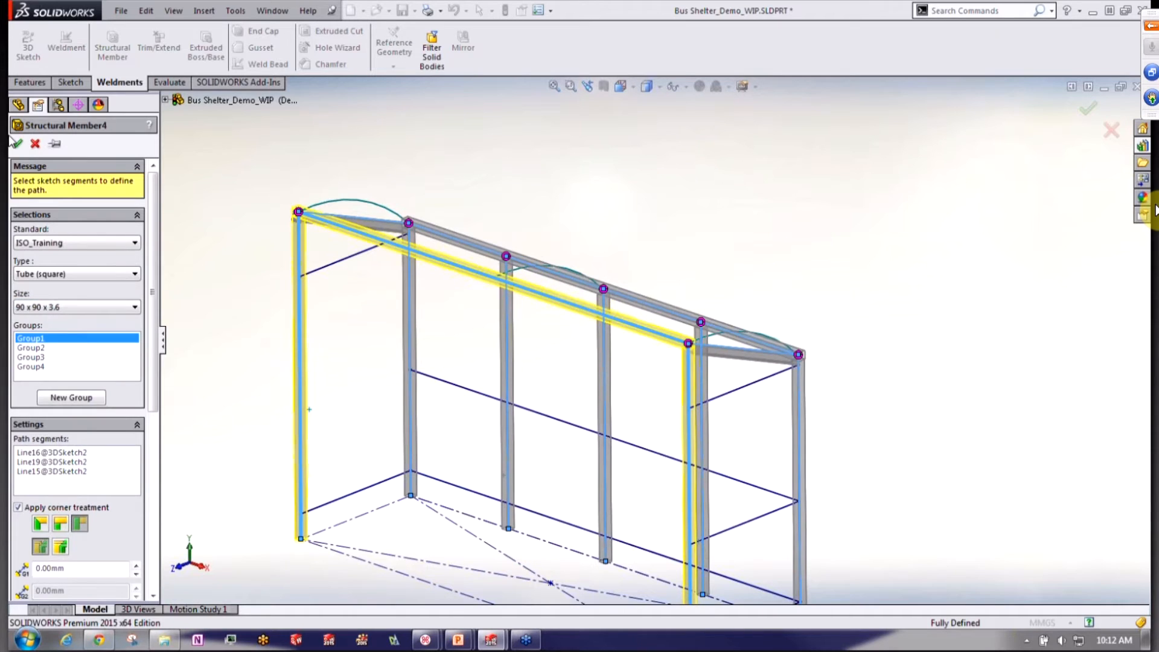
click(15, 143)
middle_drag(736, 326, 727, 253)
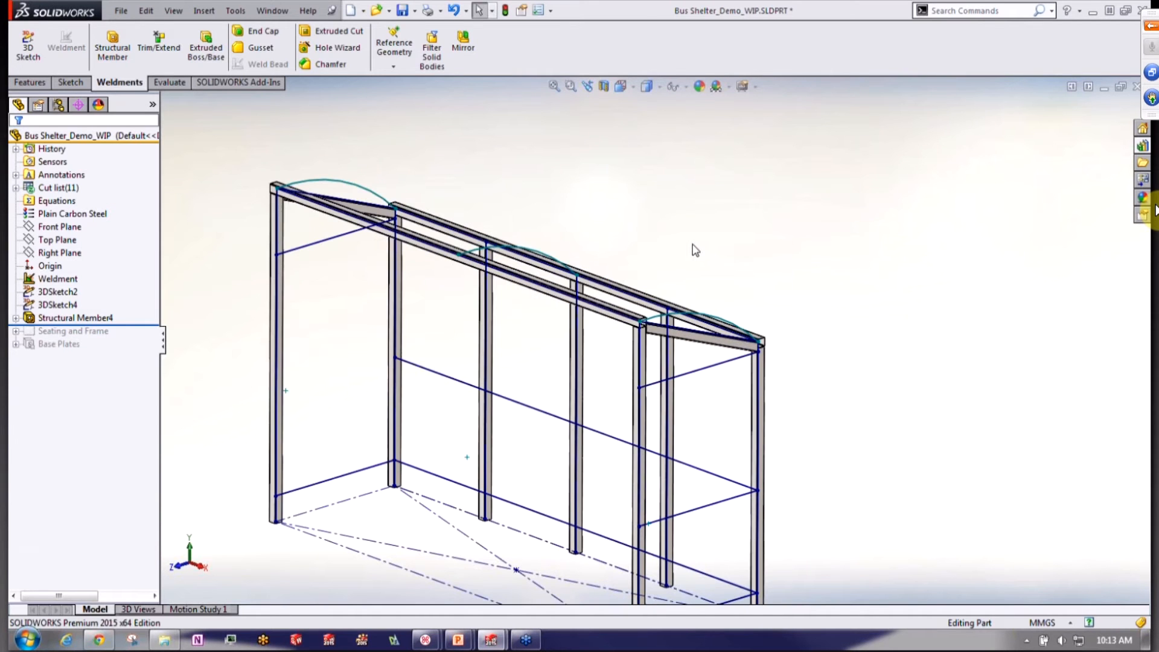
key(ctrl+z)
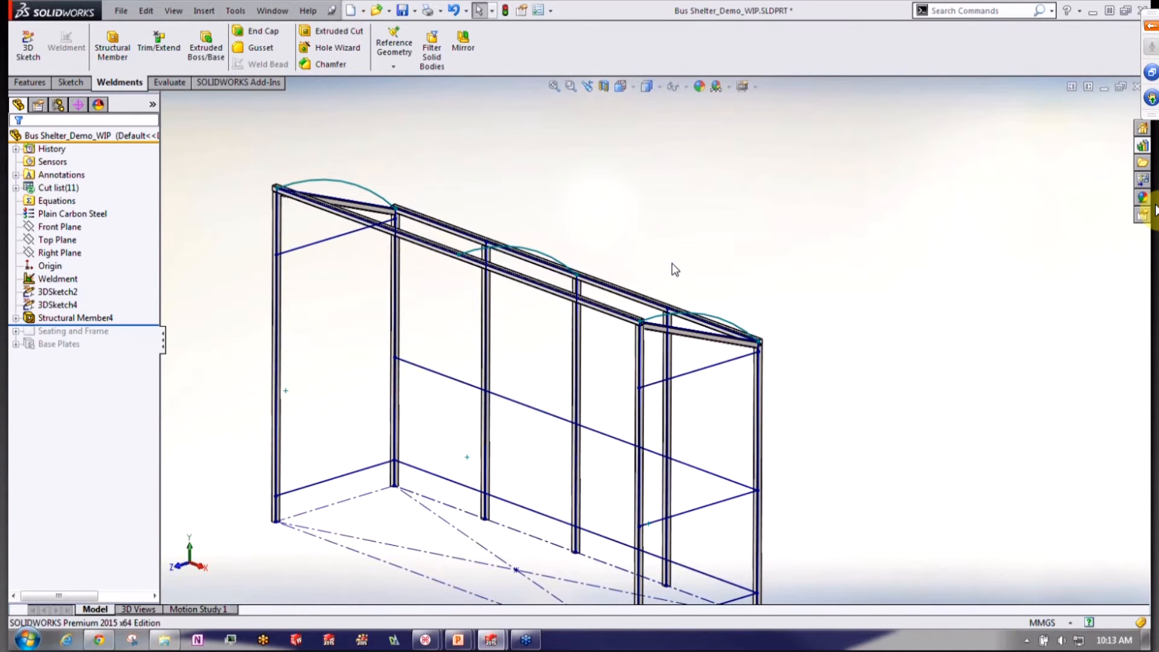
Reopen the 60 x 60 x 4.0 structural member, review its groups and the trim order at a top front corner, and close it
ctrl+middle_drag(496, 442, 489, 370)
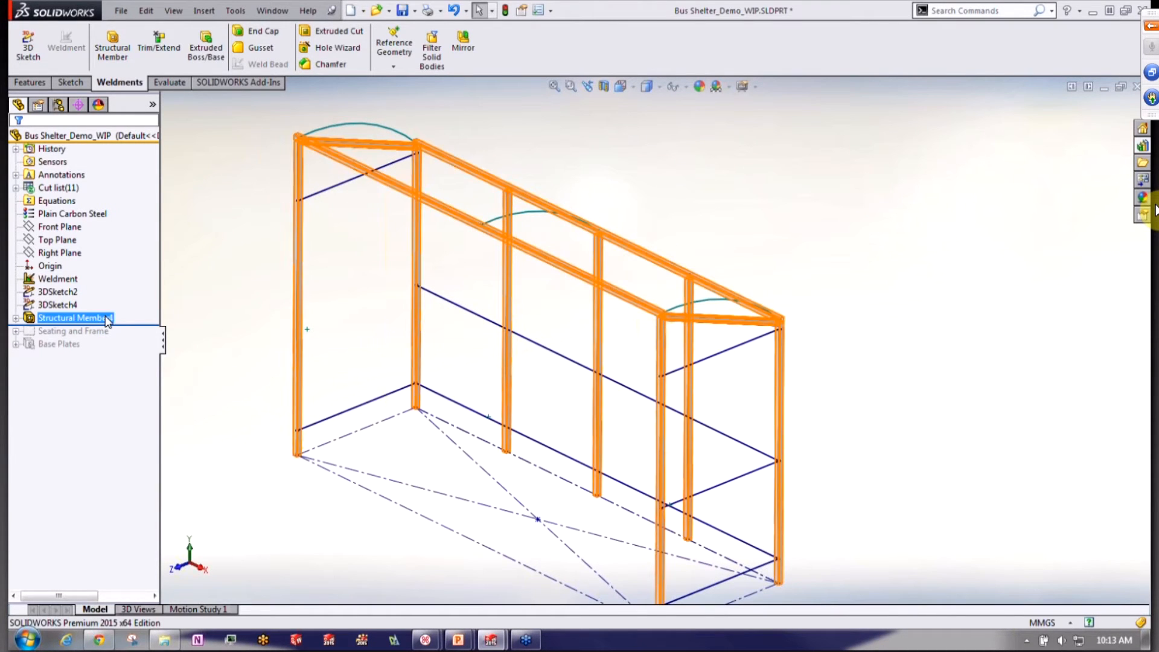
right_click(90, 318)
click(107, 278)
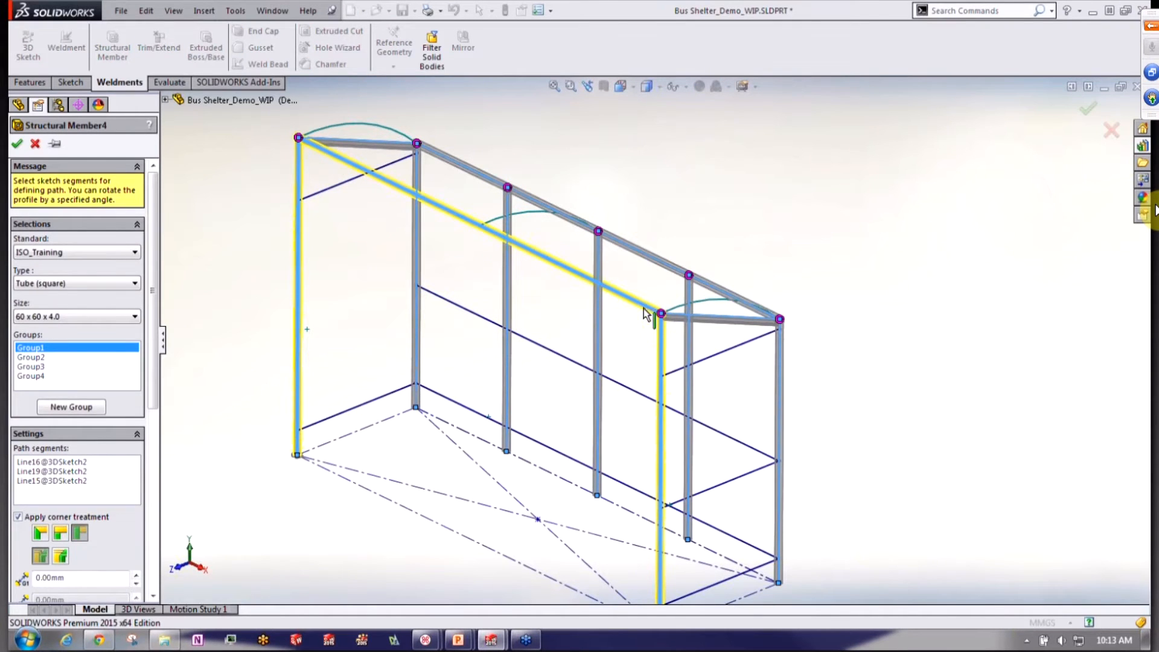
click(59, 358)
click(61, 366)
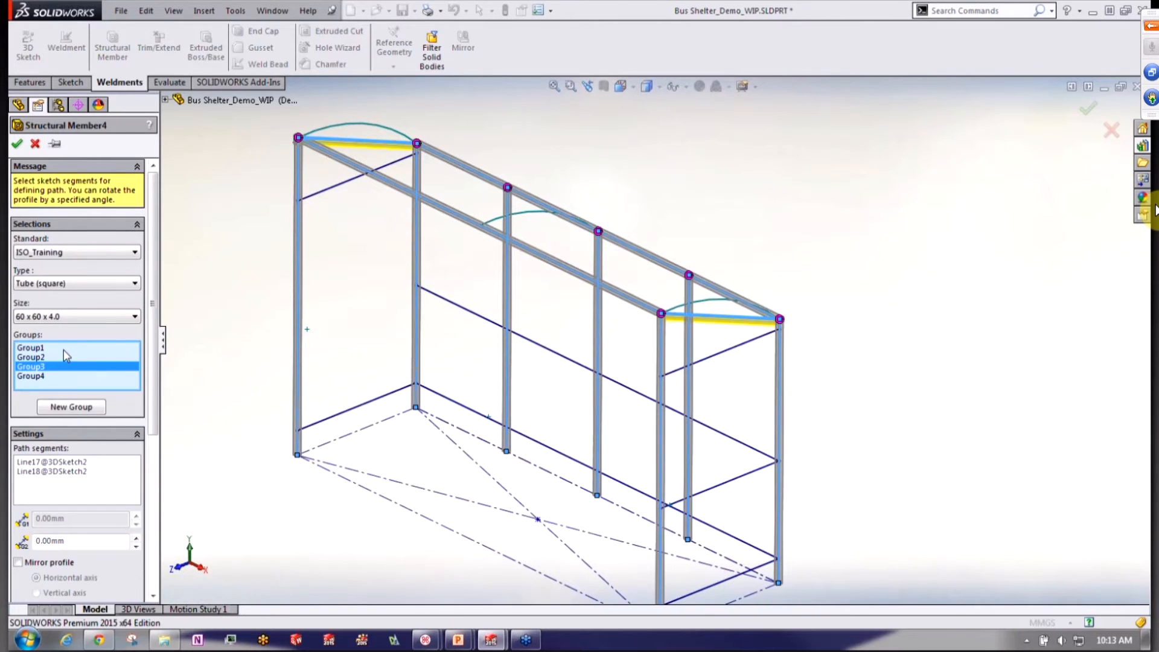
click(63, 350)
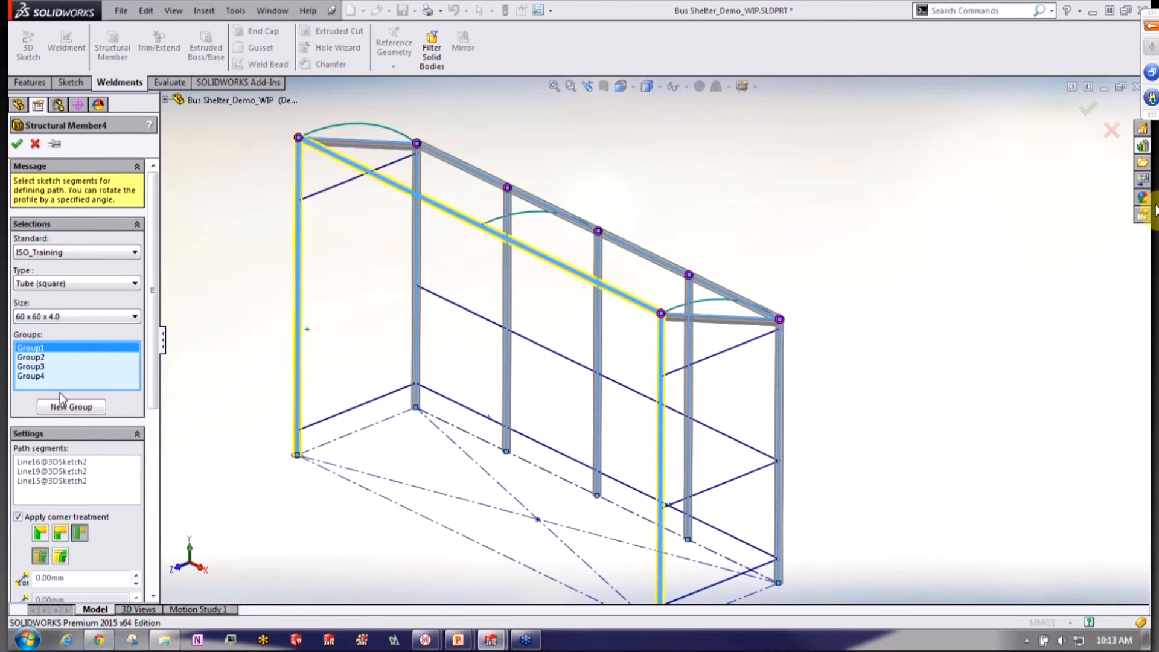
click(299, 139)
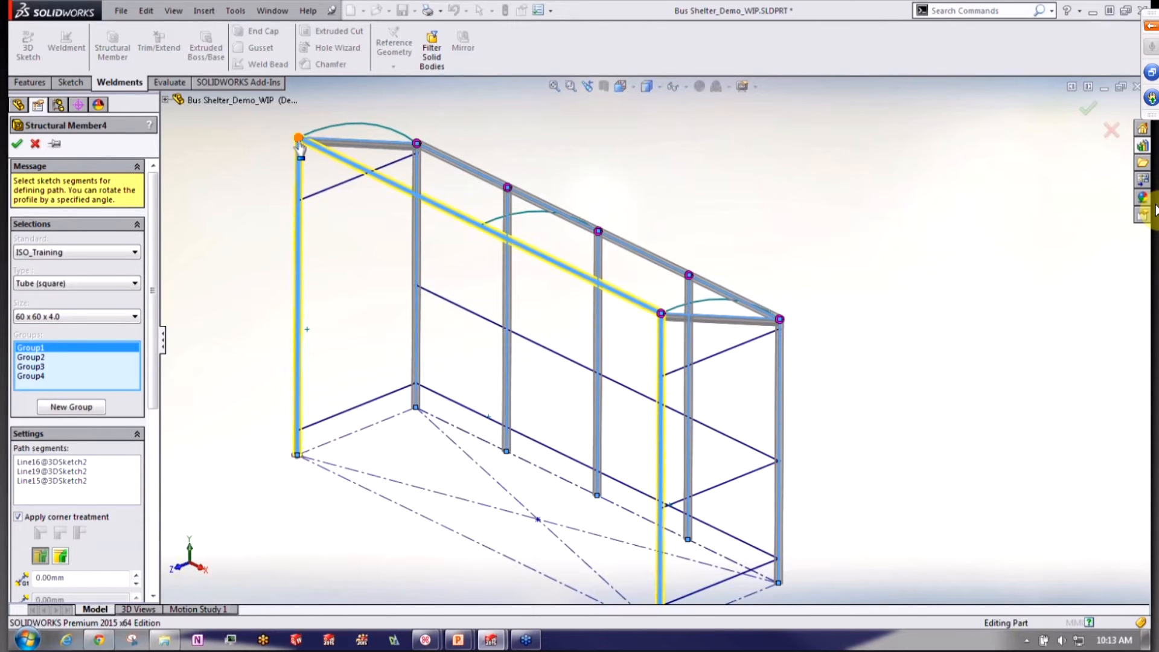
click(299, 139)
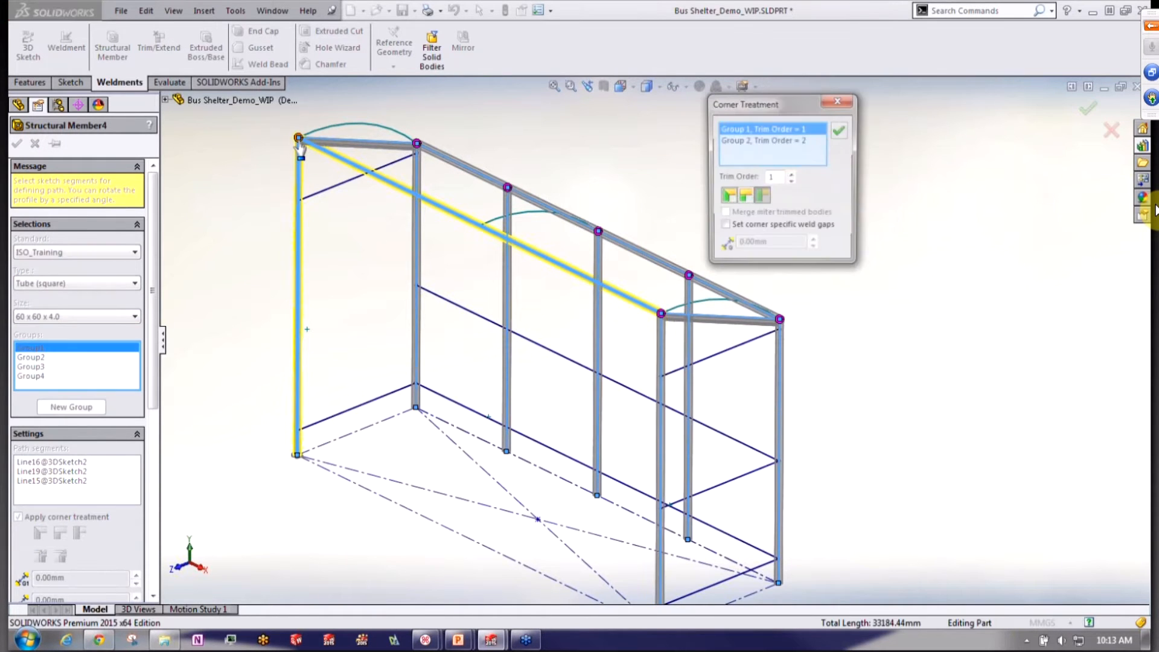
click(838, 97)
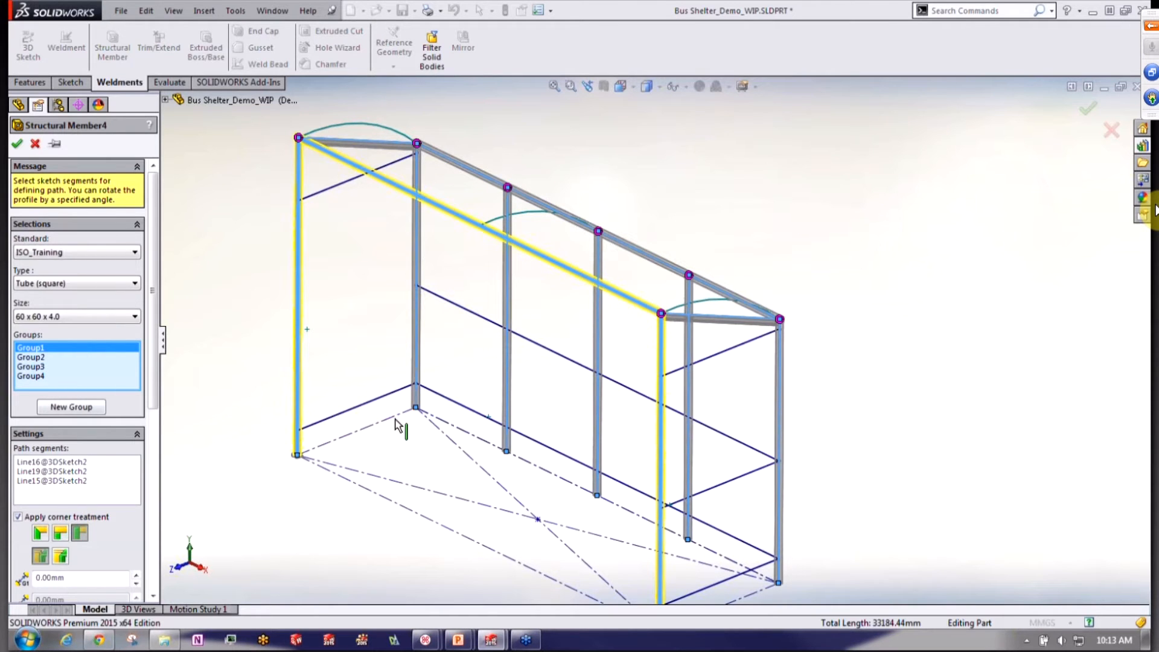
click(18, 144)
Start a new structural member using the ISO_Training square tube in size 20 x 20 x 2.0
middle_drag(603, 414, 606, 386)
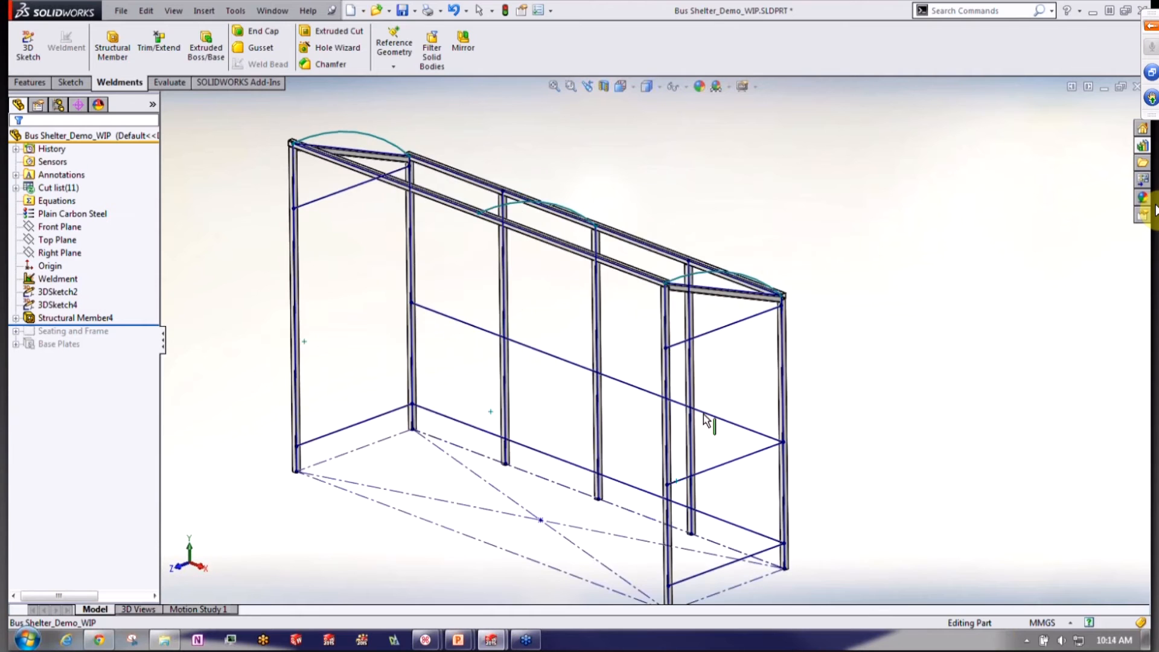
click(125, 53)
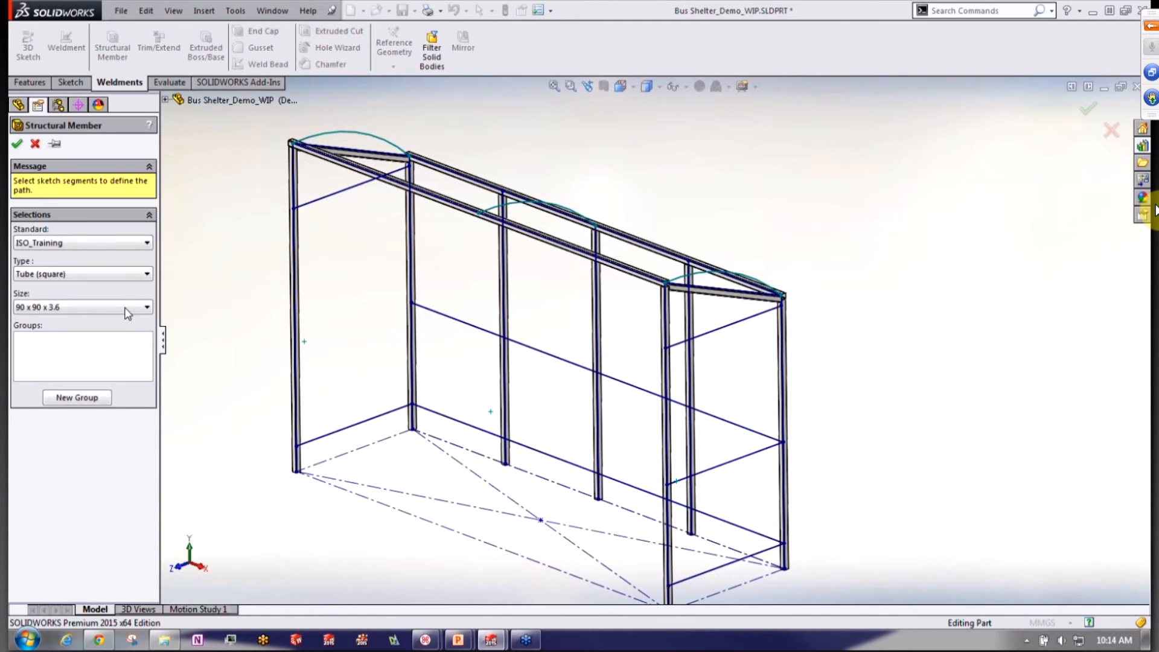
click(127, 308)
drag(149, 512, 151, 447)
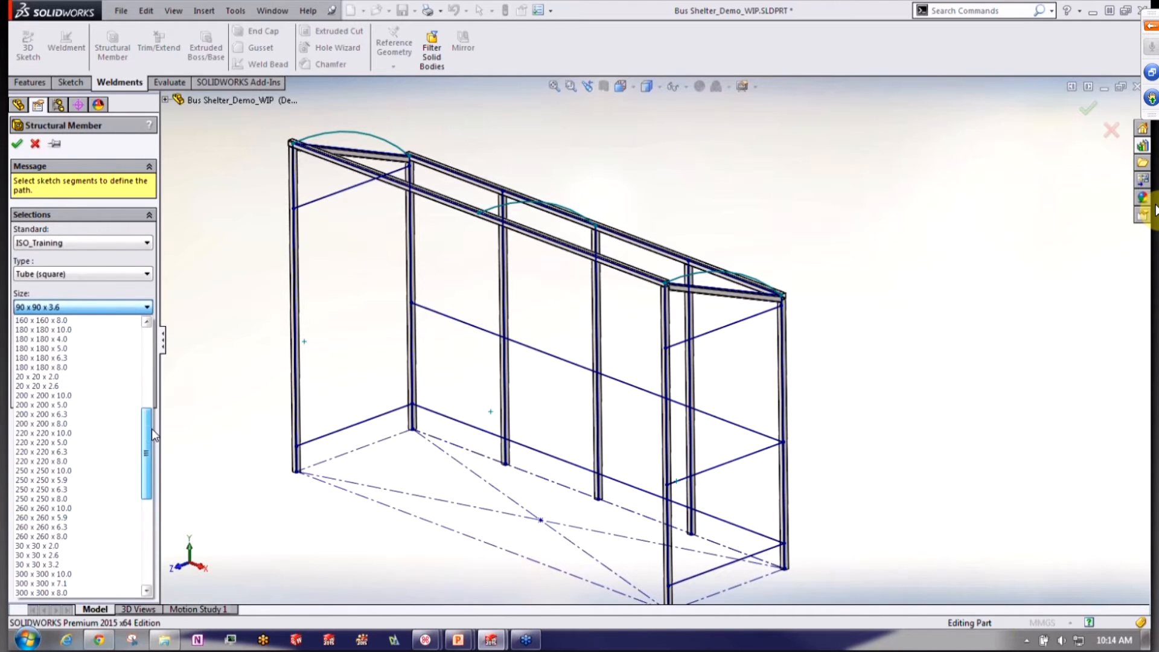
click(109, 320)
click(74, 352)
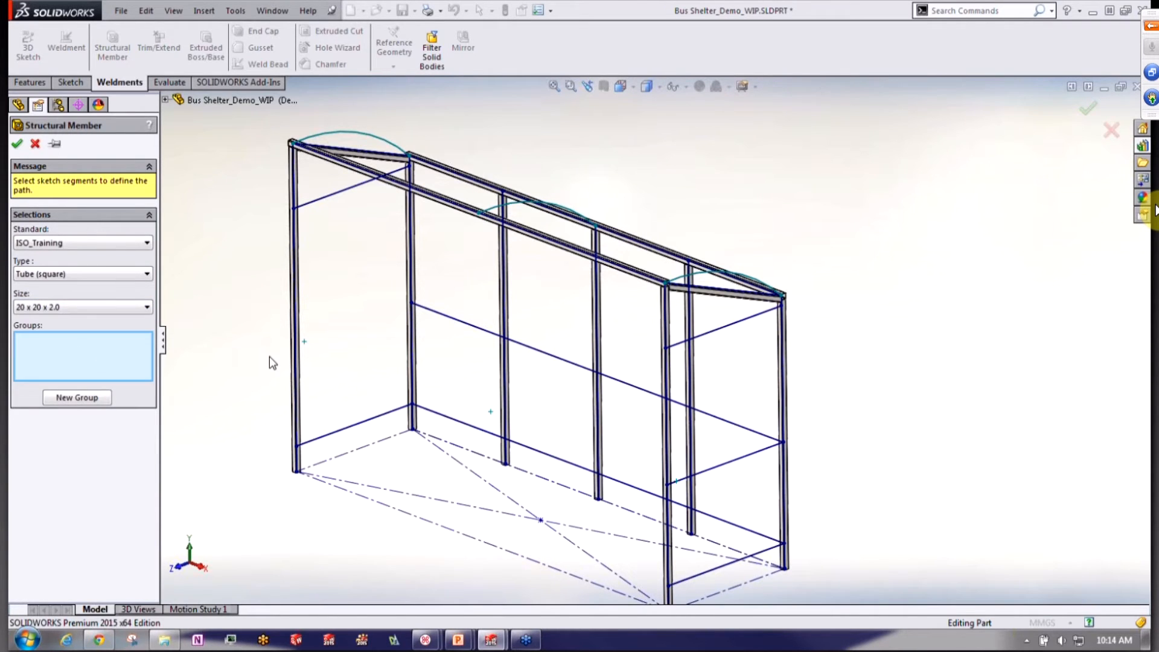
Assign the three roof arcs to three separate groups, working from one end of the shelter to the other
scroll(393, 158, down, 4)
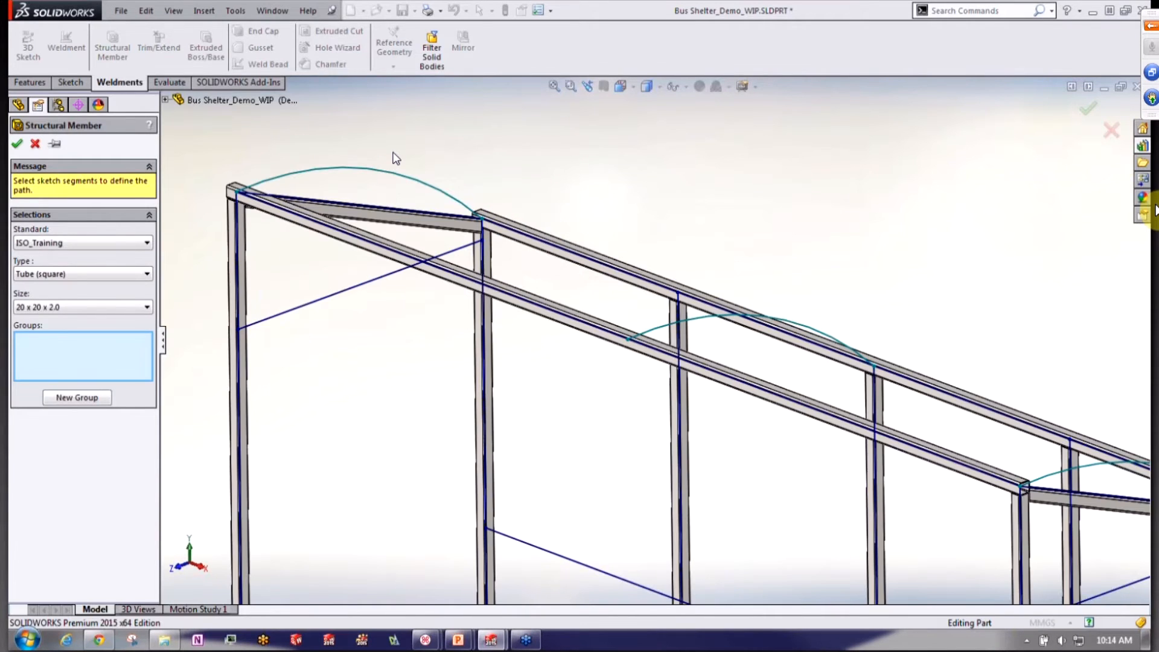
scroll(372, 178, down, 2)
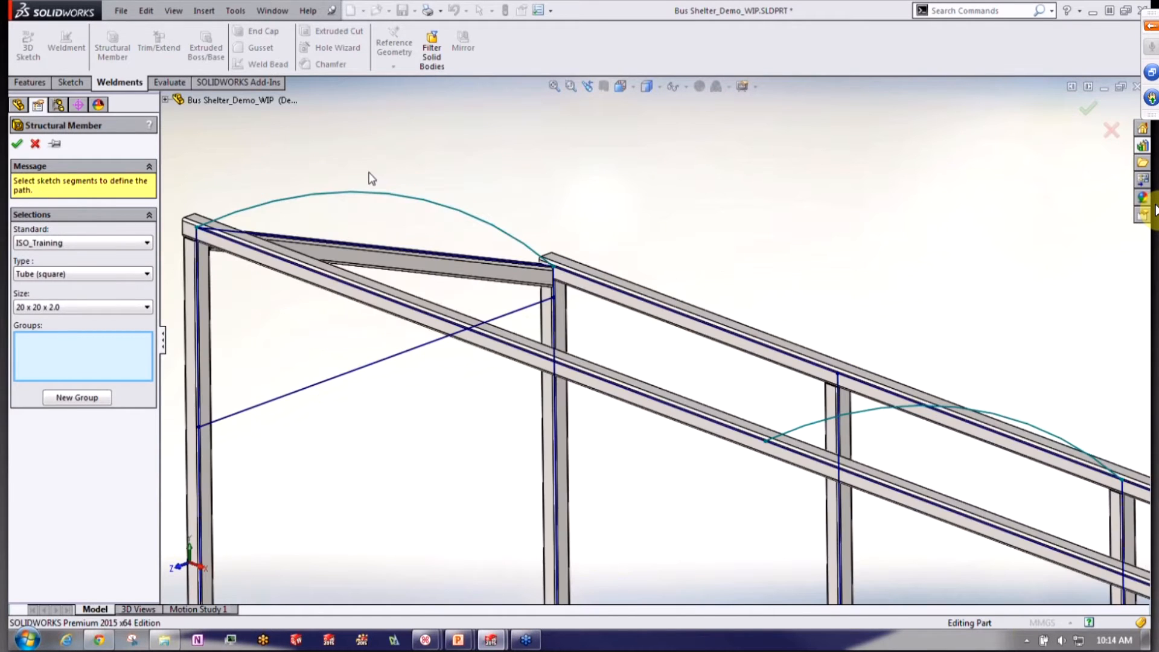
click(369, 192)
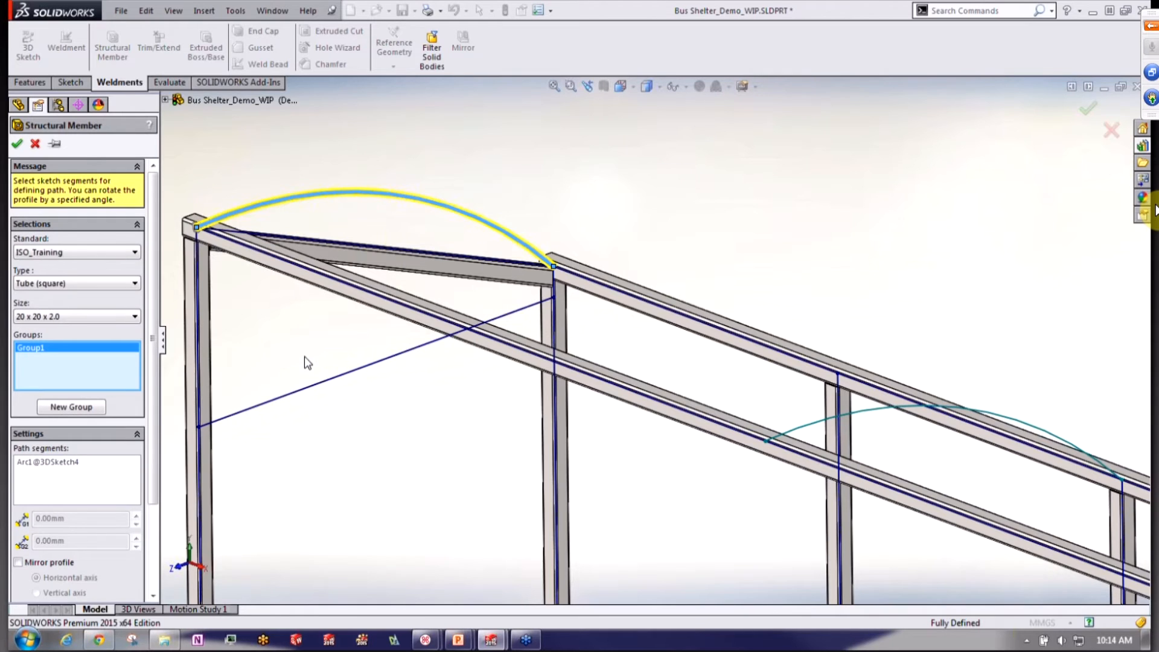
mouse_move(304, 356)
middle_down()
mouse_move(295, 356)
mouse_move(307, 356)
middle_up()
click(71, 407)
click(797, 457)
scroll(880, 474, up, 4)
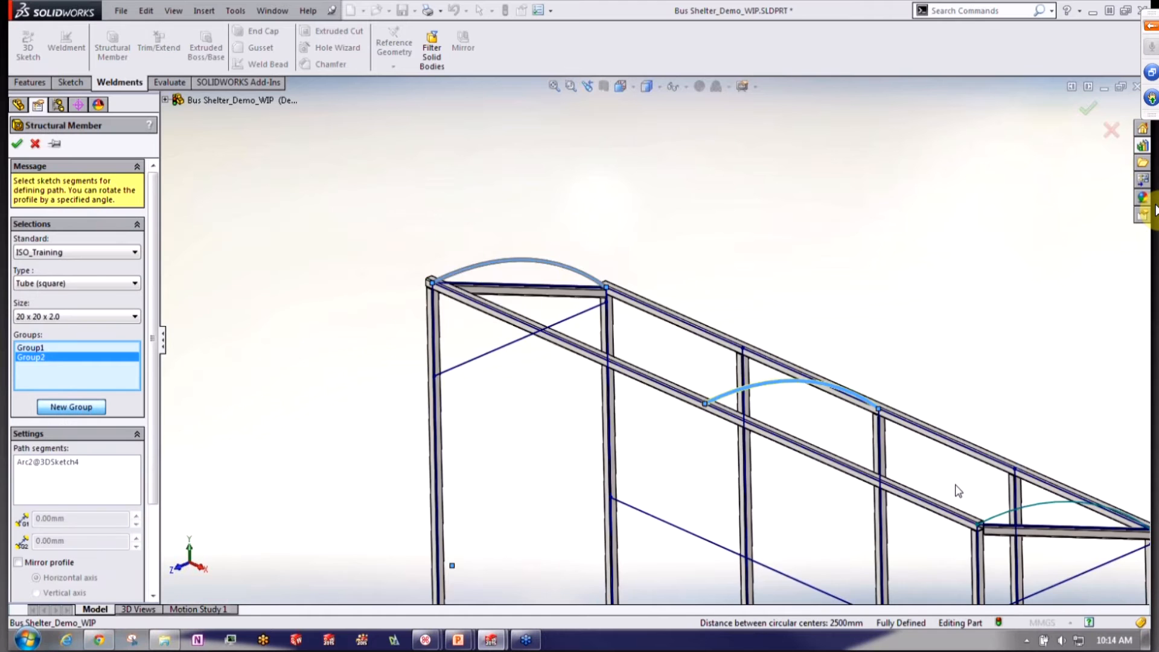
scroll(1003, 483, up, 3)
scroll(1003, 483, down, 2)
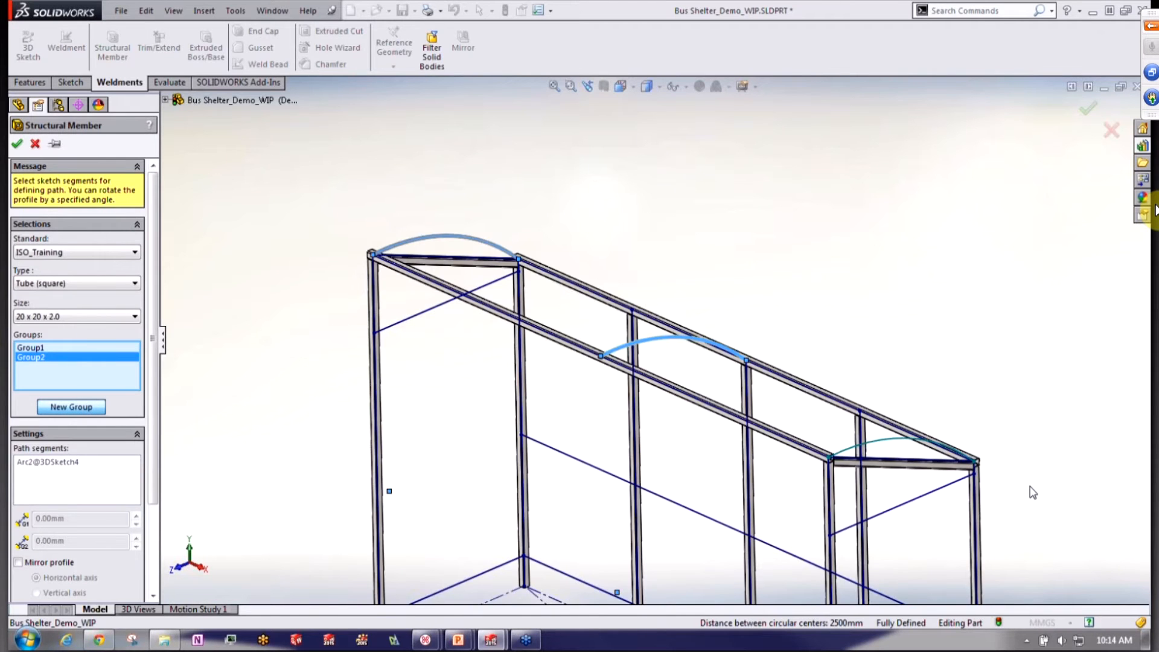
click(86, 412)
click(791, 429)
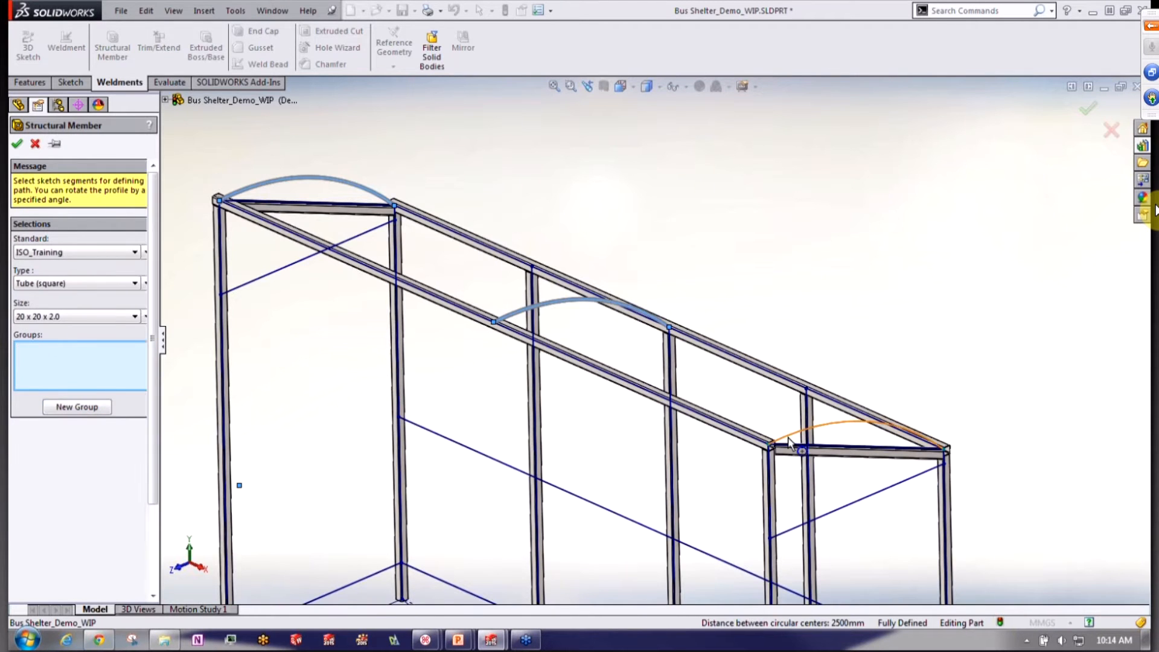
Add a fourth group from the mid-height back rail and the adjoining end rail, and accept the structural member
click(68, 409)
scroll(577, 474, up, 3)
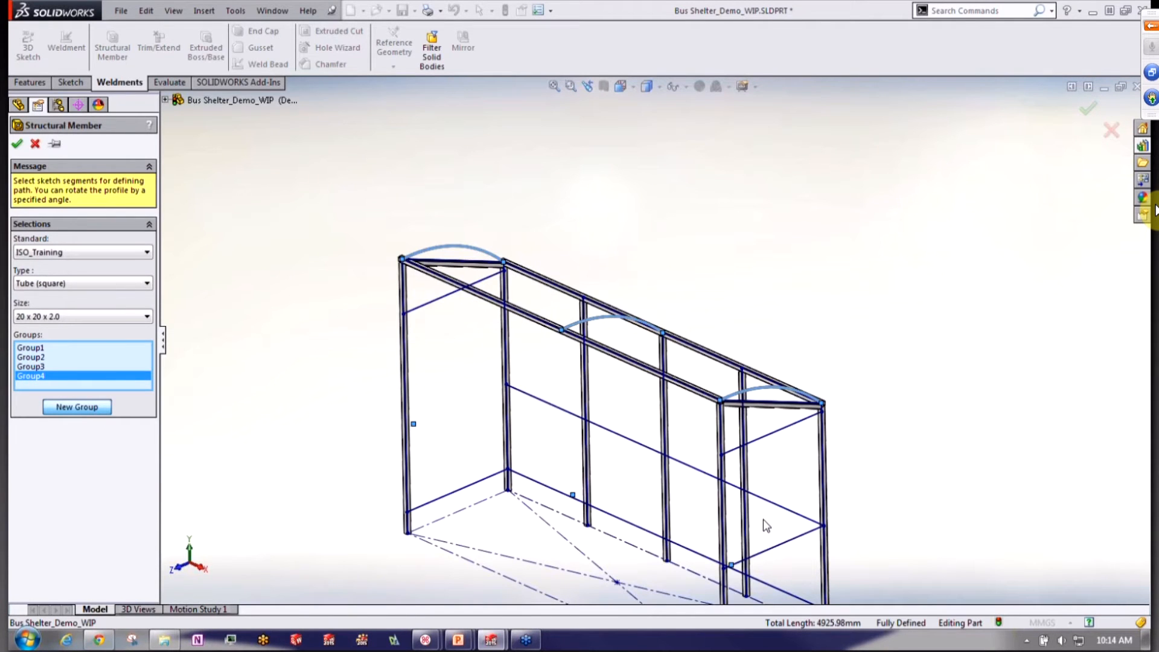
scroll(763, 519, down, 2)
click(776, 483)
click(785, 520)
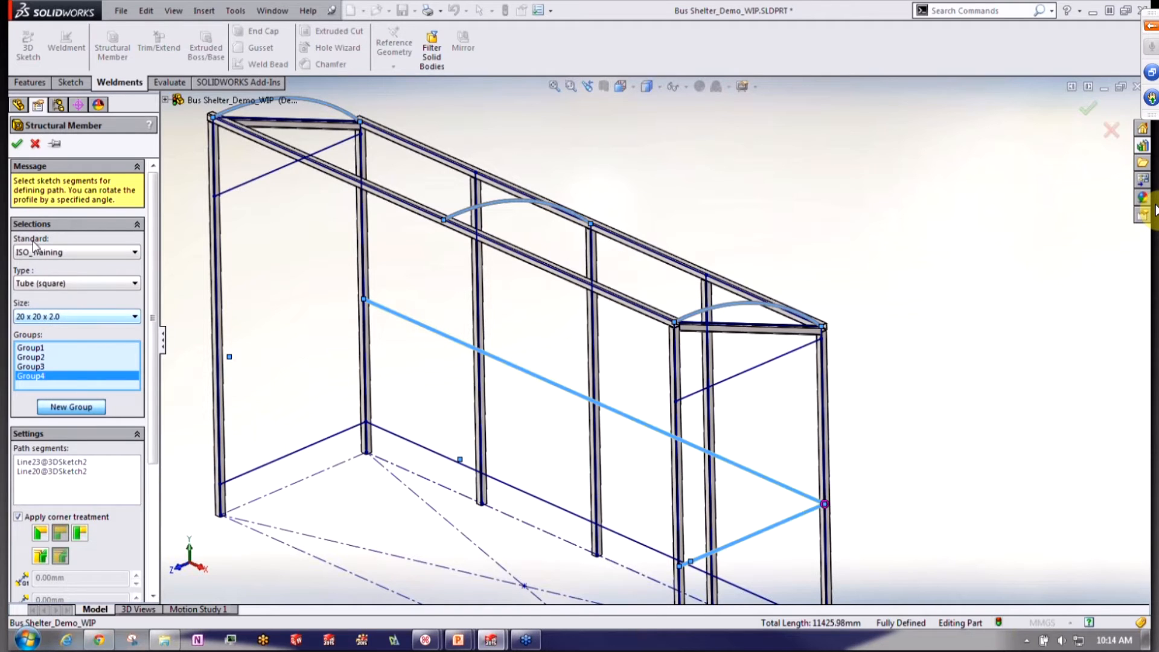
click(20, 143)
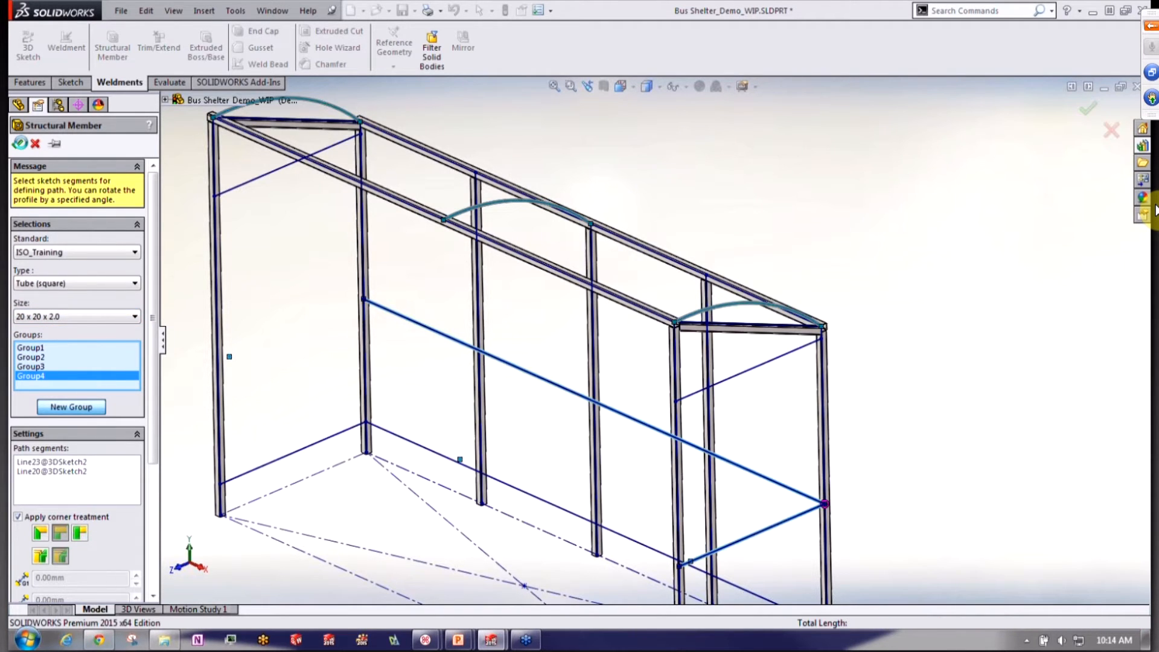
Examine how the curved roof tube meets the beam at the top back corner, and look over the whole frame
scroll(738, 379, down, 6)
middle_drag(696, 376, 677, 363)
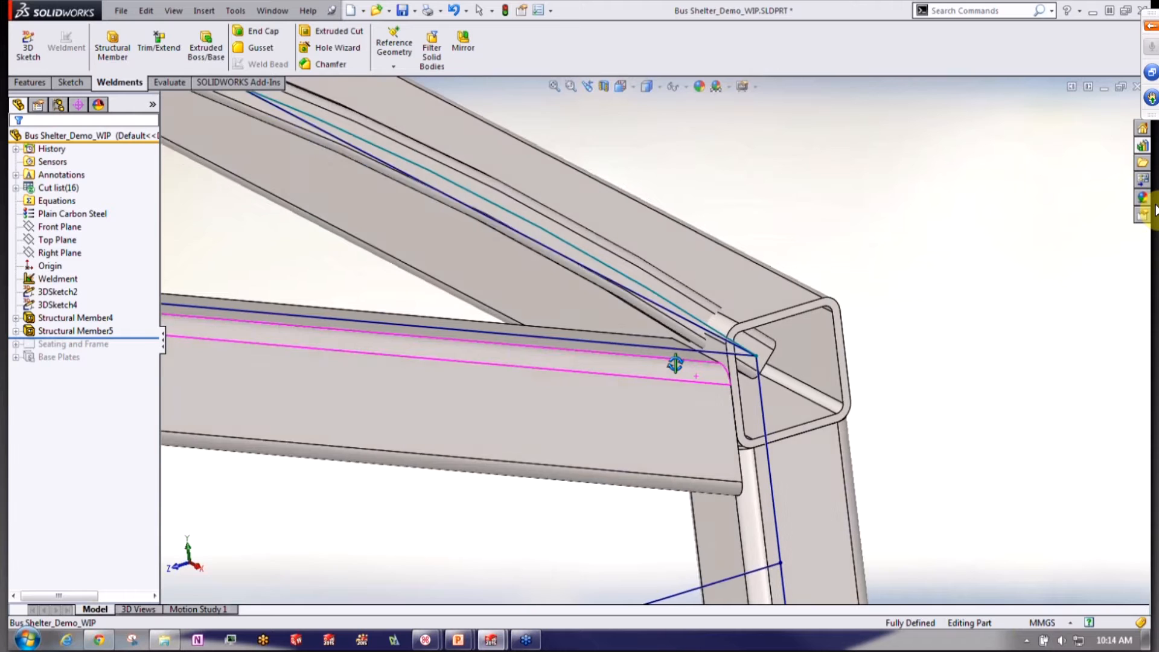
scroll(675, 336, down, 3)
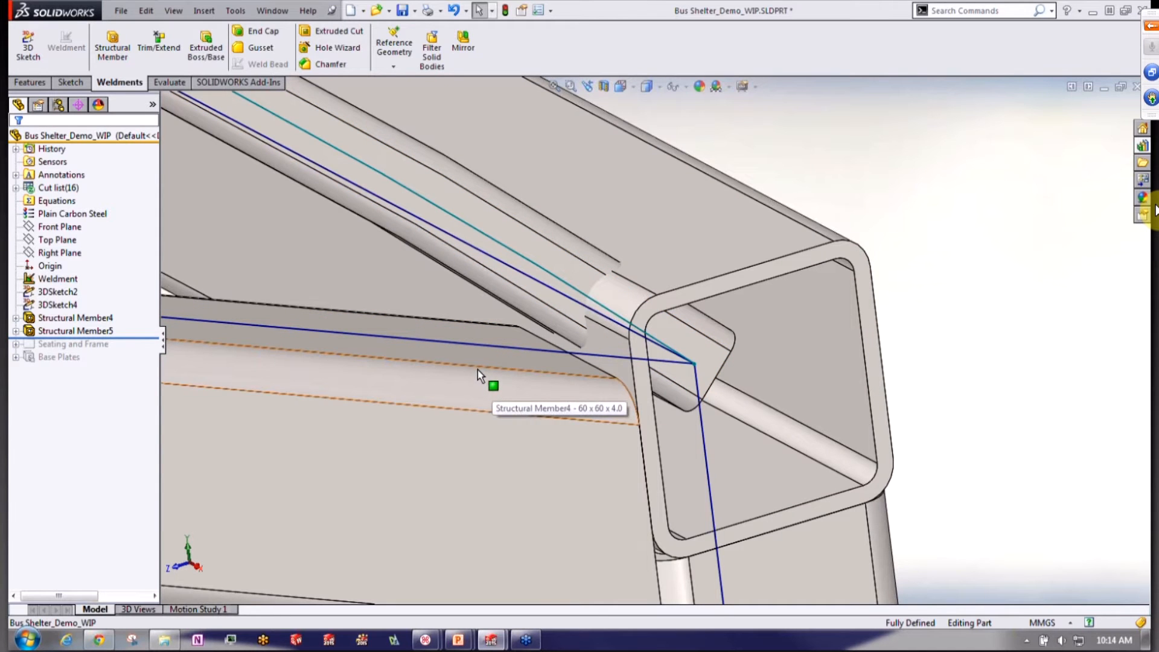
scroll(477, 368, up, 1)
scroll(475, 370, up, 12)
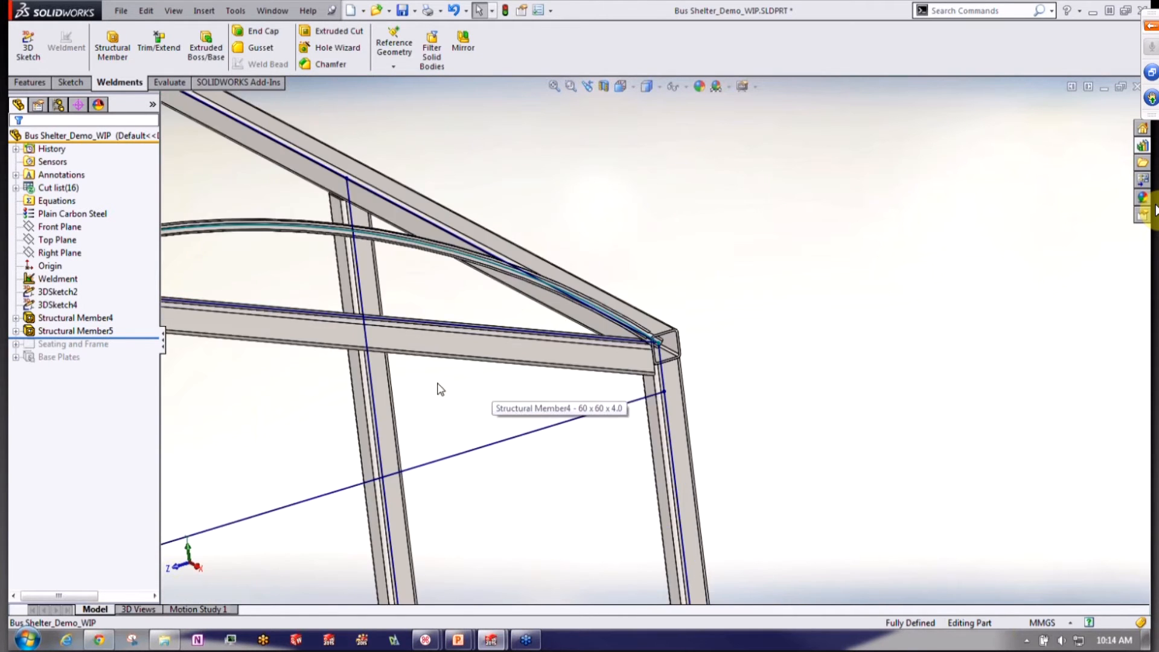
middle_click(435, 442)
middle_drag(436, 442, 454, 446)
scroll(613, 506, up, 2)
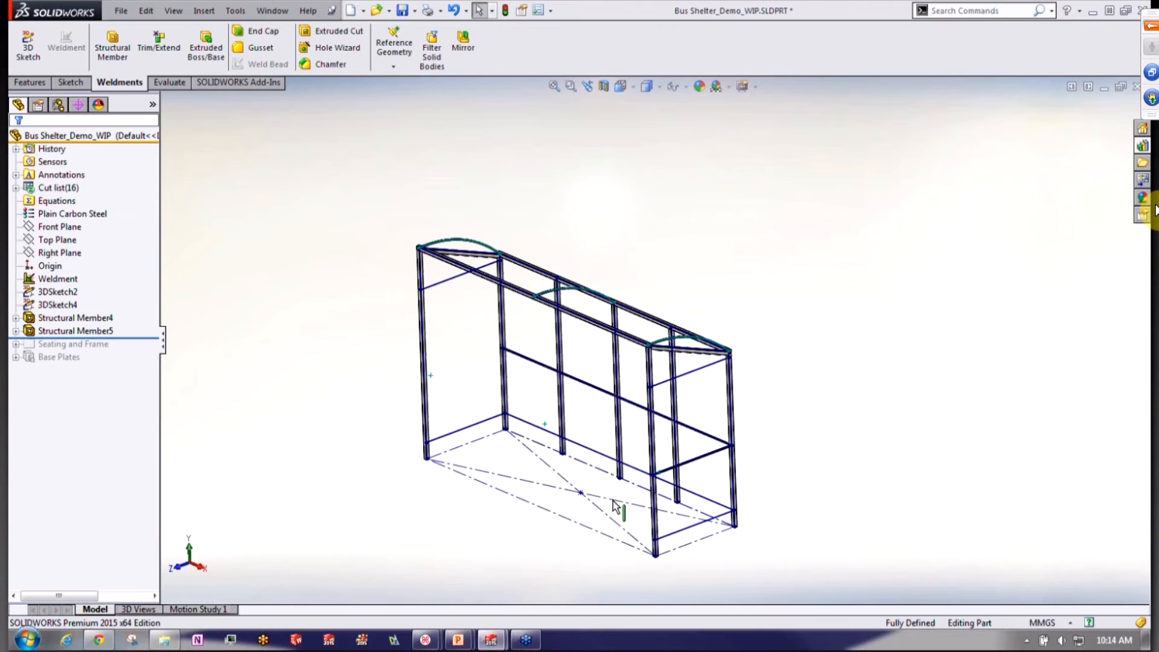
Start another structural member using the ISO_Training rectangular tube in size 50 x 30 x 4.0
scroll(614, 506, down, 2)
click(126, 55)
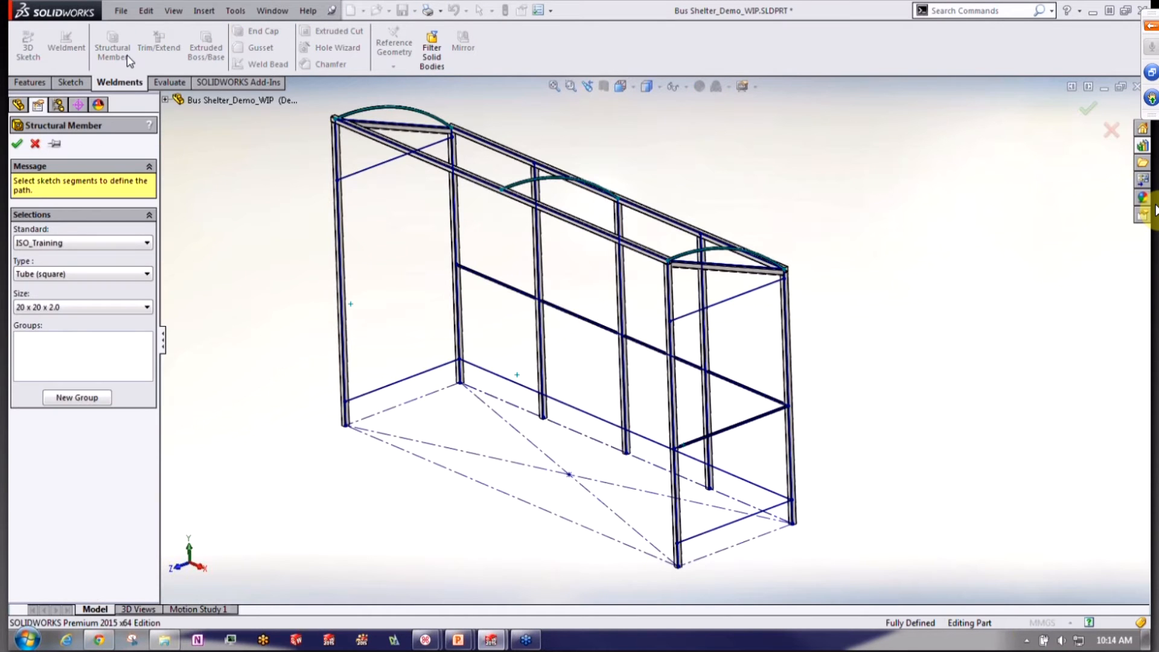
click(86, 275)
click(78, 372)
click(102, 307)
drag(143, 331, 131, 517)
click(90, 466)
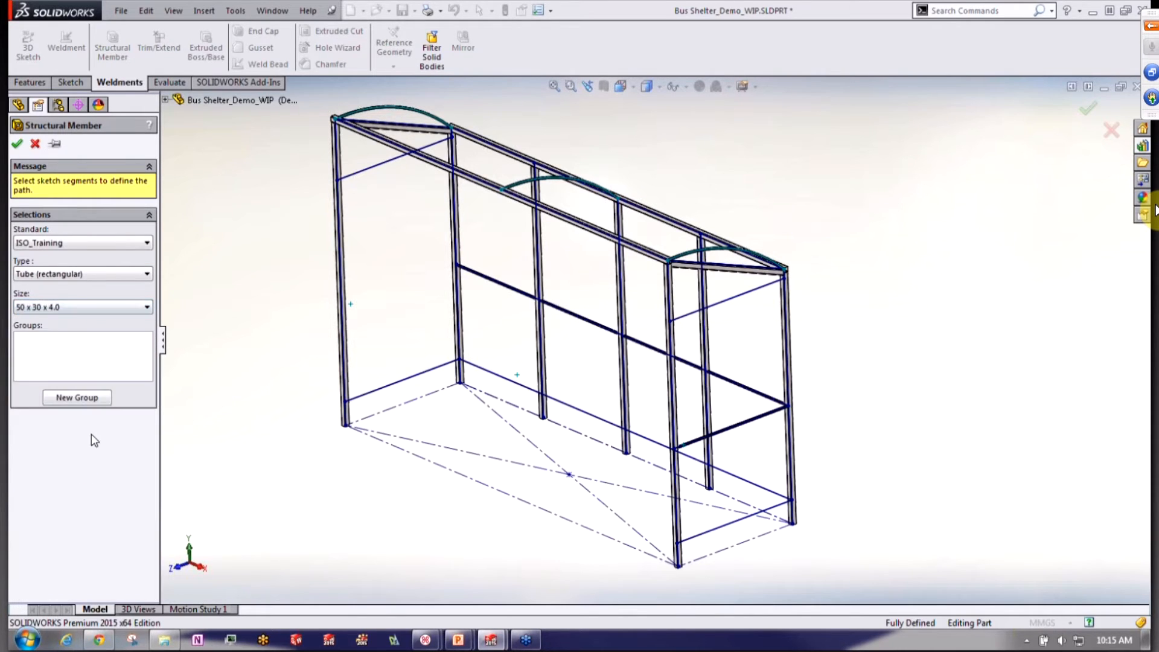
Put the upper and lower rails of both shelter ends in the first group and the lower back rail in a second group
click(375, 164)
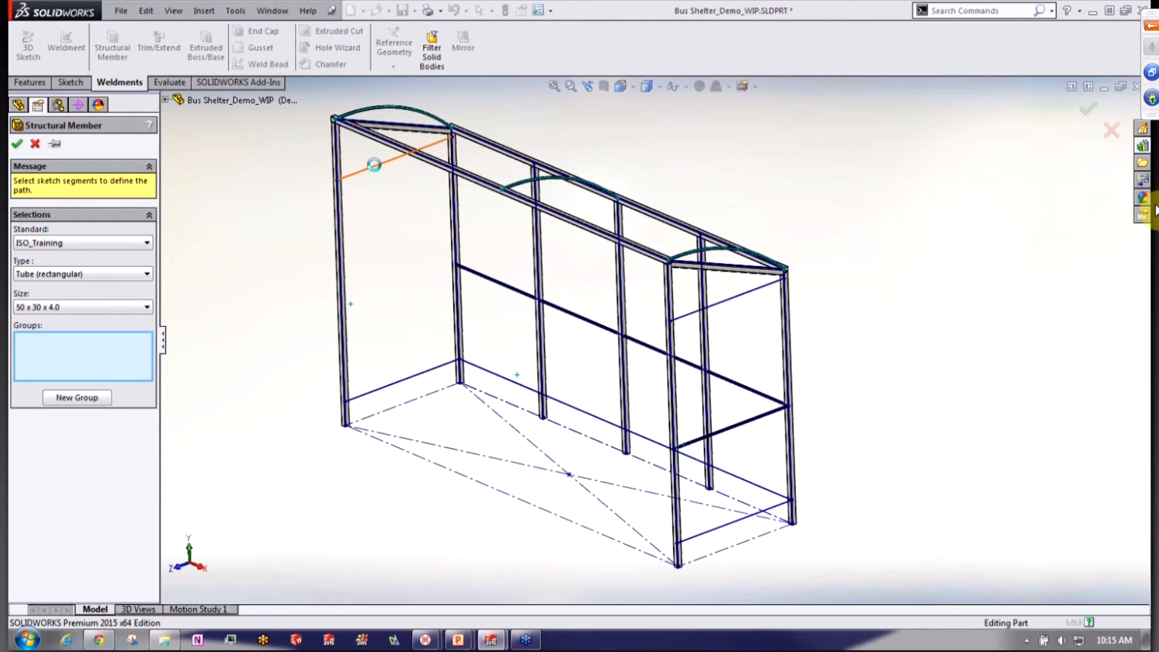
click(397, 379)
click(728, 300)
click(746, 518)
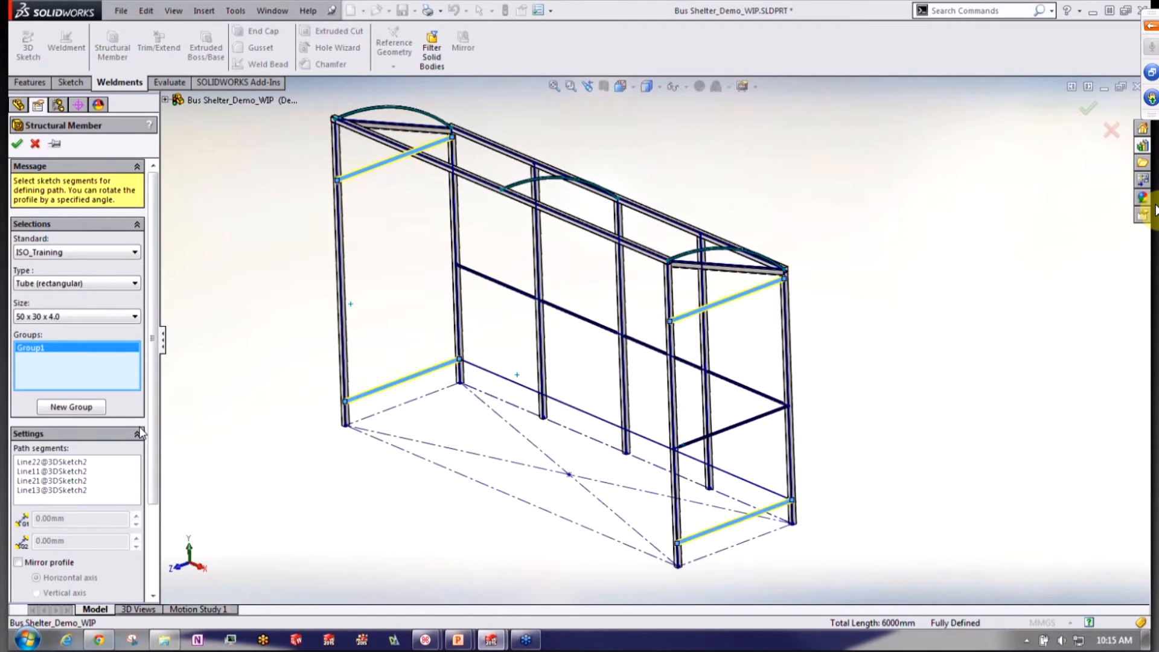
click(85, 408)
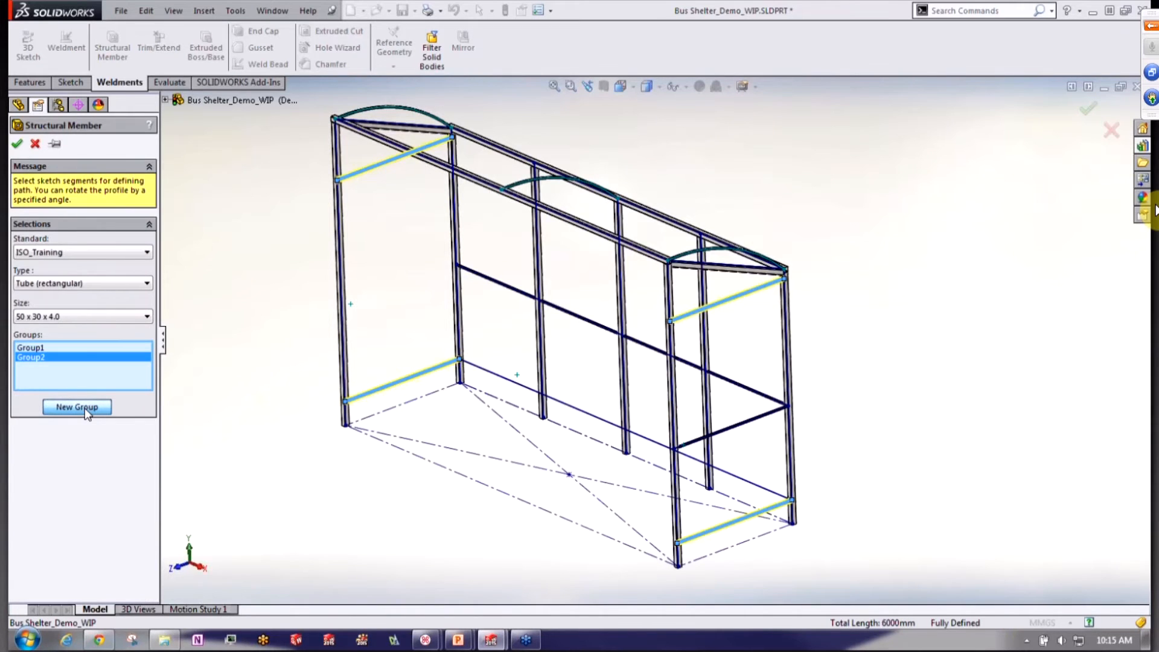
click(495, 378)
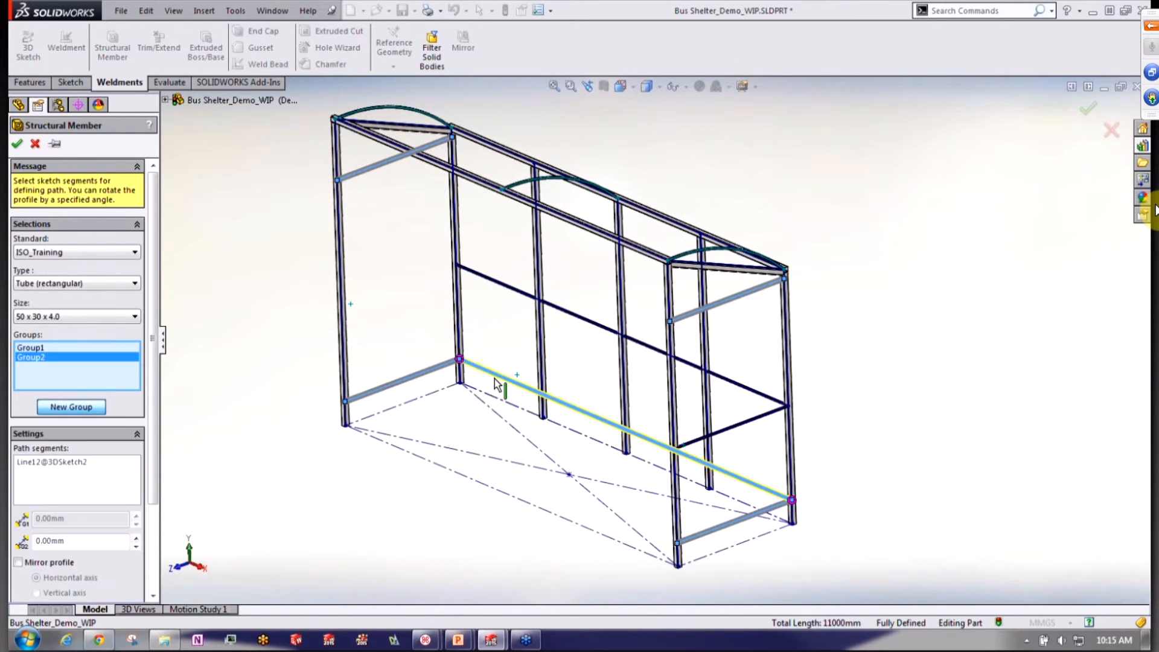
Set the rotation angle of the first group's end rail profile to 90 degrees and accept the structural member
scroll(495, 378, down, 2)
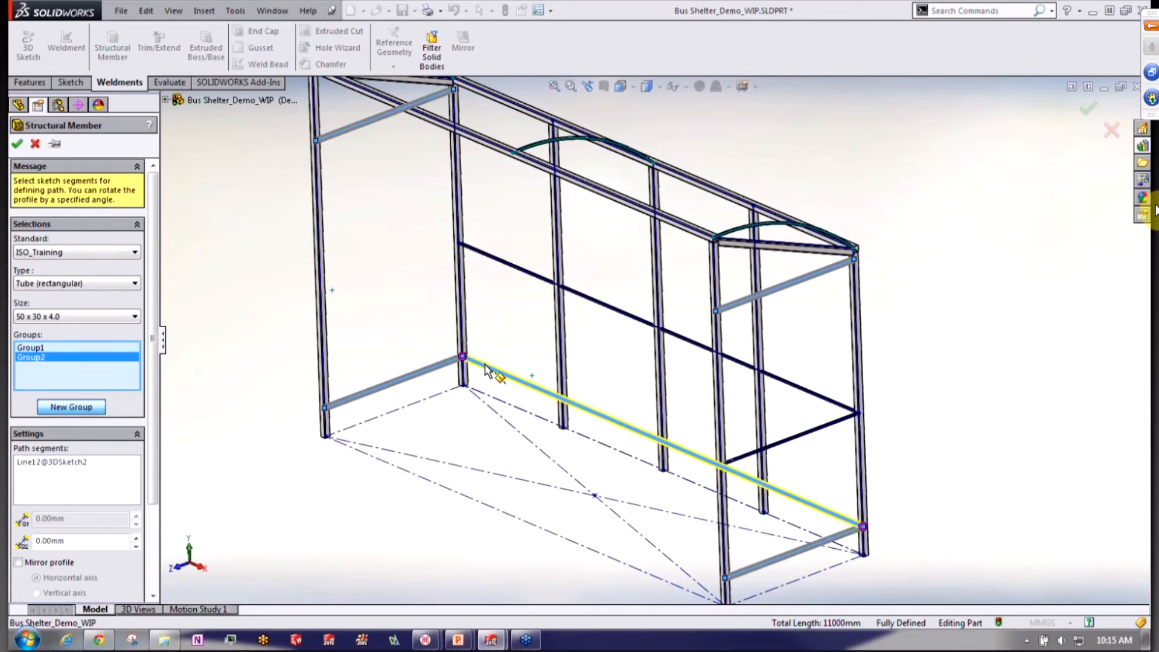
scroll(460, 356, down, 8)
click(33, 348)
drag(154, 357, 153, 450)
drag(70, 563, 15, 566)
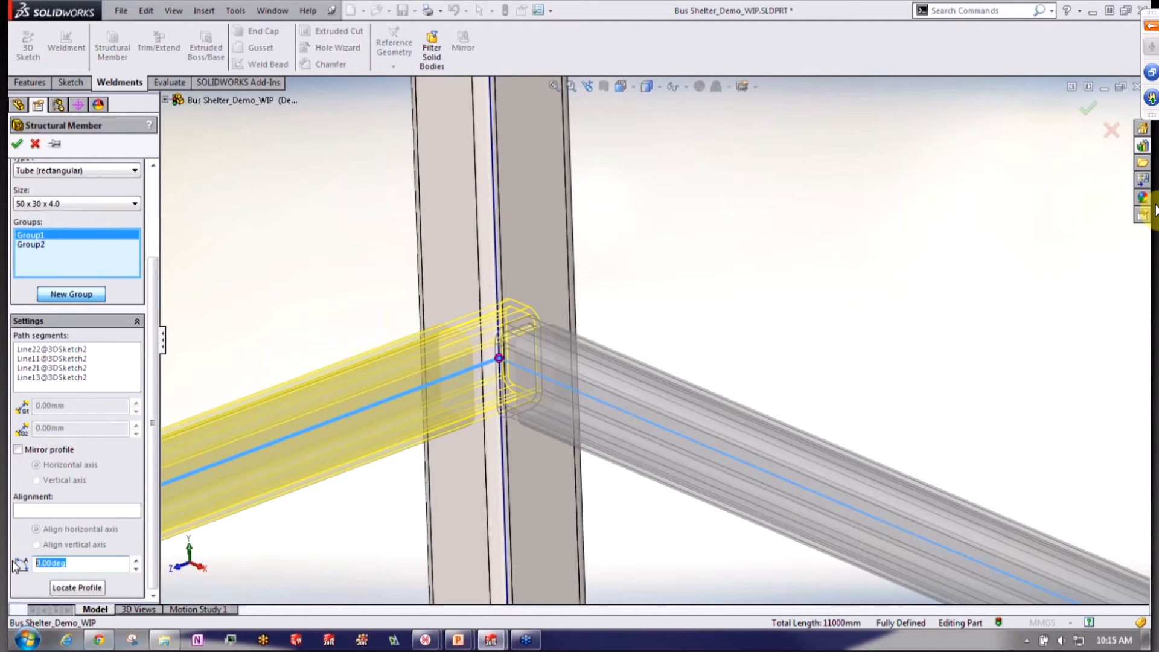
text(90)
key(Return)
middle_drag(256, 254, 278, 239)
key(Return)
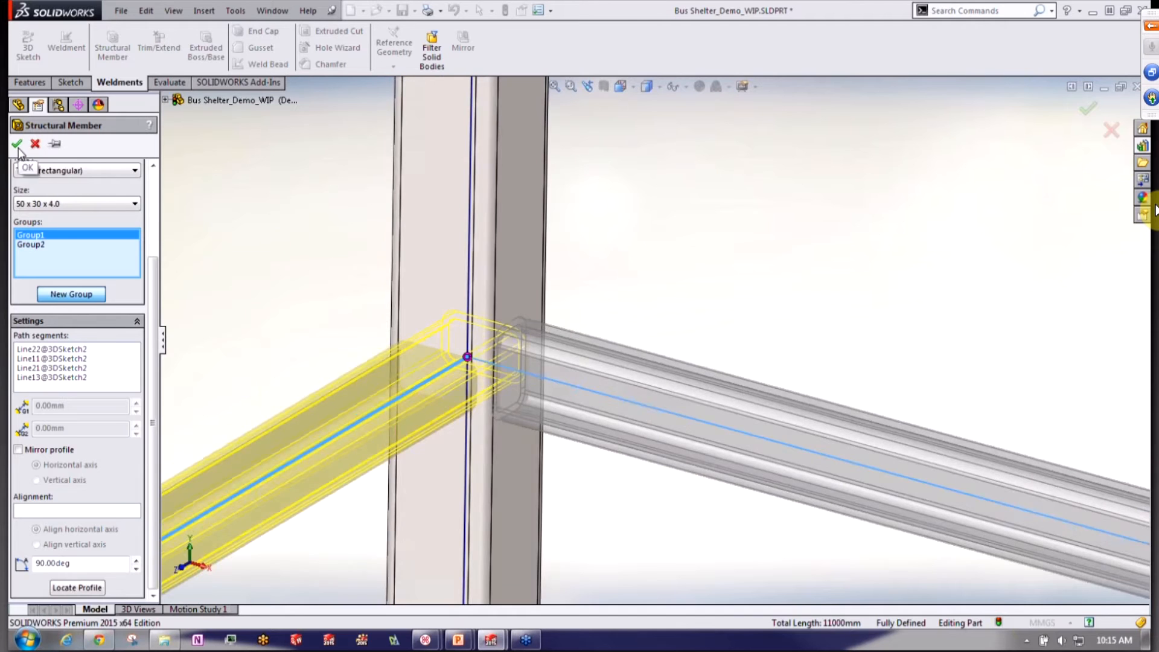
Examine how the end rail meets the corner post with a temporary section view through the rail's upper face
middle_drag(303, 283, 302, 328)
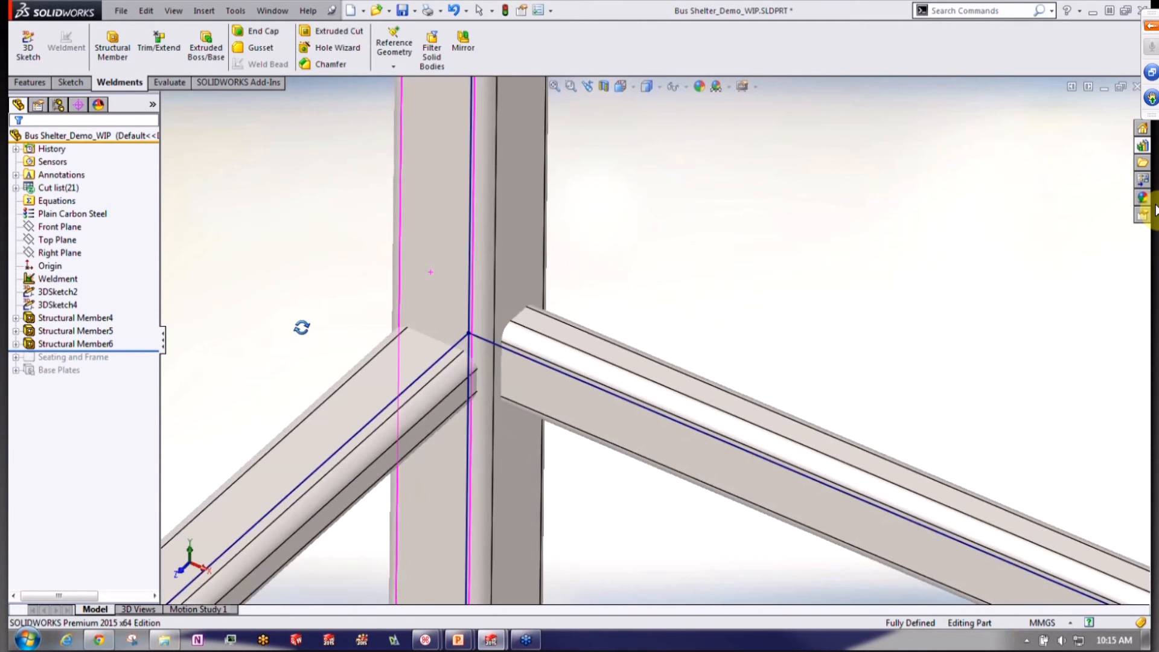
click(379, 366)
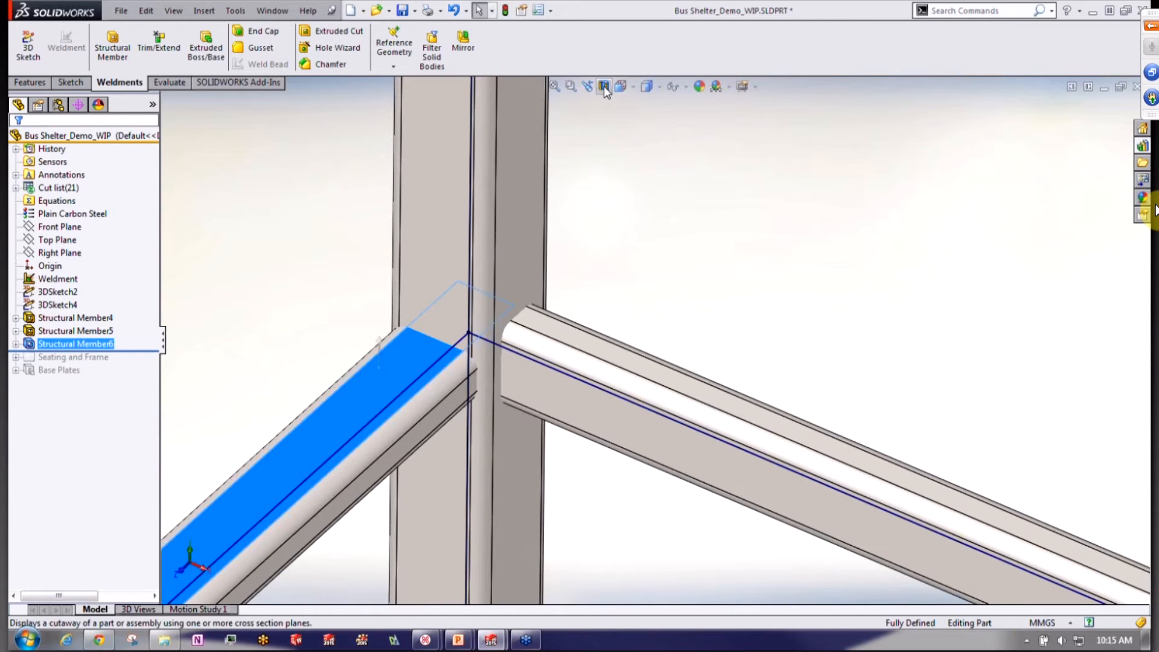
click(603, 86)
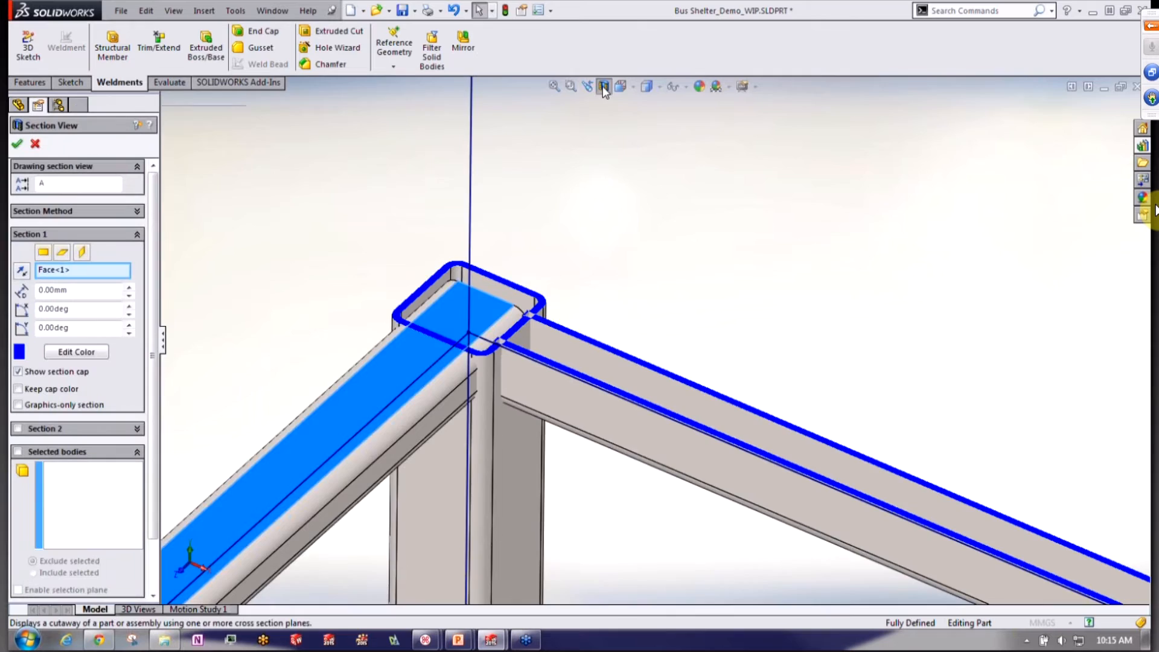
scroll(544, 344, down, 3)
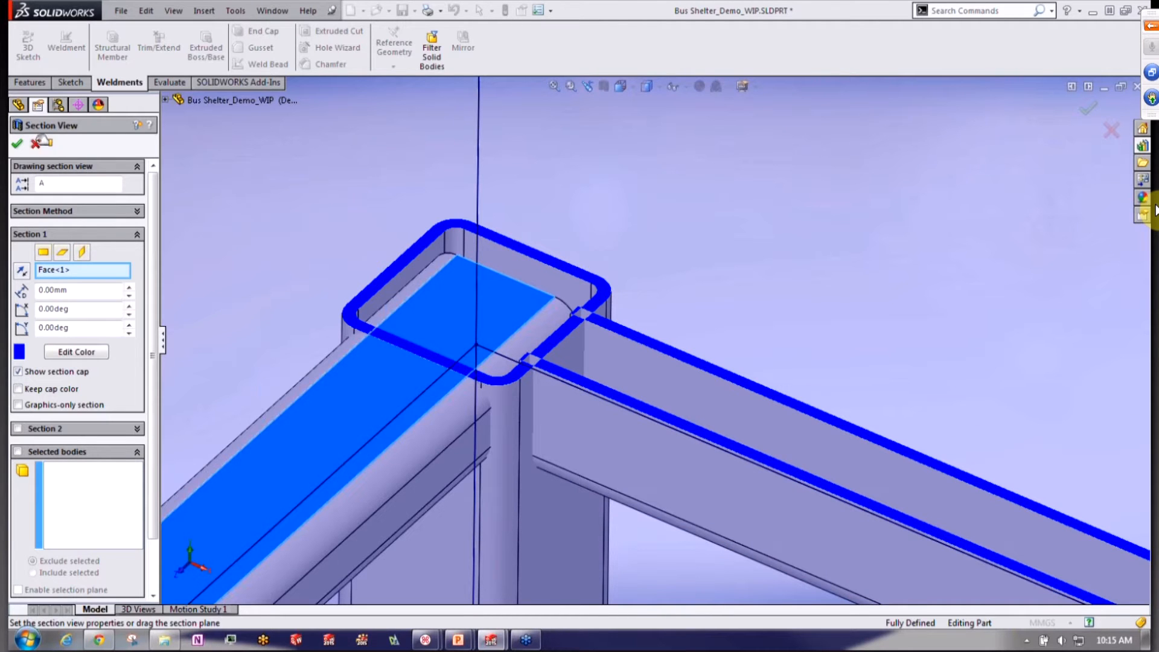
click(36, 144)
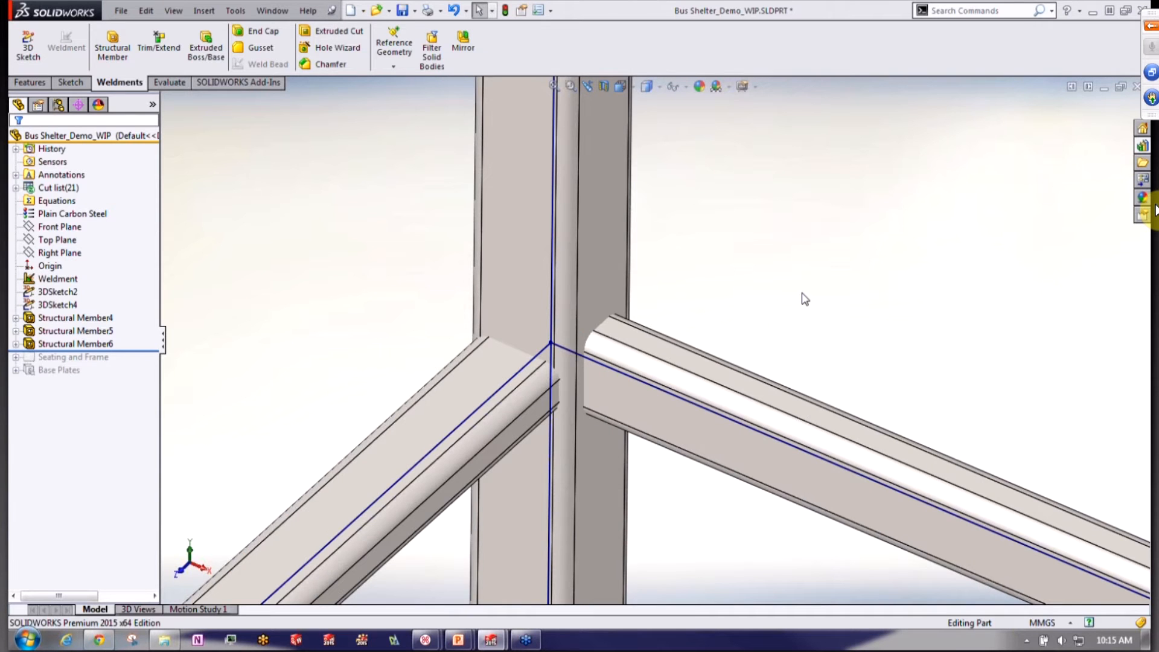
Show the whole frame and hide all sketches
scroll(849, 326, up, 4)
scroll(852, 332, up, 5)
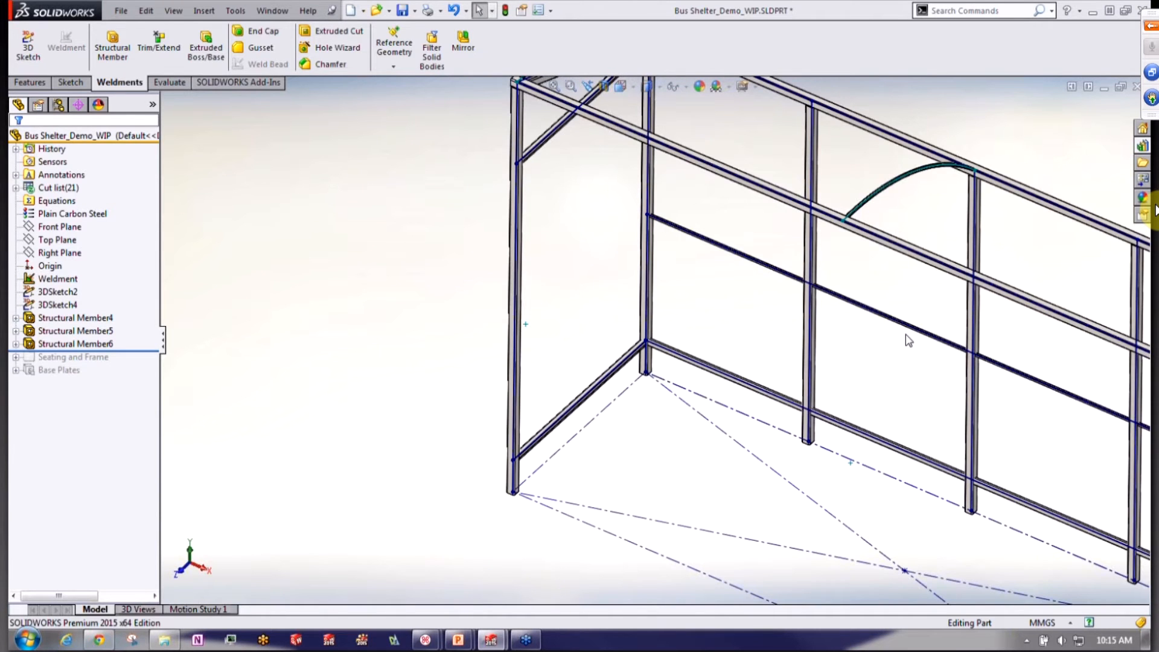
key(f)
click(682, 91)
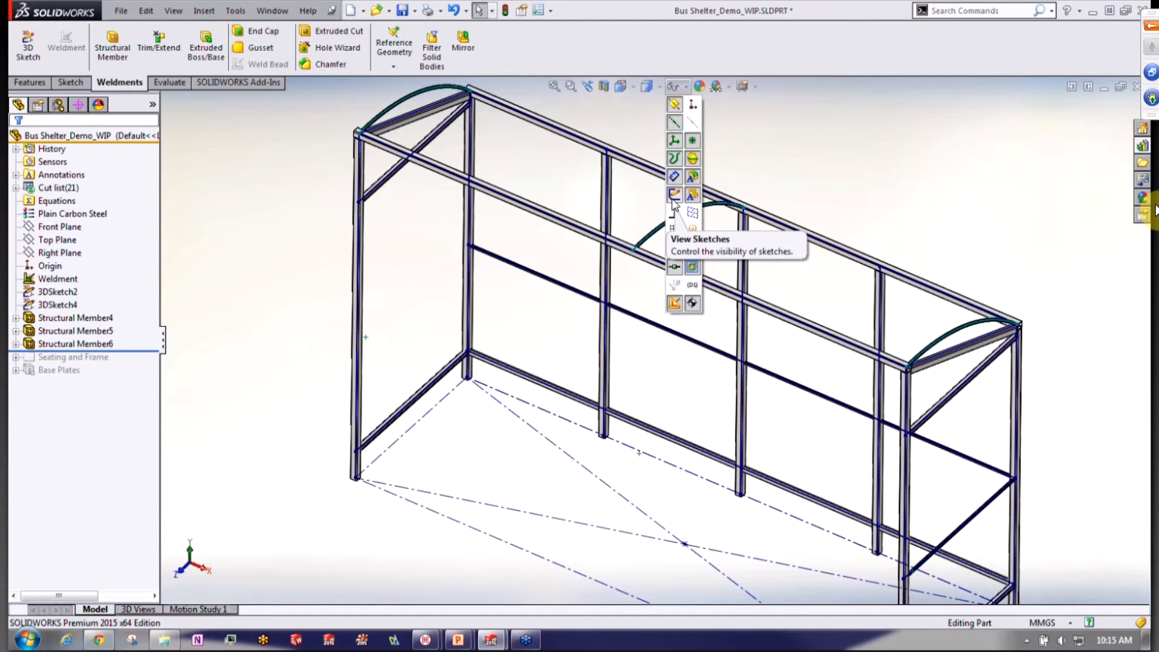
click(674, 196)
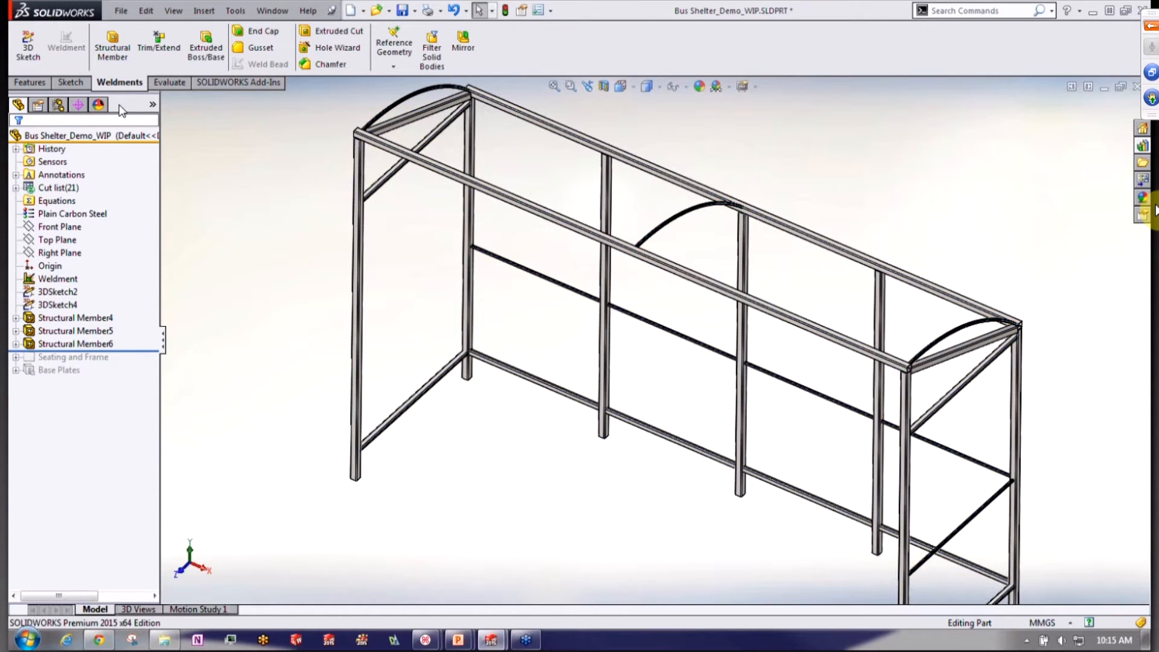
Start a Trim/Extend with the three curved roof tubes as the bodies to be trimmed
click(148, 52)
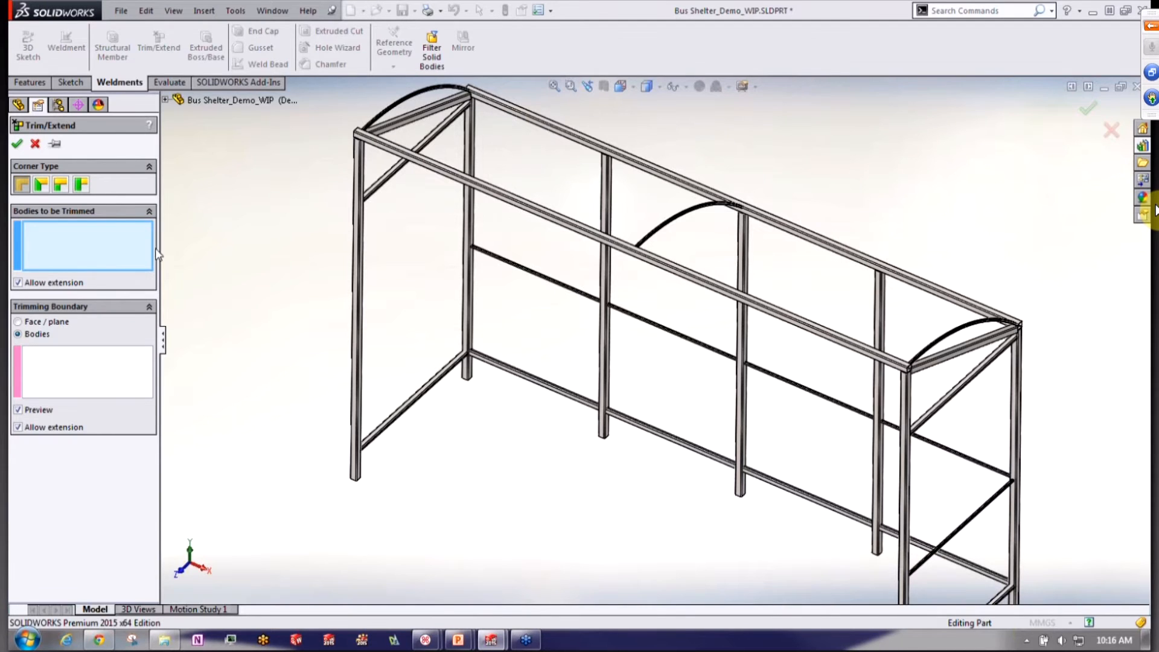
click(391, 104)
click(660, 227)
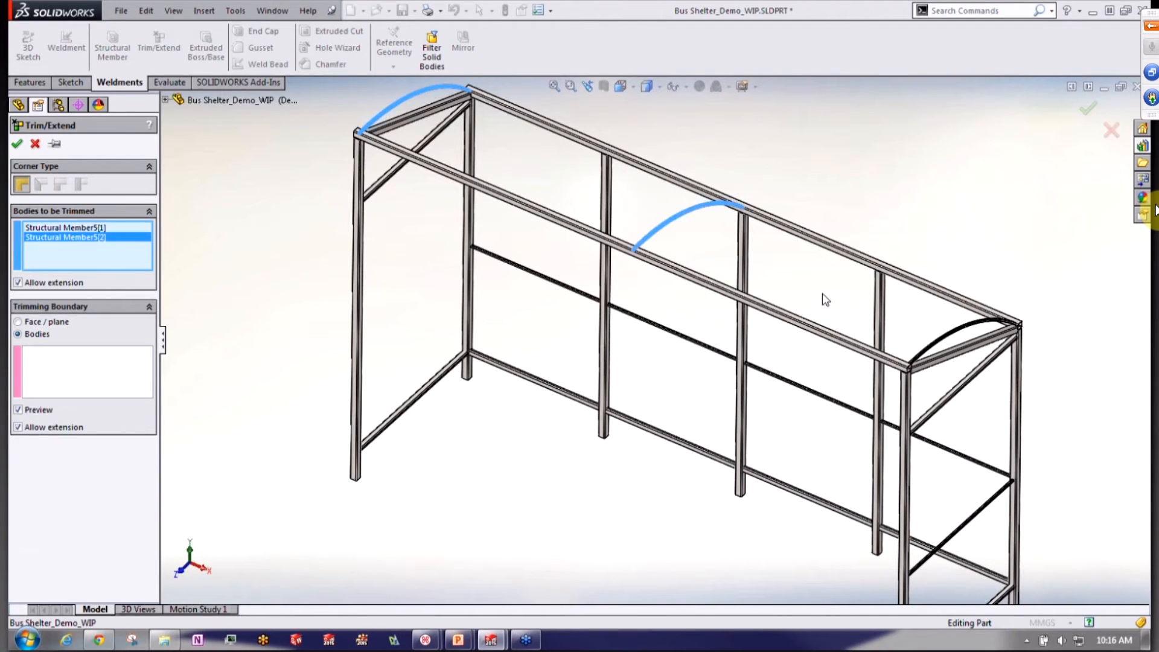
click(945, 336)
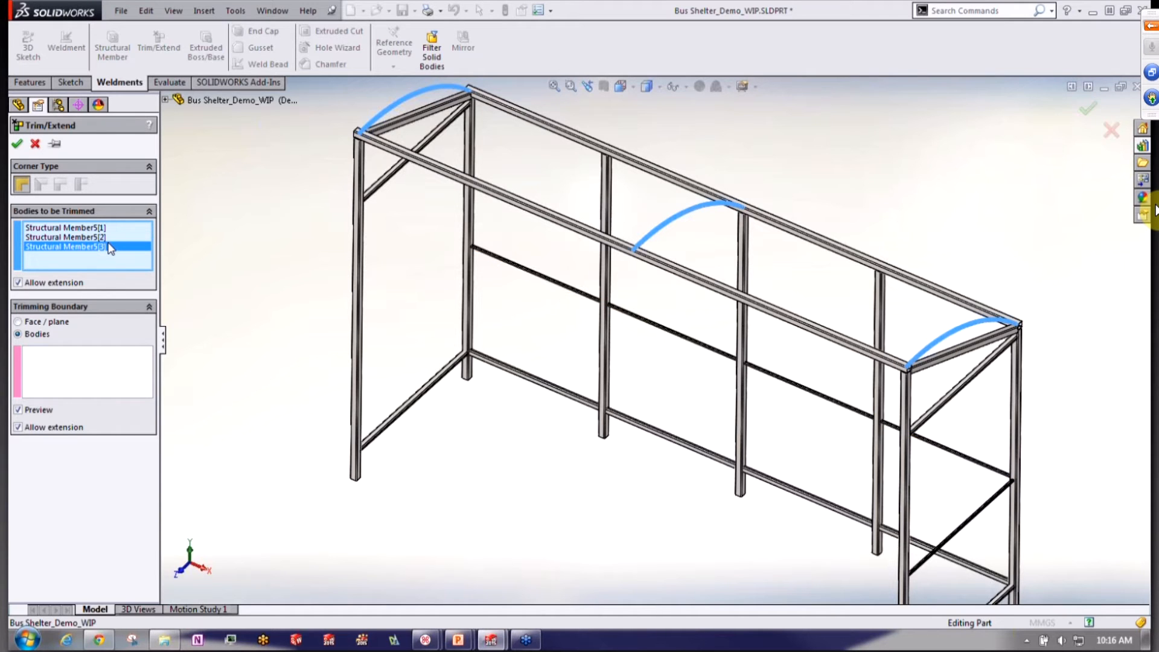
Use the front, back and two end roof beams as the trimming boundary bodies
click(107, 366)
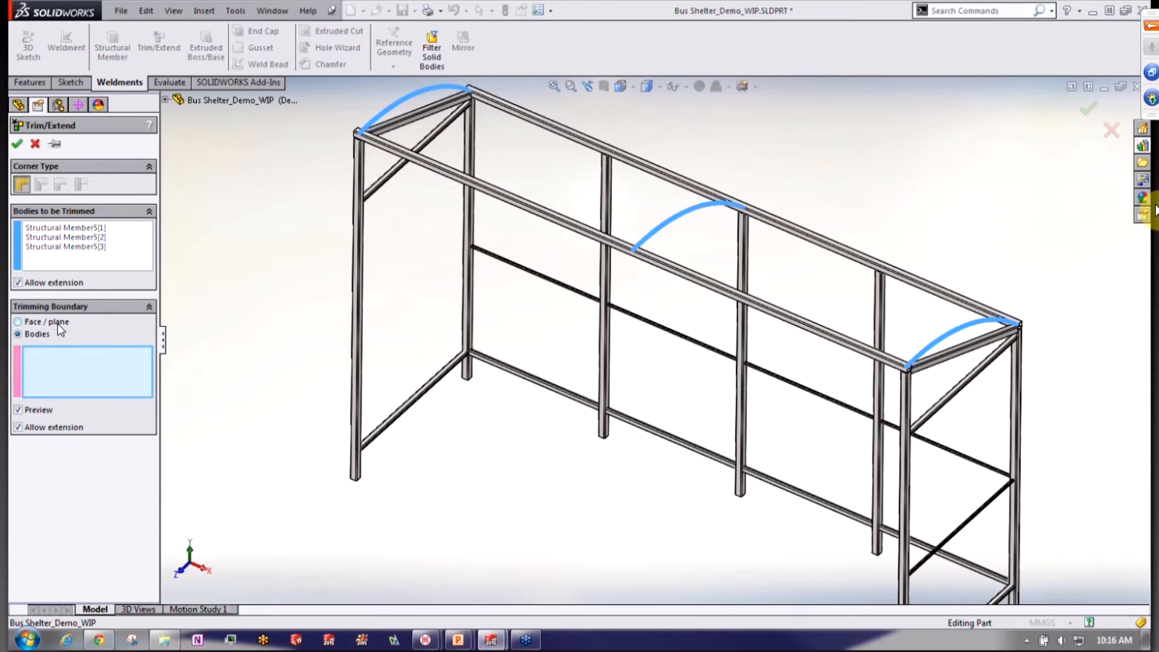
click(389, 151)
click(442, 104)
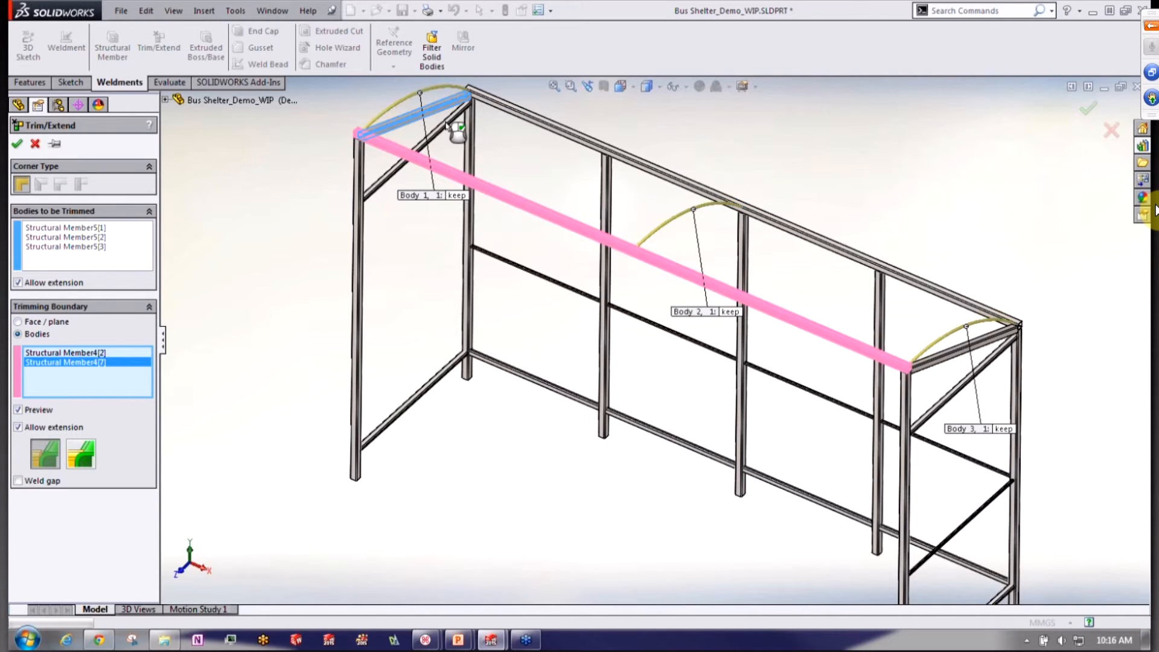
click(551, 124)
click(947, 354)
Compare the simple and coped cuts at the beam's rounded edge, choose the coped cut and accept the trim
middle_drag(765, 264, 722, 194)
scroll(795, 249, down, 3)
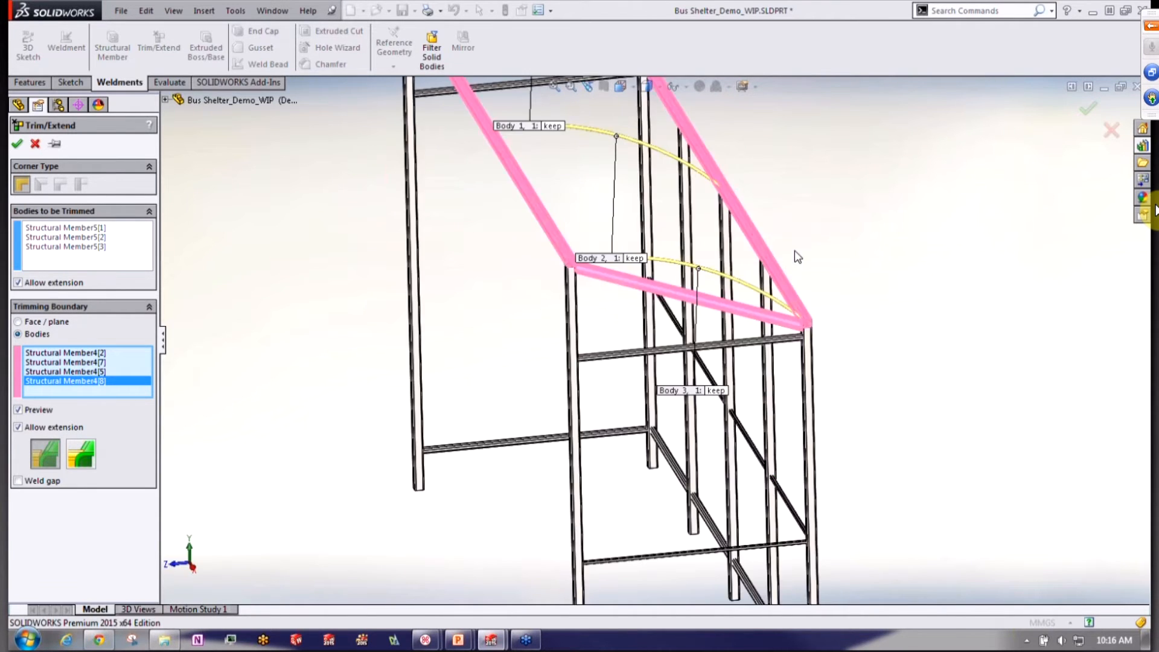
scroll(794, 333, down, 10)
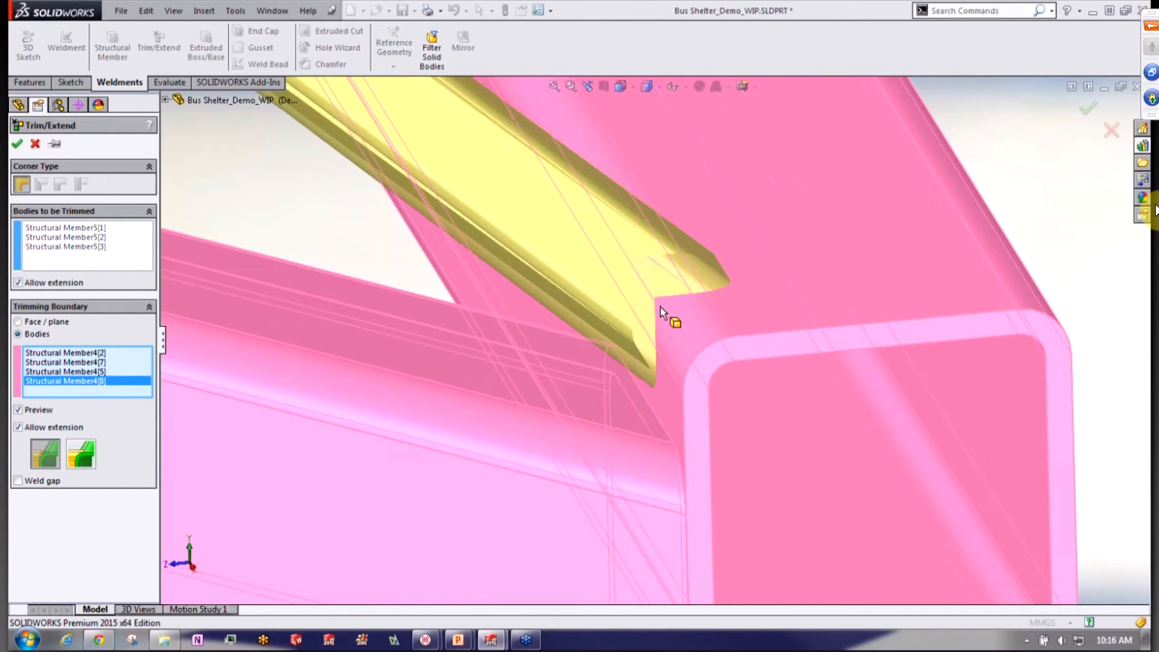
click(86, 454)
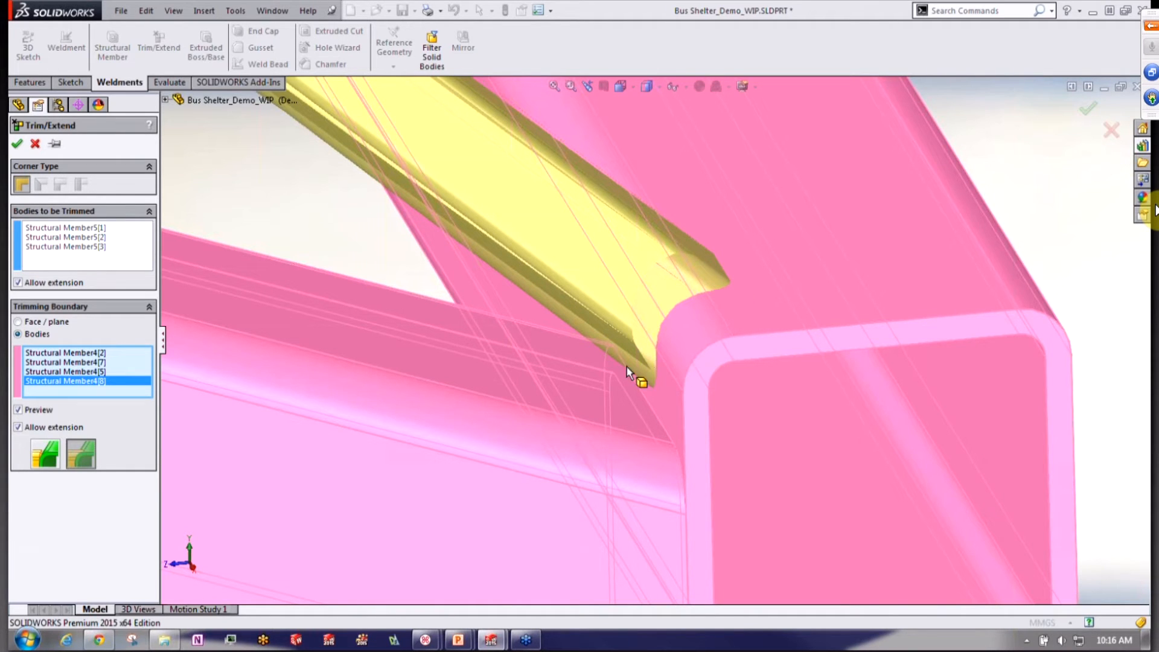
click(50, 458)
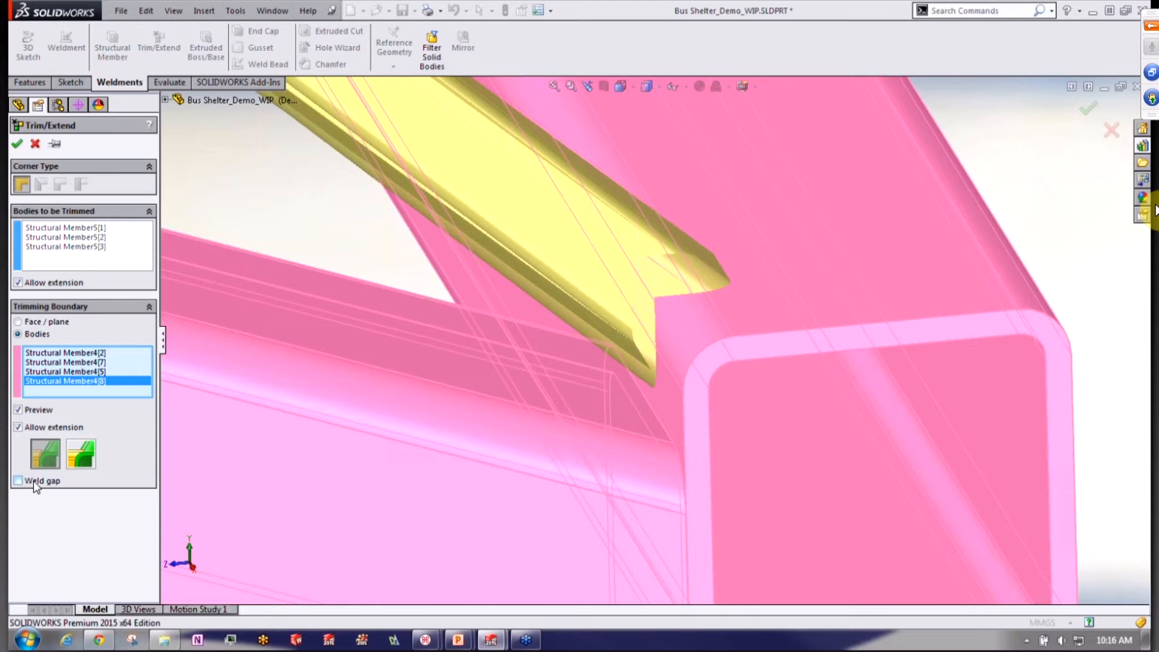
click(81, 453)
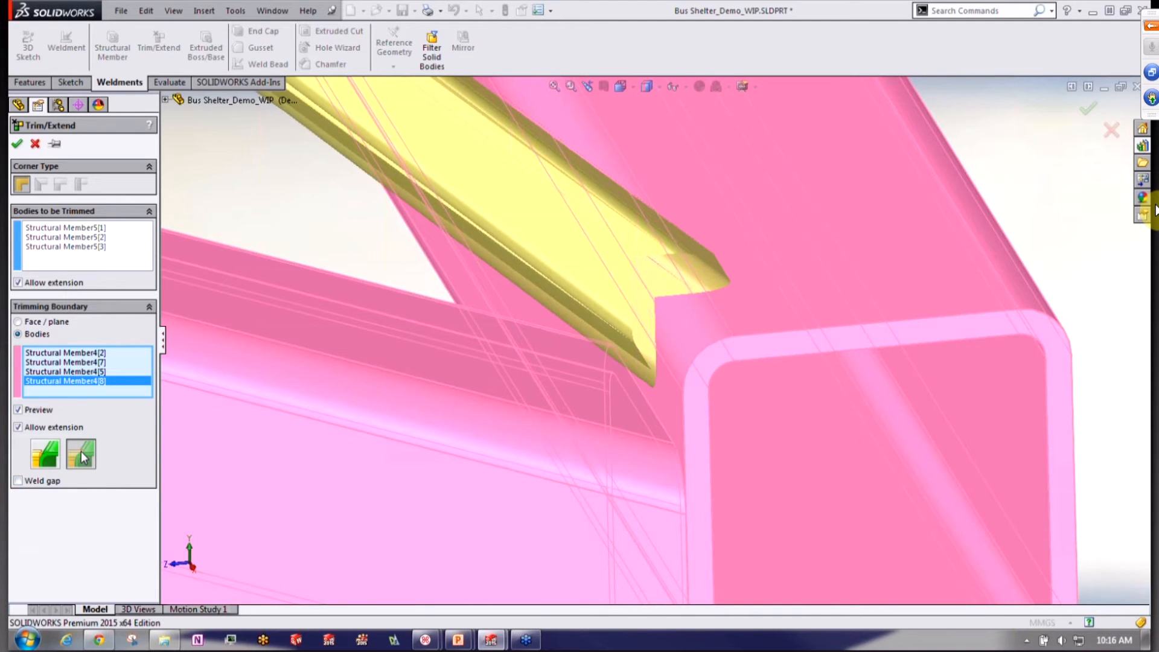
click(17, 143)
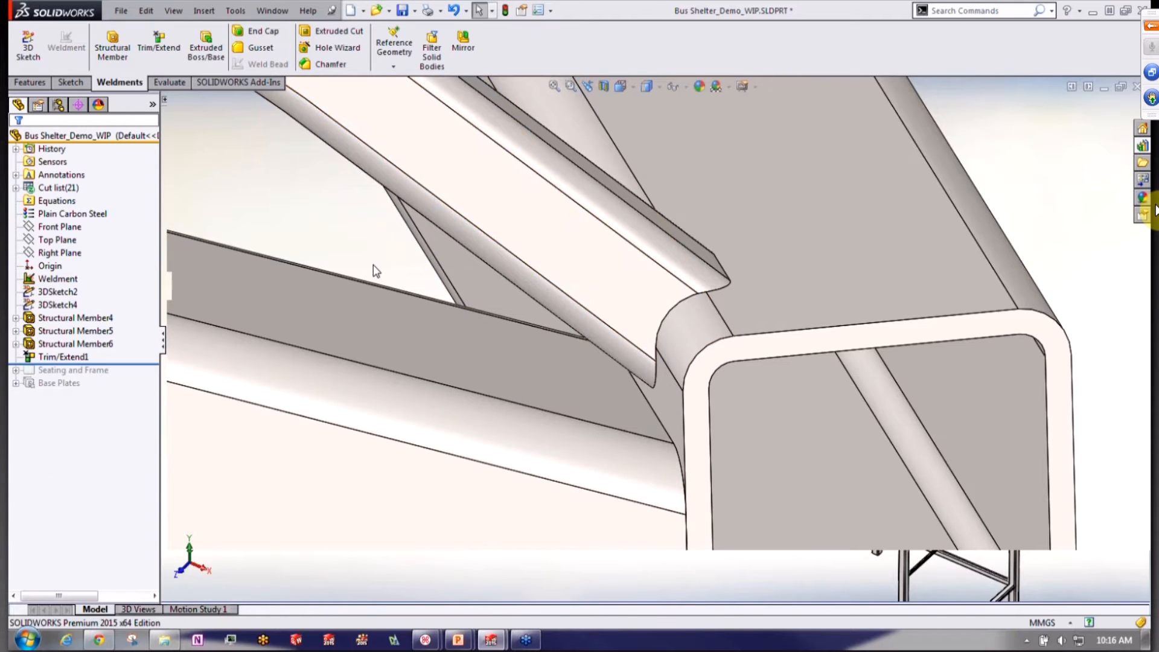
Start another Trim/Extend with all horizontal rails of both ends and the middle and lower back rails as bodies to be trimmed
scroll(373, 264, up, 2)
scroll(376, 266, up, 2)
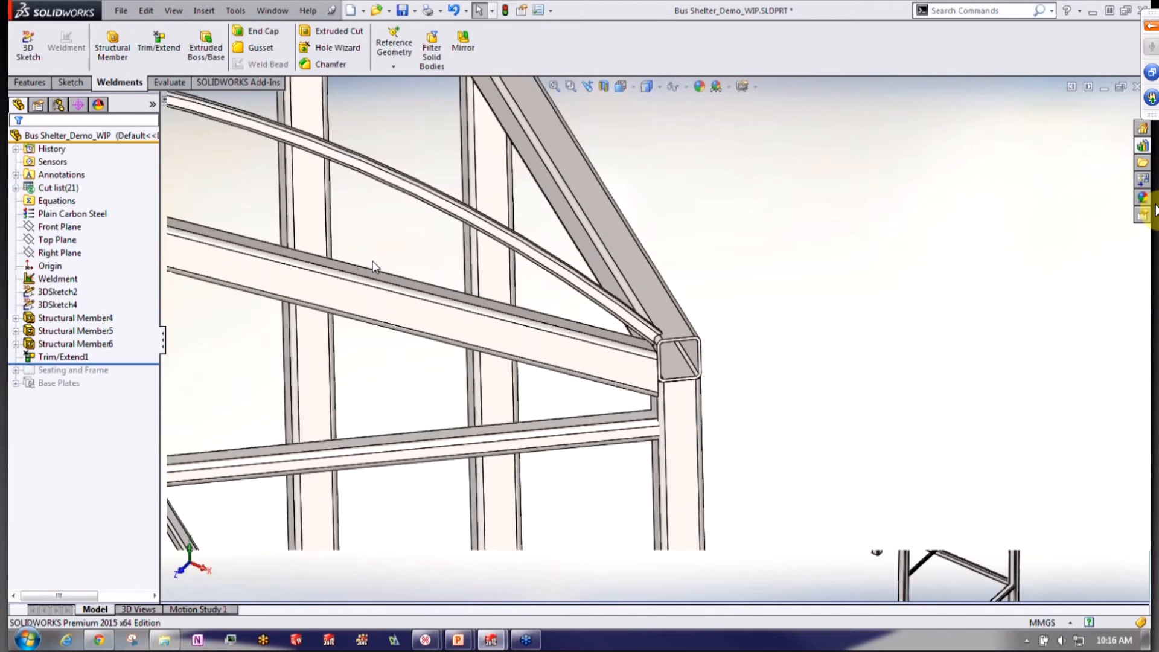
scroll(376, 266, up, 5)
middle_drag(482, 298, 447, 317)
scroll(447, 317, up, 2)
click(173, 56)
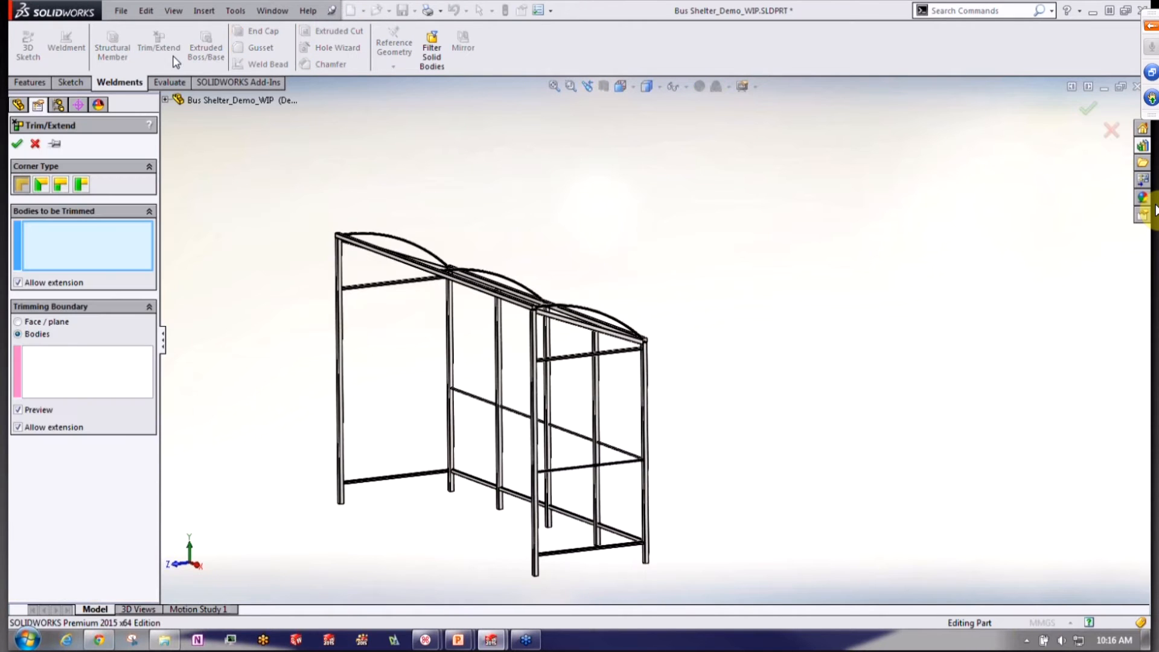
click(380, 287)
click(397, 479)
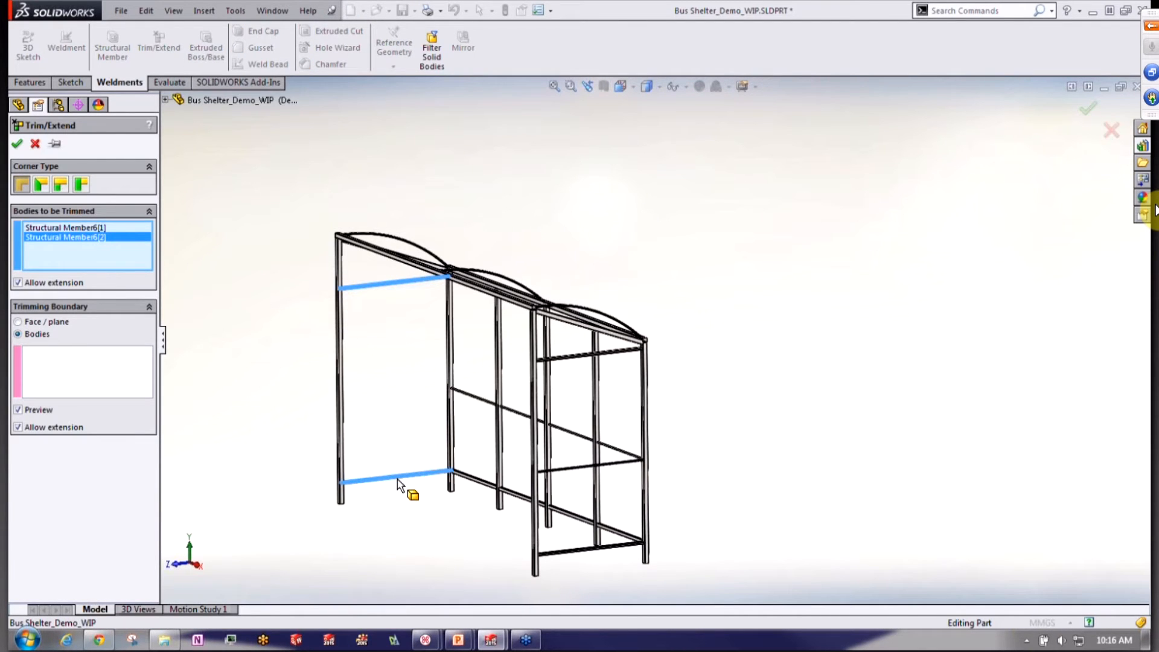
click(479, 480)
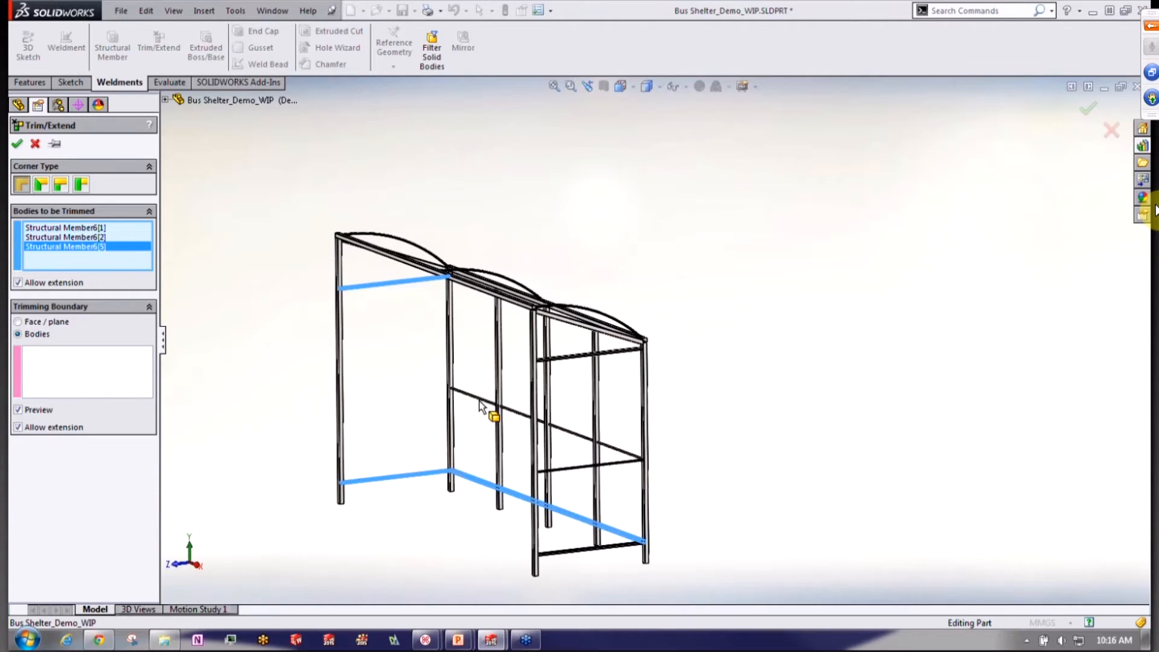
click(480, 403)
click(577, 355)
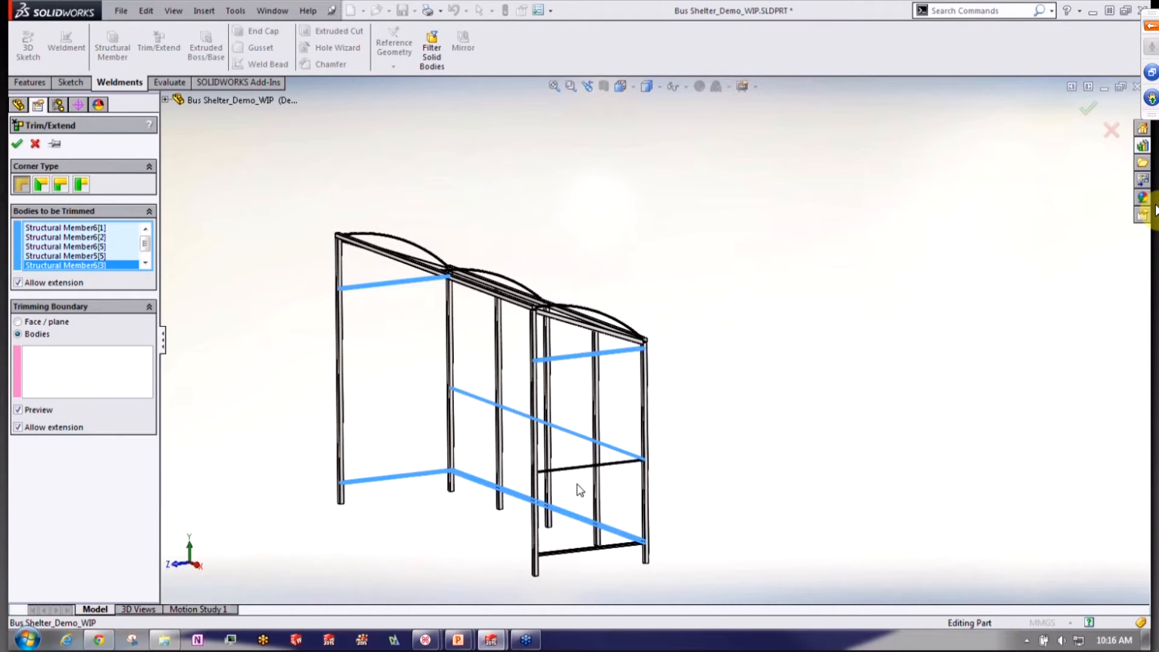
click(575, 469)
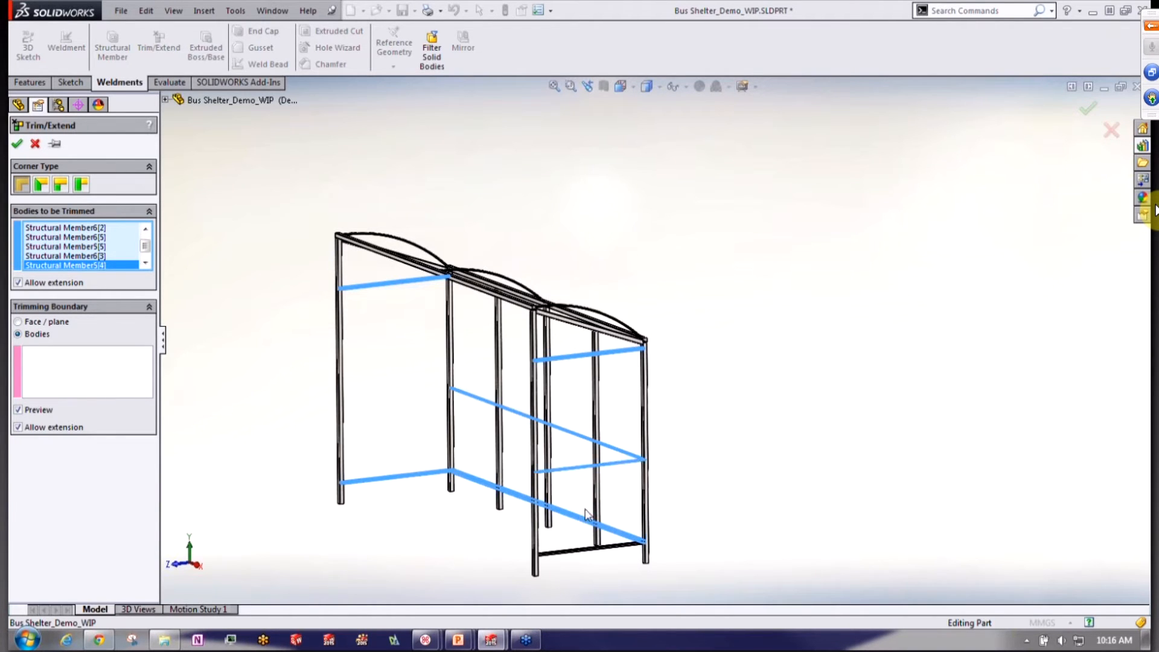
click(578, 551)
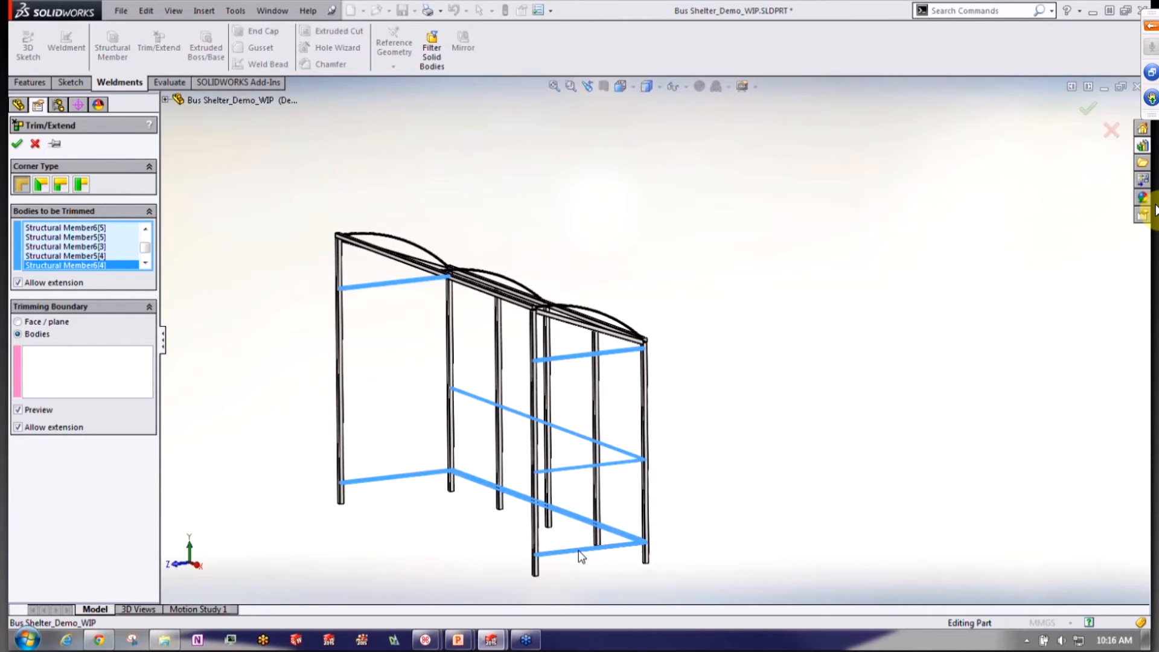
Use all seven vertical posts of the shelter as the trimming boundary bodies
click(118, 383)
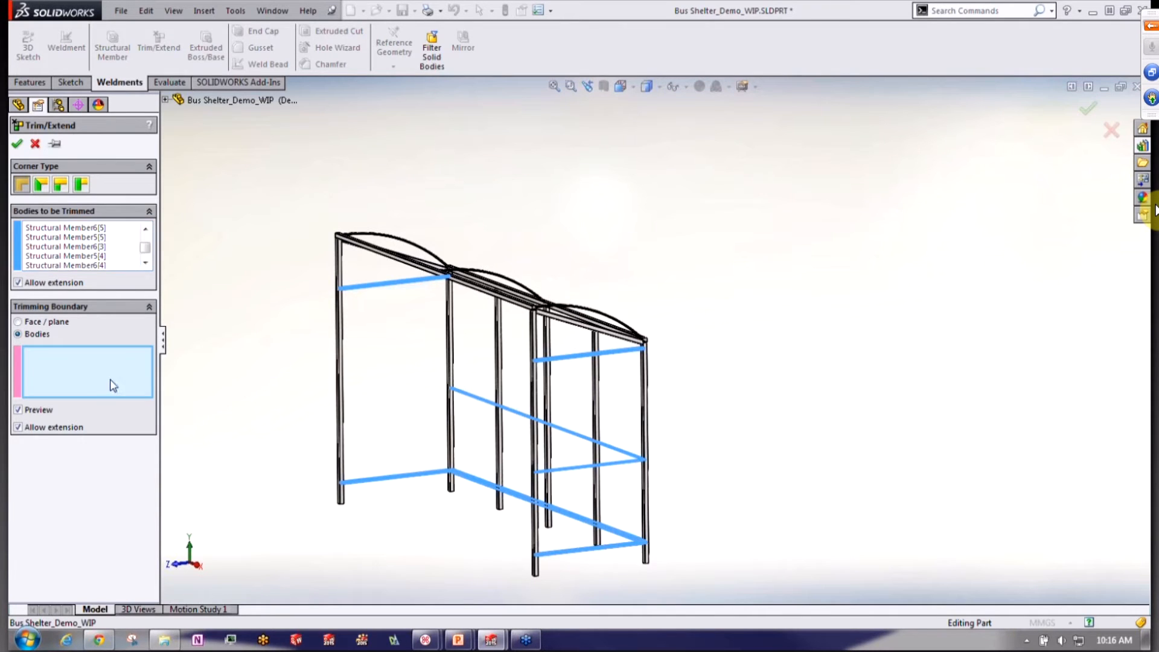
click(337, 365)
click(449, 358)
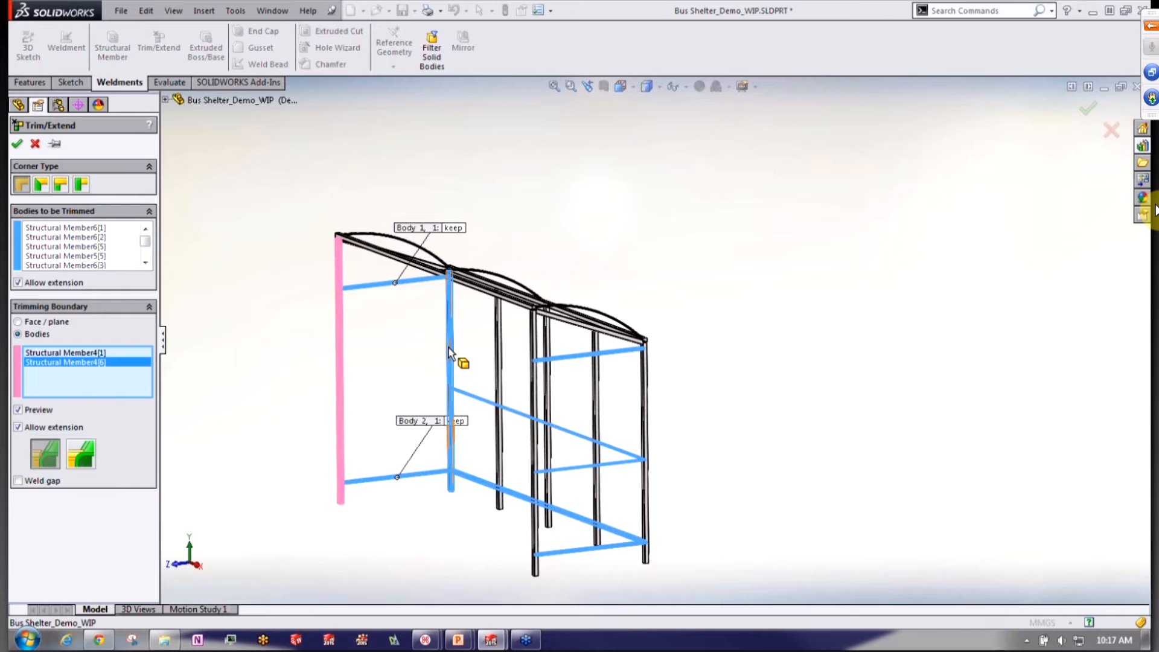
click(541, 393)
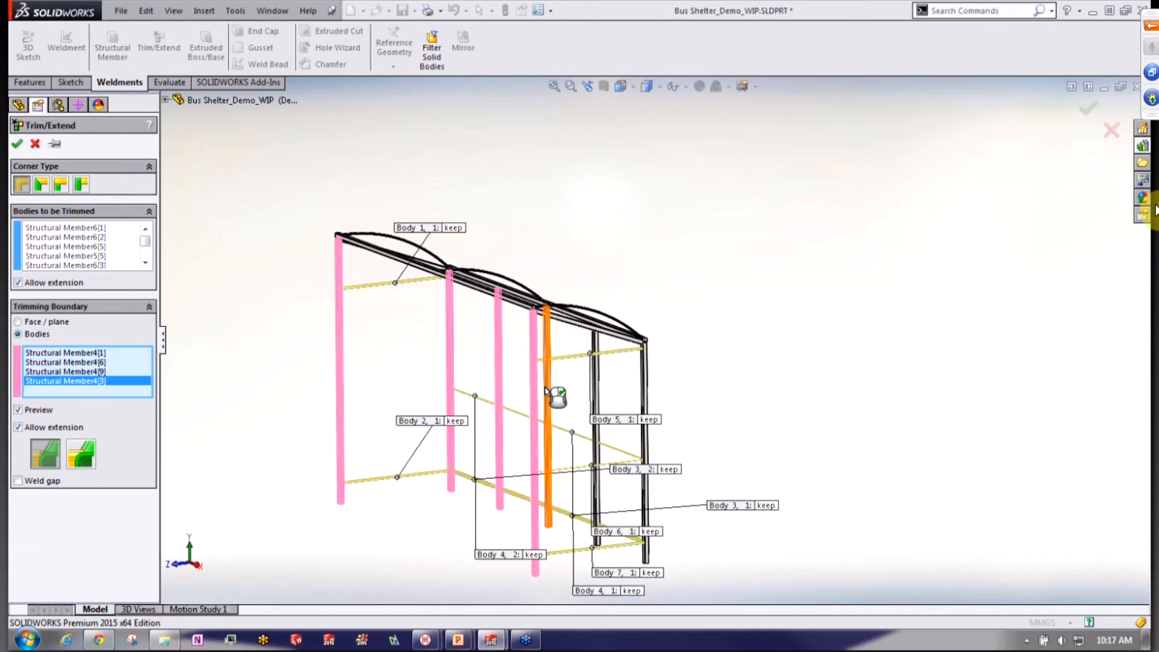
click(547, 391)
click(597, 402)
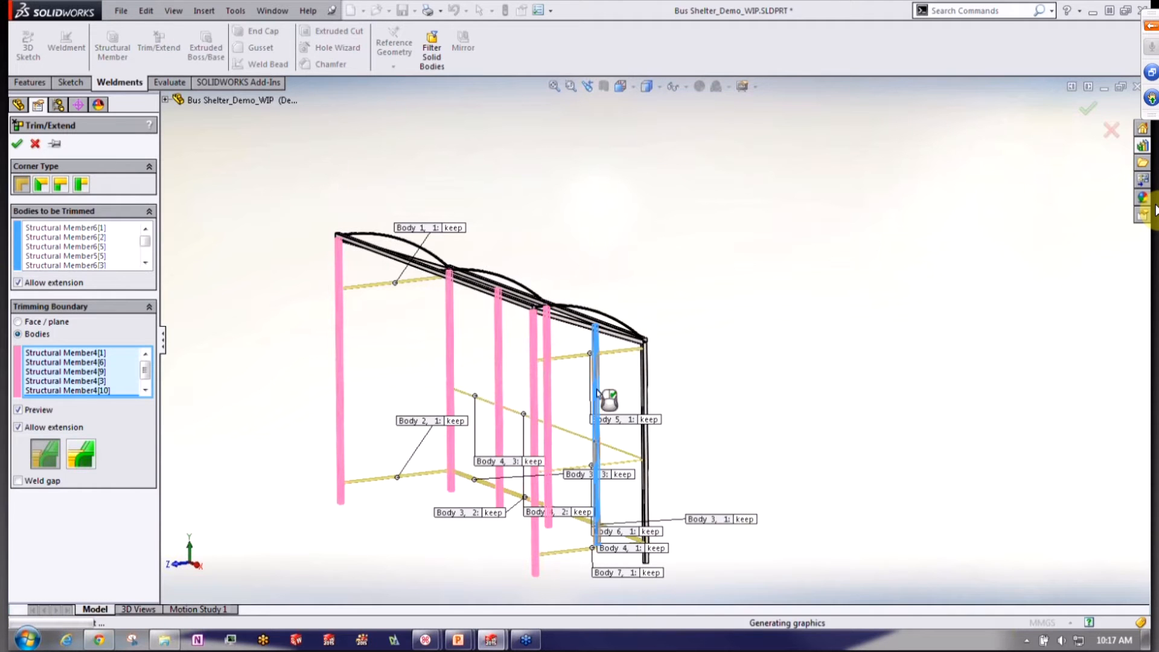
click(644, 396)
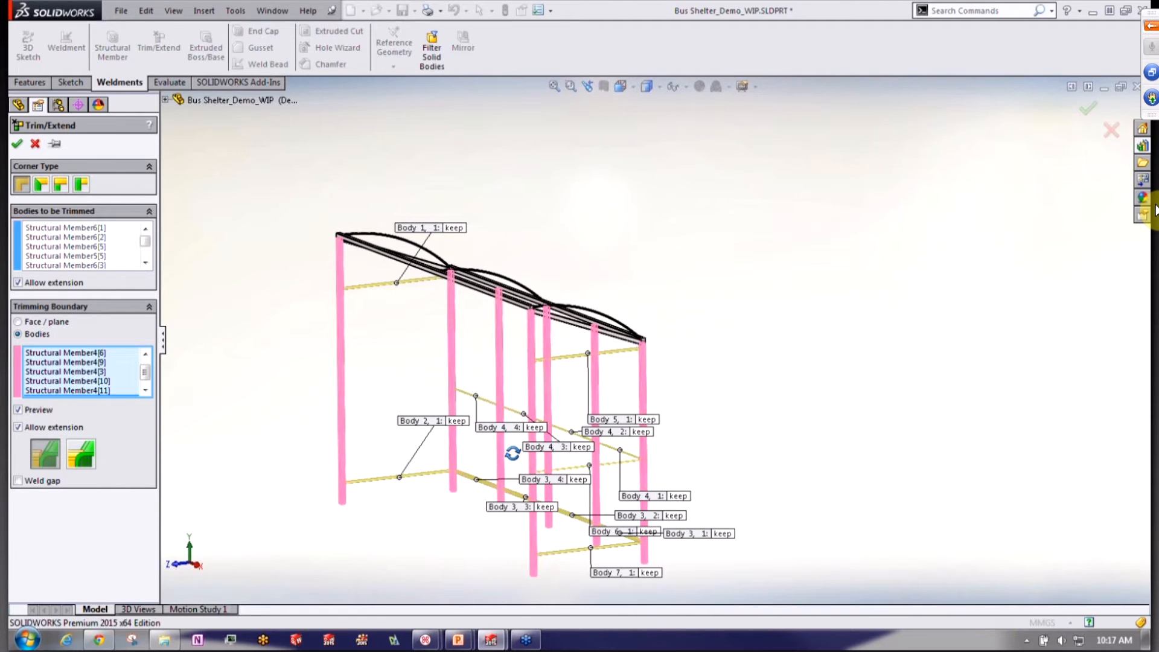
Mark the two central segments of the mid-height back rail as discard in the trim
middle_drag(511, 445, 550, 481)
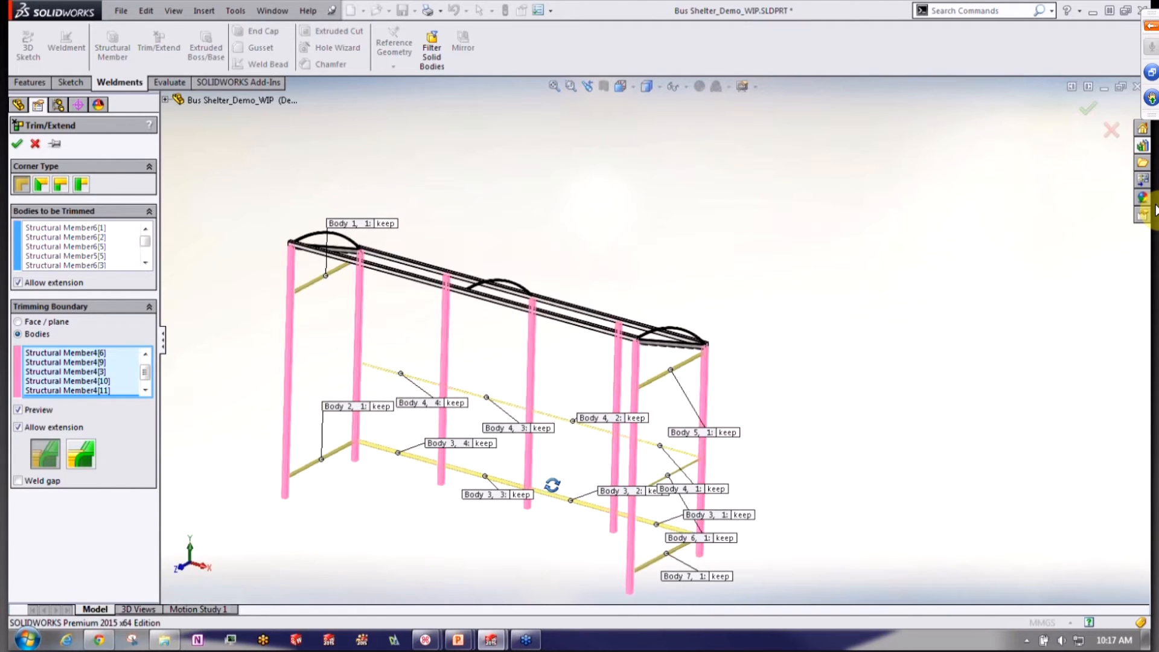
middle_drag(527, 541, 542, 507)
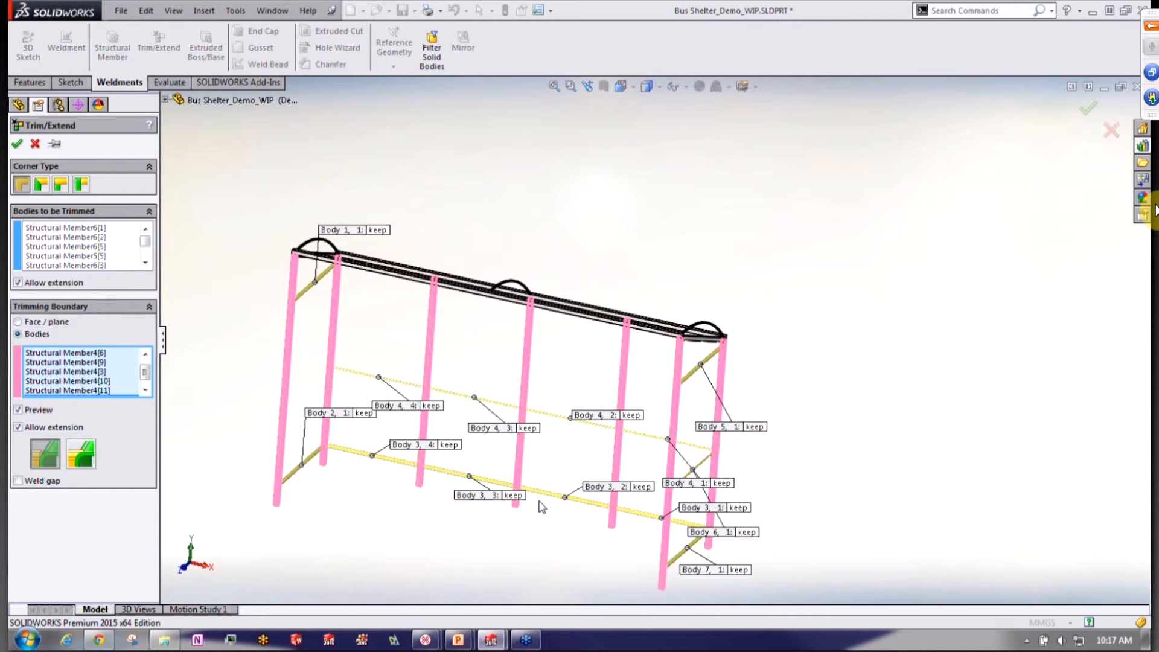
scroll(480, 481, down, 3)
click(525, 385)
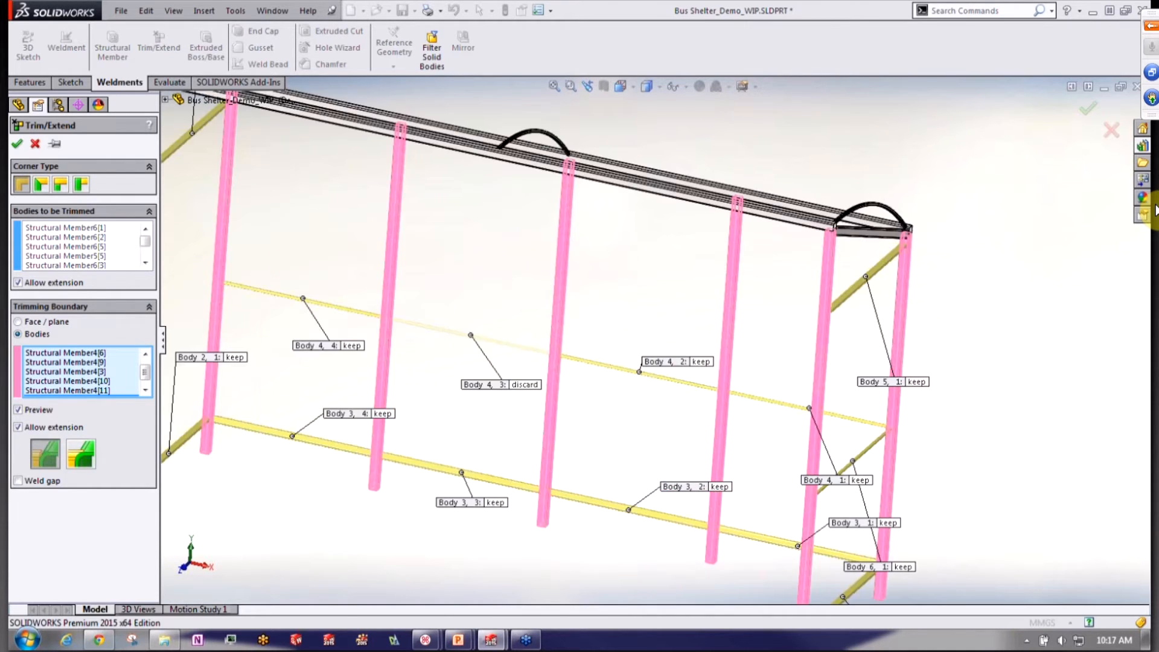
click(702, 362)
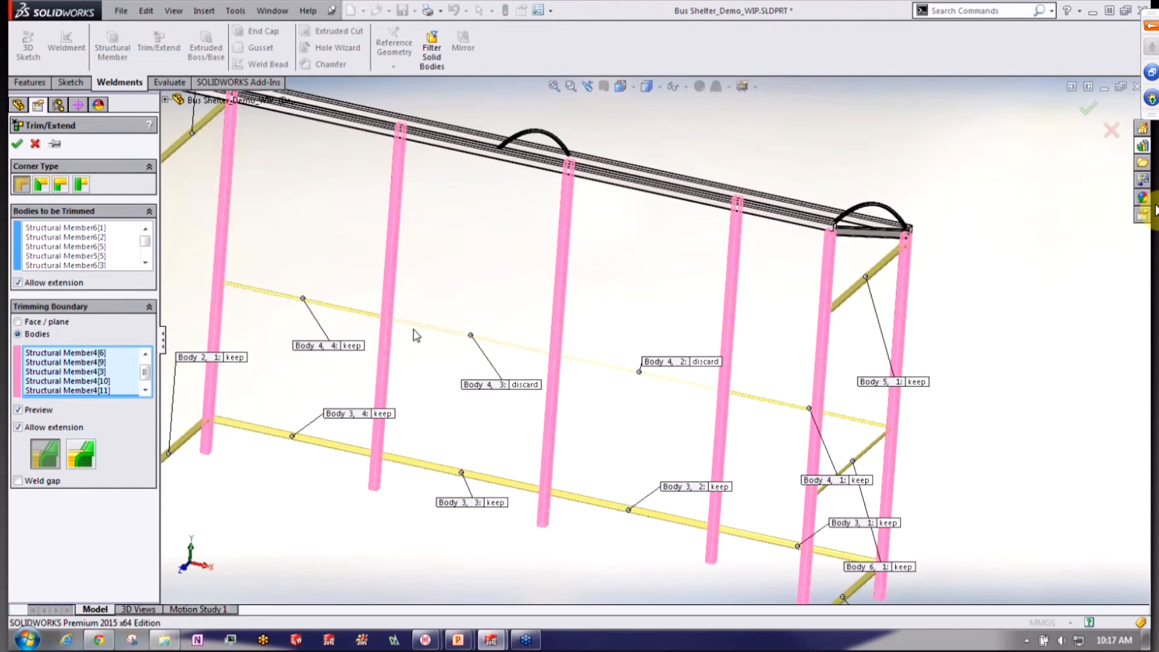
Set the two central segments of the mid-height back rail back to keep and accept the trim
click(525, 385)
click(705, 361)
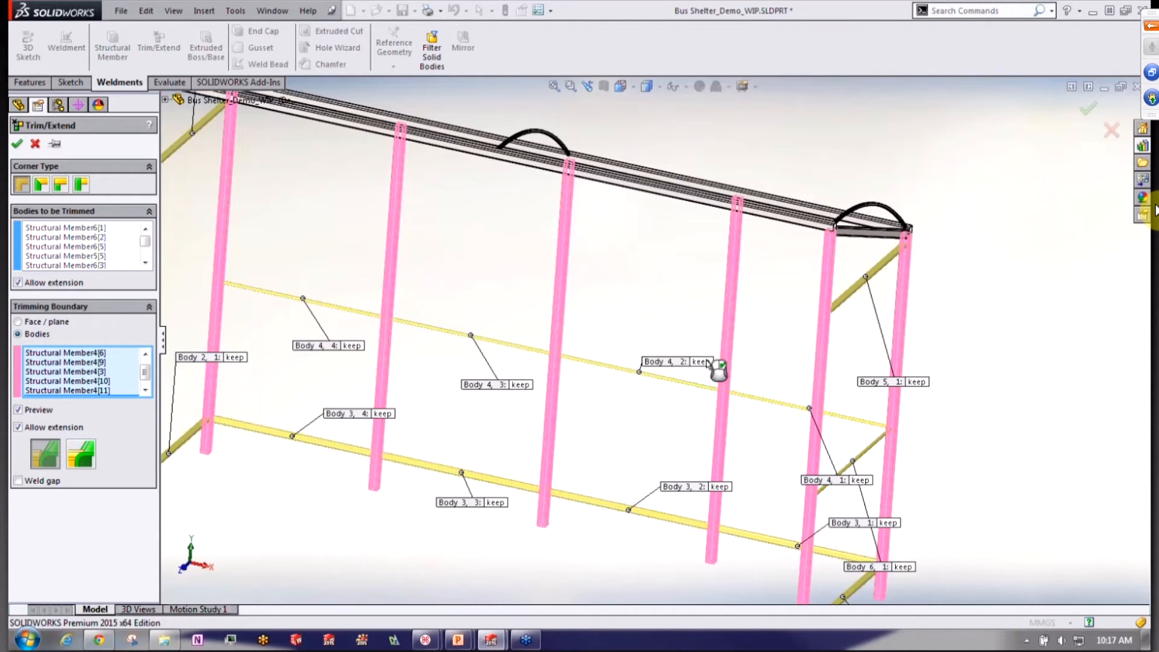
click(17, 144)
Section the frame at the lower end rail's face to examine the trimmed corner post joint, and close the section without keeping it
middle_drag(371, 240, 268, 387)
scroll(237, 414, down, 8)
click(406, 383)
click(608, 90)
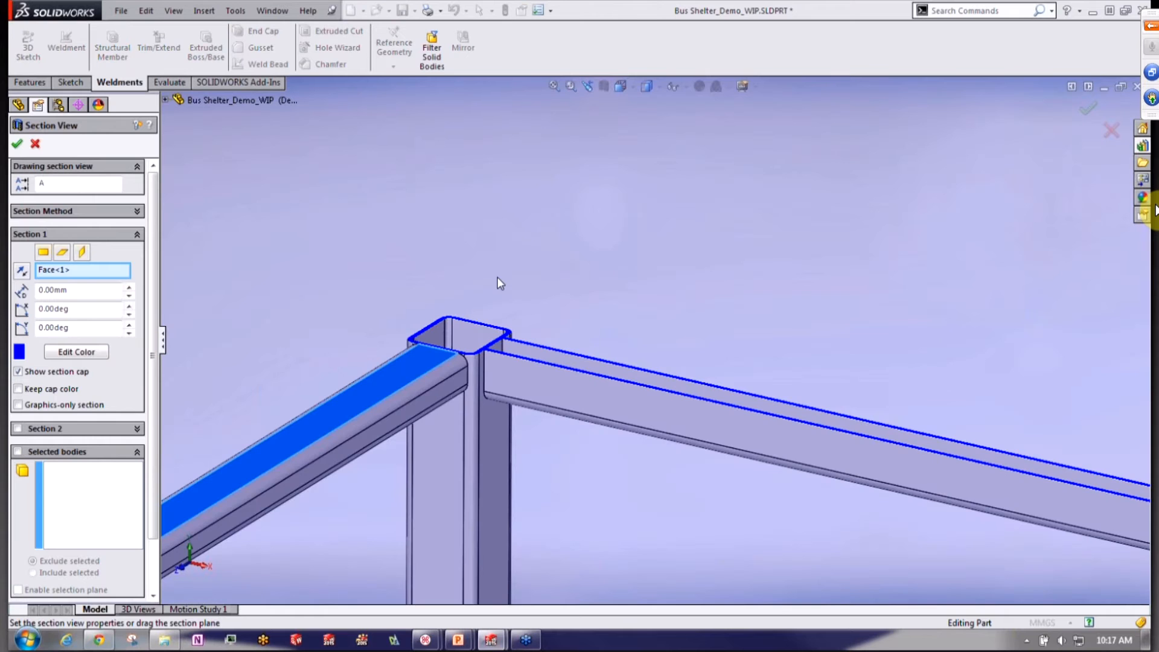
middle_drag(498, 277, 472, 356)
click(35, 144)
scroll(728, 374, up, 10)
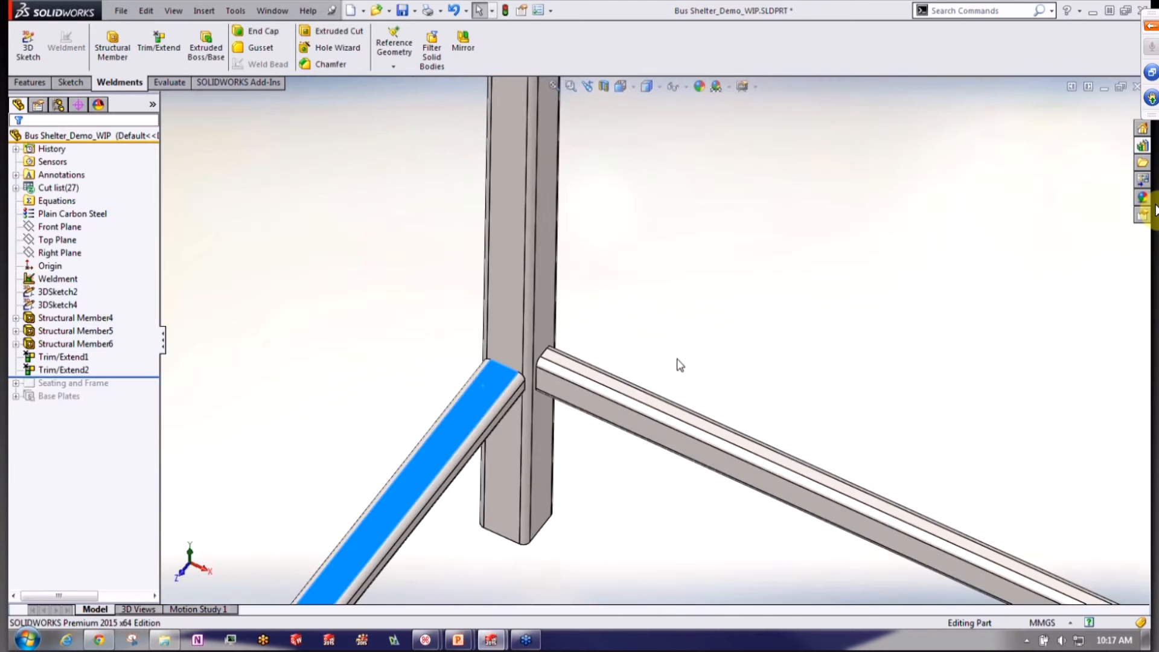
middle_drag(868, 399, 900, 371)
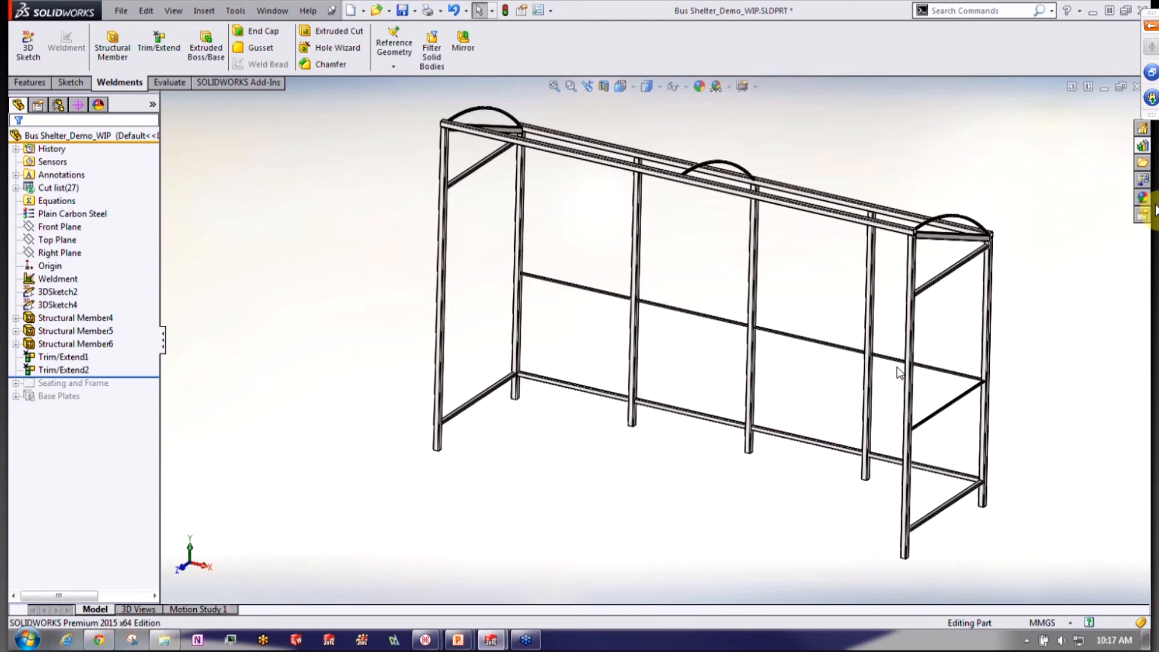
ctrl+middle_drag(989, 378, 918, 371)
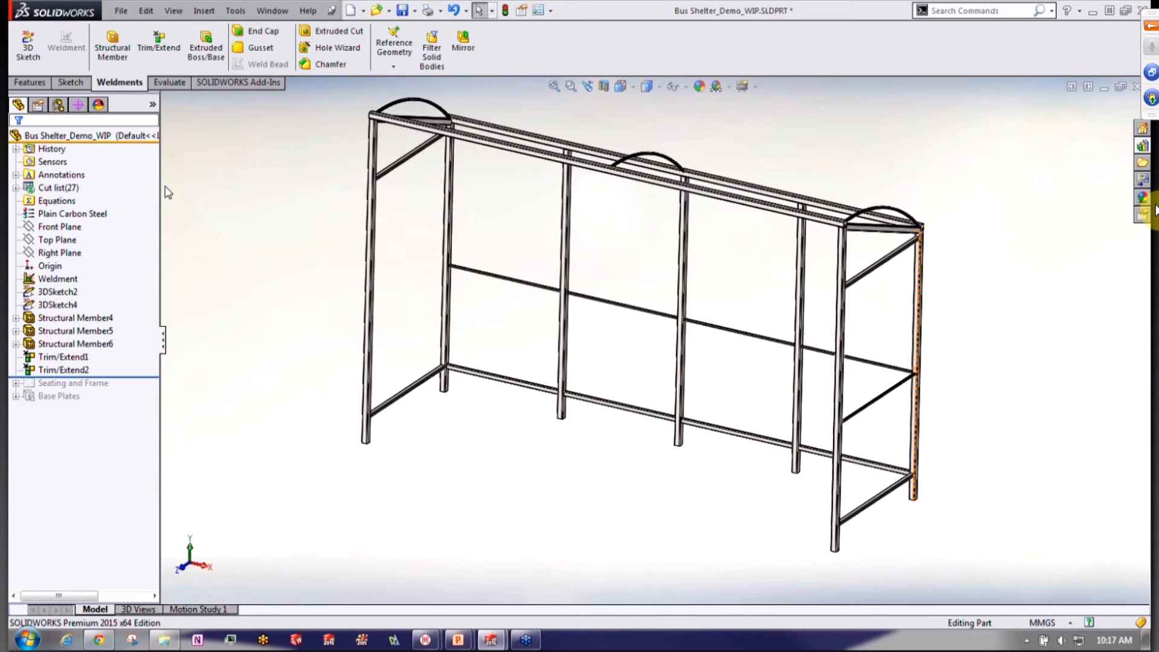
Expand the cut list and update it so that identical frame members are grouped into cut-list items
click(17, 187)
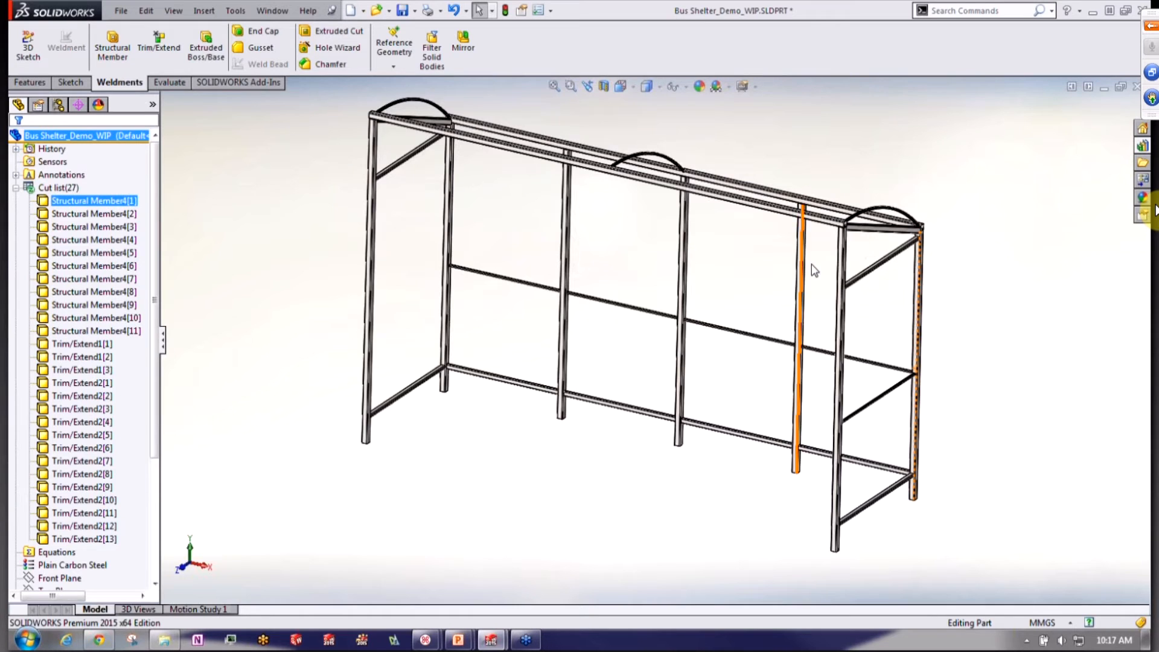
scroll(813, 265, up, 1)
scroll(852, 270, down, 1)
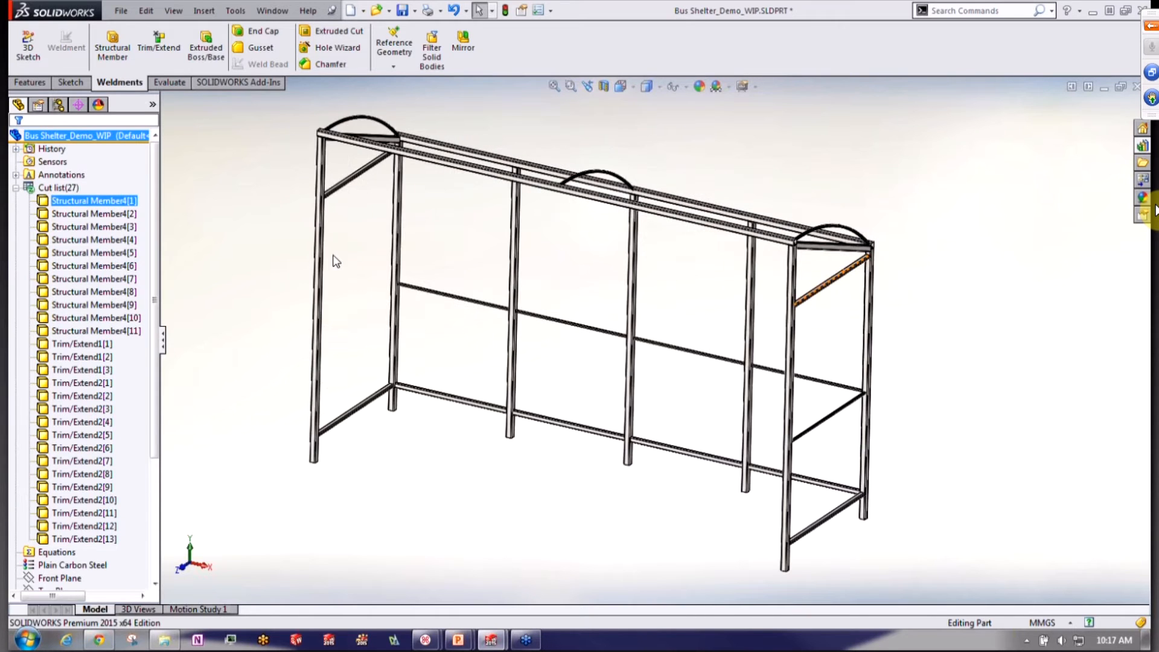
right_click(78, 189)
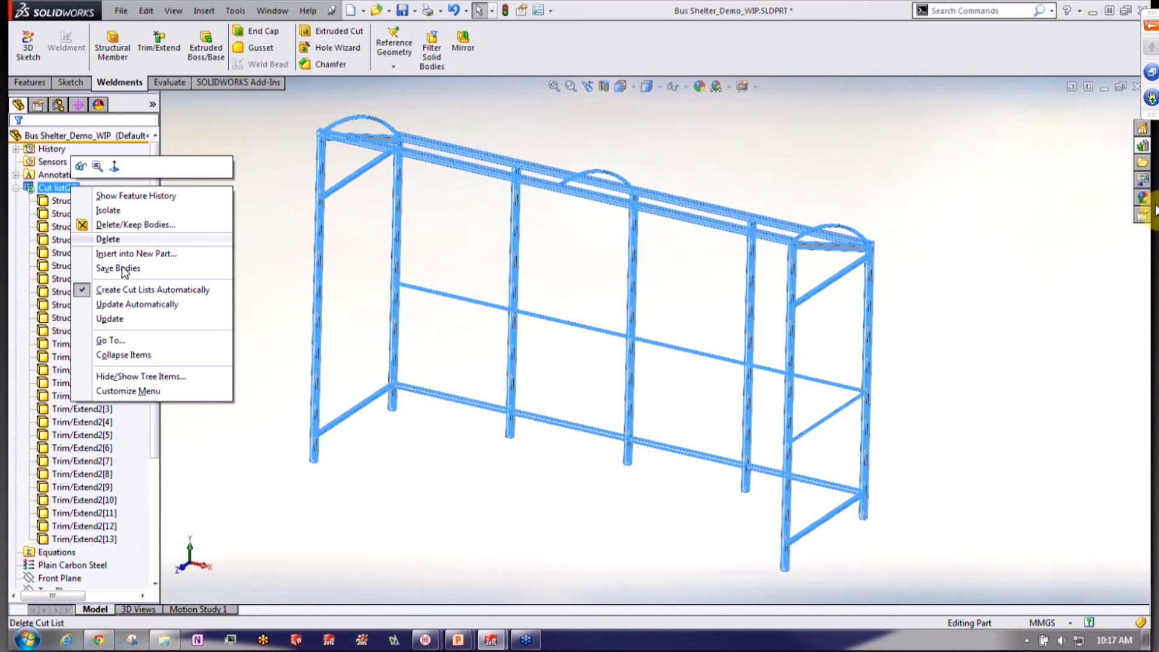
click(114, 318)
click(219, 329)
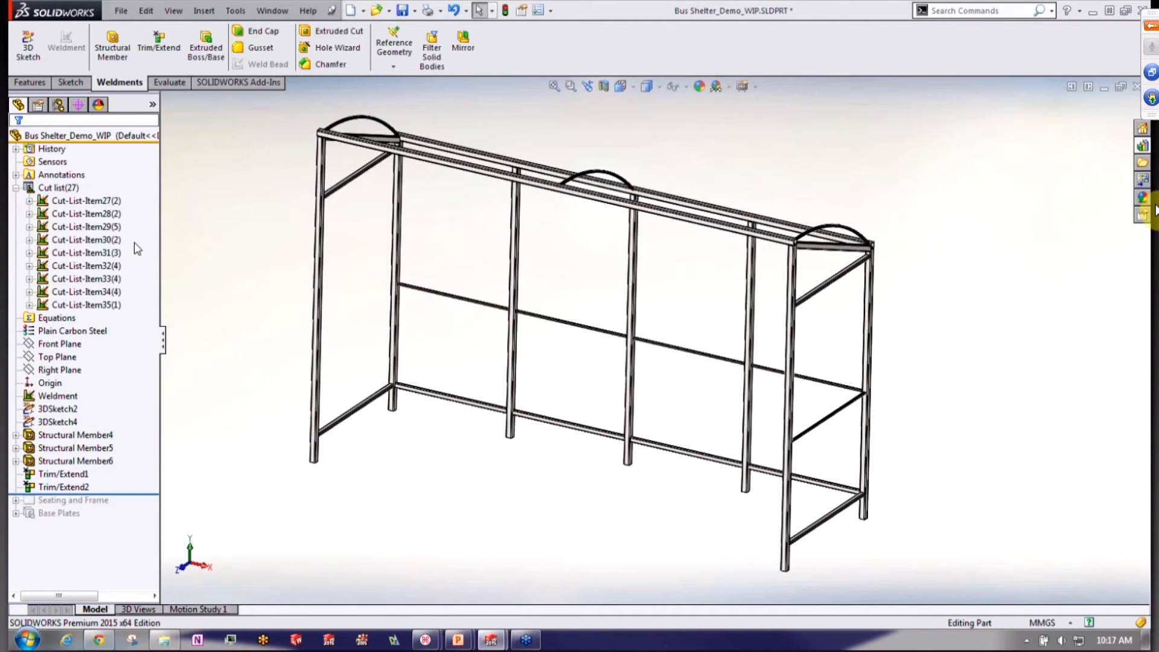
Highlight the members belonging to Cut-List-Item27, Cut-List-Item29 and Cut-List-Item30 in the model
click(87, 201)
middle_drag(294, 218, 289, 233)
ctrl+click(101, 227)
click(102, 227)
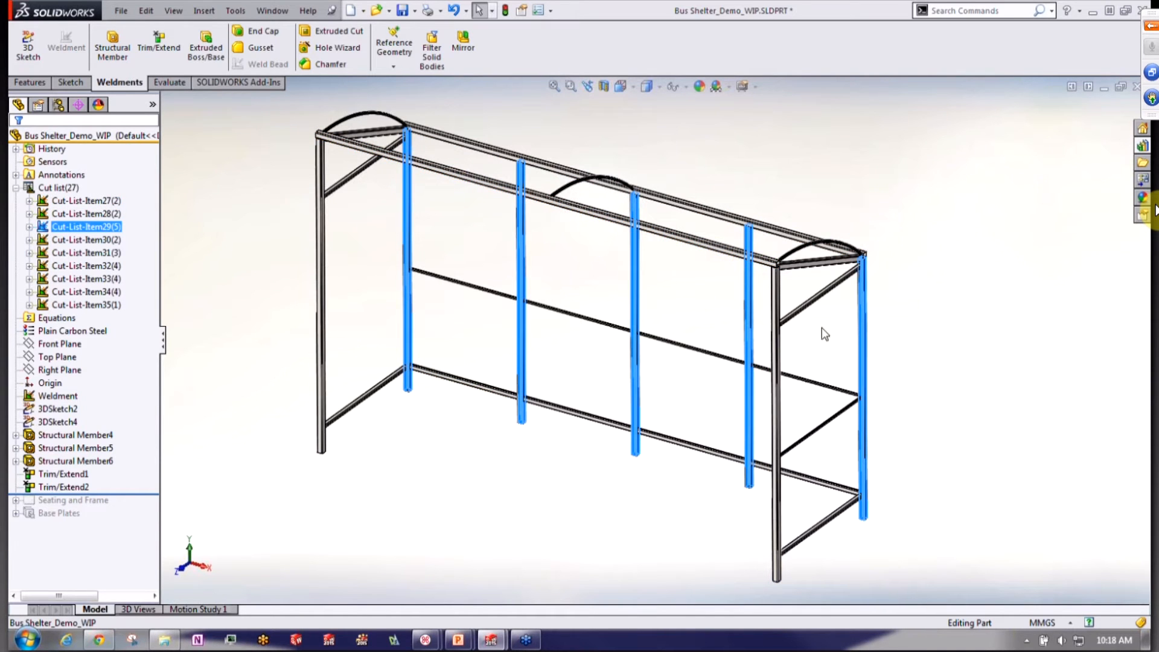
click(95, 238)
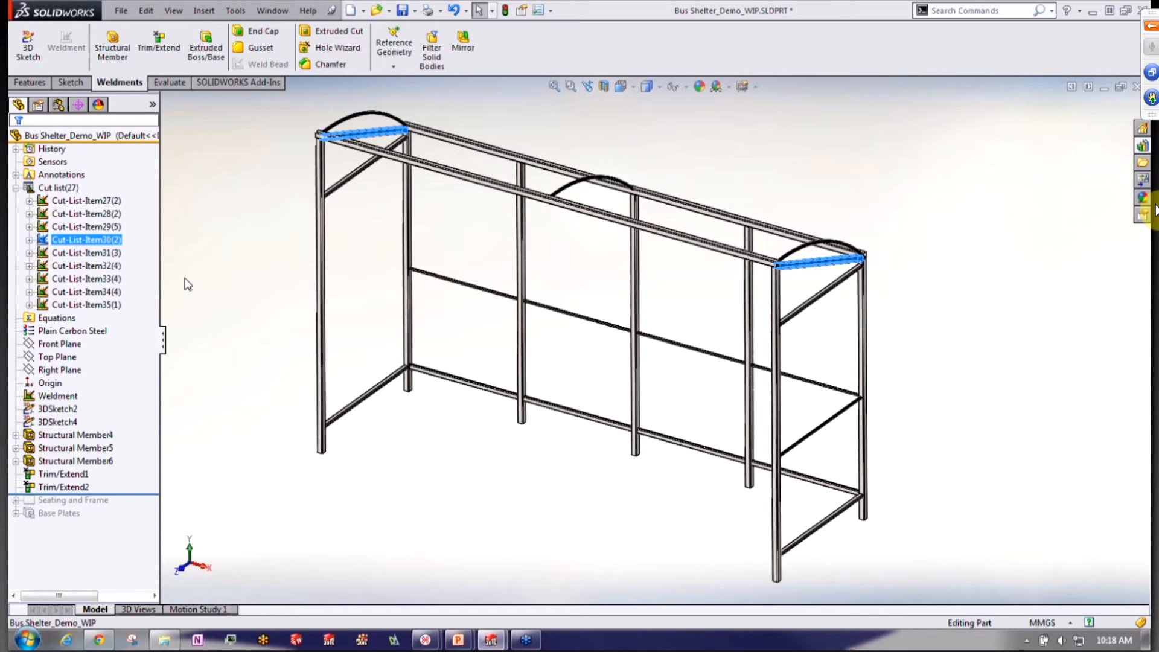
Review the cut-list properties of Cut-List-Item29 and the complete cut list table, and close the properties
click(100, 227)
right_click(100, 227)
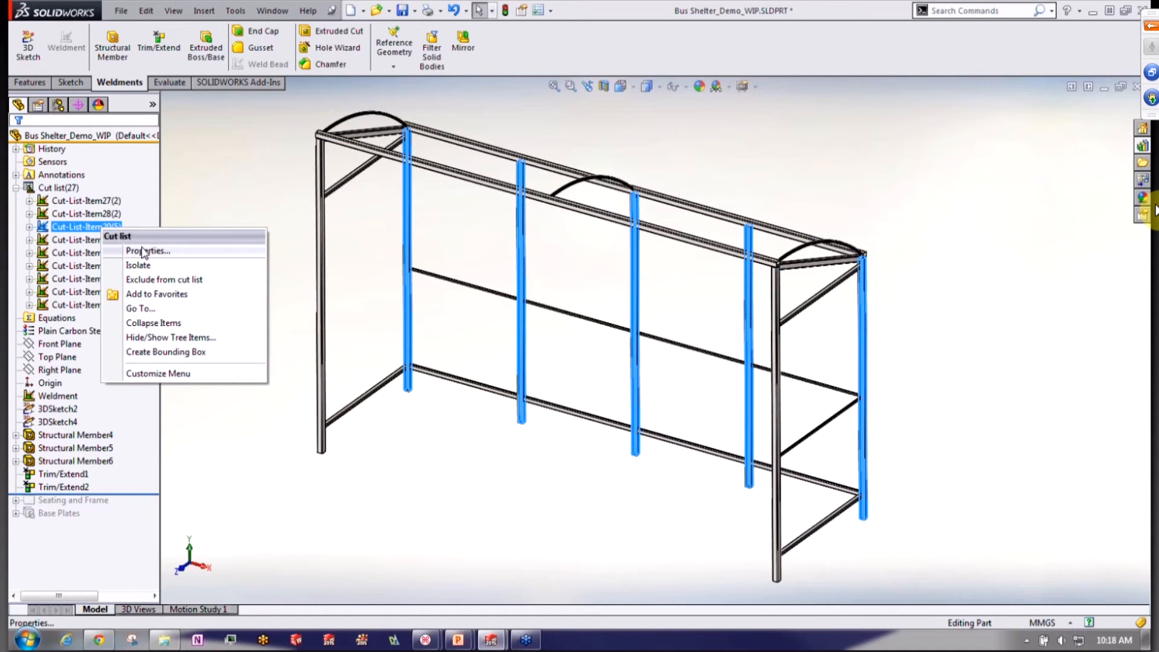
click(145, 250)
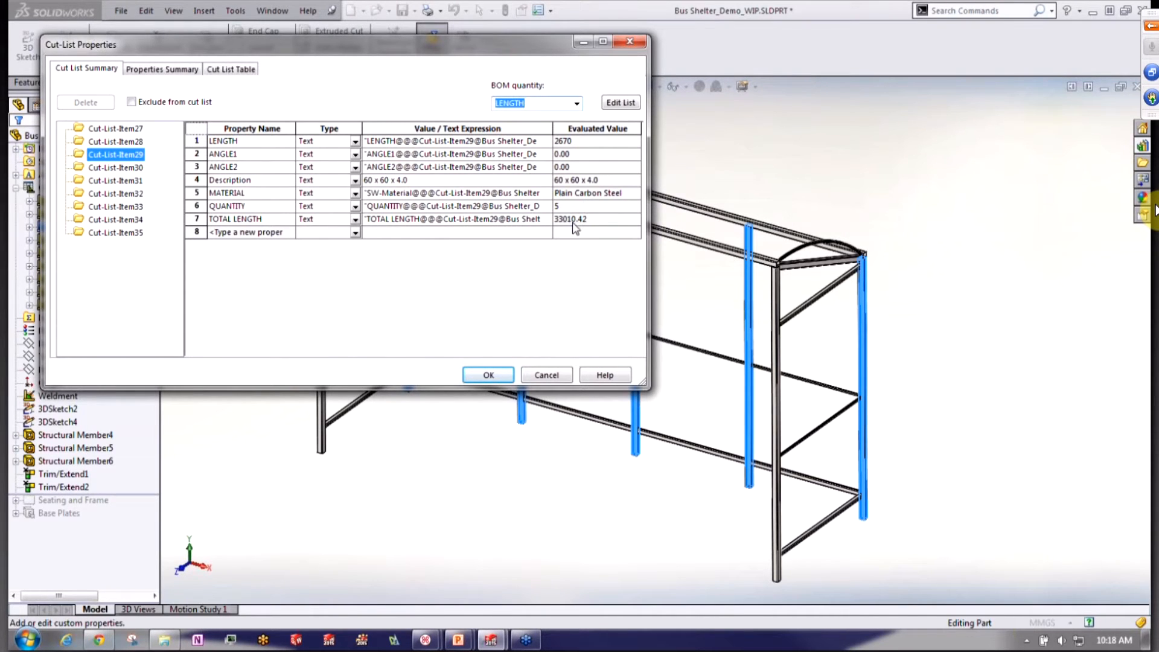
click(244, 71)
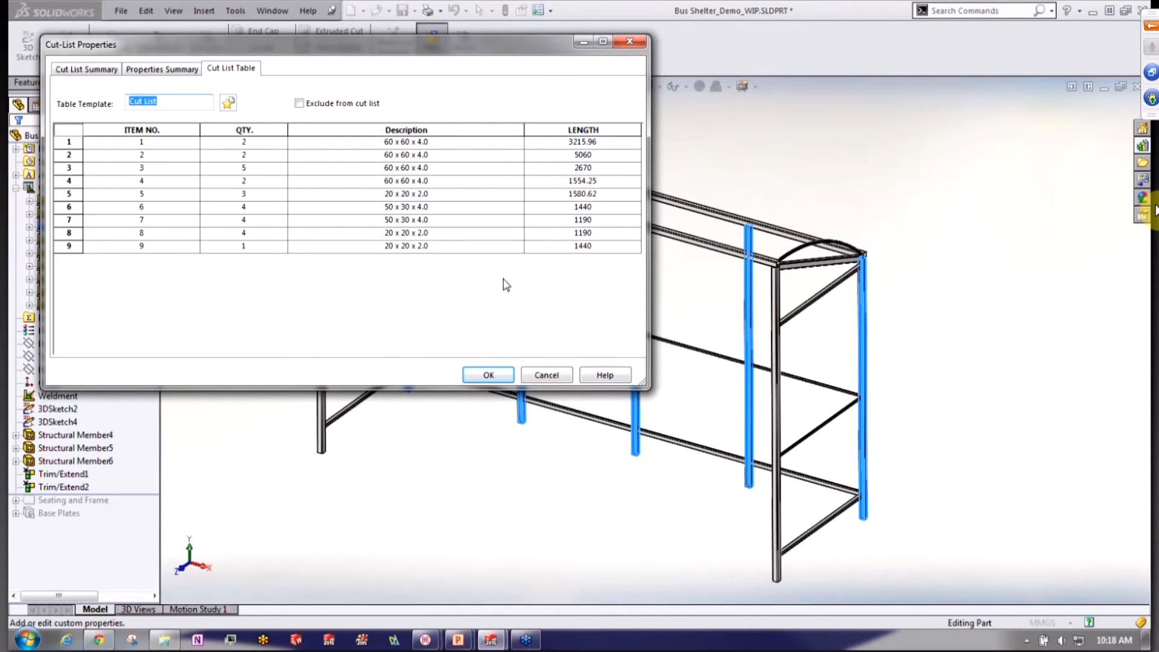
click(490, 375)
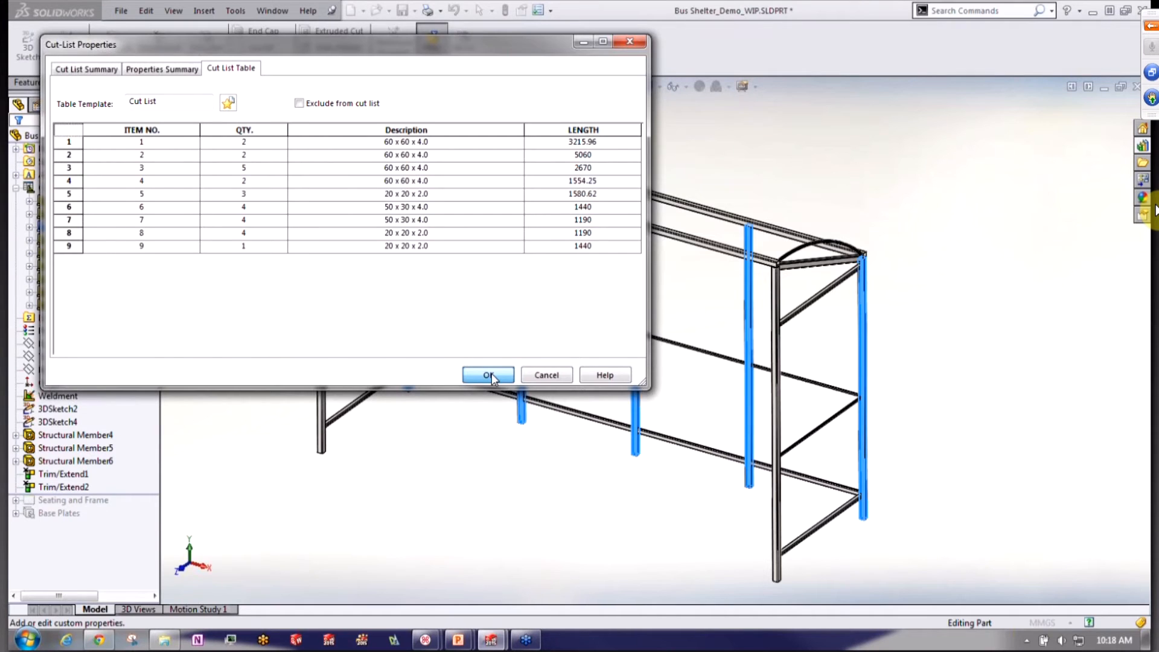
Stretch the layout in 3DSketch2 to an overall length of 6207.80 mm and a height of 3436.01 mm
scroll(946, 366, up, 1)
middle_drag(934, 327, 933, 299)
click(57, 408)
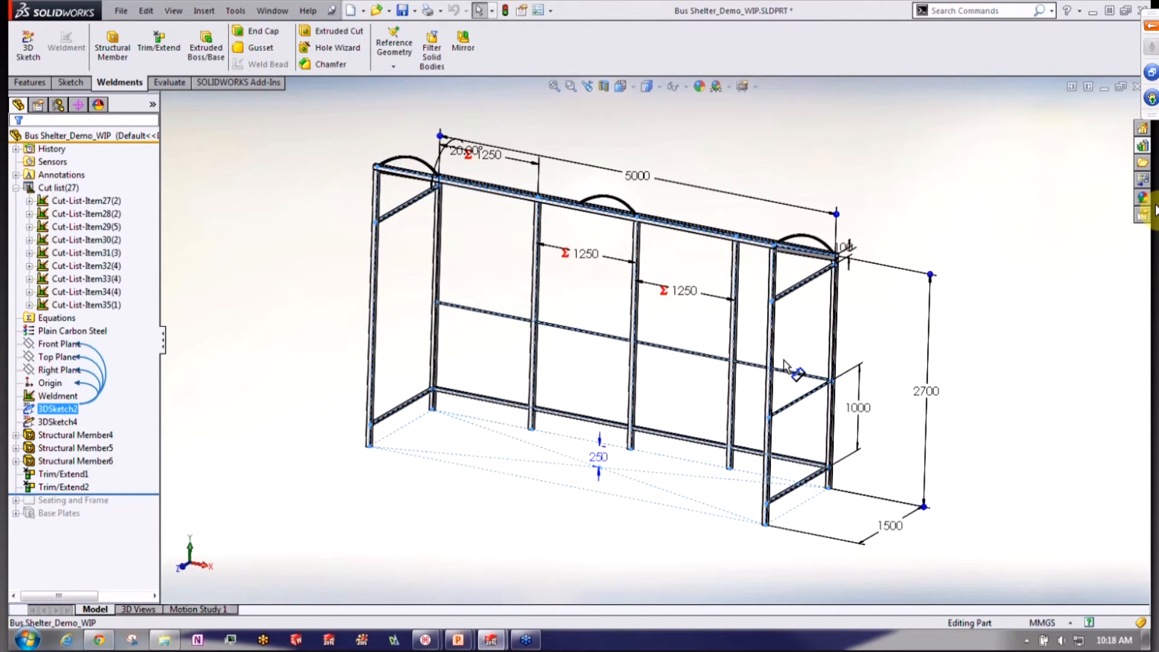
drag(836, 216, 886, 223)
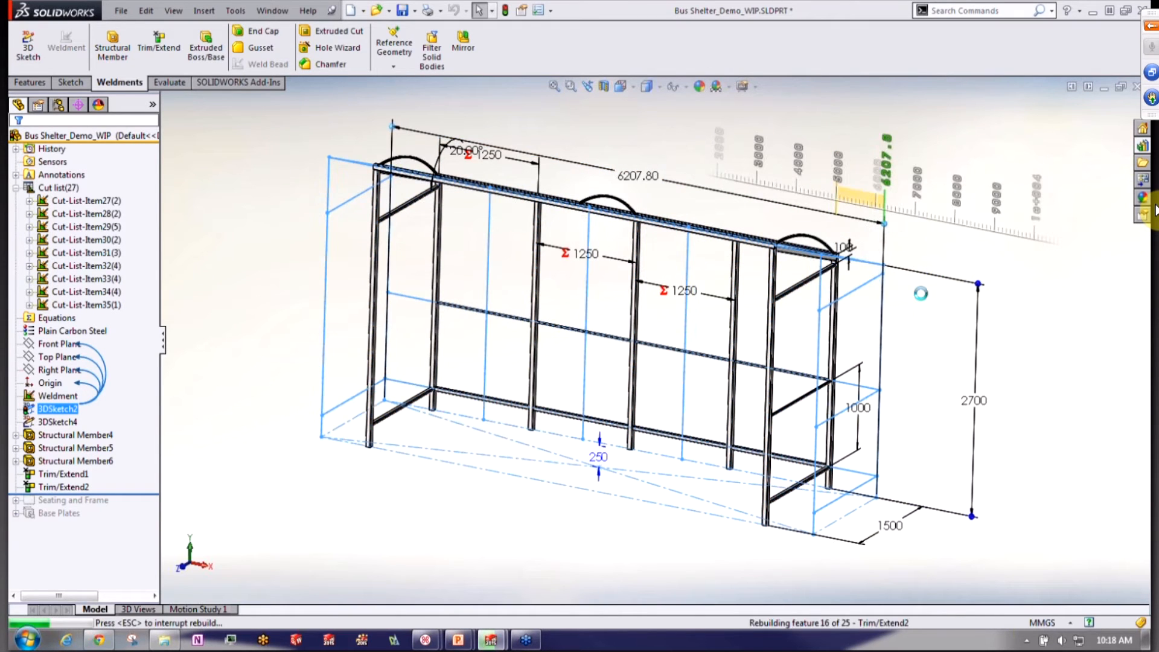
drag(978, 284, 979, 225)
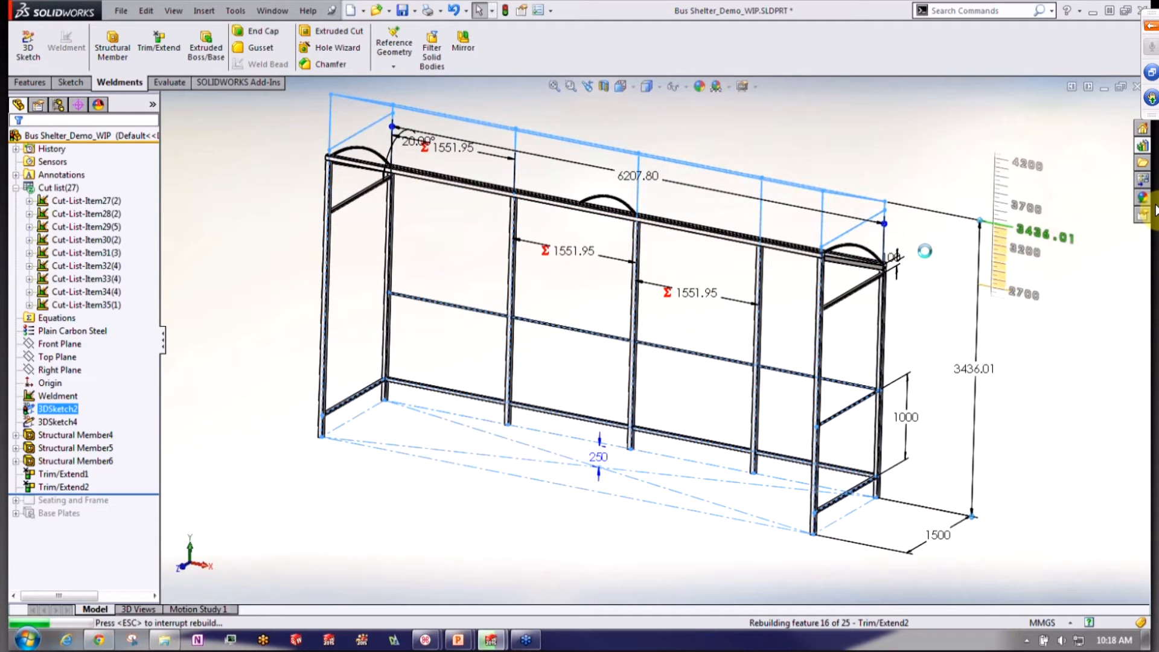
middle_drag(921, 279, 903, 306)
click(903, 306)
scroll(791, 275, up, 1)
middle_drag(789, 270, 812, 263)
Undo the length and height changes made to the shelter's layout sketch
key(ctrl+z)
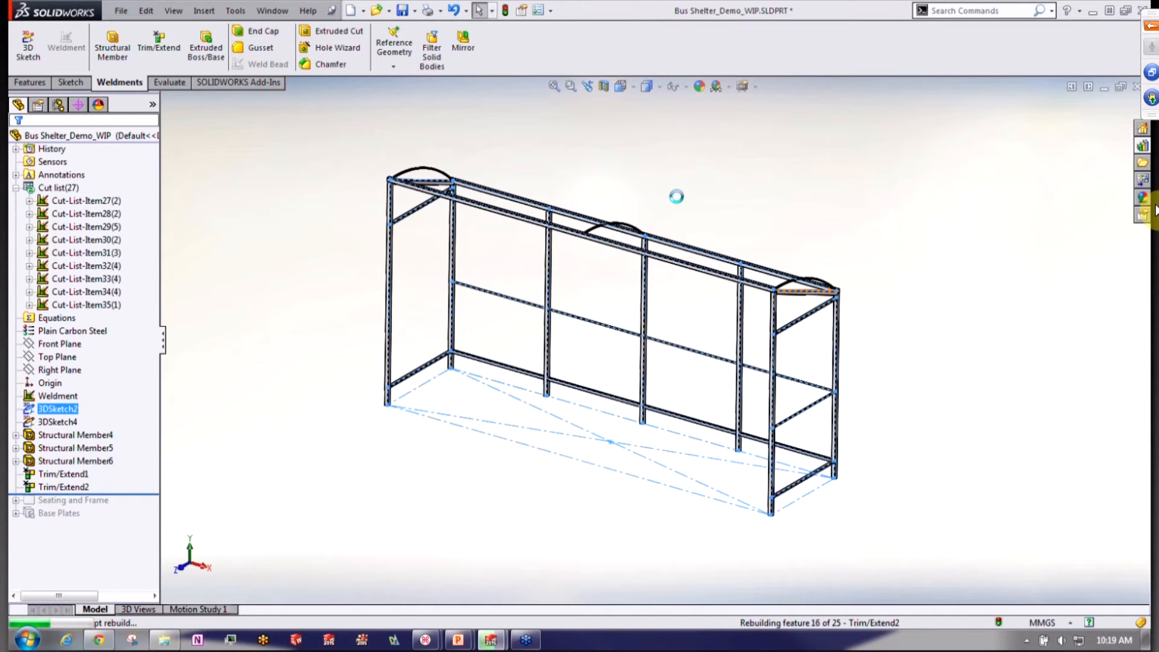
middle_drag(653, 329, 707, 341)
scroll(707, 342, down, 3)
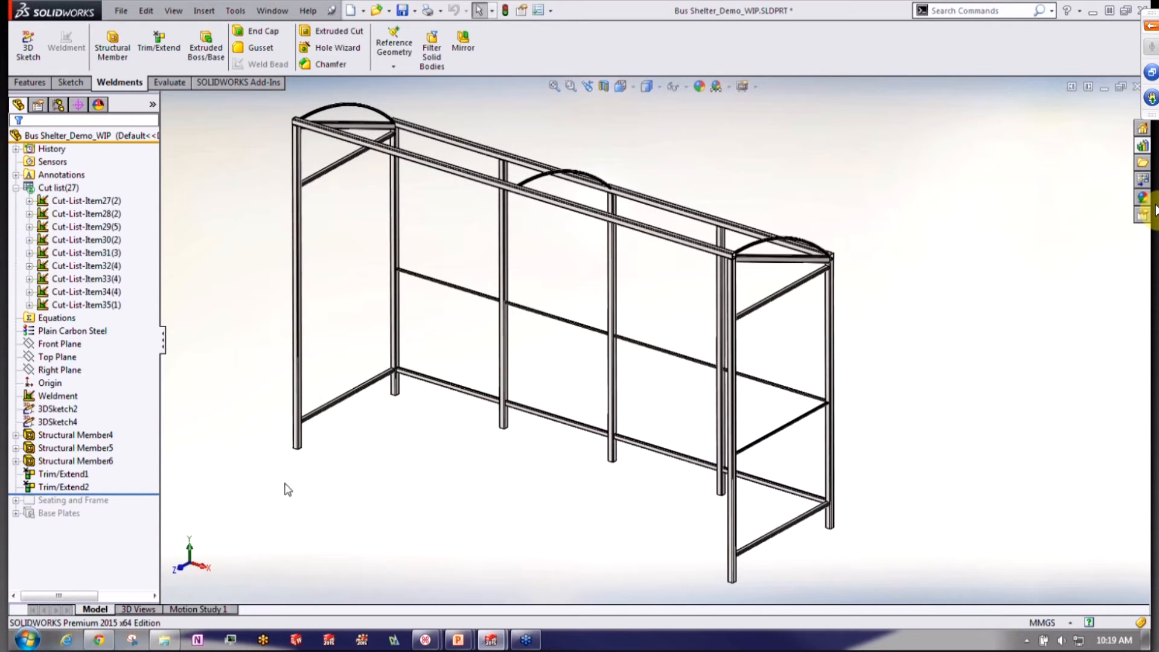
Roll the feature history forward past Seating and Frame and Base Plates
click(136, 495)
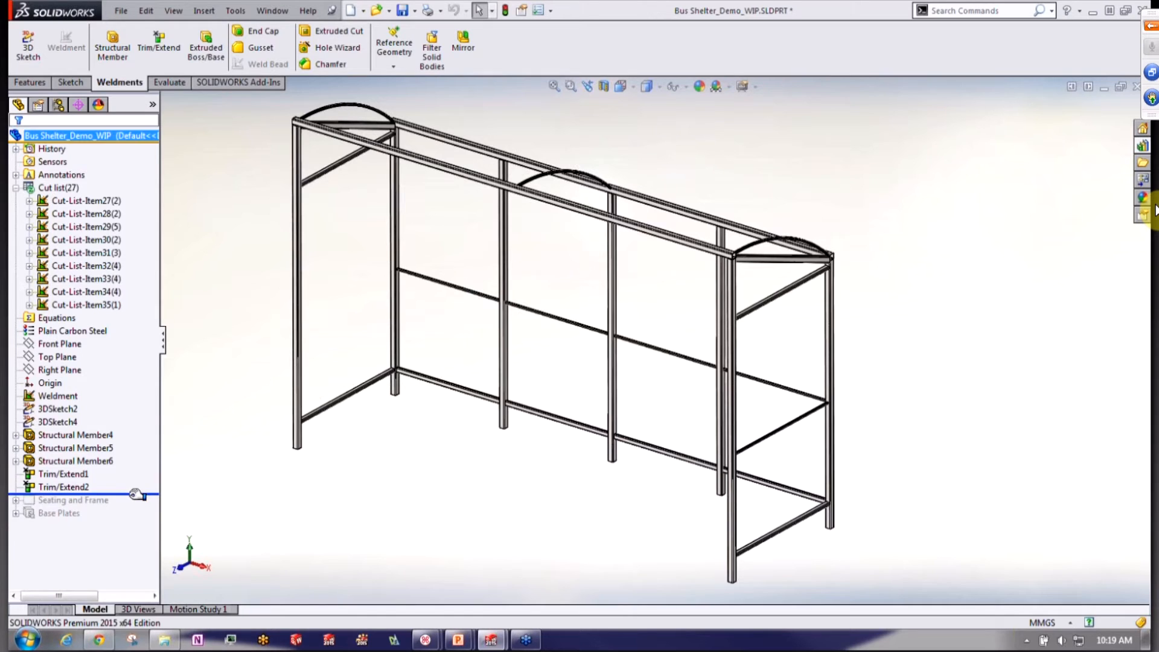
drag(138, 495, 137, 519)
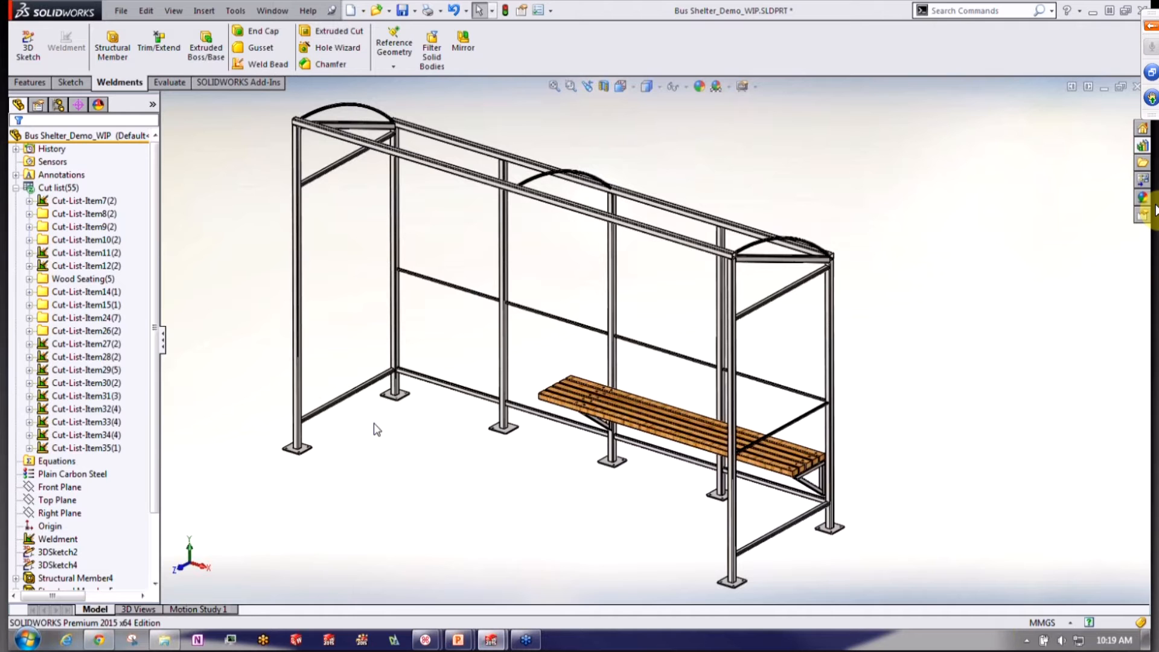
Open the Base Plates extrusion to examine its sketch dimensions and depth, and leave it without changes
scroll(368, 426, down, 5)
scroll(367, 422, down, 5)
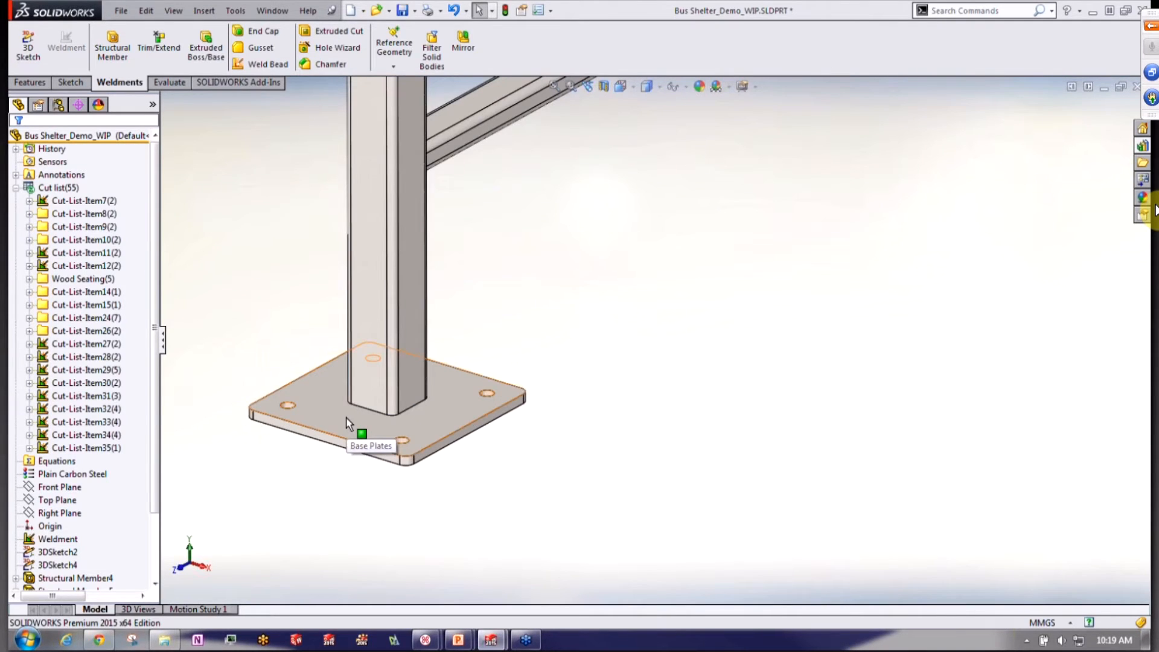
right_click(346, 417)
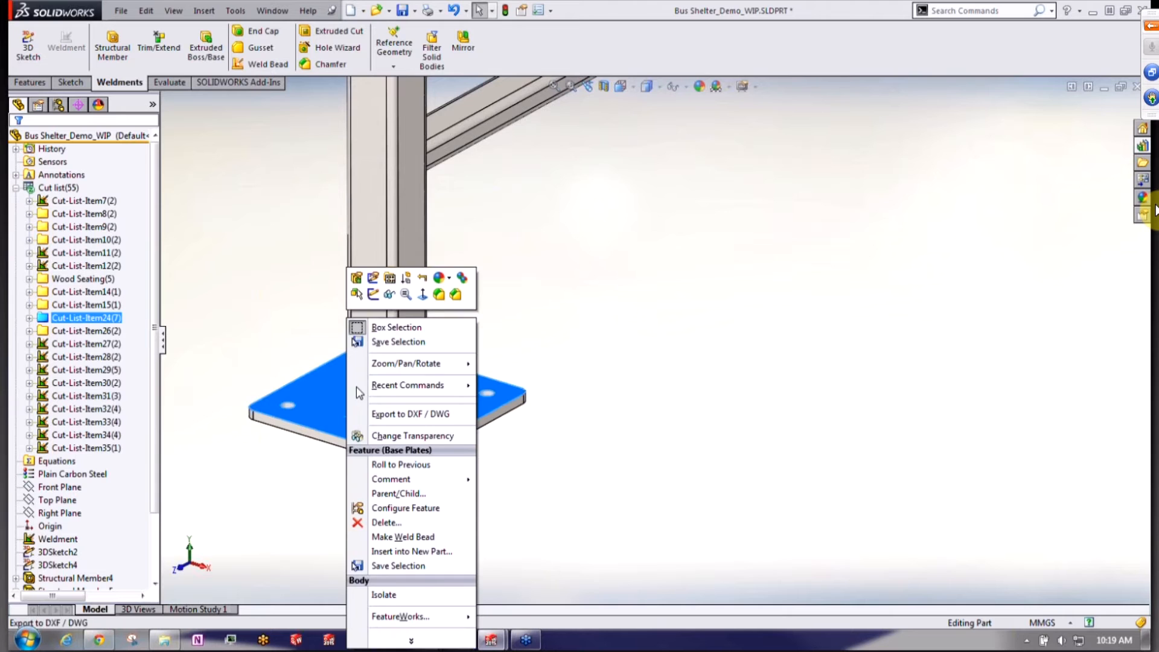
click(358, 278)
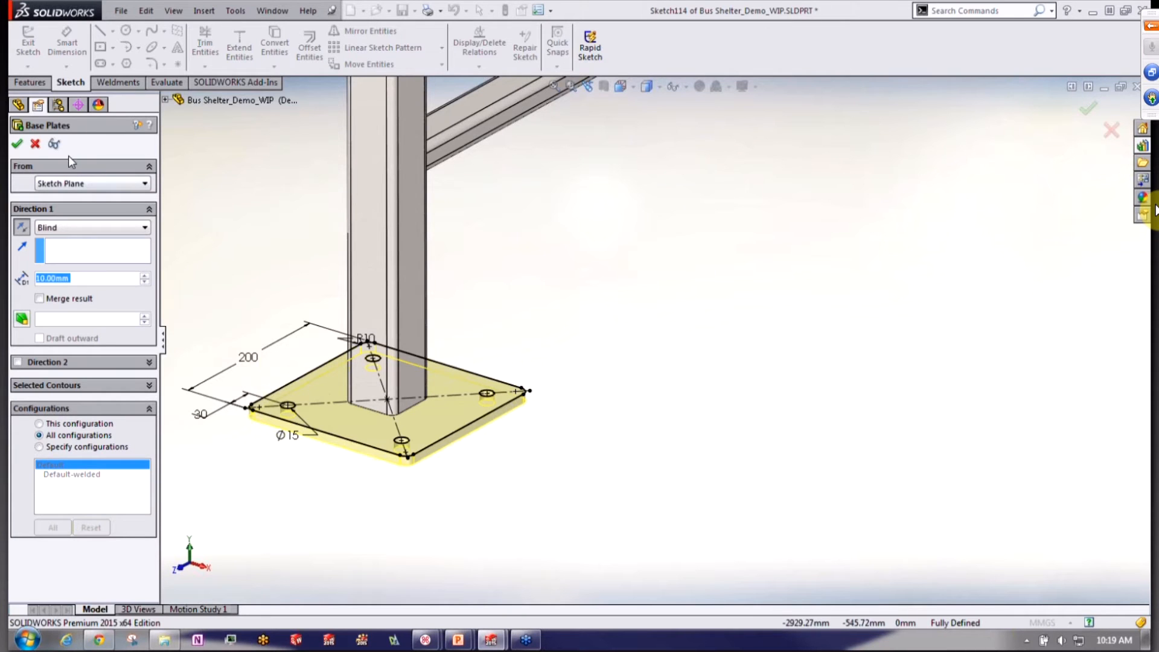
click(37, 145)
click(37, 145)
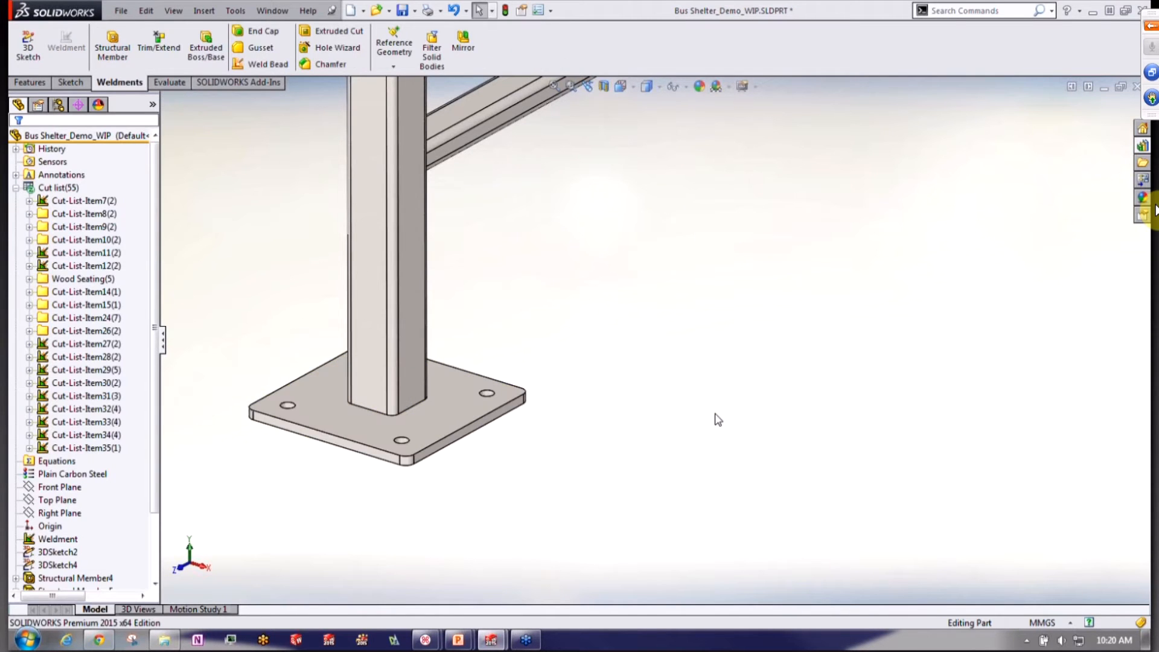
Inspect the lower rail joints at the back corner post and collapse the cut list in the feature tree
scroll(725, 415, up, 2)
scroll(800, 407, up, 4)
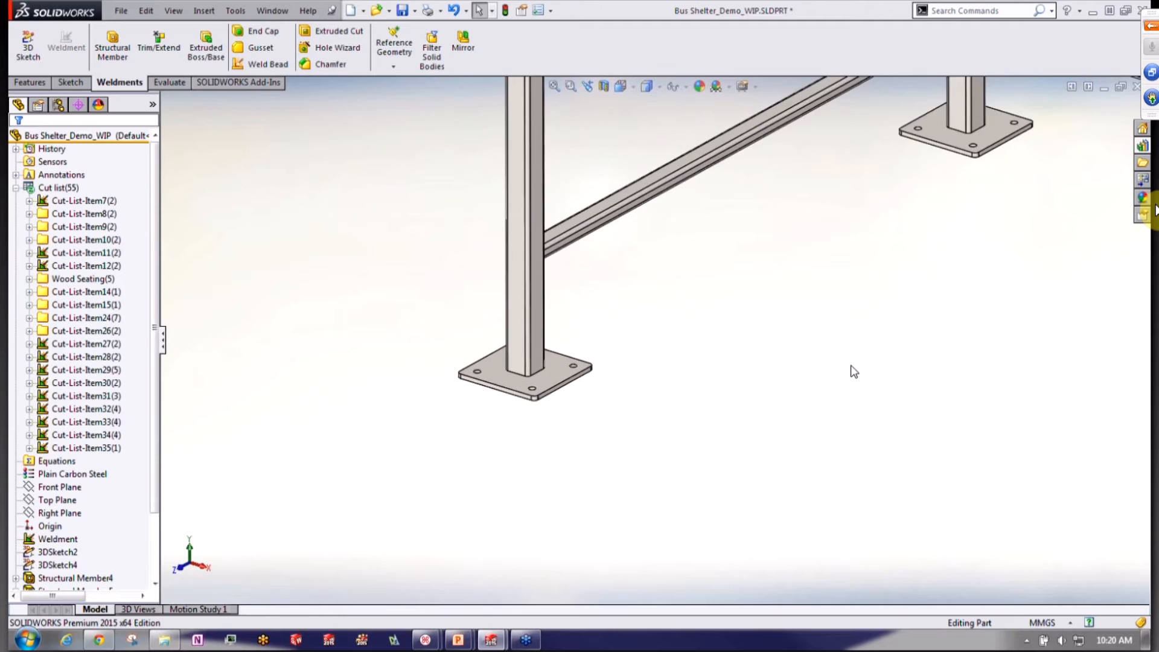
scroll(788, 254, up, 3)
scroll(785, 254, down, 8)
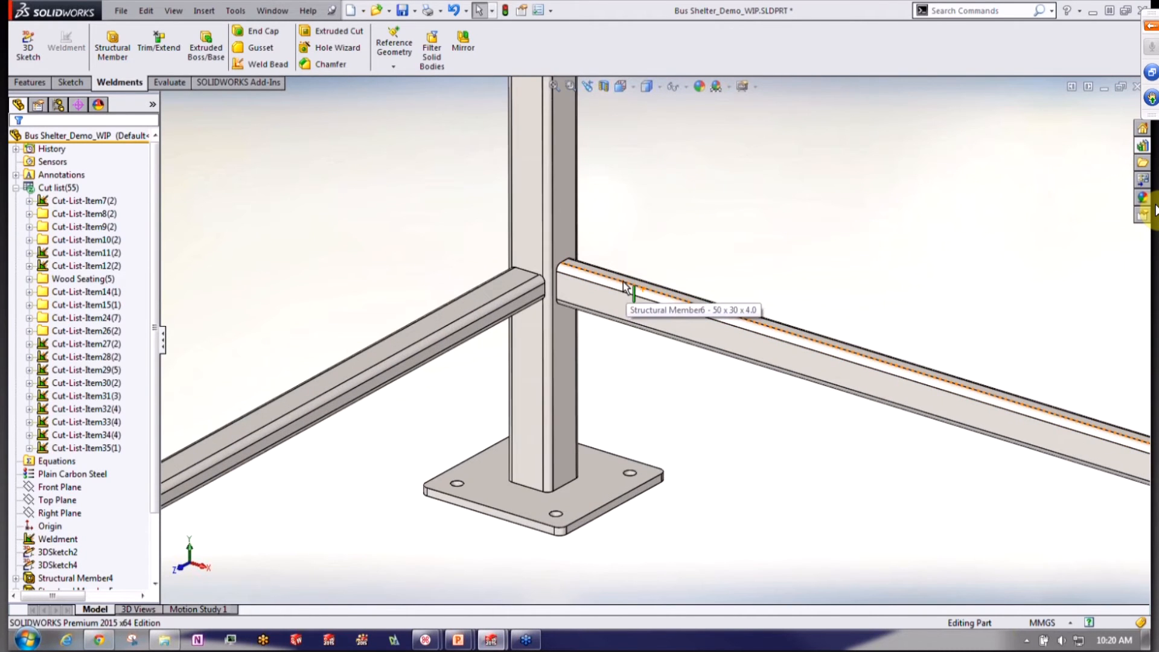
scroll(624, 287, down, 2)
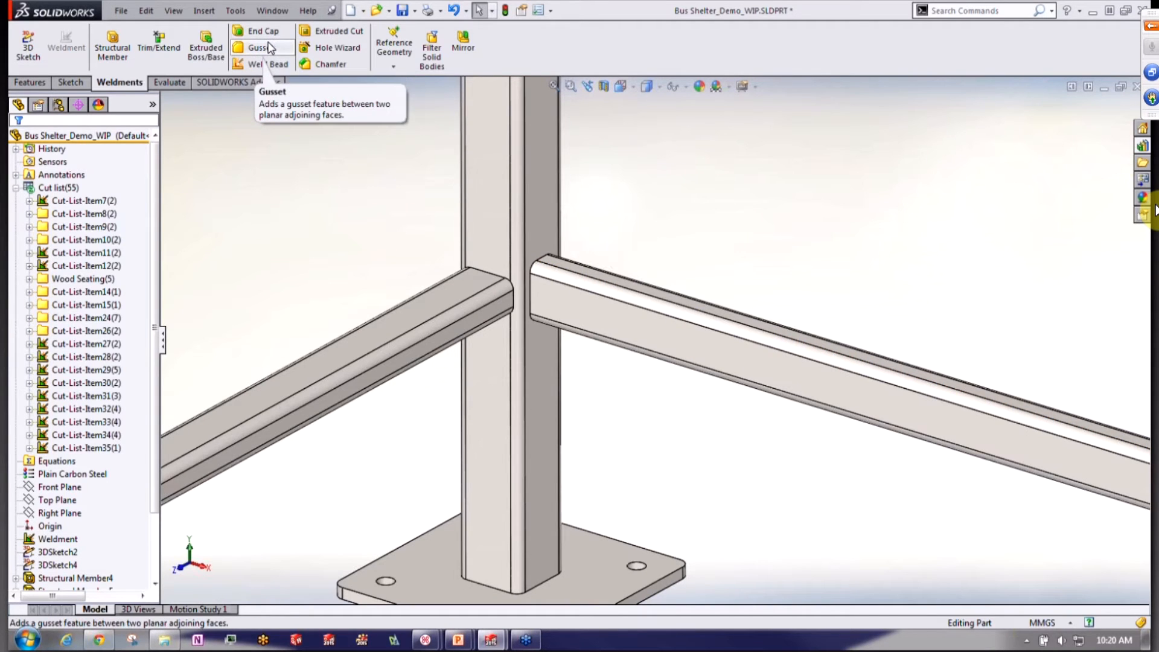
click(16, 188)
click(61, 135)
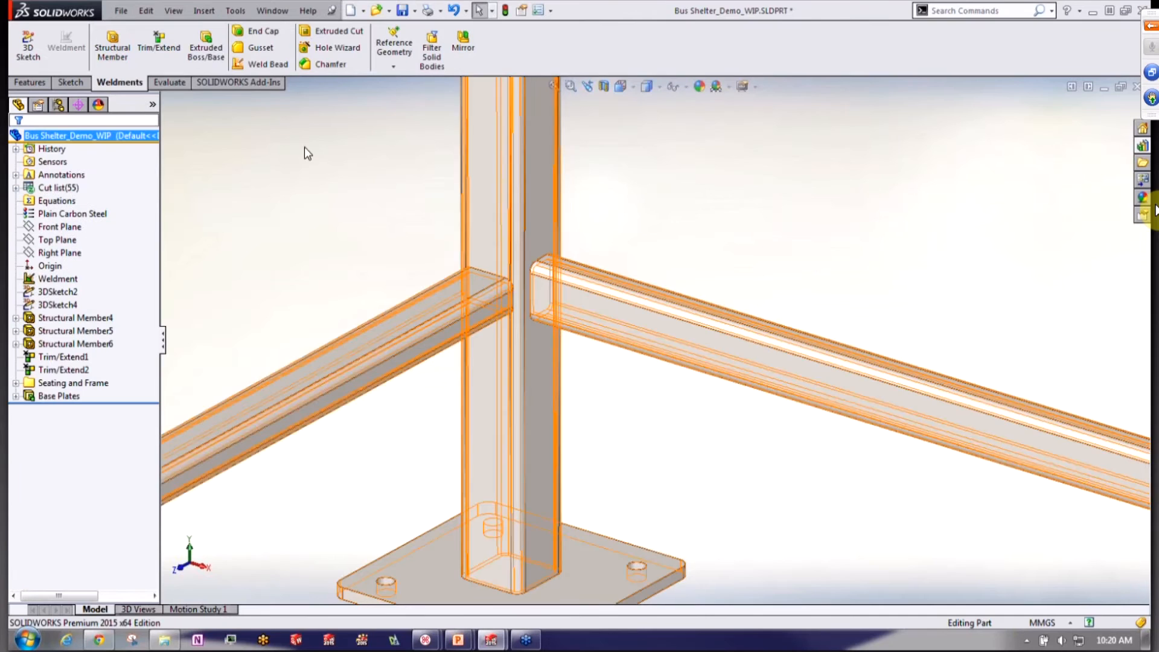
Set up a 3 mm weld bead path between the corner post face and the side rail's upper face, with tangent propagation
click(269, 64)
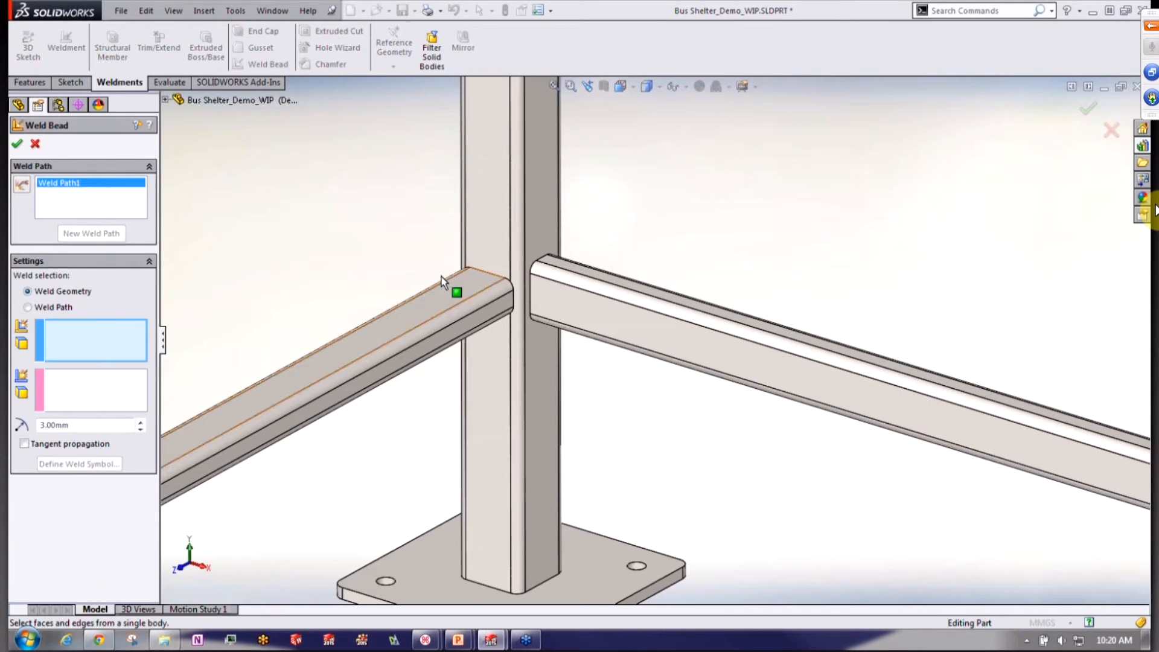
scroll(520, 277, down, 5)
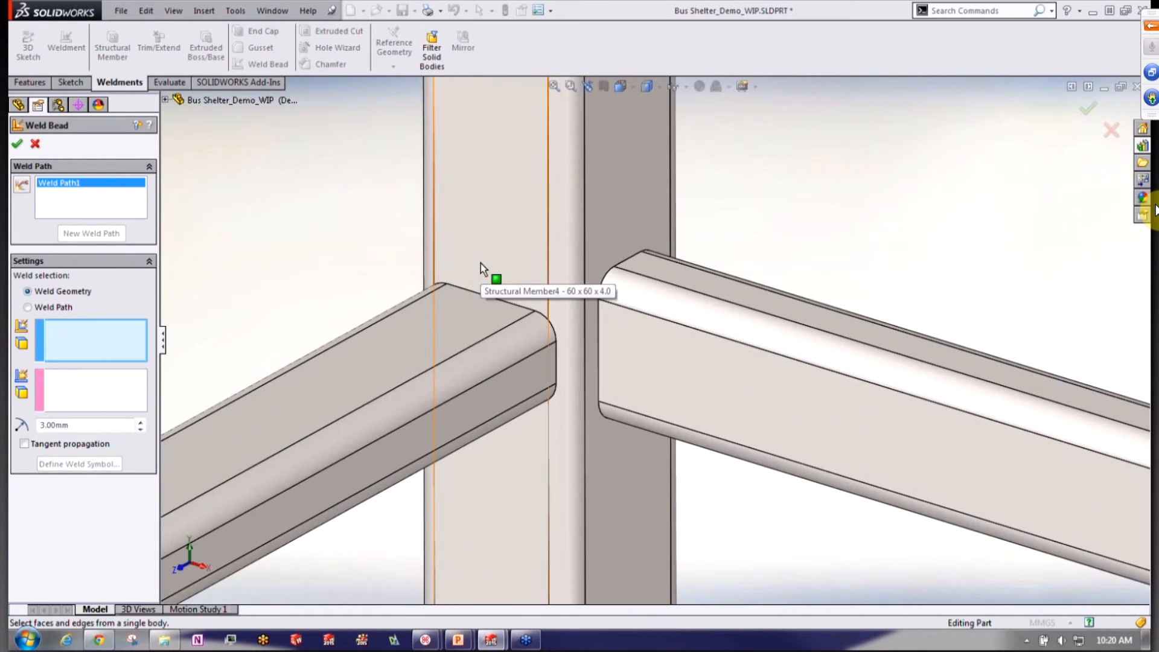
click(477, 273)
click(137, 401)
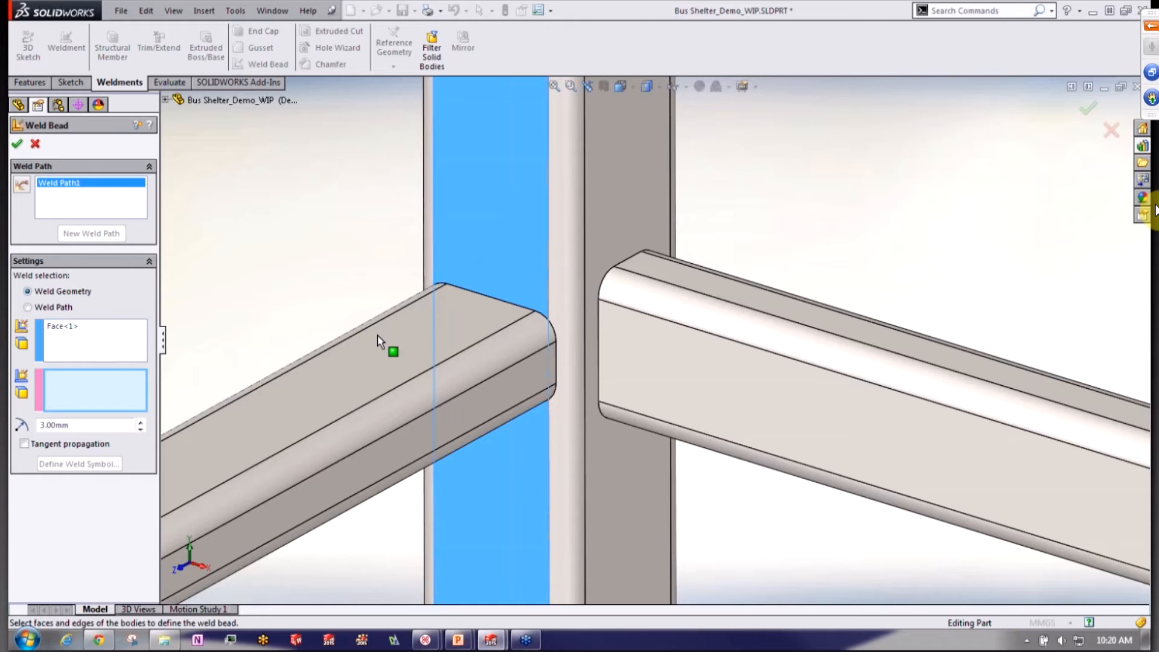
click(454, 328)
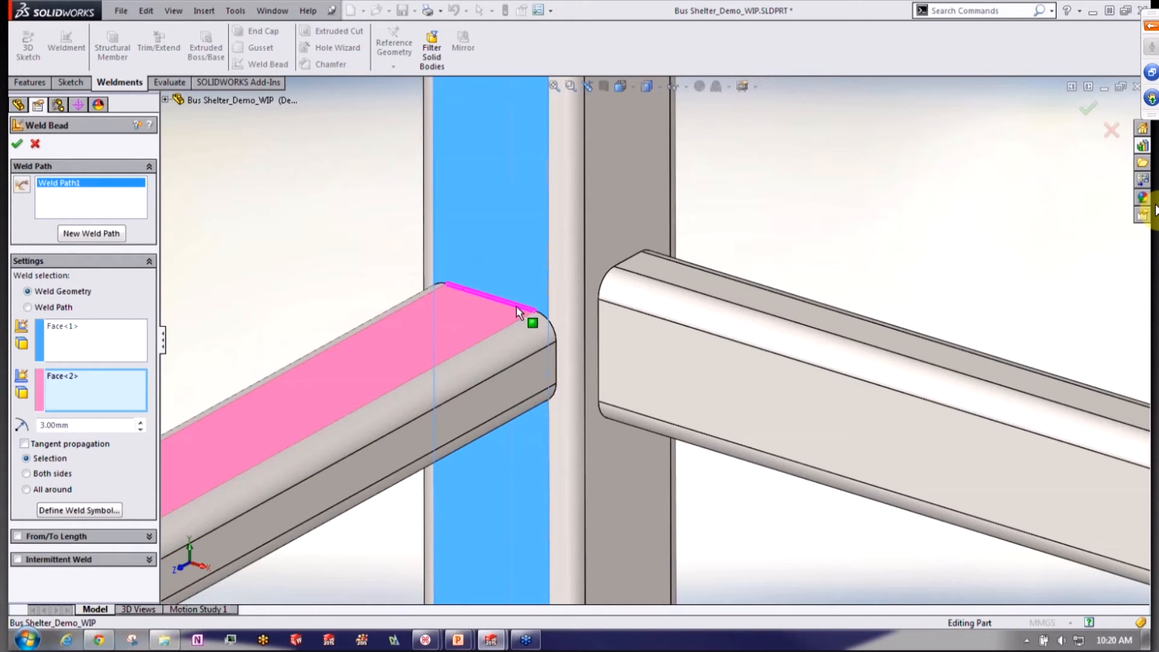
click(72, 445)
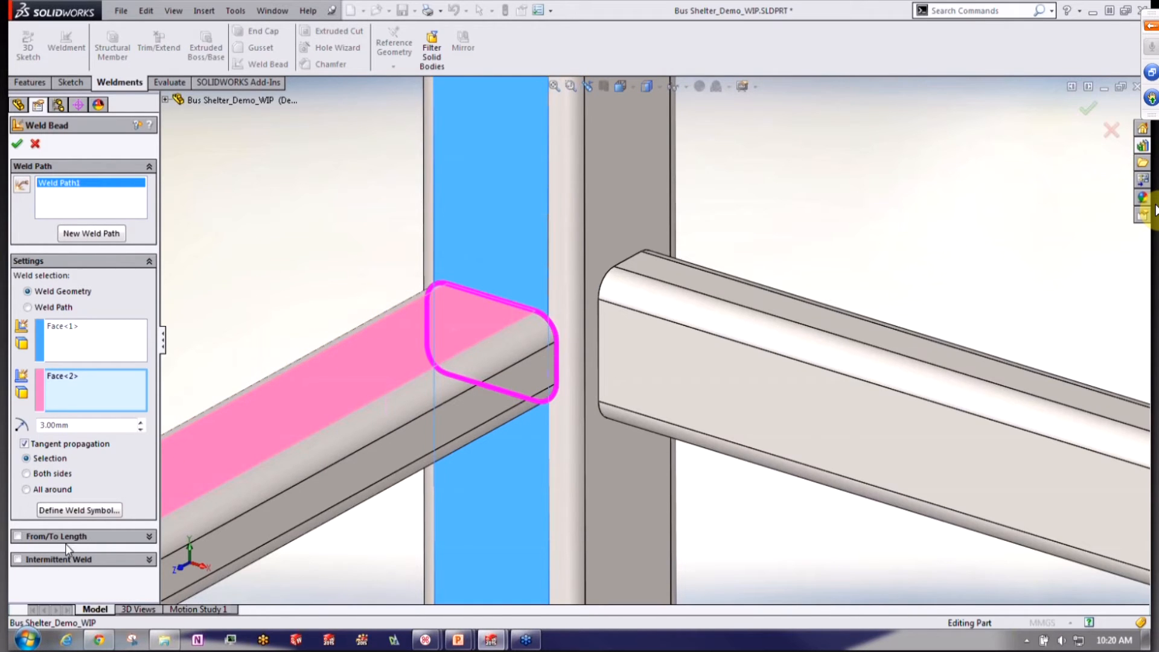
Try an intermittent weld and a From/To length with a 40 mm start point on the weld path, and switch both off
click(19, 560)
scroll(150, 490, down, 3)
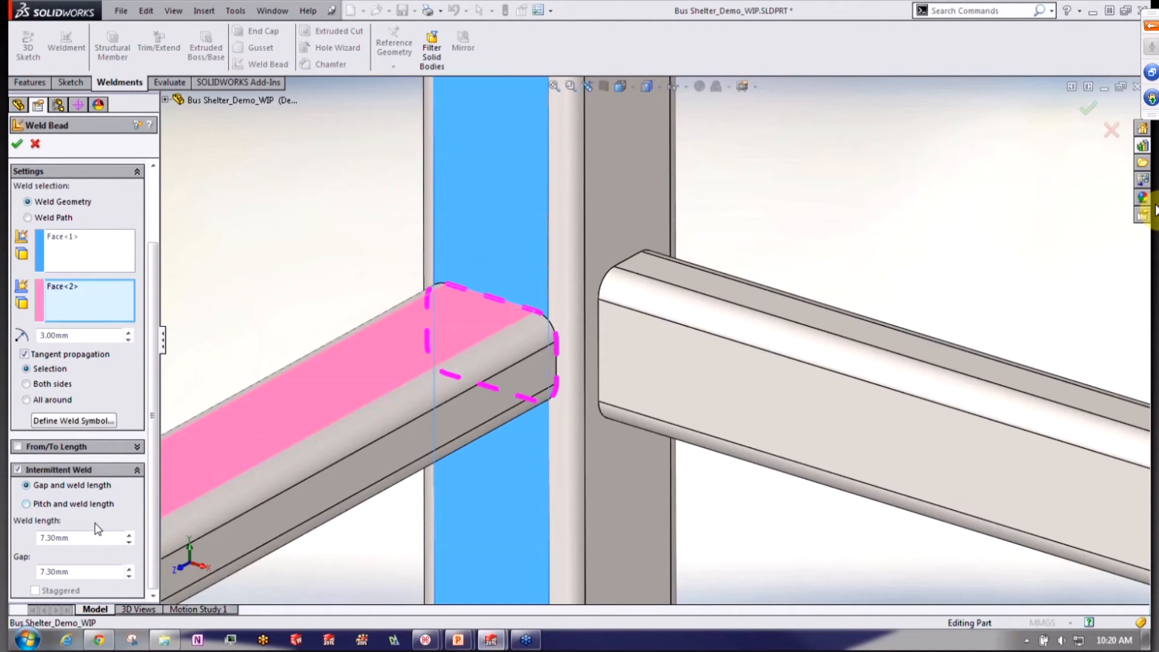
click(19, 471)
click(51, 537)
click(129, 566)
click(129, 566)
click(128, 566)
click(129, 567)
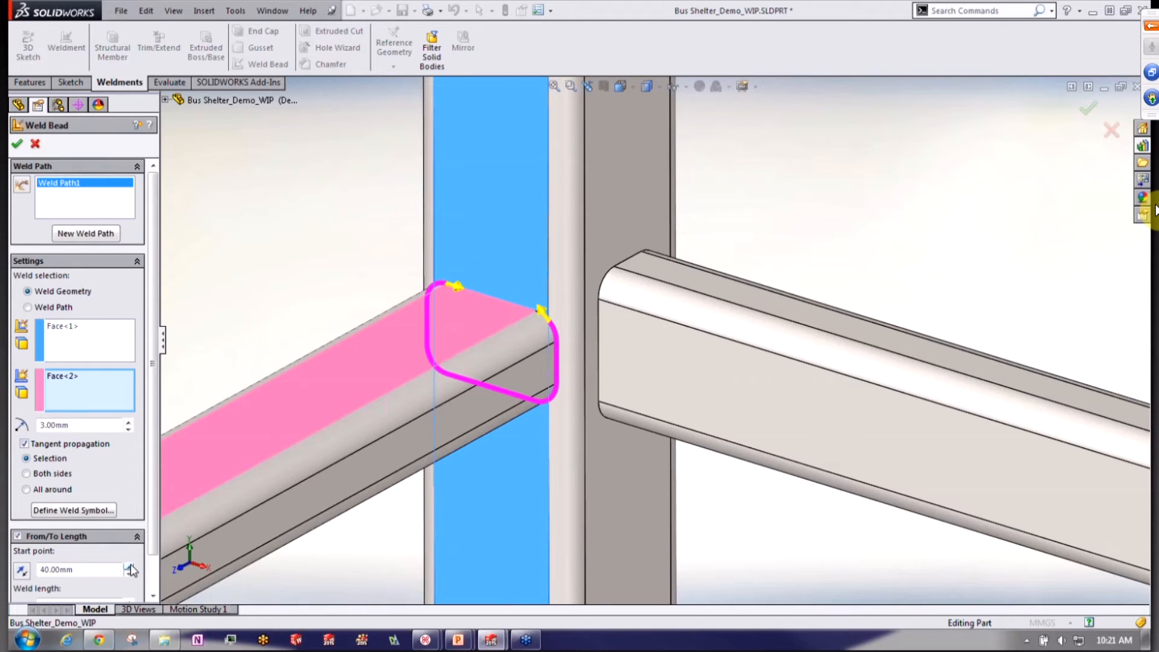
click(17, 537)
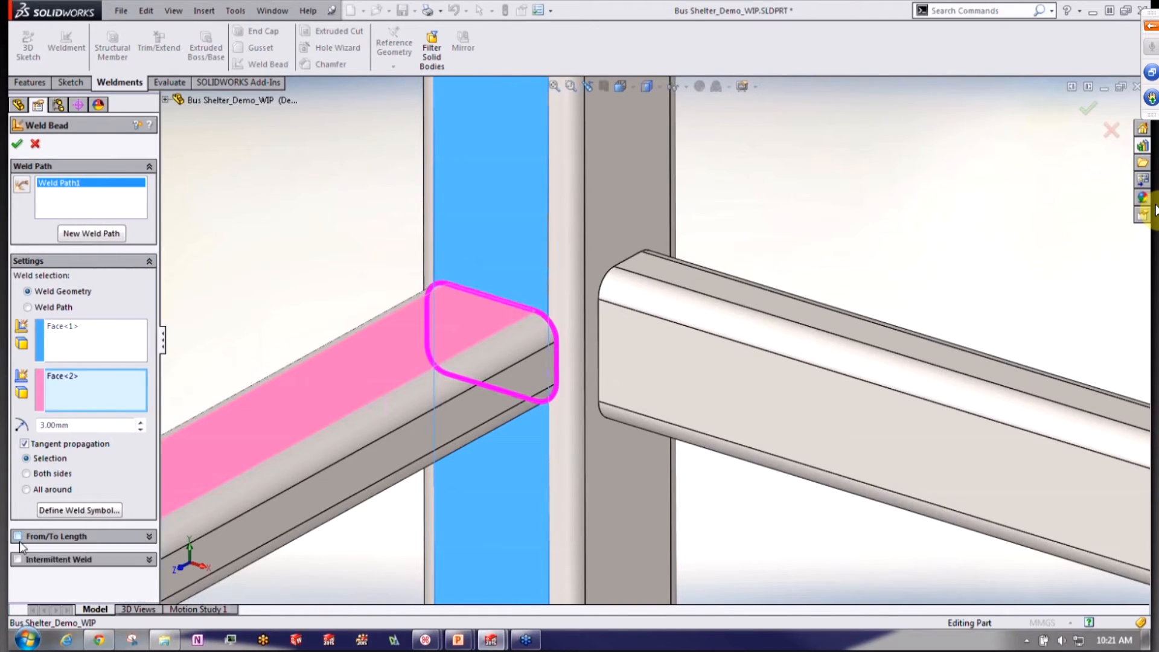
Review the ANSI weld symbol choices for the bead, accept the symbol definition and create the weld bead
click(89, 509)
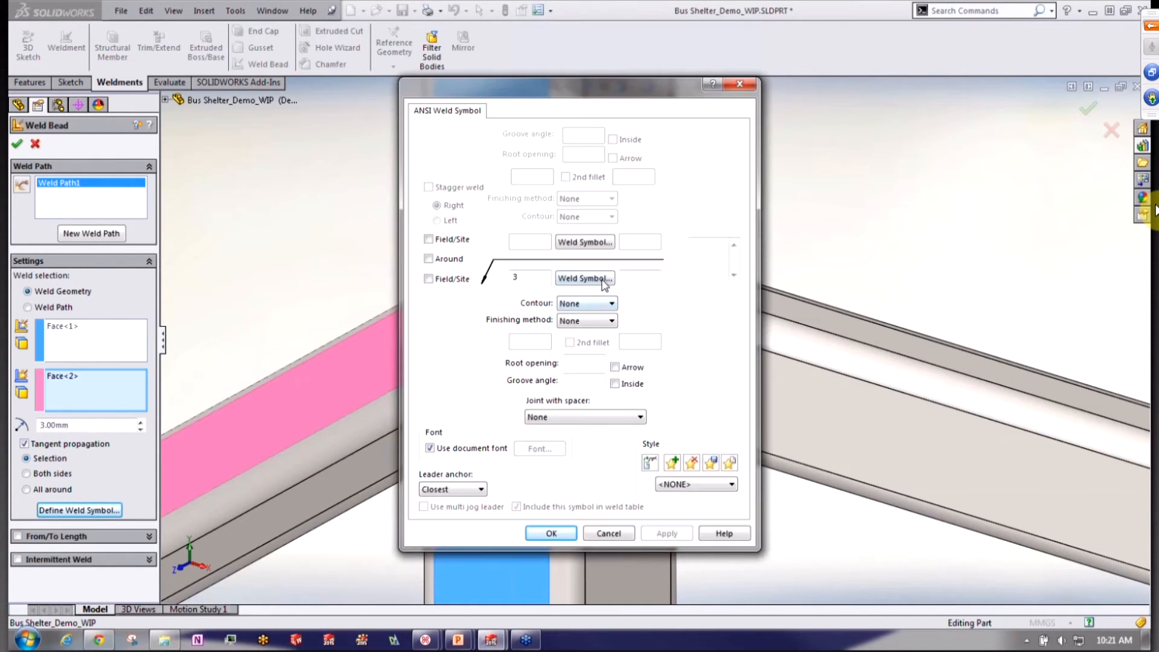
click(607, 279)
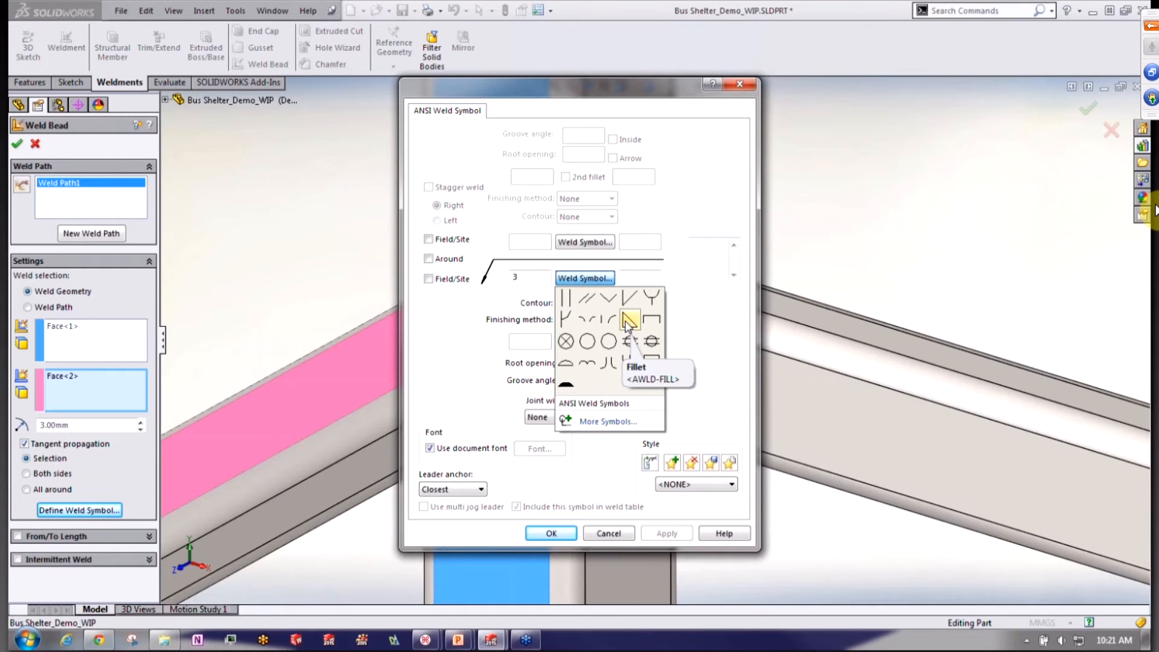
click(710, 321)
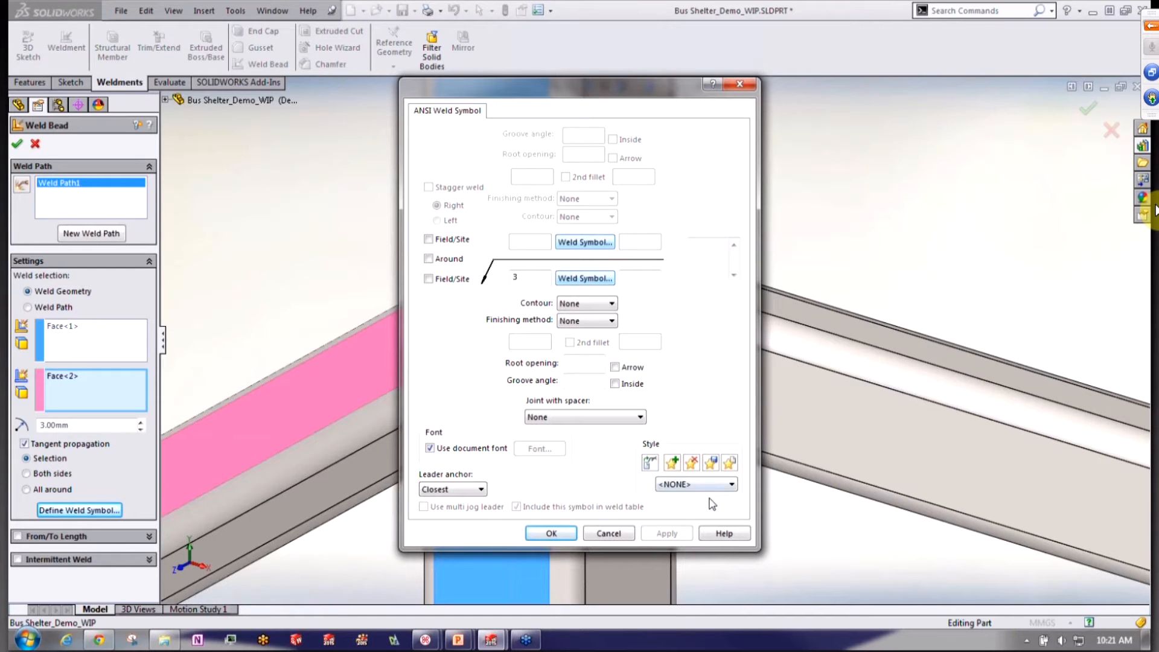
click(550, 534)
click(18, 145)
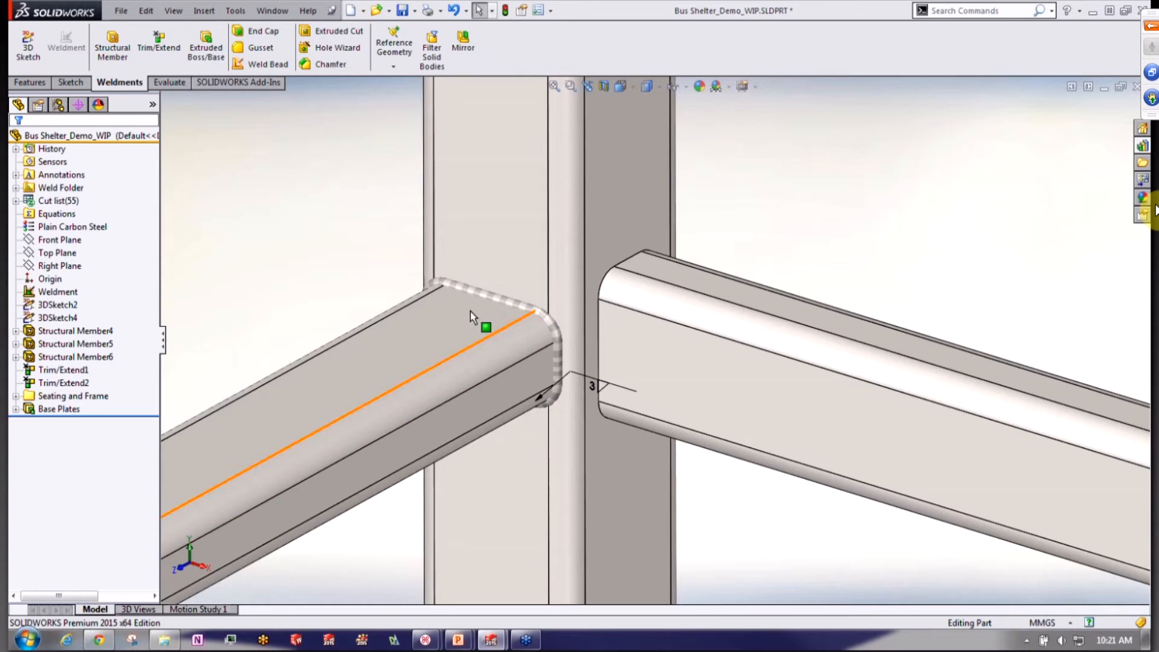
Start another weld bead with smart weld selection and trace the back rail's joint on the corner post, with tangent propagation
middle_drag(358, 279, 360, 305)
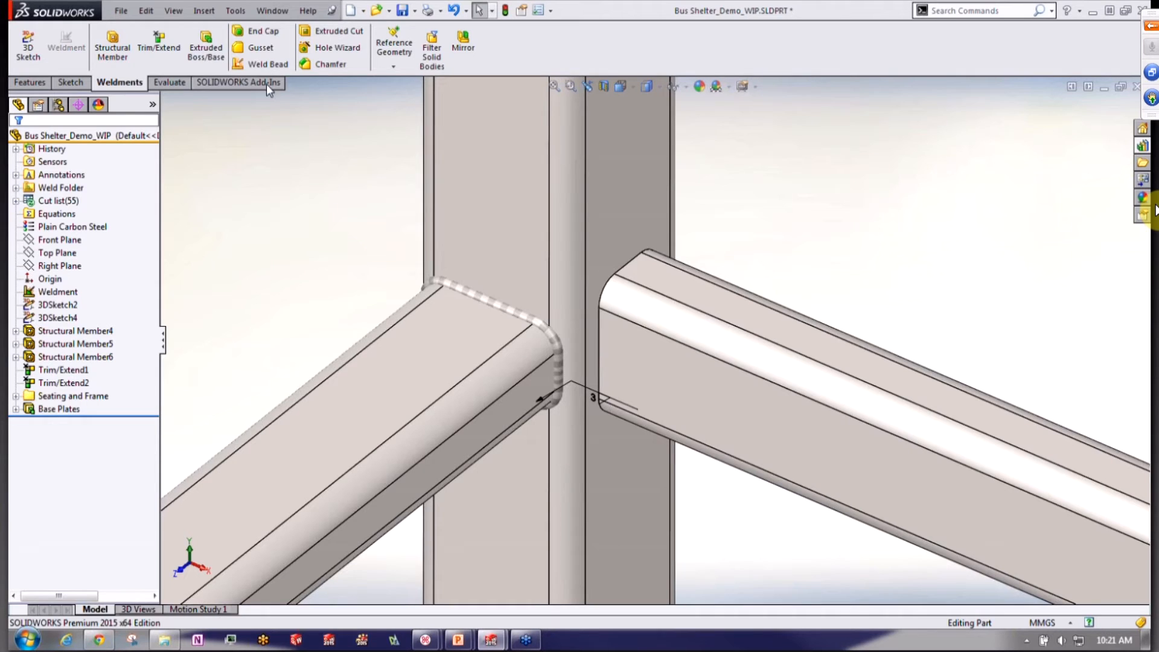
click(270, 69)
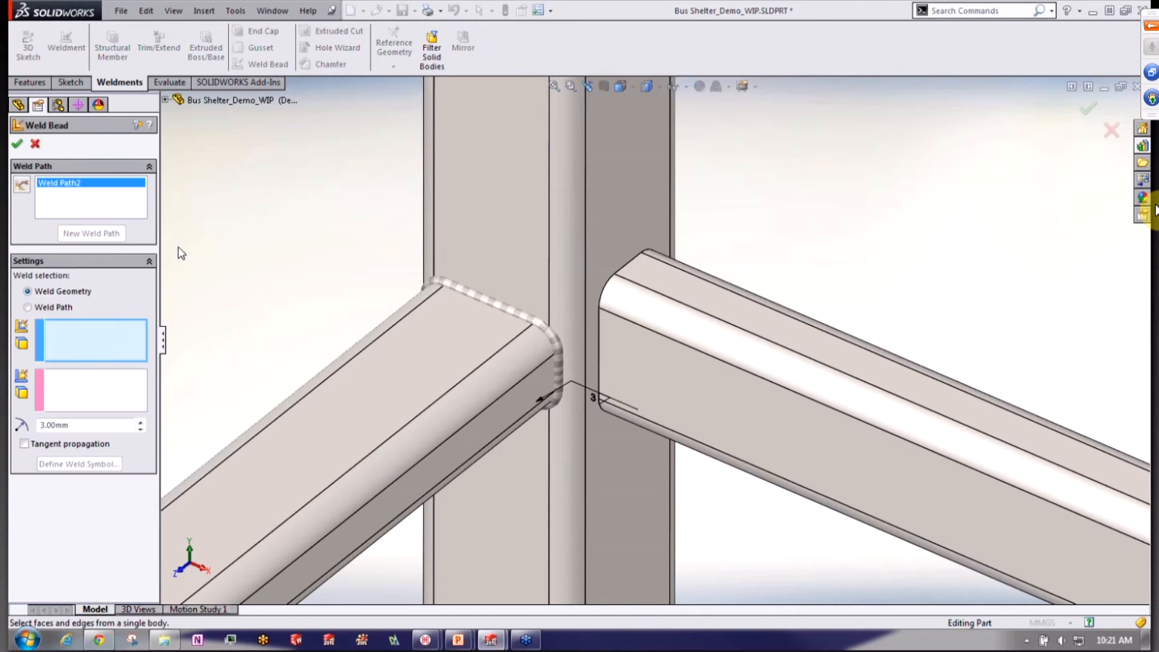
click(22, 184)
mouse_move(617, 223)
mouse_down()
mouse_move(639, 354)
mouse_move(617, 463)
mouse_up()
click(89, 446)
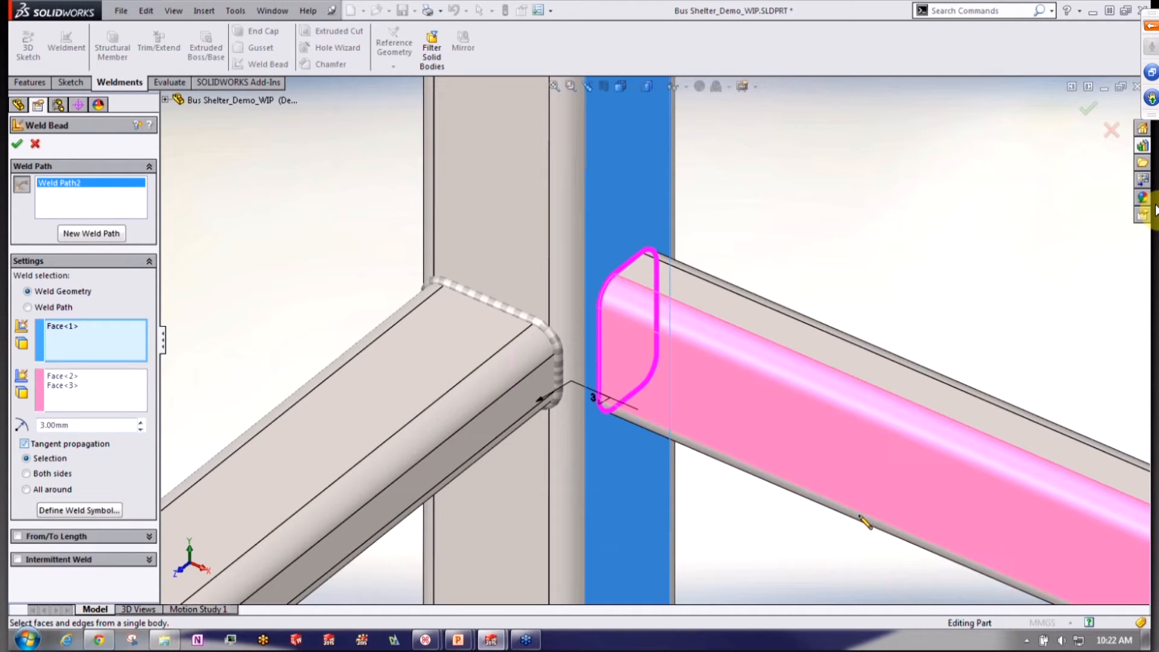
Trace additional smart weld paths where the lower back rails meet the next post along the back
scroll(960, 508, up, 5)
scroll(1002, 507, up, 5)
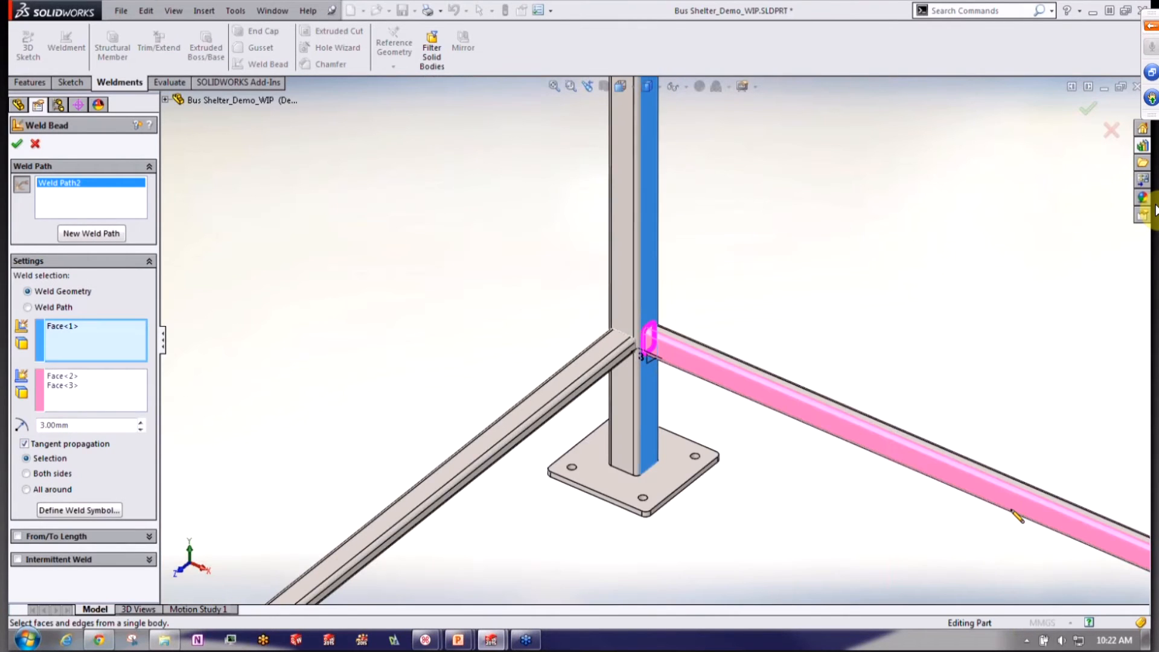
scroll(1016, 509, down, 6)
drag(870, 364, 894, 468)
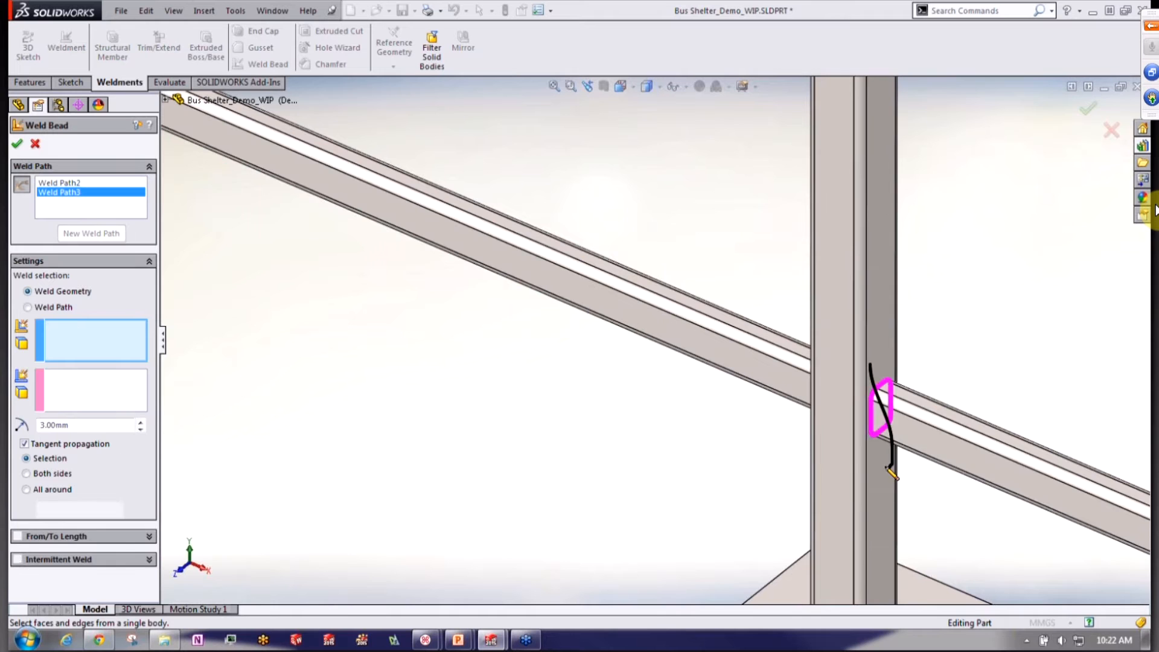
middle_drag(856, 459, 914, 475)
drag(850, 348, 811, 428)
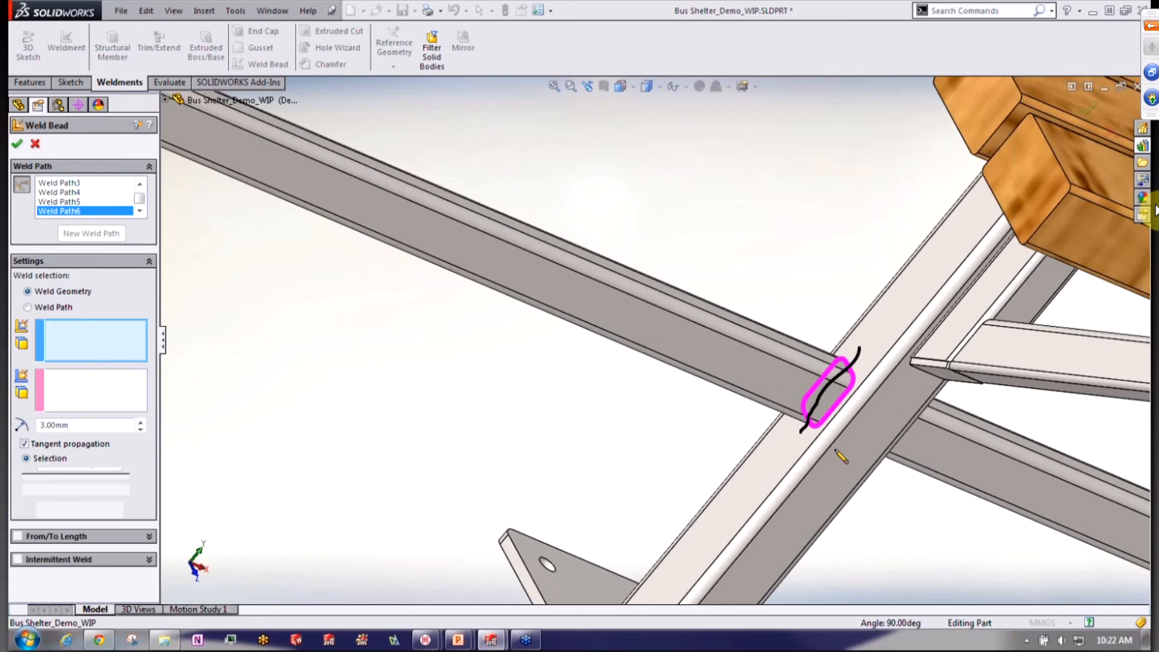
drag(841, 456, 924, 533)
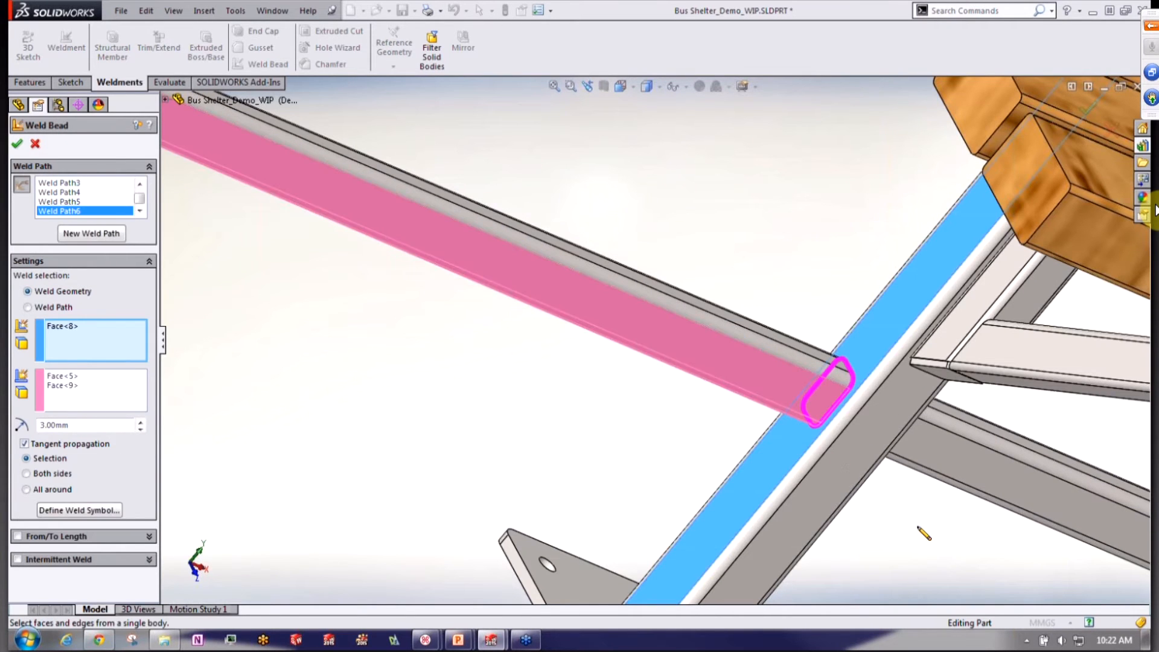
Trace smart weld paths around the lower back rail joints on the remaining intermediate posts beneath the bench
middle_drag(919, 527, 904, 517)
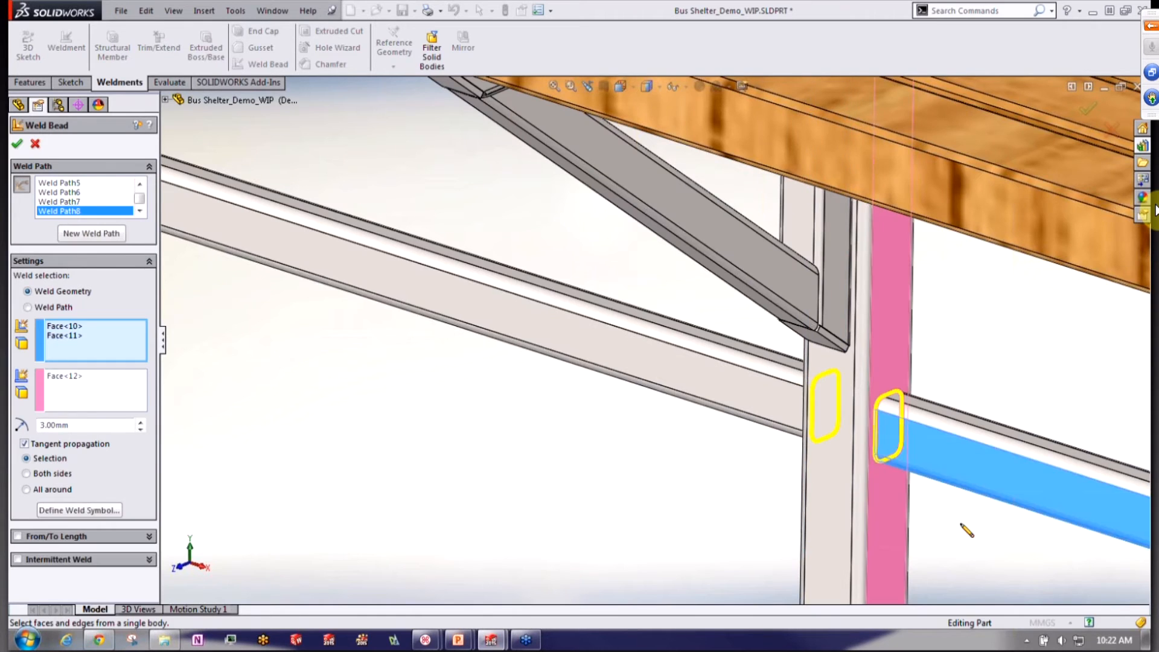
scroll(965, 530, up, 1)
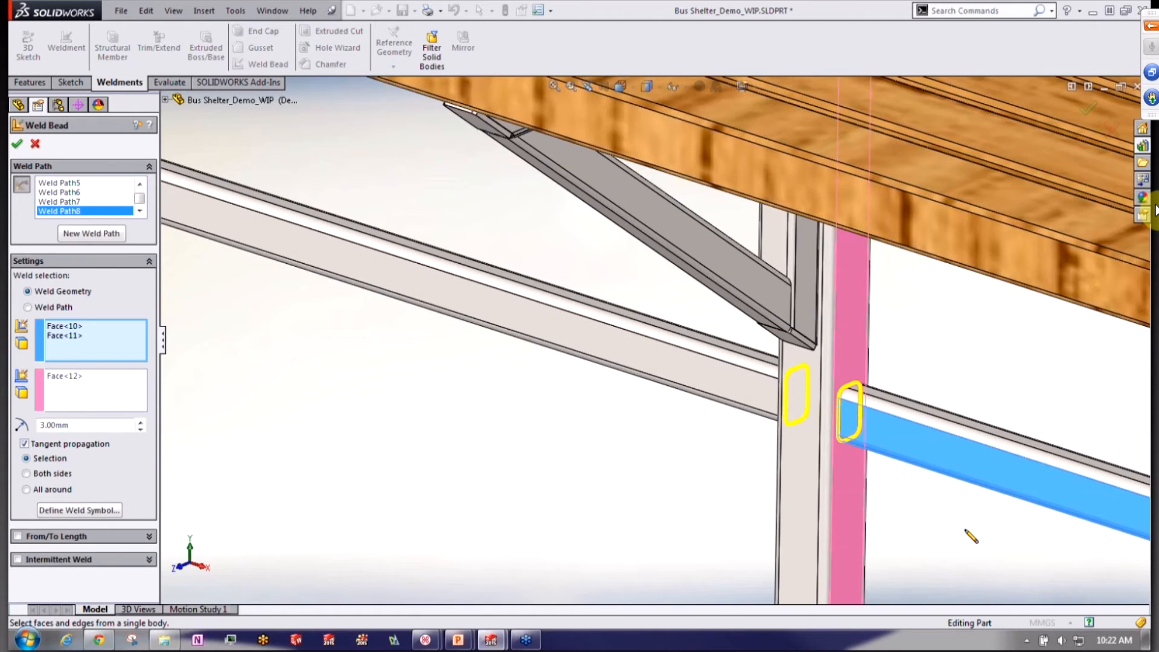
scroll(971, 536, up, 2)
scroll(973, 531, up, 3)
middle_drag(1022, 509, 861, 401)
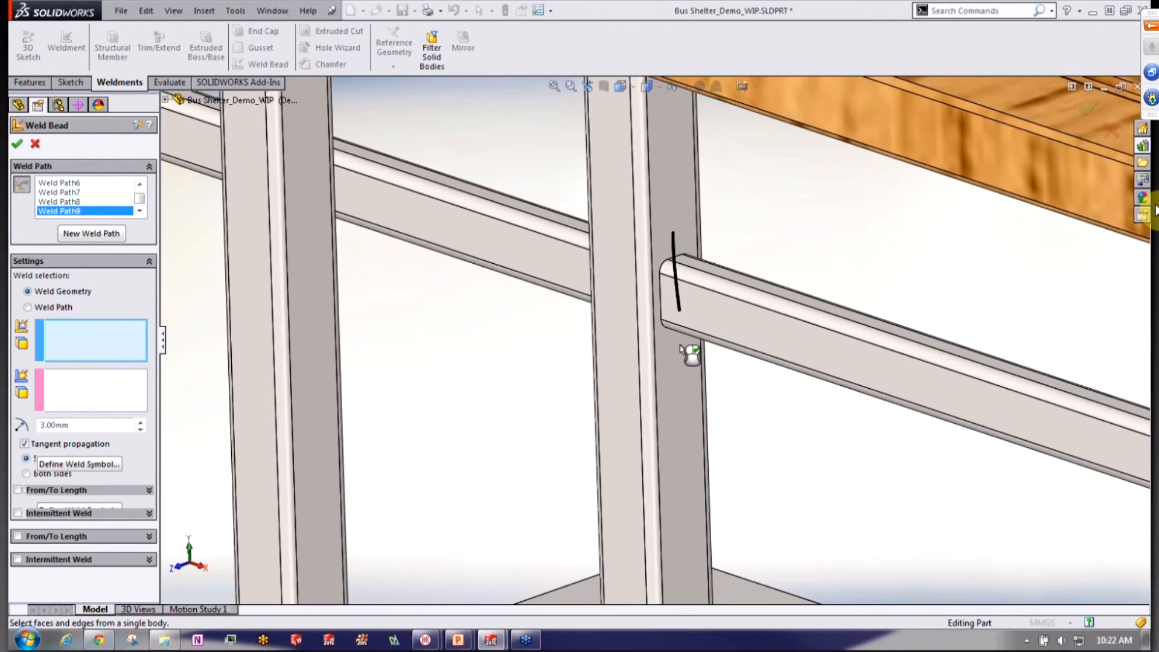
drag(681, 349, 682, 354)
mouse_move(581, 378)
middle_down()
mouse_move(610, 352)
mouse_move(648, 353)
middle_up()
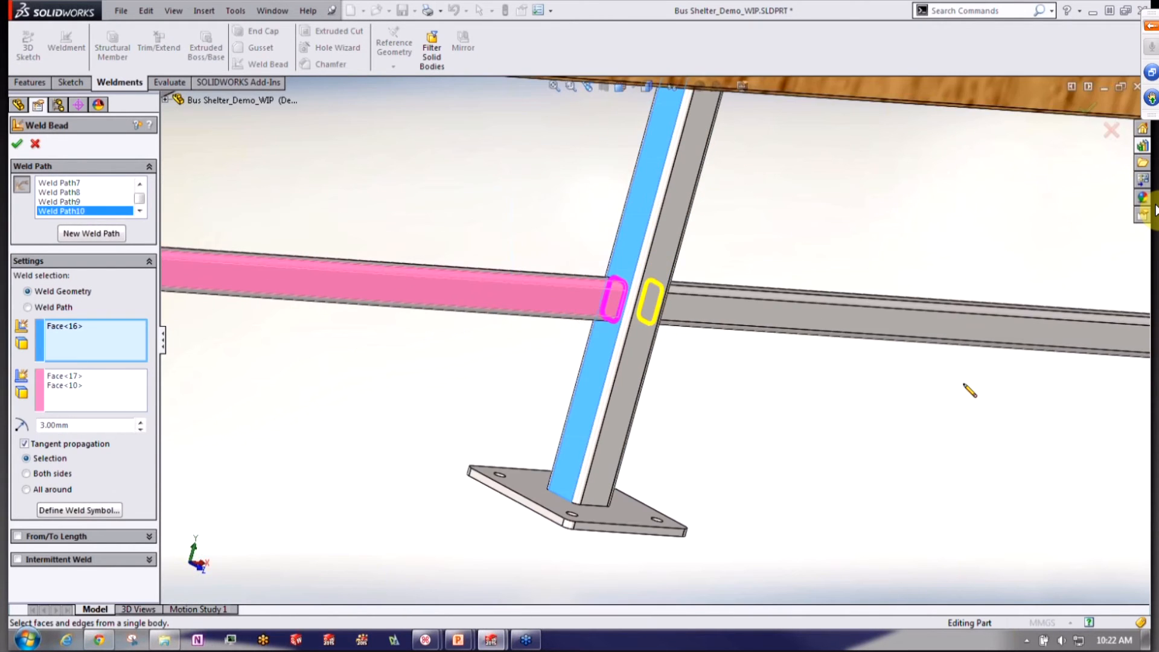
Trace smart weld paths for the back and side rail joints at the far corner post, and create the weld beads
scroll(965, 388, up, 2)
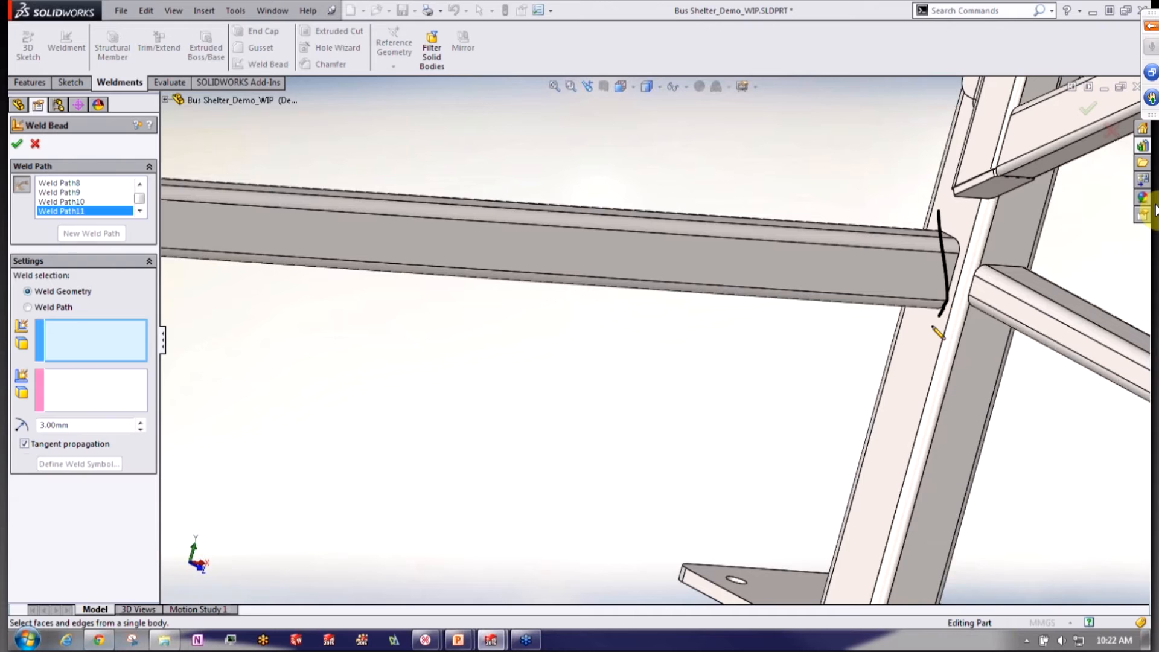
click(934, 332)
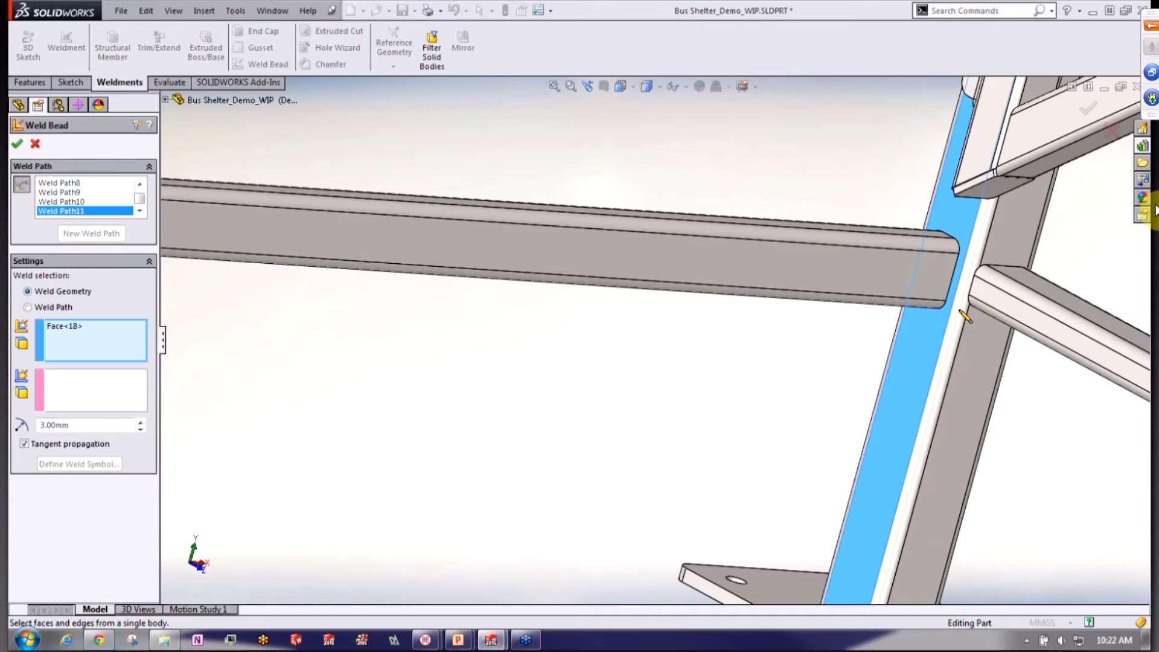
drag(949, 217, 930, 328)
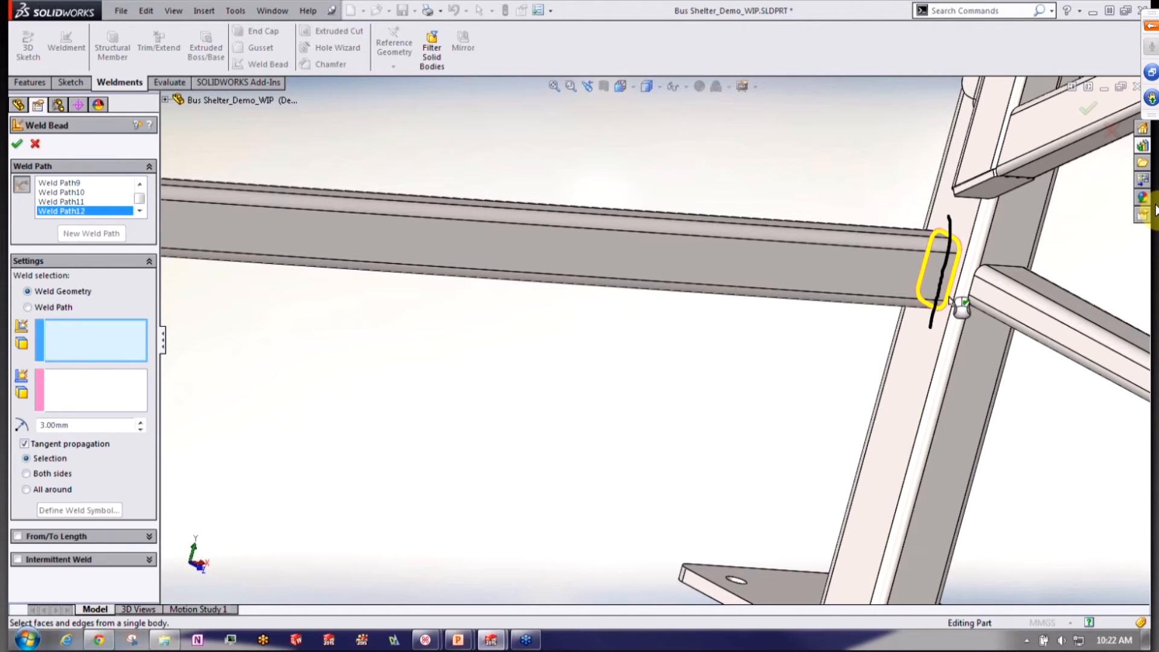
drag(1008, 234, 994, 324)
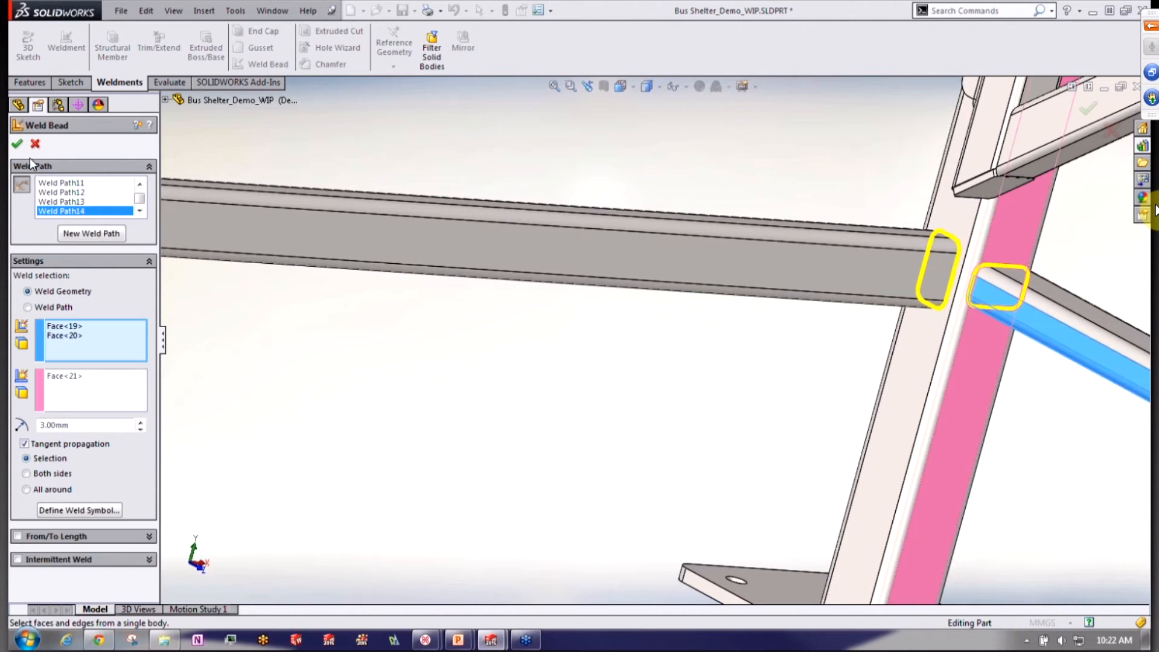
click(17, 144)
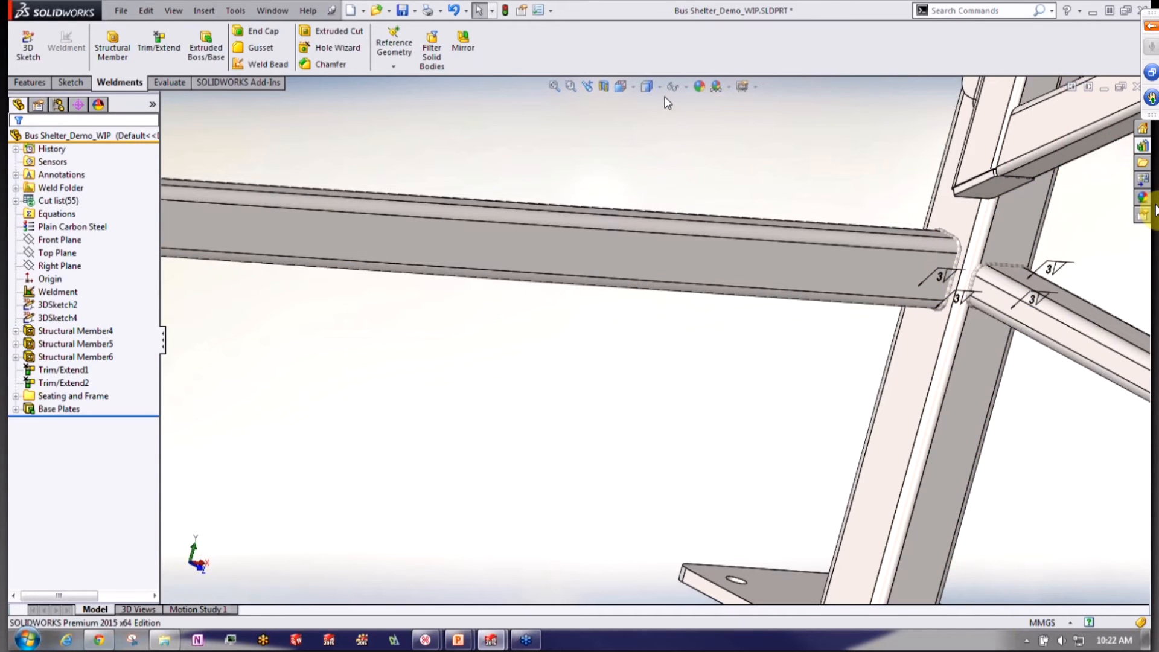
Turn off the display of all annotations to hide the weld symbols on the model
click(682, 85)
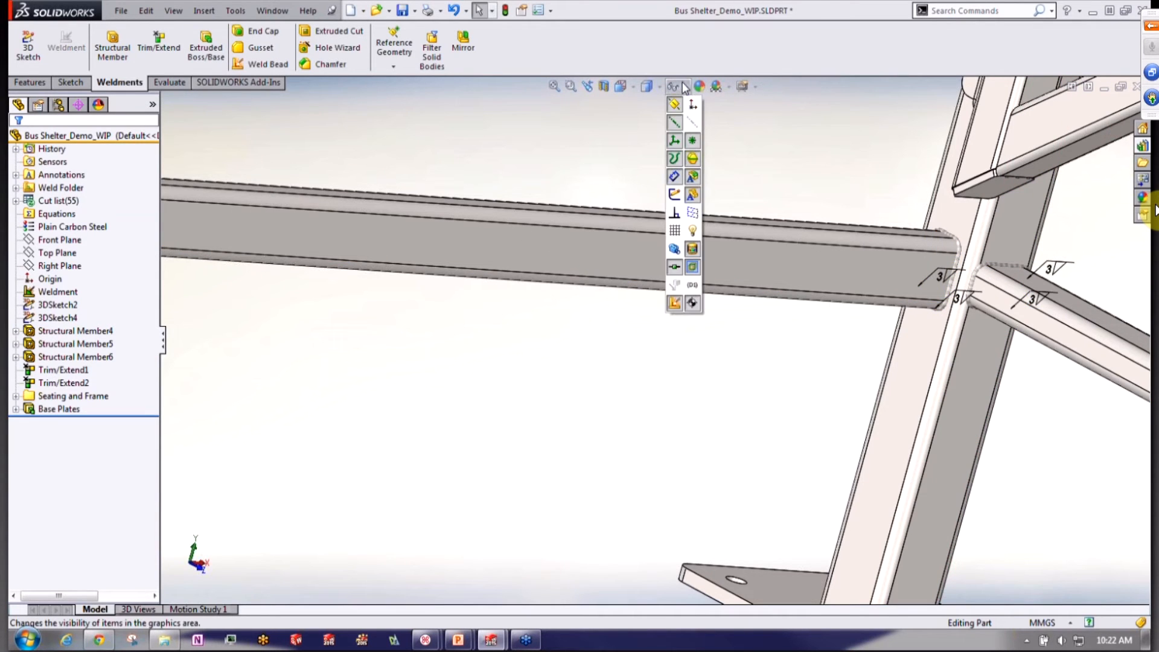
click(693, 179)
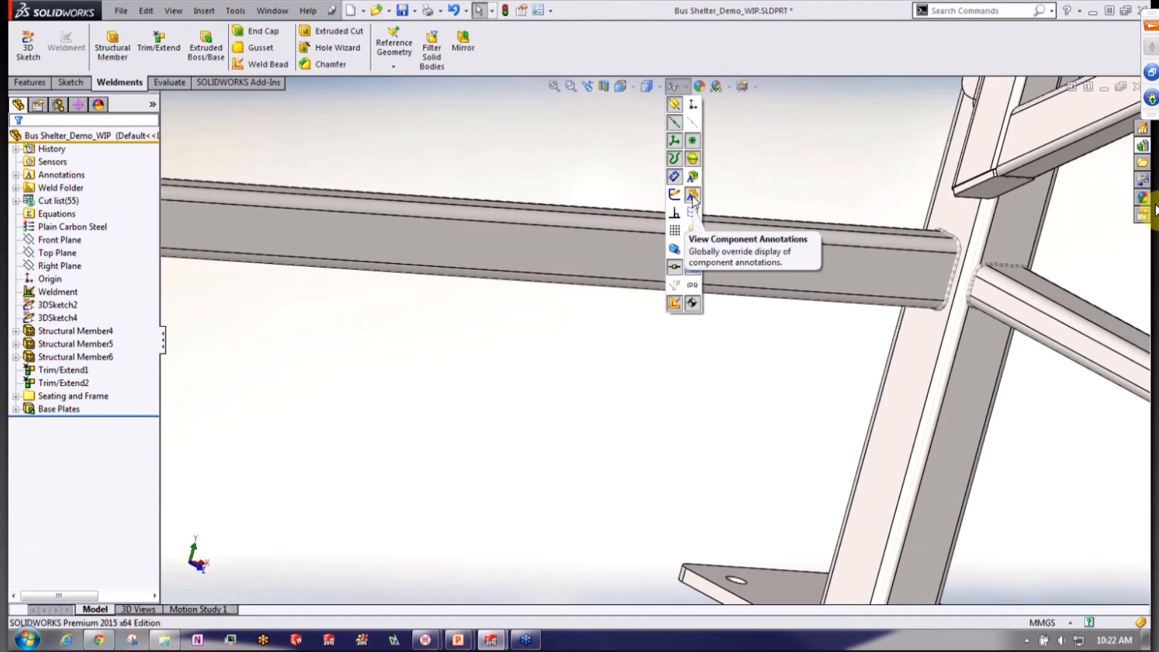
scroll(435, 311, up, 5)
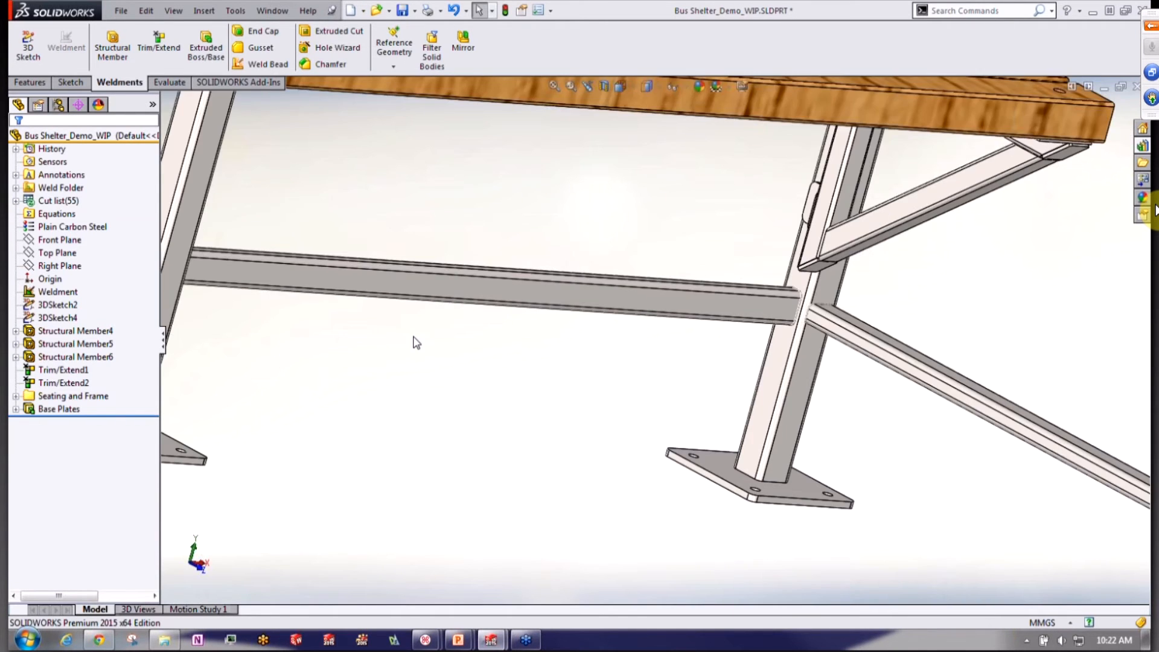
scroll(415, 345, up, 2)
Expand the Weld Folder and open the properties of the 3mm Fillet Weld group to examine its mass, cost and time settings
click(15, 188)
click(67, 200)
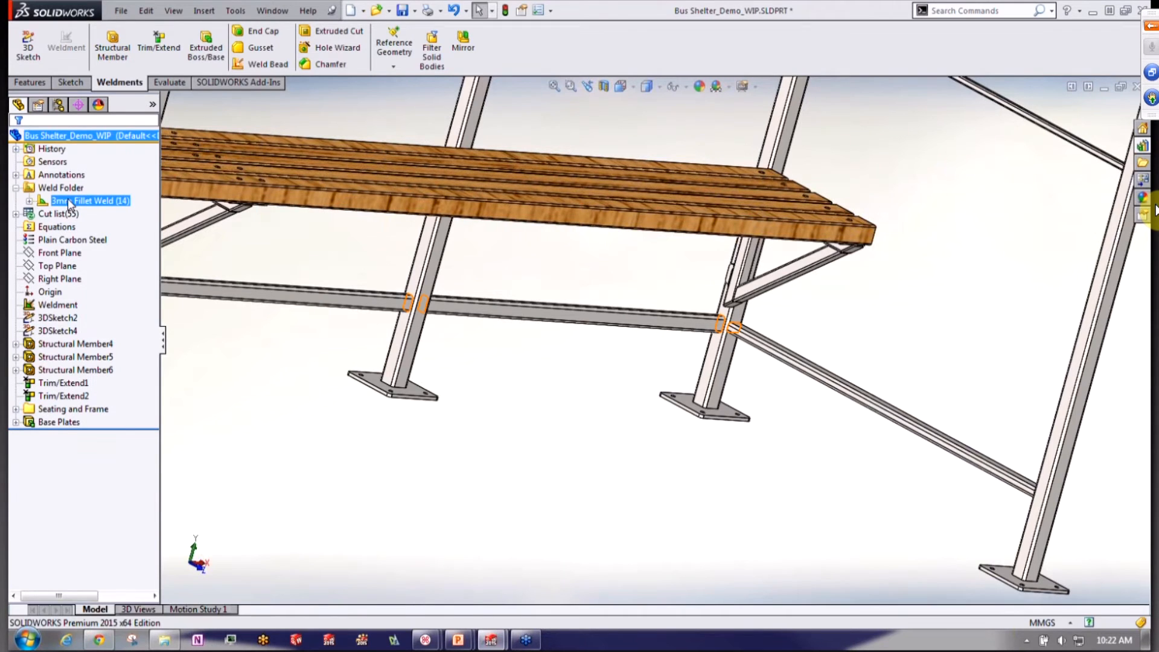
right_click(76, 204)
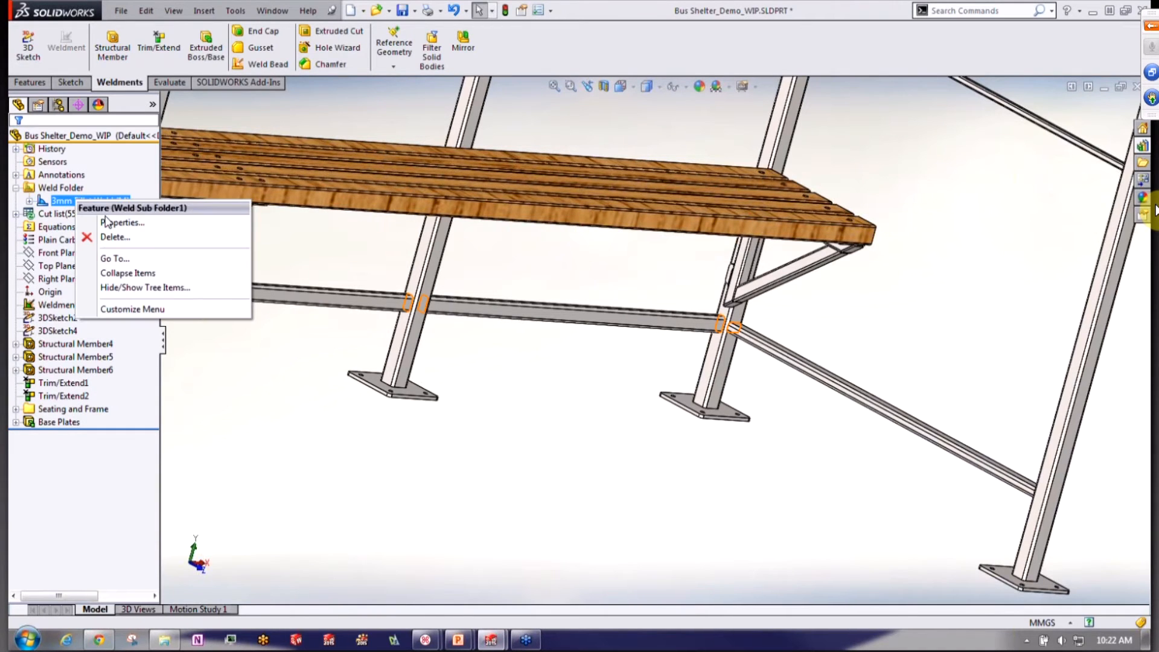
click(112, 223)
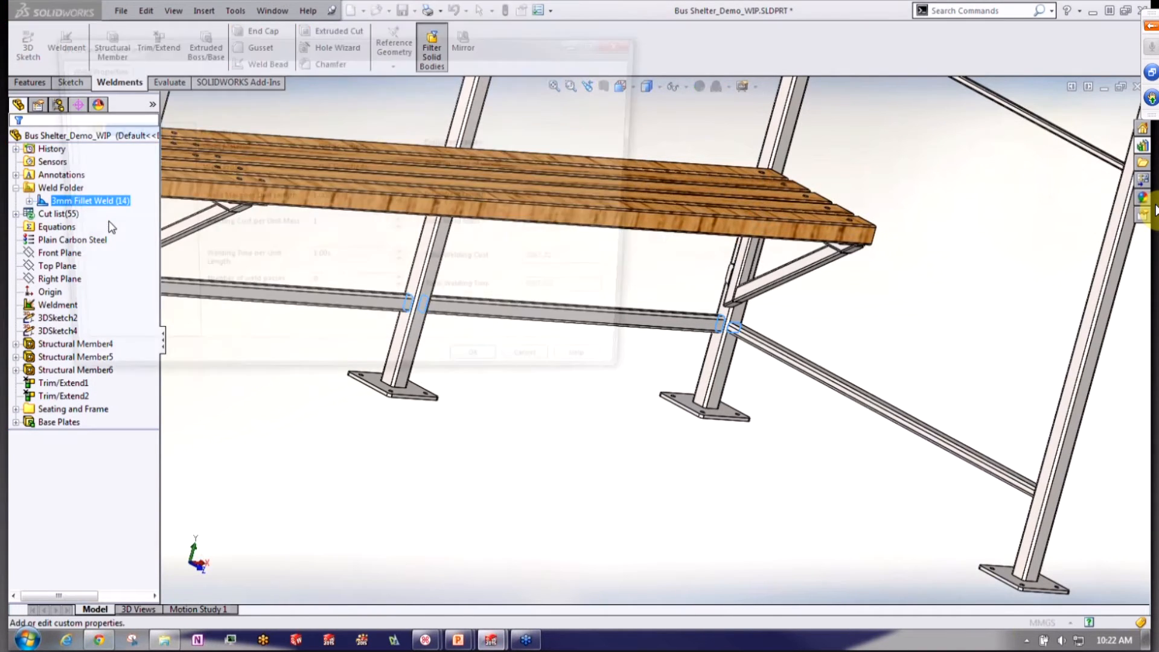
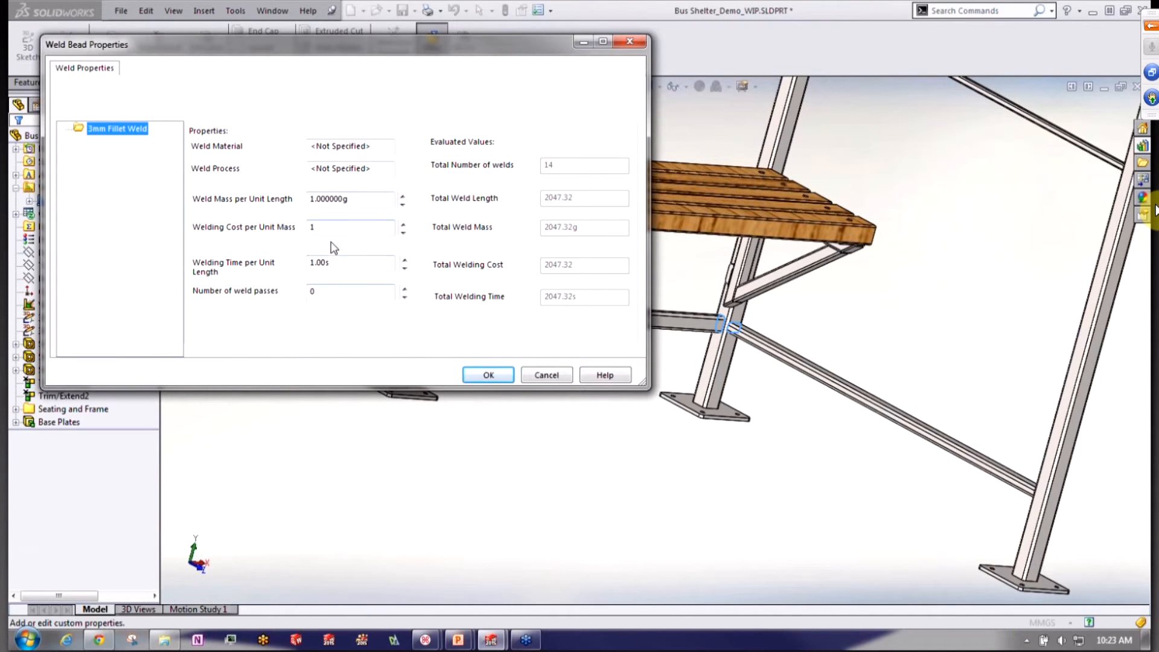
Close the weld properties and start a gusset between the inner faces of the lower side and back rails at the rear corner post
click(488, 375)
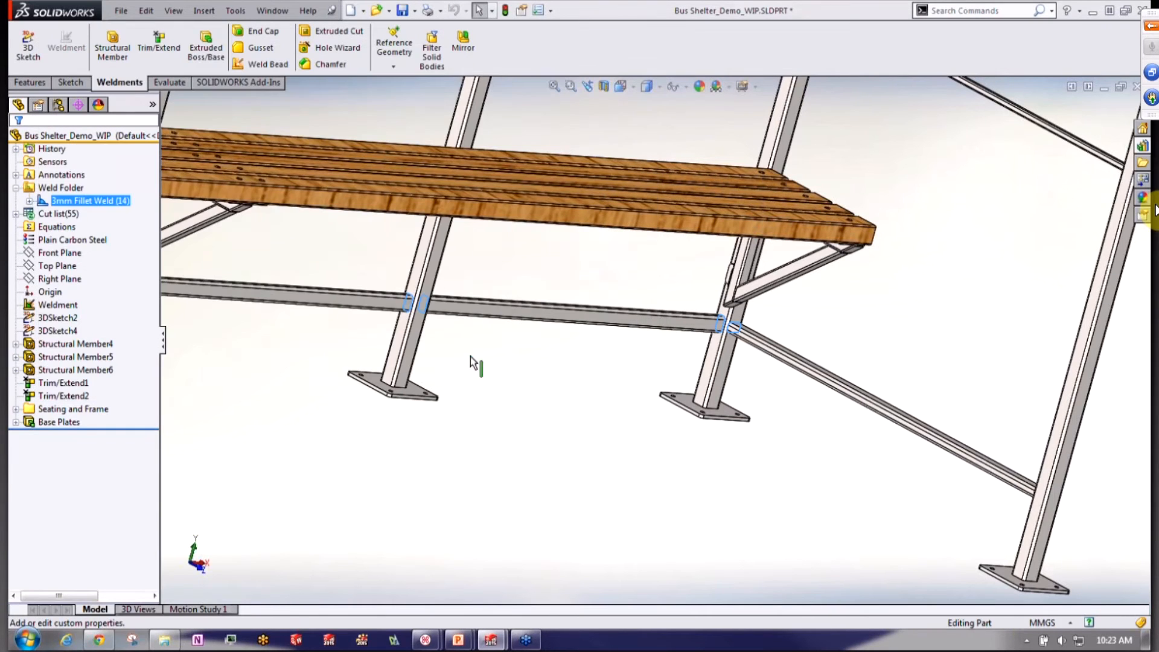
scroll(341, 370, up, 3)
middle_drag(285, 324, 261, 286)
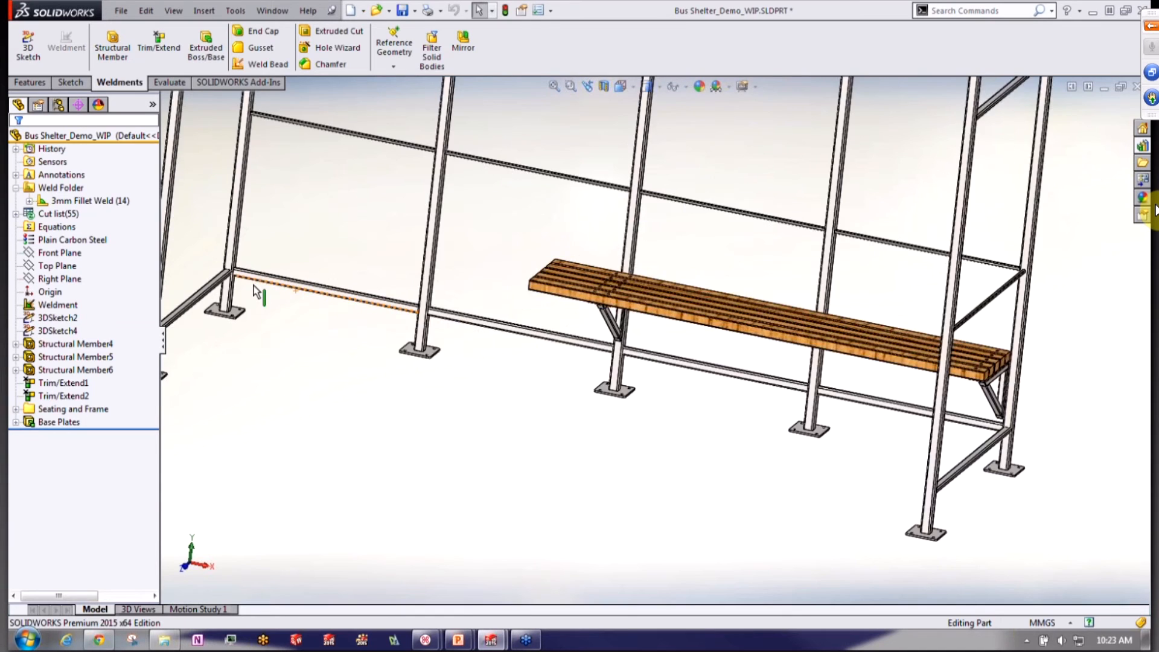
scroll(339, 302, down, 5)
middle_drag(353, 335, 479, 419)
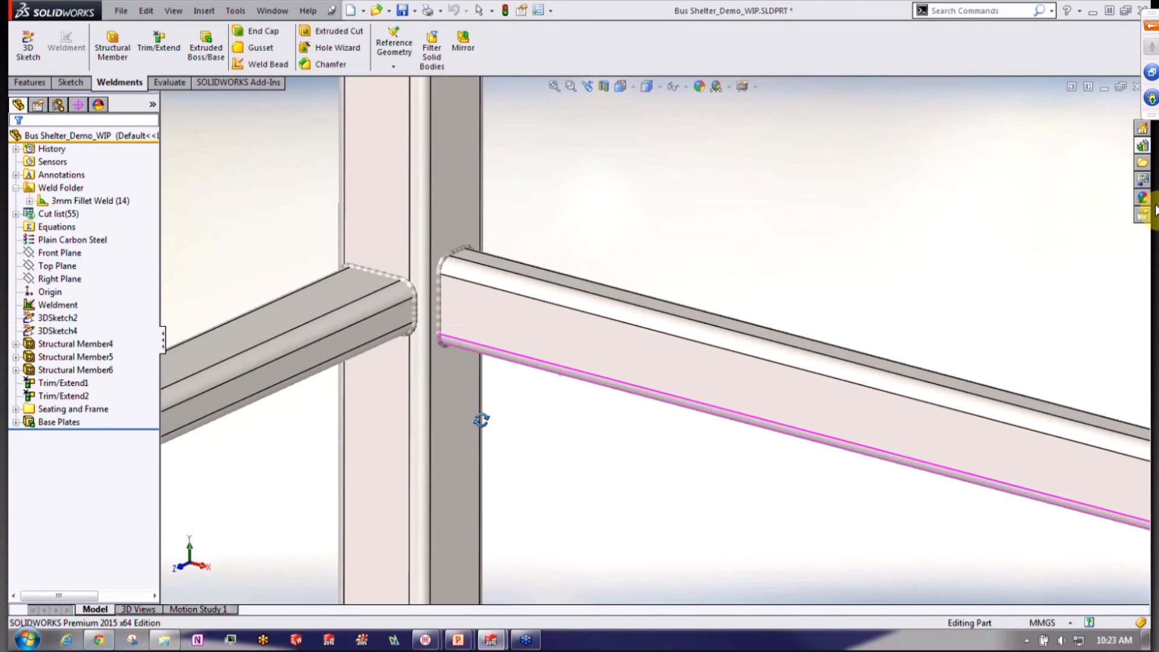
click(270, 54)
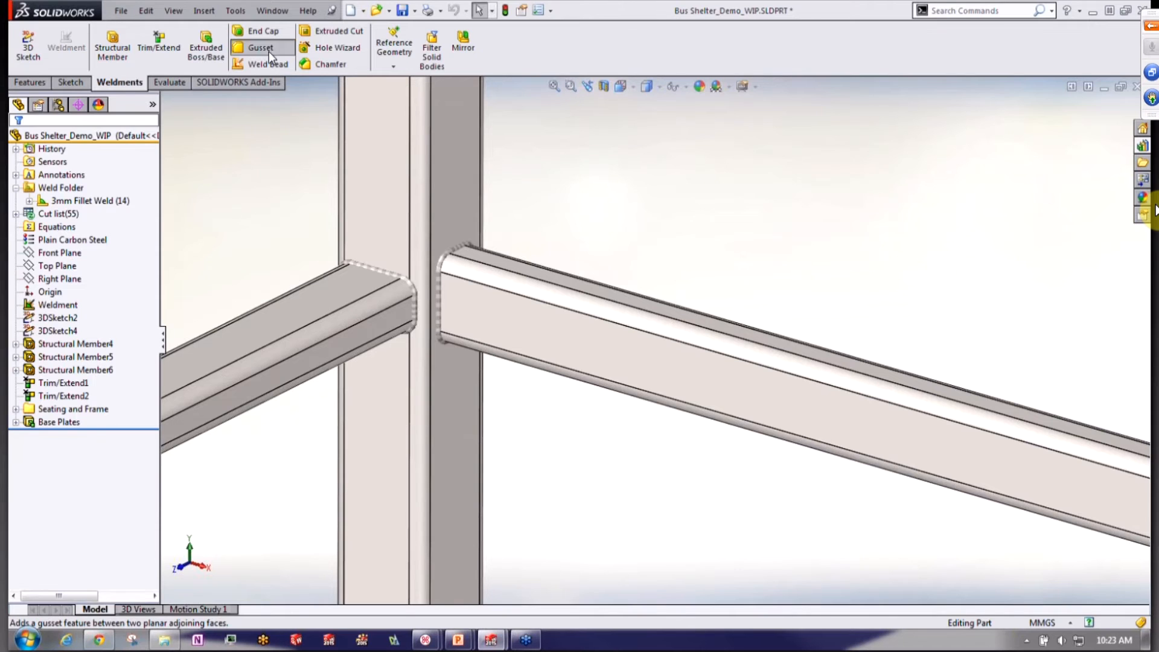
scroll(359, 275, down, 1)
scroll(443, 343, down, 1)
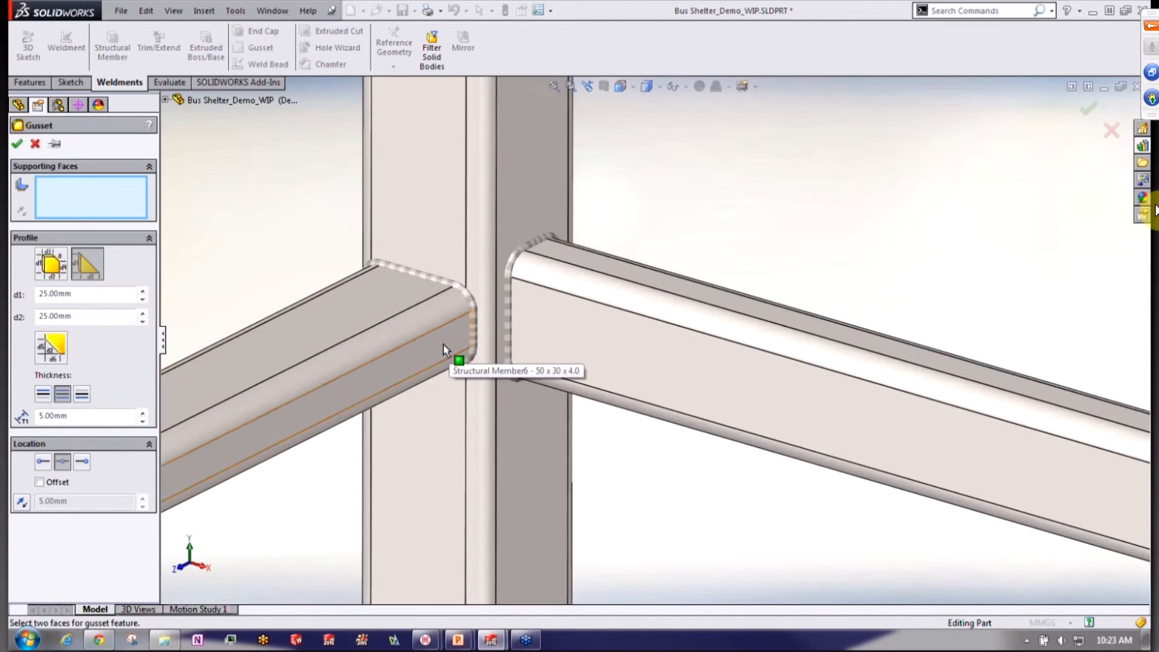
click(443, 343)
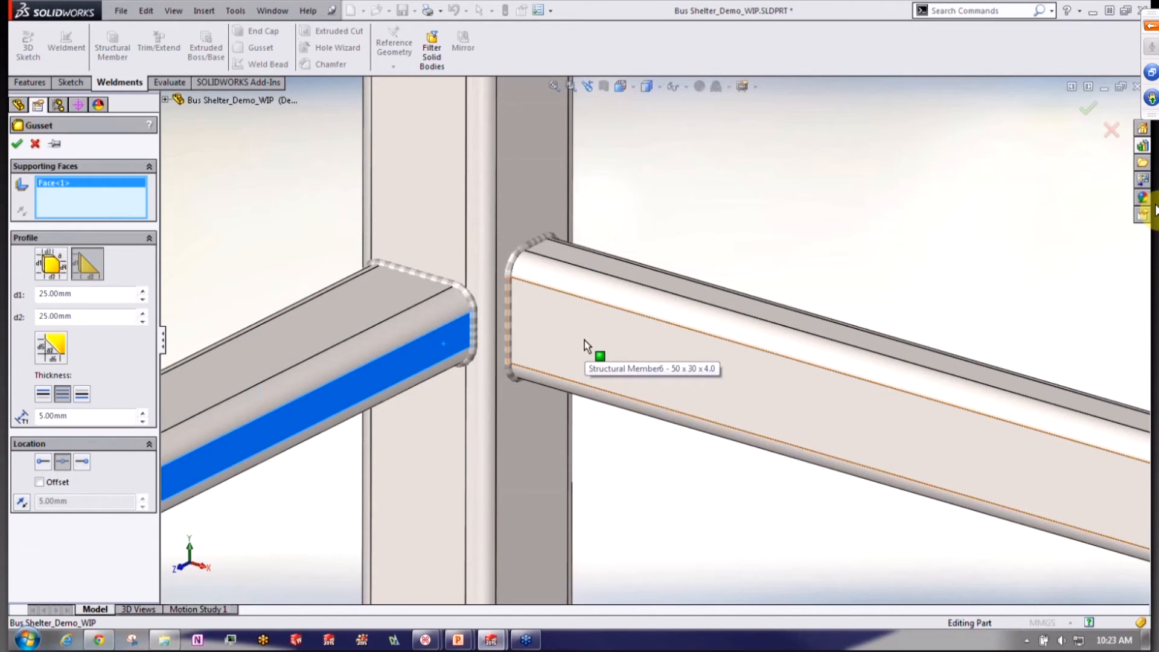
click(583, 368)
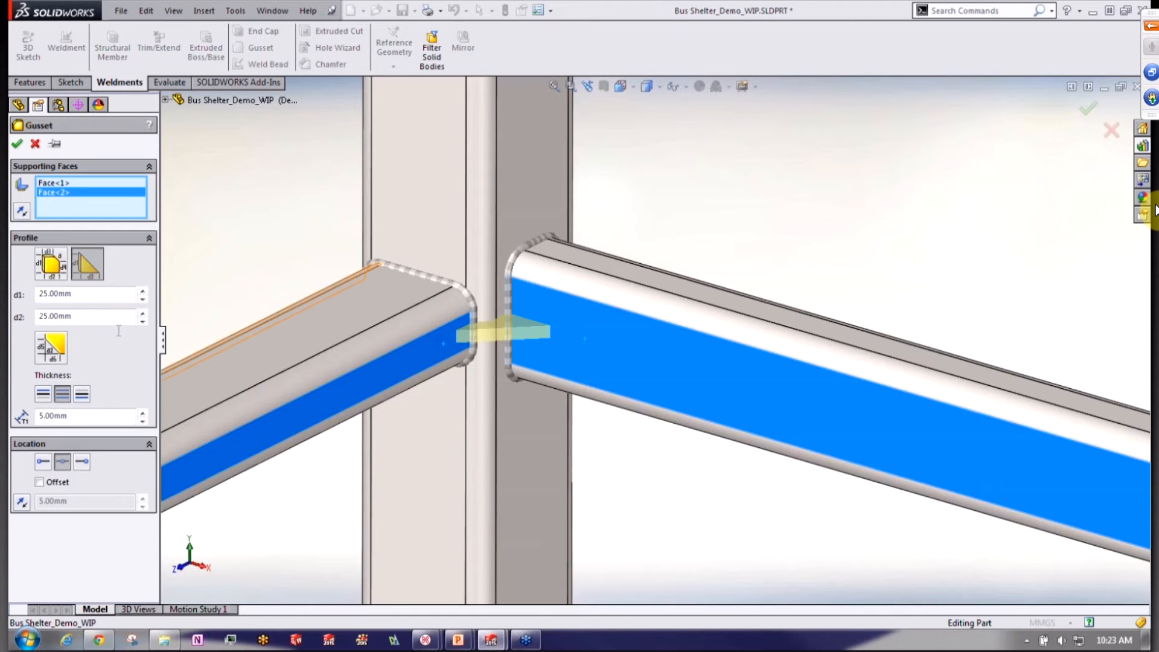
Set both leg lengths, d1 and d2, of the triangular gusset to 75 mm
drag(74, 294, 32, 308)
text(75)
key(Tab)
text(75)
key(Tab)
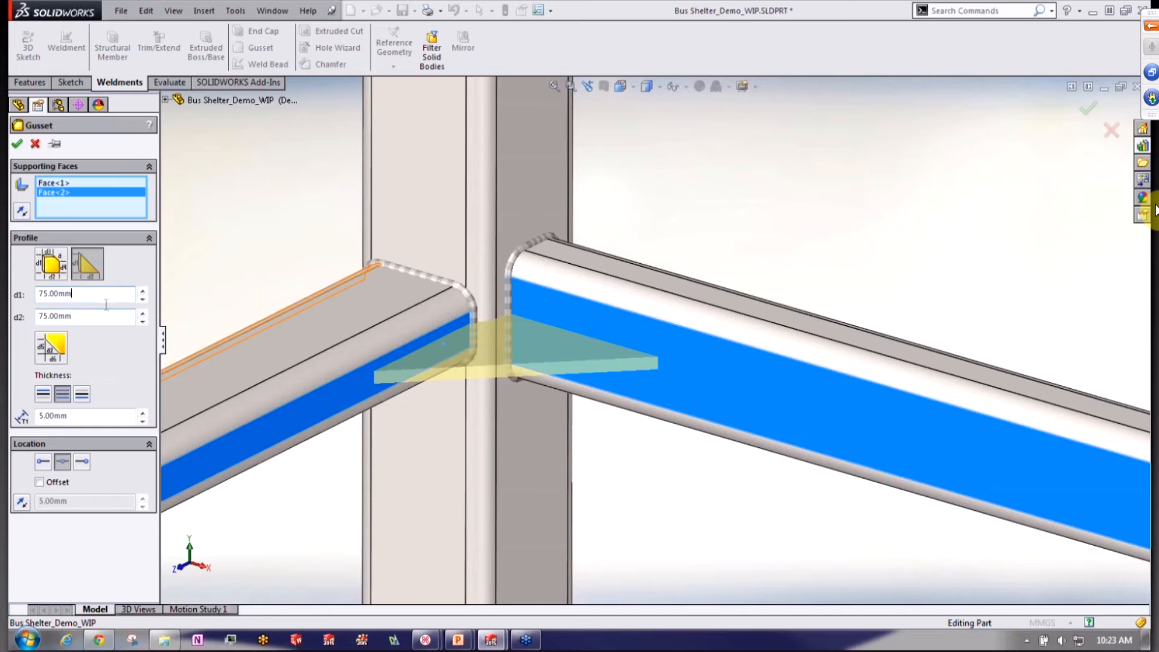
Add a chamfer to the gusset's inner corner with d5 and d6 at 20 mm, and create the gusset
click(57, 345)
drag(85, 375, 13, 381)
text(20)
click(98, 396)
double_click(99, 396)
text(20)
click(109, 373)
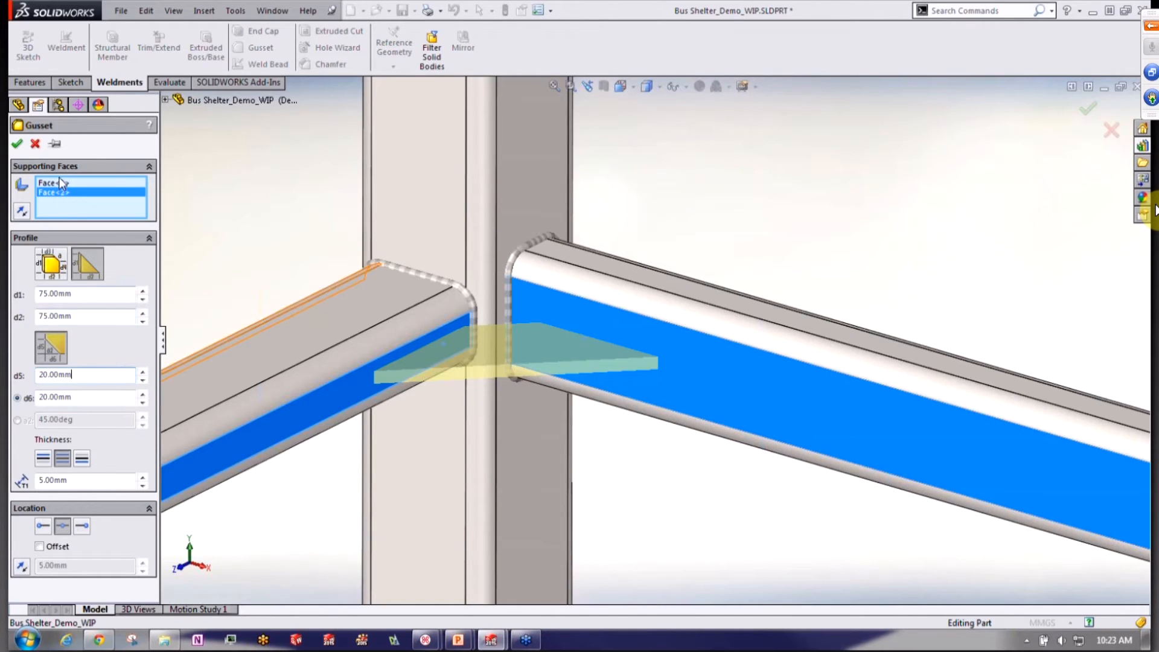
click(17, 143)
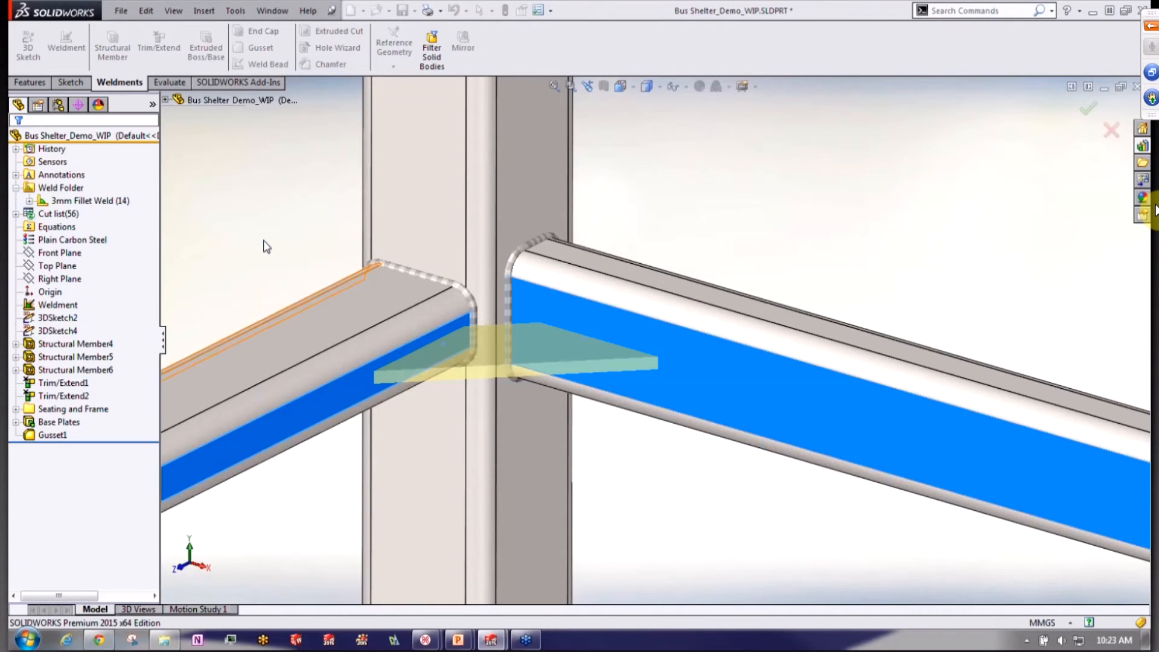
Start a 5 mm thick outward end cap on the open end of the 60 x 60 x 4.0 roof rail at the corner post
middle_drag(259, 253, 278, 267)
scroll(393, 273, up, 4)
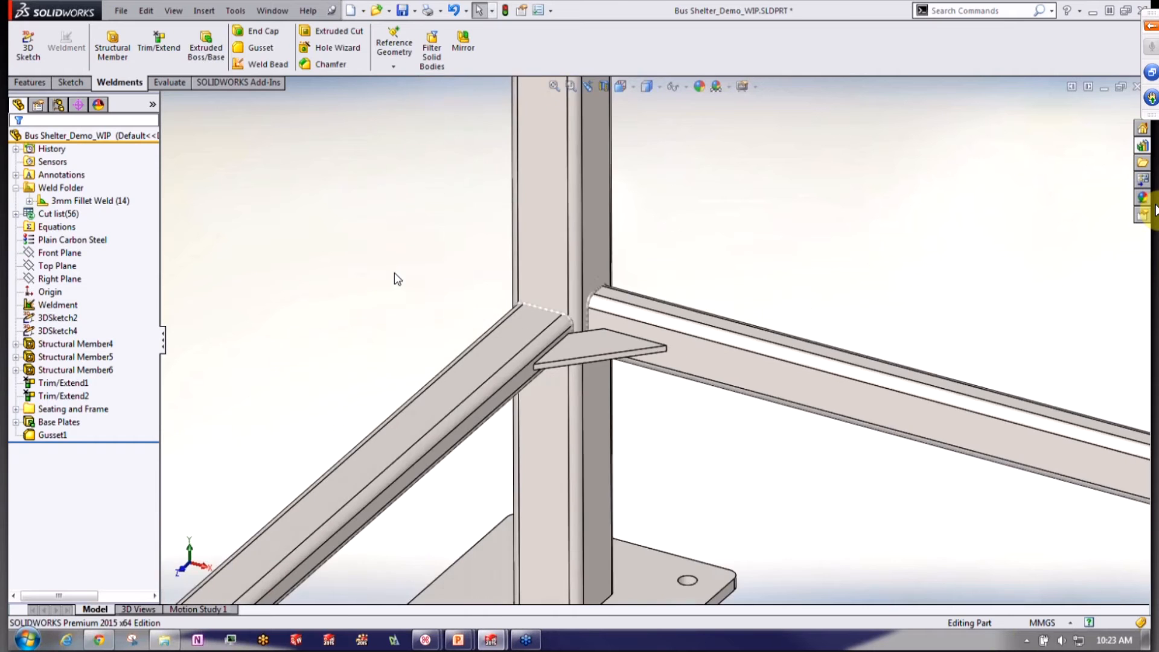
scroll(417, 267, up, 3)
scroll(489, 240, up, 5)
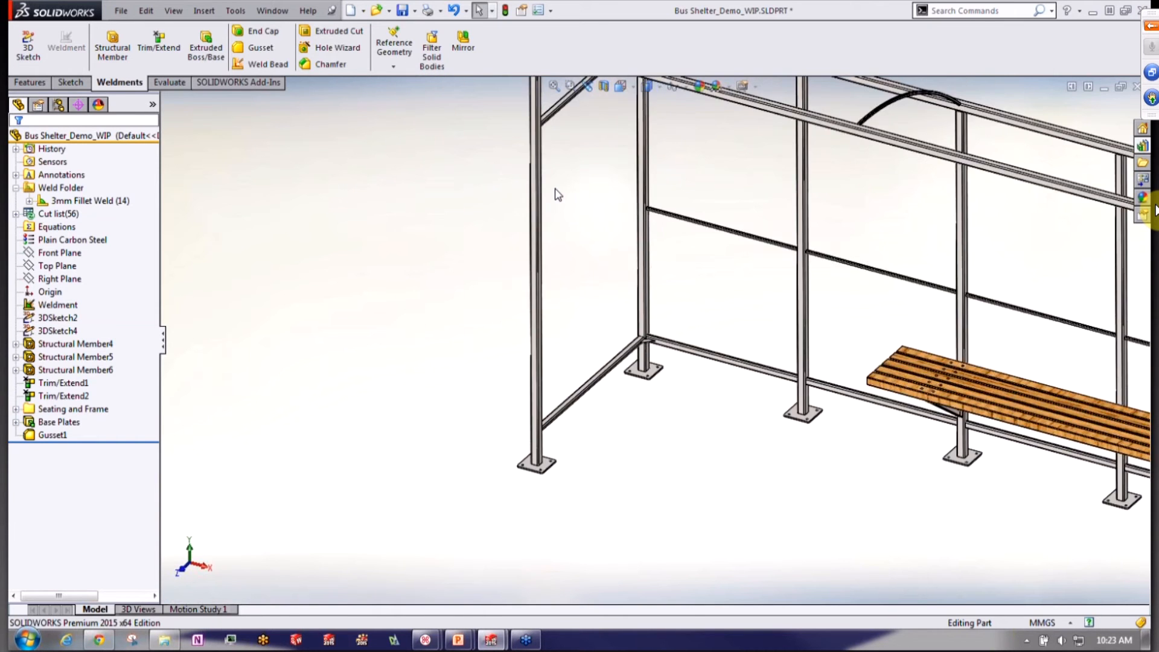
scroll(584, 235, down, 8)
middle_drag(585, 237, 694, 216)
scroll(499, 280, down, 3)
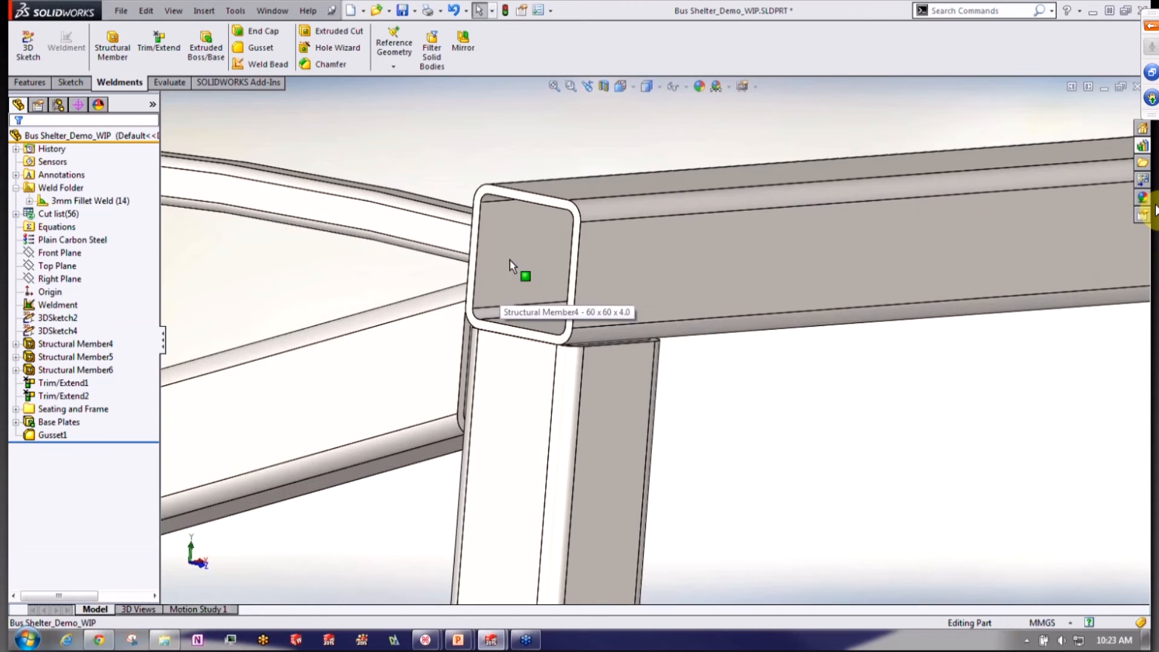
click(270, 35)
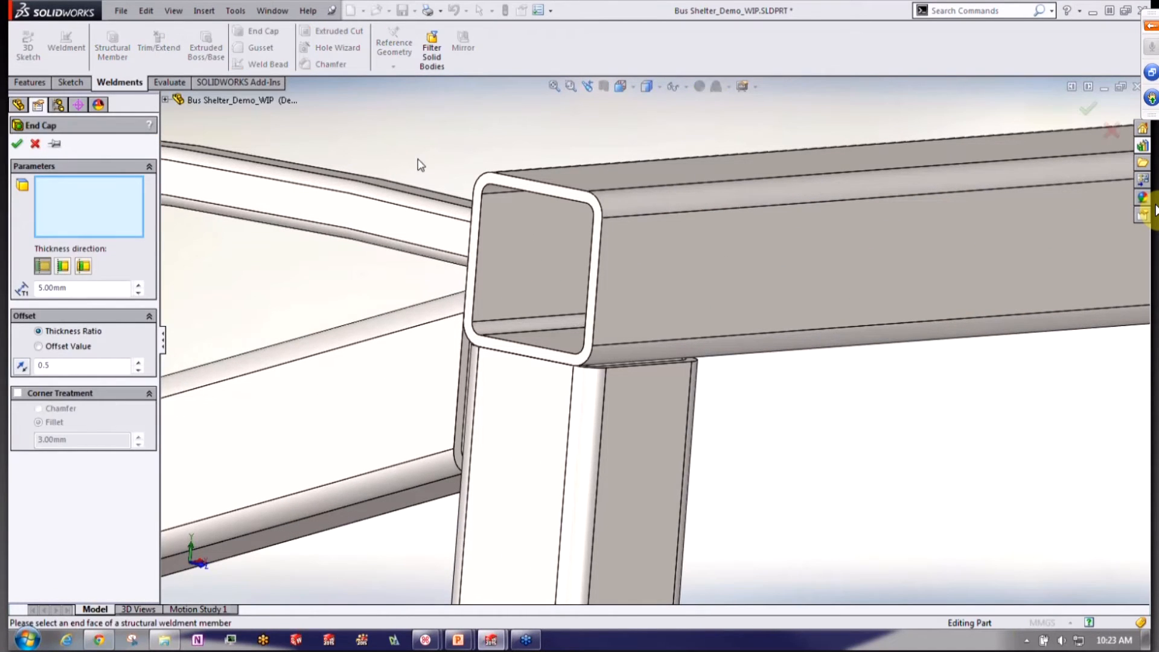
scroll(510, 199, down, 1)
click(516, 212)
scroll(516, 212, down, 1)
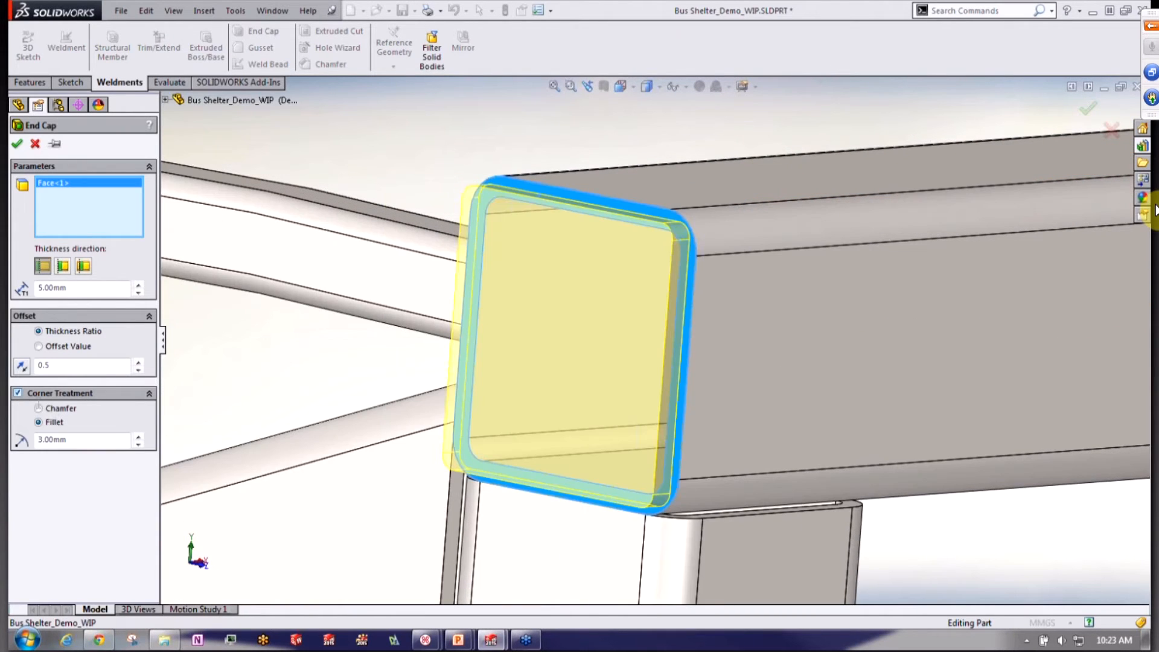
Change the end cap's corner treatment to a 3 mm chamfer and create the cap
click(49, 409)
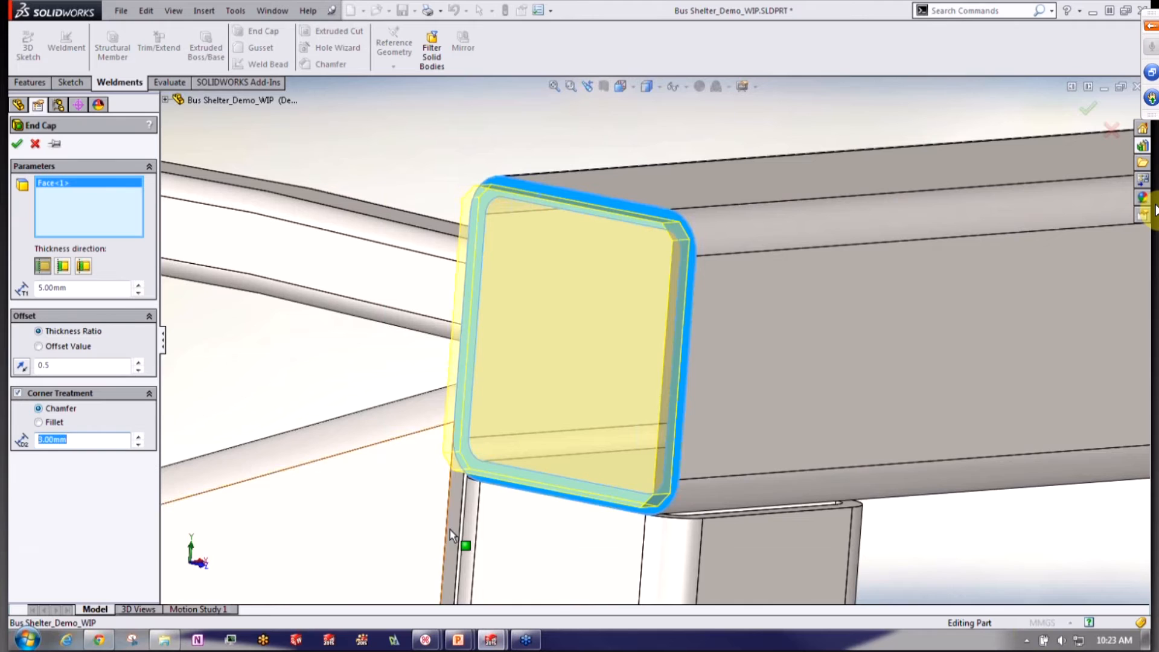
middle_drag(573, 384, 634, 389)
scroll(757, 431, up, 1)
click(17, 146)
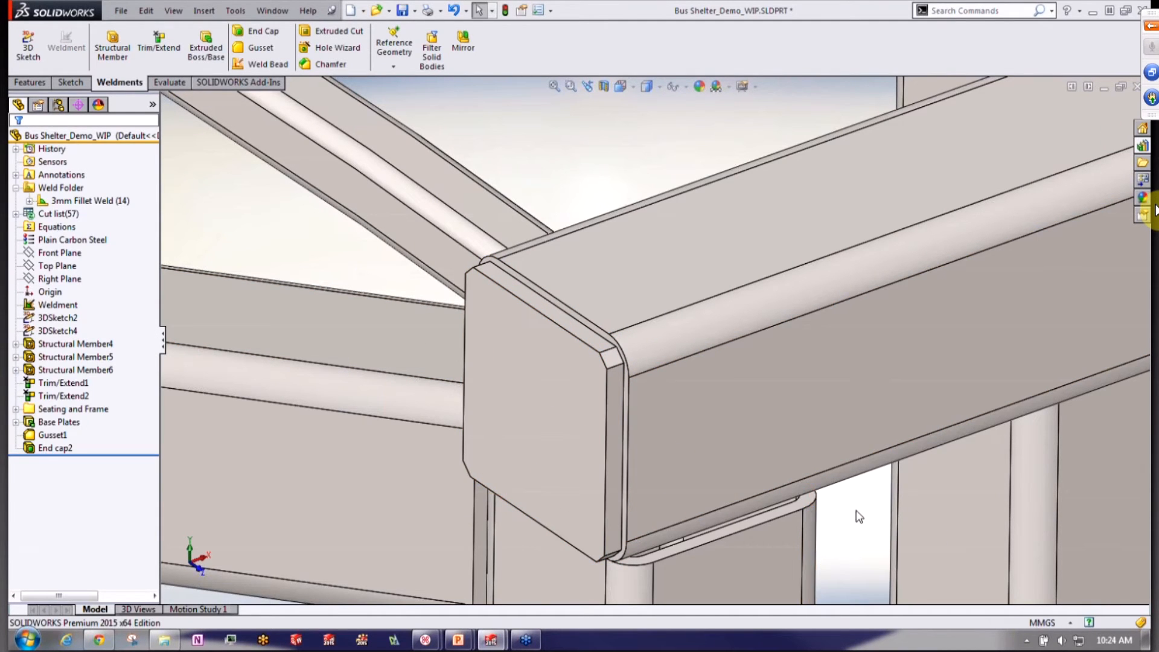
Expand the cut list and update it so the gusset and end cap bodies are sorted into cut list items
scroll(889, 515, up, 5)
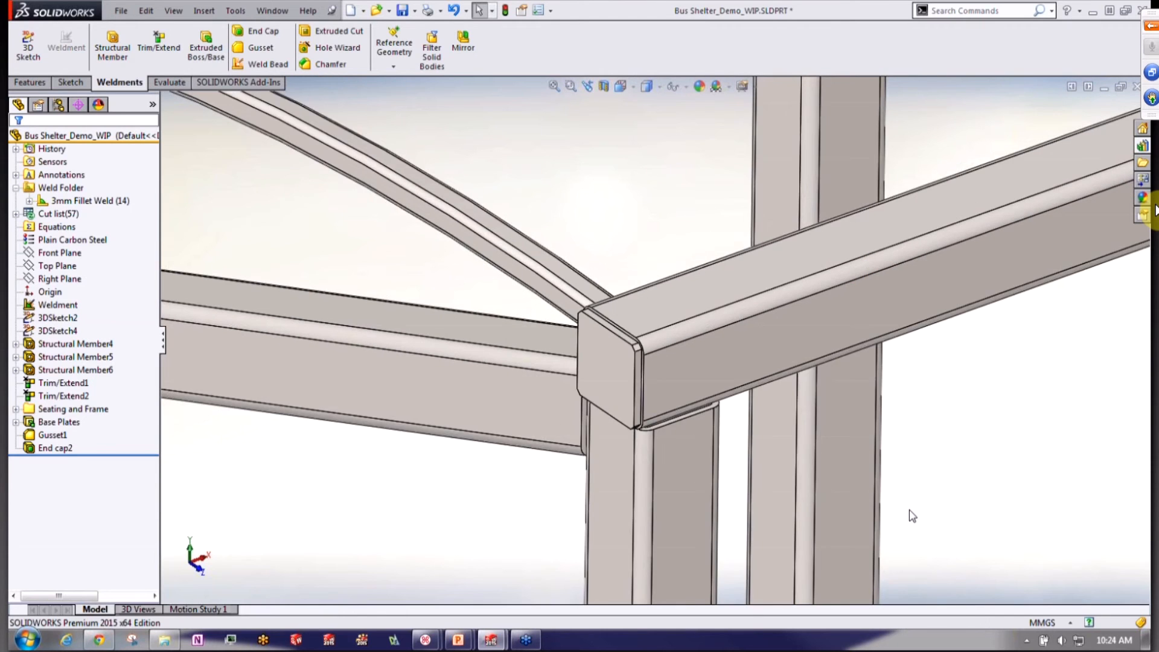
scroll(912, 516, up, 10)
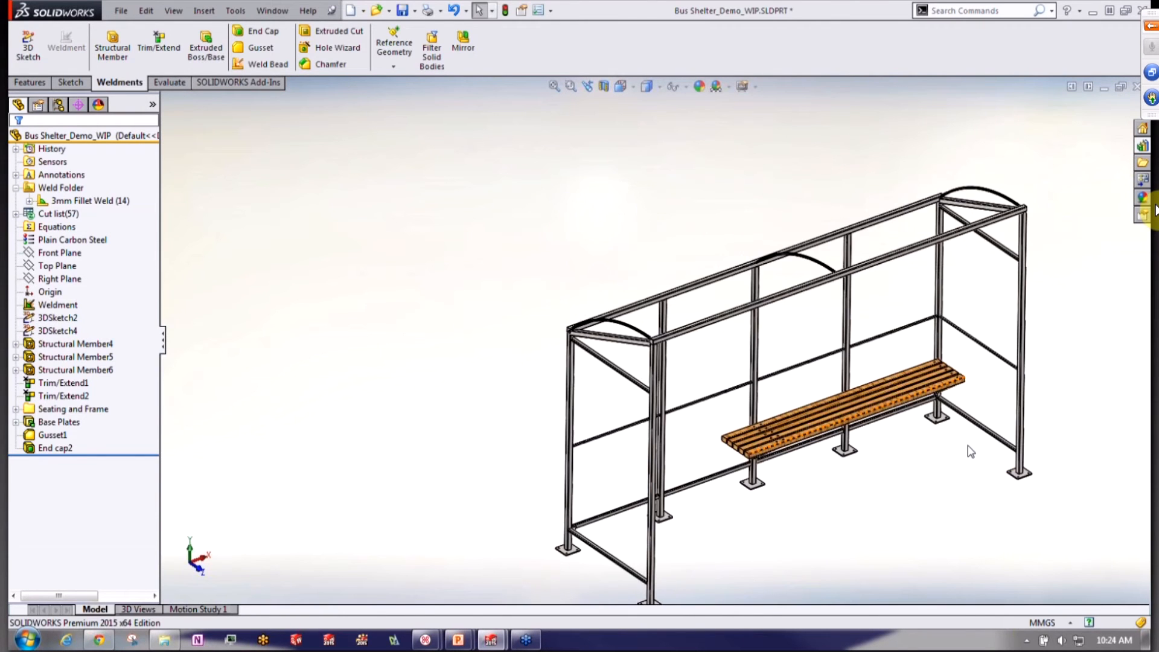
scroll(931, 509, down, 2)
scroll(928, 504, down, 1)
ctrl+middle_drag(921, 509, 742, 525)
scroll(744, 513, up, 1)
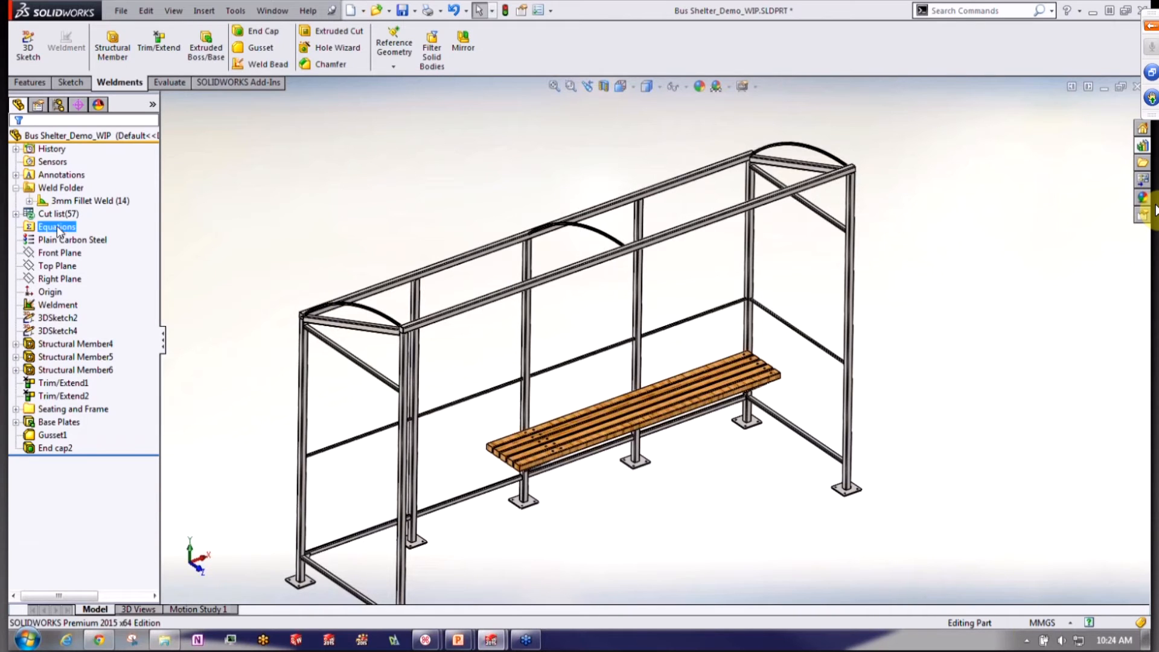
click(15, 214)
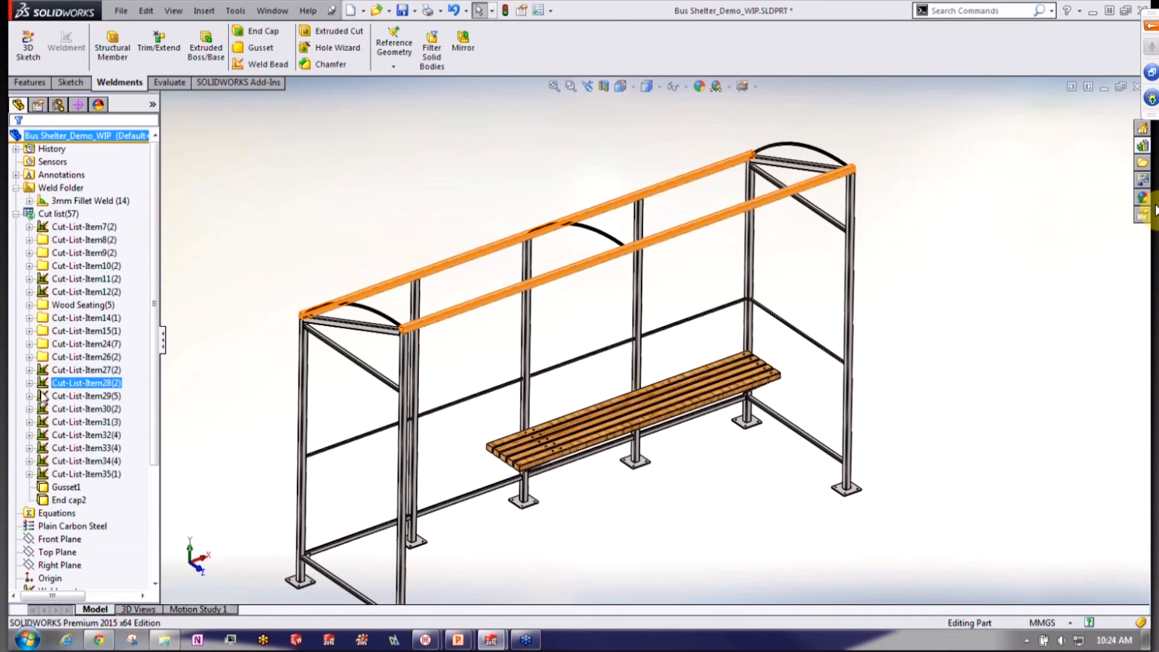
right_click(66, 216)
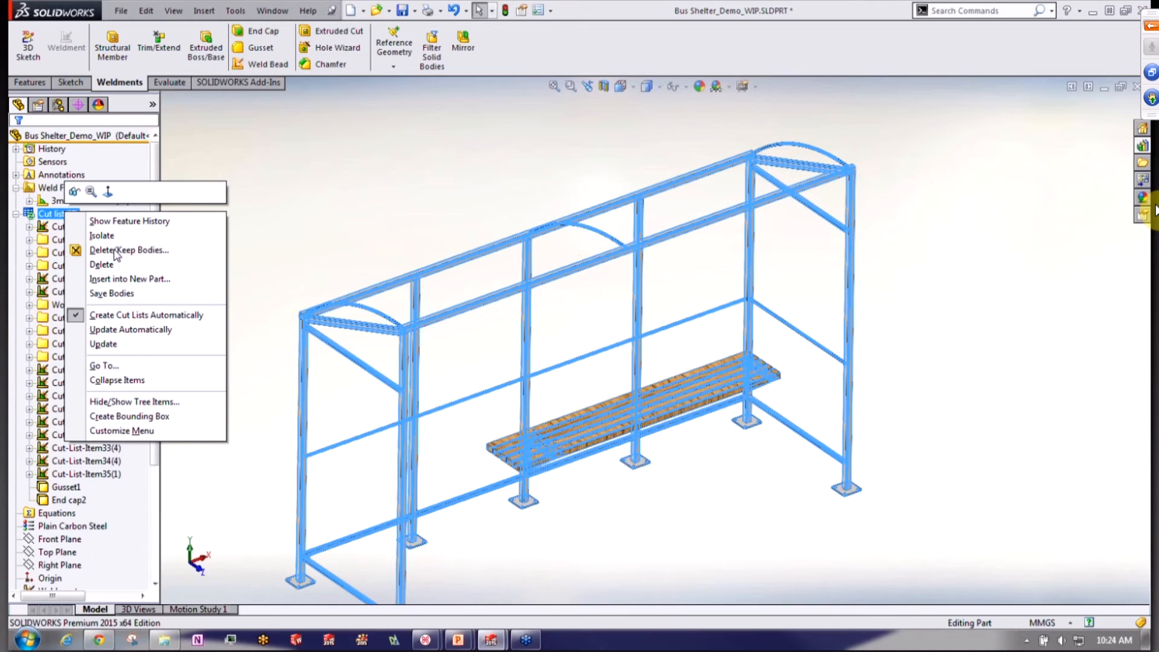
click(132, 345)
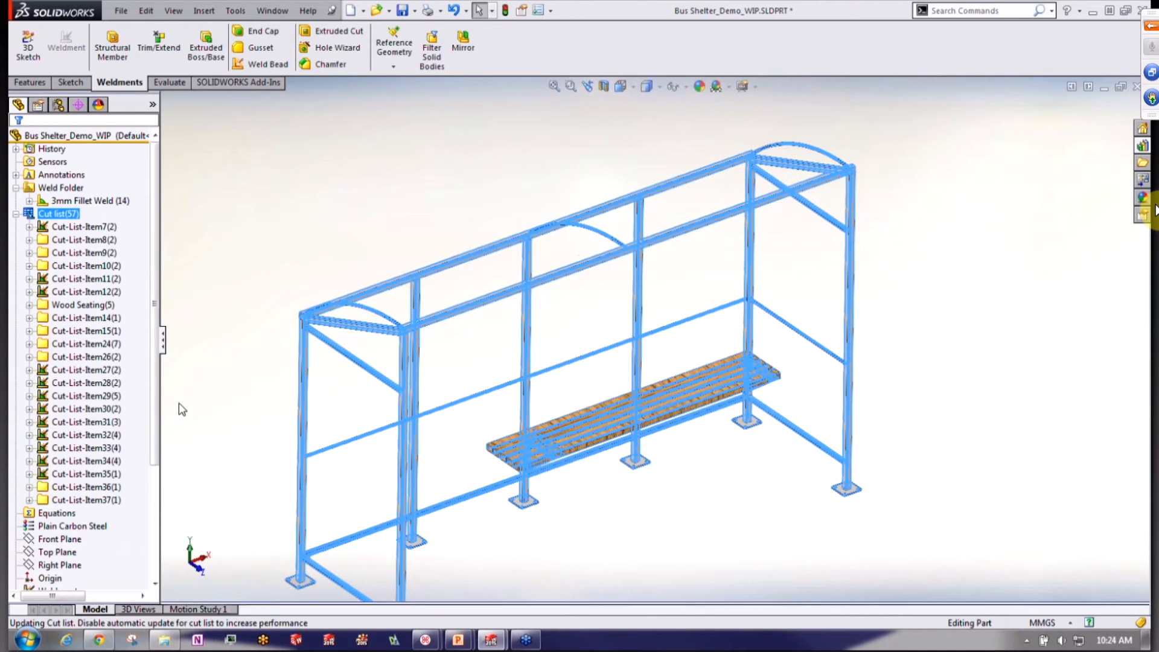
Expand the gusset's cut list item and examine the bounding box commands available for it and for the whole cut list
click(108, 488)
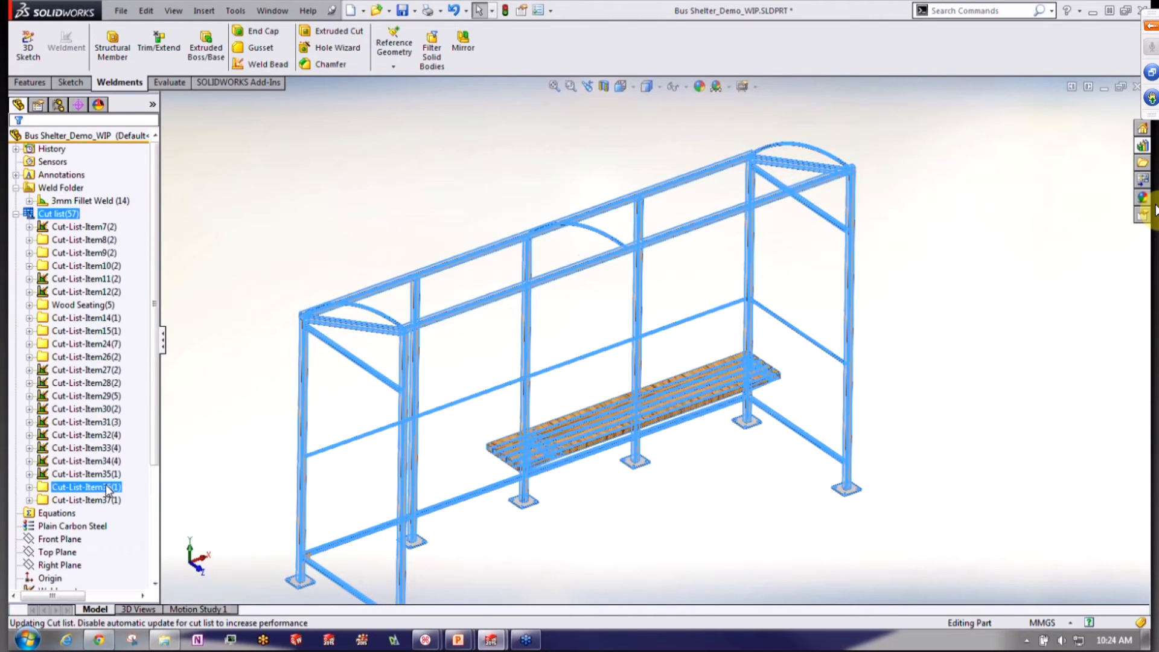
click(29, 487)
click(67, 502)
click(113, 489)
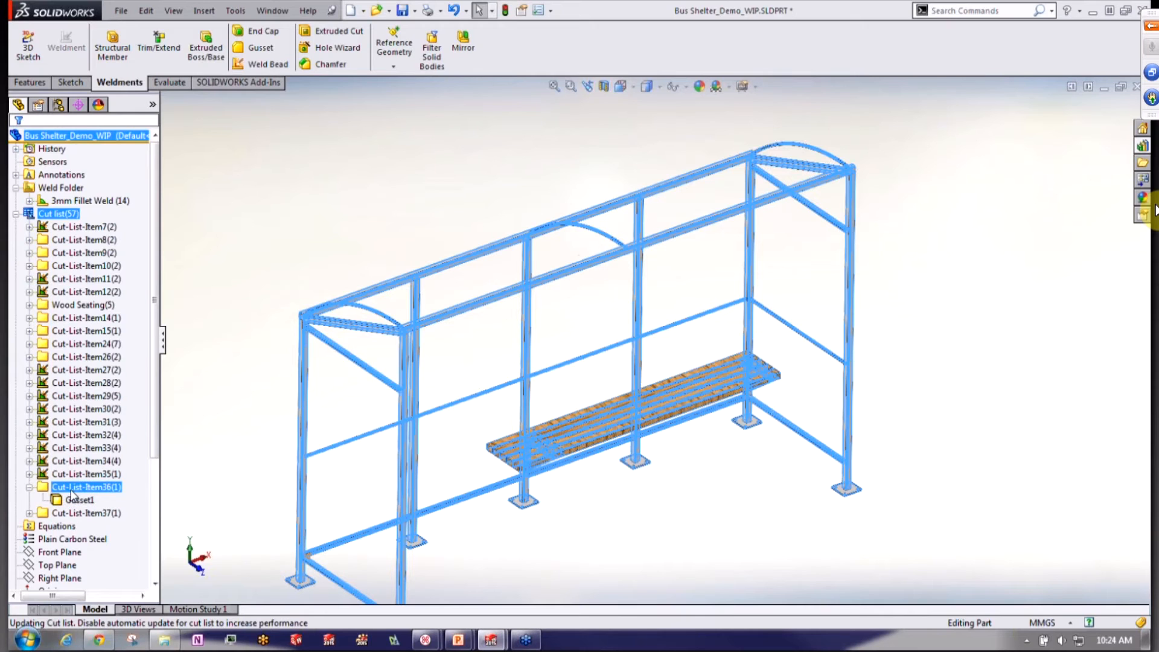
right_click(104, 494)
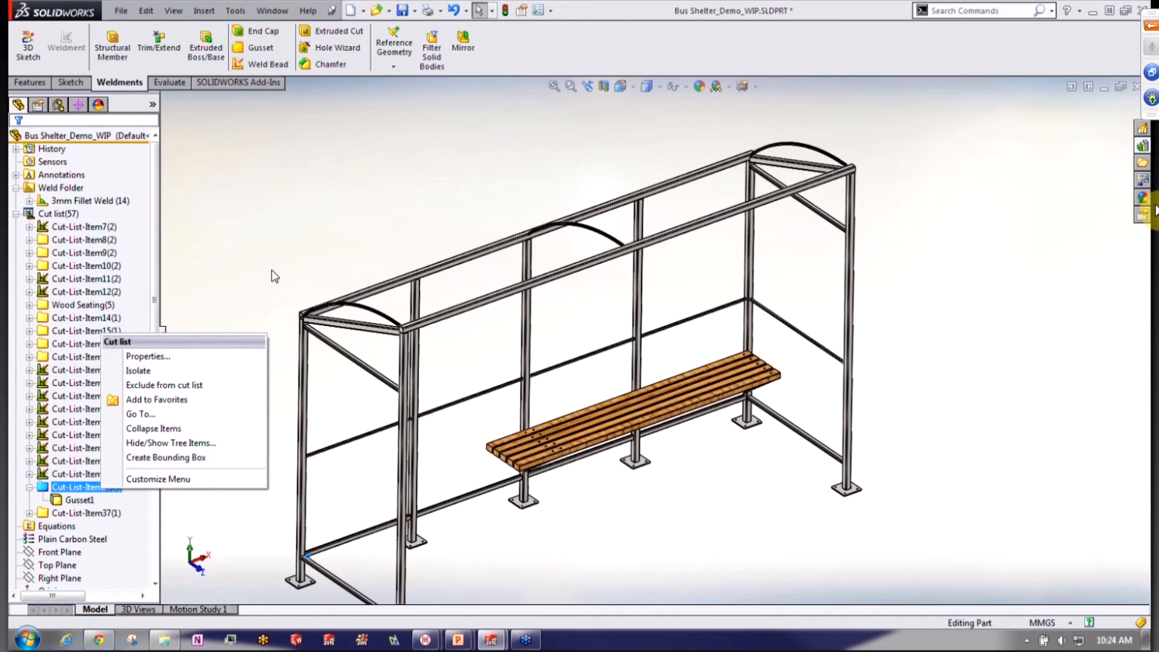
click(187, 256)
click(59, 215)
right_click(63, 217)
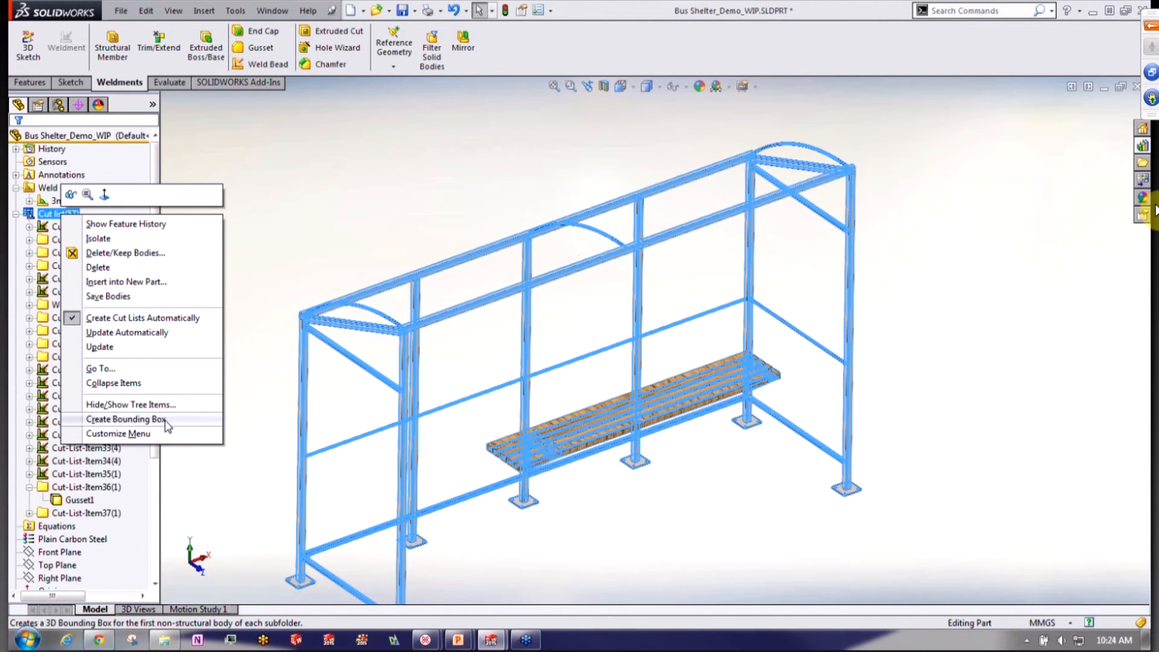
click(323, 211)
middle_drag(787, 470, 760, 450)
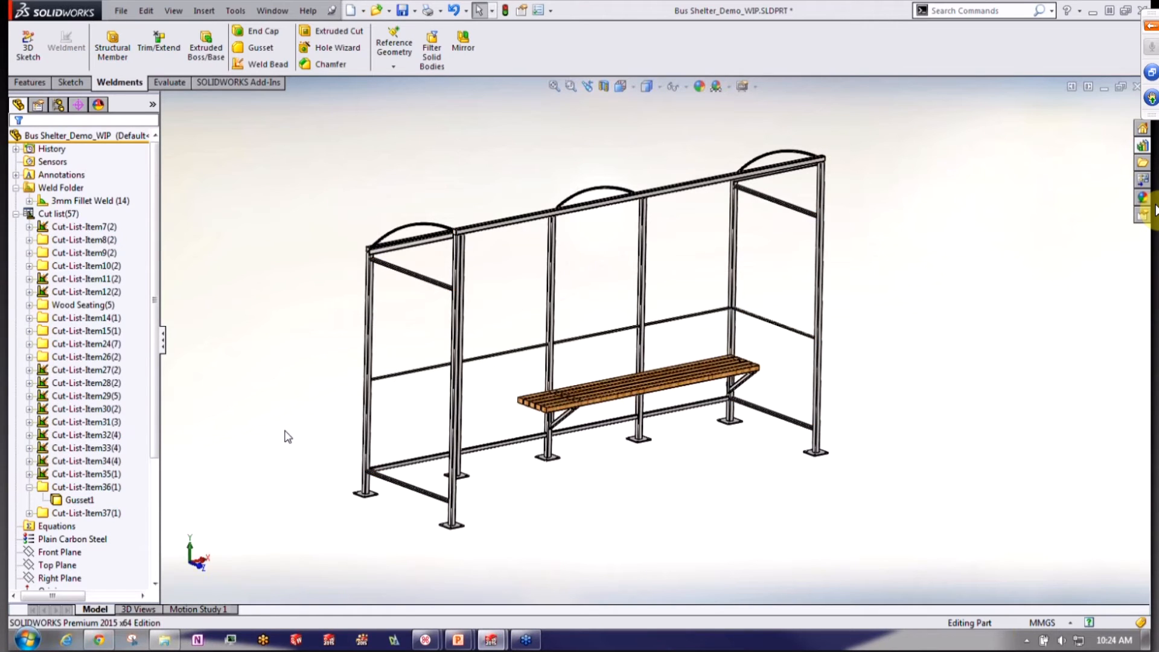
click(116, 487)
Switch to the open Bus Shelter_DemoFinished part
middle_drag(754, 461, 672, 495)
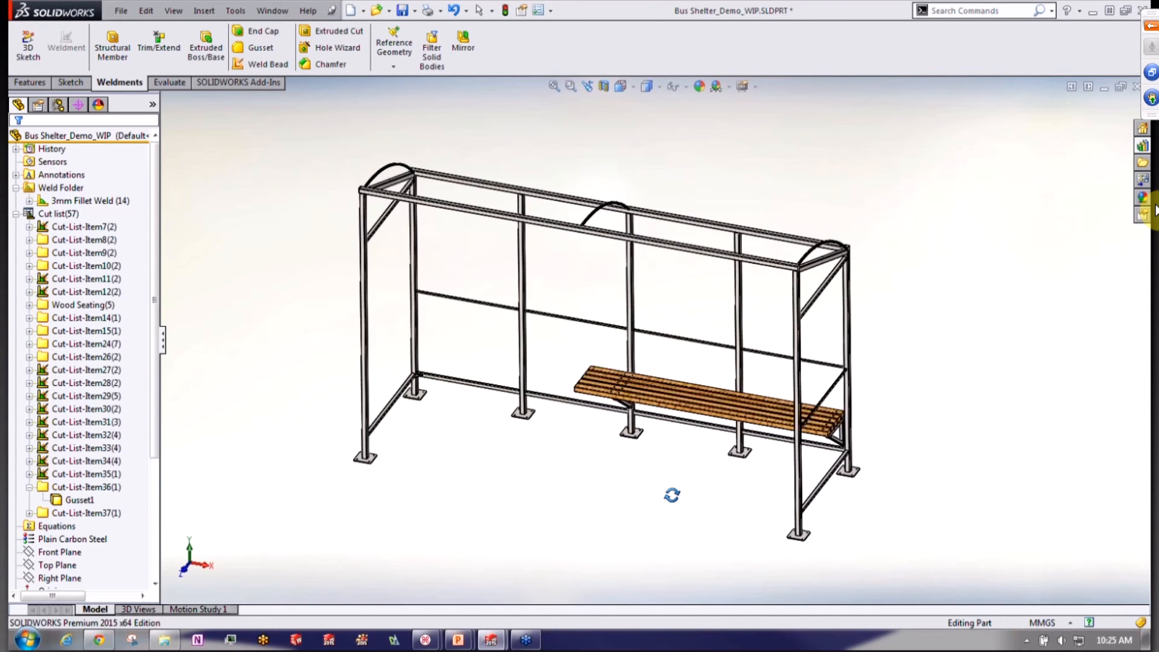
scroll(718, 327, down, 2)
key(ctrl+Tab)
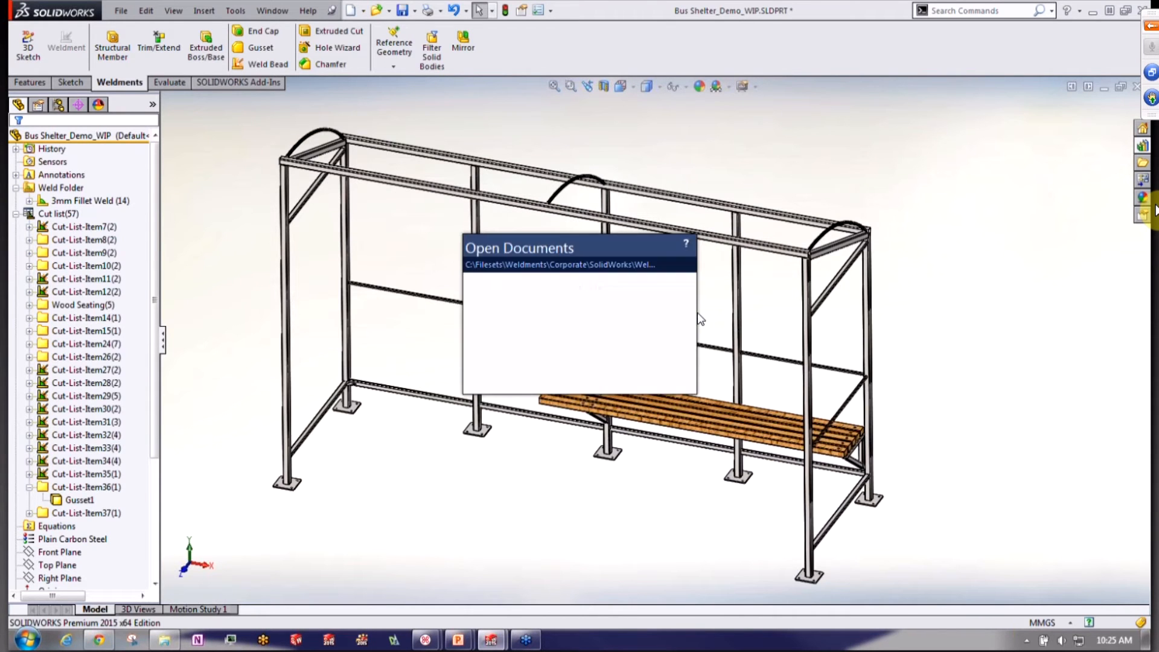
middle_drag(695, 316, 543, 327)
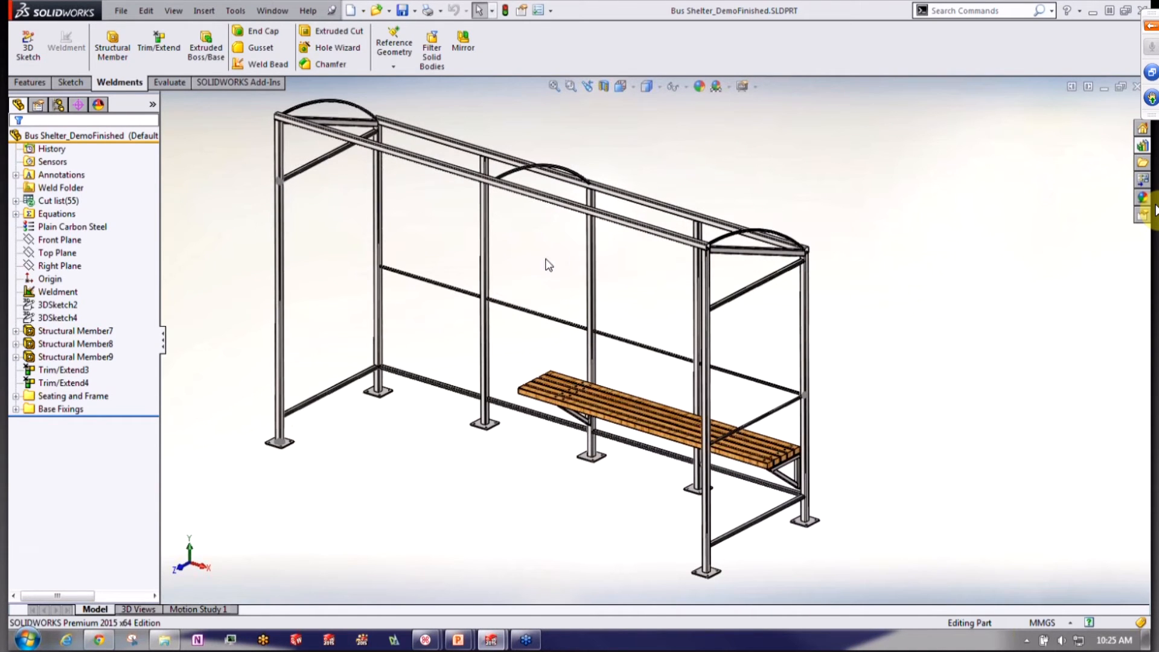
Expand the Default configuration of the finished shelter and explode the model with ExplView1
click(59, 106)
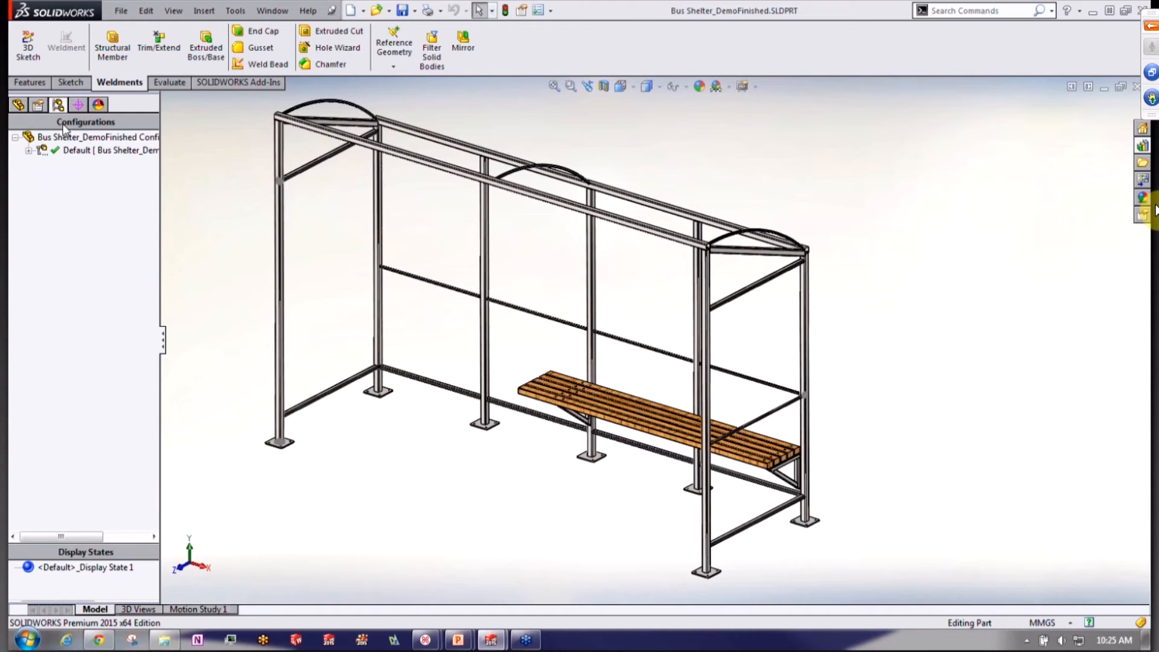
click(29, 151)
click(63, 177)
right_click(72, 181)
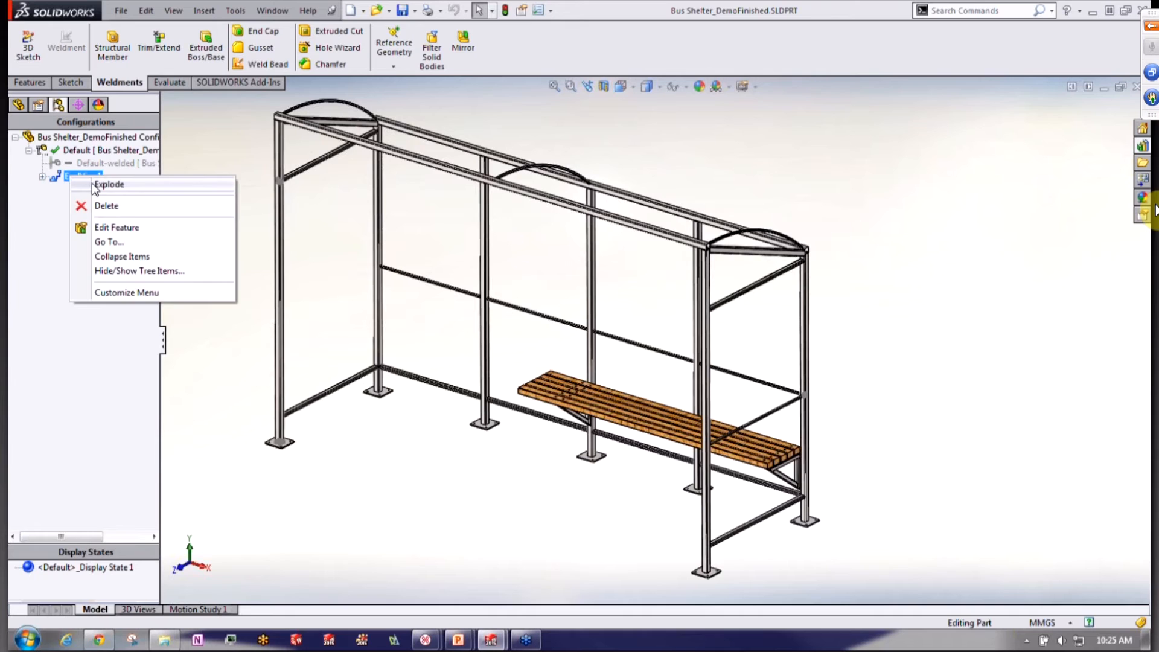
click(99, 184)
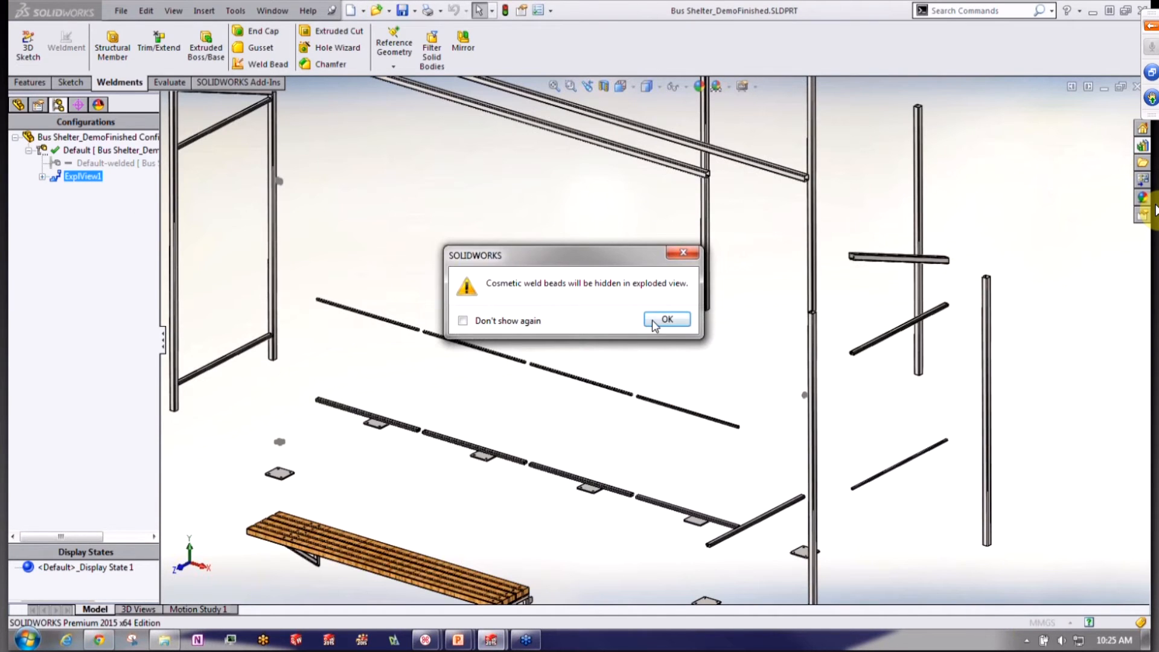
Edit ExplView1 to explode the shelter's left end frame: front post forward, top rail upward, and rear post back about 346 mm
click(665, 322)
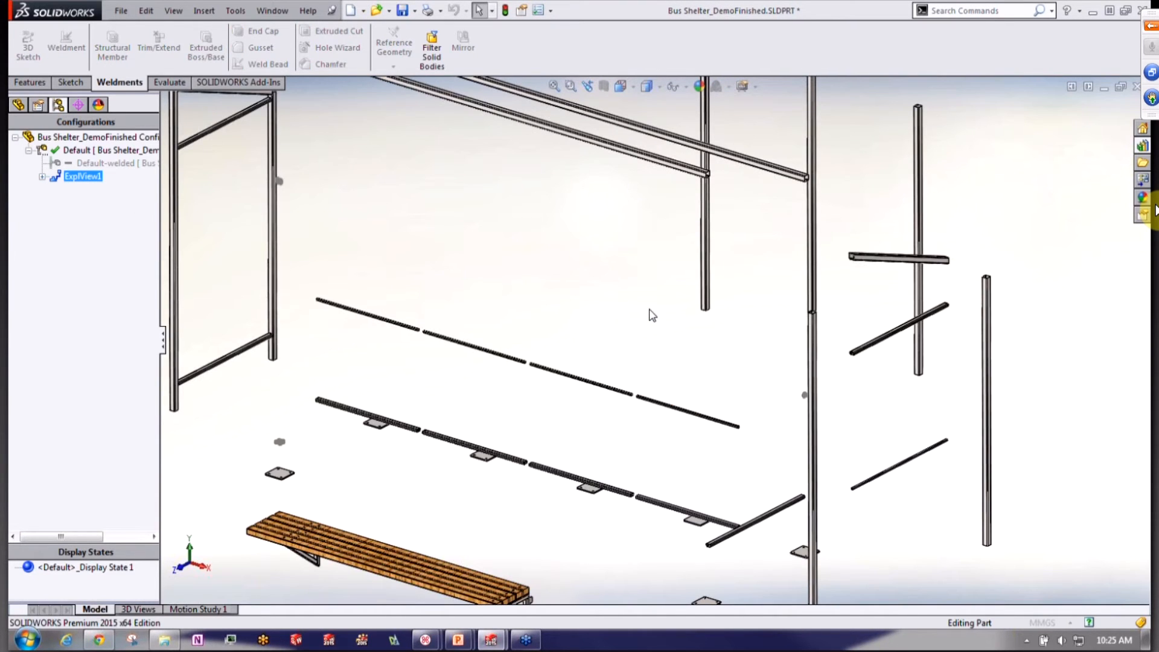
scroll(650, 310, up, 3)
right_click(72, 184)
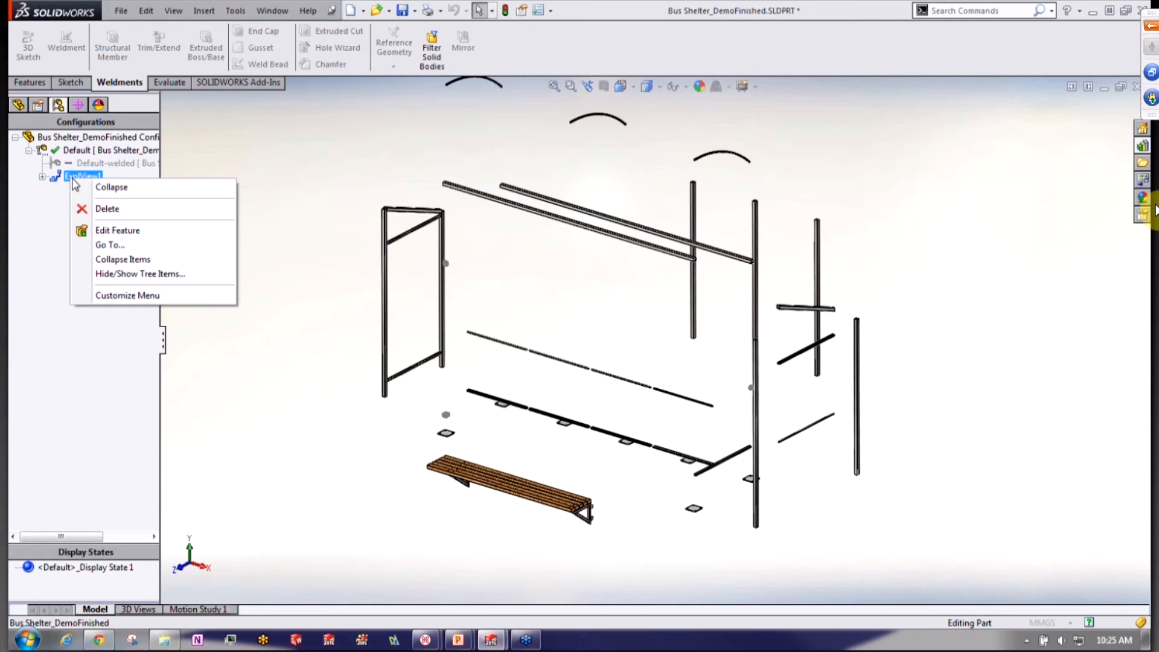
click(122, 231)
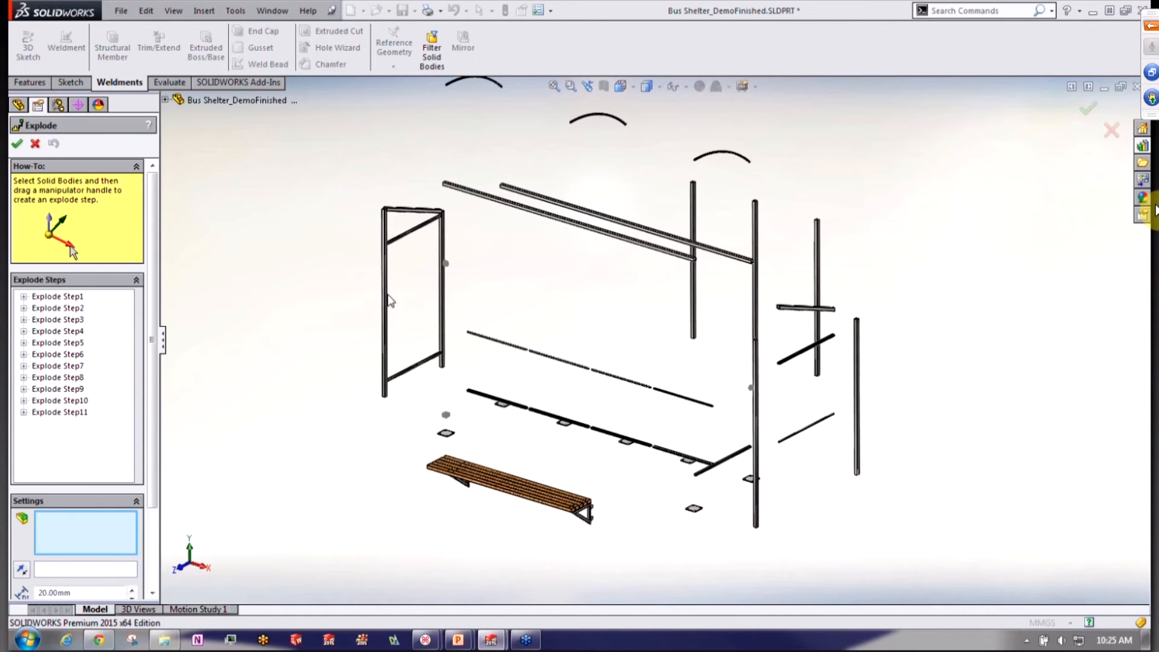
click(386, 302)
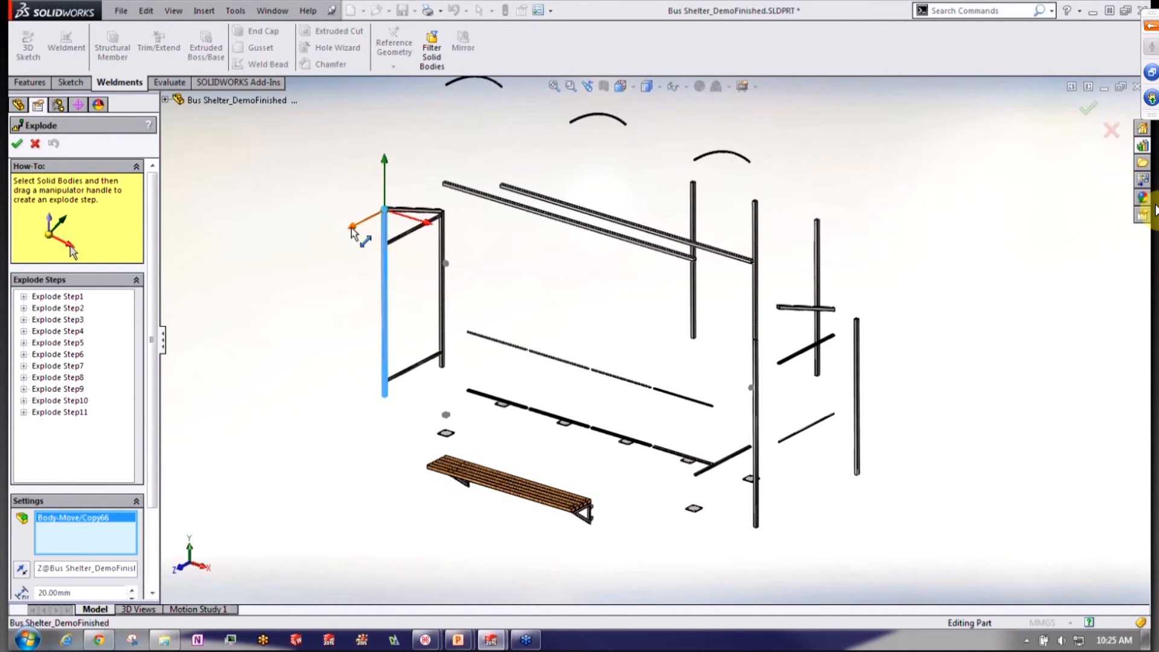
drag(352, 229, 321, 244)
click(402, 211)
drag(384, 153, 384, 137)
click(444, 258)
drag(413, 233, 426, 226)
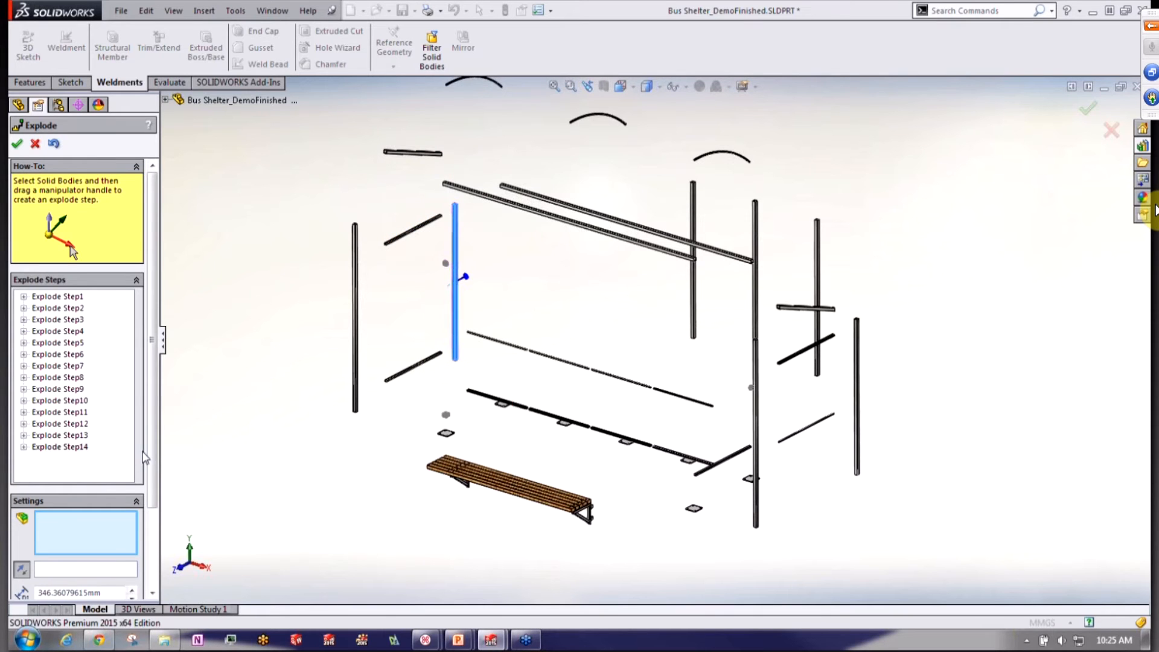
Enable auto-spacing of solid bodies after drag and explode all the bench bodies downward along Y as a chain
drag(152, 449, 153, 534)
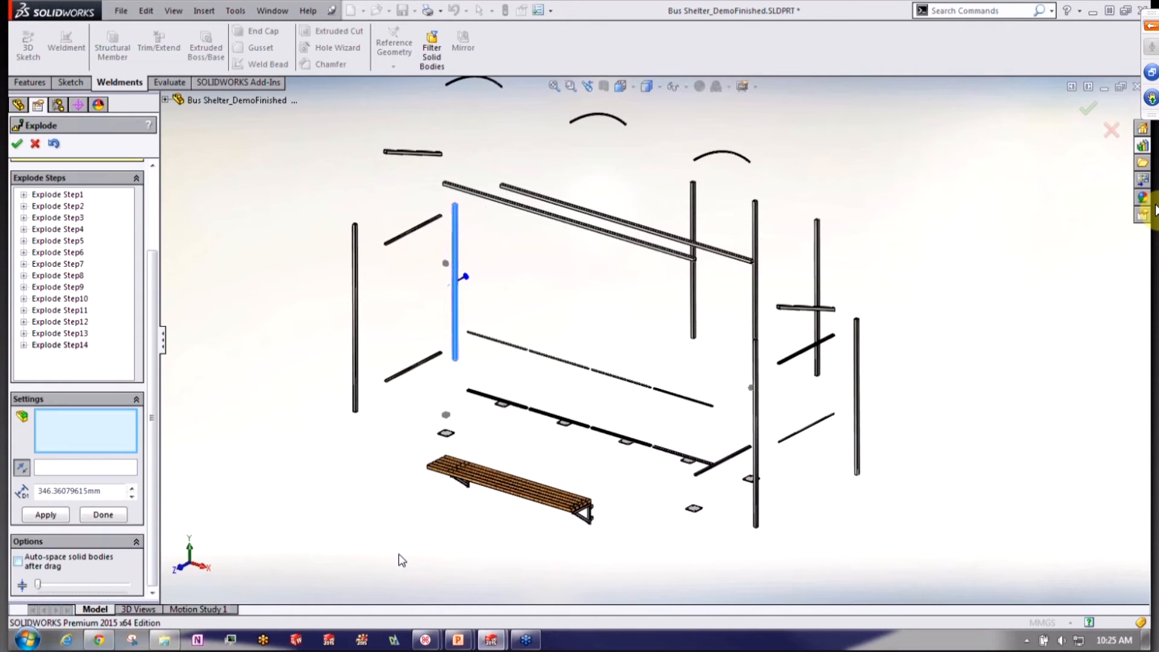
click(59, 561)
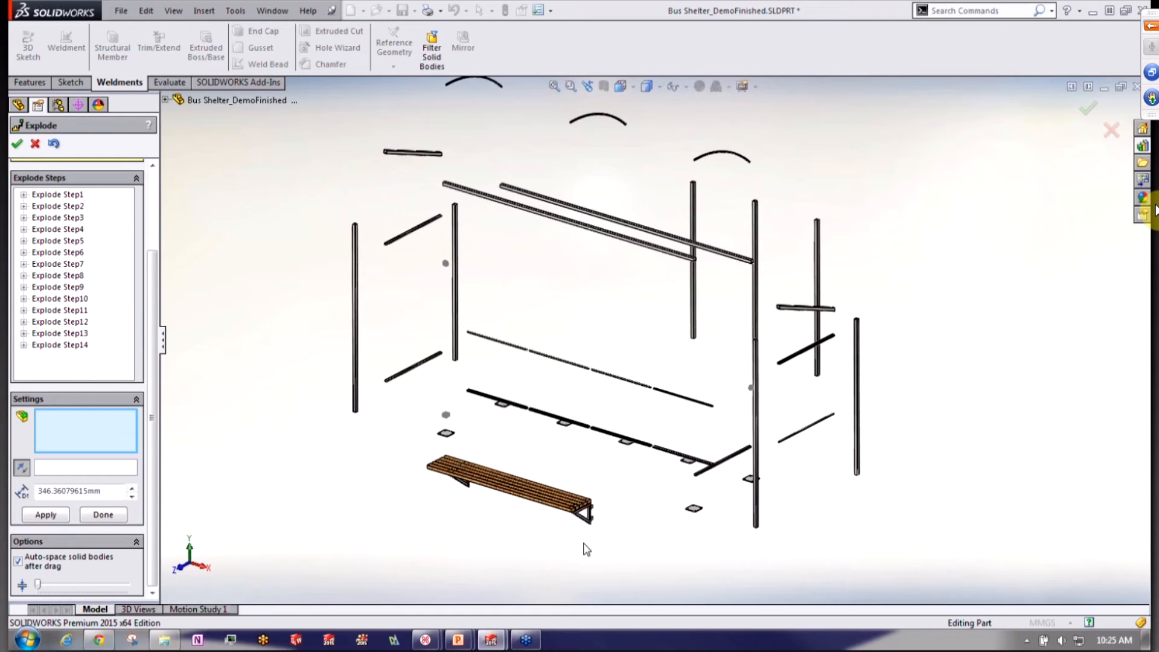
drag(408, 451, 599, 546)
drag(572, 456, 575, 489)
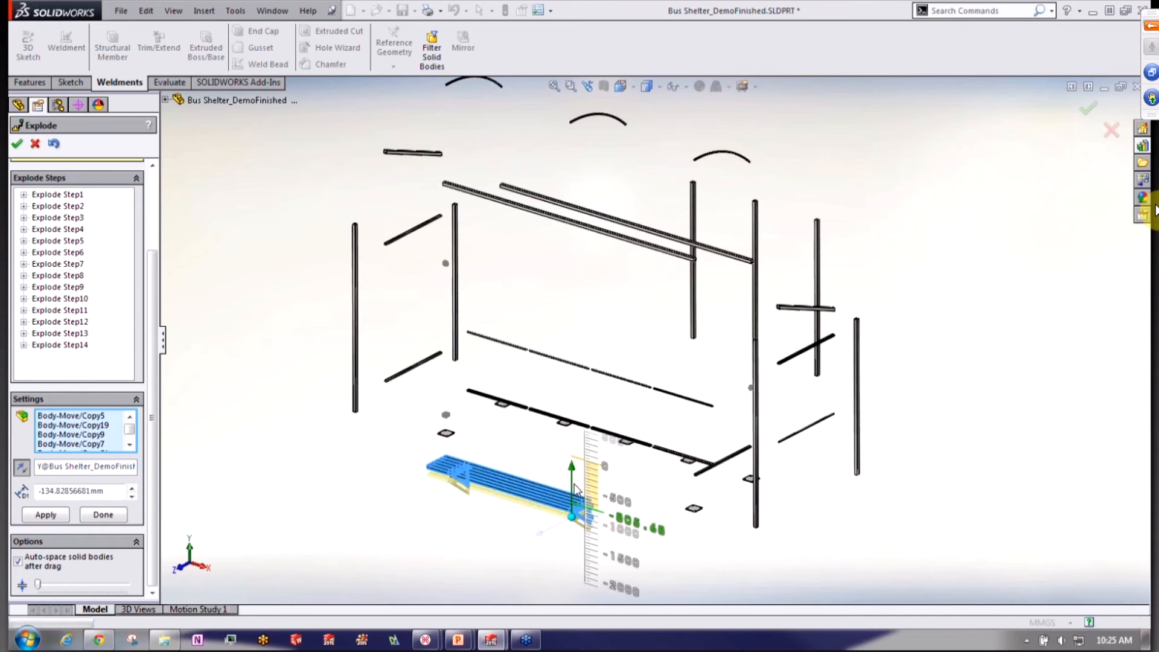
click(647, 526)
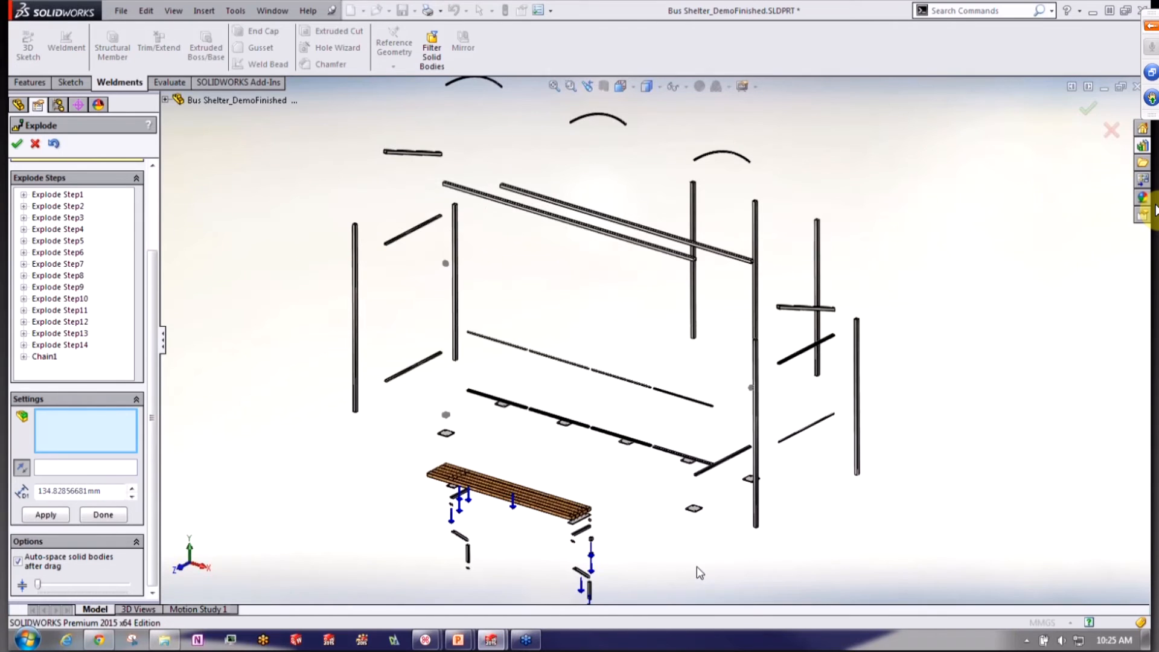
scroll(716, 553, up, 1)
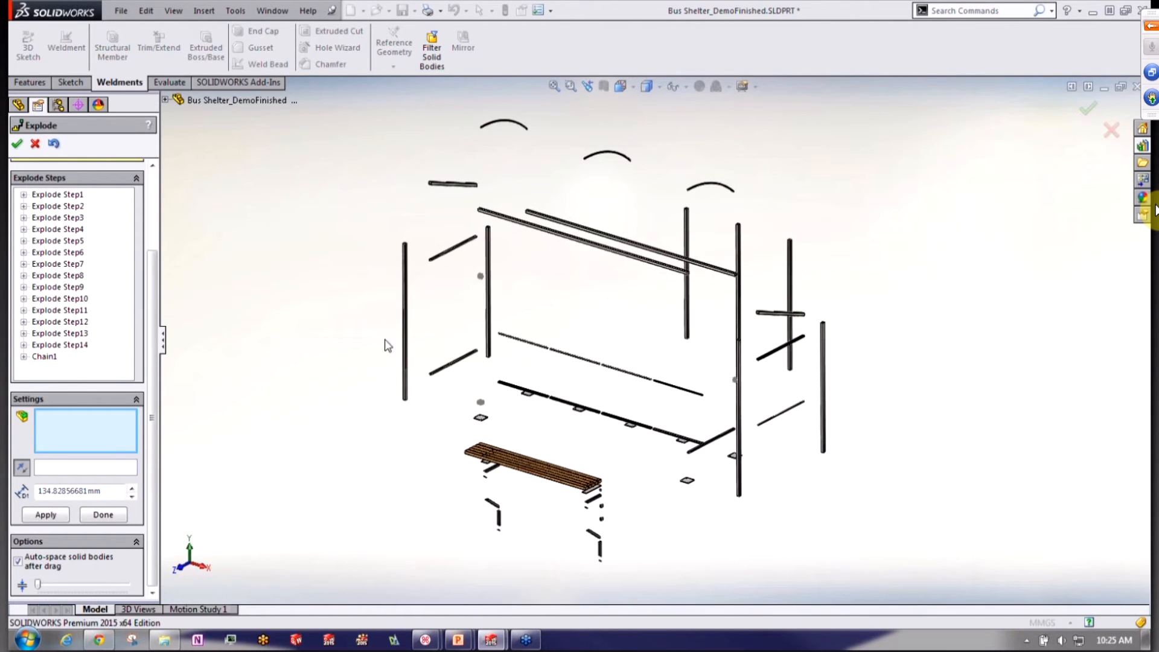
Accept the exploded view edits and collapse ExplView1 to show the assembled shelter
click(18, 145)
click(72, 175)
right_click(76, 175)
click(103, 181)
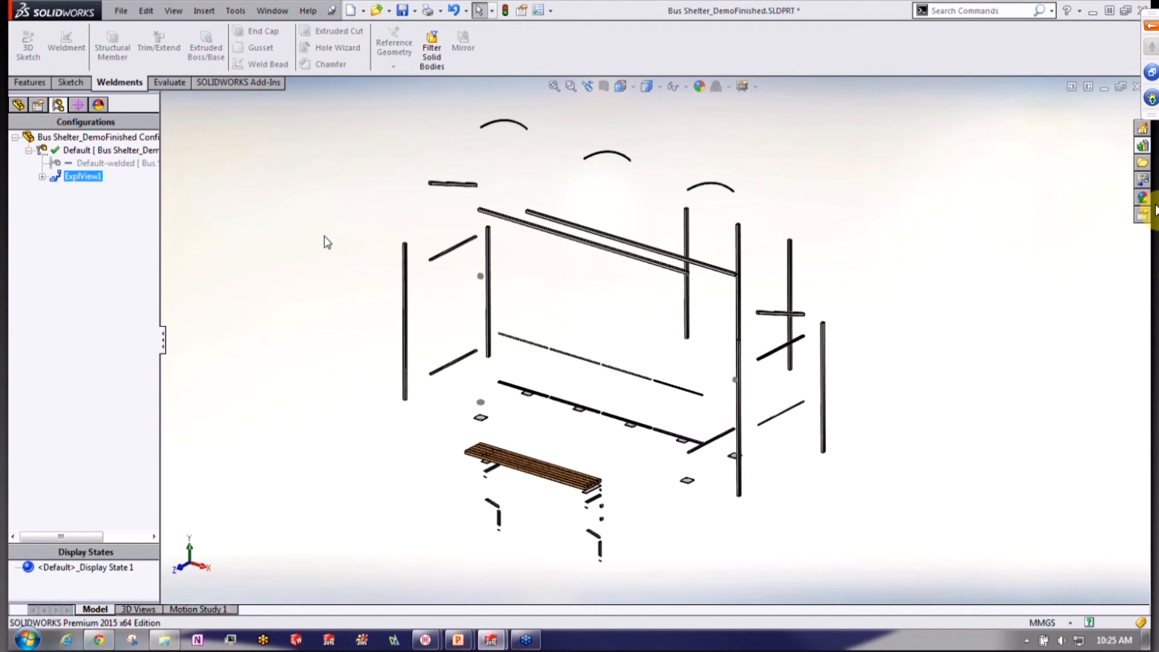
scroll(668, 342, down, 3)
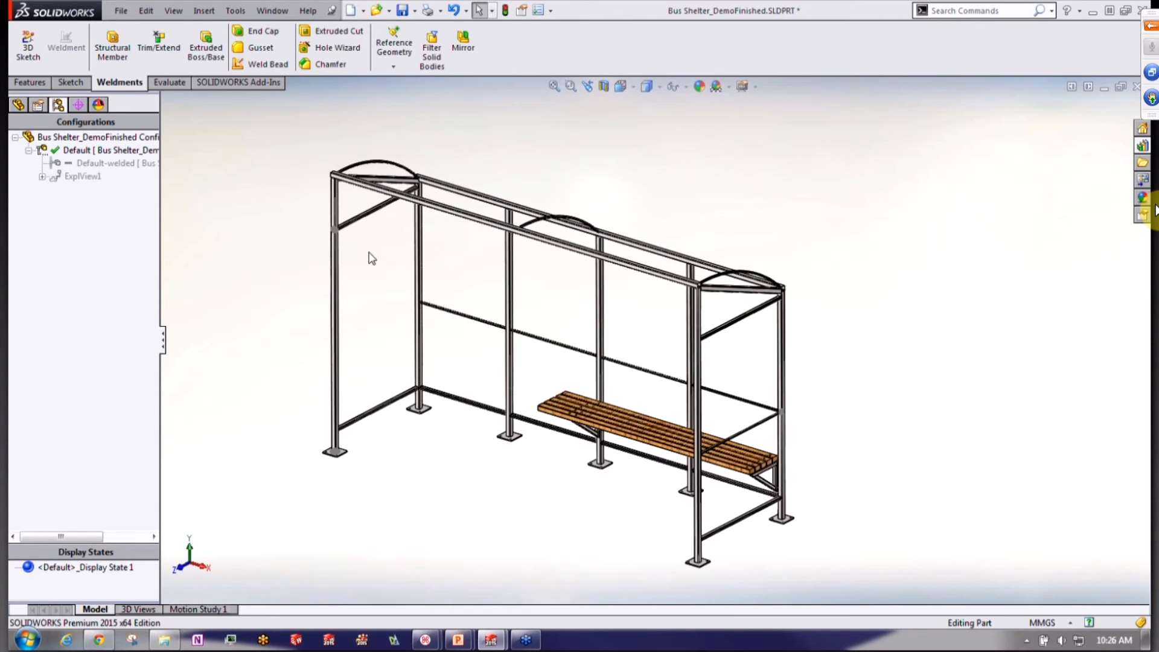
Create a new drawing from the bus shelter part
click(127, 11)
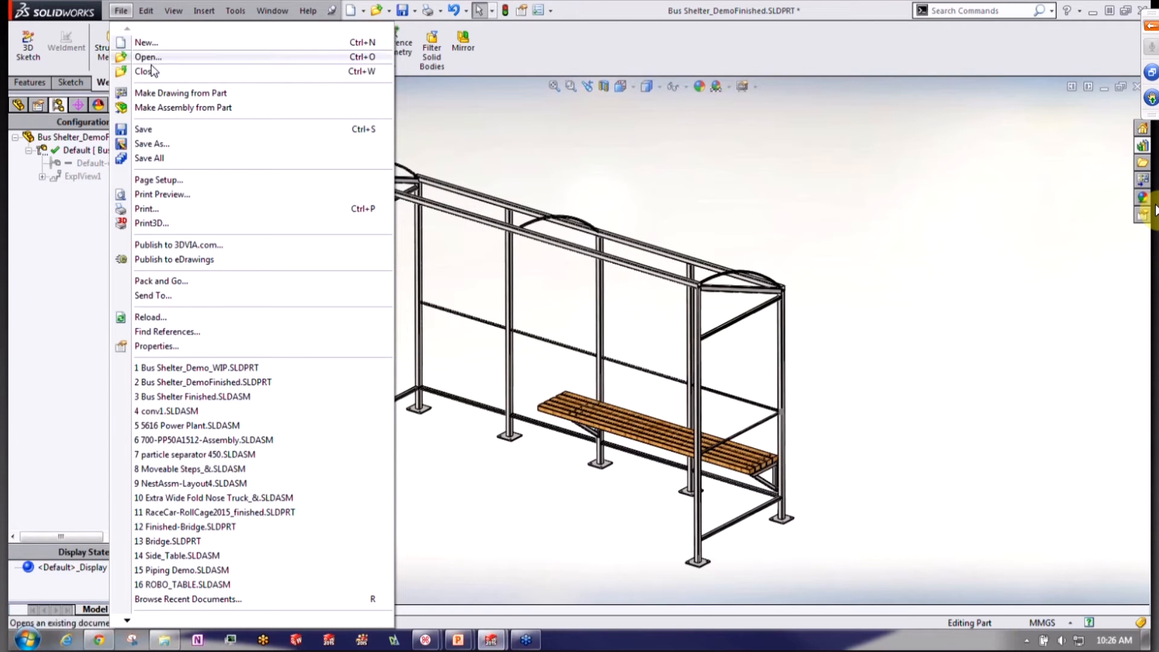
click(161, 92)
click(358, 236)
click(468, 440)
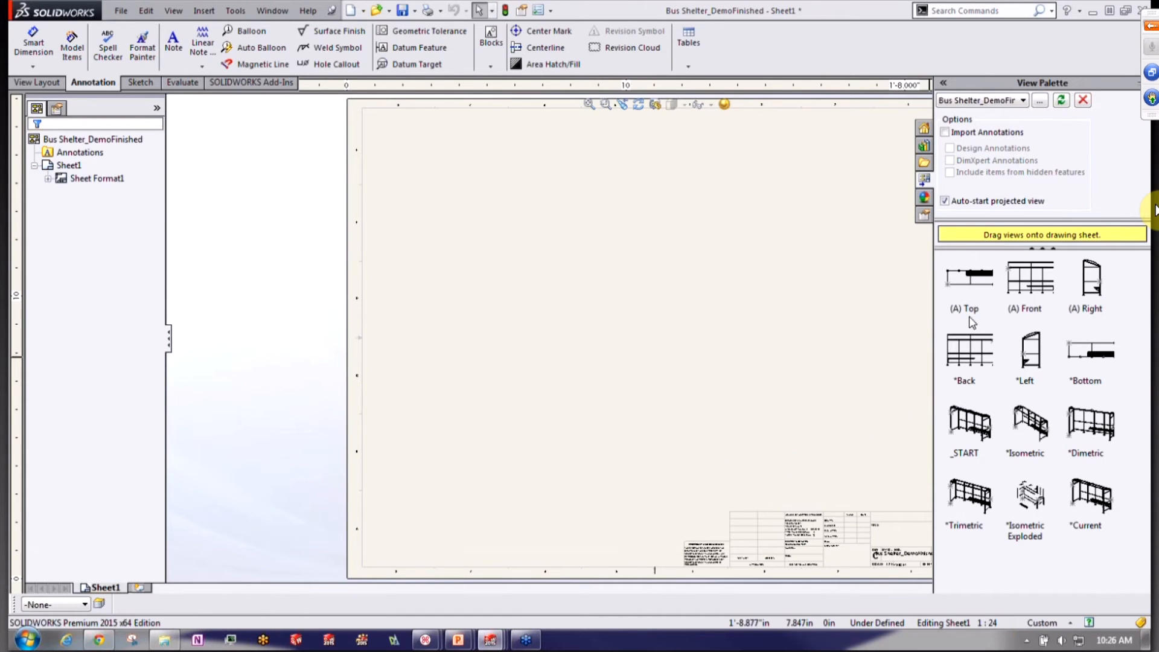
Place the front view on the sheet with a projected top view above it and an isometric view beside them
drag(1020, 290, 519, 465)
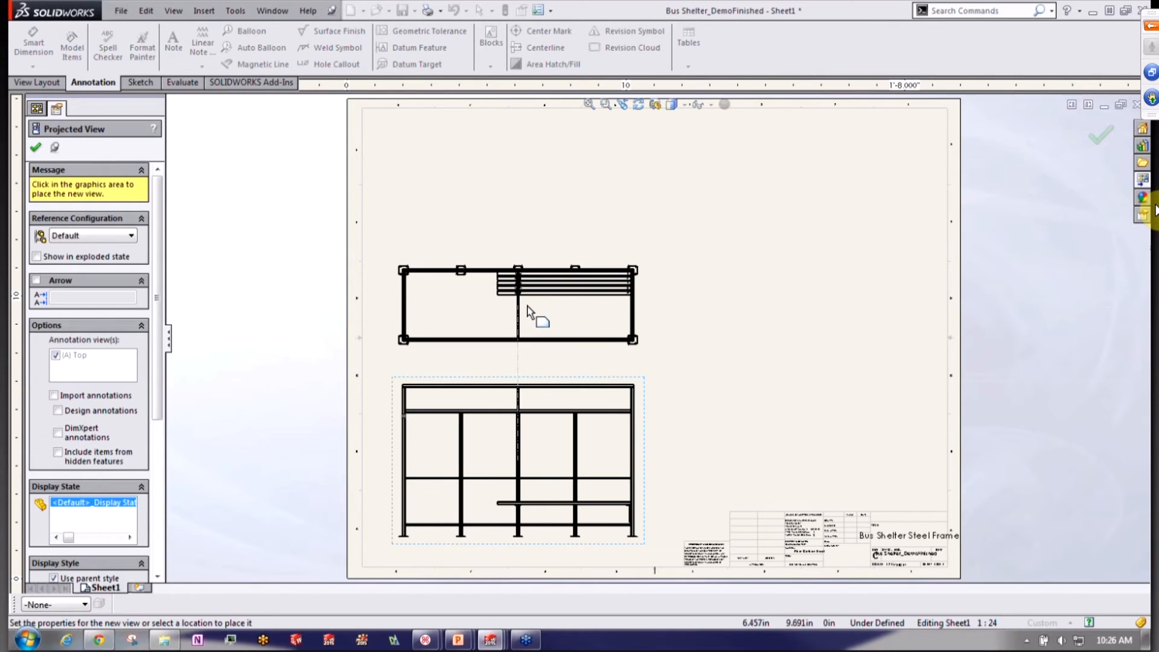
click(530, 305)
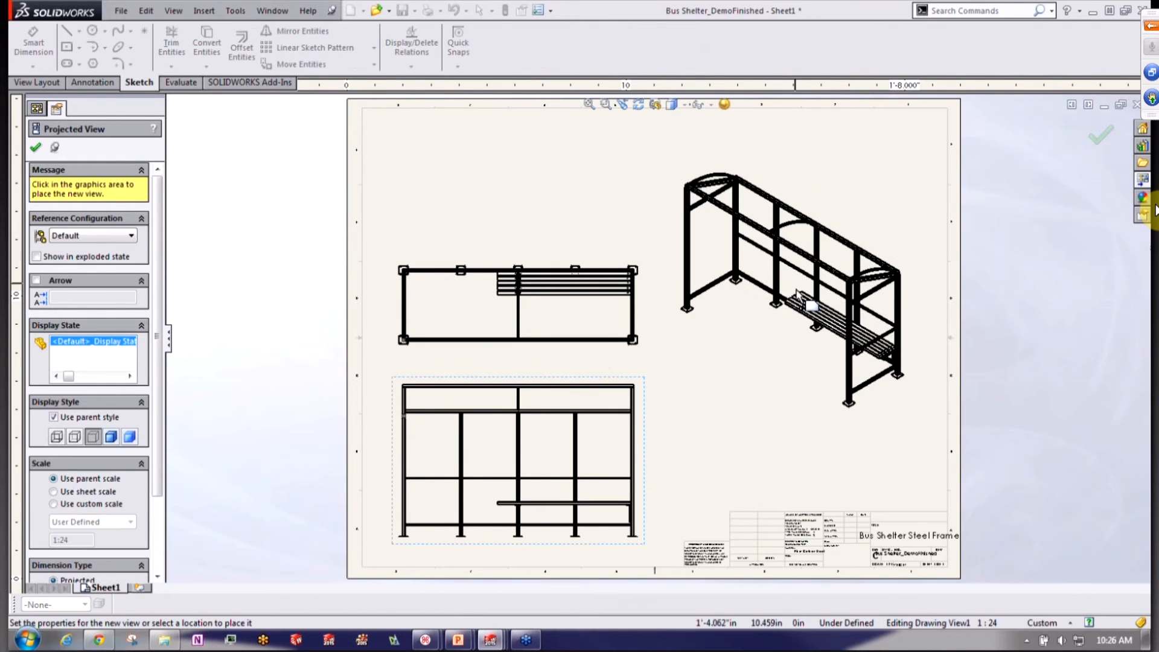
click(799, 309)
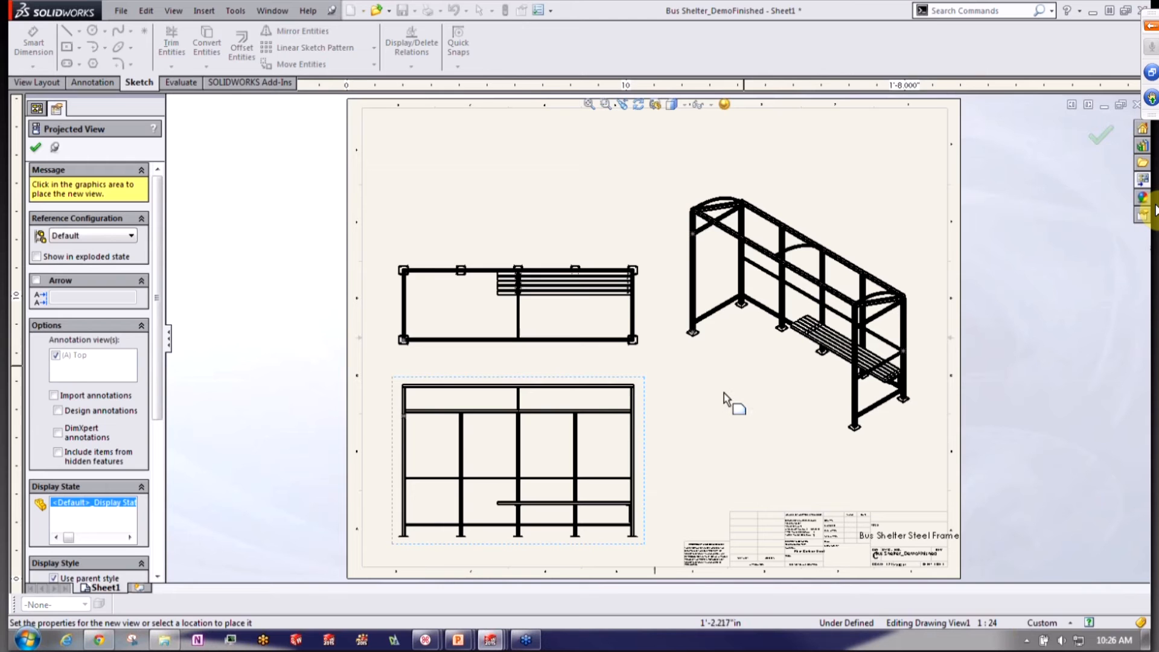
click(665, 433)
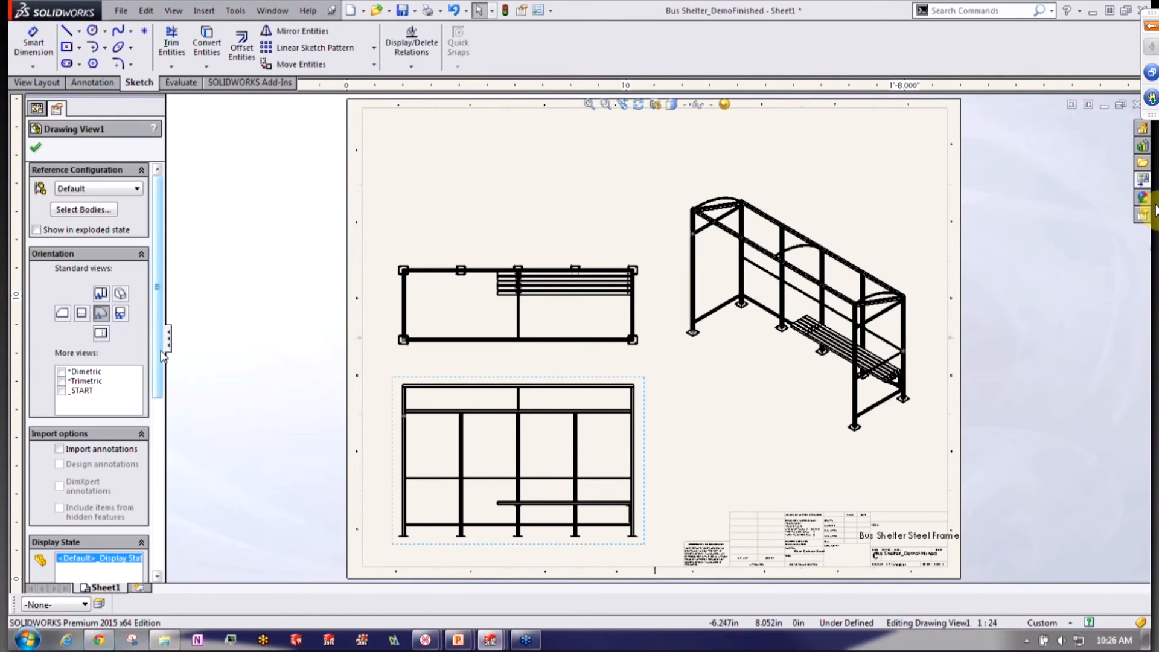
Set the front view to a custom scale of 1:40
scroll(90, 362, down, 5)
drag(80, 436, 70, 434)
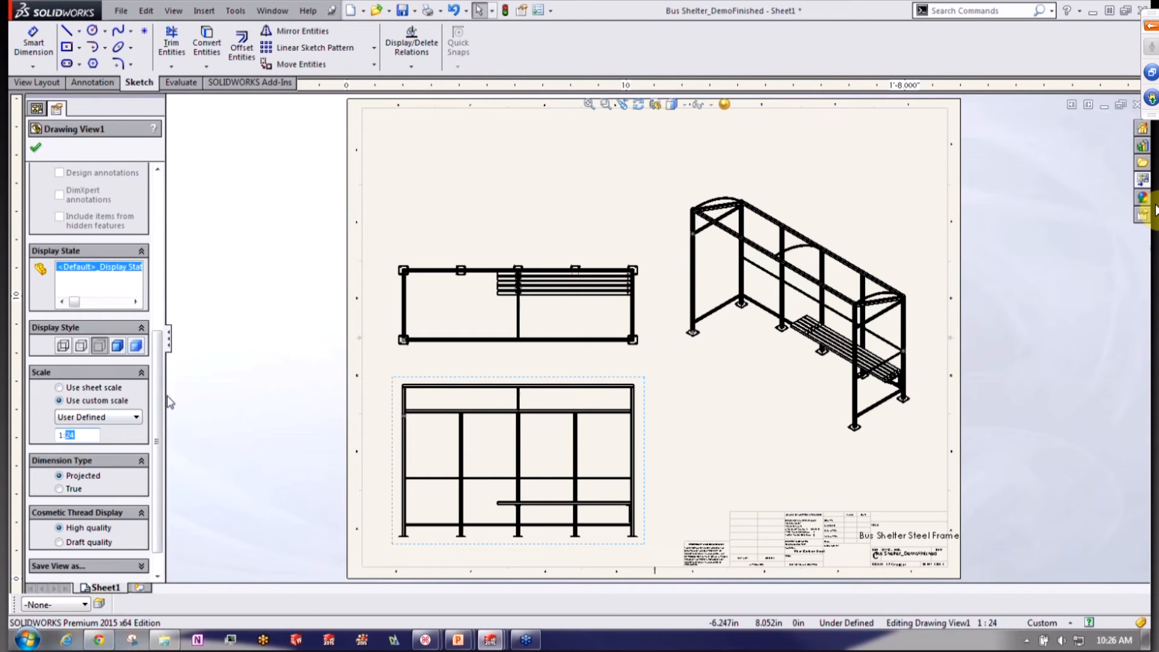
text(40)
key(Return)
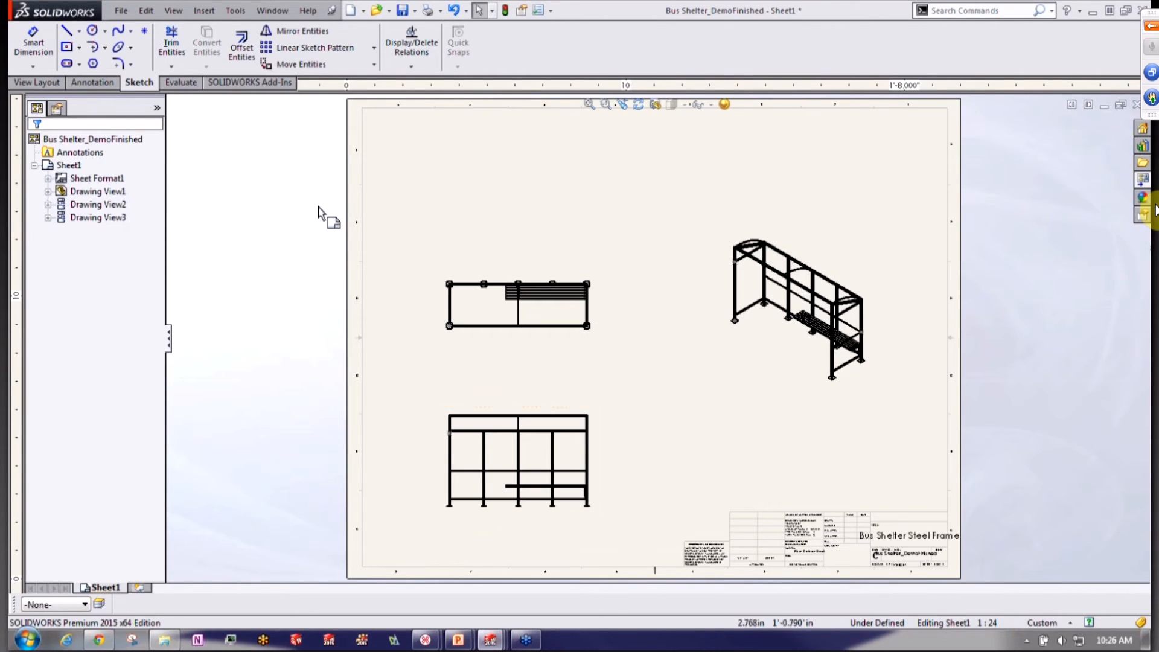
Show the isometric drawing view in its exploded state
click(727, 260)
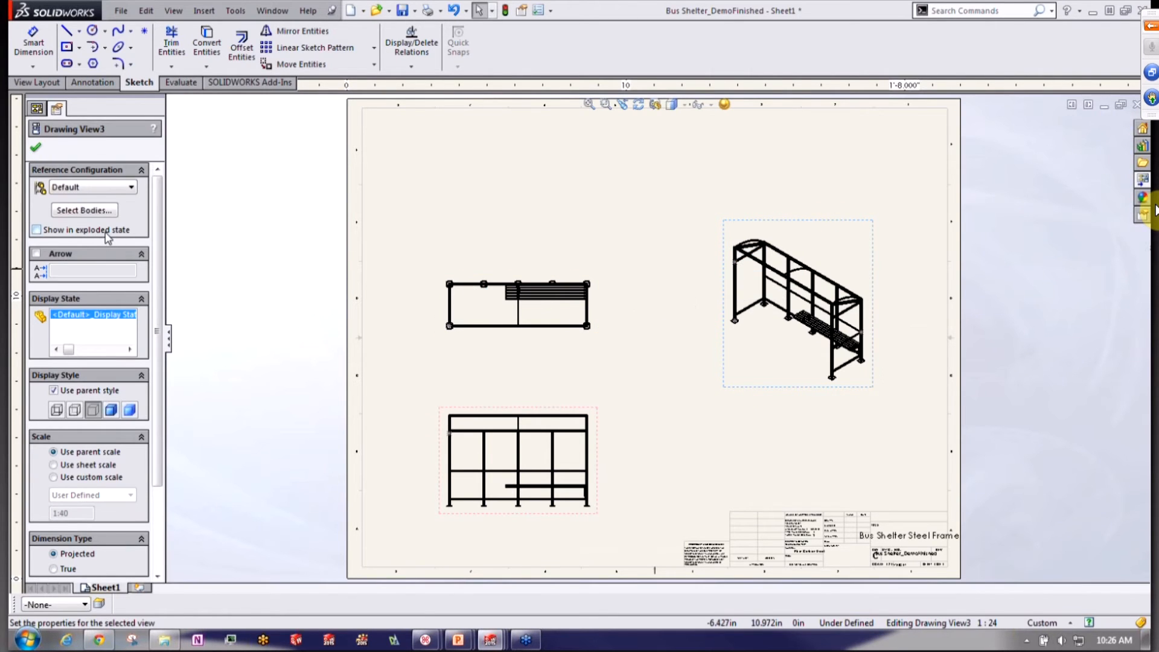
click(107, 237)
click(456, 208)
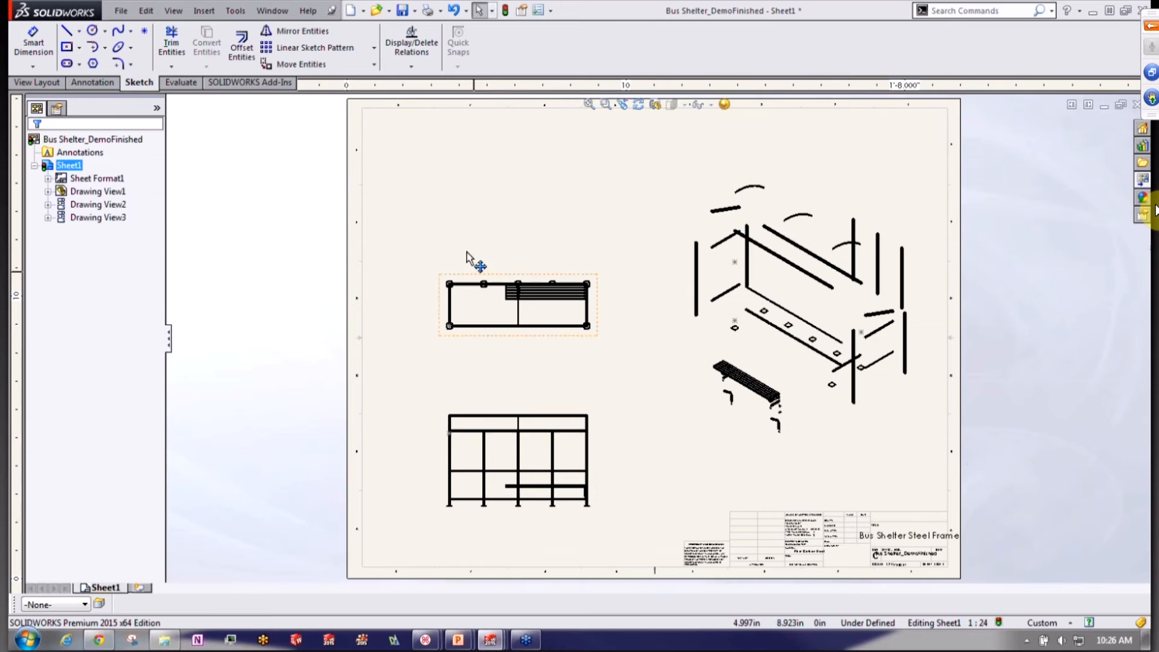
Move the front view down and to the left, and bring the top view closer above it
drag(496, 415, 474, 439)
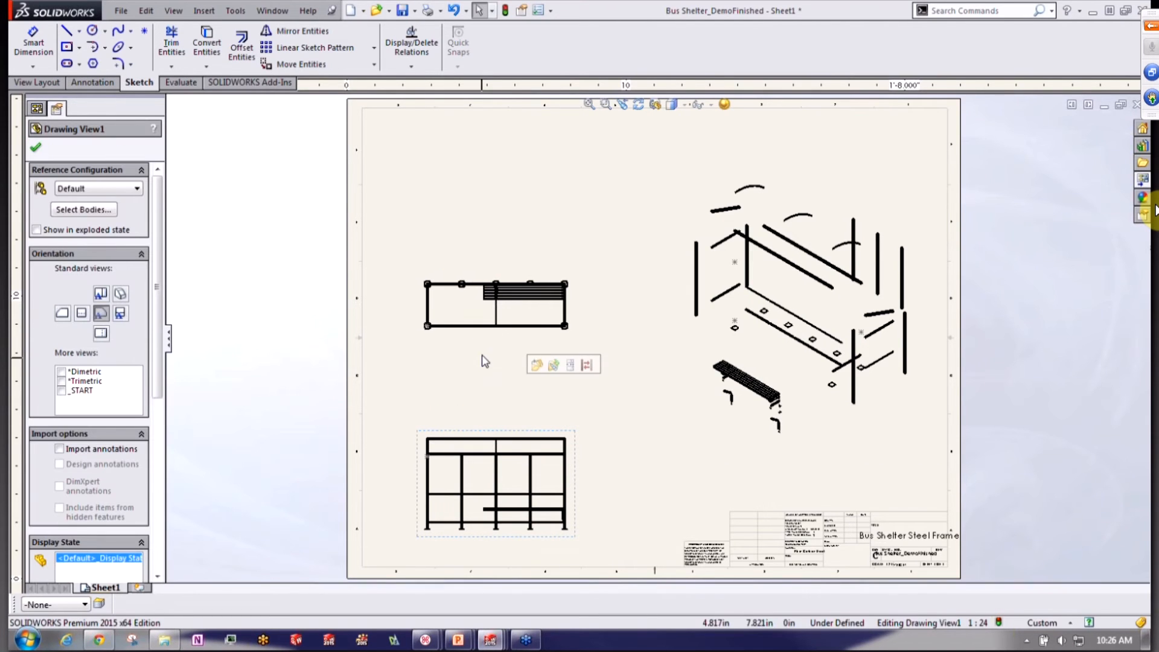
drag(487, 343, 487, 395)
click(429, 249)
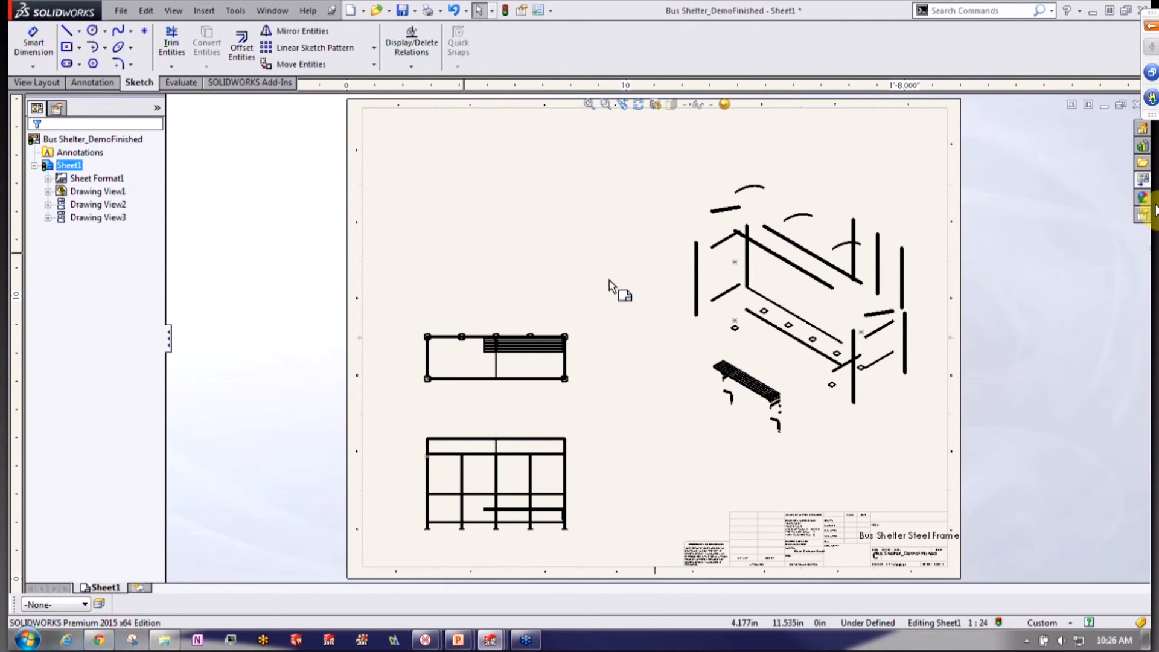
Set the exploded isometric view's display style to Shaded With Edges
click(655, 283)
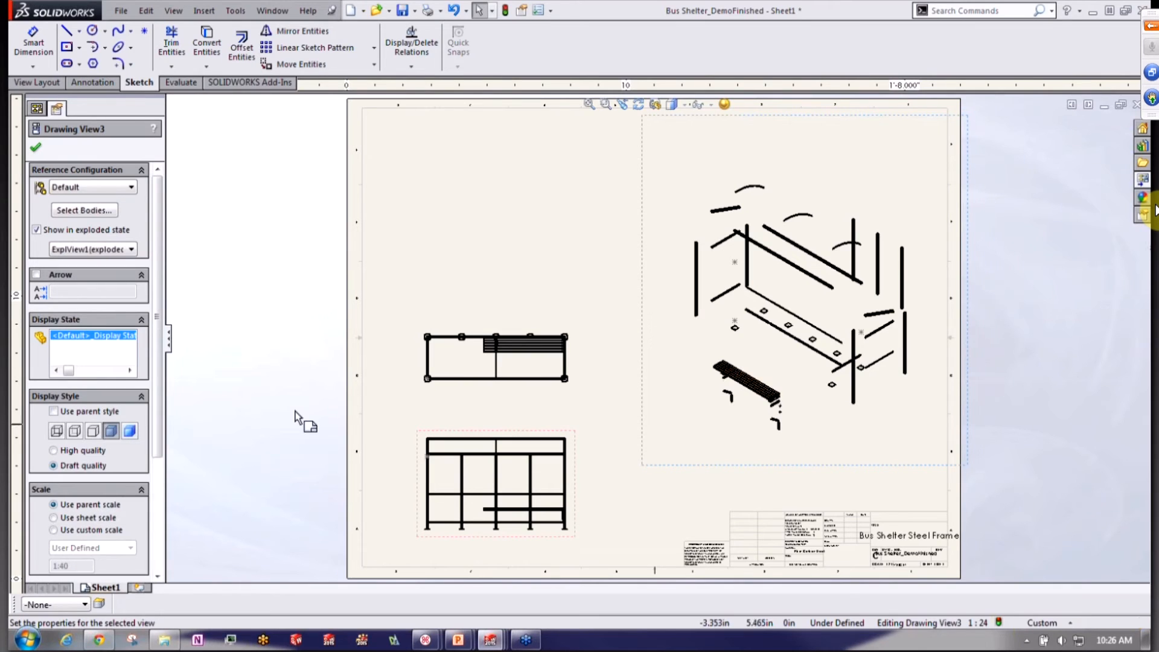
click(534, 266)
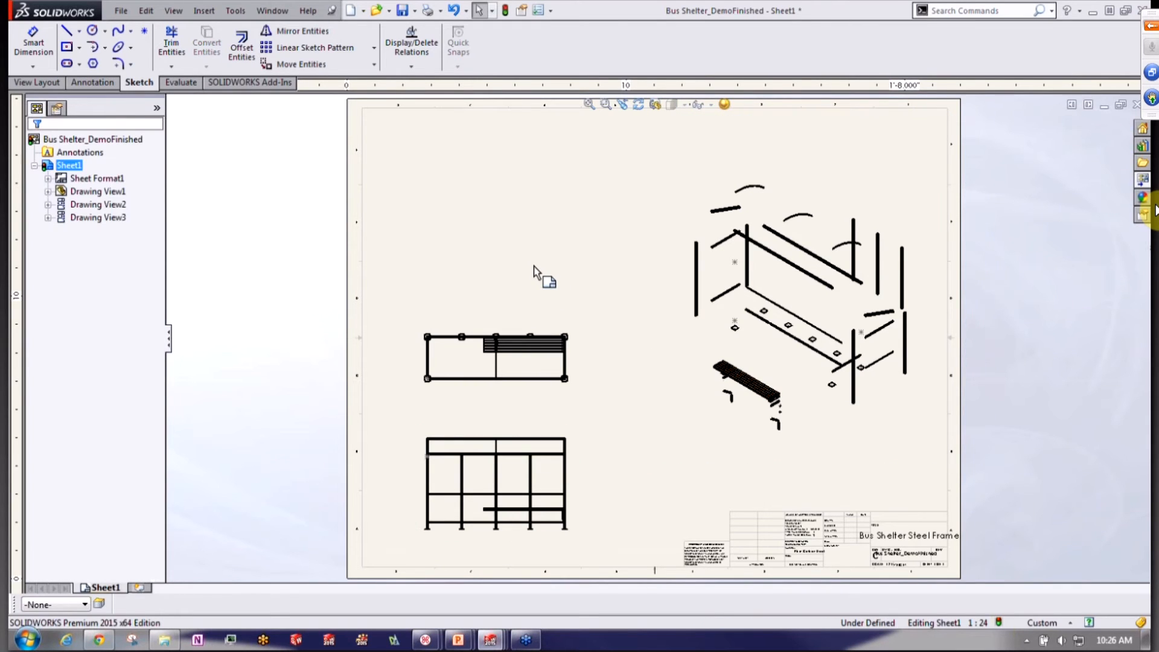
Insert a weldment cut list table at the upper-left corner of the drawing sheet
click(93, 82)
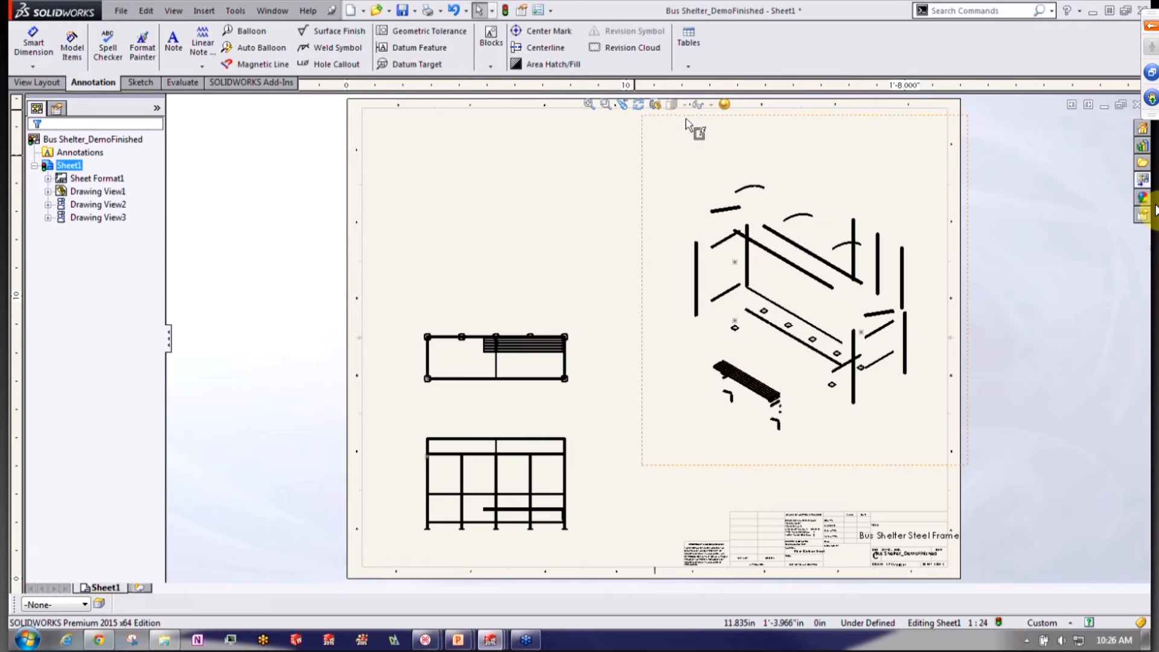
click(688, 67)
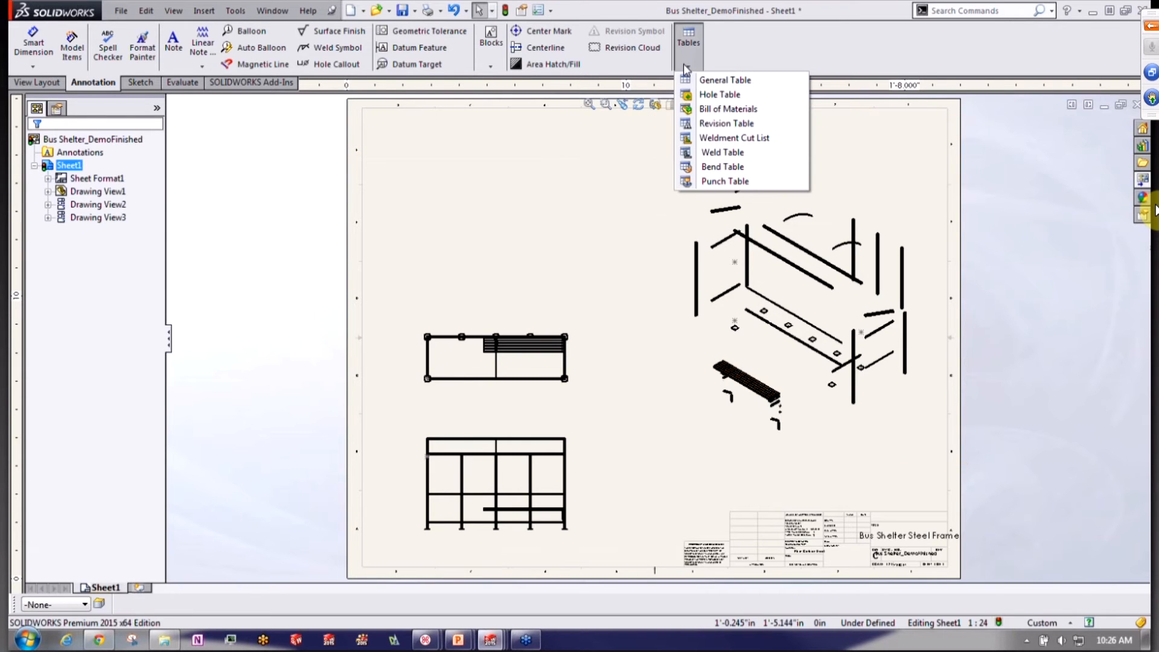
click(719, 138)
click(37, 150)
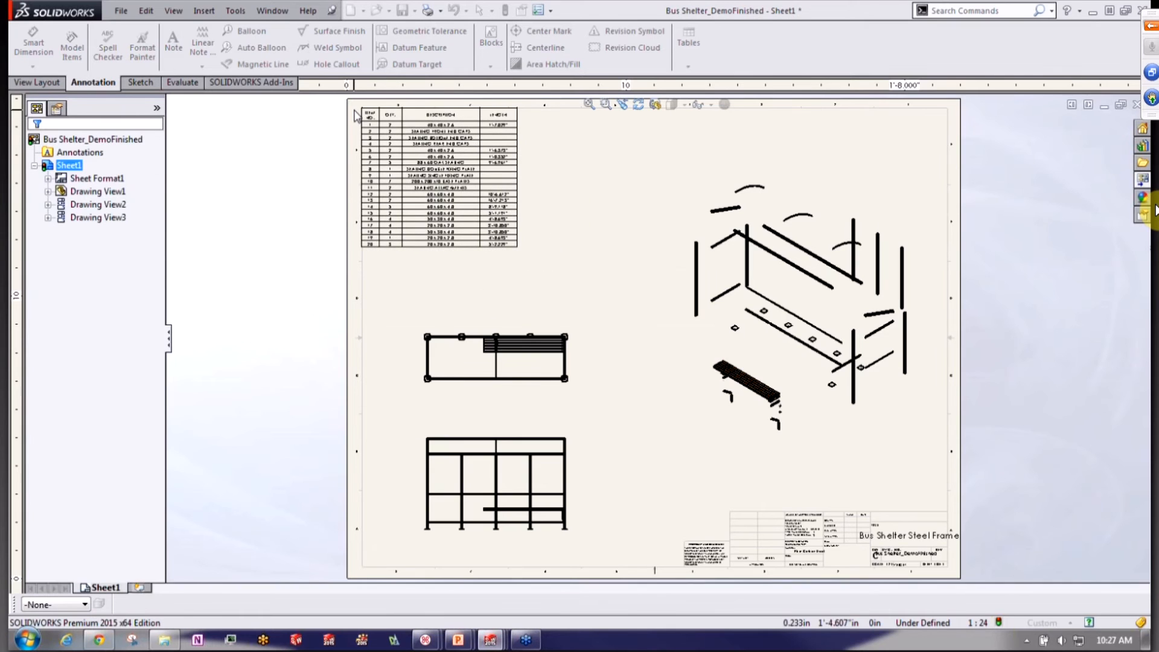
click(355, 115)
Examine the weldment cut list's descriptions and lengths, and the options for inserting a column beside LENGTH
scroll(404, 131, down, 2)
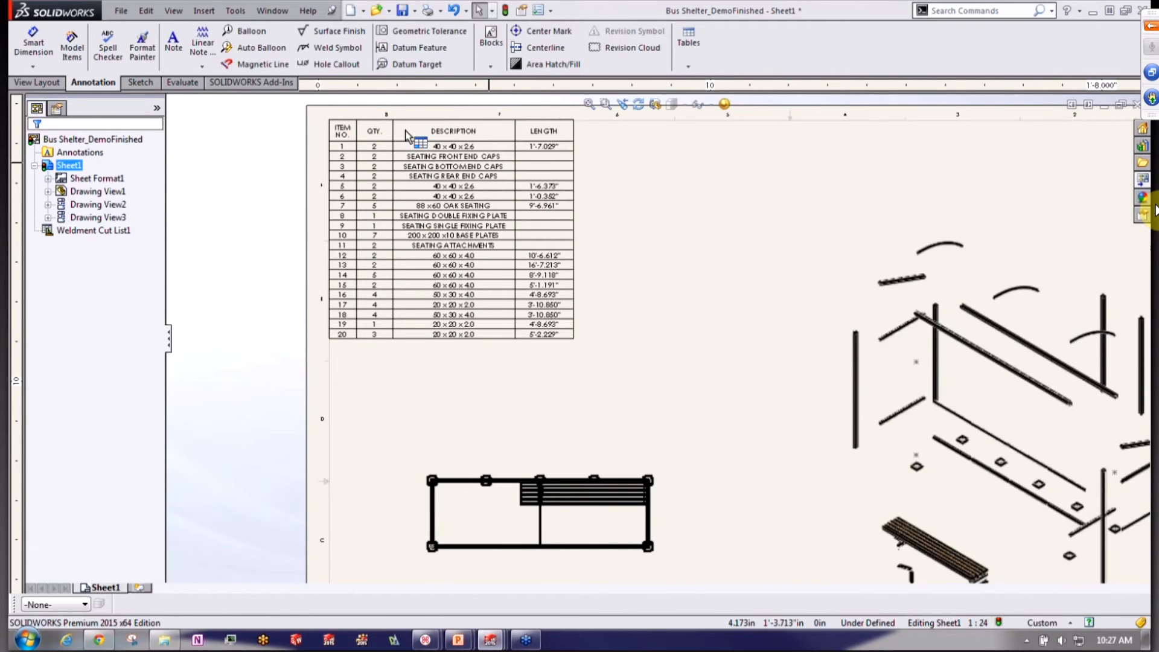
click(405, 131)
scroll(422, 169, down, 2)
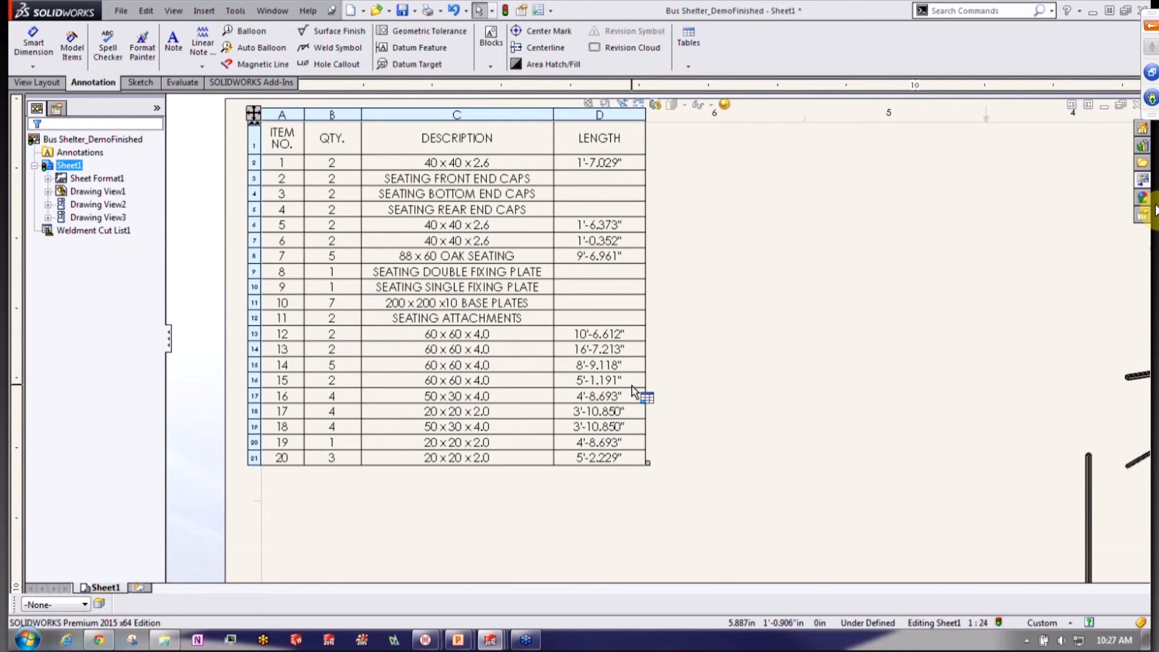
scroll(633, 389, up, 1)
right_click(623, 125)
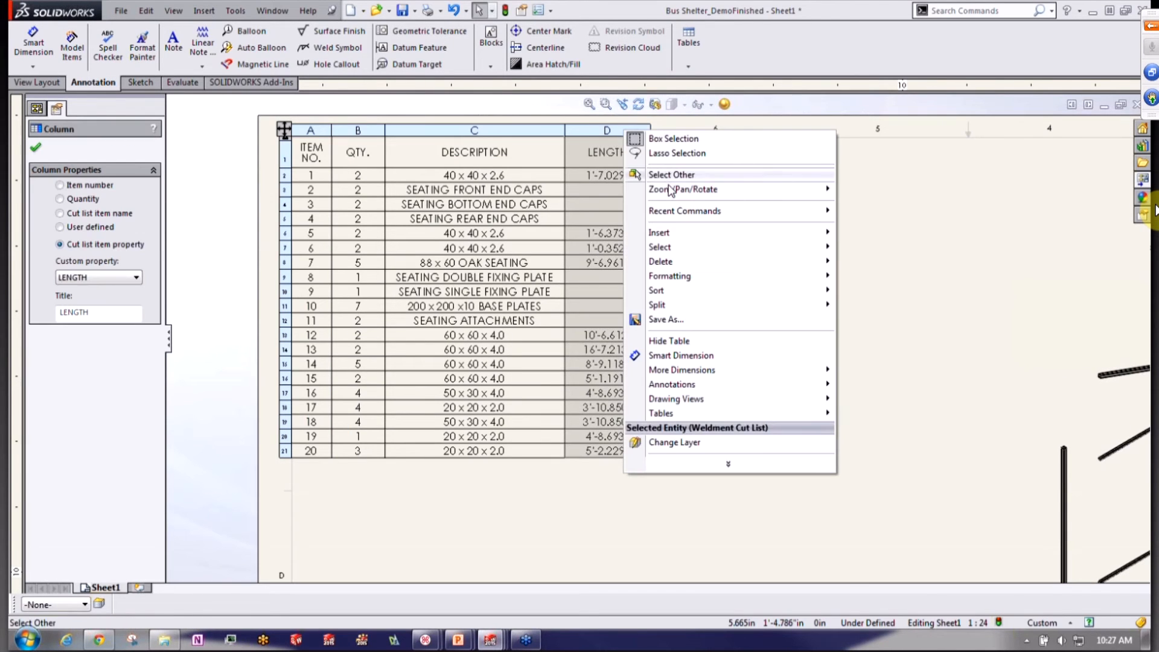
mouse_move(681, 238)
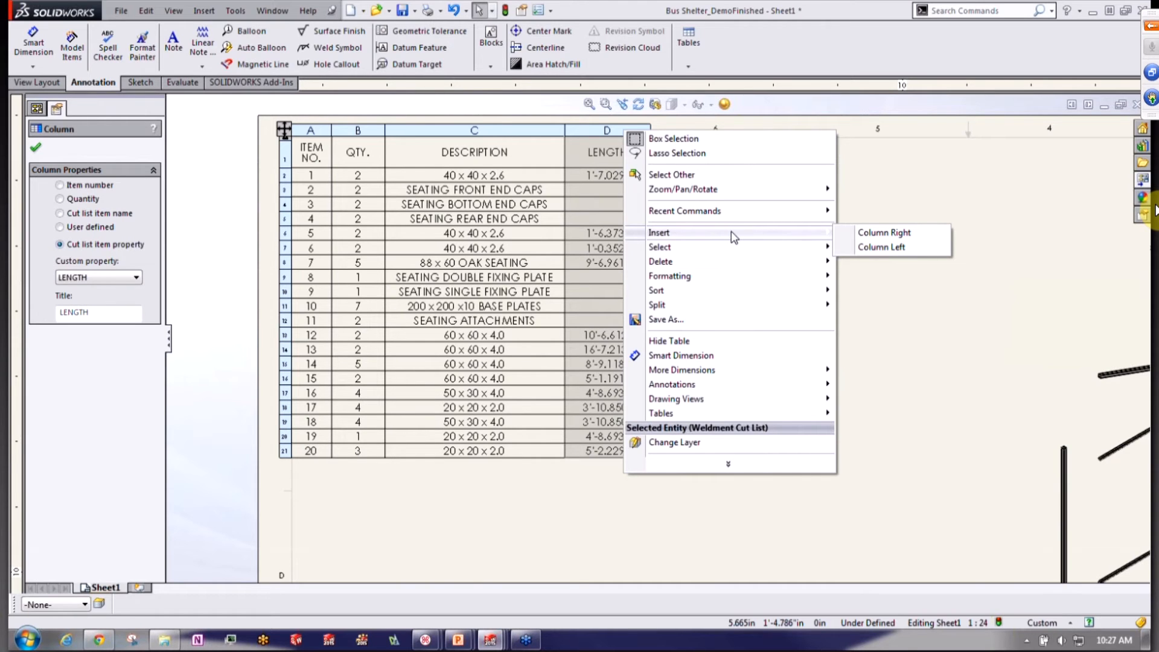
click(931, 173)
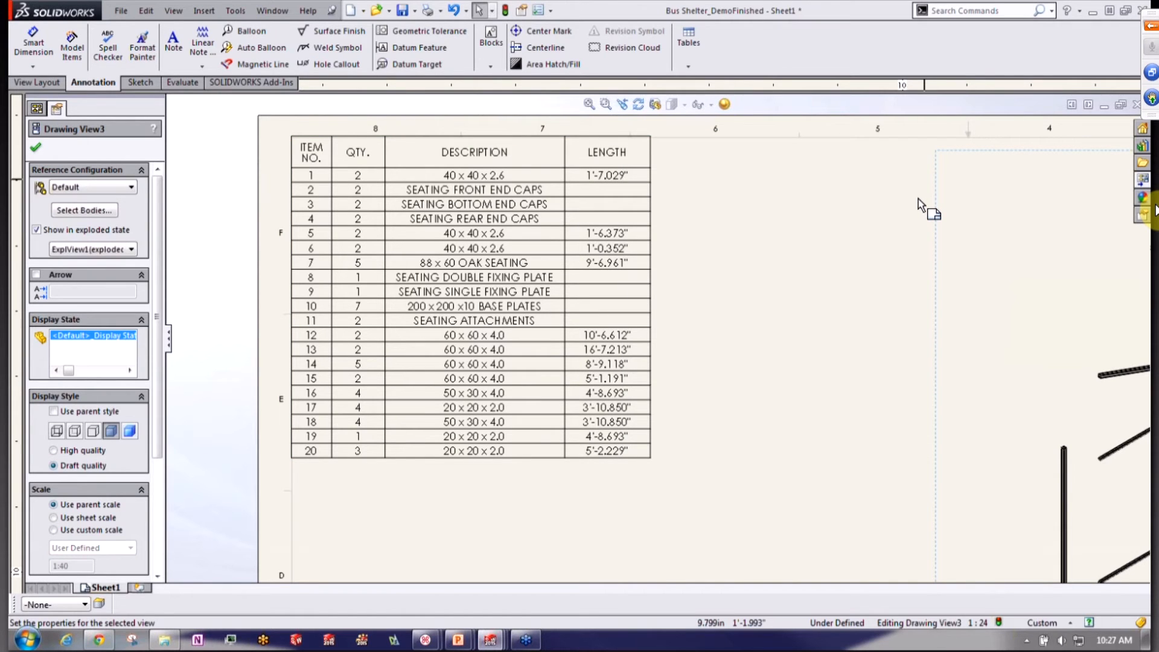
scroll(839, 462, up, 2)
scroll(840, 456, up, 2)
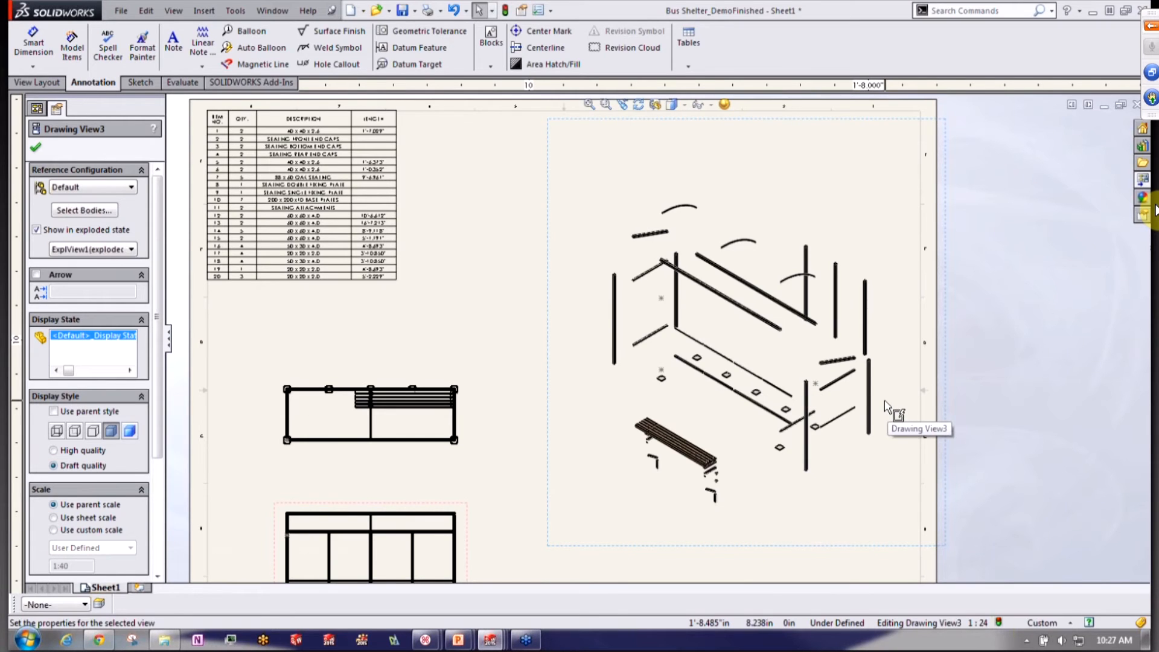
Try a single item-number balloon on the far-left vertical post of the exploded view, and remove it again
scroll(887, 406, down, 3)
click(245, 31)
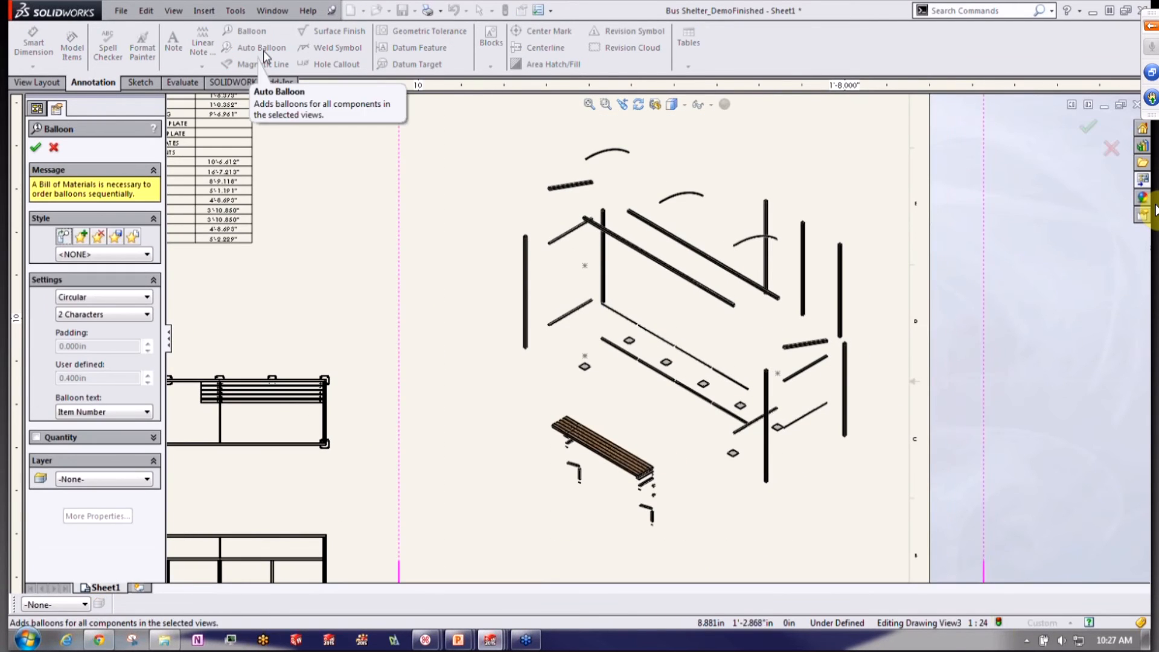
click(527, 285)
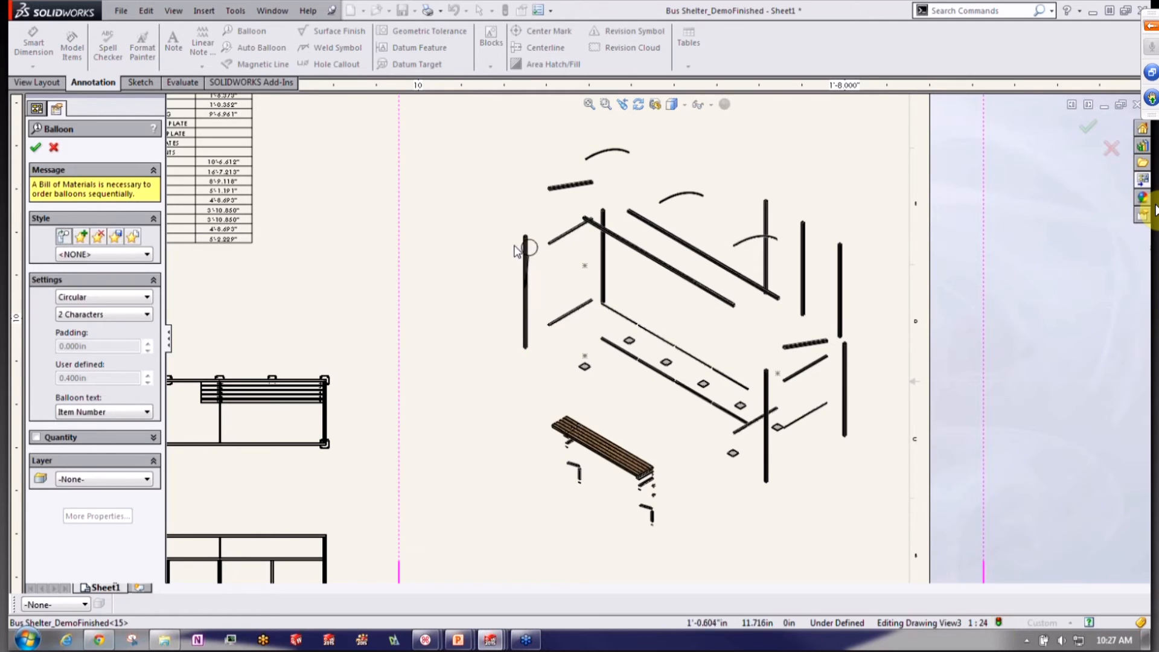
click(471, 254)
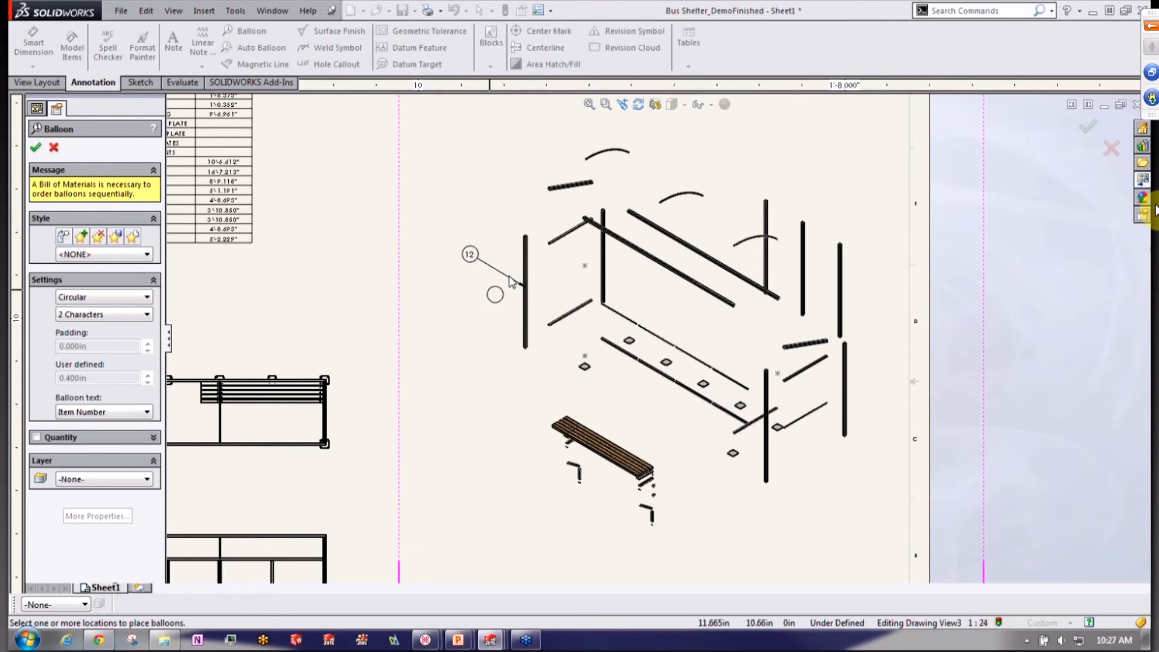
key(Escape)
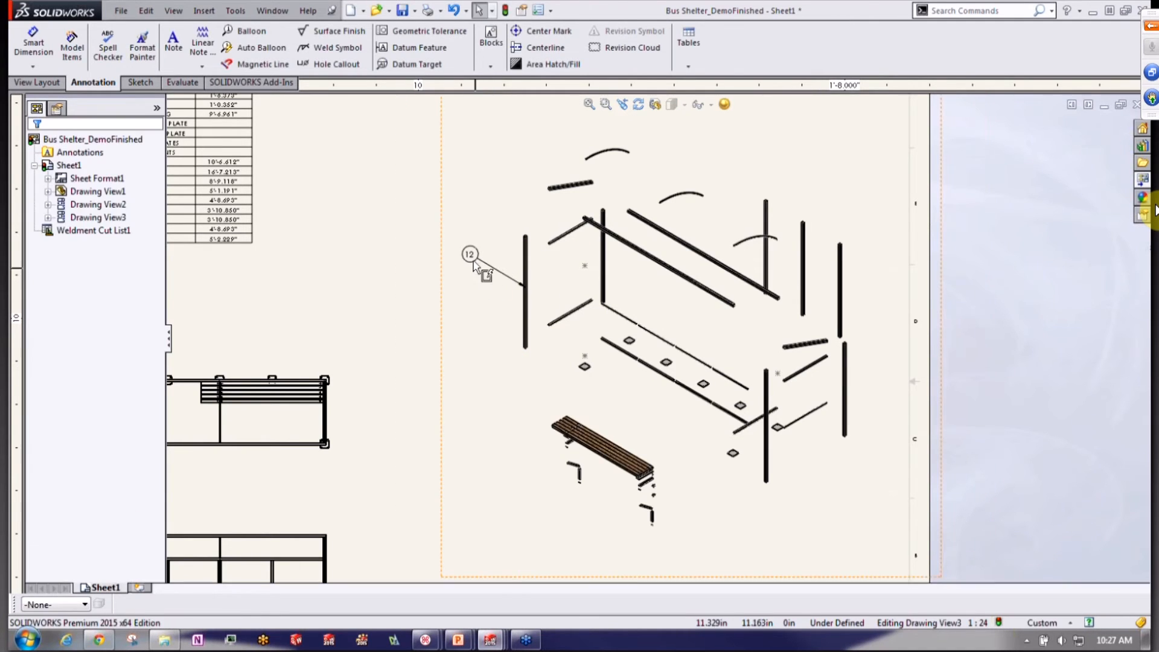
key(Delete)
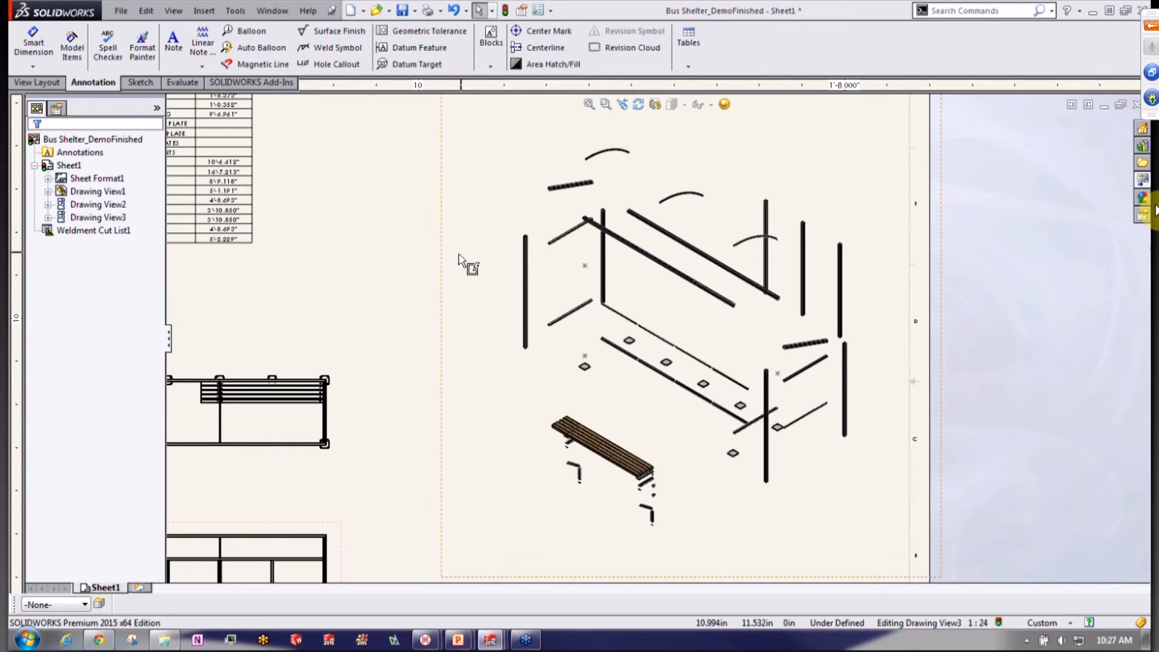
Nudge the exploded view slightly left and auto-balloon it in a square layout, ignoring multiple instances and inserting magnetic lines
drag(445, 261, 423, 270)
click(257, 47)
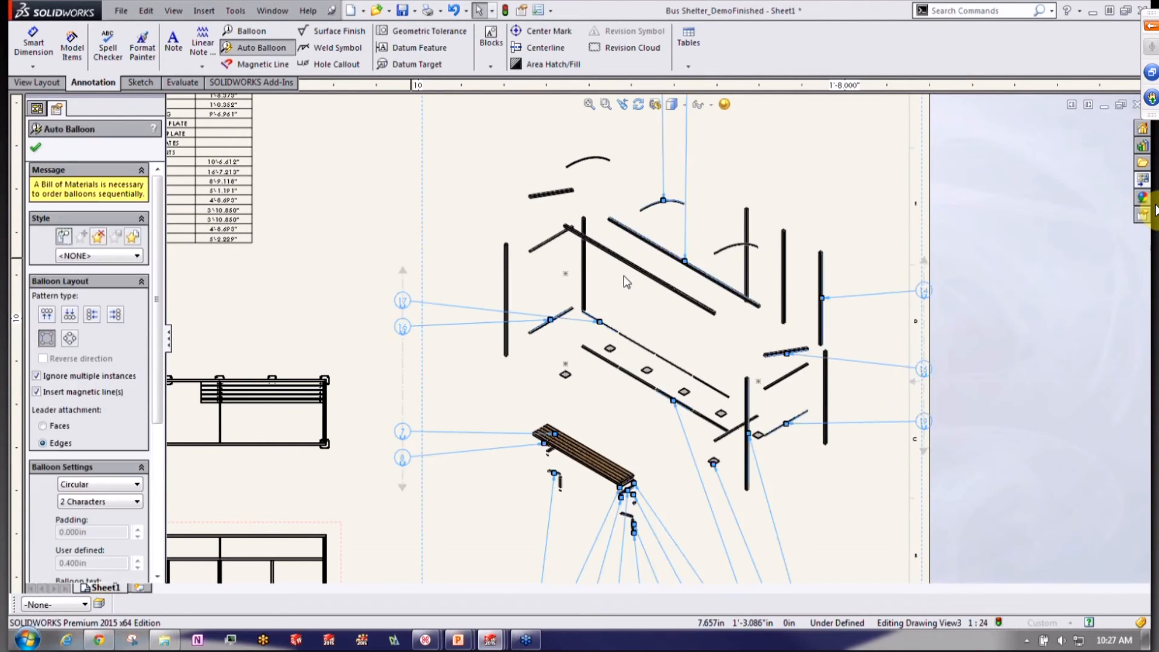
key(f)
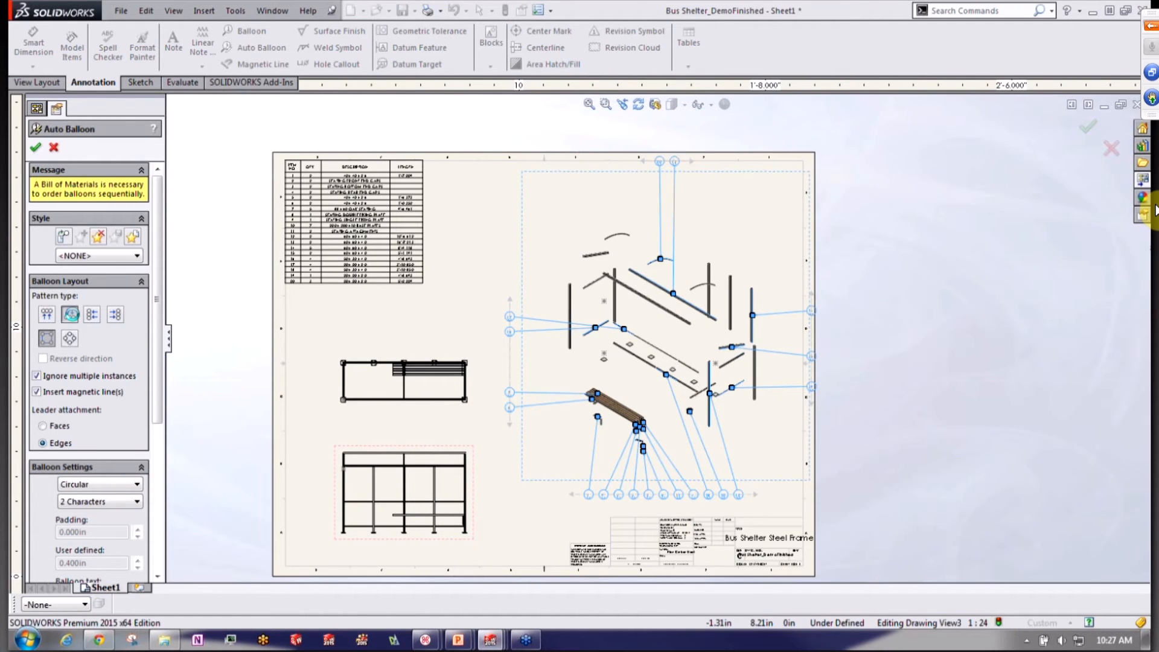
click(74, 319)
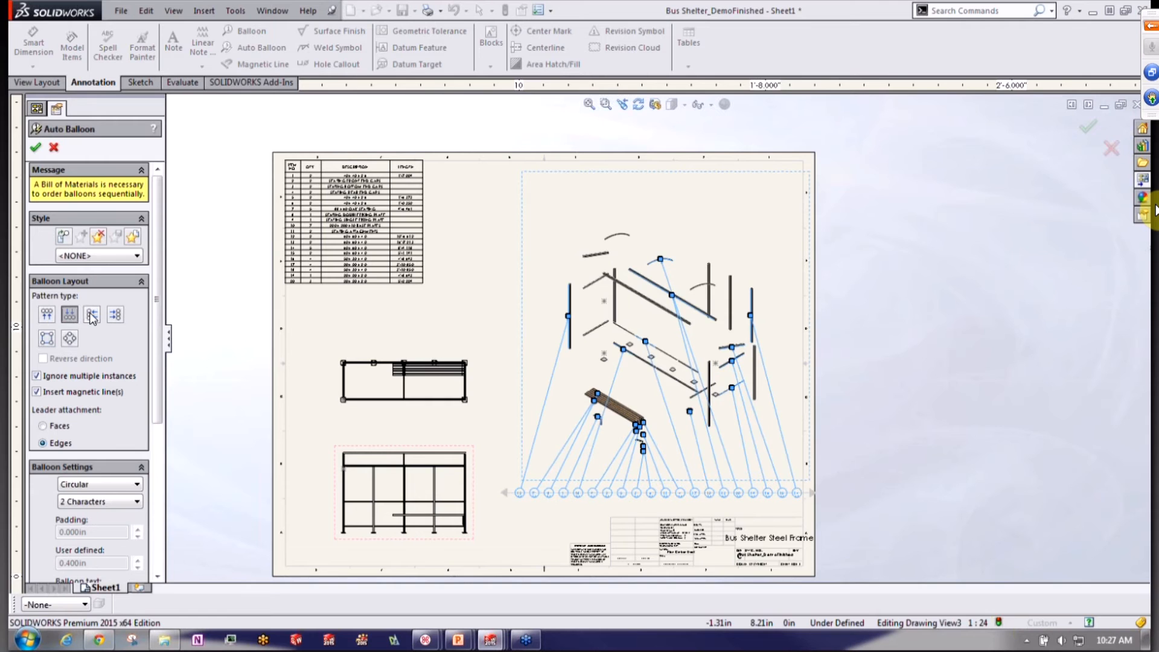
click(92, 316)
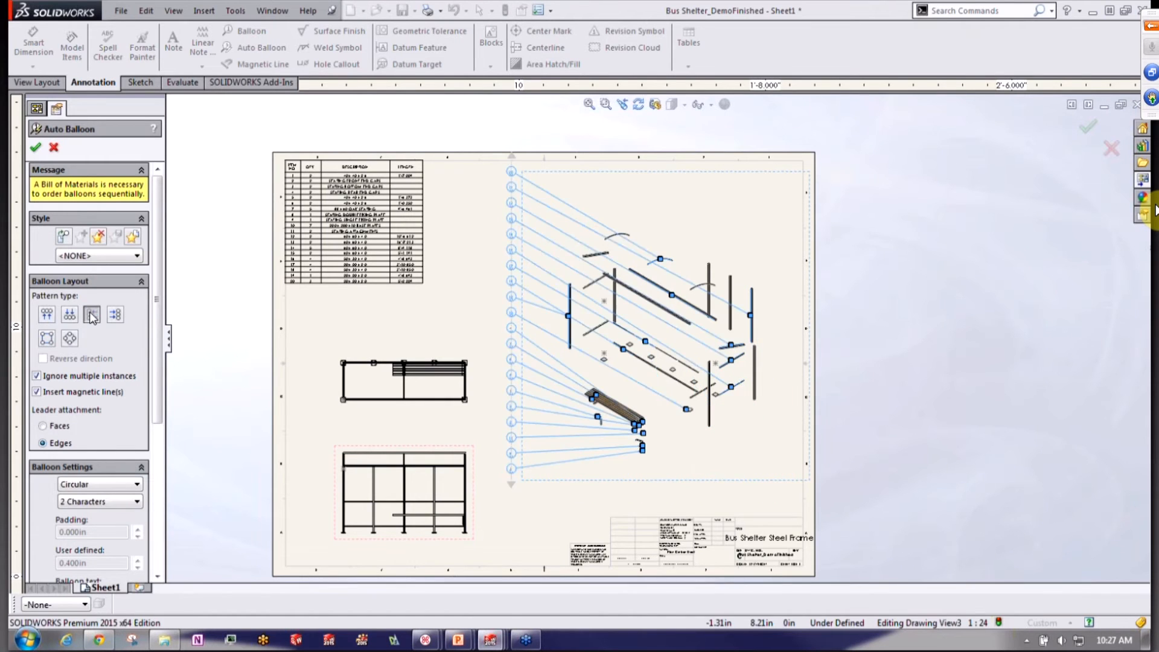
click(47, 340)
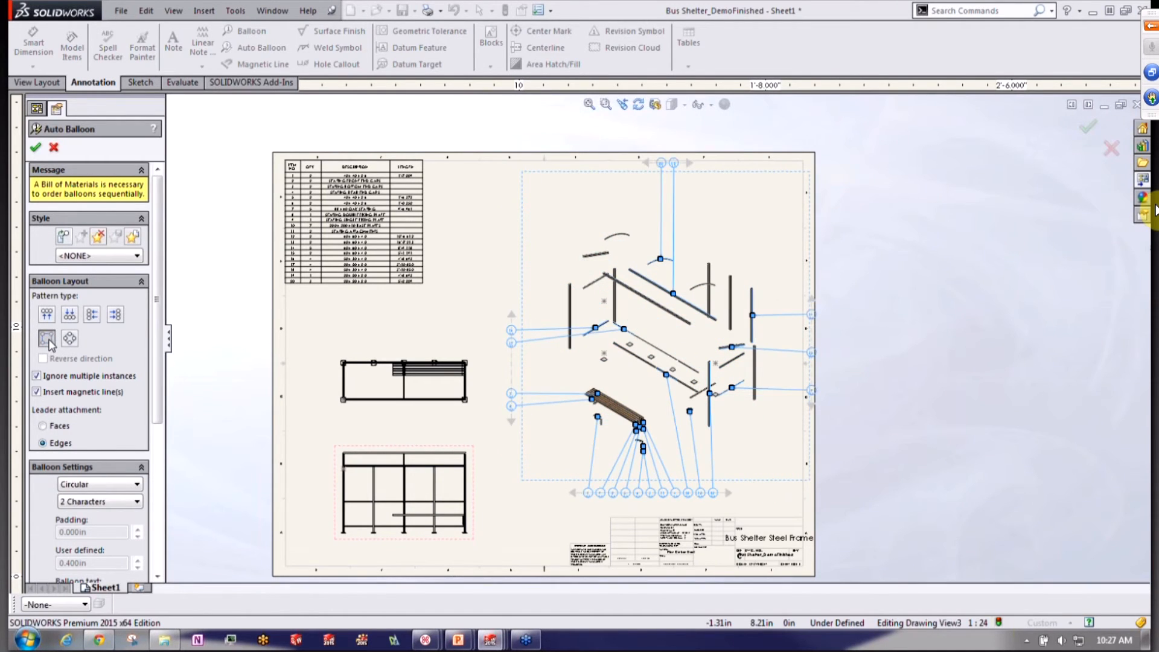
click(36, 147)
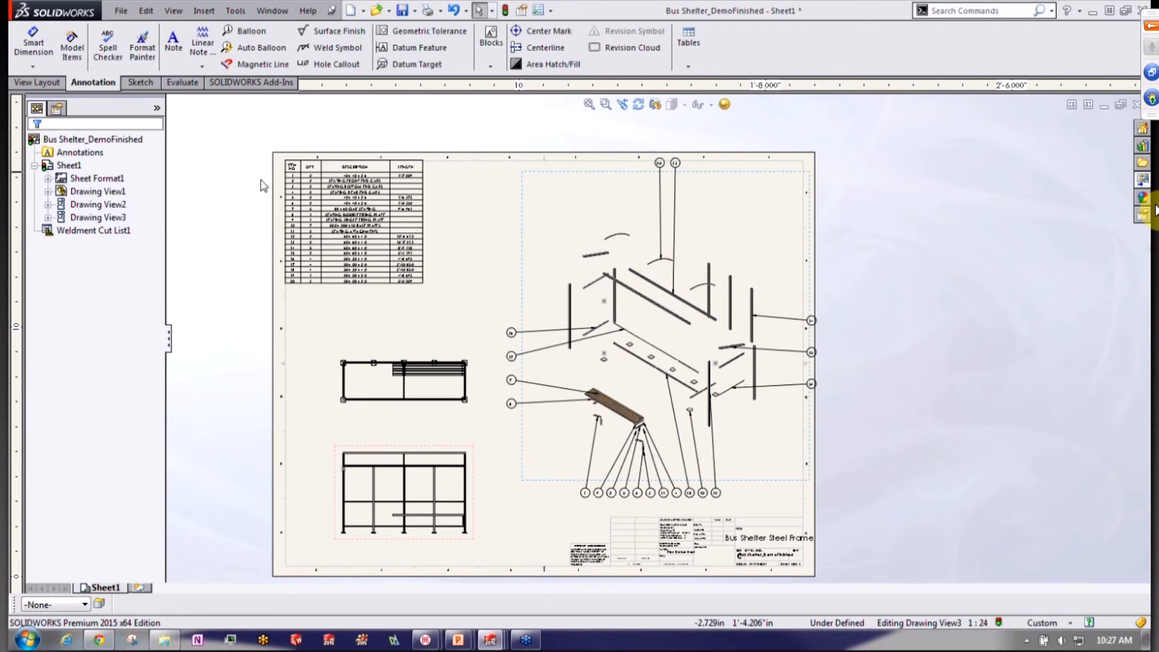
Lower the balloon row above the exploded view, and move balloon 12 from the bottom row to the right-hand balloon column
click(658, 165)
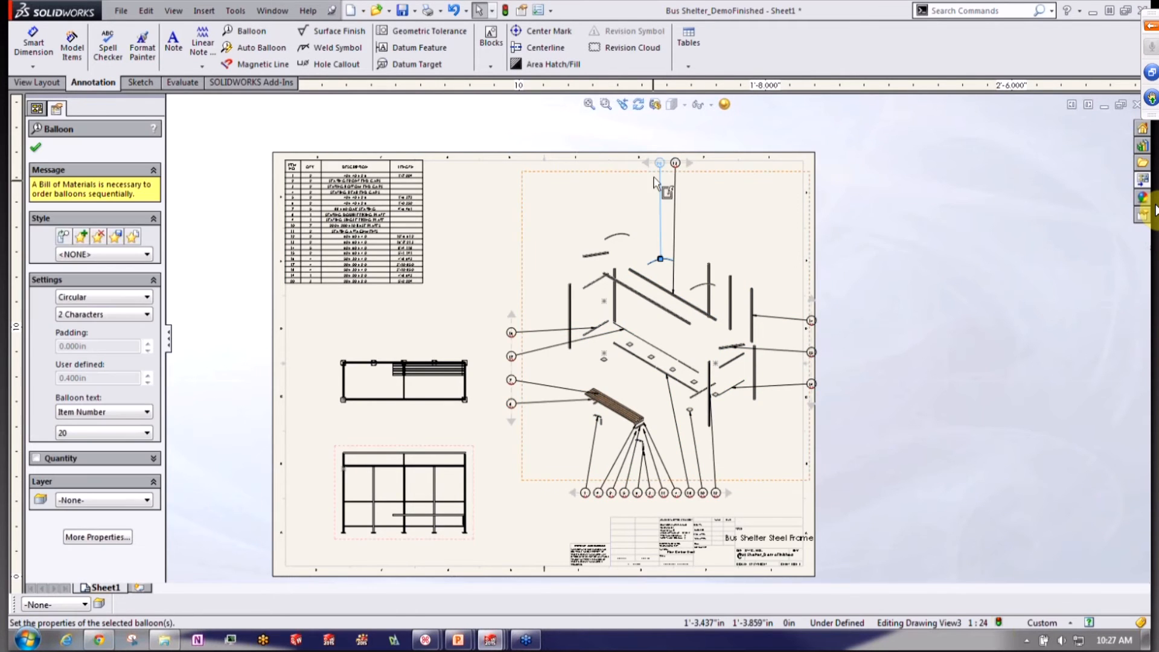
scroll(652, 186, down, 2)
drag(652, 181, 652, 229)
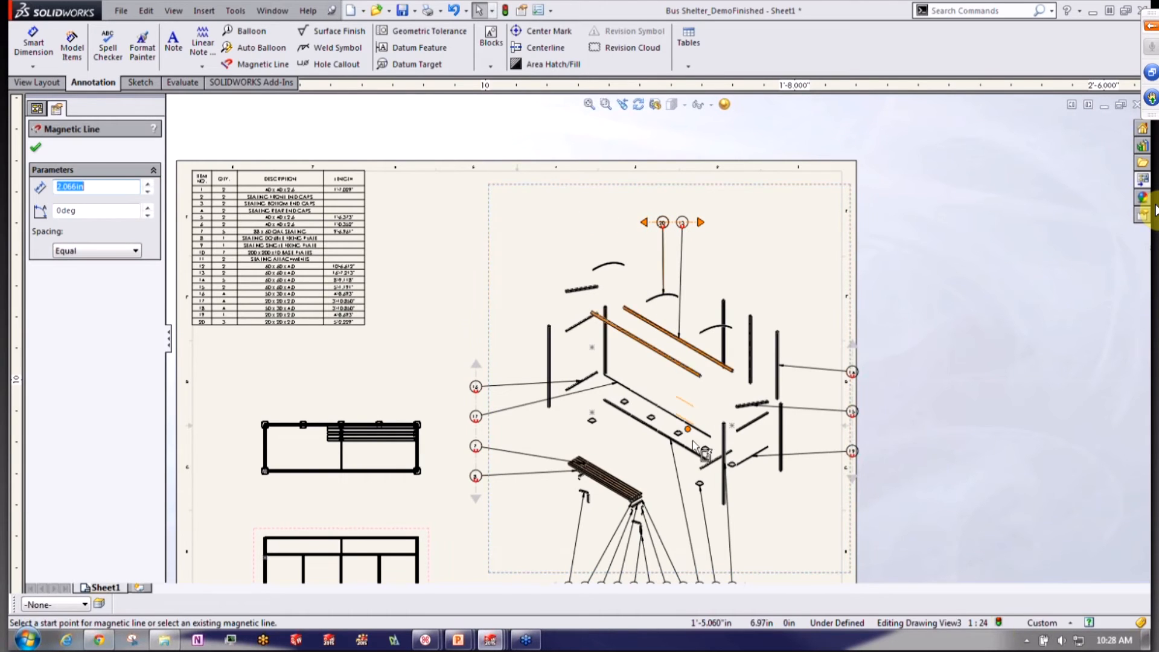
scroll(701, 468, up, 2)
scroll(722, 509, down, 1)
drag(722, 508, 811, 424)
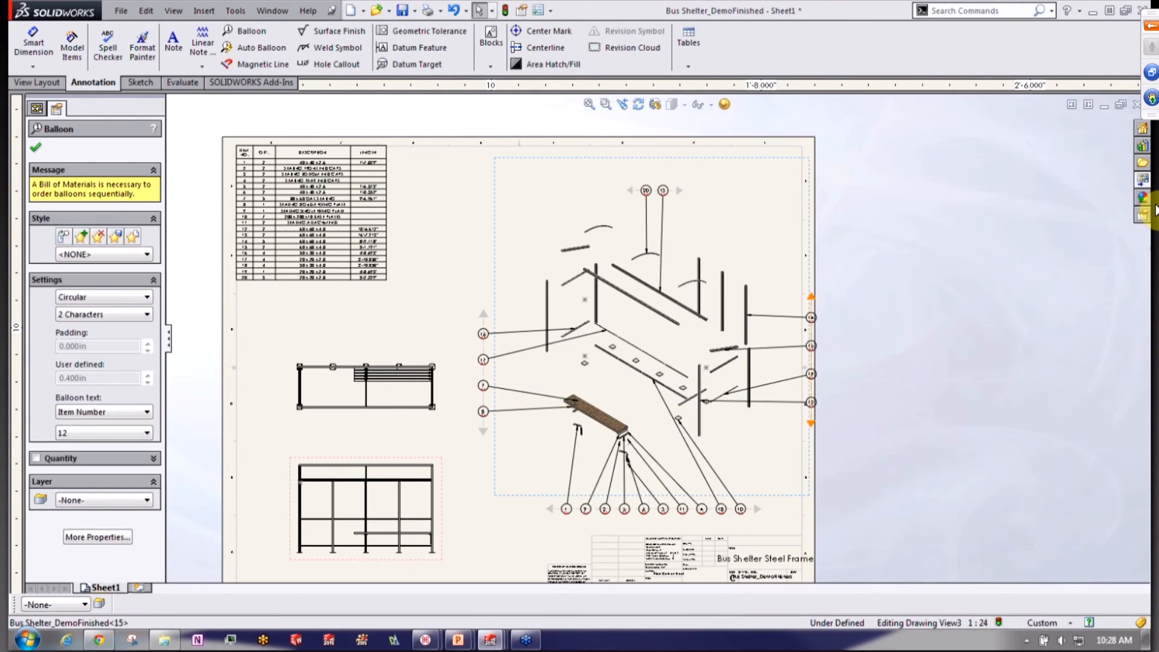
Bring the balloon columns on the right and left of the exploded view inward, closer to the parts
drag(811, 312, 780, 332)
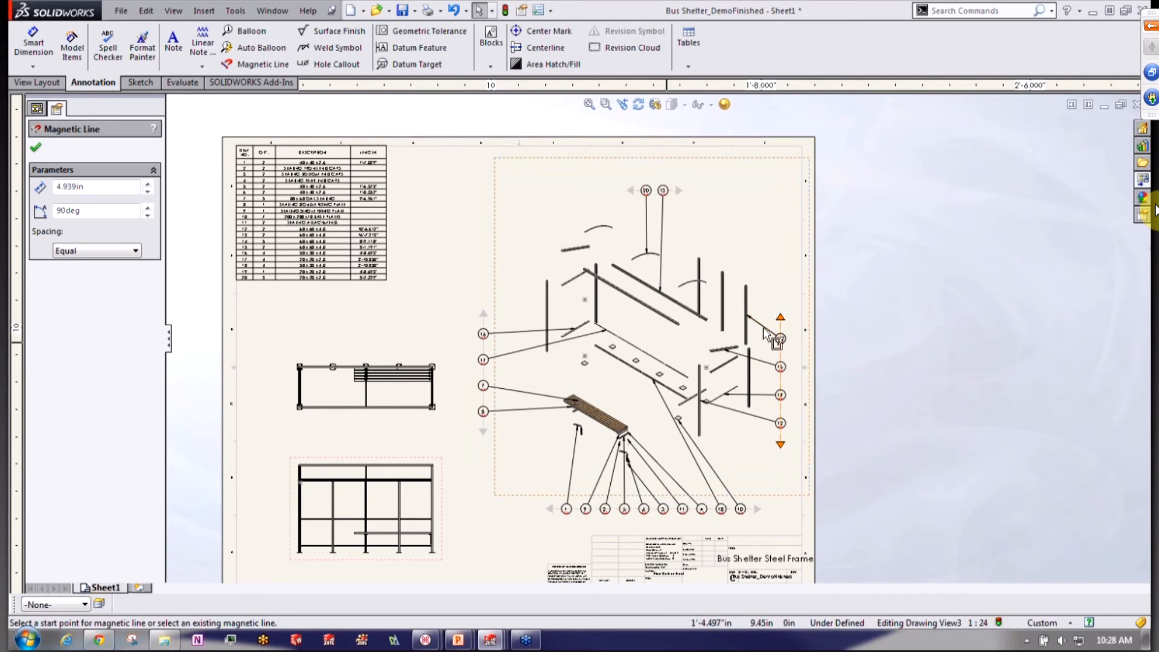
drag(487, 329, 513, 320)
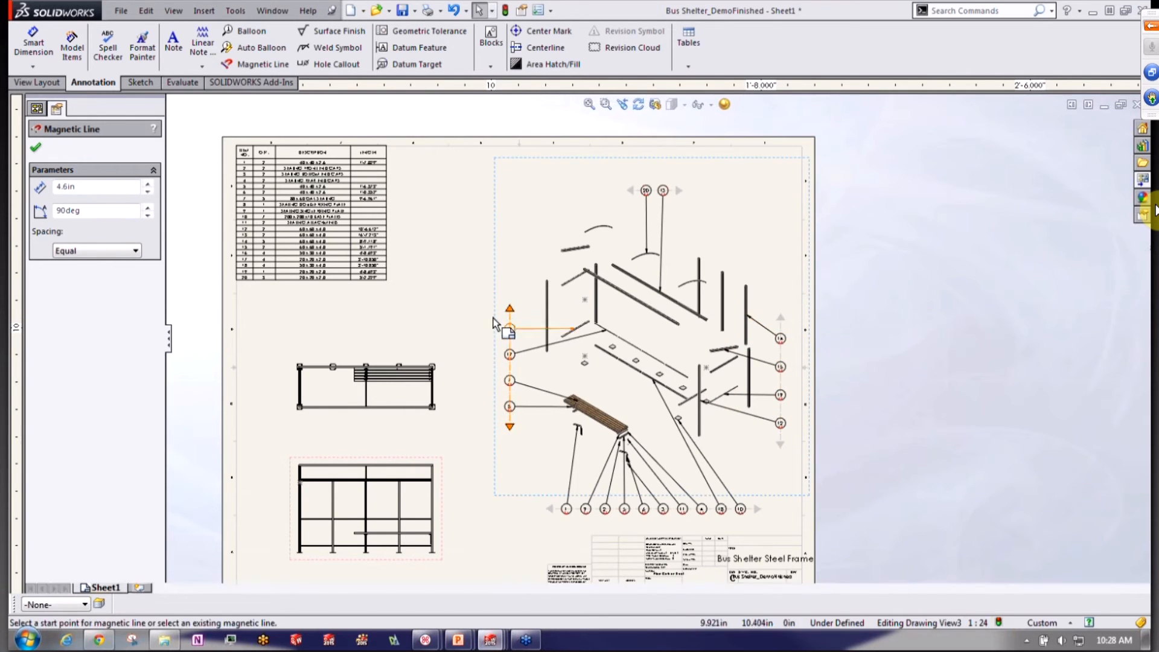
key(Escape)
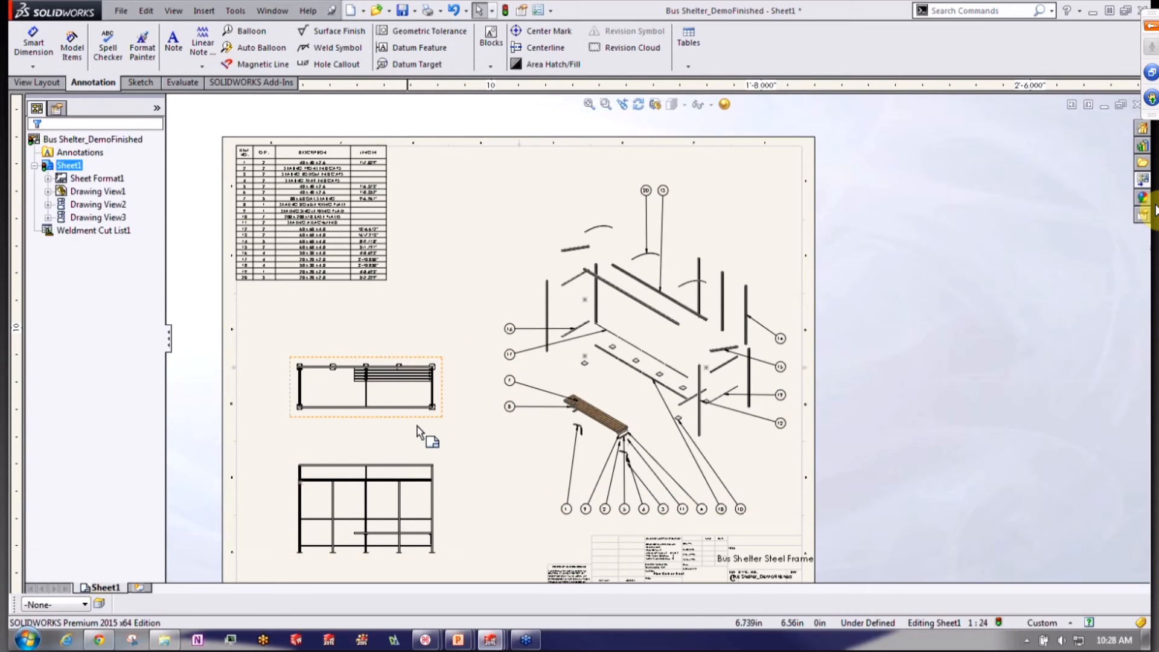
Show the bus shelter part's 3DSketch2 in the front view
scroll(391, 566, down, 1)
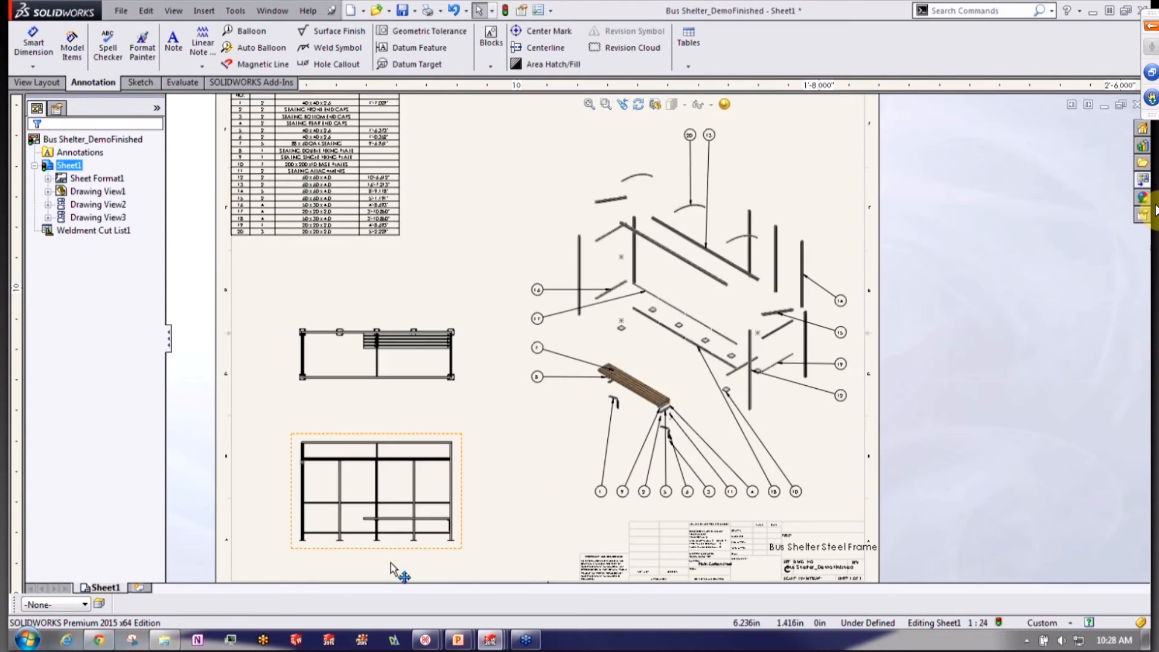
scroll(390, 562, down, 8)
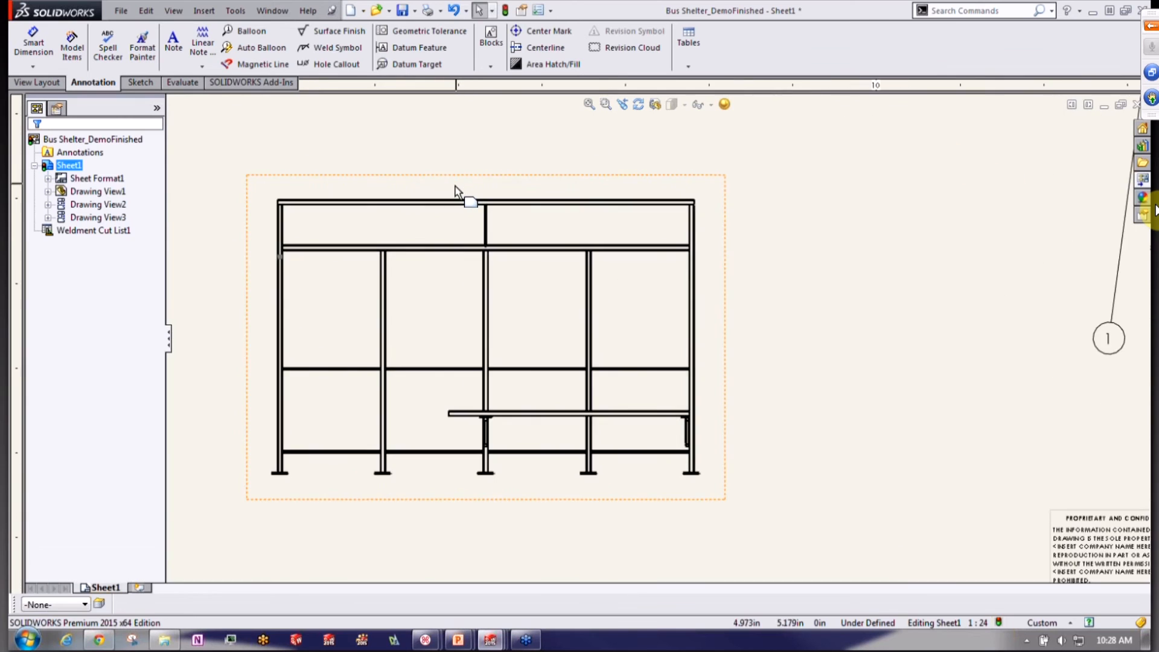
scroll(455, 215, down, 1)
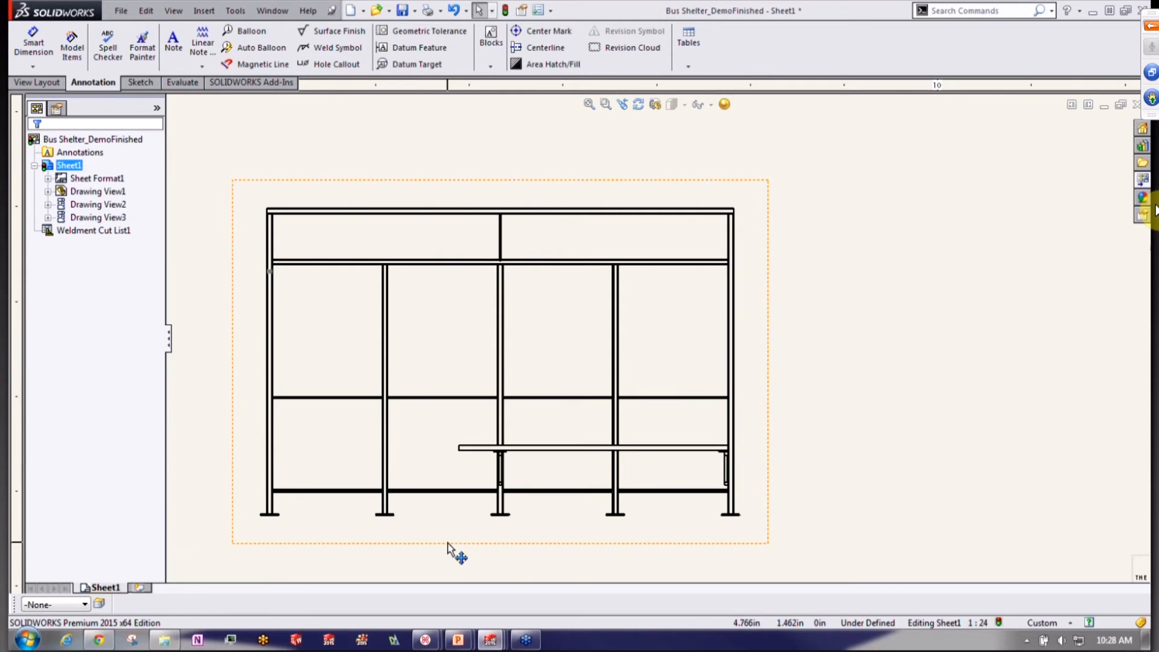
click(48, 191)
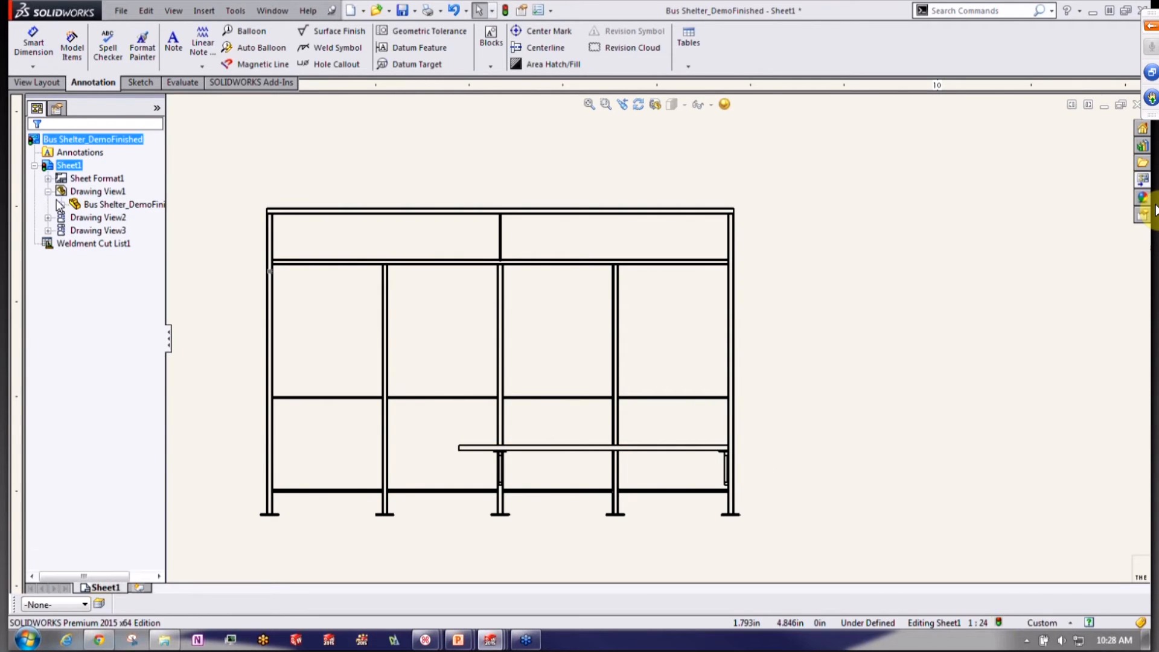
click(62, 205)
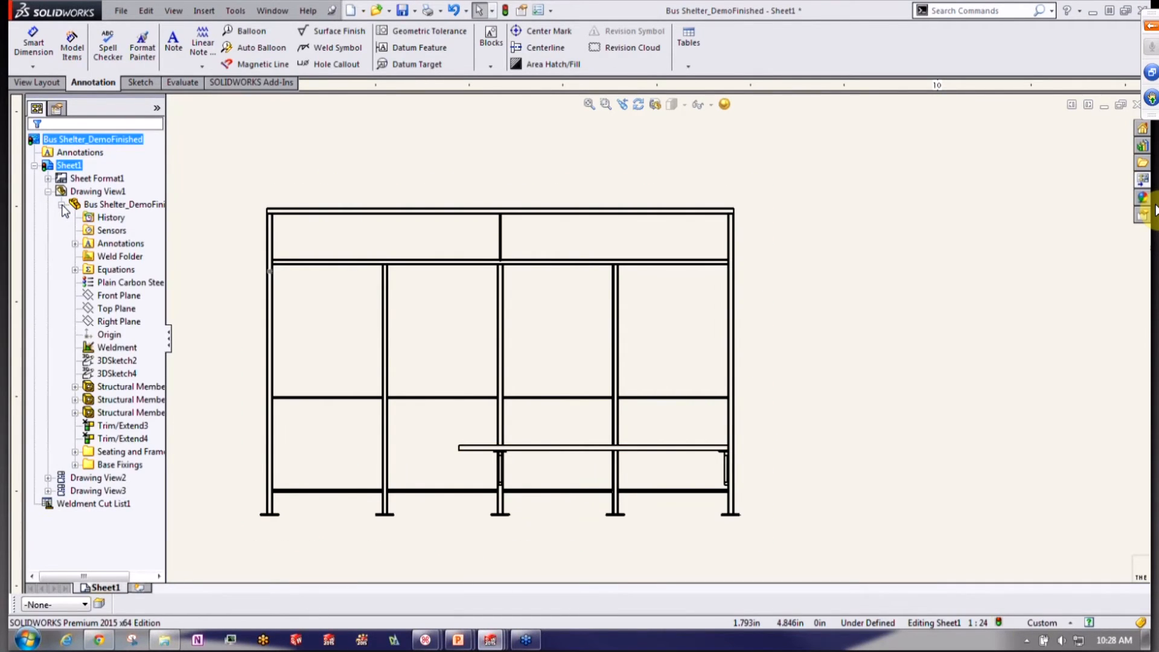
right_click(108, 360)
click(143, 387)
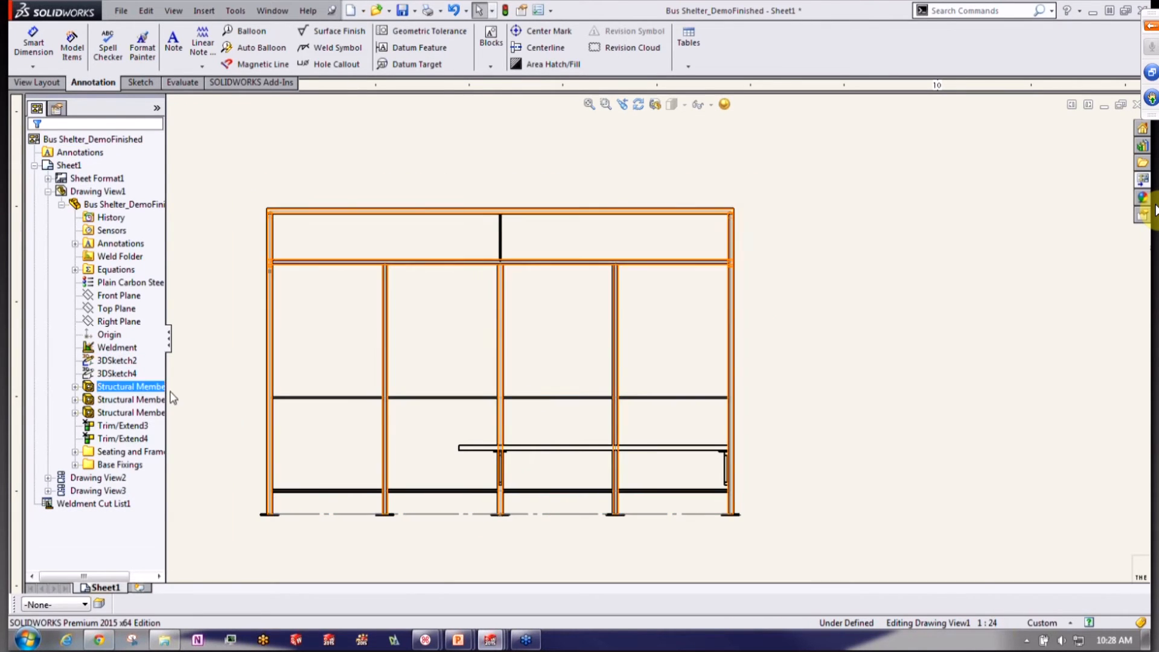
click(372, 405)
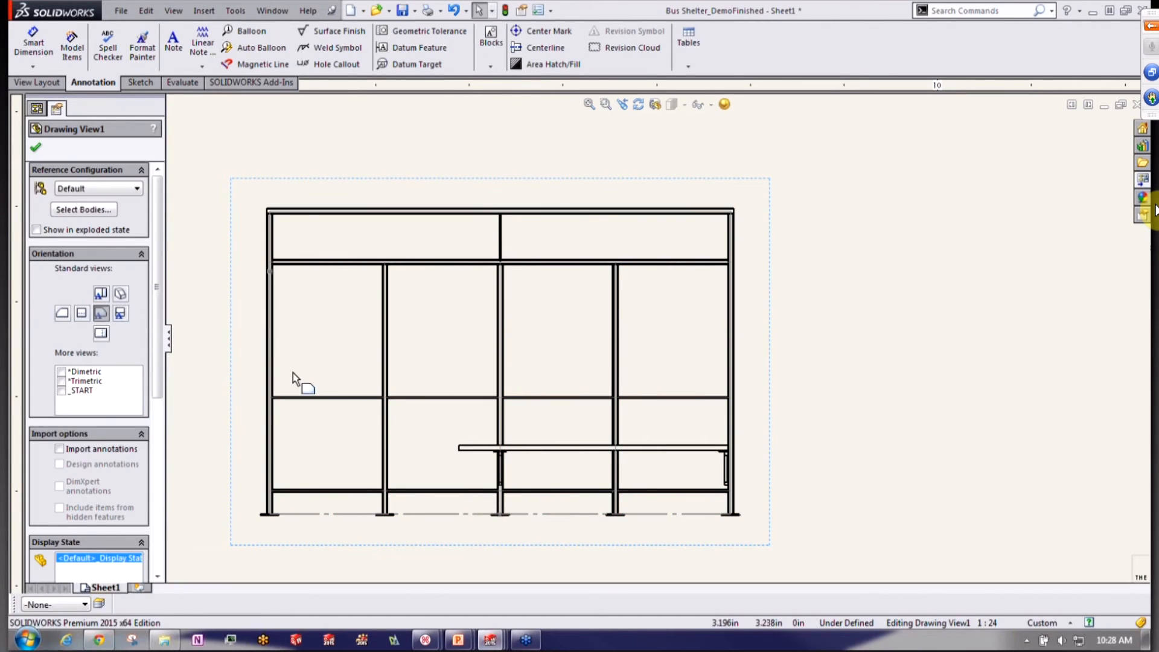
key(Escape)
Dimension the overall width between the two outer posts' sketch lines in the front view, placing it below the frame
scroll(344, 397, down, 4)
right_drag(345, 387, 342, 359)
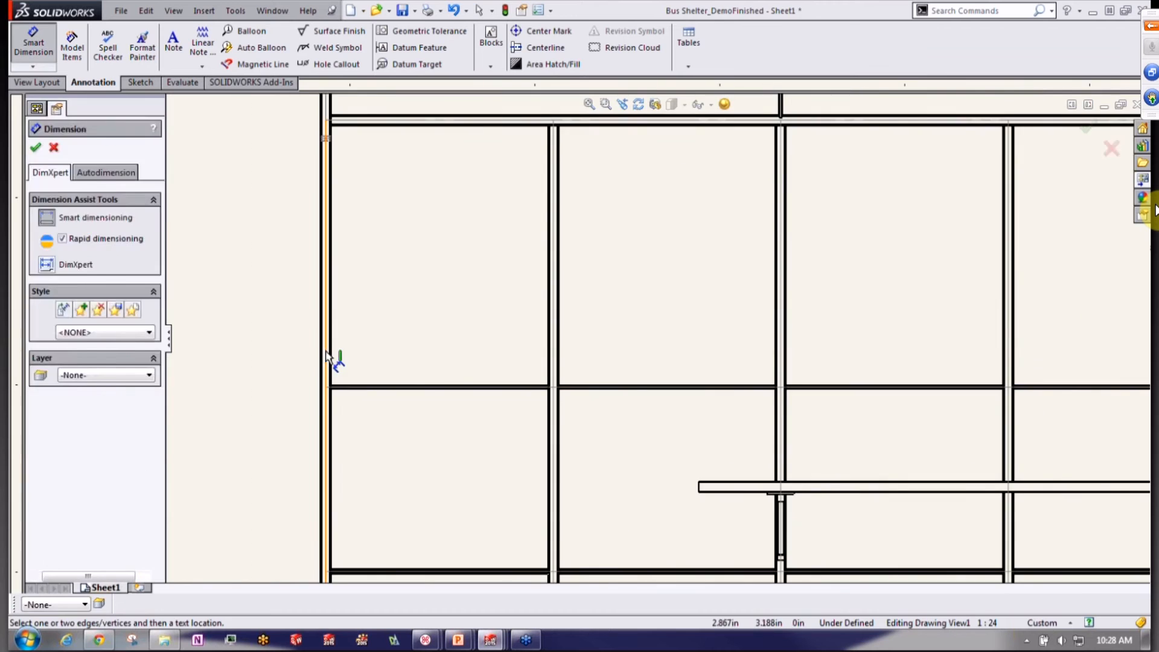
click(326, 354)
scroll(658, 339, up, 4)
scroll(934, 326, down, 4)
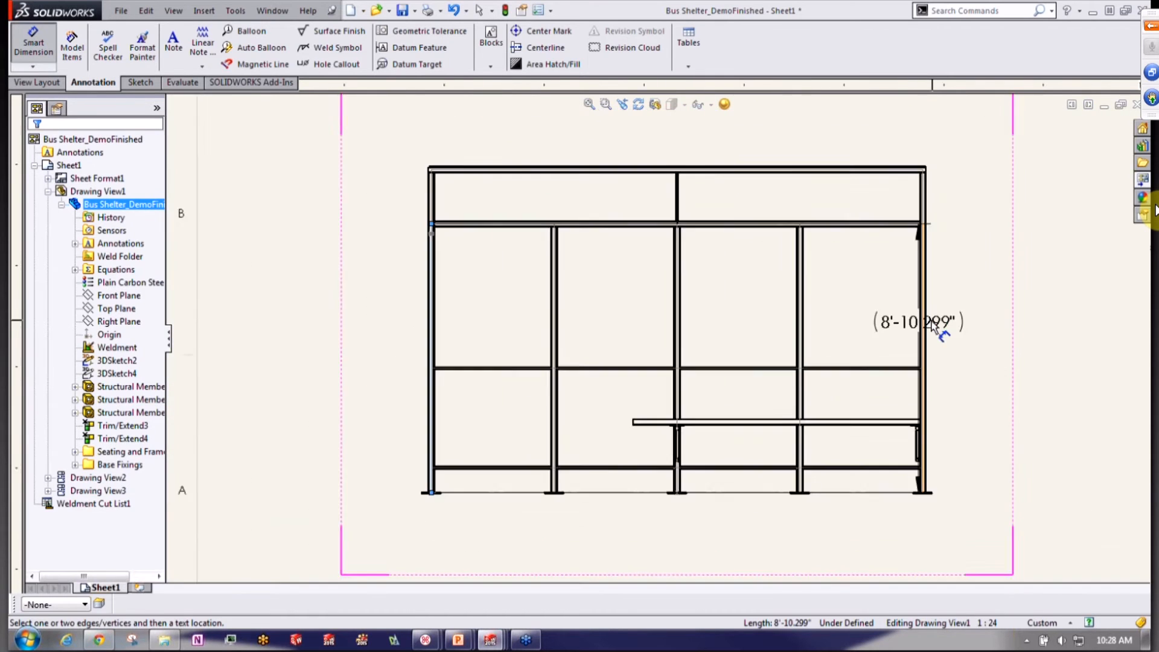
click(853, 345)
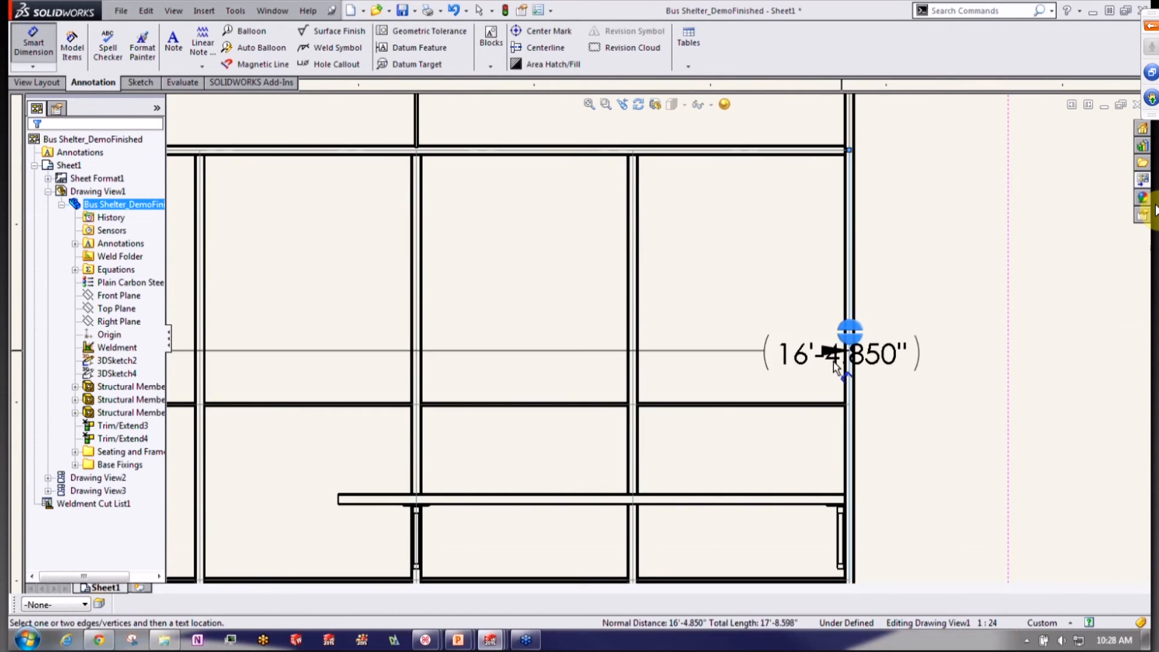
scroll(854, 331, up, 5)
click(571, 489)
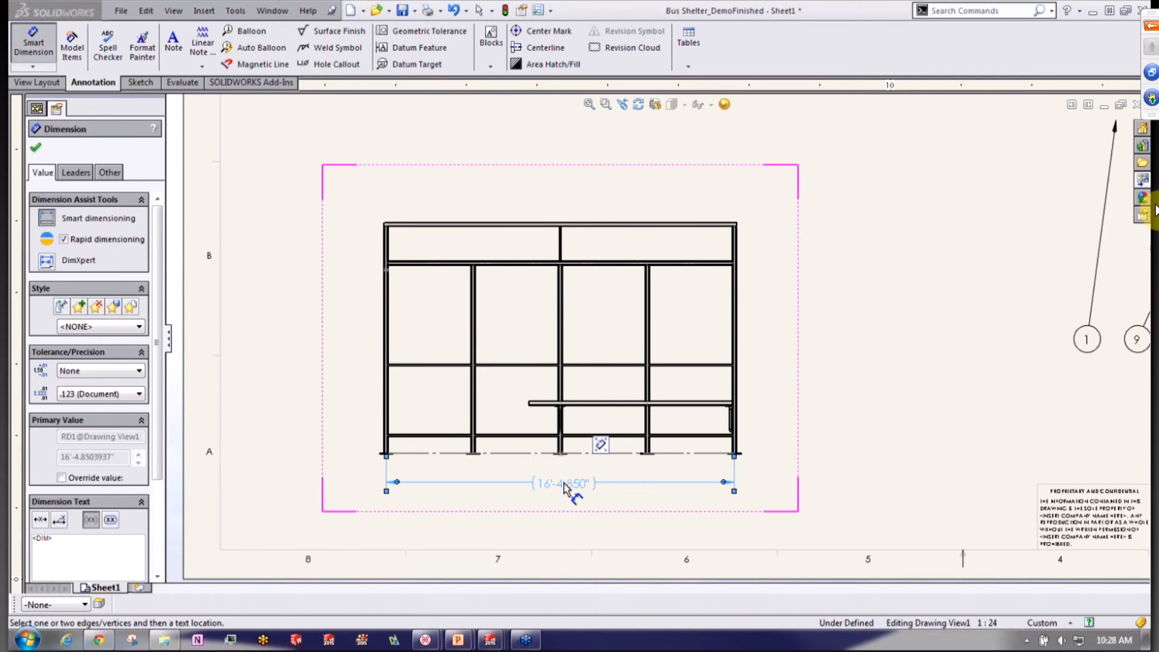
Dimension the overall height from the base sketch line to the top beam's sketch line, placing it left of the front view
click(461, 454)
scroll(436, 296, down, 1)
scroll(436, 296, down, 3)
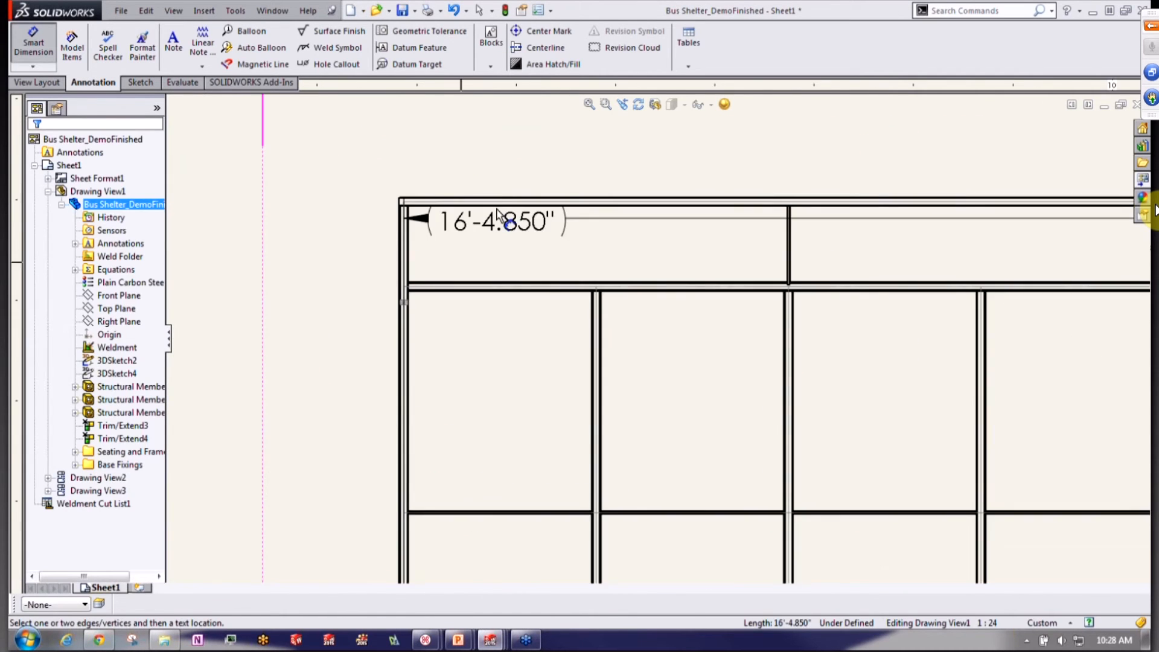
click(480, 202)
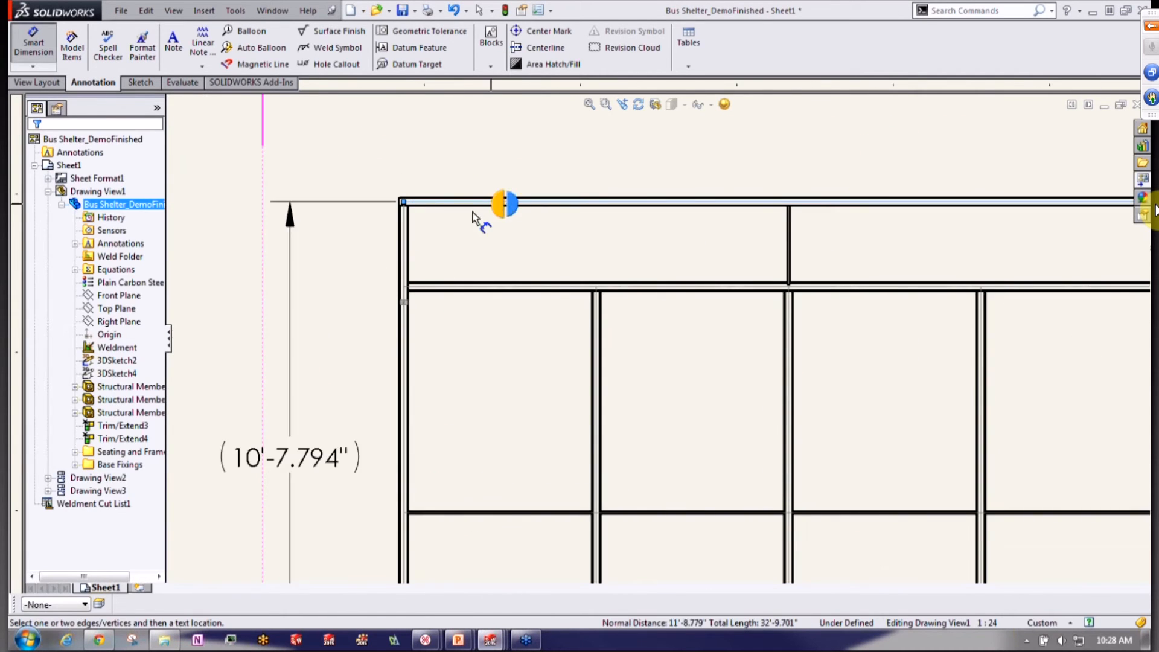
click(269, 471)
Examine the drawing sheet with its dimensioned front view, top view, ballooned exploded view and cut list
scroll(341, 505, up, 4)
scroll(730, 461, up, 1)
scroll(932, 326, down, 1)
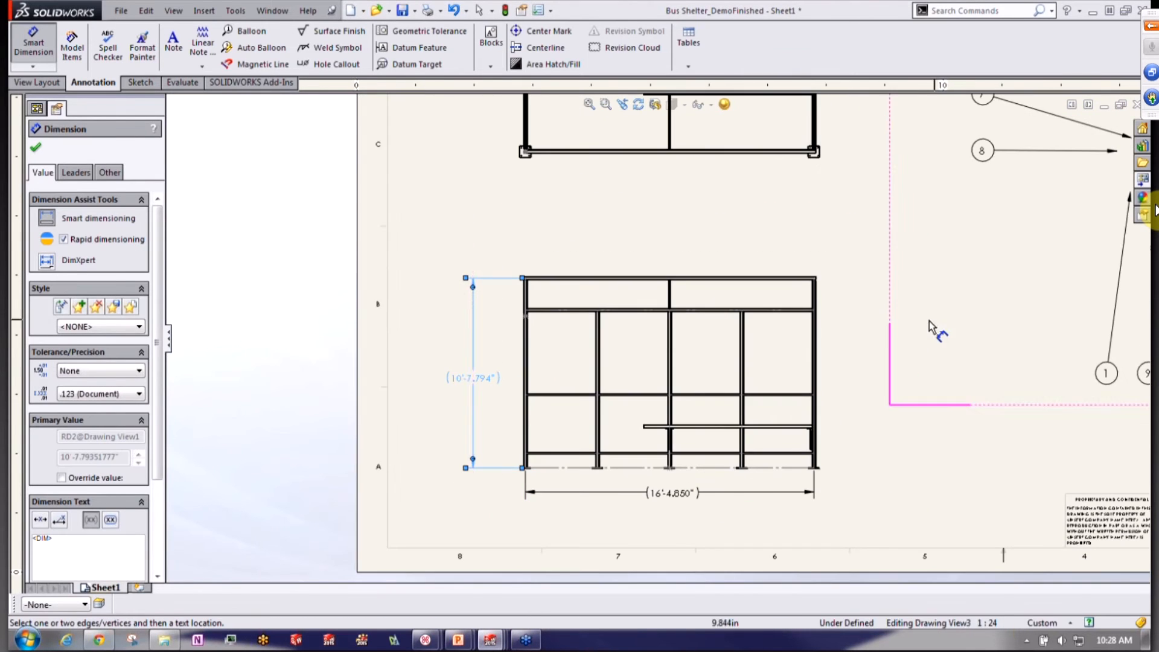
click(820, 201)
scroll(877, 328, down, 2)
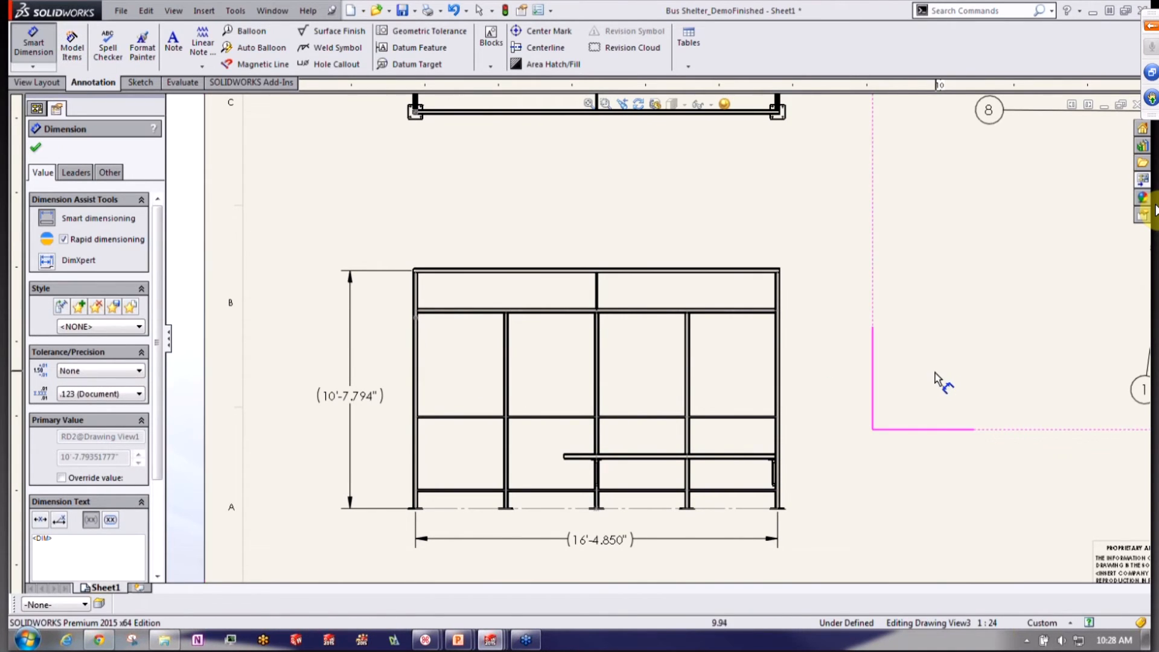
scroll(936, 381, up, 1)
scroll(937, 382, up, 1)
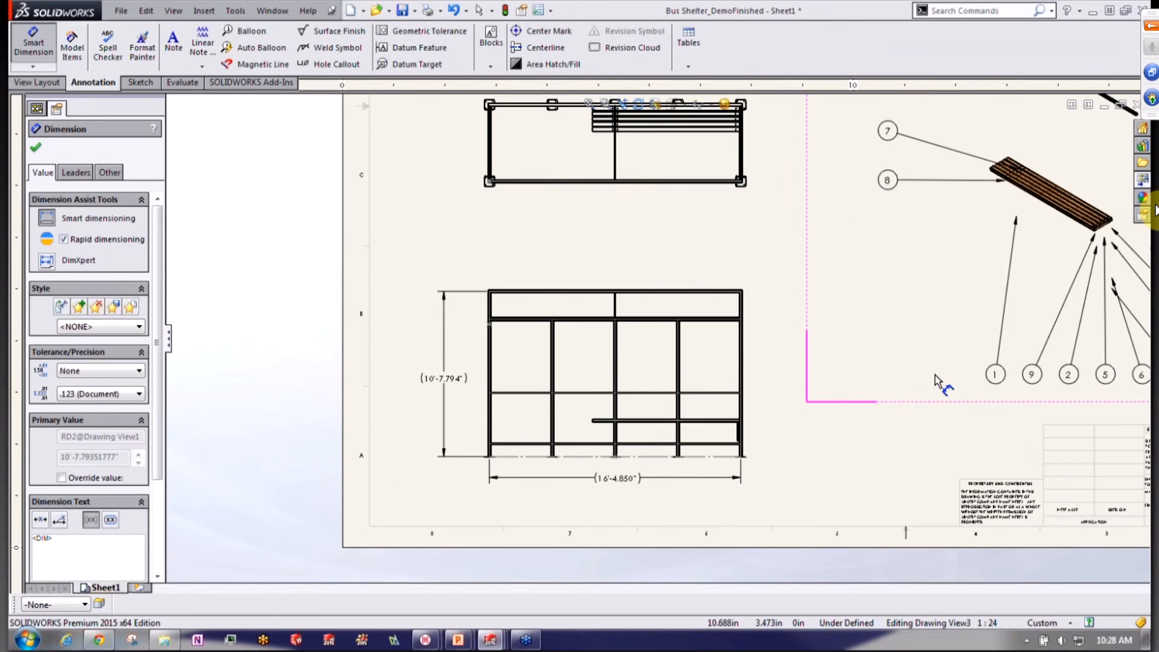
scroll(936, 381, up, 1)
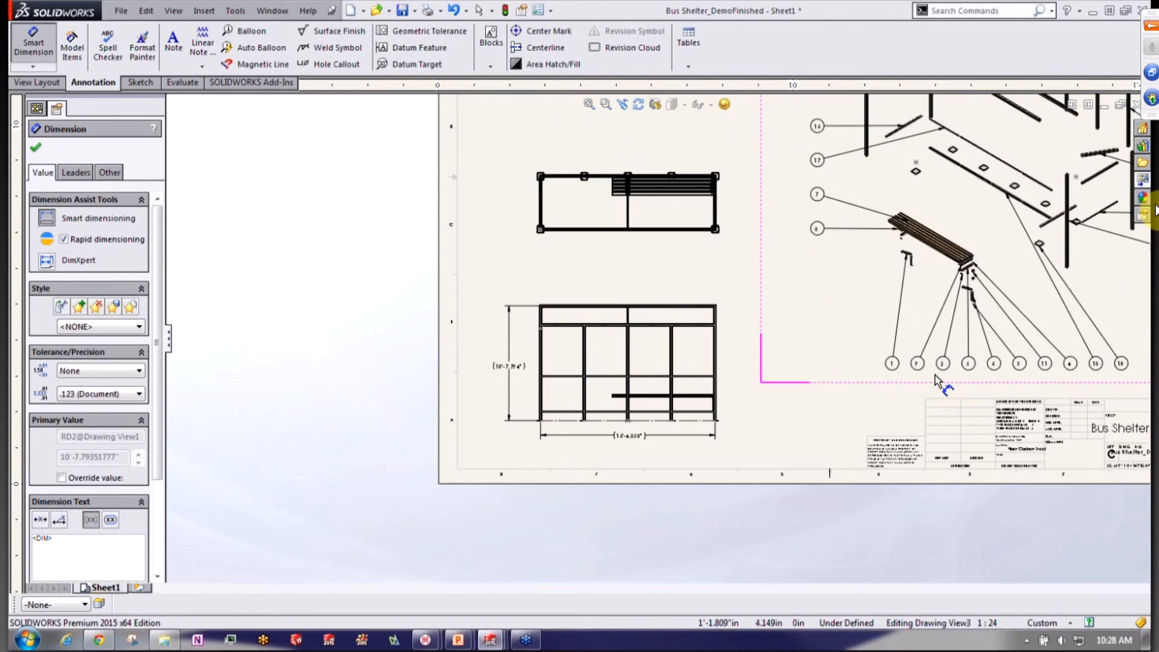
scroll(936, 381, up, 2)
scroll(748, 434, down, 3)
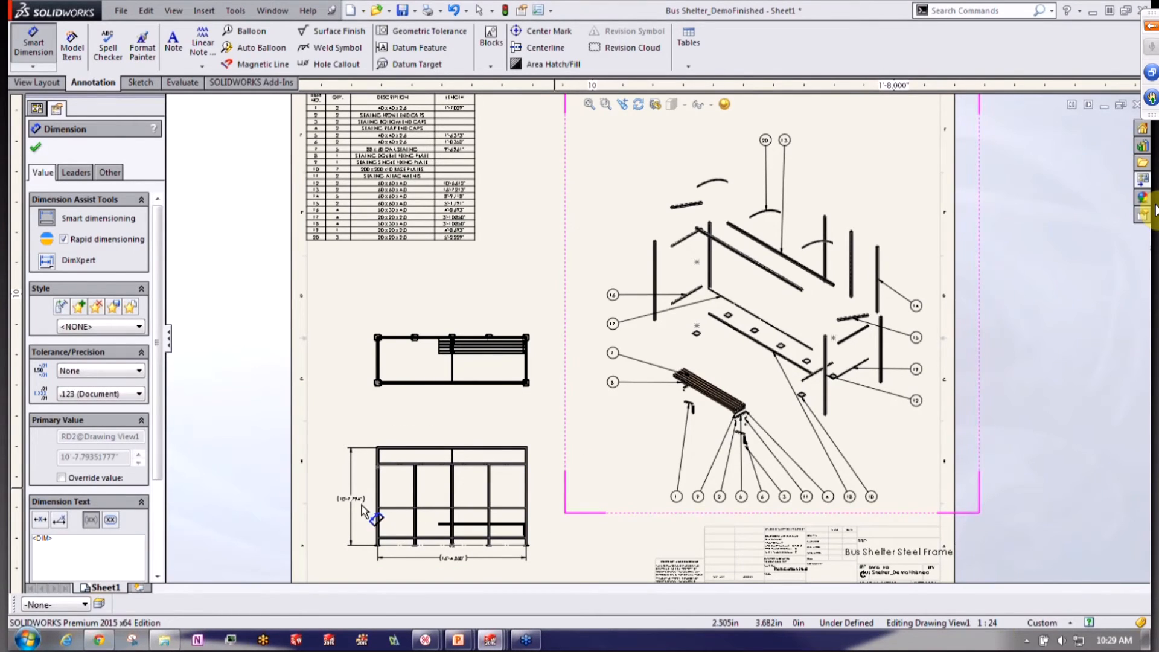
Create a new part document from the Part_IN training template
click(123, 10)
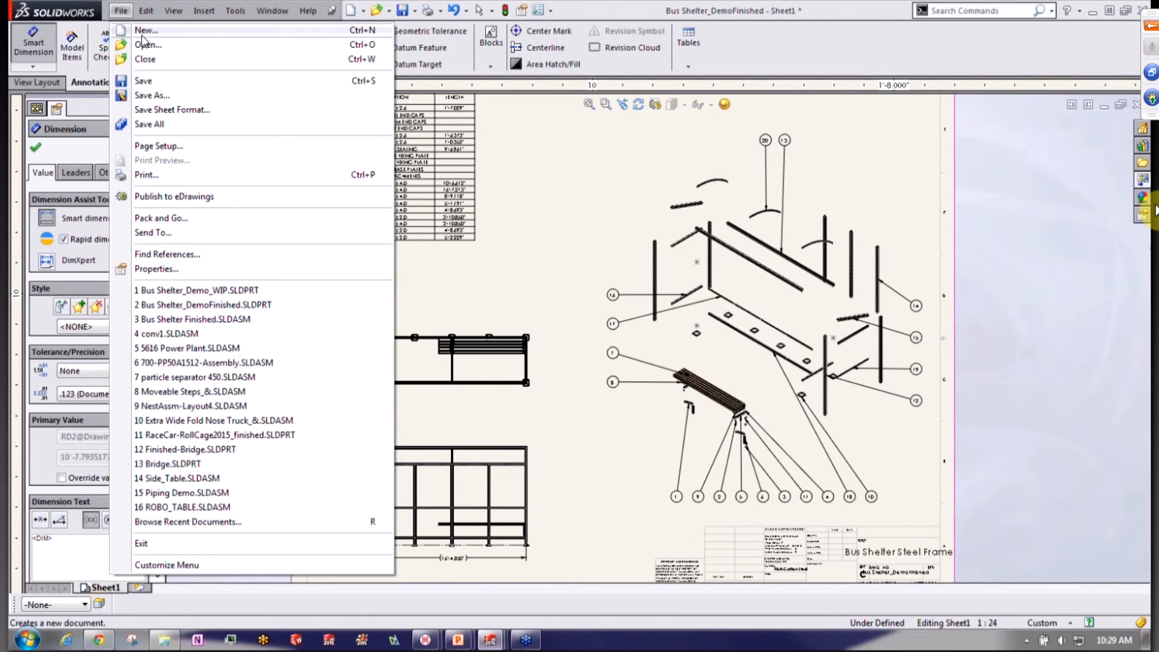
click(143, 31)
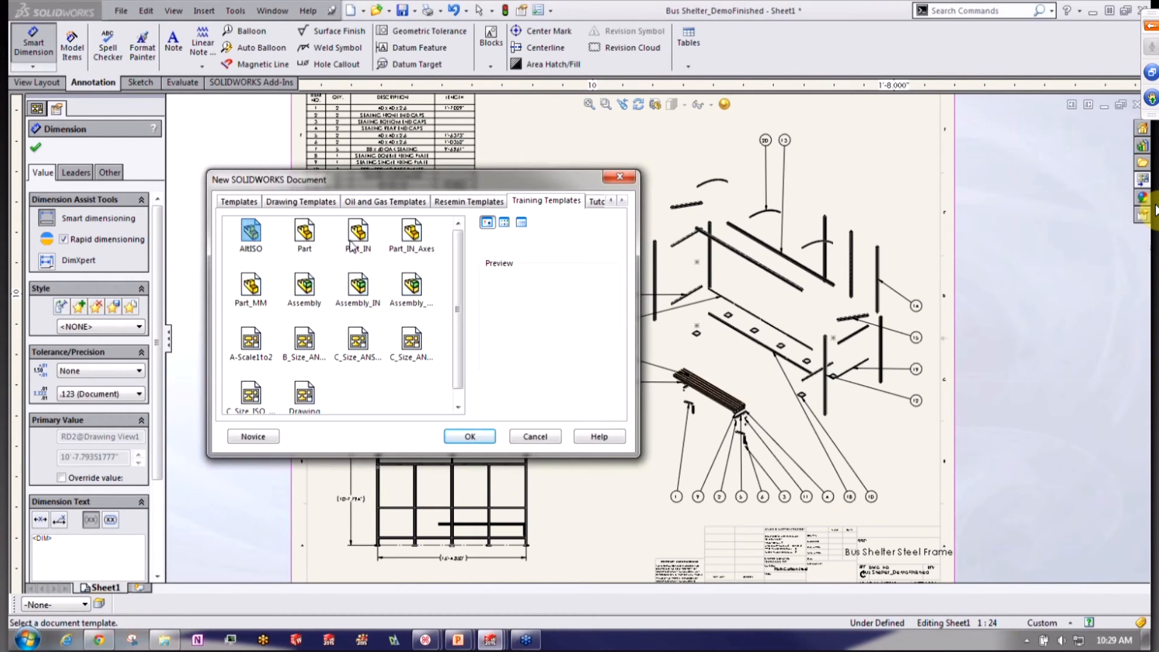
click(353, 242)
click(471, 437)
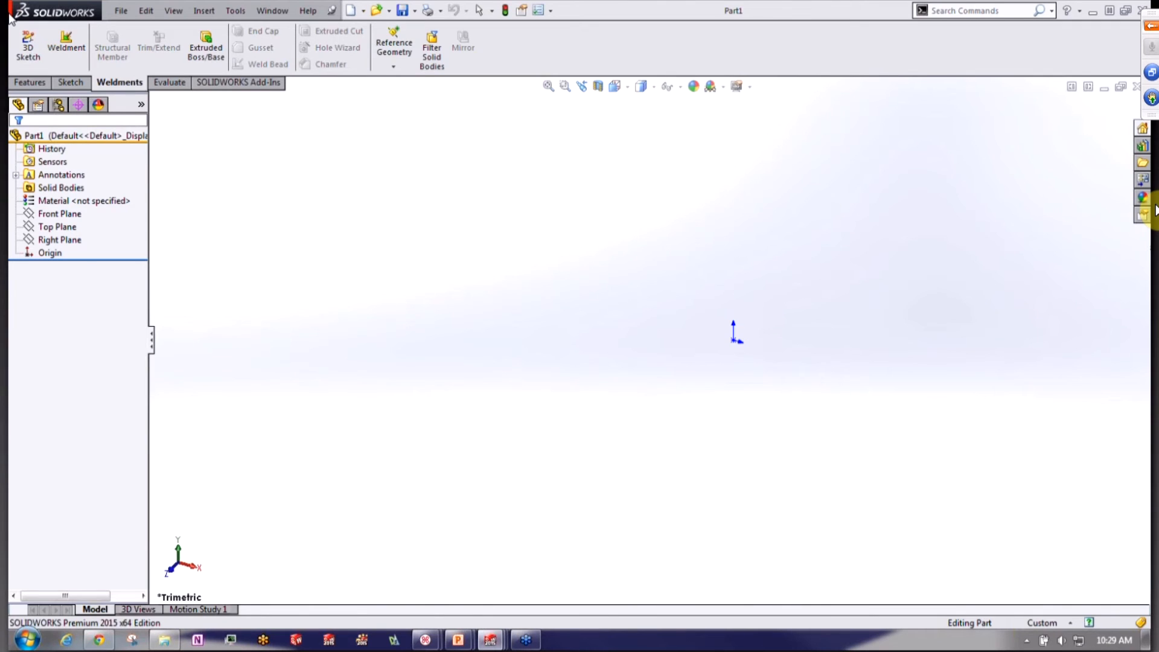
In a new 3D sketch, draw a center rectangle about 4.4 by 3 in on the ZX plane, centred on the origin
click(27, 45)
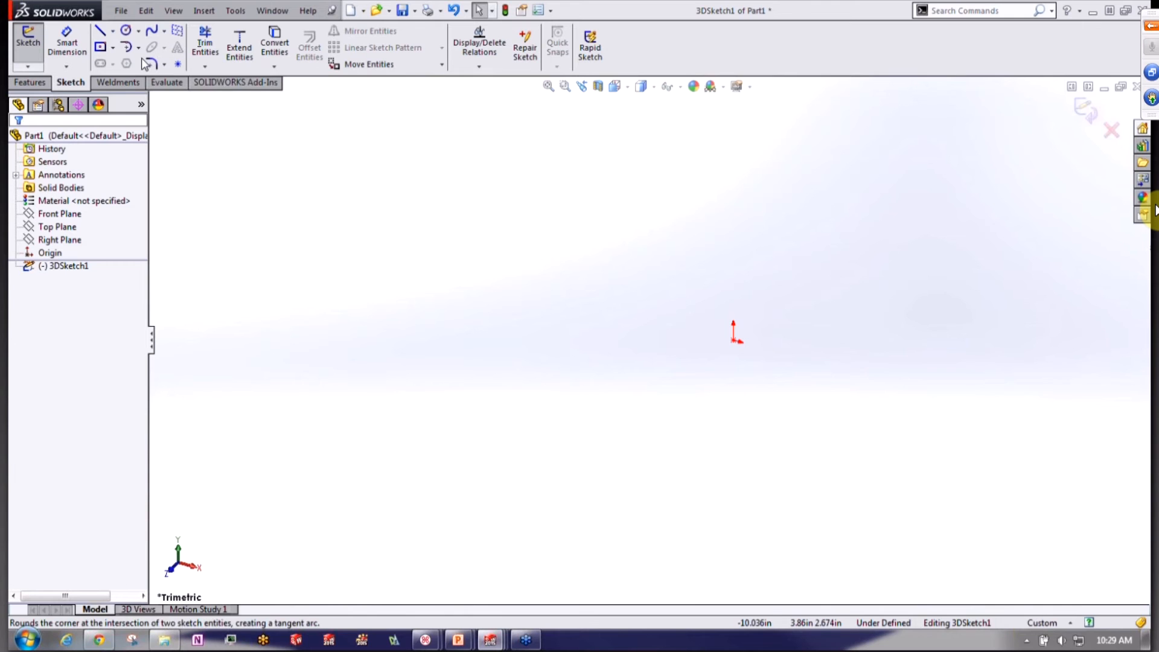
click(101, 47)
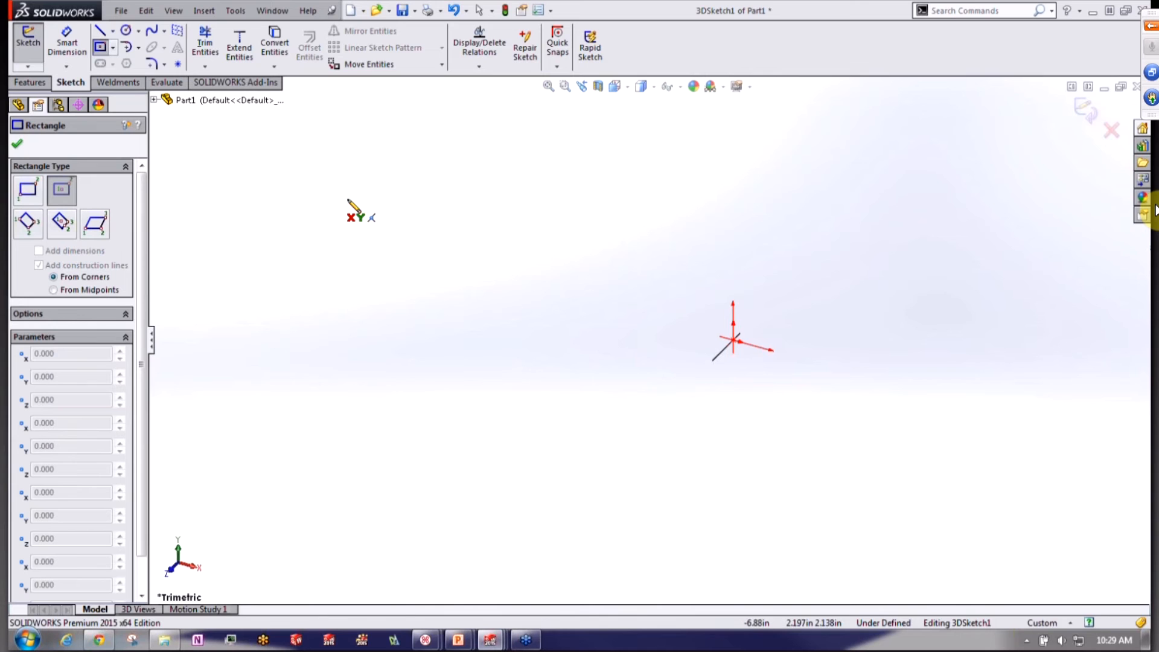
click(734, 340)
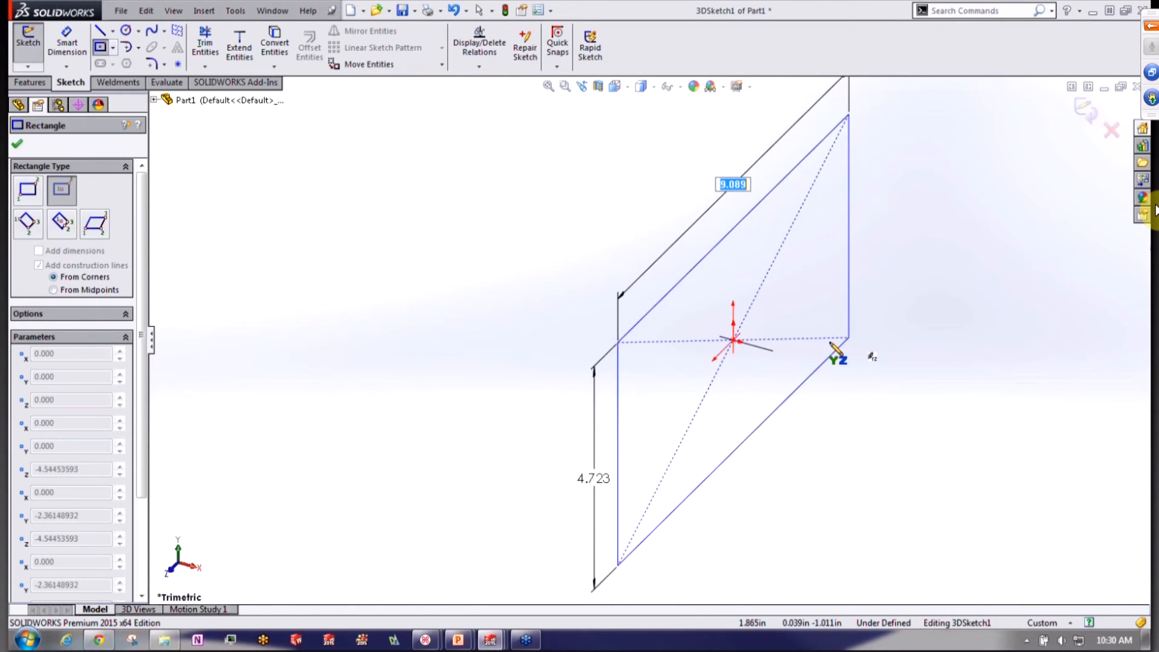
key(Tab)
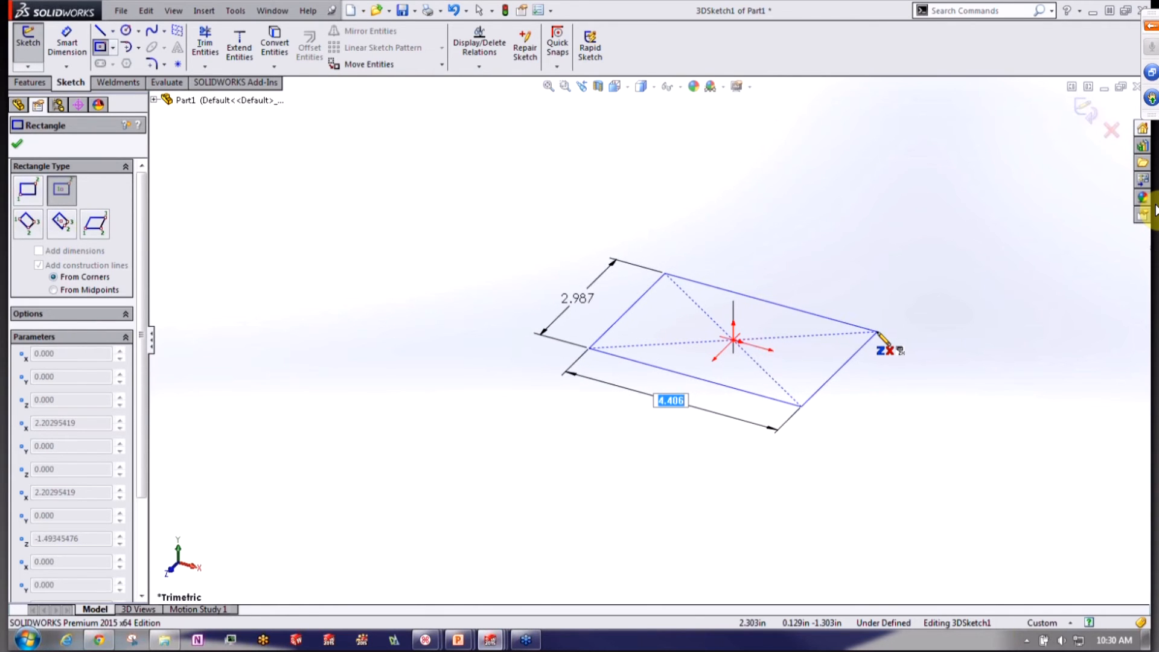
click(879, 332)
Dimension the rectangle's front long edge as 60 in and its left short edge as 24 in
key(d)
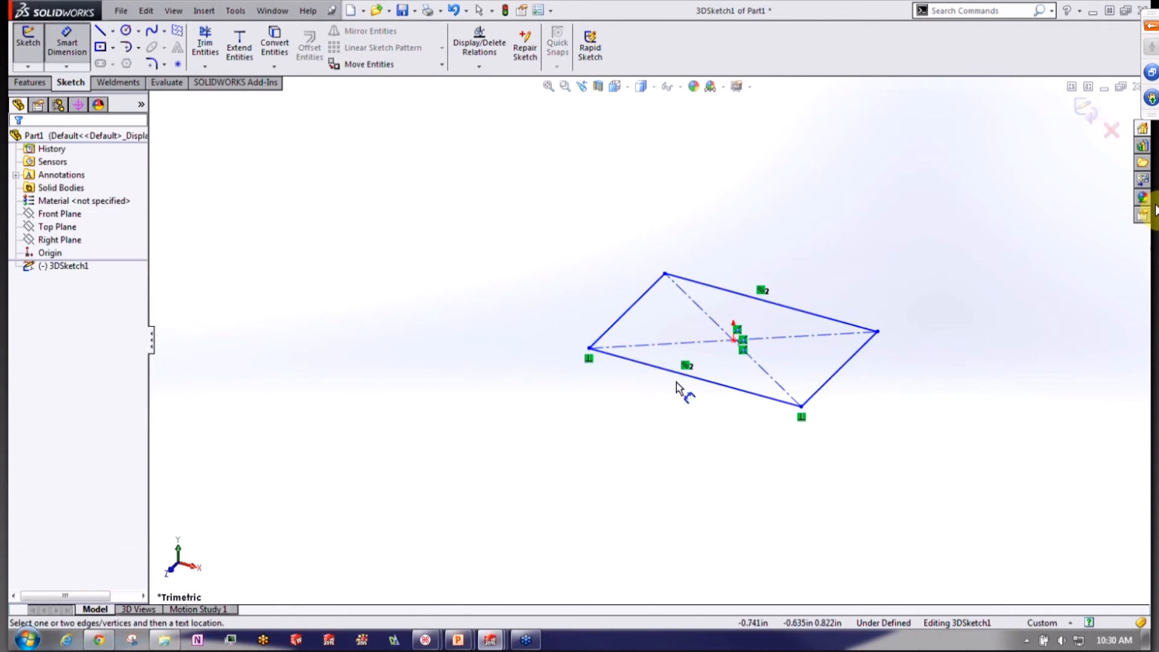
click(687, 383)
click(650, 420)
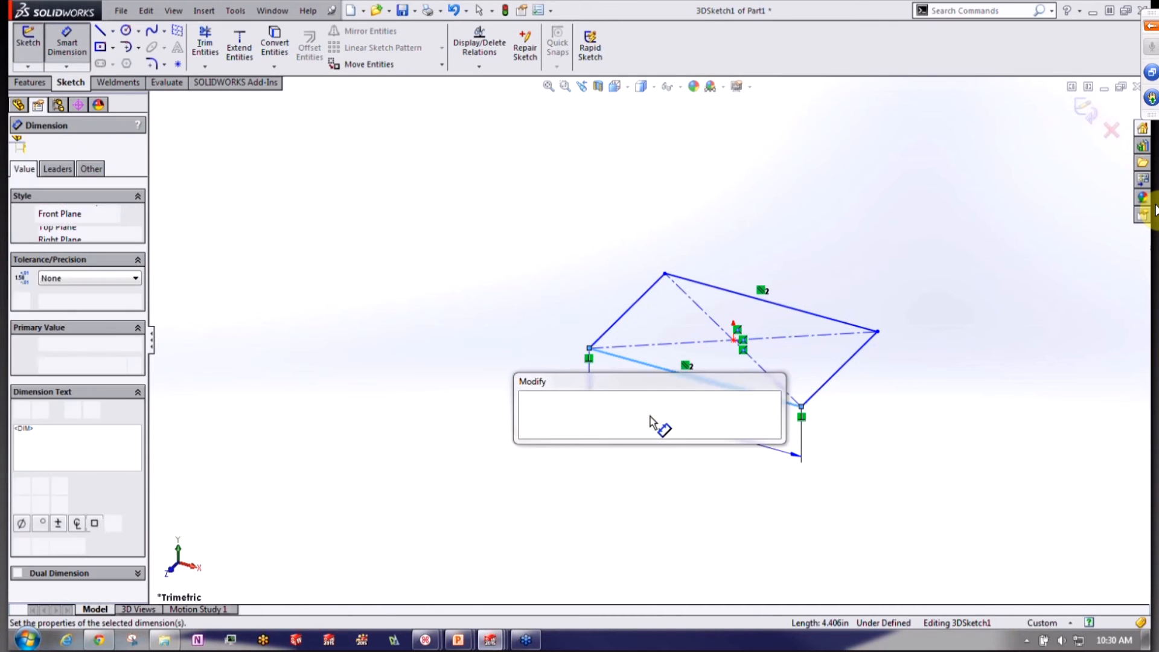
text(60)
key(Return)
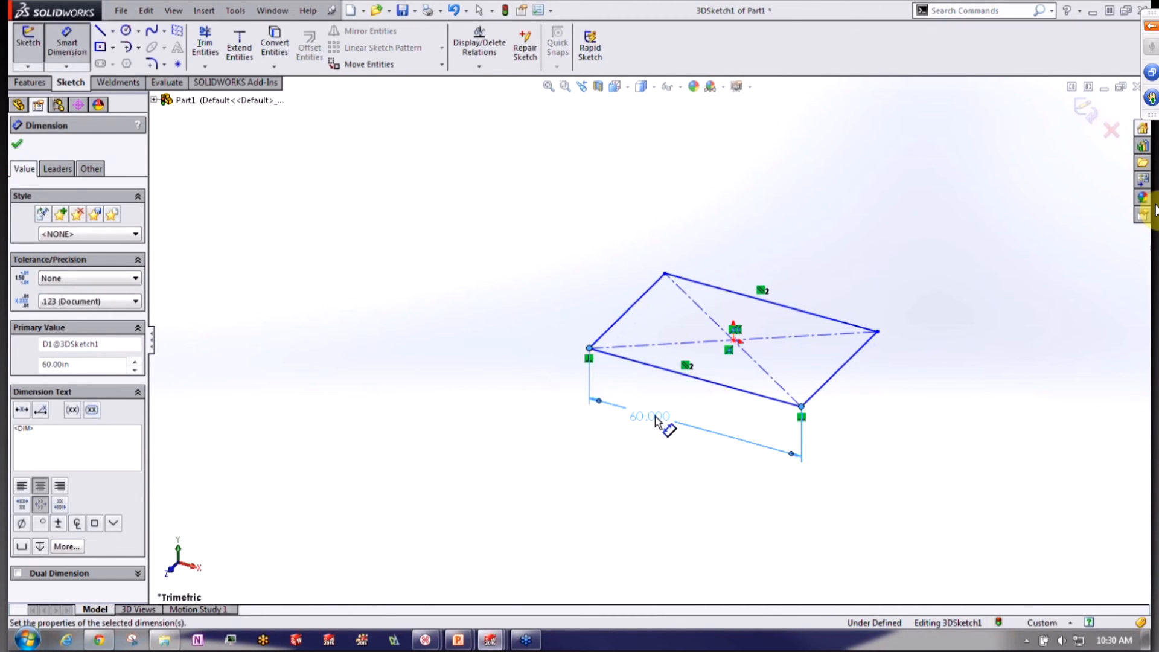
click(635, 308)
click(595, 306)
text(24)
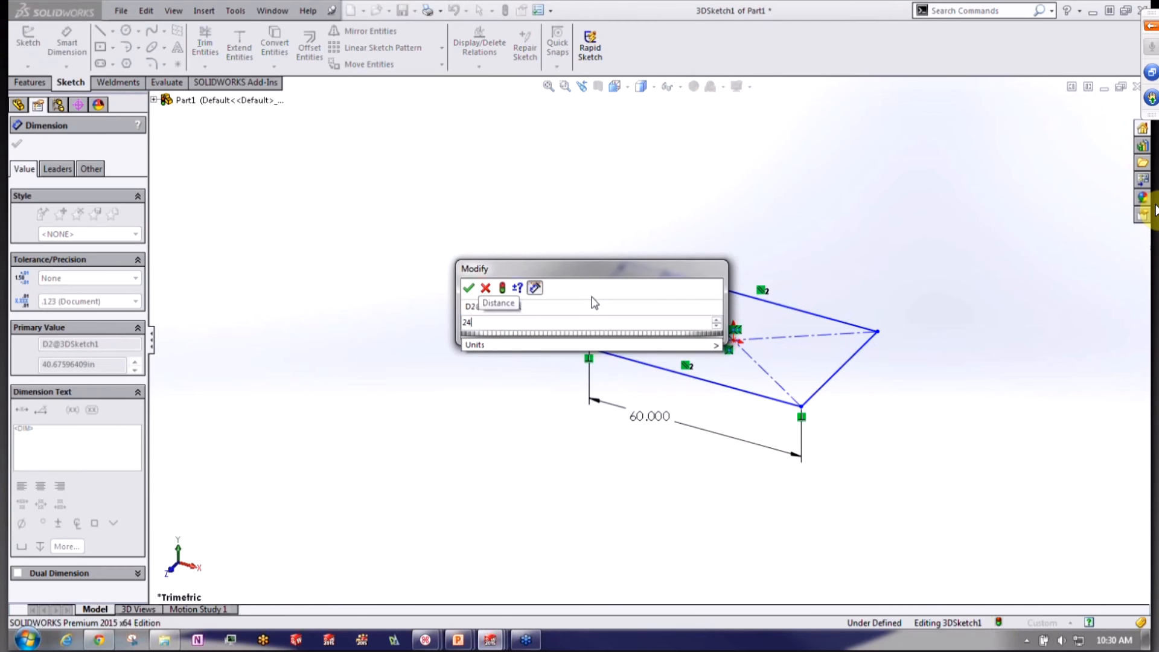
key(Return)
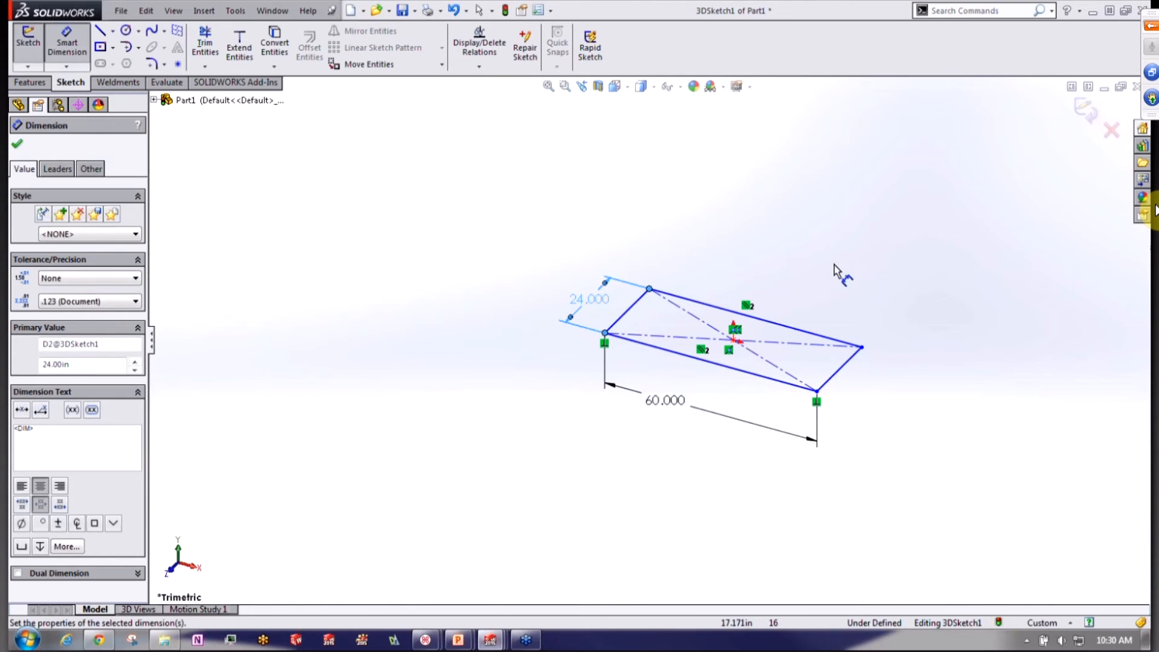
Nudge the rectangle's front right corner to test how the sketch can still move
scroll(842, 349, down, 3)
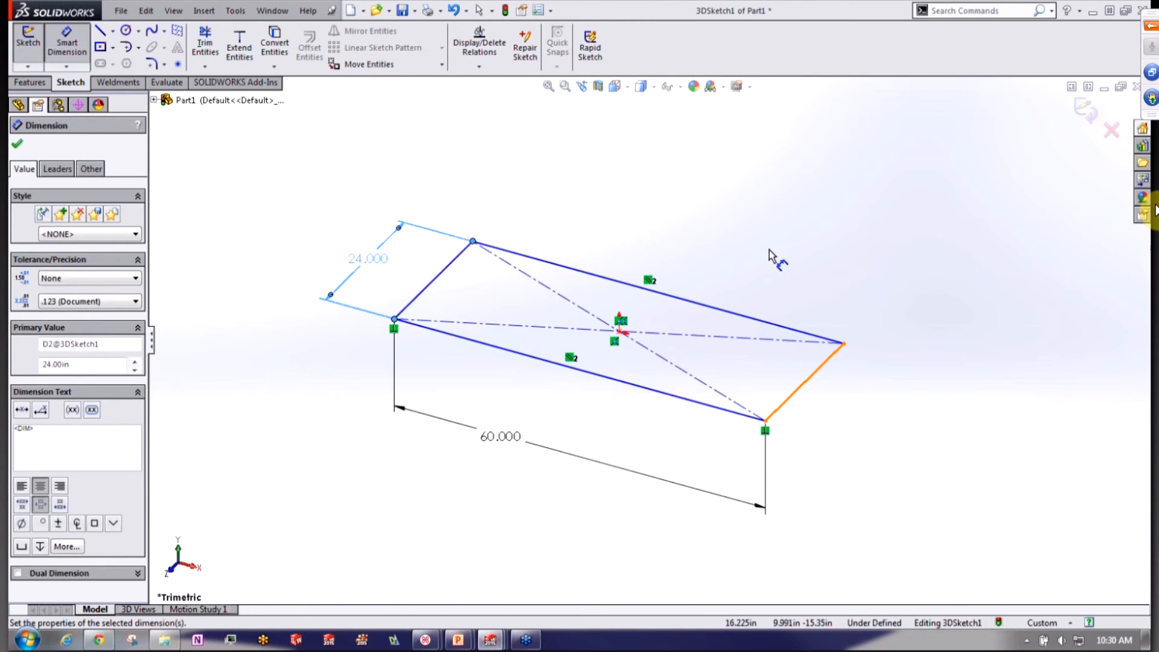
key(Escape)
click(765, 421)
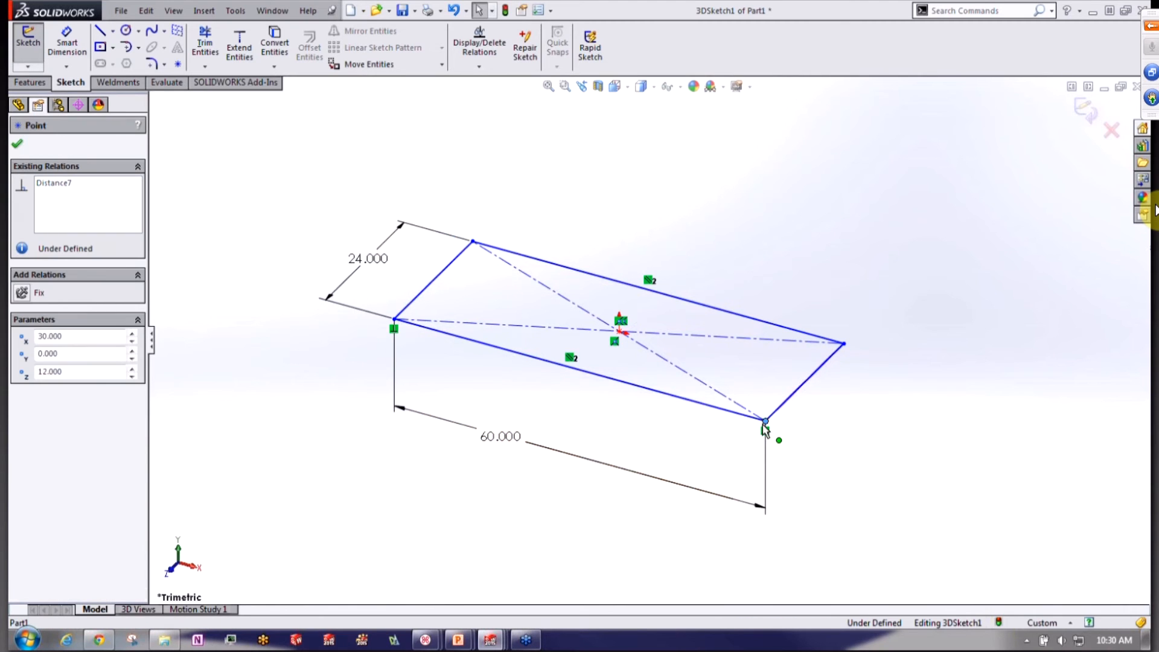
mouse_move(764, 422)
mouse_down()
mouse_move(727, 461)
mouse_move(756, 405)
mouse_move(762, 422)
mouse_move(731, 447)
mouse_move(762, 417)
mouse_up()
click(750, 261)
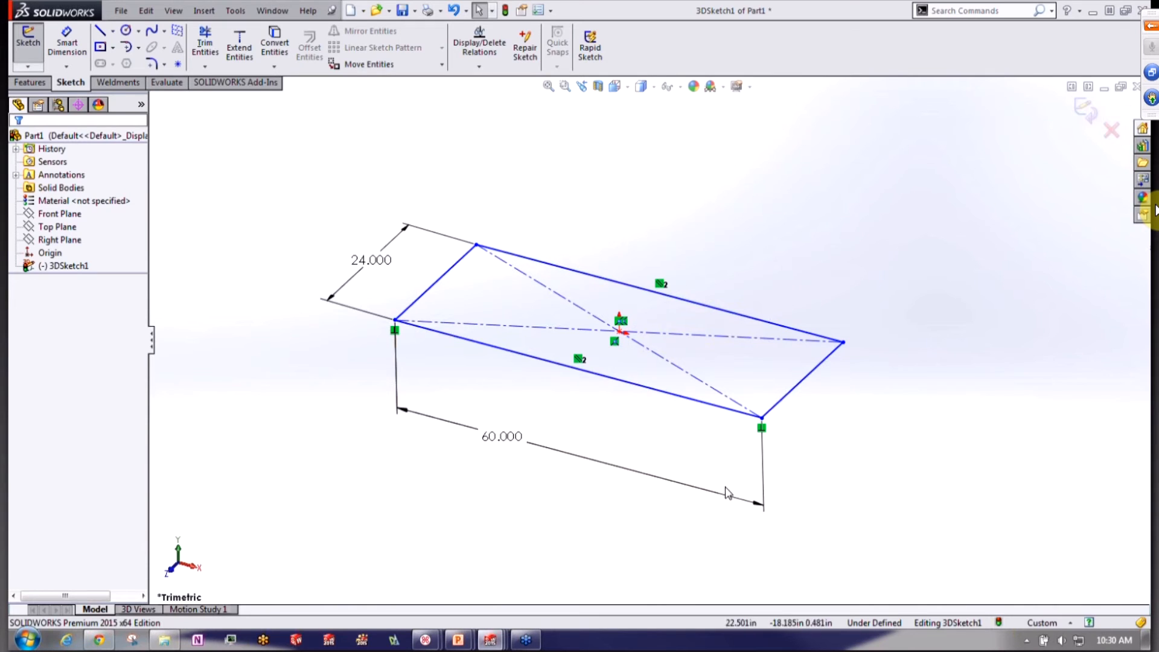
Constrain the rectangle's front long edge Along X and its right short edge Along Z
click(662, 391)
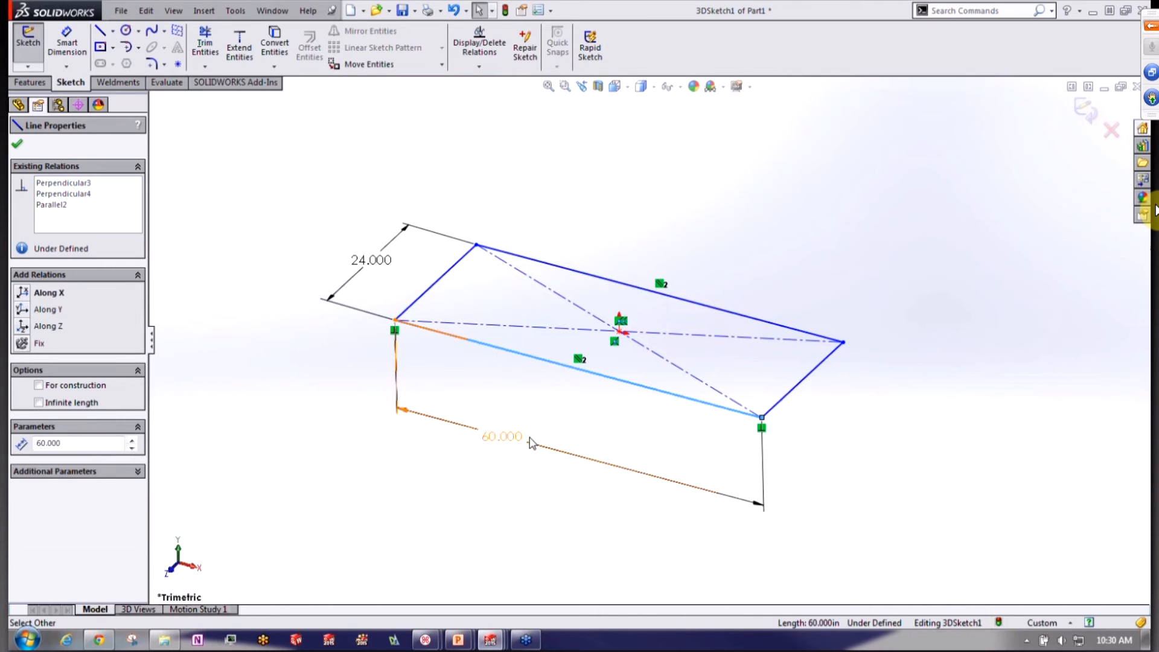
click(537, 358)
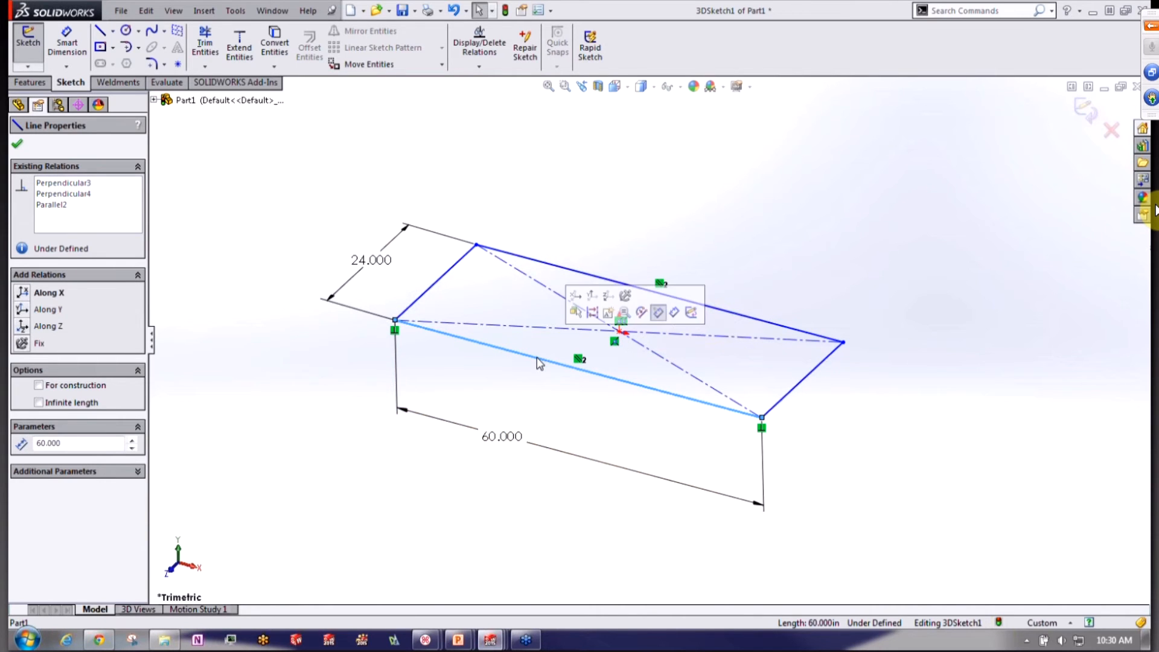
click(579, 298)
click(787, 400)
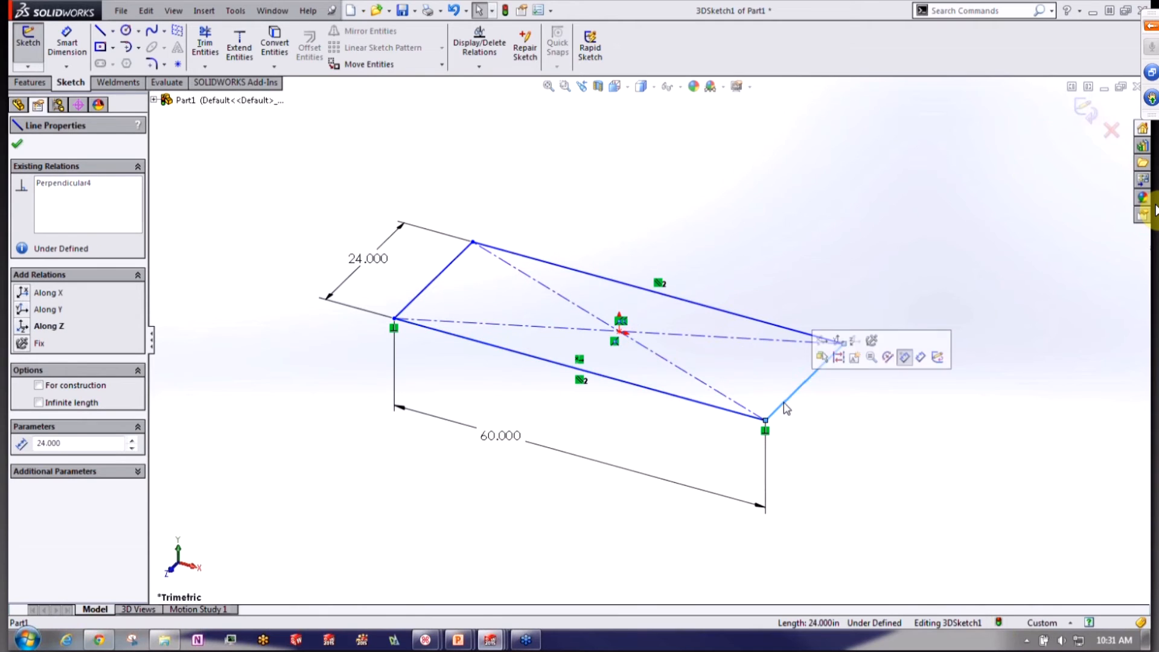
click(856, 346)
click(875, 396)
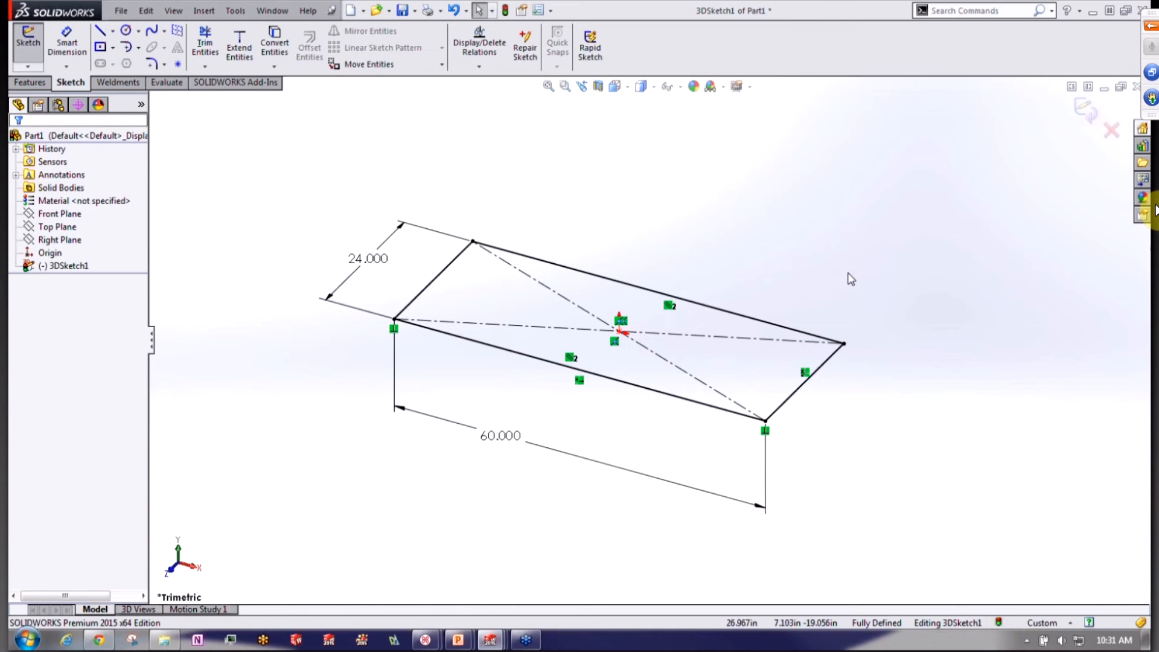
Sketch vertical lines about 23 in and 22 in tall up from the rectangle's rear left and rear right corners
scroll(819, 168, up, 1)
scroll(819, 167, down, 1)
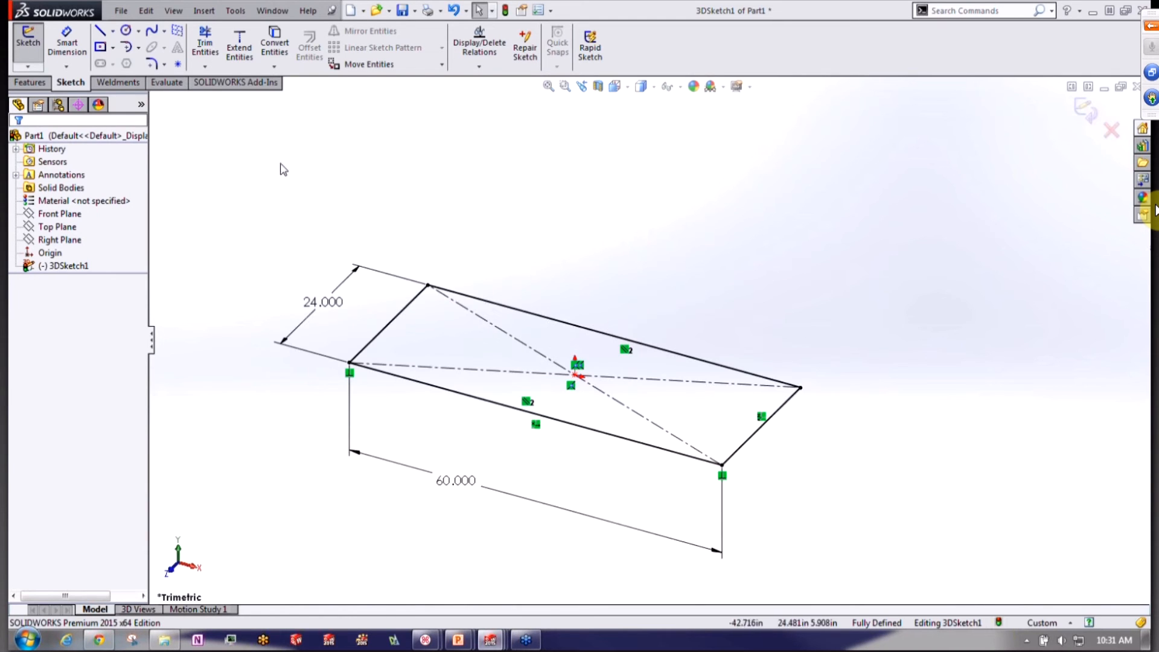
click(107, 30)
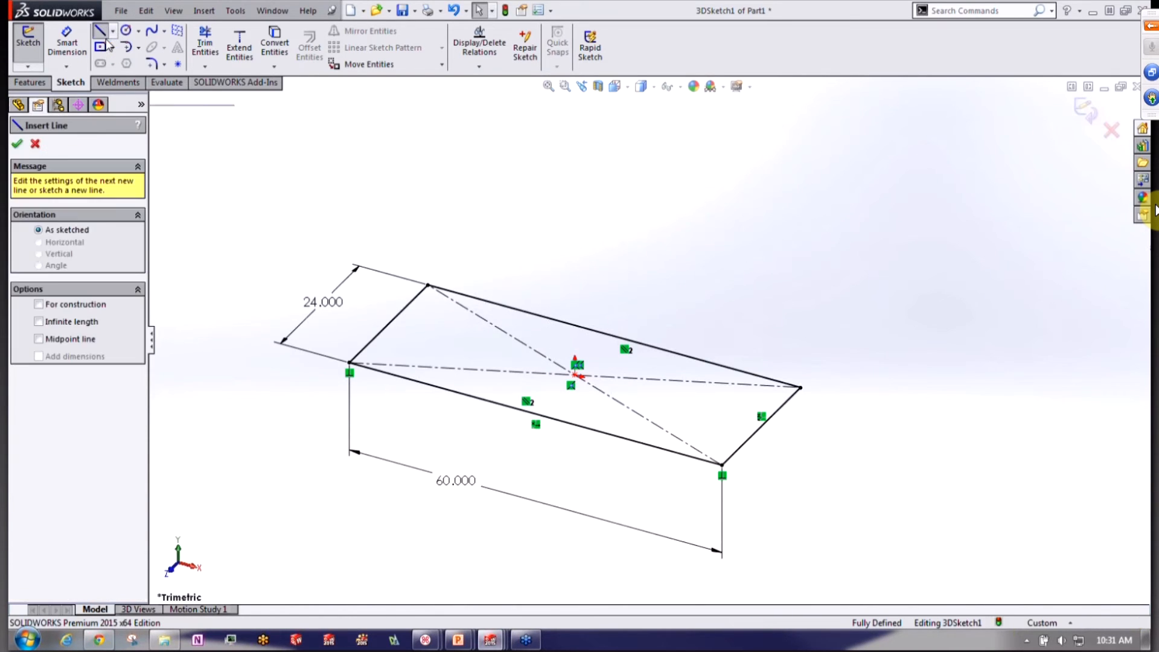
click(428, 285)
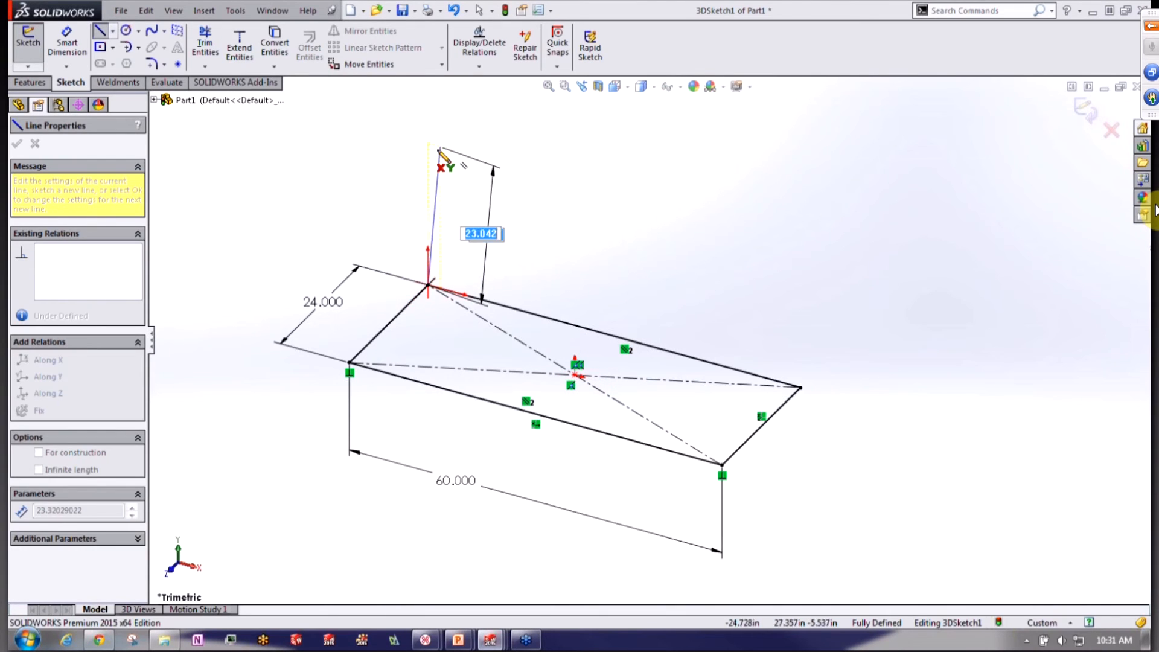
click(428, 145)
double_click(544, 239)
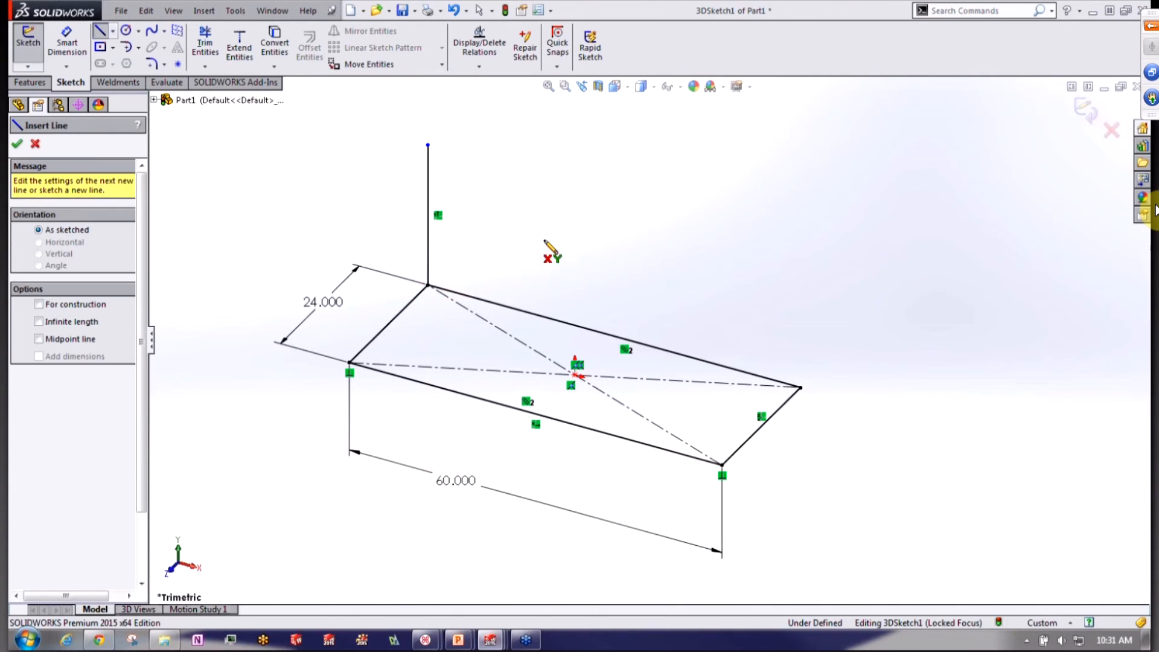
click(801, 387)
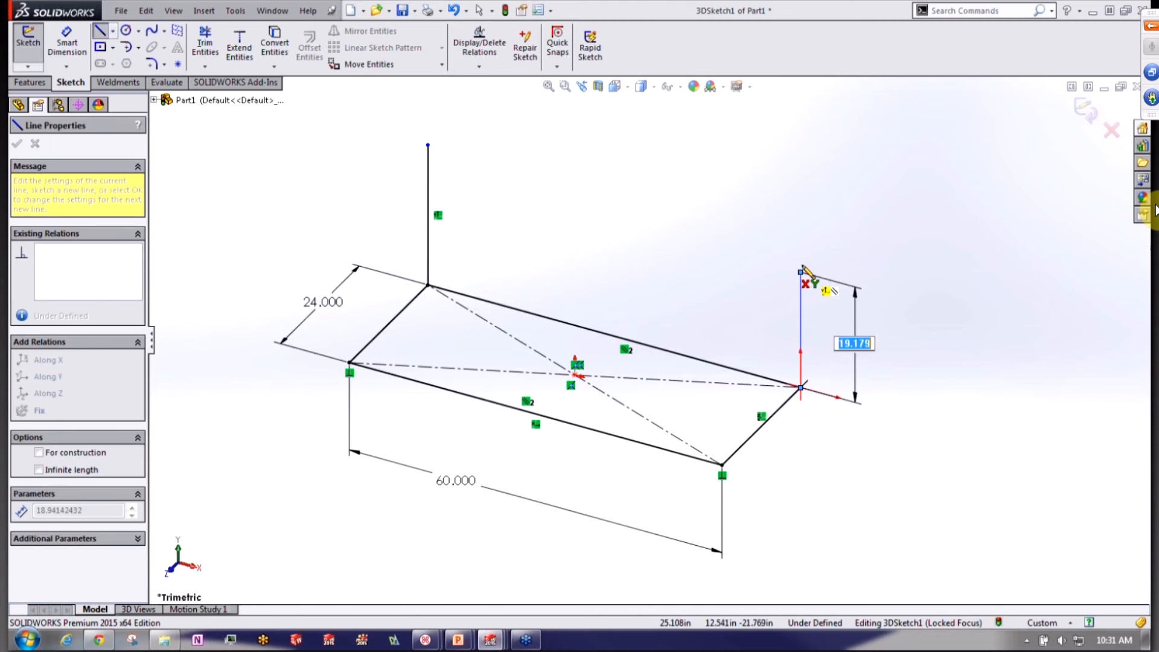
click(801, 252)
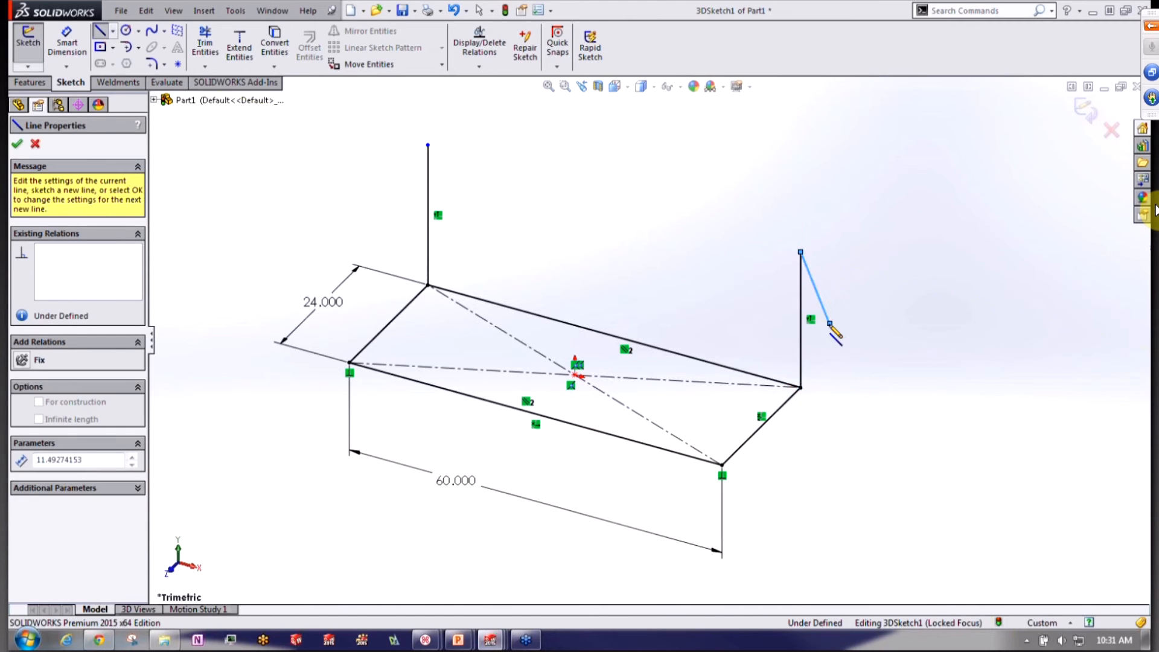
double_click(829, 325)
Sketch a vertical line up from each of the rectangle's two front corners
click(723, 465)
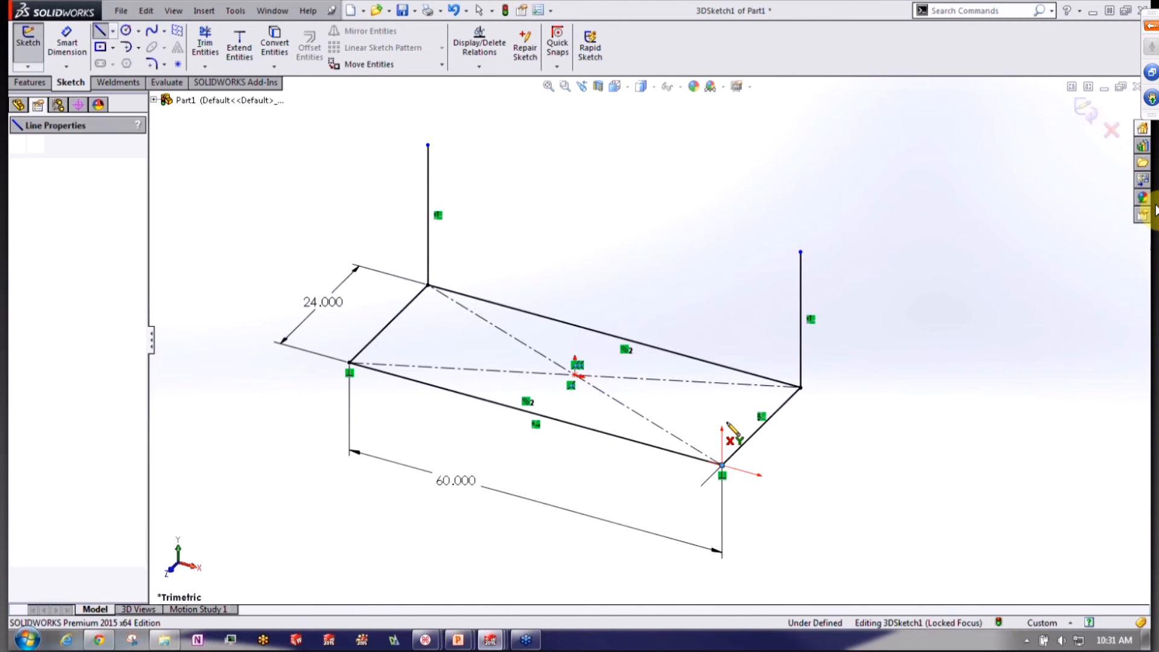
click(722, 289)
double_click(695, 254)
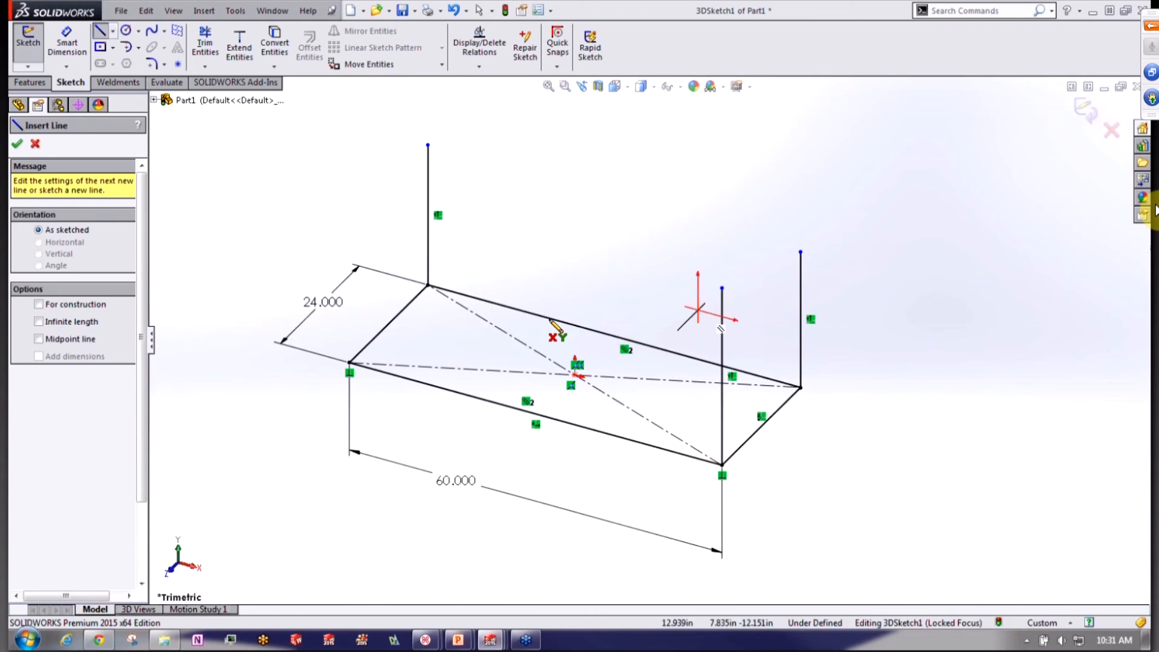
click(350, 362)
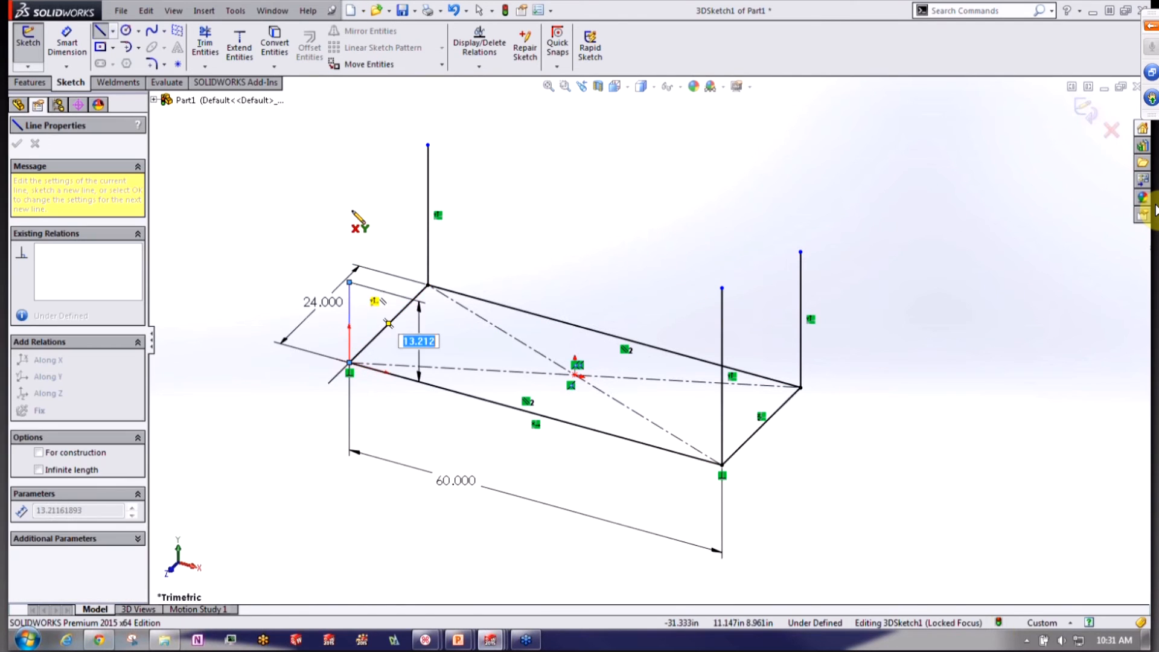
key(Escape)
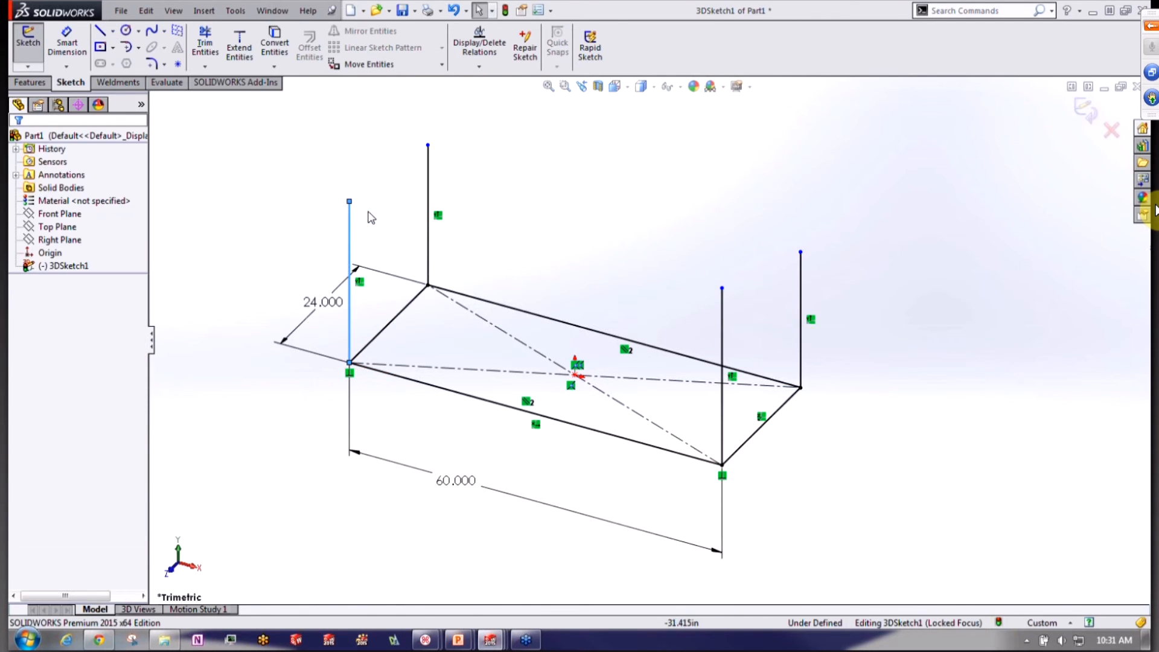
Make the four vertical corner lines equal in length
ctrl+click(430, 176)
ctrl+click(723, 338)
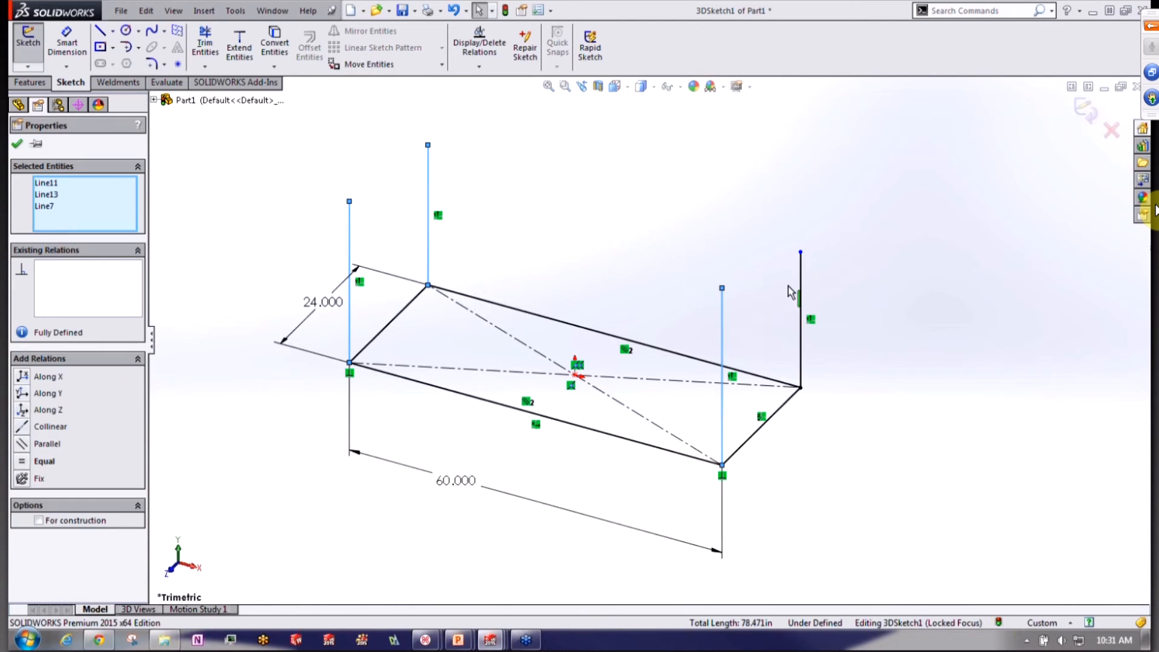
ctrl+click(802, 278)
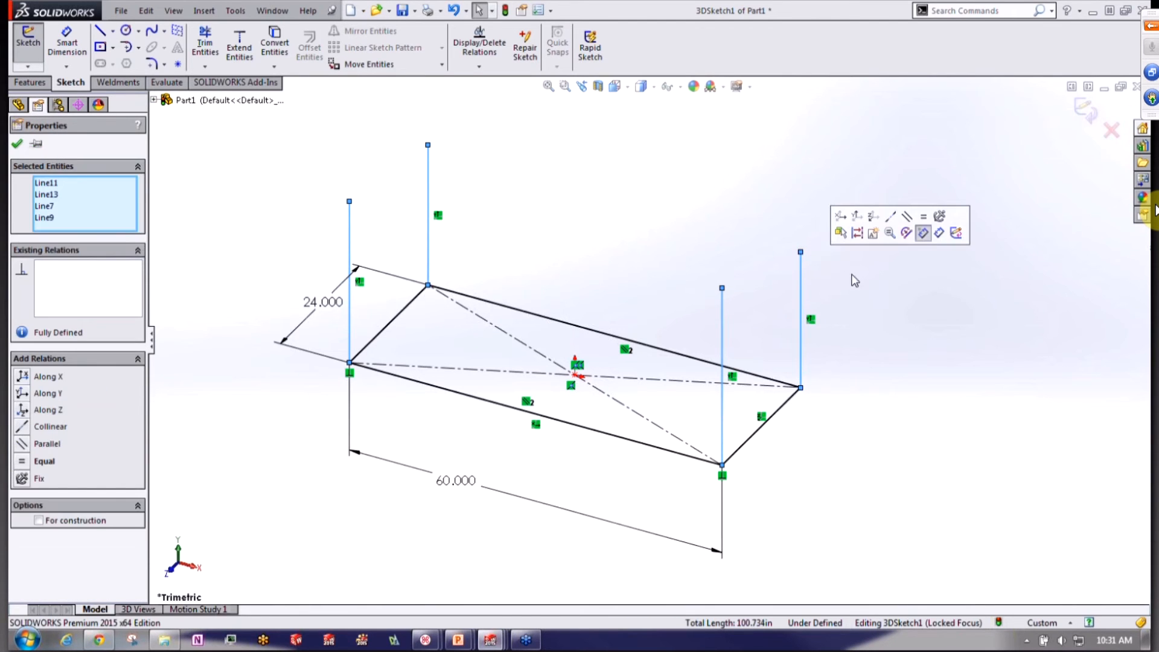
click(923, 216)
Dimension the rear right vertical line's height as 72 in
key(d)
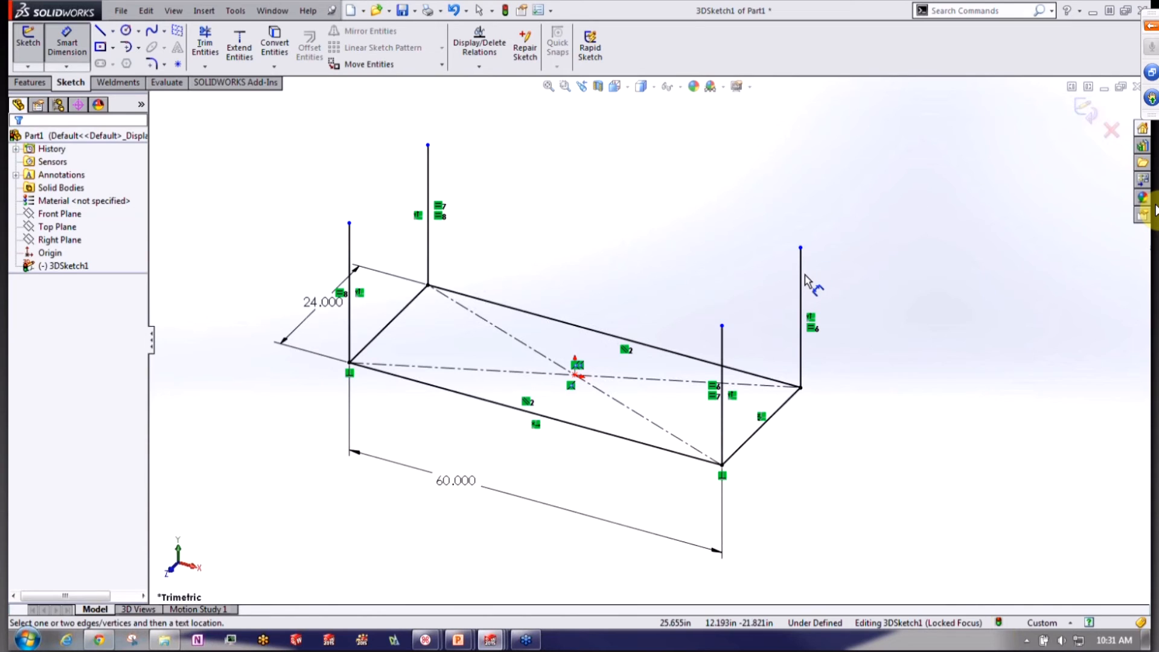
click(802, 274)
click(877, 312)
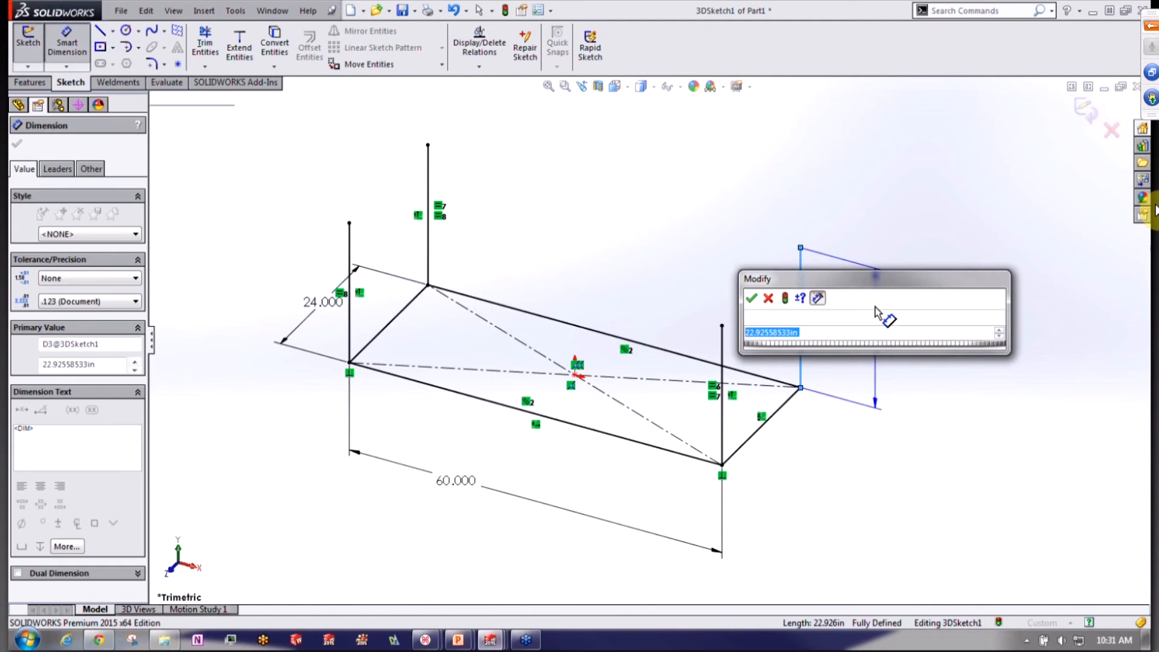
text(72)
key(Return)
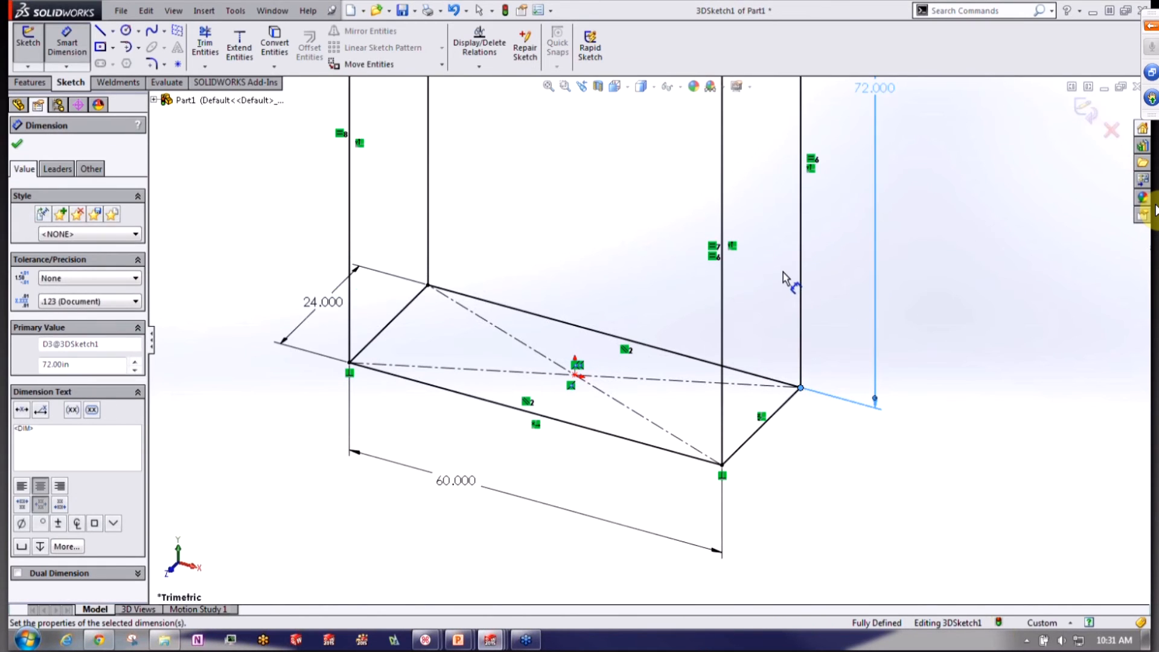
key(f)
key(Escape)
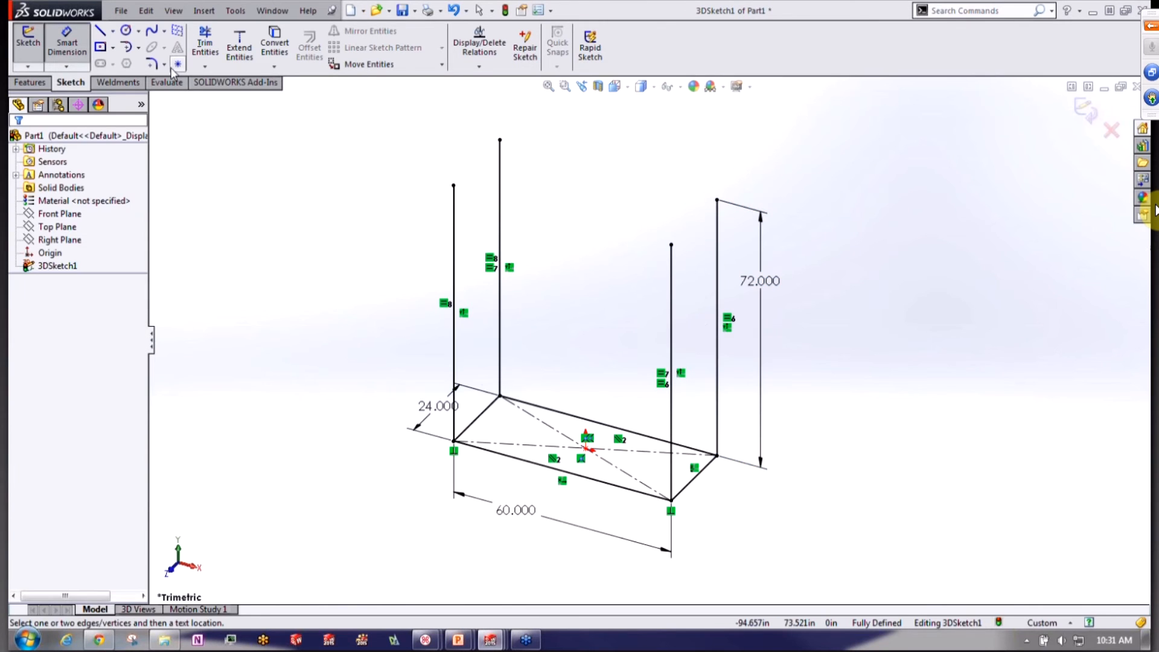
Sketch a corner rectangle across the tops of the four uprights and attach its loose front left corner to the upright's endpoint
click(114, 48)
click(120, 63)
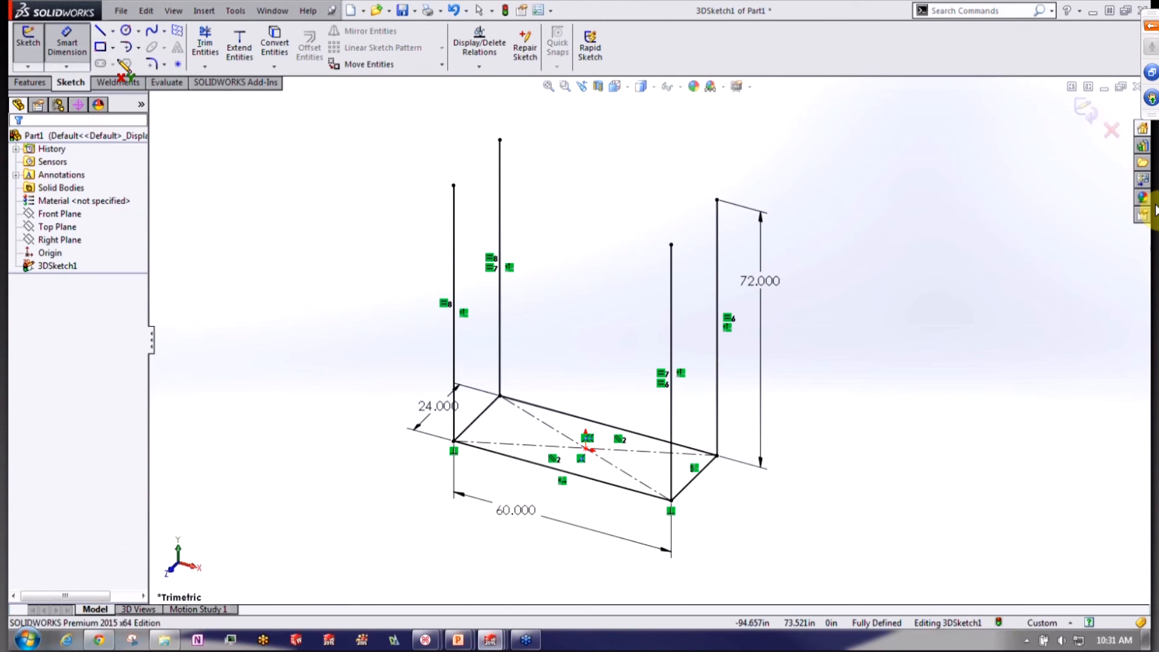
click(500, 140)
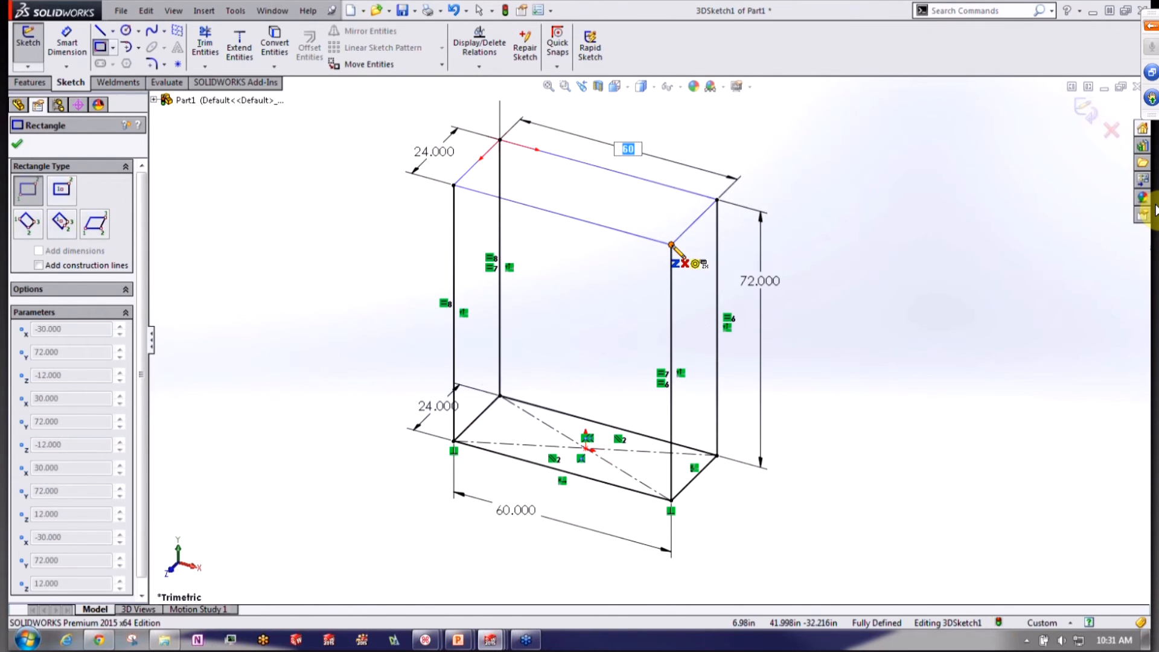
click(671, 245)
key(Escape)
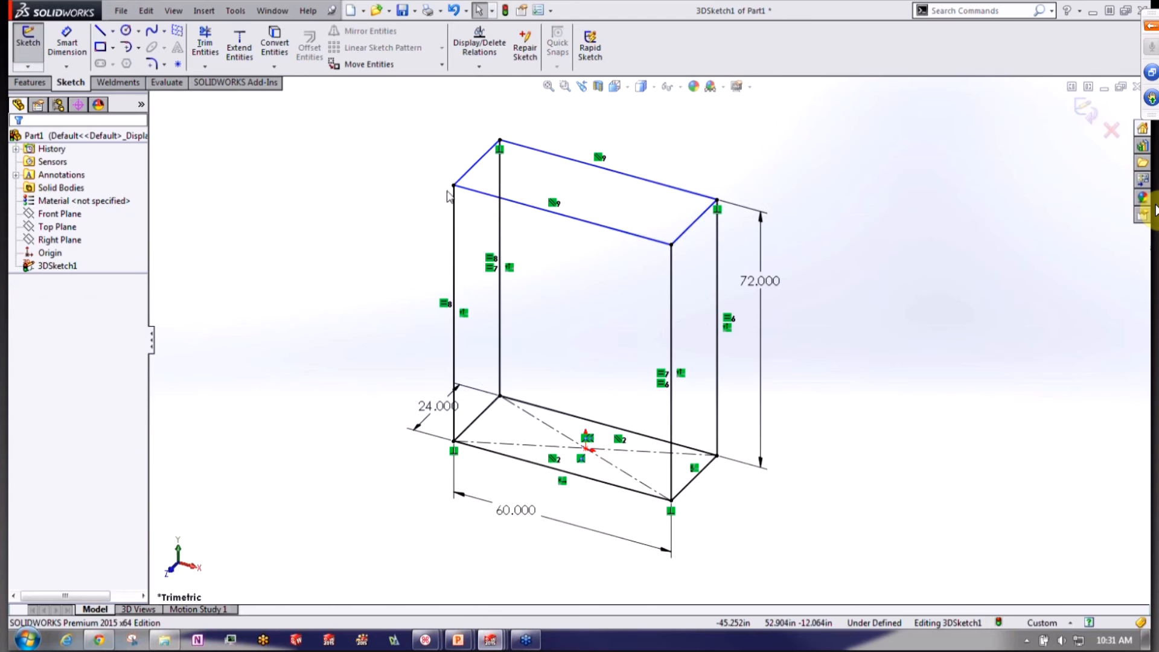
click(454, 186)
drag(469, 210, 455, 188)
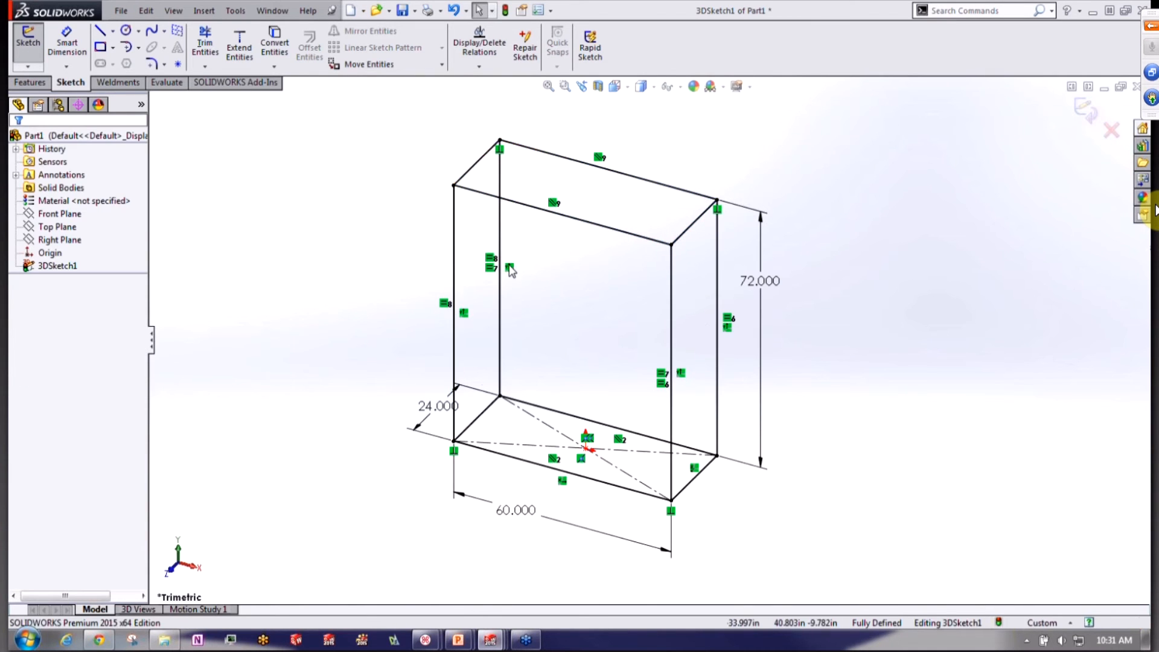
Sketch a horizontal crossbar between the midpoints of the two left uprights
mouse_move(762, 438)
middle_down()
mouse_move(763, 381)
mouse_move(762, 416)
middle_up()
right_drag(549, 256, 474, 252)
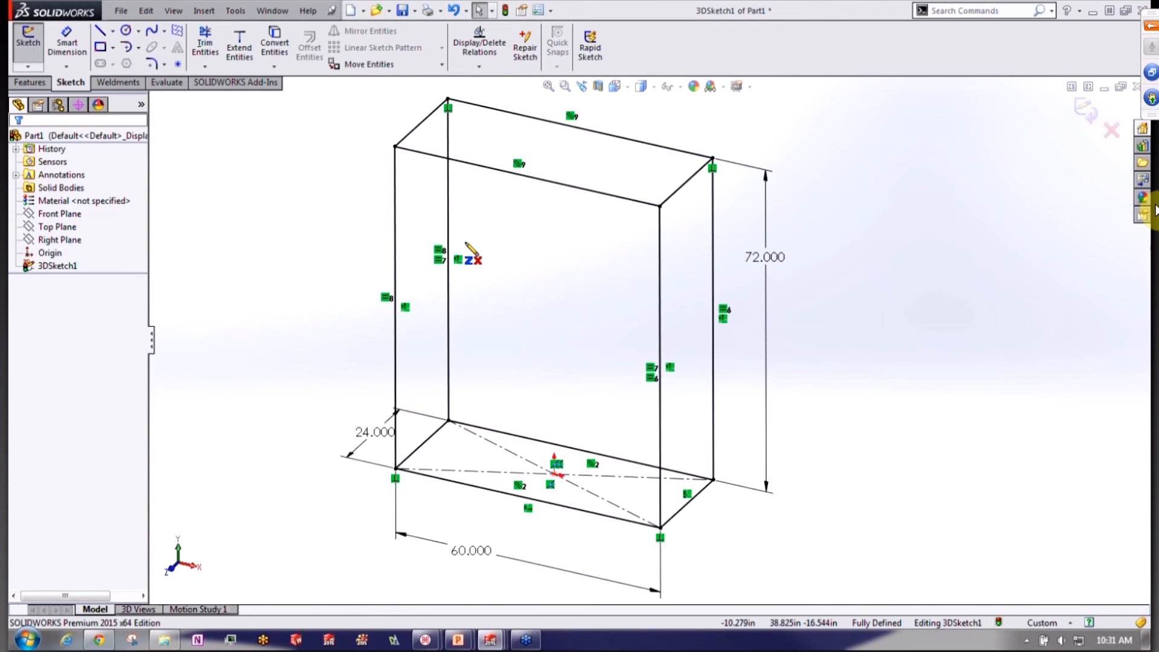
click(395, 307)
click(448, 260)
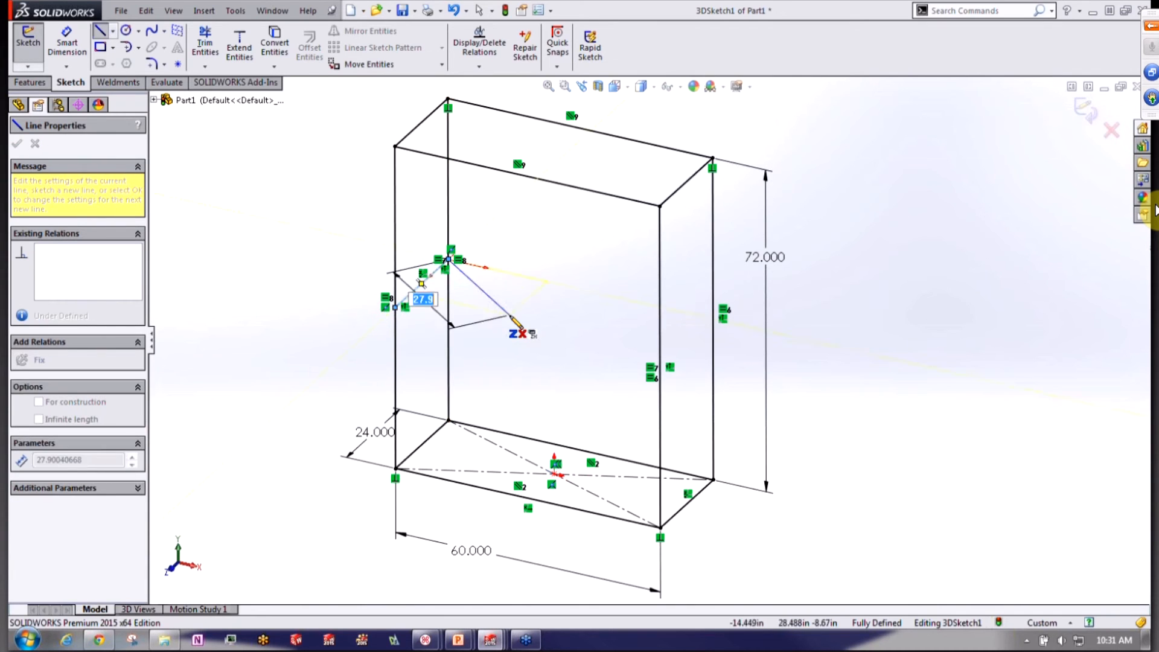
key(Escape)
Sketch a V brace from the rear upper left corner to the rear base edge's midpoint and up to the rear upper right corner
click(448, 98)
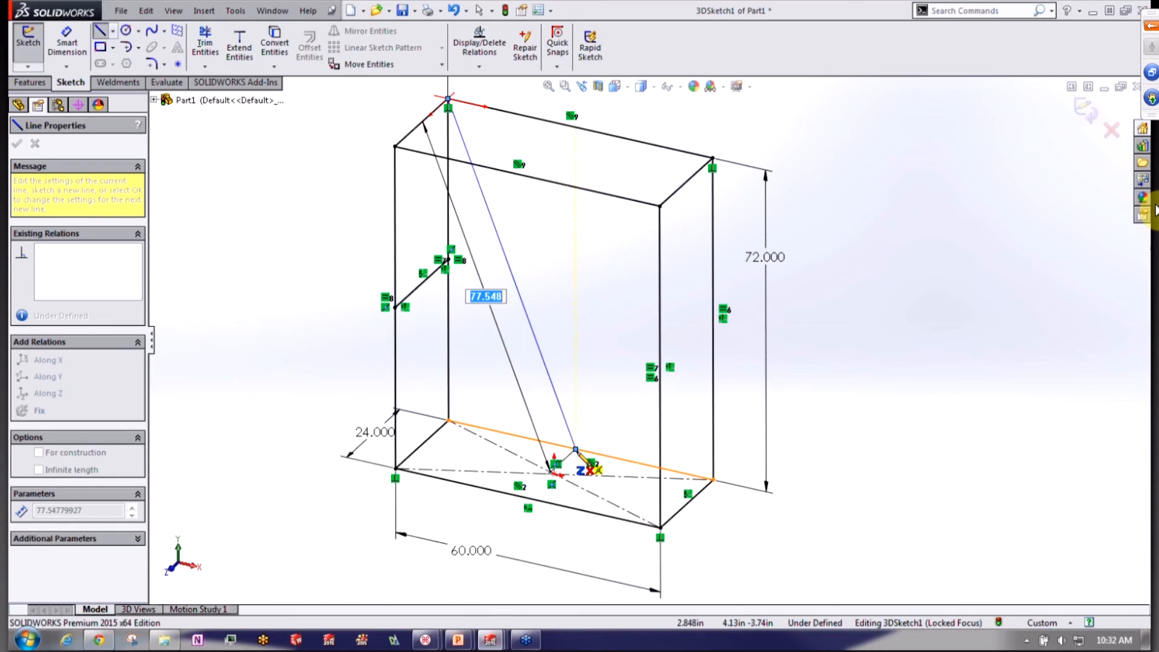
click(581, 450)
click(713, 159)
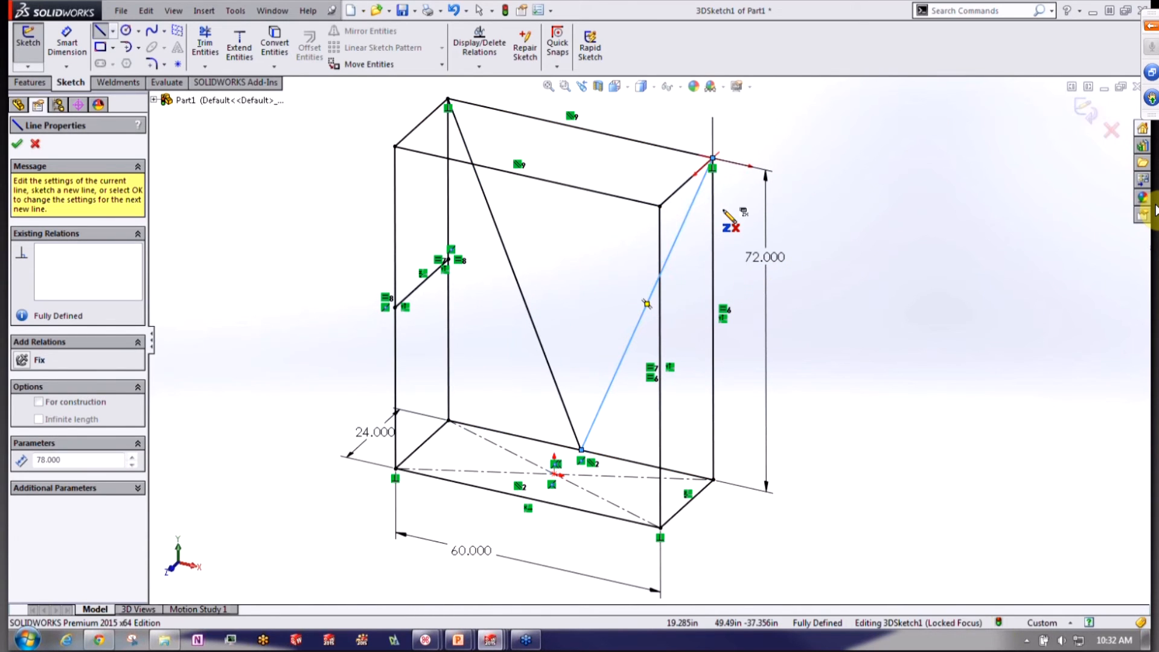
Sketch a horizontal crossbar between the midpoints of the two right uprights and finish the 3D sketch
click(713, 319)
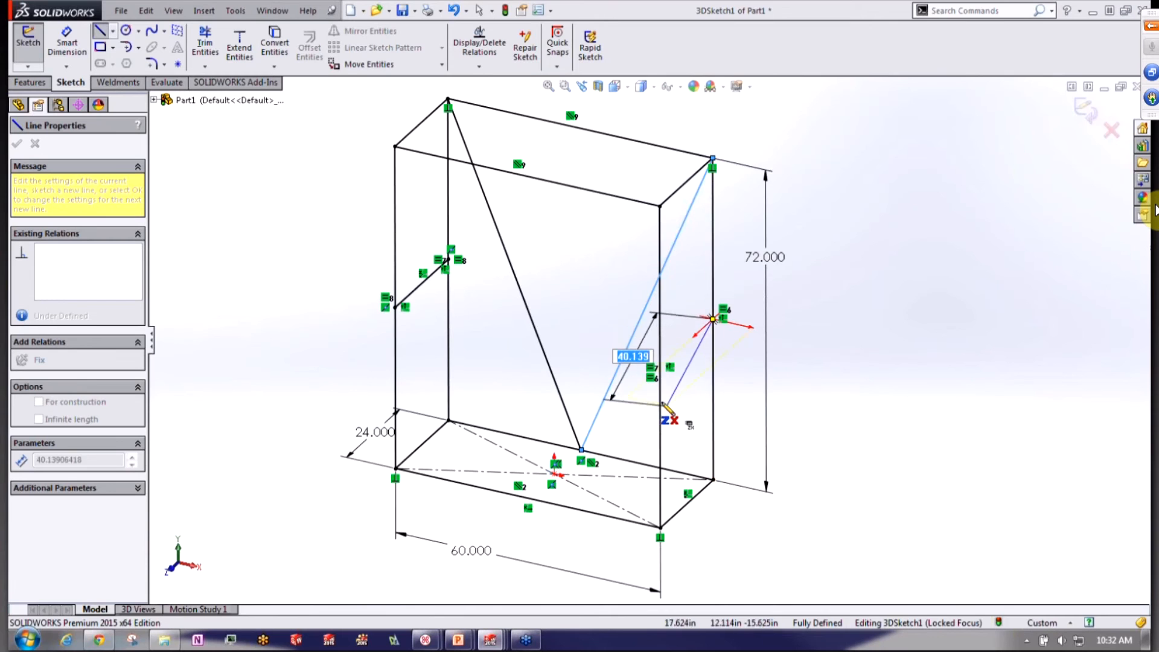
click(661, 370)
key(Escape)
mouse_move(822, 421)
middle_down()
mouse_move(820, 344)
mouse_move(819, 431)
middle_up()
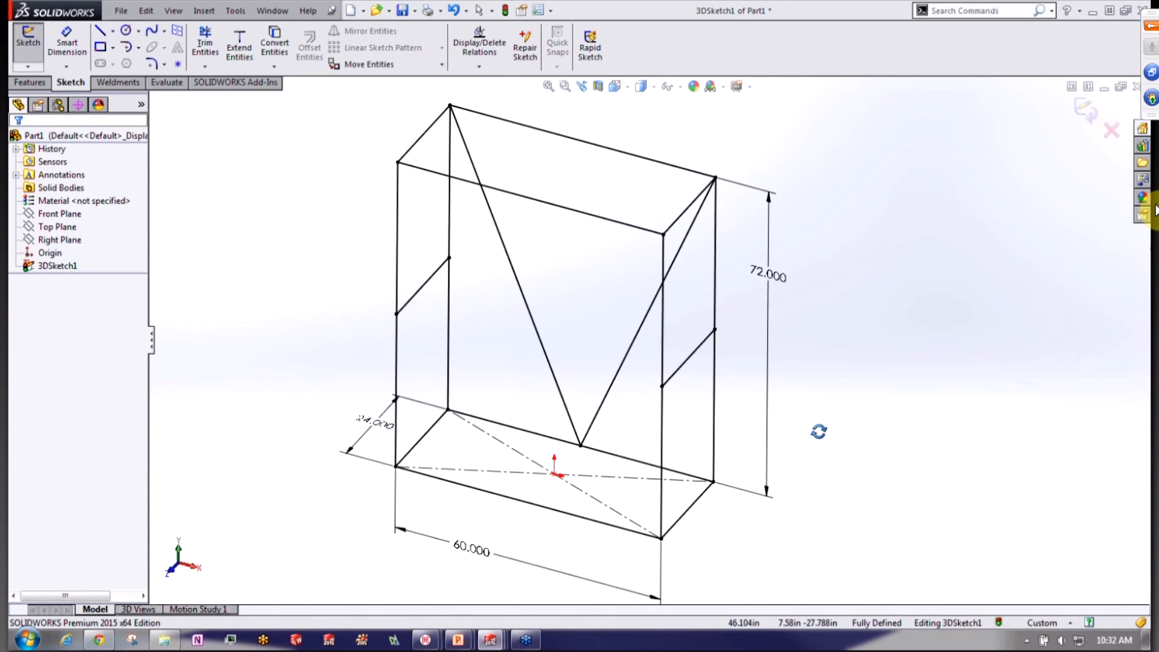
click(1078, 109)
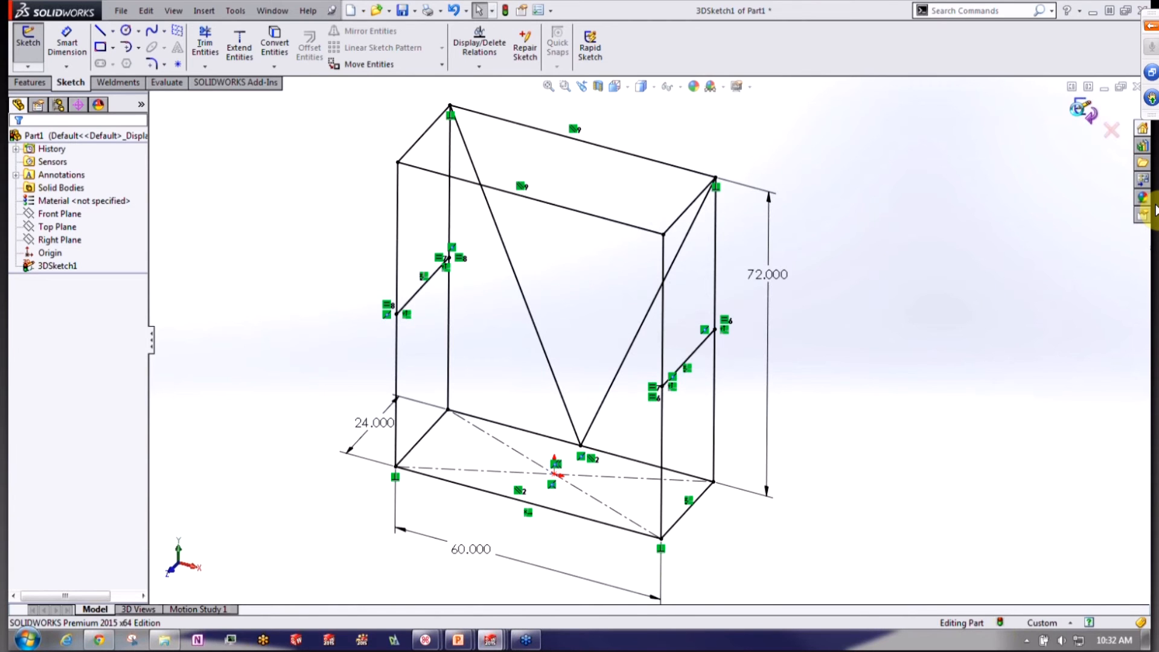
Try 80 in for the long side of the 3D sketch's base and settle on 72 in
click(67, 266)
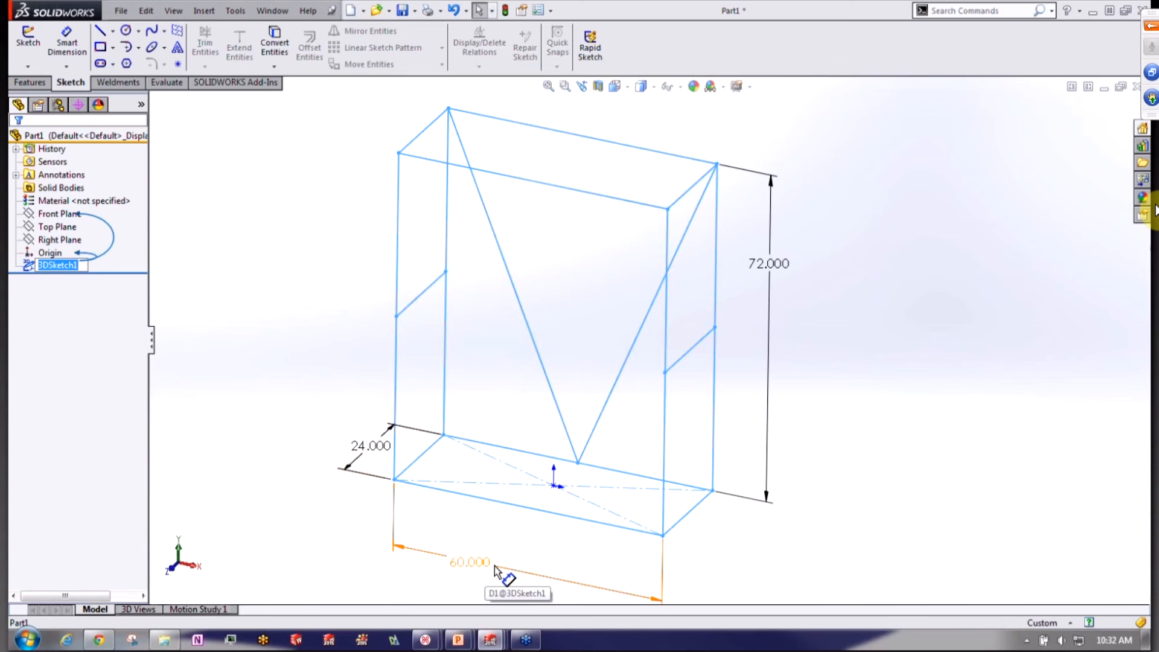
scroll(495, 567, up, 1)
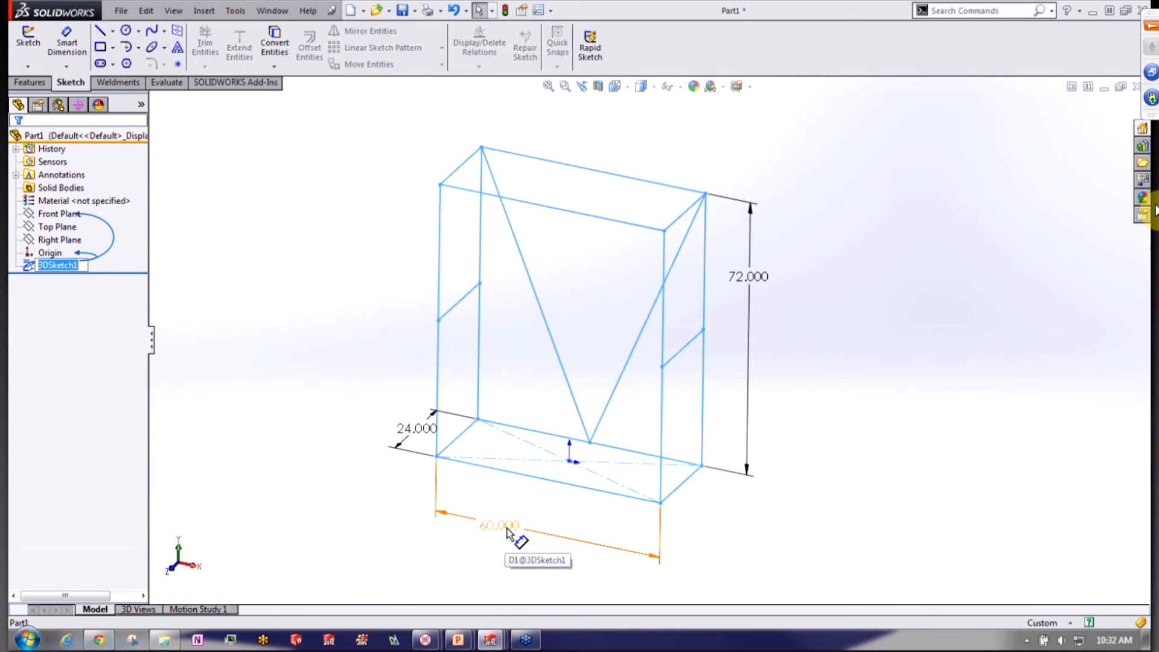
double_click(507, 530)
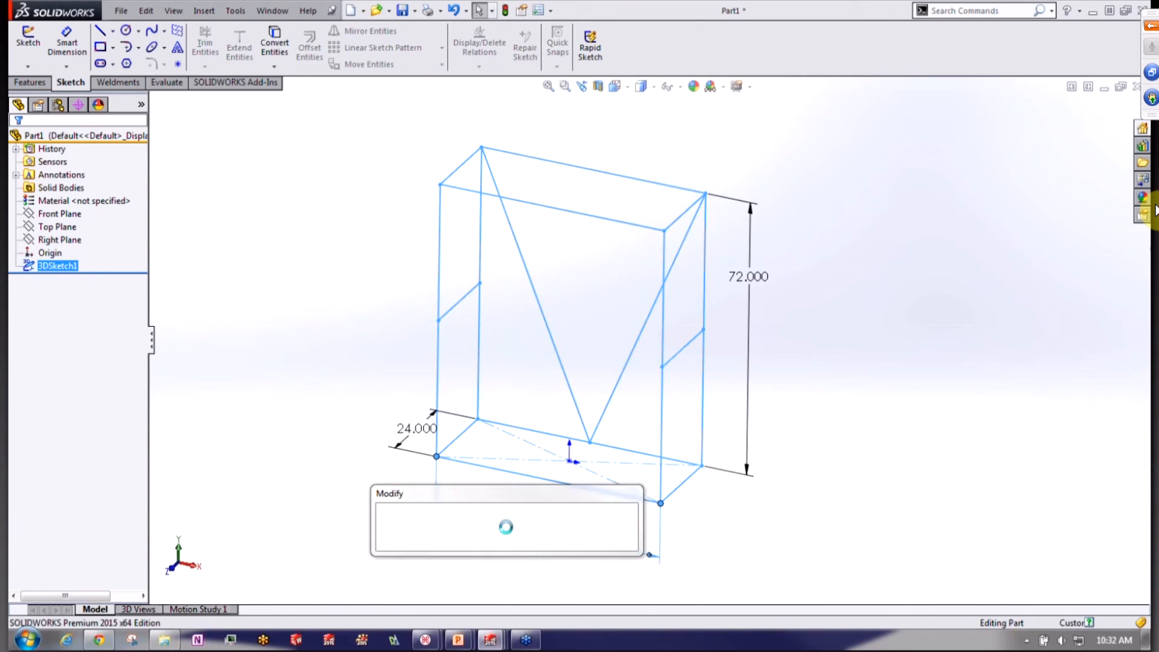
text(80)
double_click(791, 290)
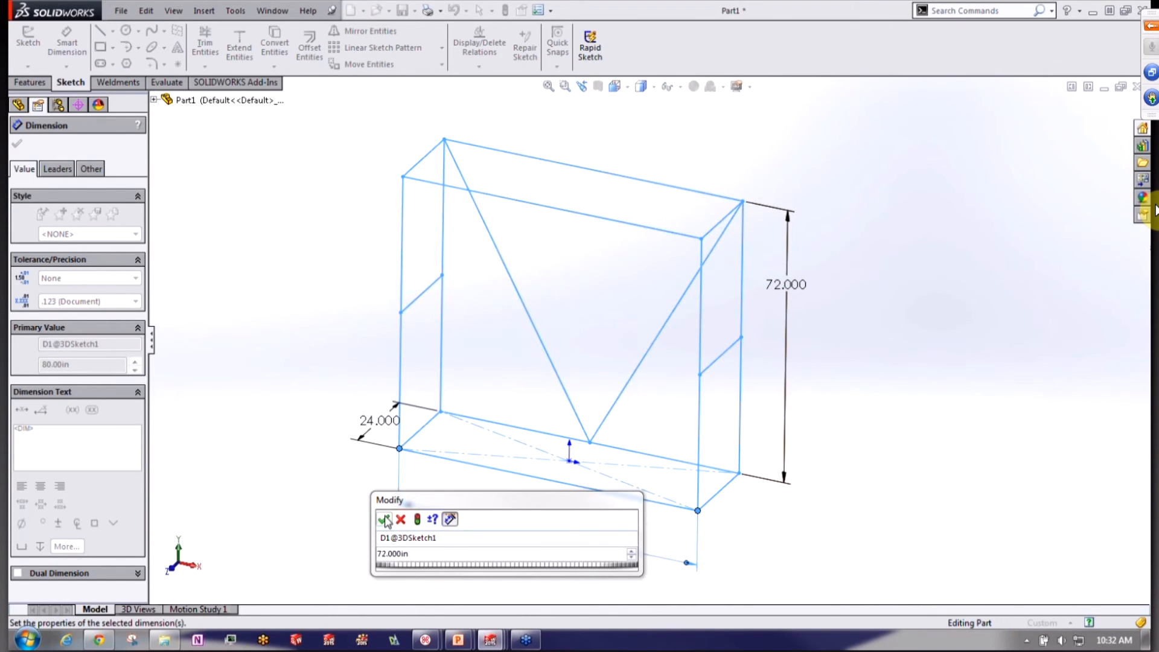
click(384, 520)
Set the uprights' height to 60 in and rebuild the model
double_click(786, 284)
text(60)
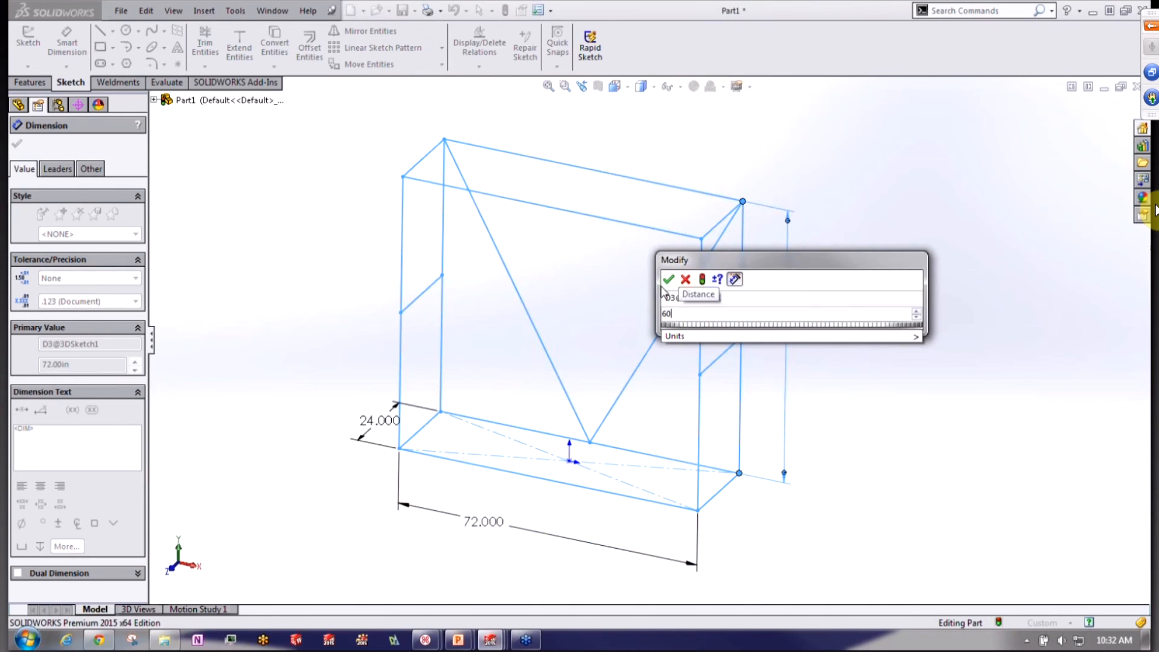
click(666, 279)
key(ctrl+b)
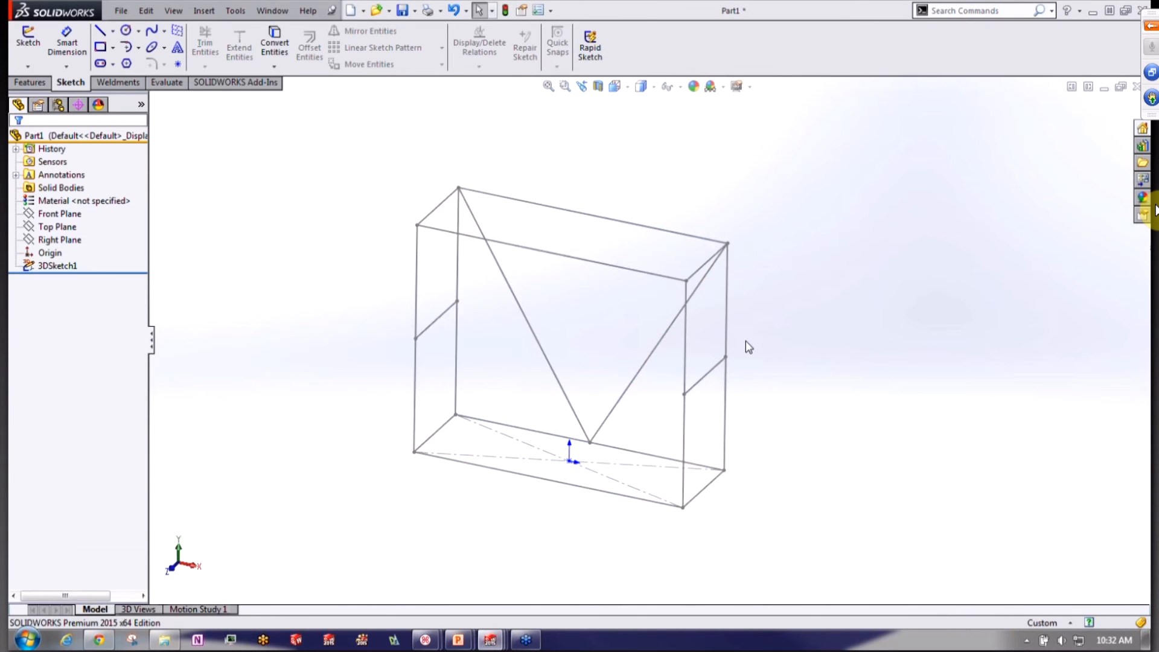
scroll(724, 349, down, 3)
scroll(444, 337, up, 2)
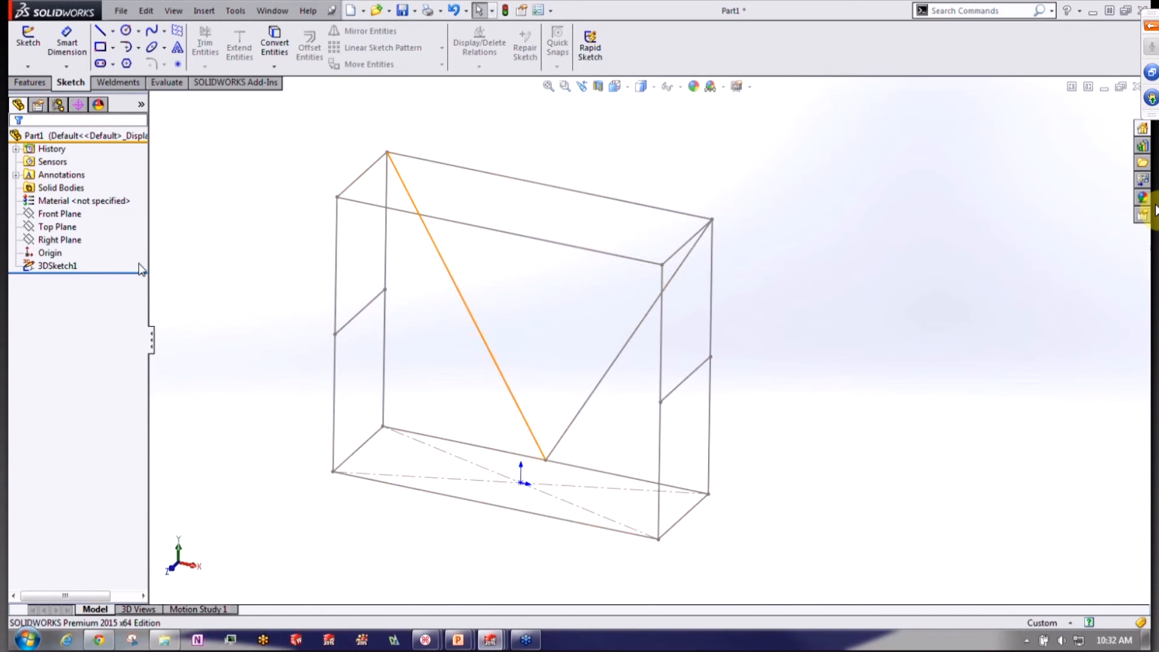
Create a new part document from the Part_IN training template
click(121, 11)
click(145, 42)
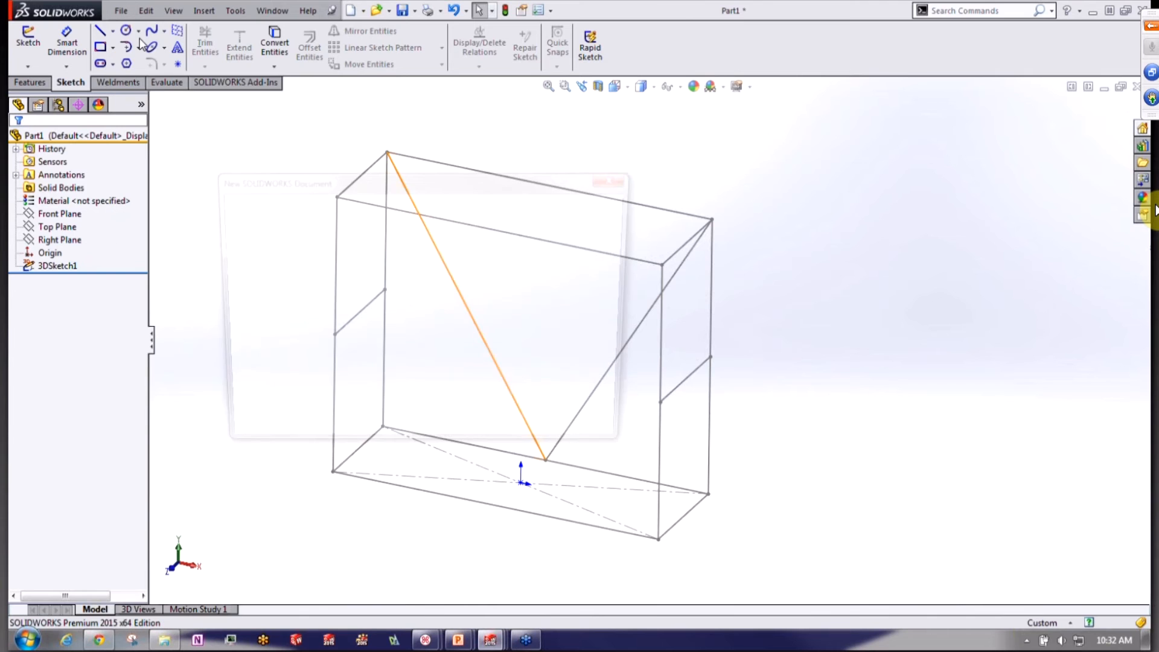
click(470, 437)
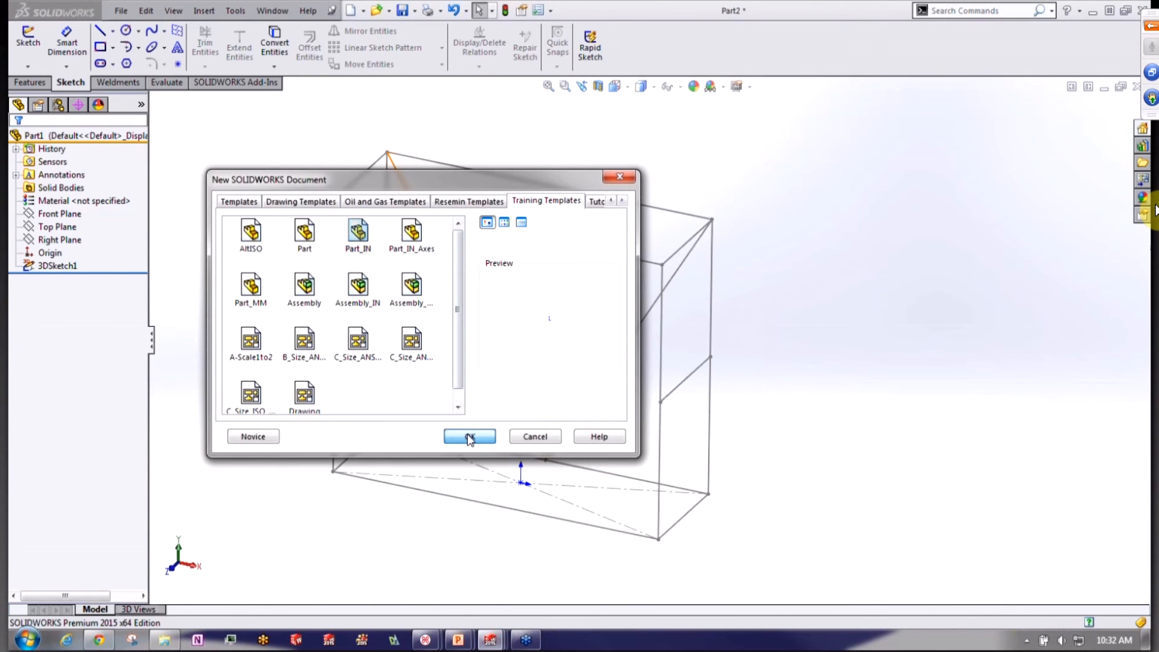
On the Top Plane, sketch a center rectangle at the origin, 24 in high and 60 in wide
right_click(57, 227)
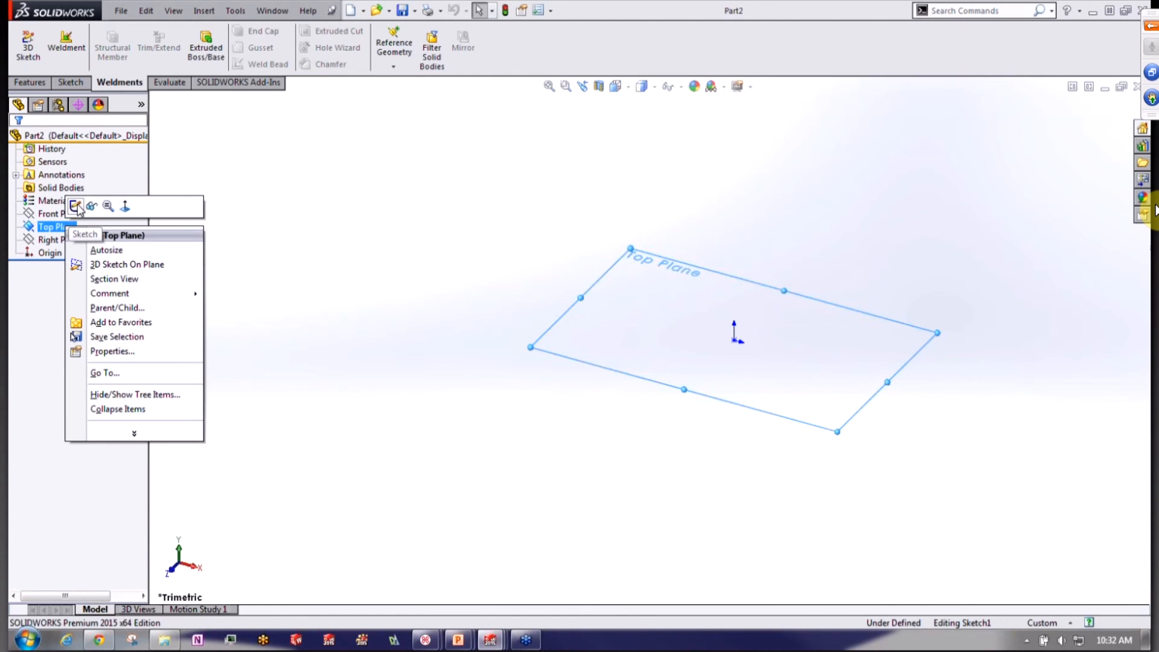
click(76, 208)
click(112, 53)
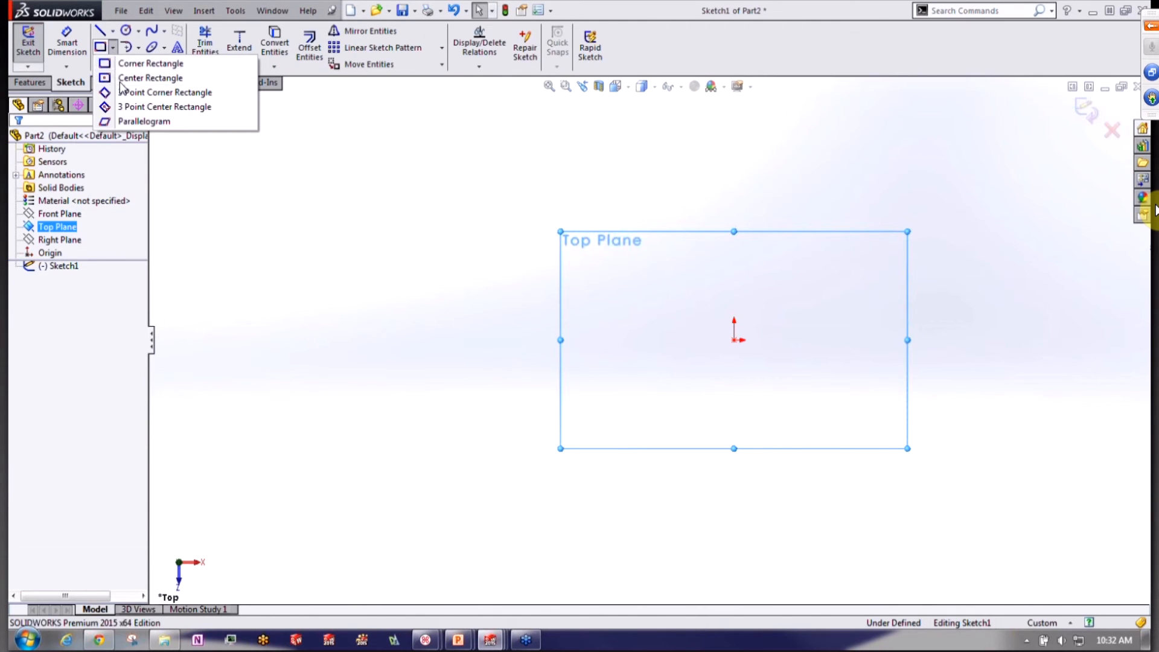
click(151, 77)
click(735, 341)
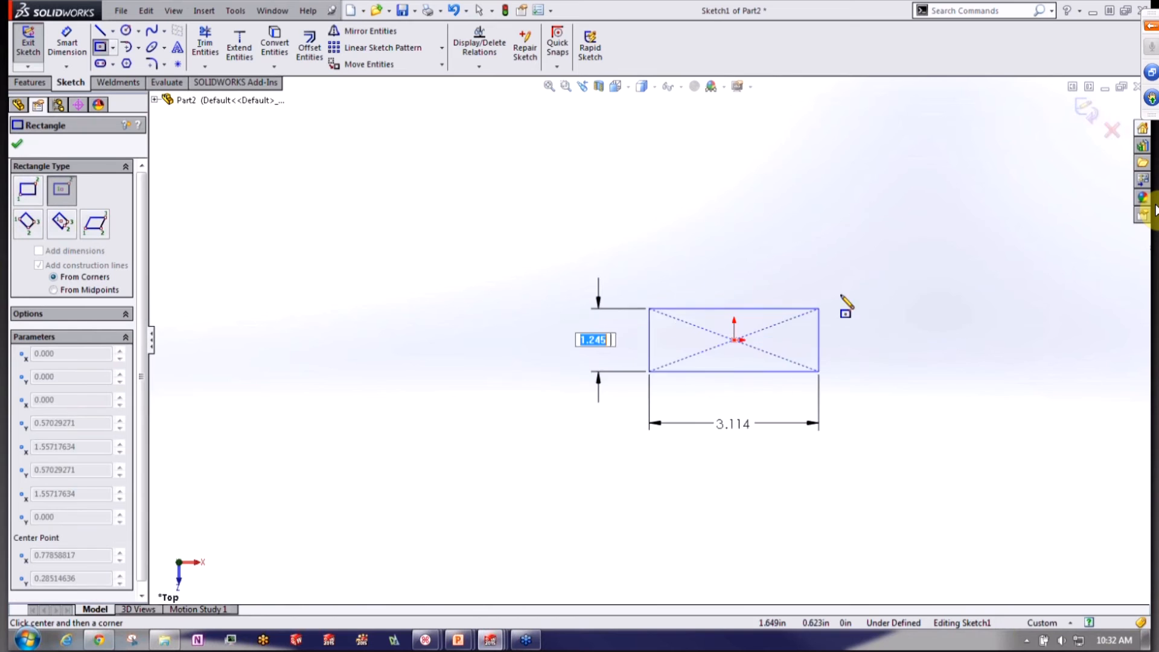
text(24)
key(Return)
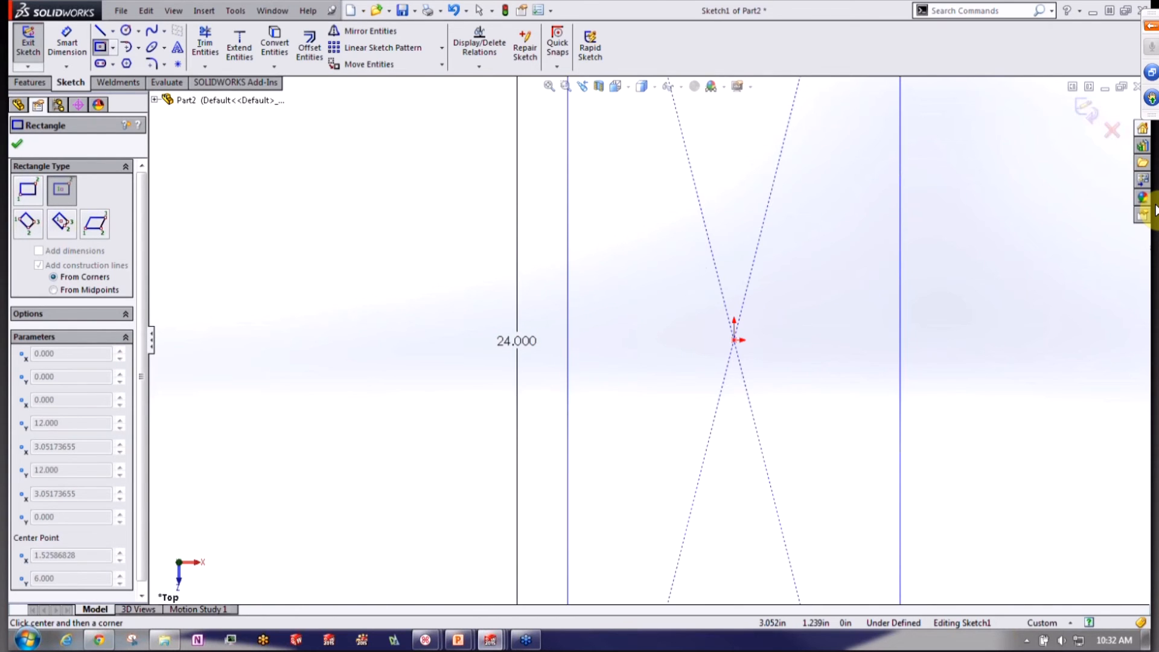
text(60)
key(Return)
key(Escape)
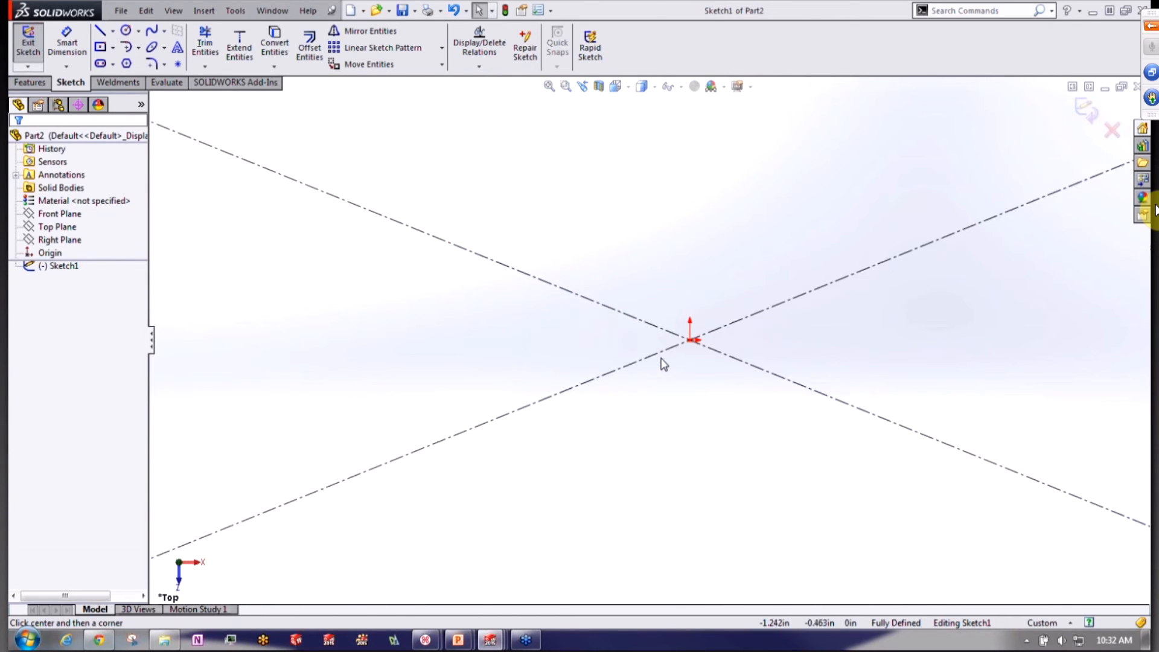
Extrude the rectangle 72 in upward as a blind boss from the sketch plane
click(662, 359)
click(707, 401)
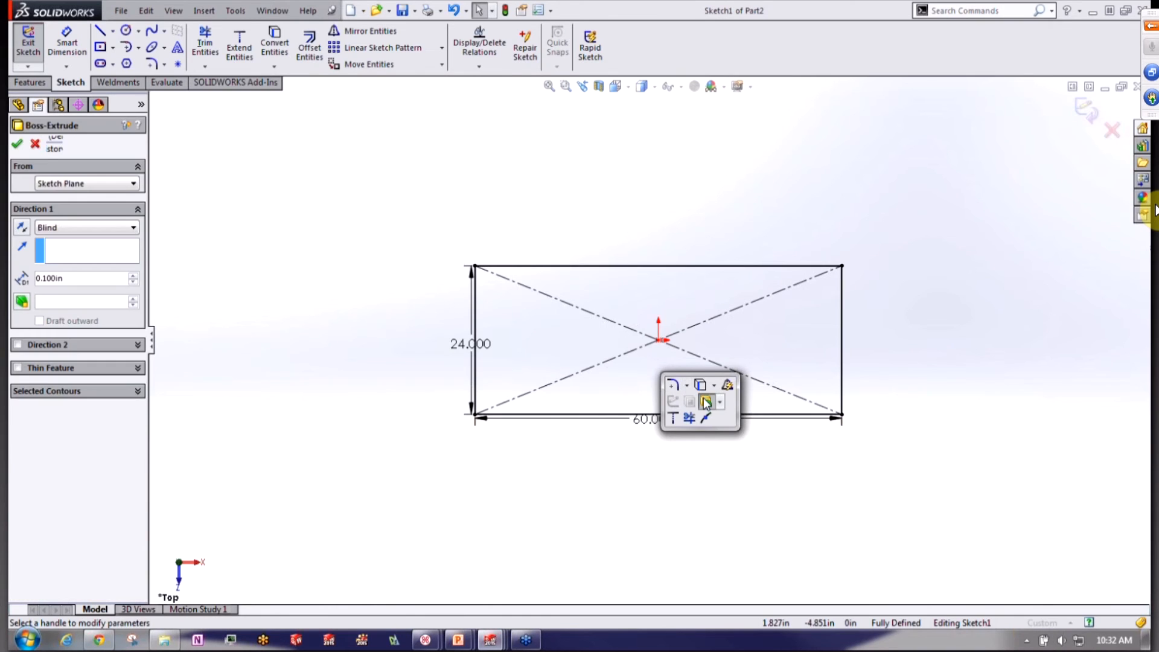
text(72)
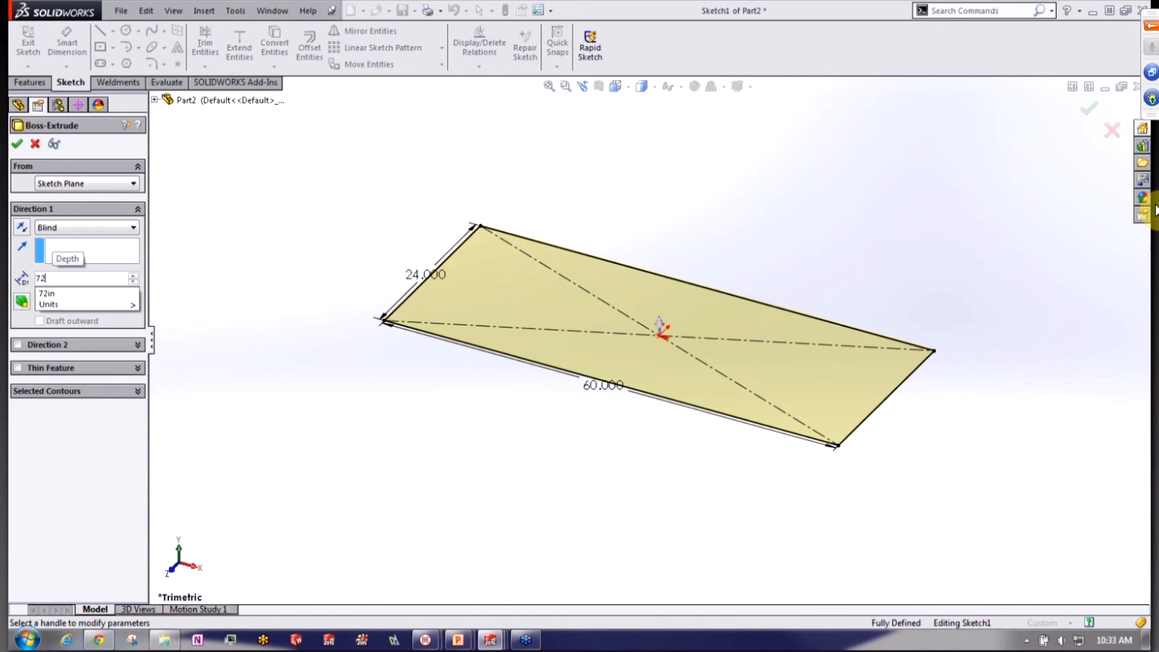
key(Return)
scroll(594, 236, up, 1)
scroll(711, 205, down, 1)
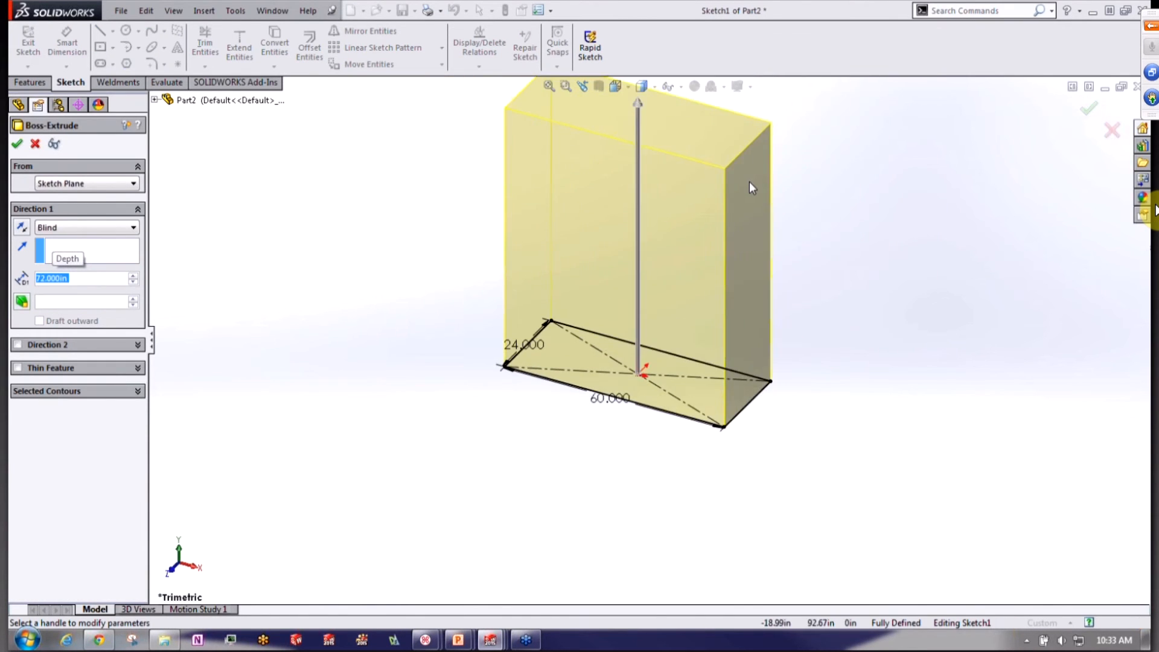
scroll(814, 169, up, 1)
scroll(814, 169, down, 1)
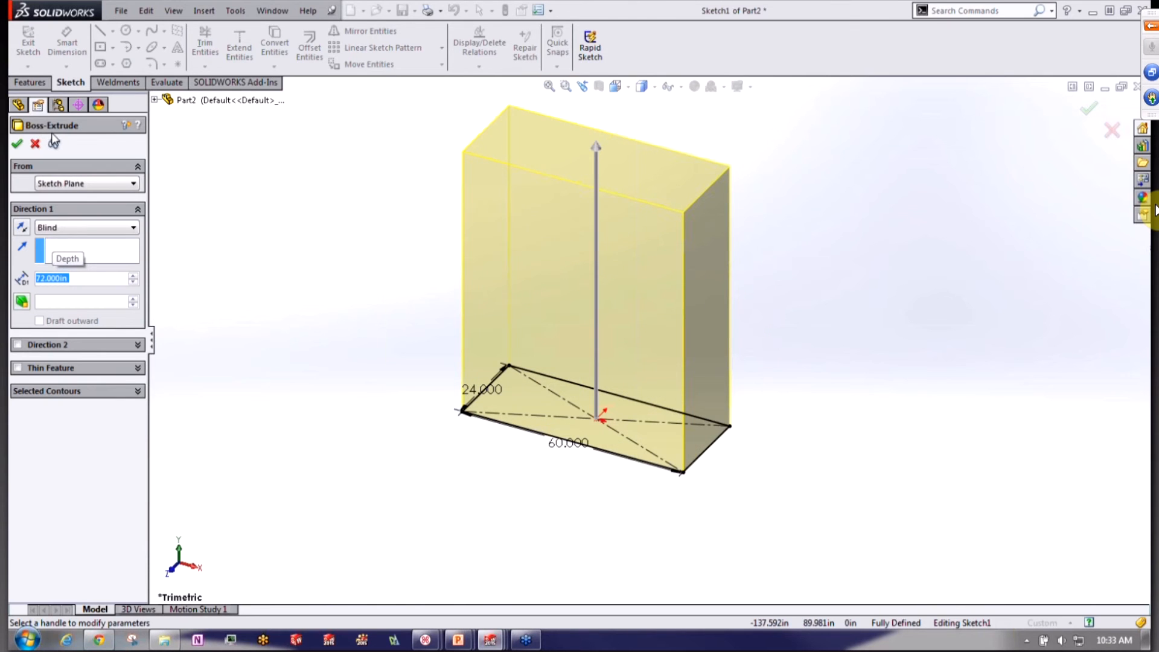
click(20, 145)
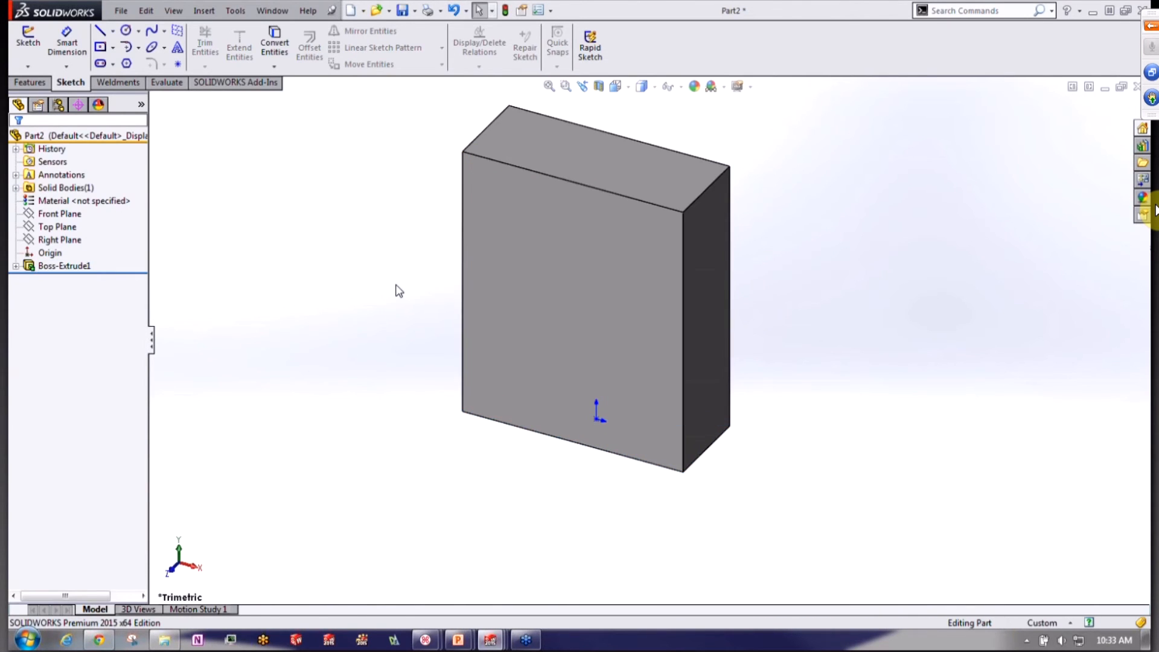
Start a 3D sketch and select the block's four front edges and three remaining top edges for Convert Entities
scroll(741, 133, down, 1)
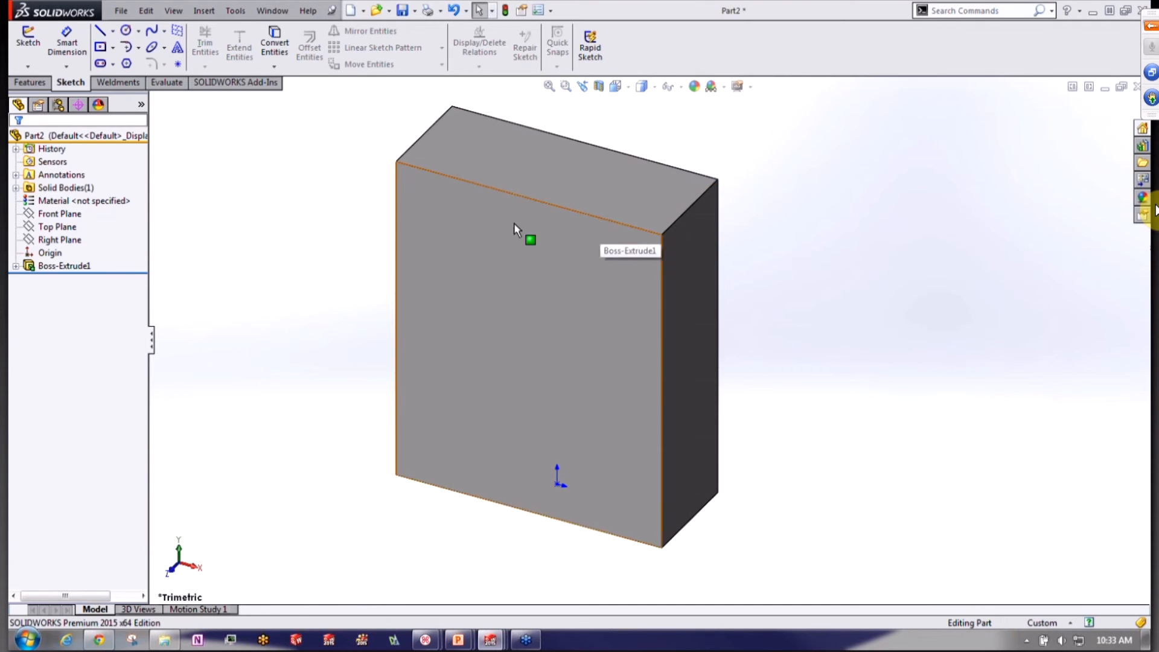
click(38, 68)
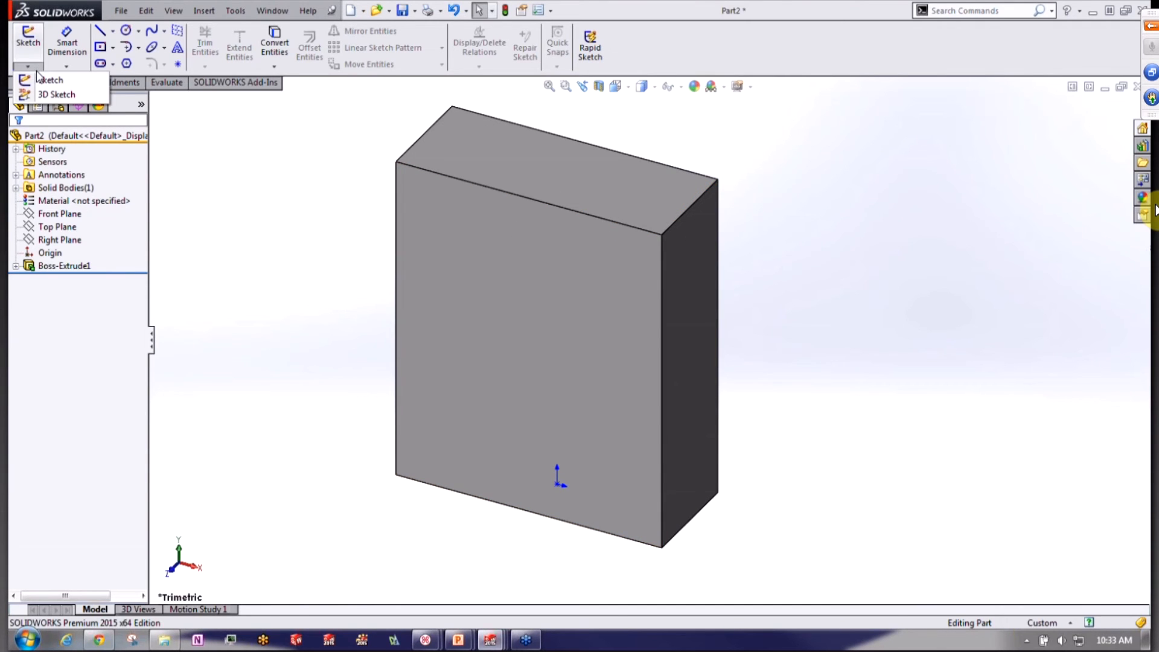
click(56, 94)
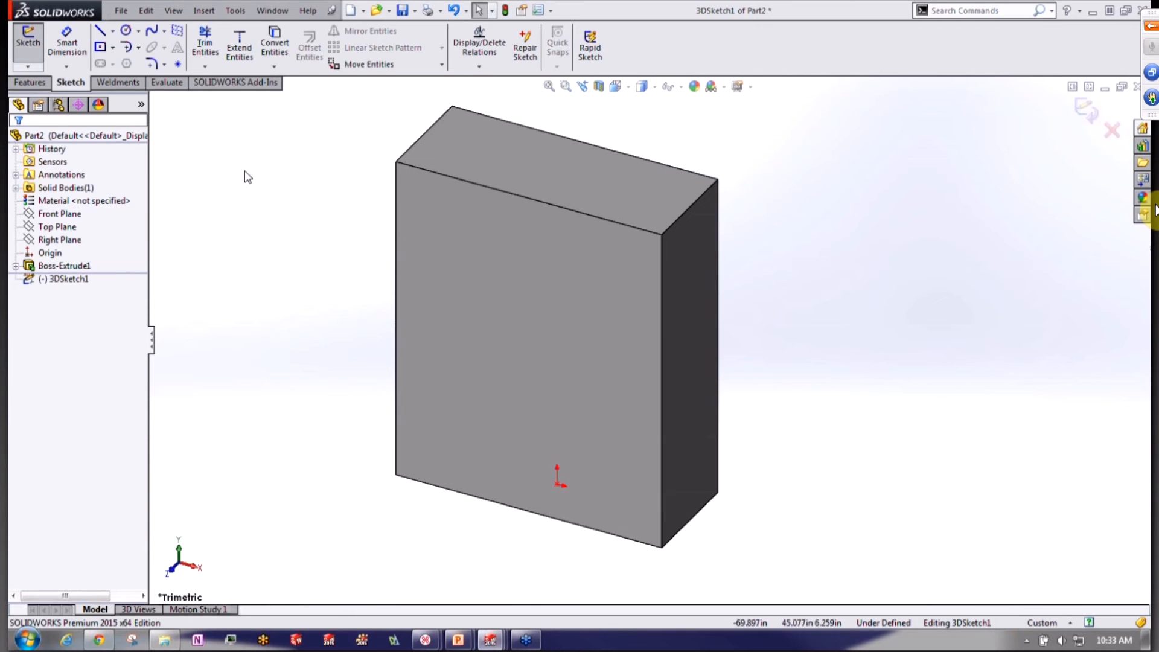
click(275, 44)
click(396, 193)
click(430, 173)
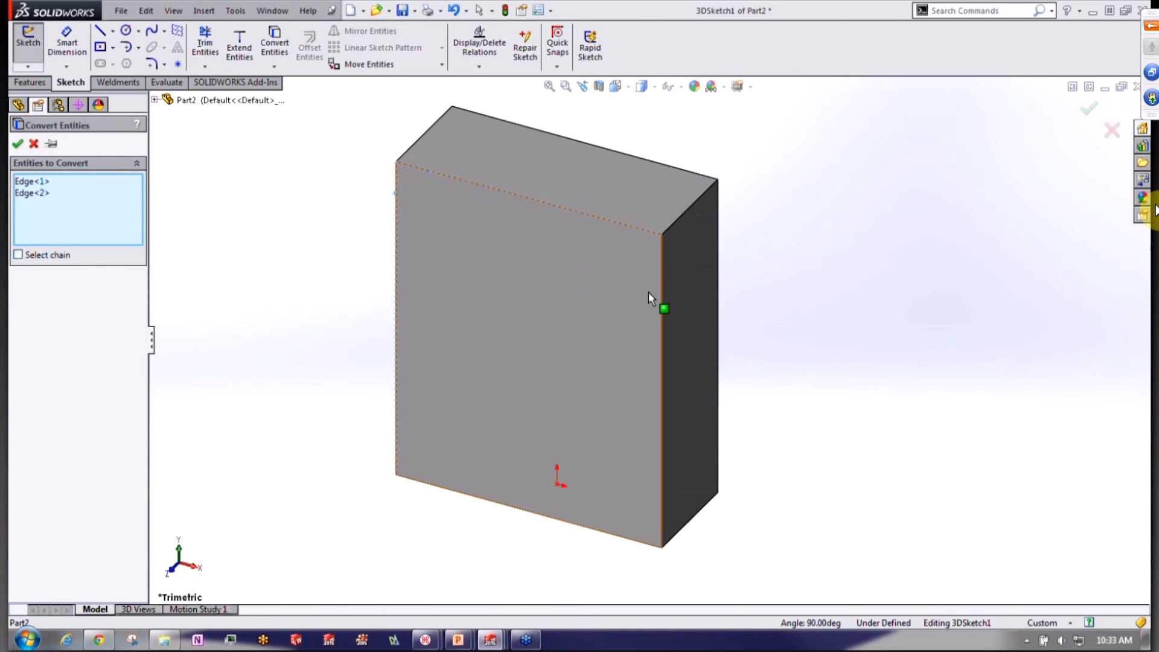
click(659, 305)
click(624, 542)
click(690, 208)
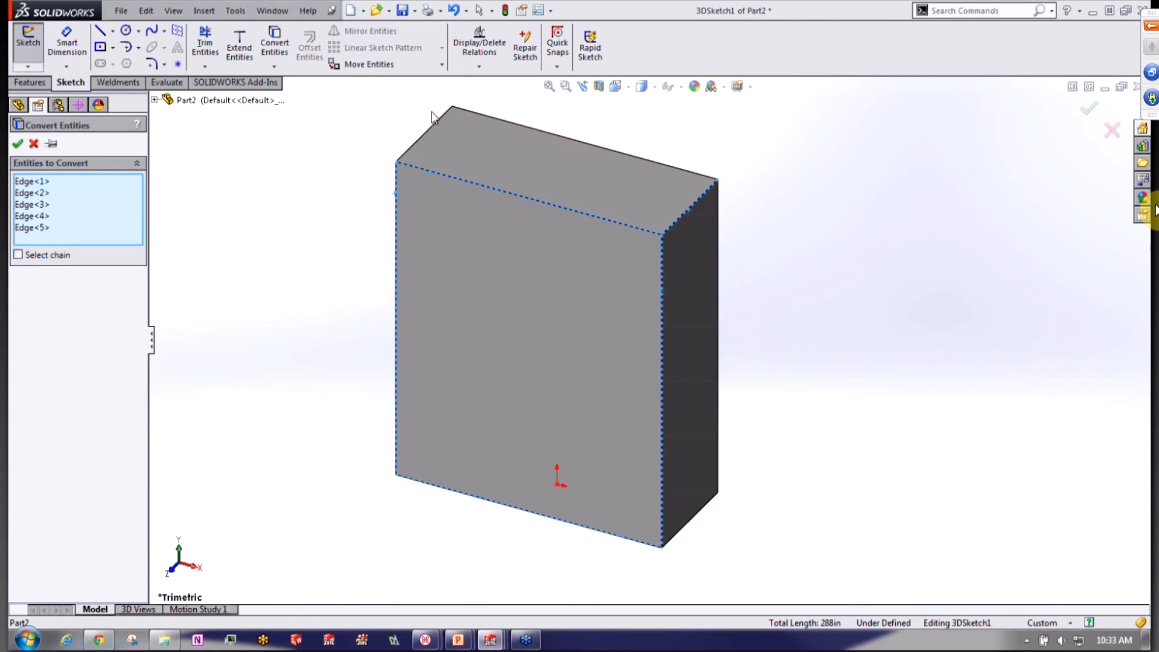
click(464, 133)
click(518, 130)
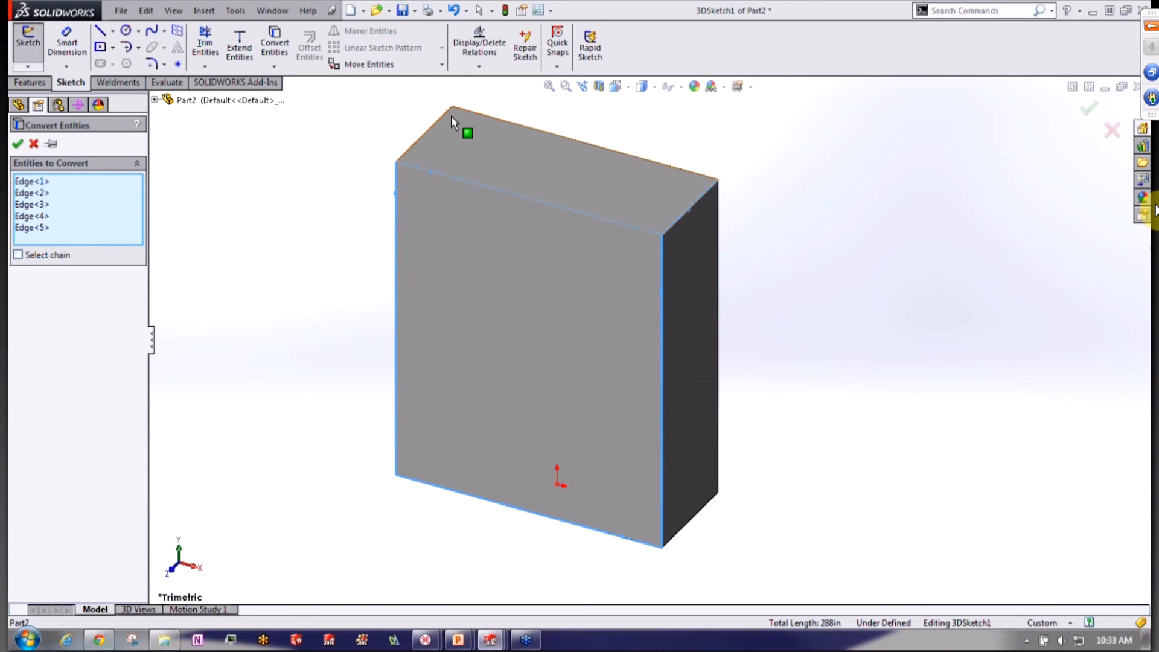
click(446, 115)
click(502, 124)
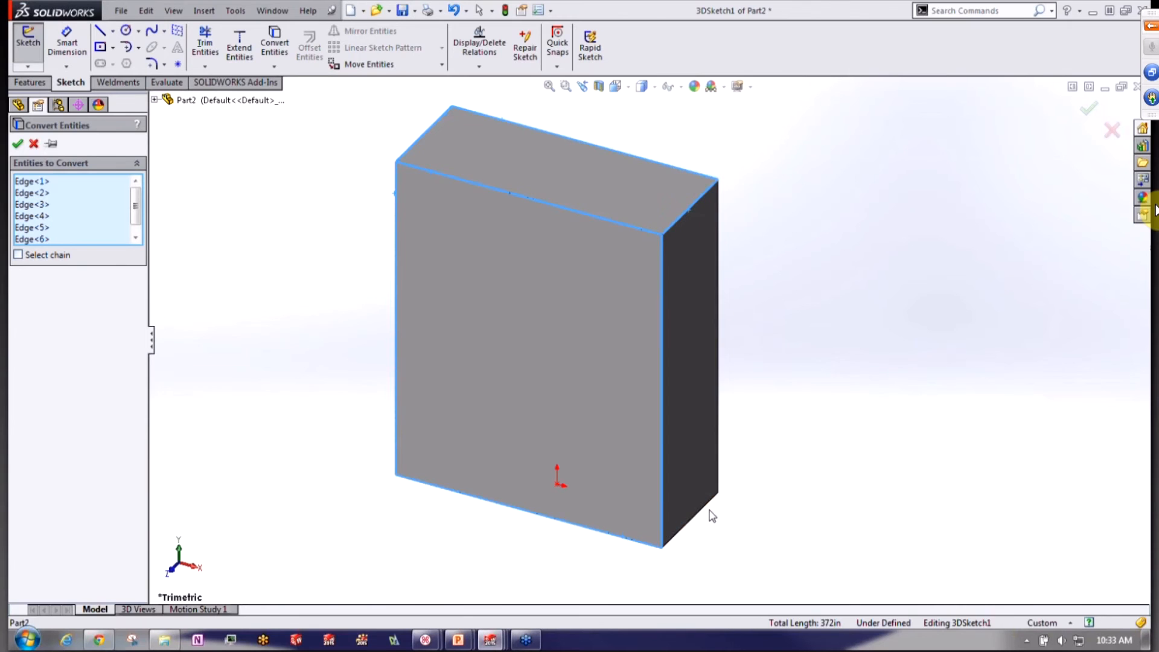
Add the block's remaining side, rear and bottom edges to the selection and convert all twelve into sketch lines
click(708, 505)
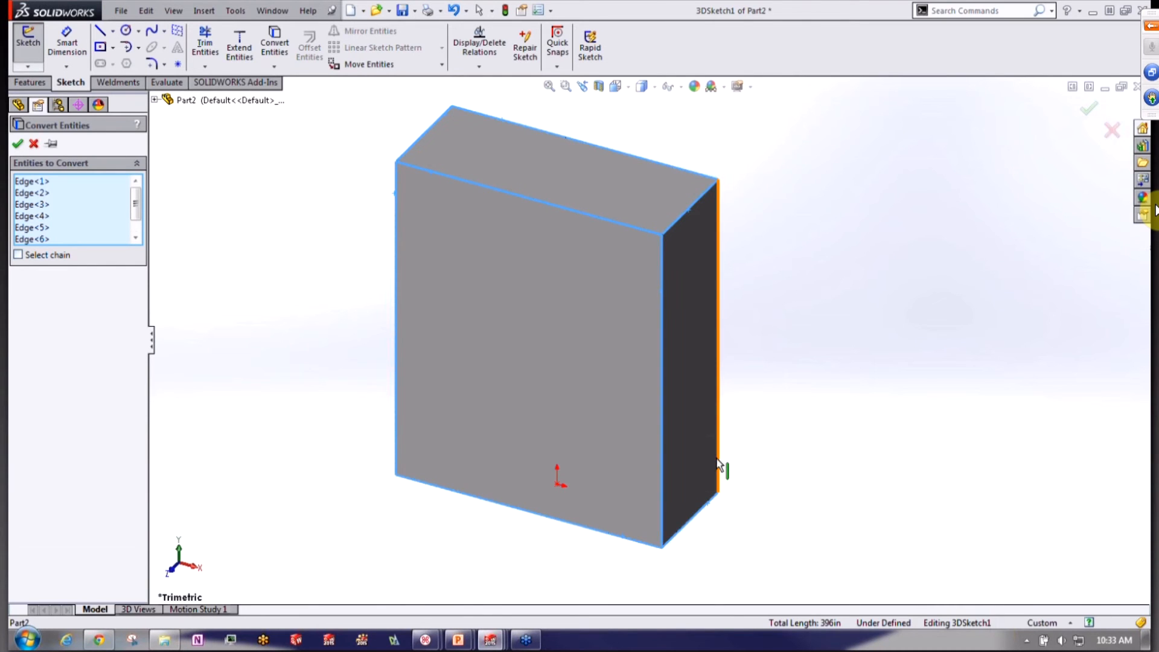
click(719, 464)
middle_drag(718, 465, 657, 504)
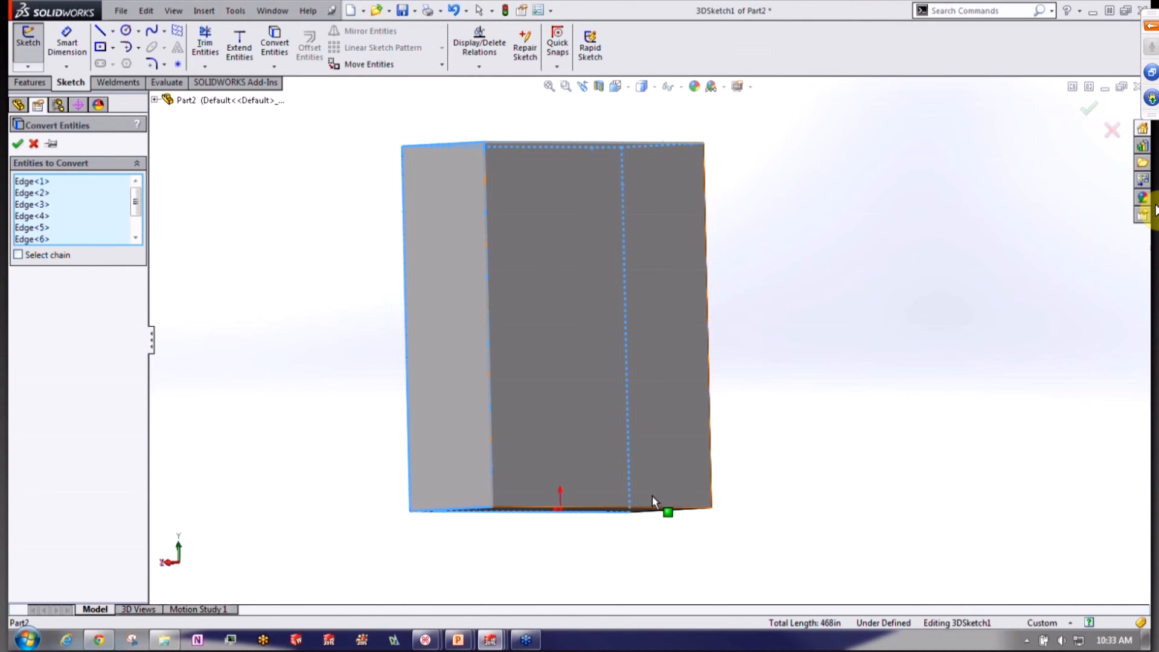
click(655, 510)
click(712, 469)
mouse_move(738, 487)
middle_down()
mouse_move(749, 506)
mouse_move(663, 511)
mouse_move(628, 474)
mouse_move(717, 401)
mouse_move(730, 483)
mouse_move(747, 502)
middle_up()
click(647, 468)
click(20, 147)
middle_drag(388, 232, 396, 169)
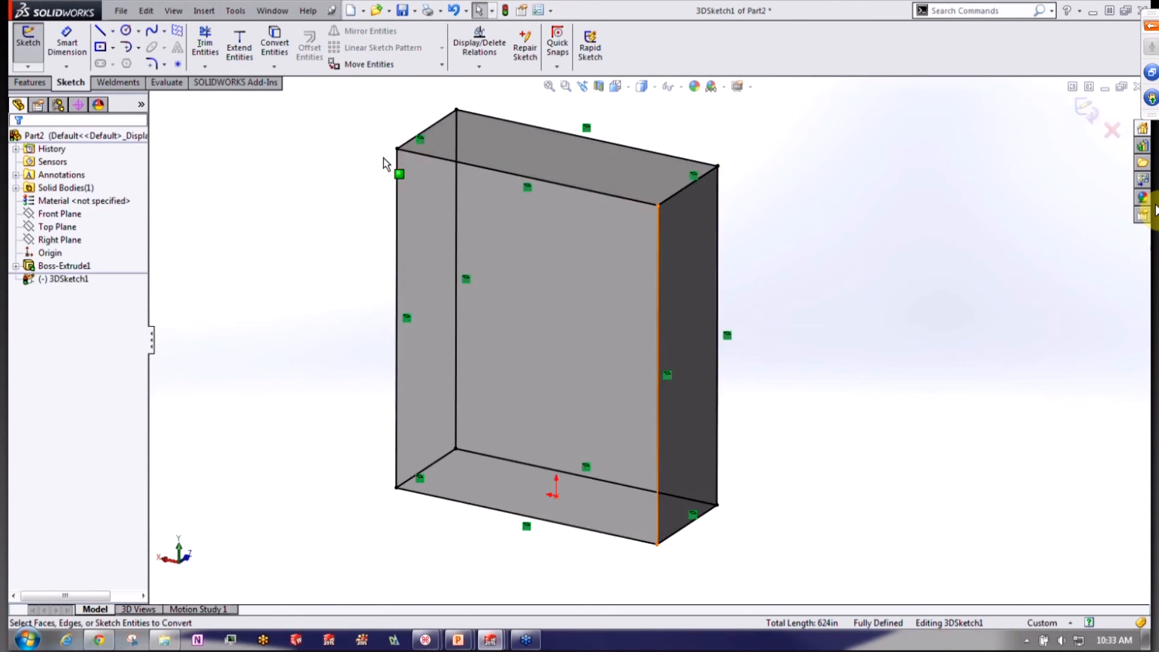
Draw a crossbar line joining the midpoints of the two verticals on one narrow end of the frame, beside the +X side
click(100, 30)
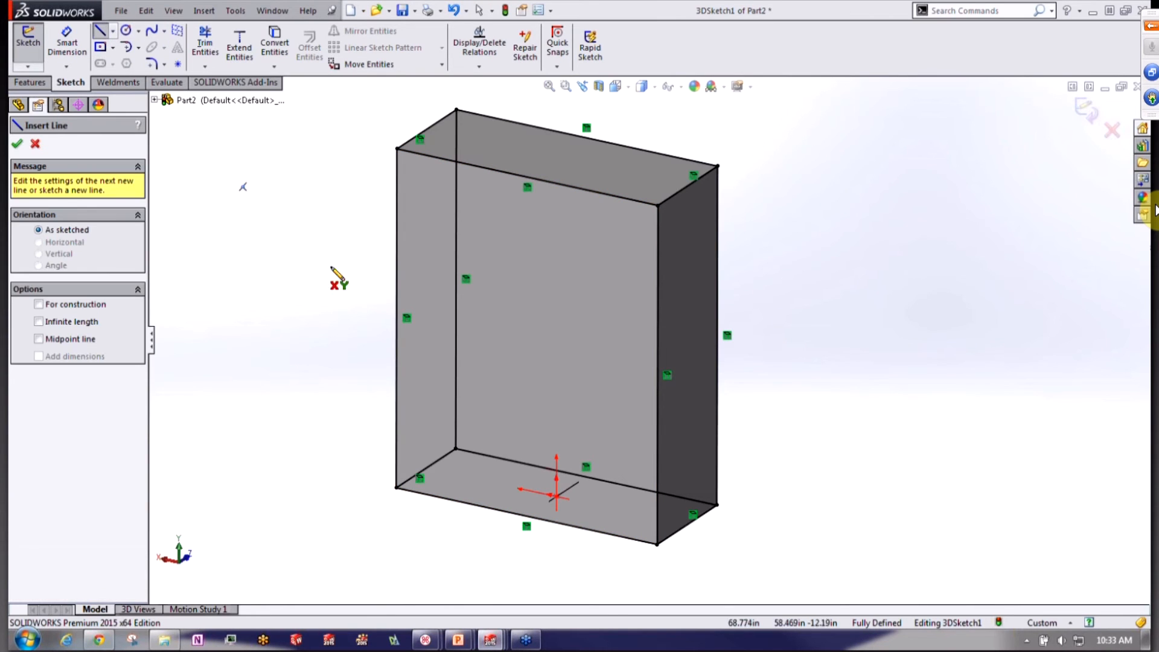
click(403, 319)
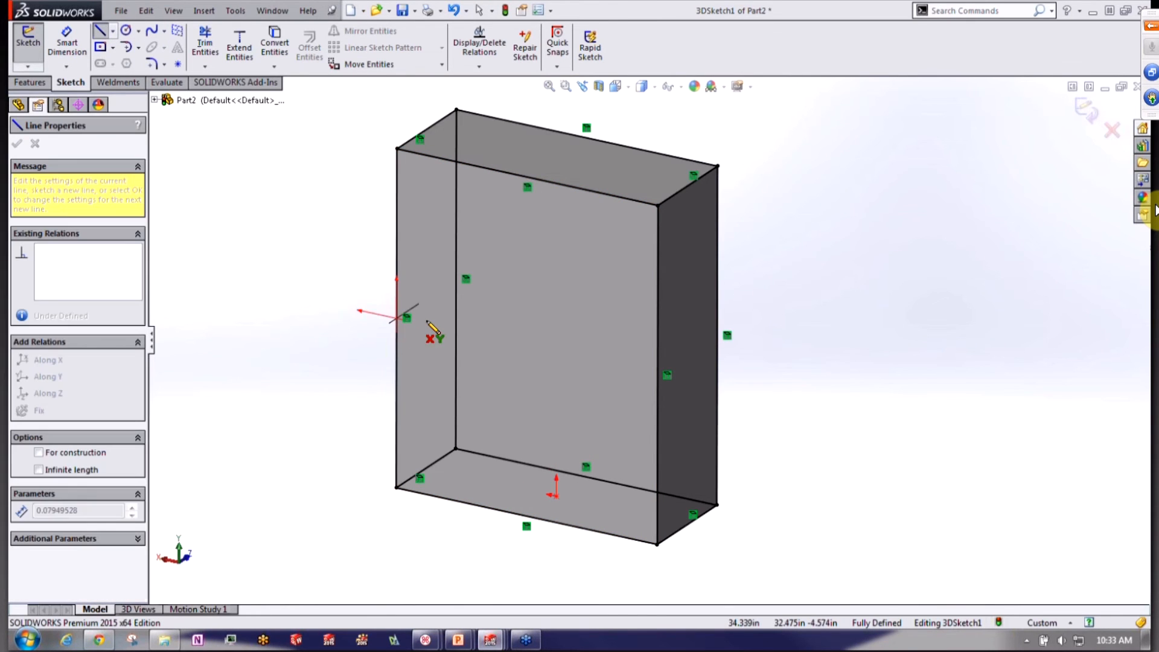
click(457, 279)
key(Escape)
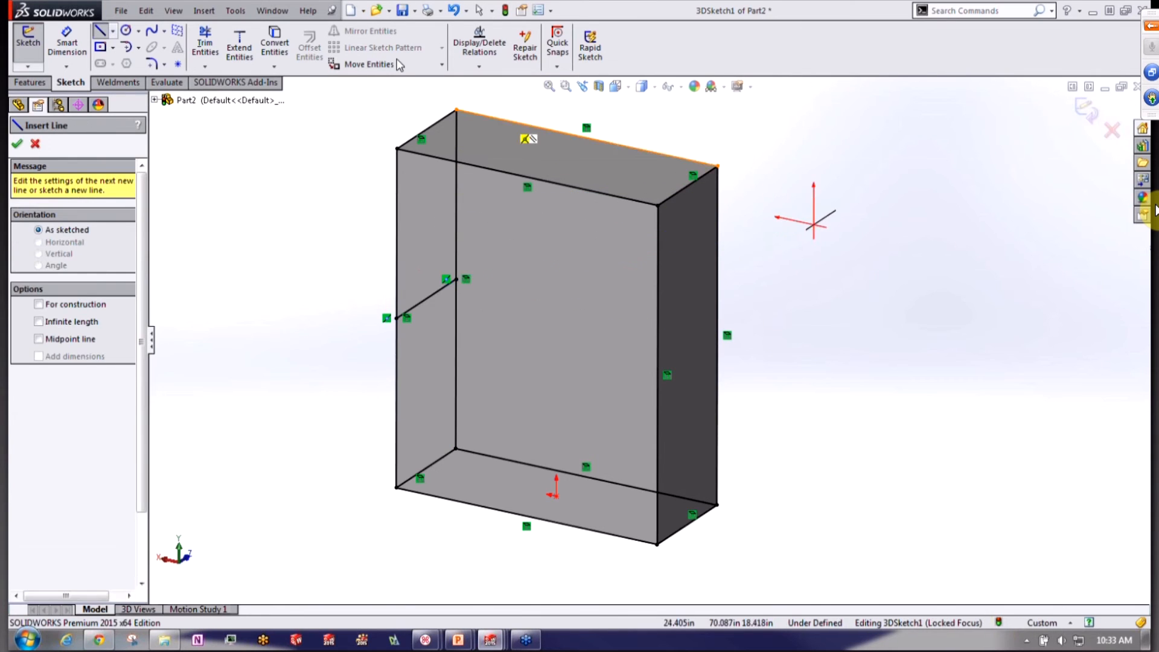
Draw a V-shaped brace on the frame's far wide face, from both upper corners to the lower edge's midpoint
click(457, 109)
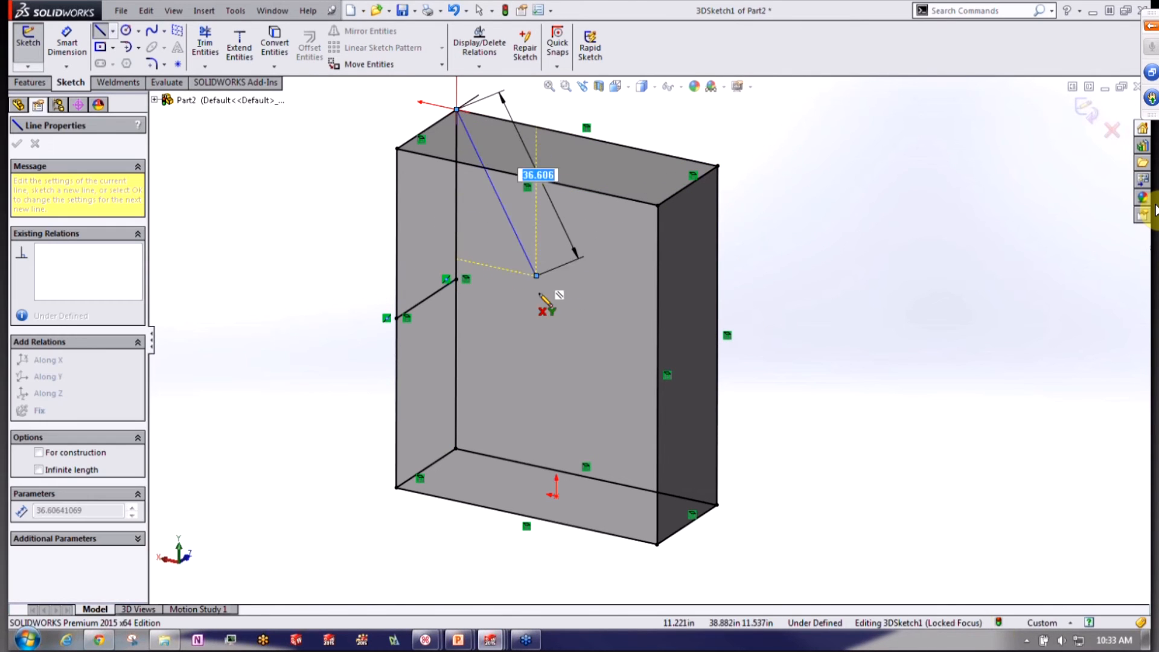
click(586, 476)
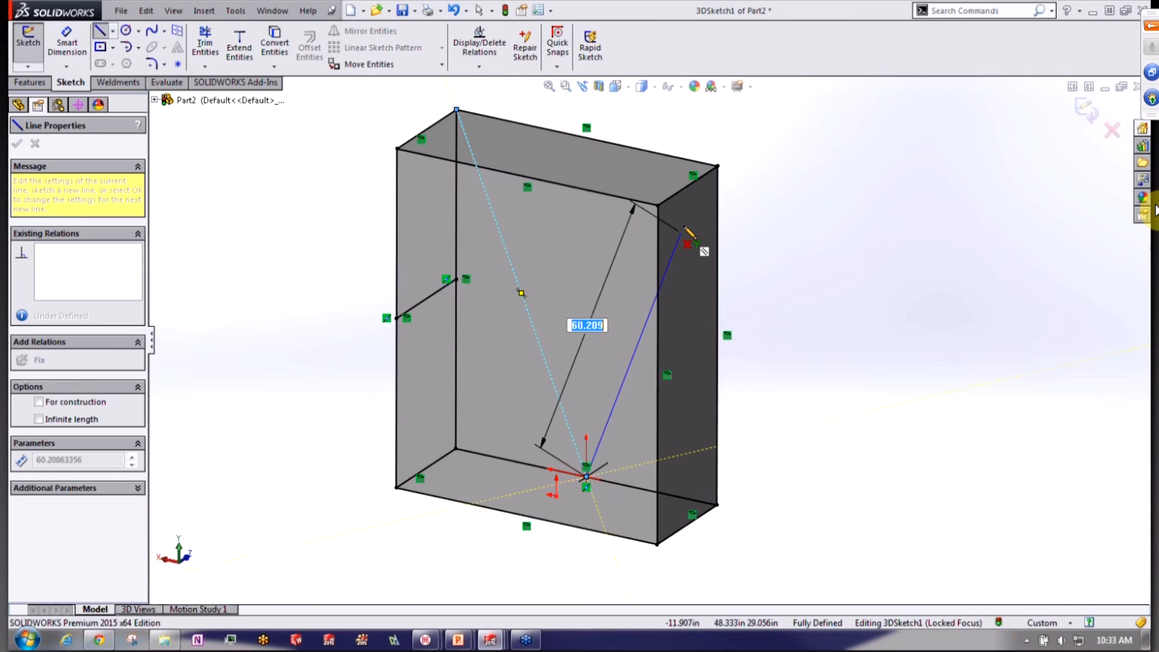
double_click(717, 165)
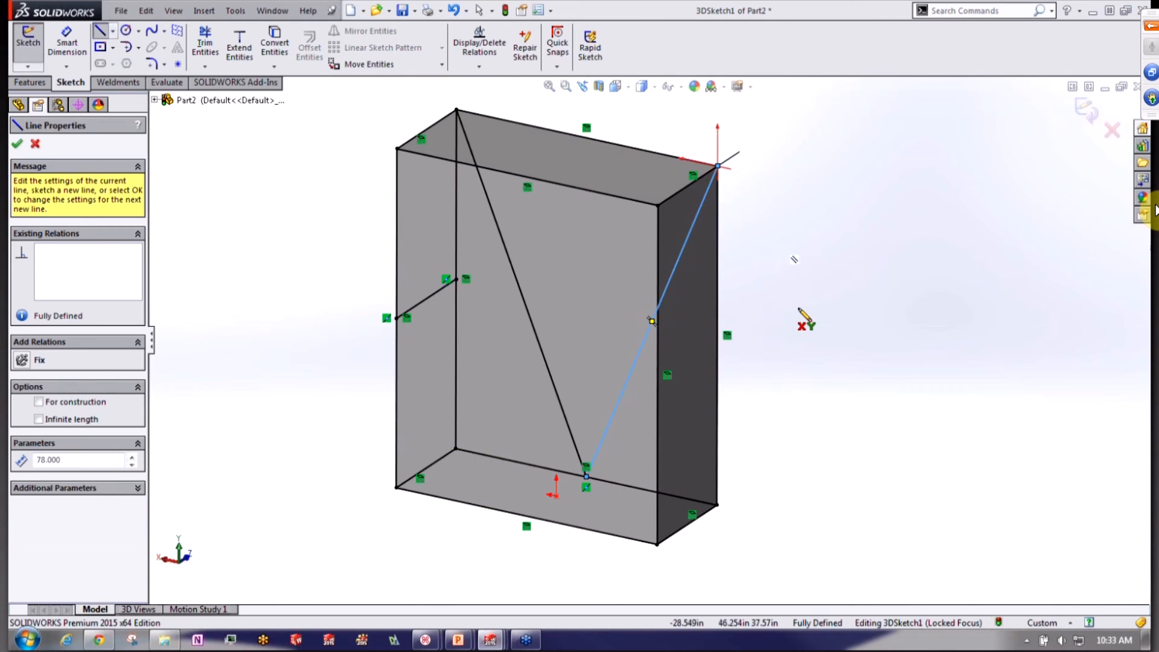
Draw a matching crossbar between the midpoints of the two verticals on the opposite narrow end and end the Line command
click(717, 336)
double_click(654, 377)
key(Escape)
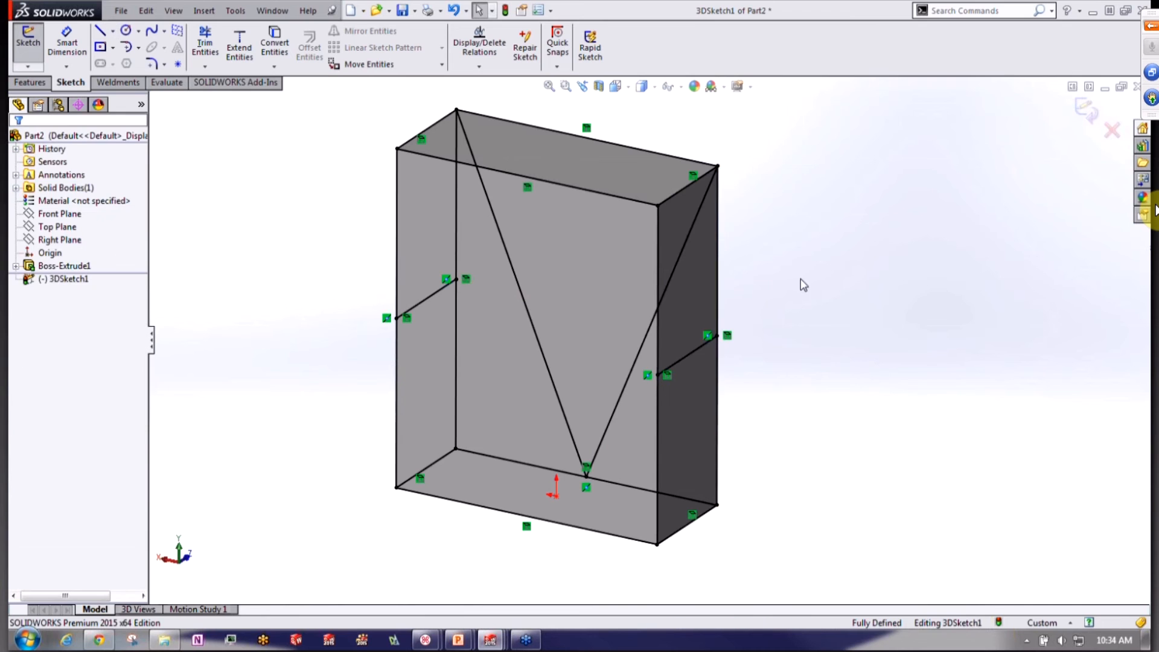
Exit the 3D sketch and hide the solid block so only the frame layout lines show
click(1085, 110)
click(261, 294)
click(59, 276)
click(389, 393)
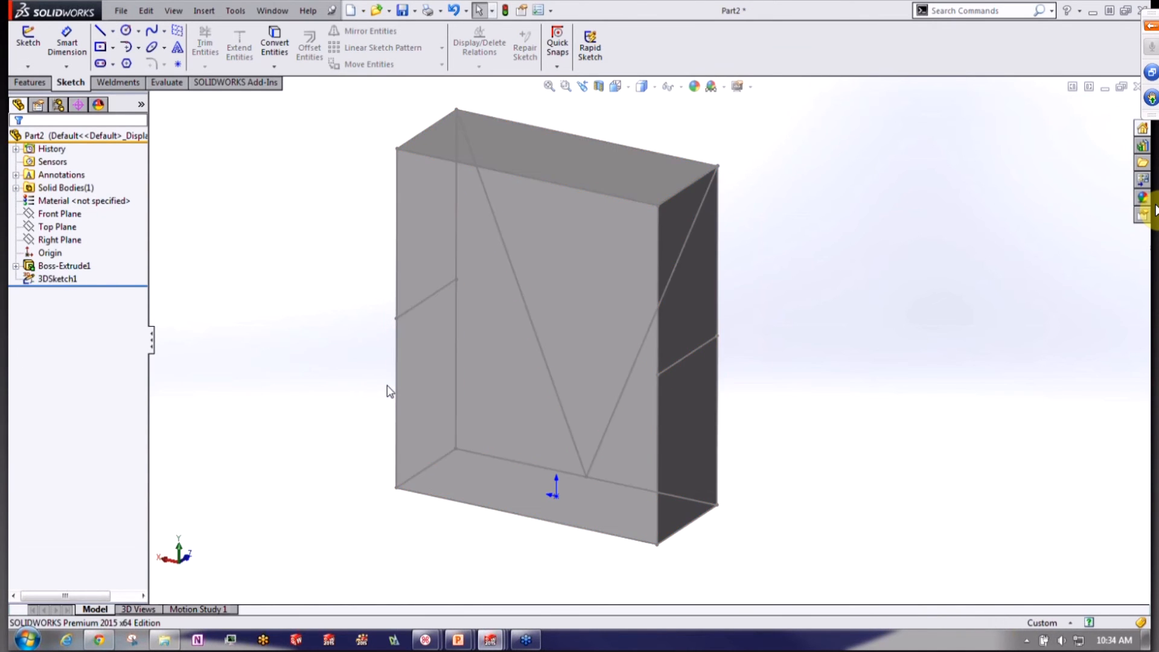
right_click(473, 343)
click(515, 319)
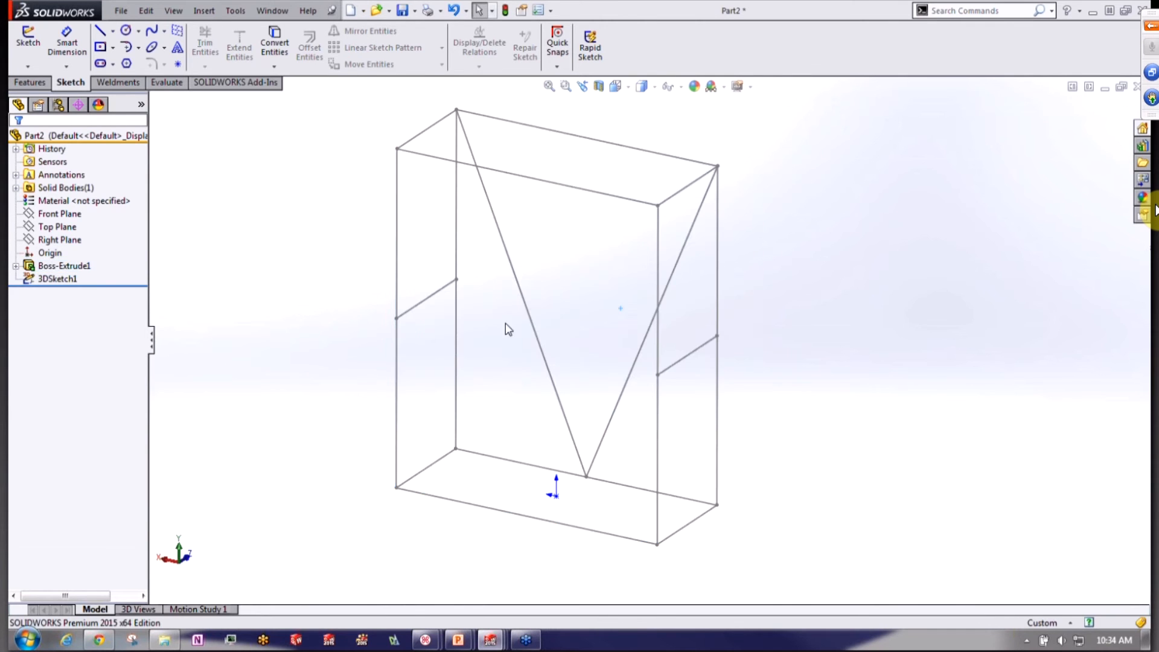
Stretch the Boss-Extrude1 block directly in the model to about 54.8 in deep and 79.5 in tall
mouse_move(376, 333)
middle_down()
mouse_move(419, 235)
mouse_move(440, 334)
middle_up()
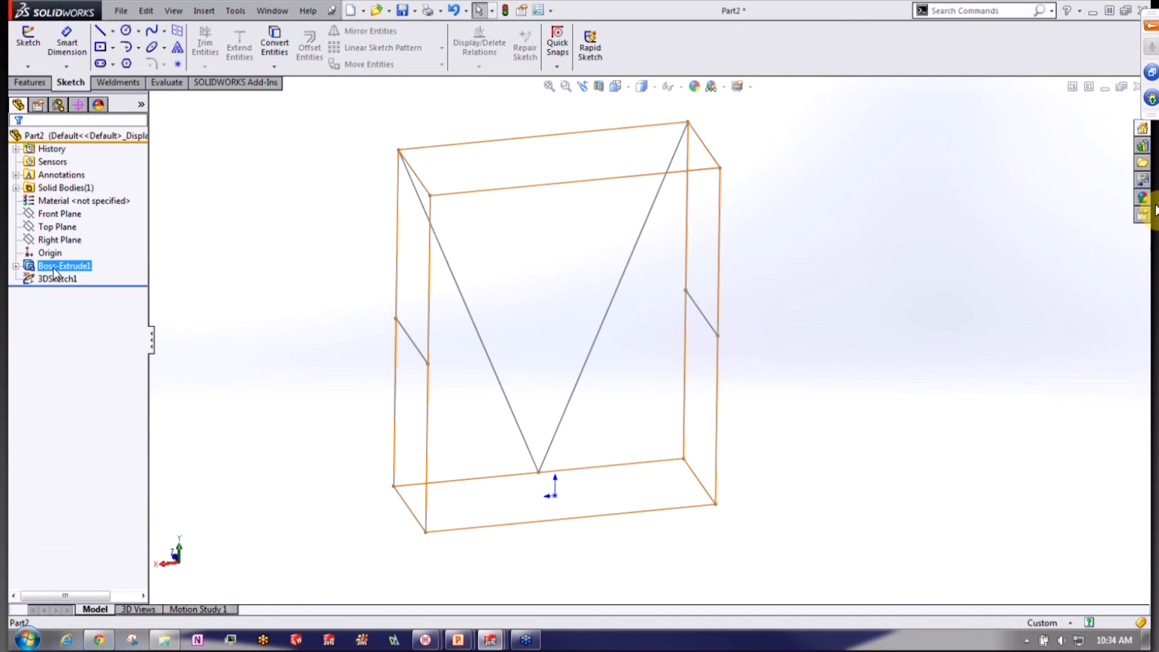
click(531, 474)
drag(684, 460, 670, 427)
drag(477, 219, 479, 180)
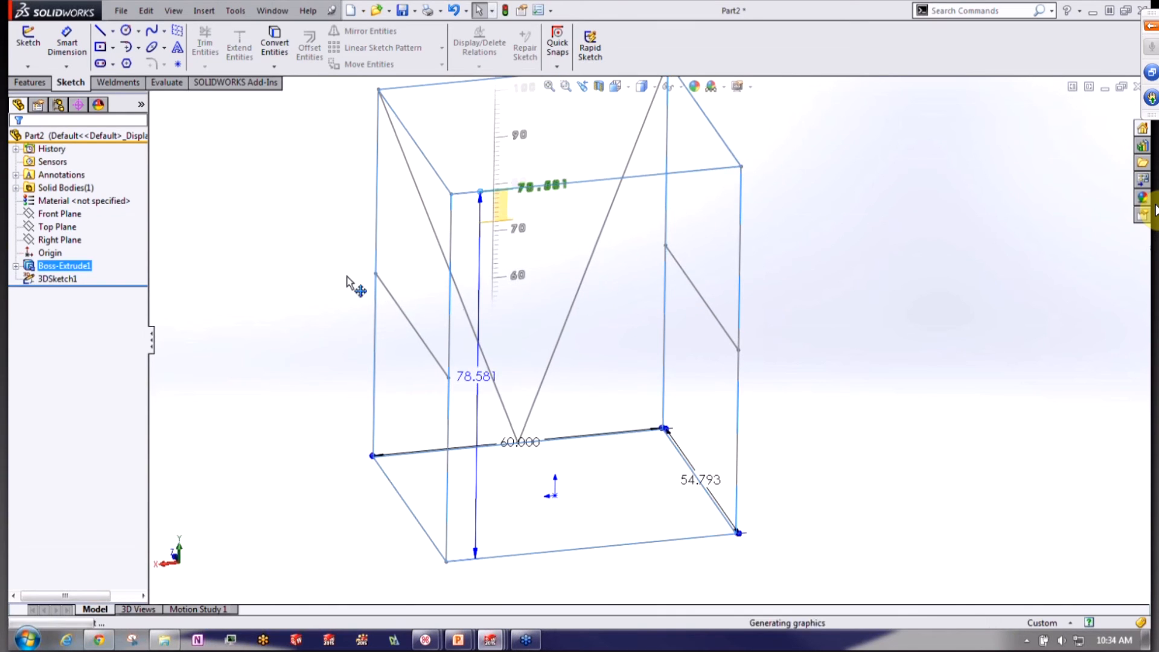
click(300, 276)
scroll(728, 350, up, 2)
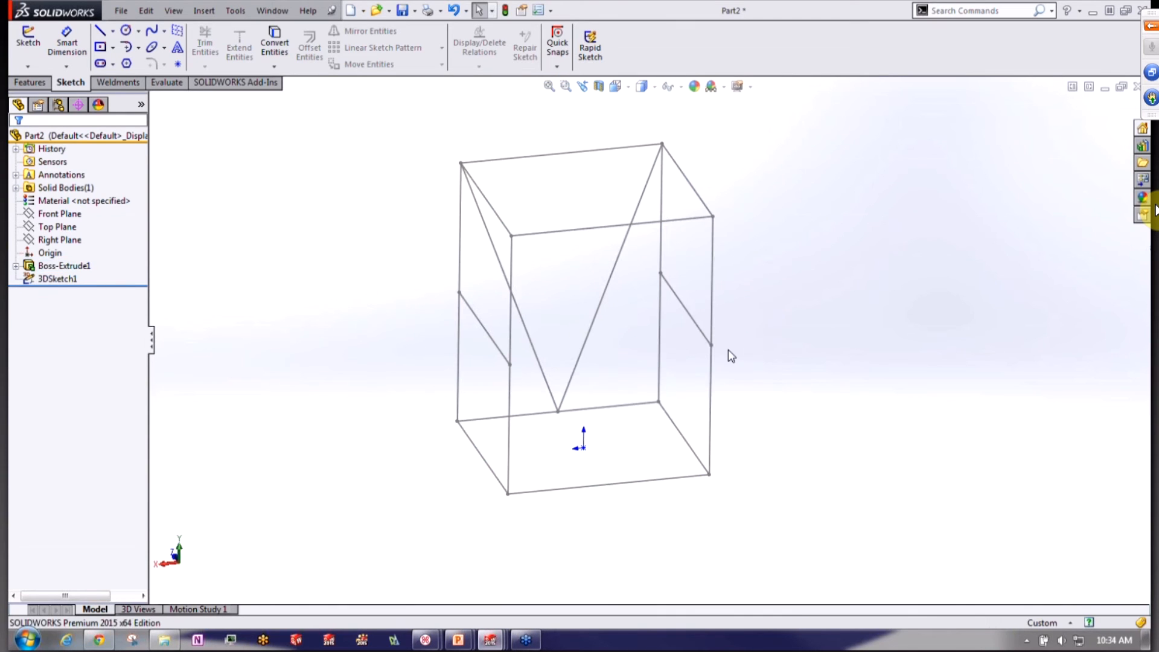
Expand the solid bodies list and show the hidden Boss-Extrude1 body again
click(15, 189)
click(42, 202)
click(56, 183)
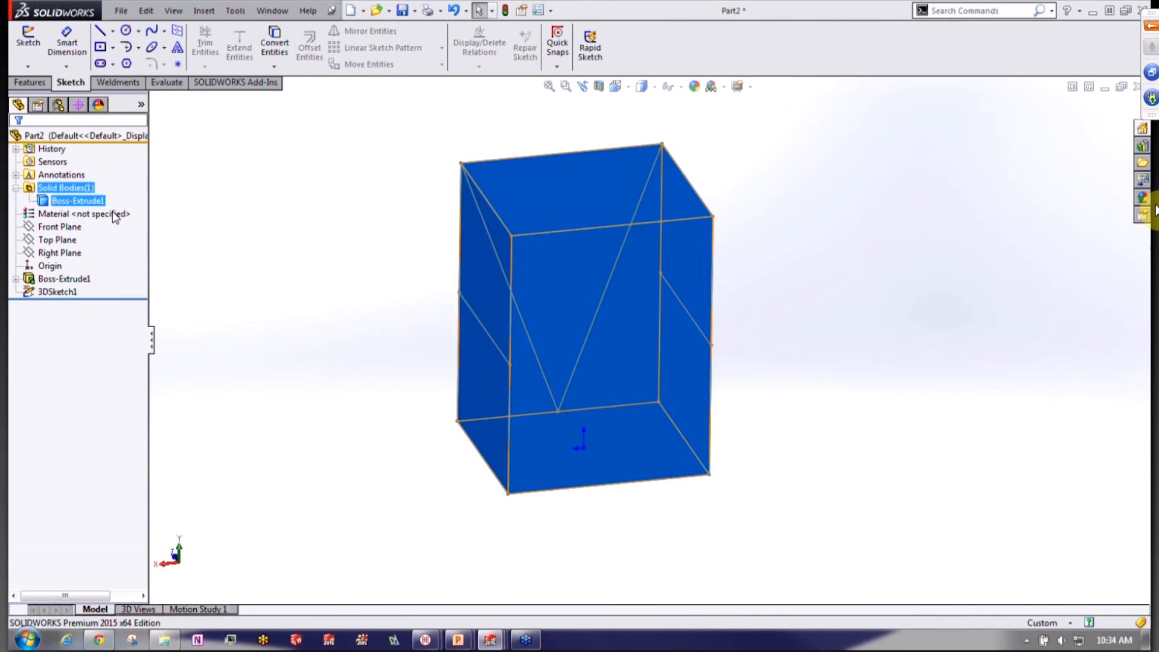
middle_drag(707, 446, 721, 389)
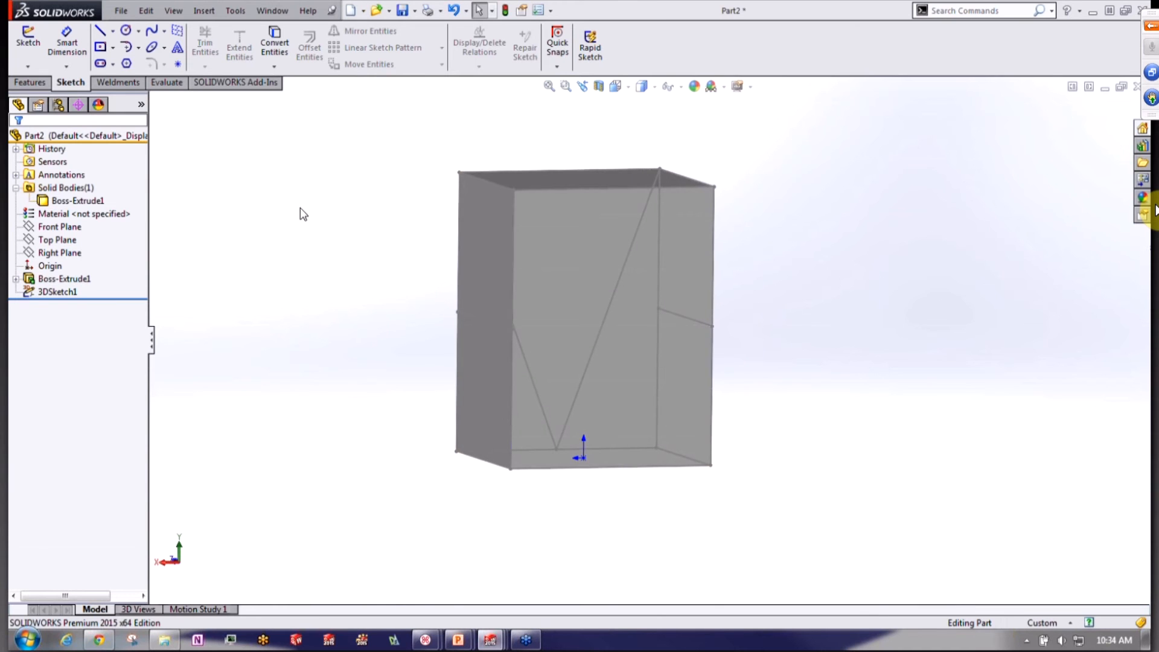
Remove the Boss-Extrude1 solid body with Delete/Keep Body set to Delete Bodies
right_click(81, 201)
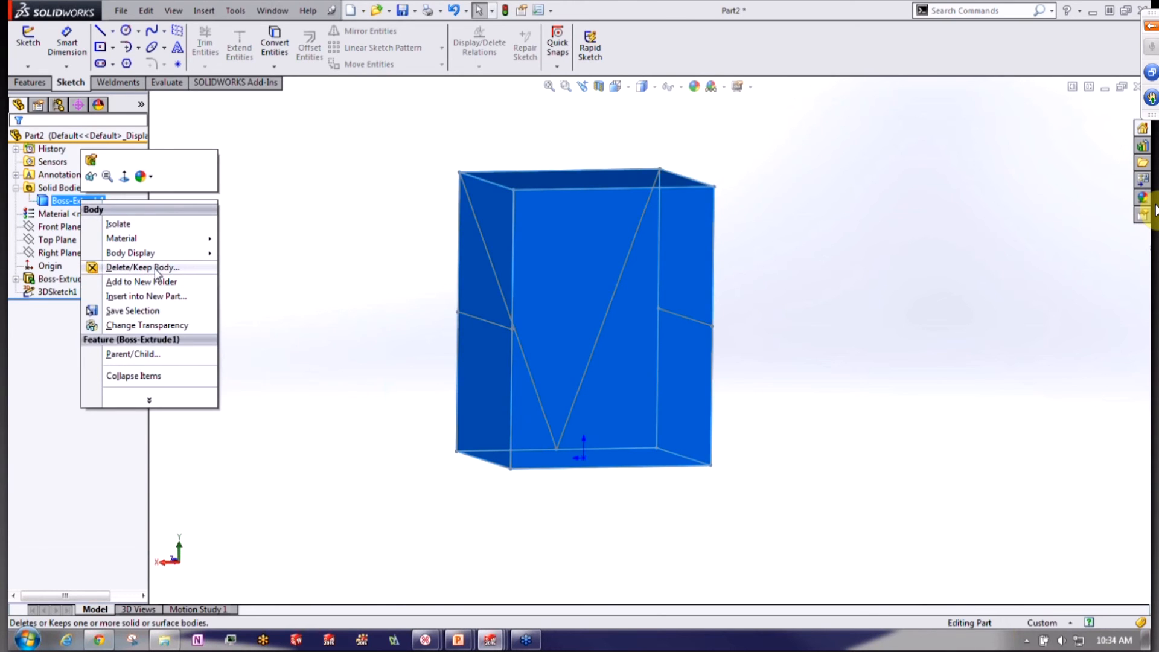
click(142, 268)
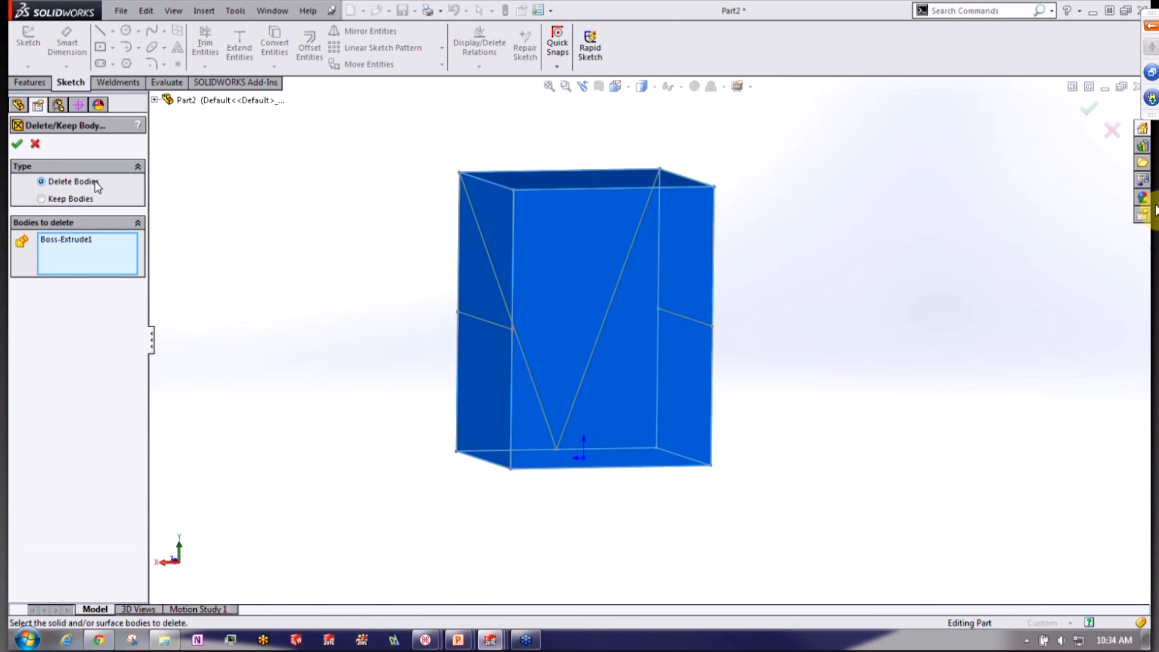
click(17, 145)
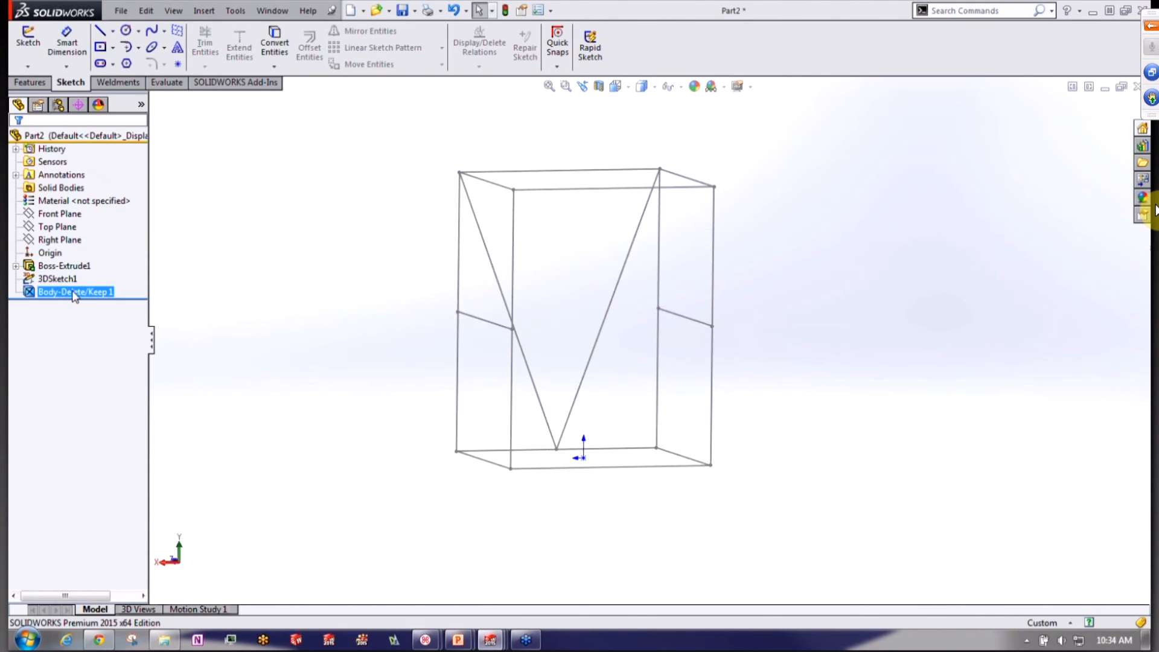
Display the Boss-Extrude1 feature's driving dimensions and inspect the remaining frame layout
middle_drag(450, 341, 161, 288)
click(63, 265)
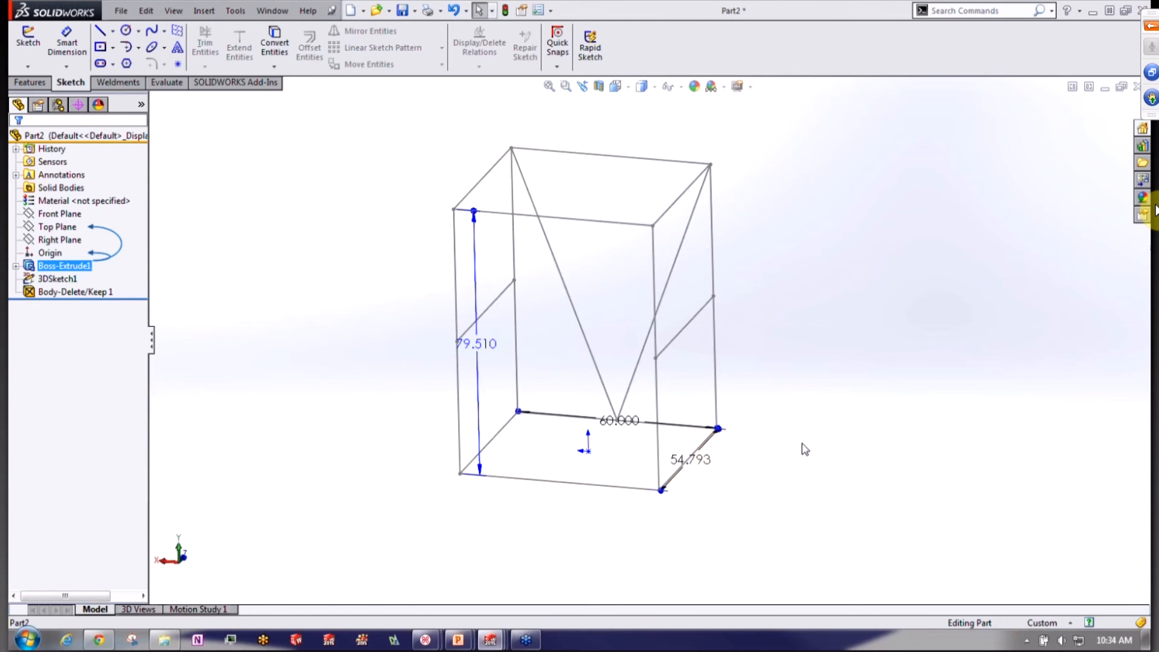
click(788, 408)
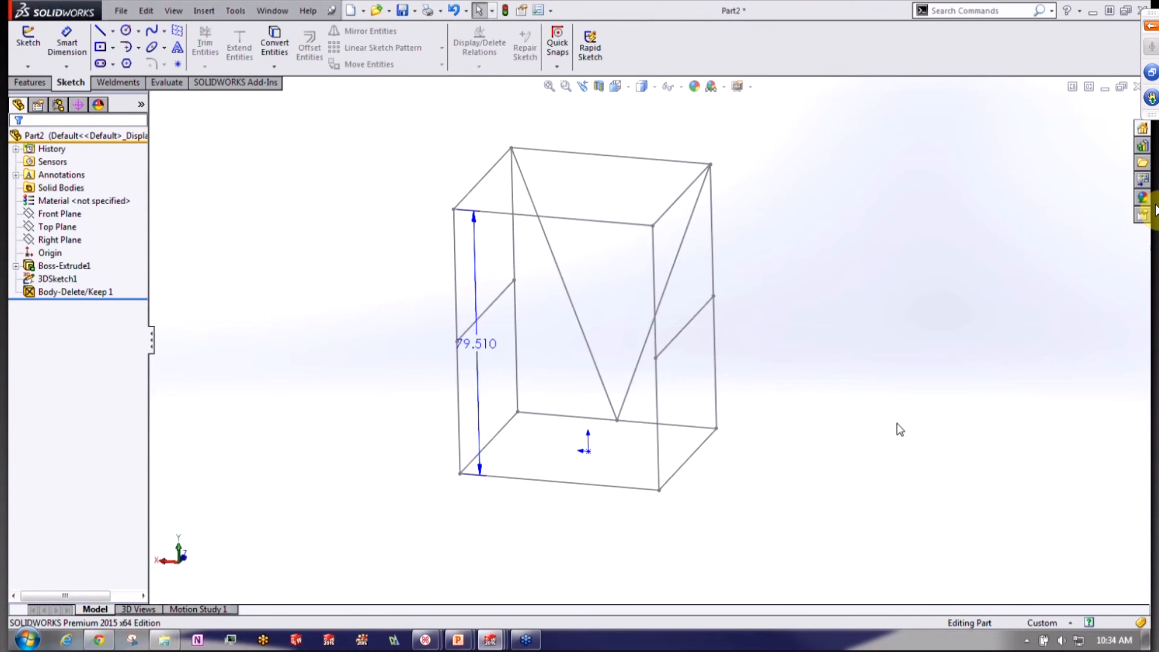
middle_drag(812, 375, 820, 337)
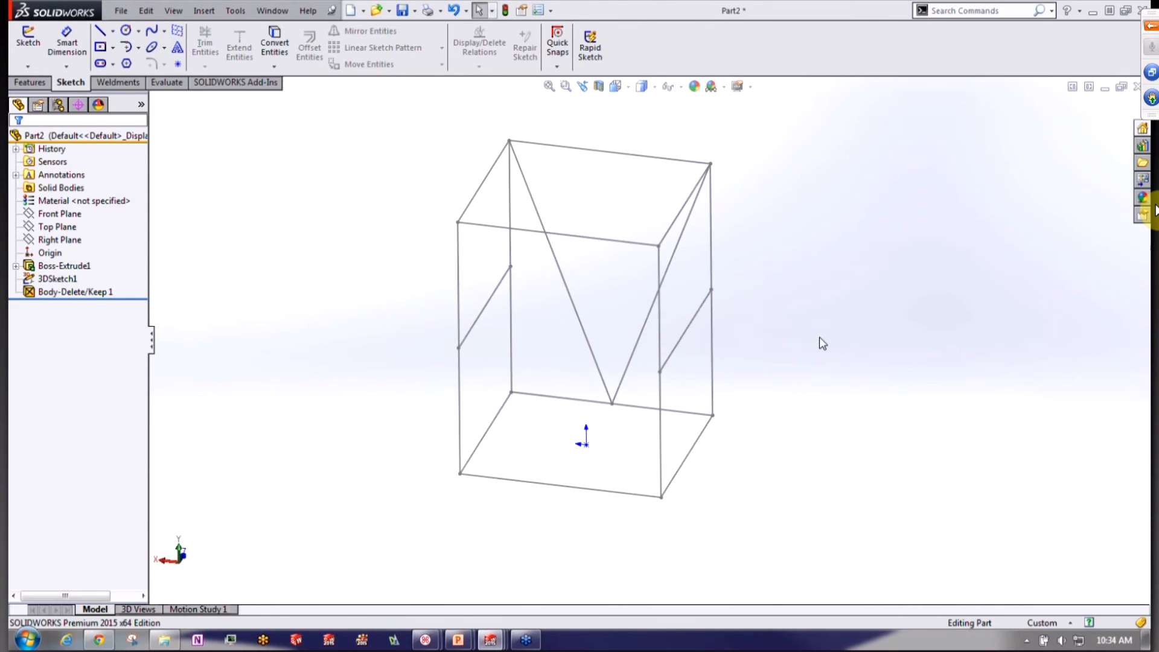
scroll(816, 312, down, 1)
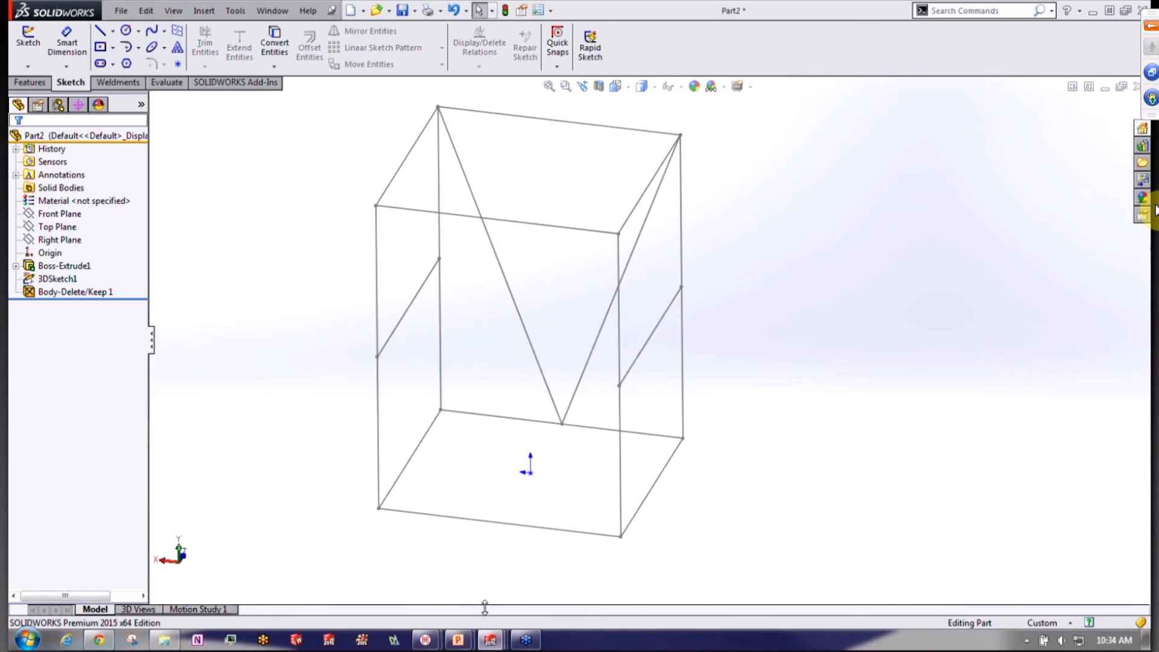
Switch to the PowerPoint slide show on the Product Demonstration slide
mouse_move(458, 640)
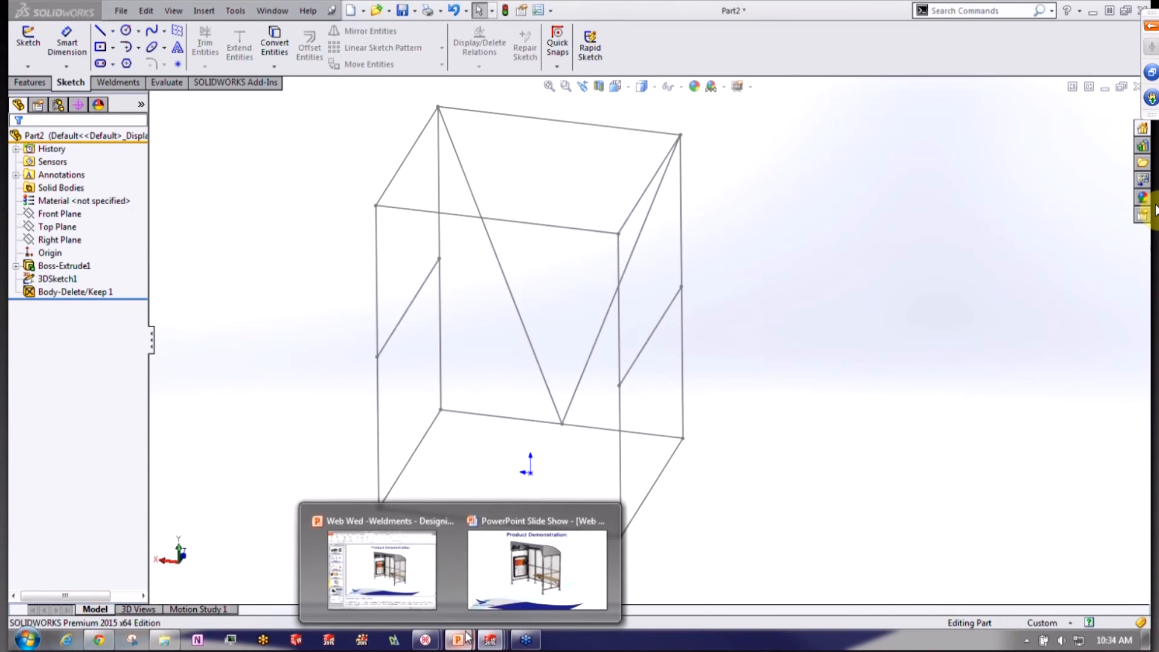
click(523, 569)
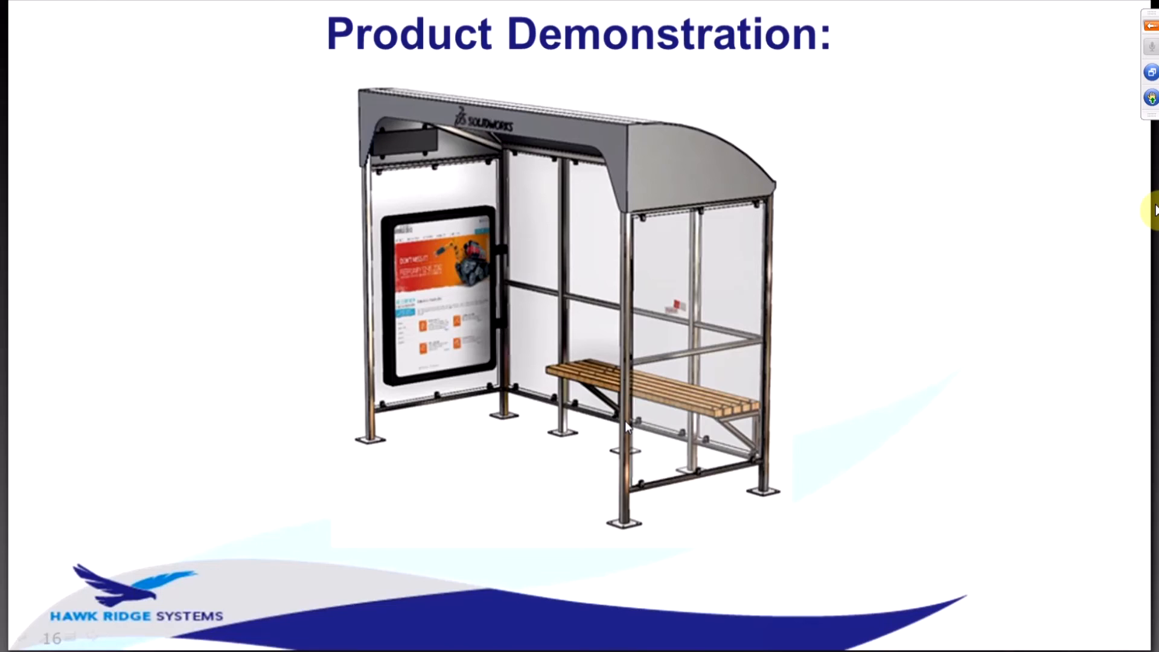
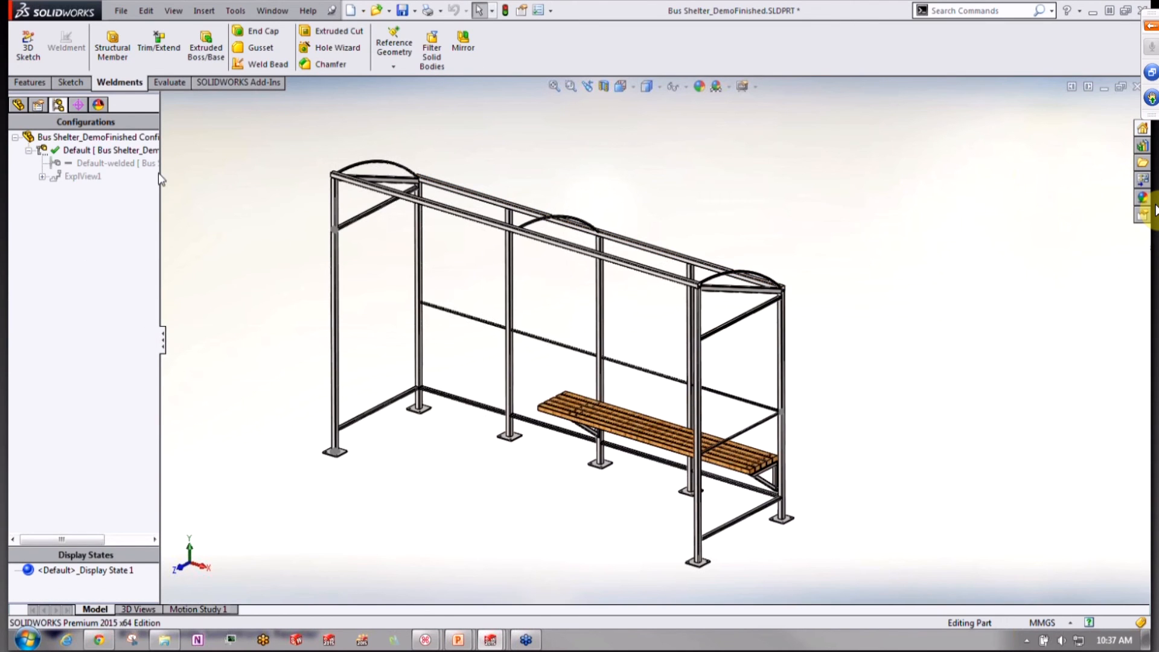
right_click(112, 155)
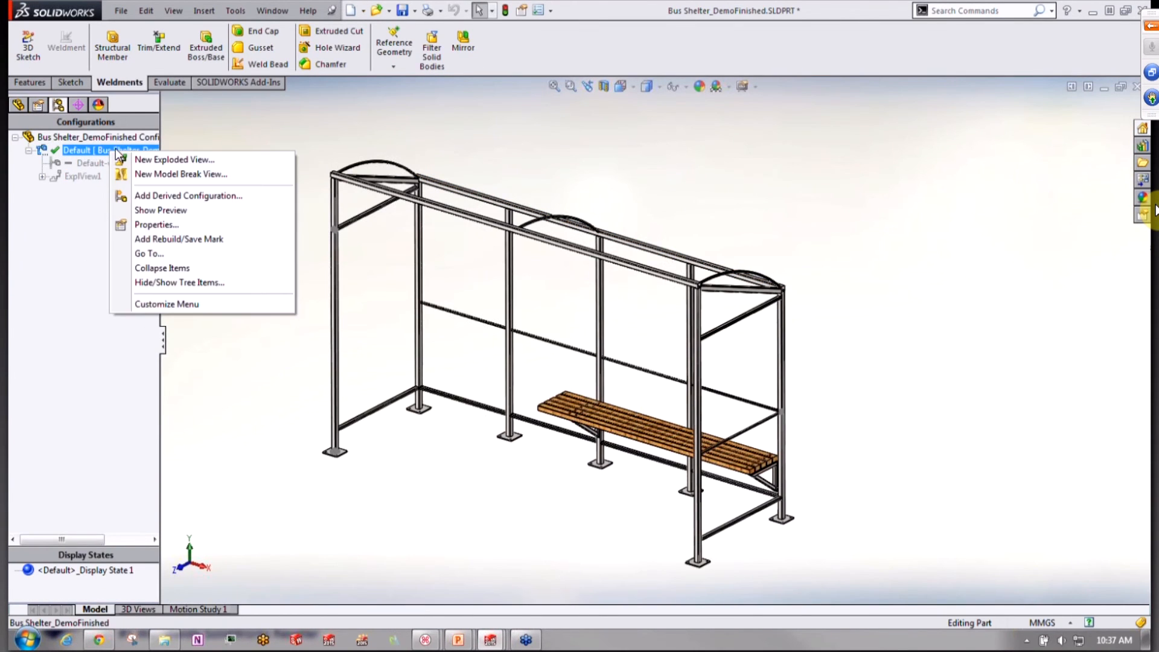
click(212, 130)
click(24, 108)
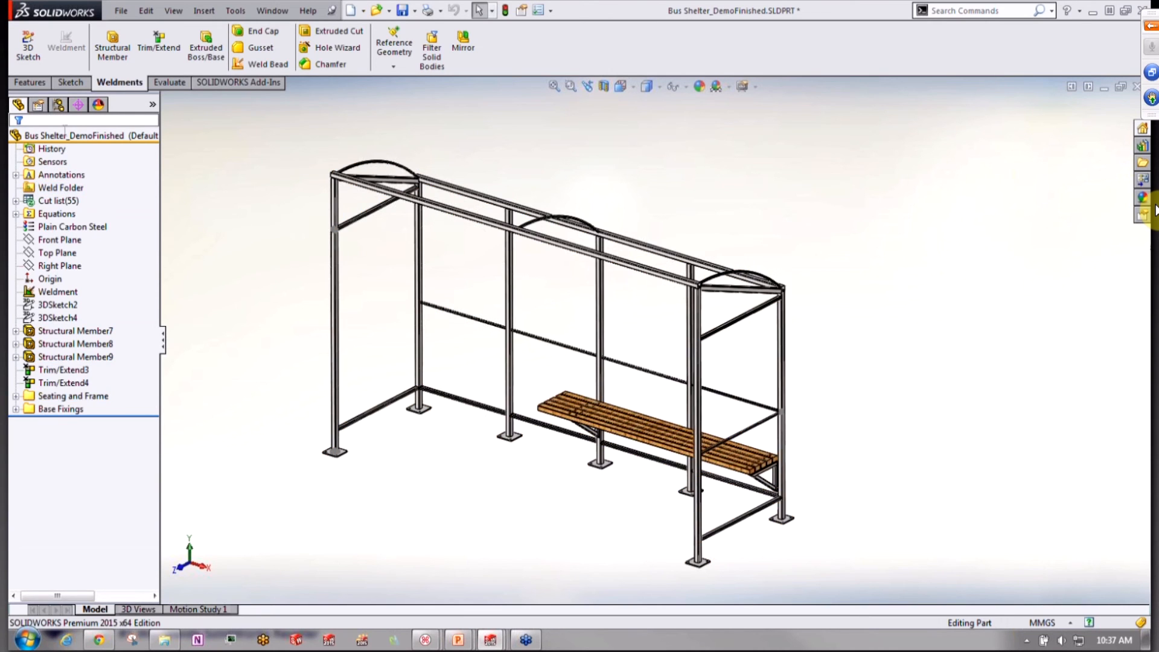
click(64, 107)
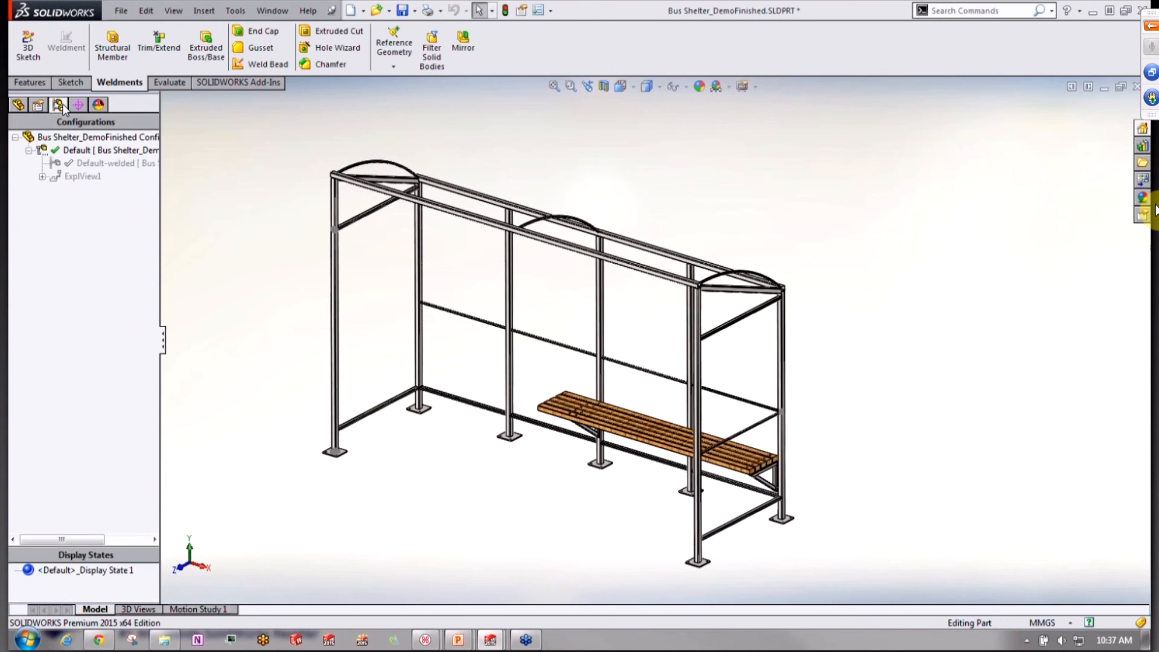
right_click(85, 154)
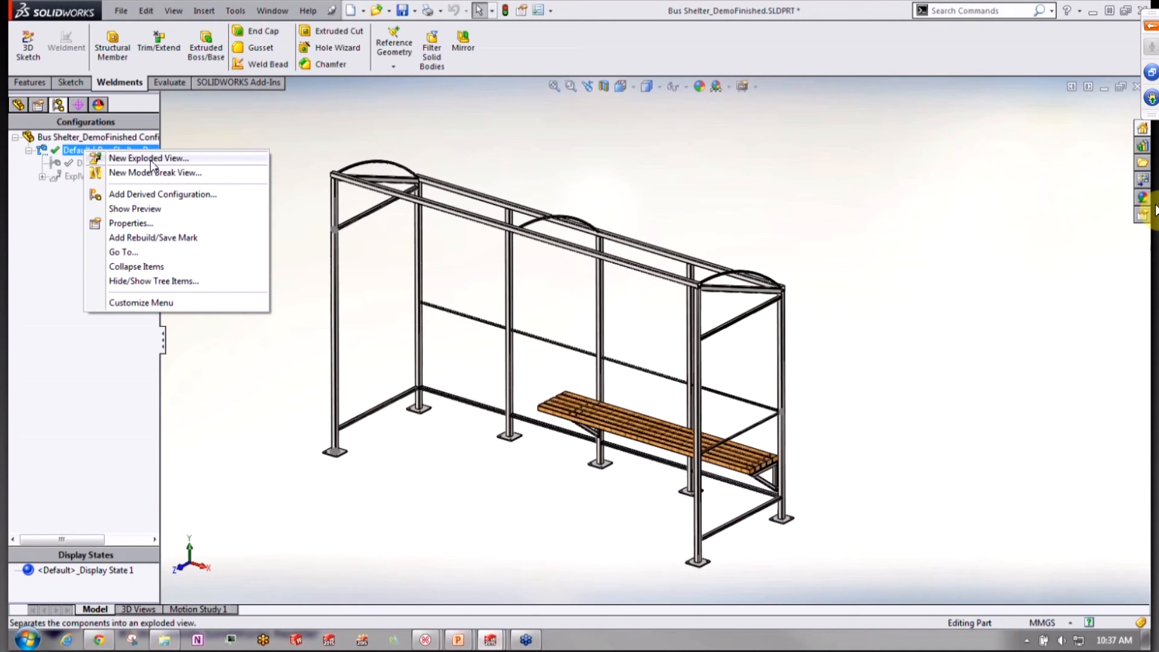
click(193, 136)
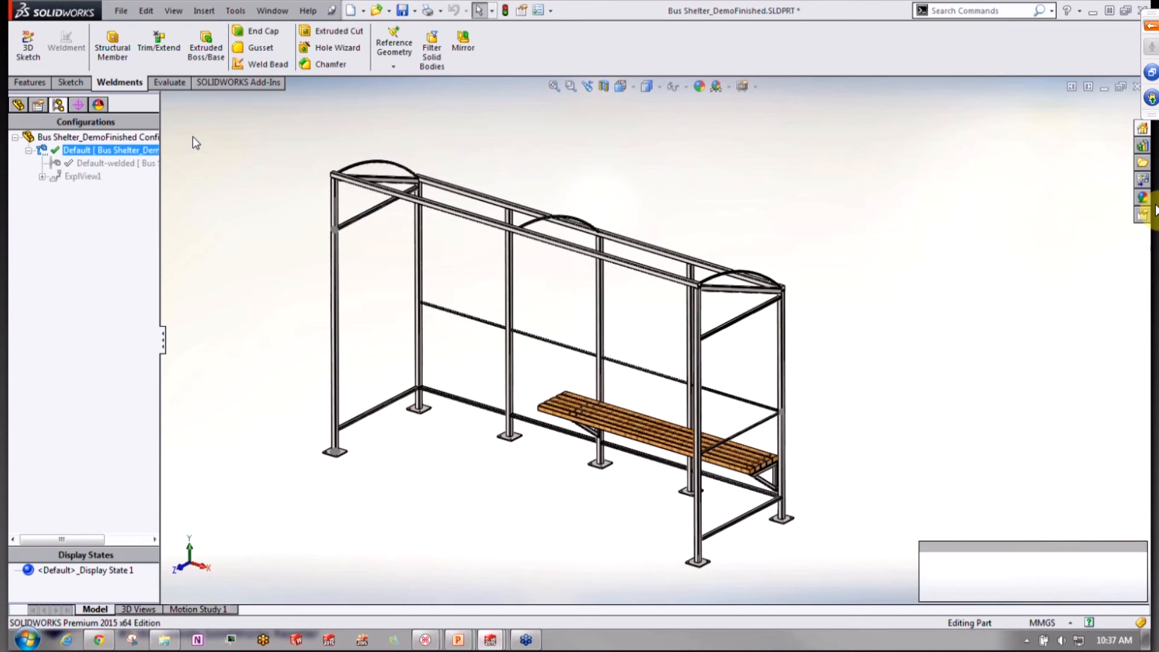
Create a new exploded view that moves the shelter's rear end post outward about 772 mm along the X axis
click(206, 10)
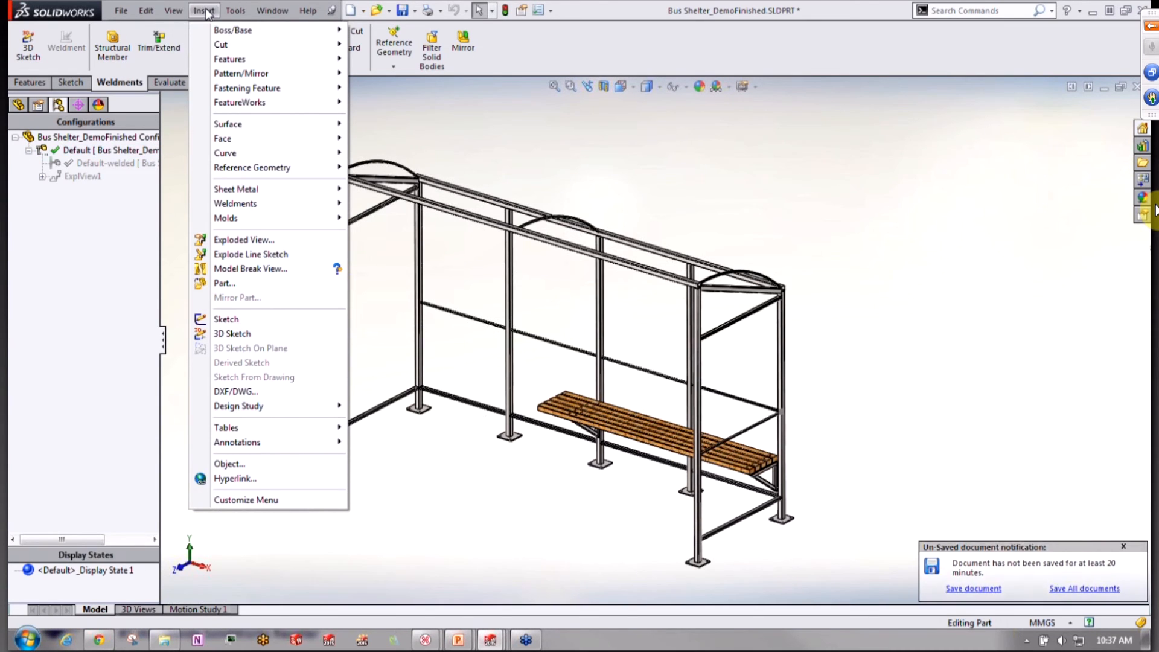
click(227, 241)
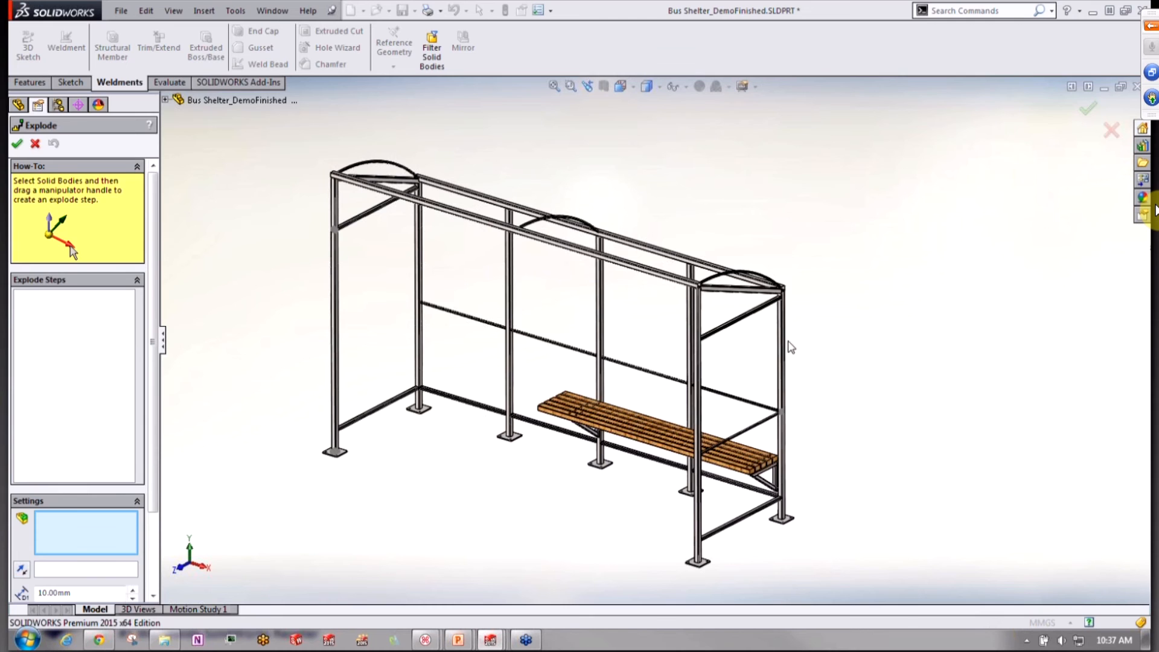
click(785, 352)
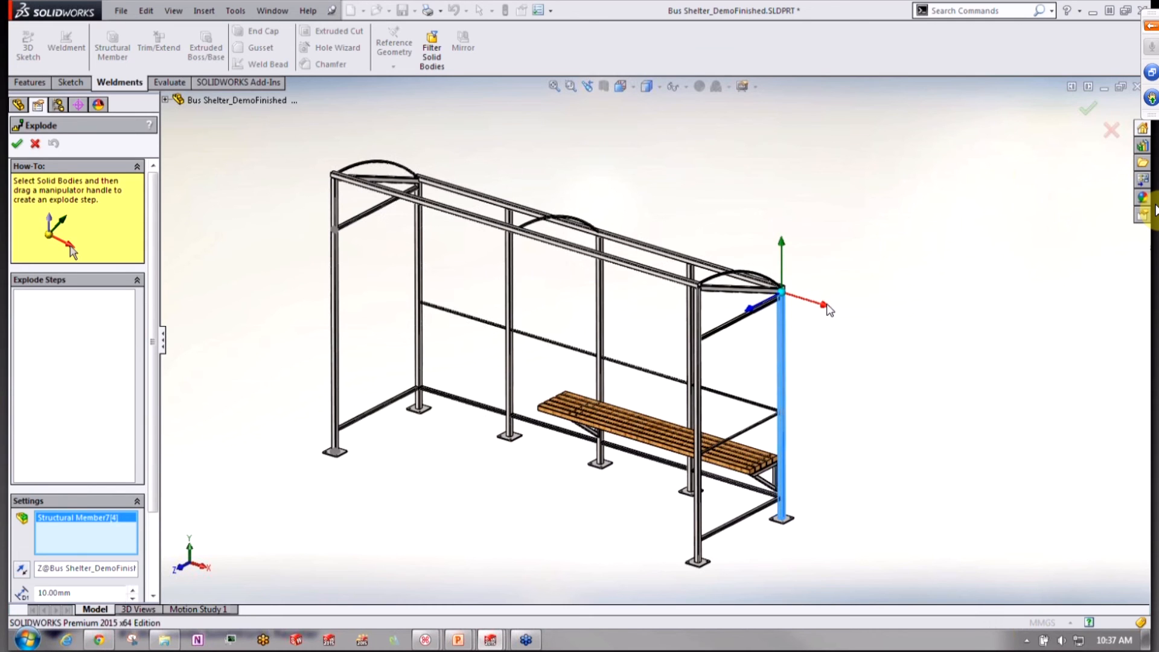
drag(839, 322, 885, 404)
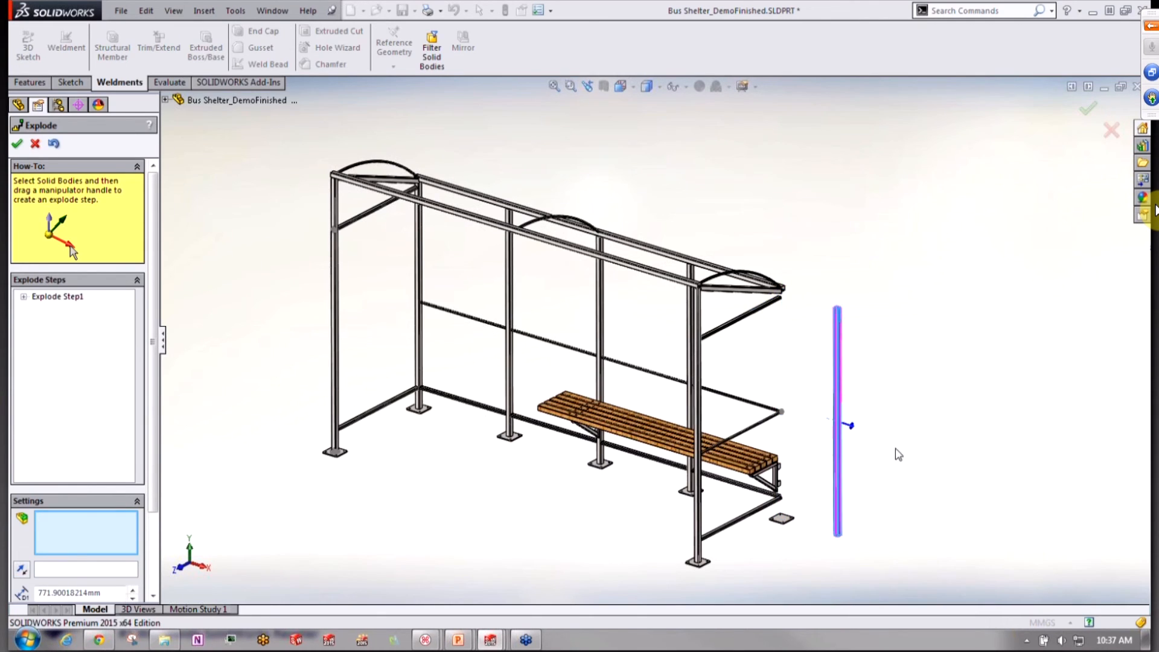
click(19, 145)
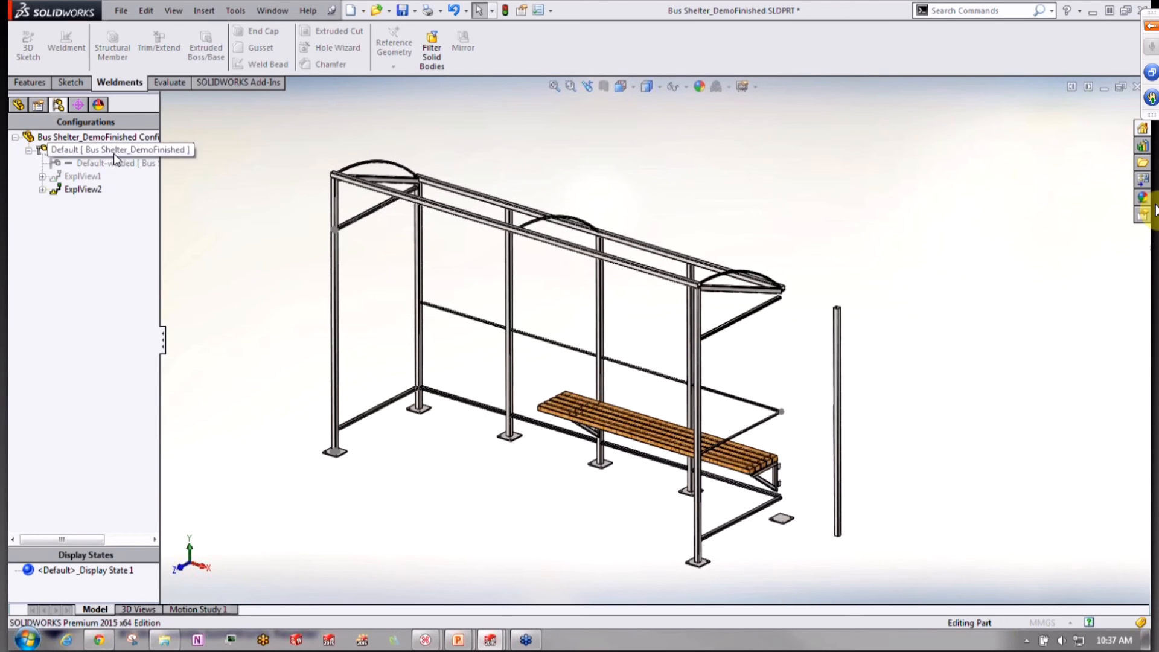
Examine the bench features in the Seating and Frame folder, including the Structural Member3 brackets and the Boss-Extrude1 slats
click(19, 105)
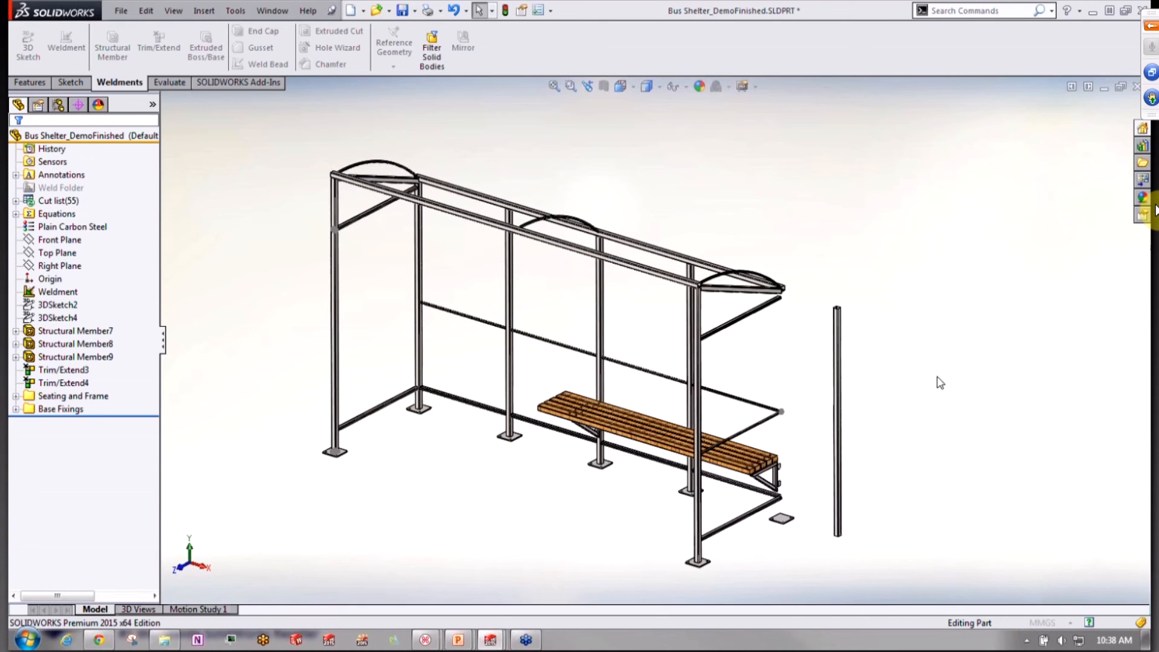
double_click(28, 396)
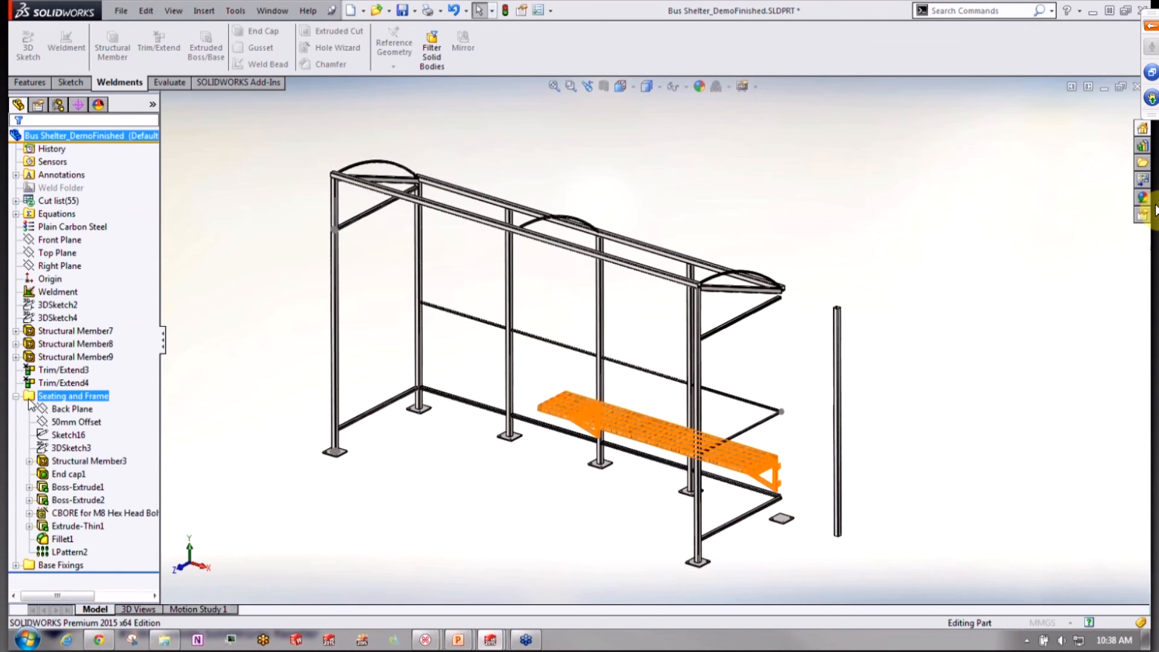
click(83, 461)
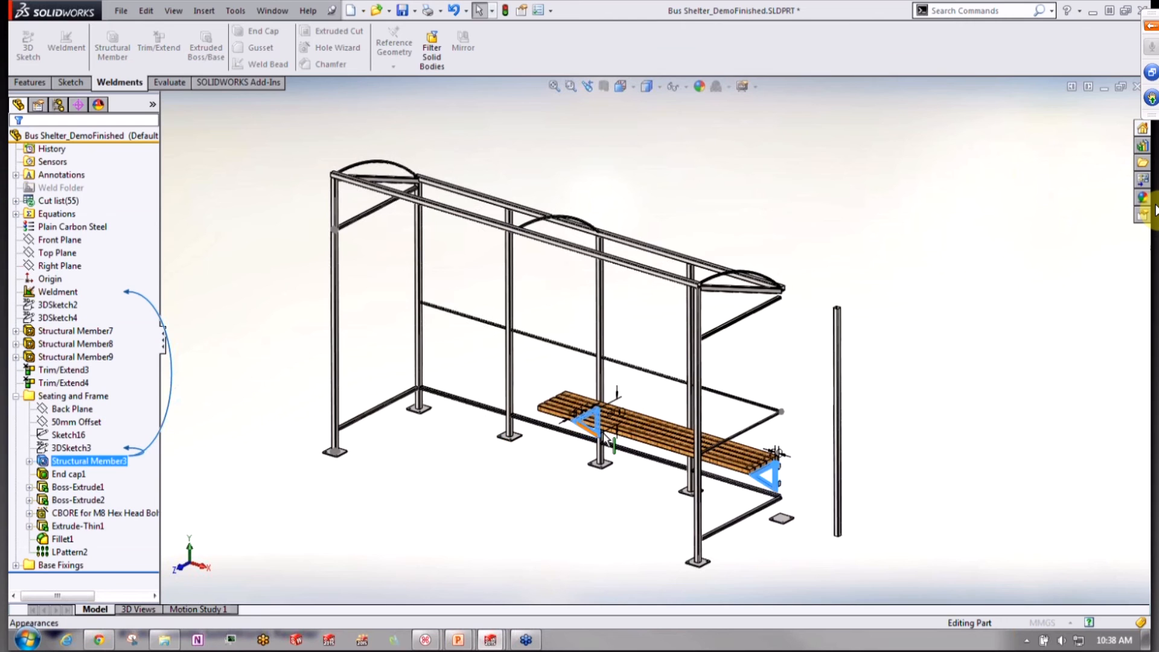
scroll(635, 436, down, 4)
scroll(620, 457, down, 4)
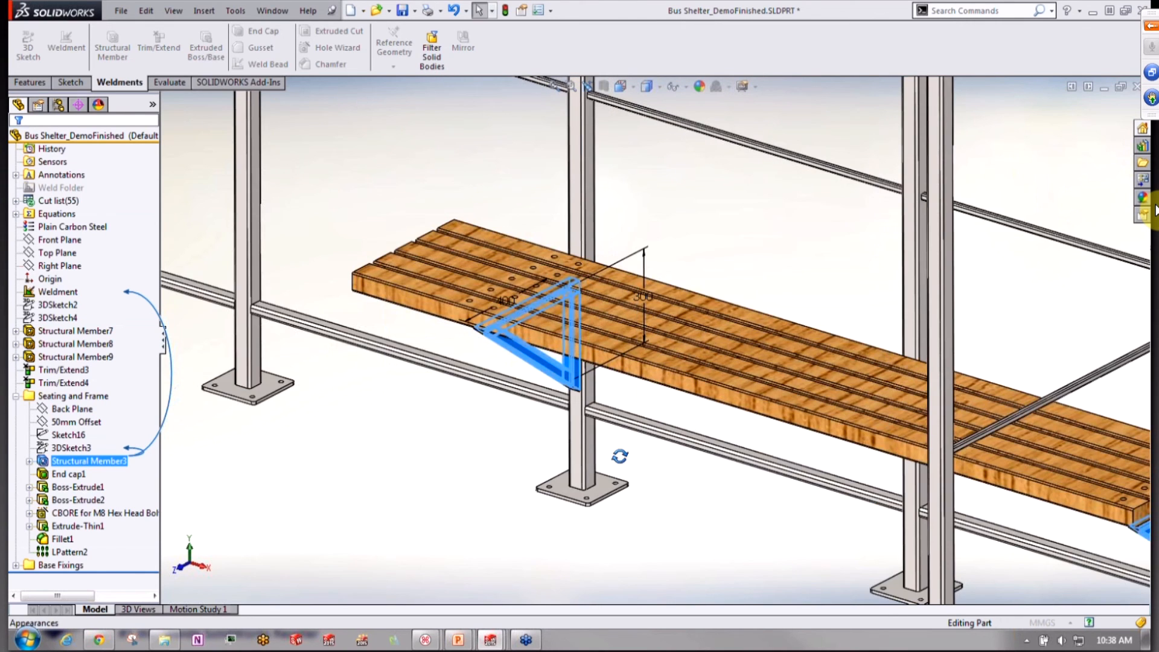
middle_drag(620, 459, 620, 378)
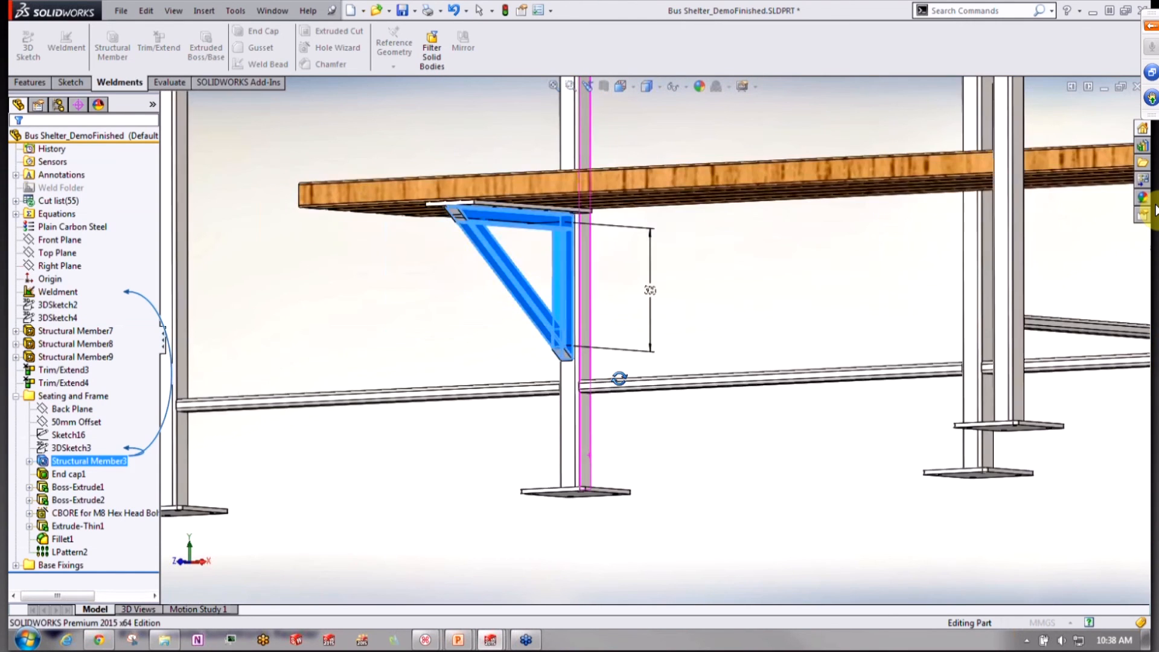
click(84, 487)
middle_drag(414, 266, 413, 356)
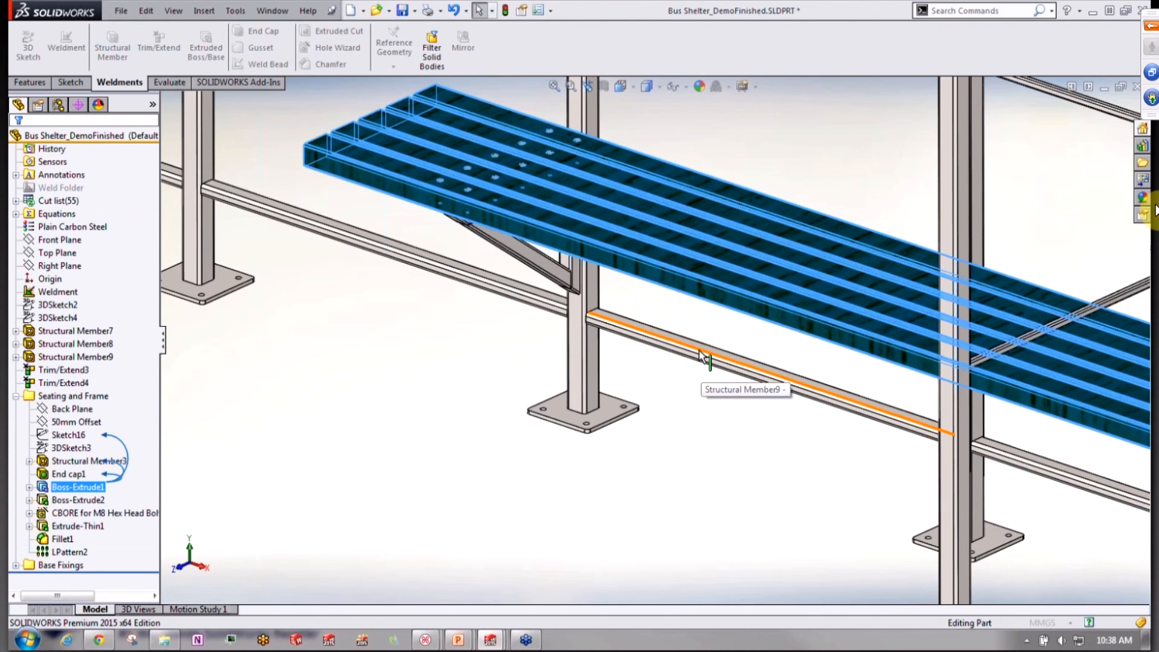
scroll(704, 343, up, 10)
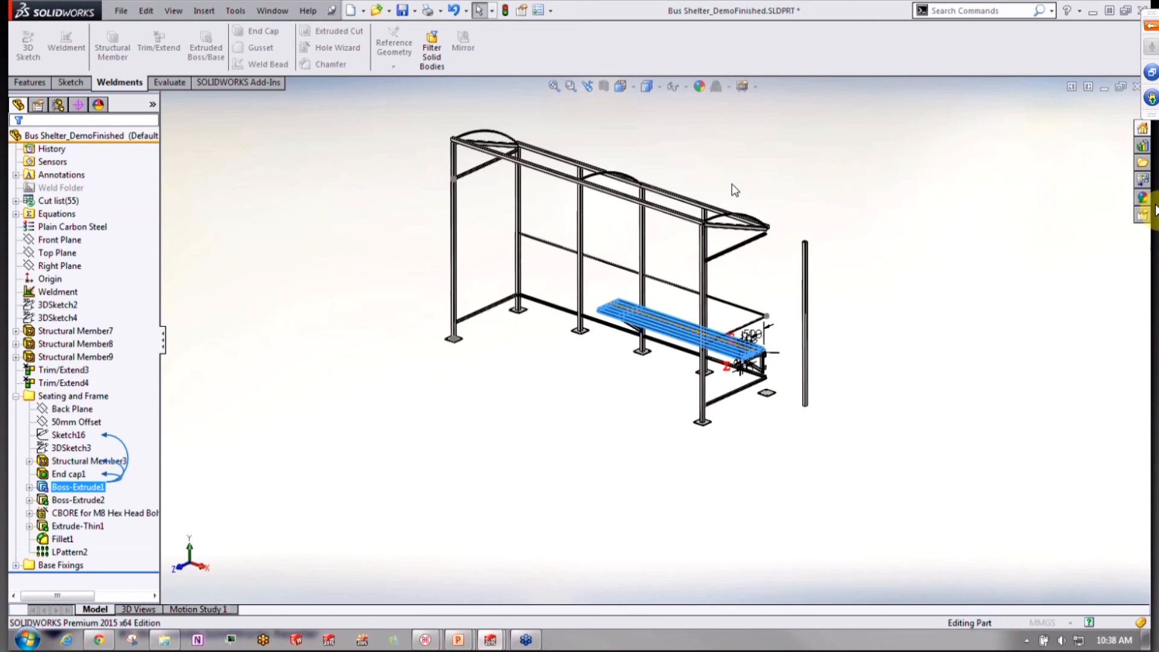
Collapse the ExplView2 exploded view in the Default configuration
click(58, 104)
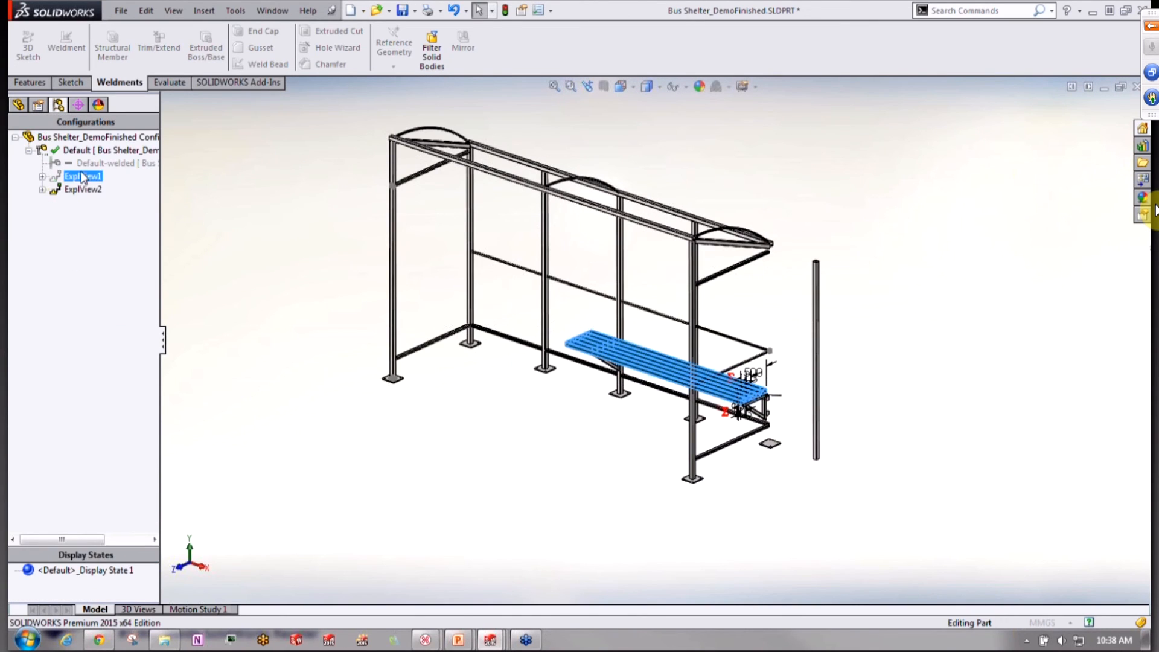
right_click(71, 187)
click(101, 197)
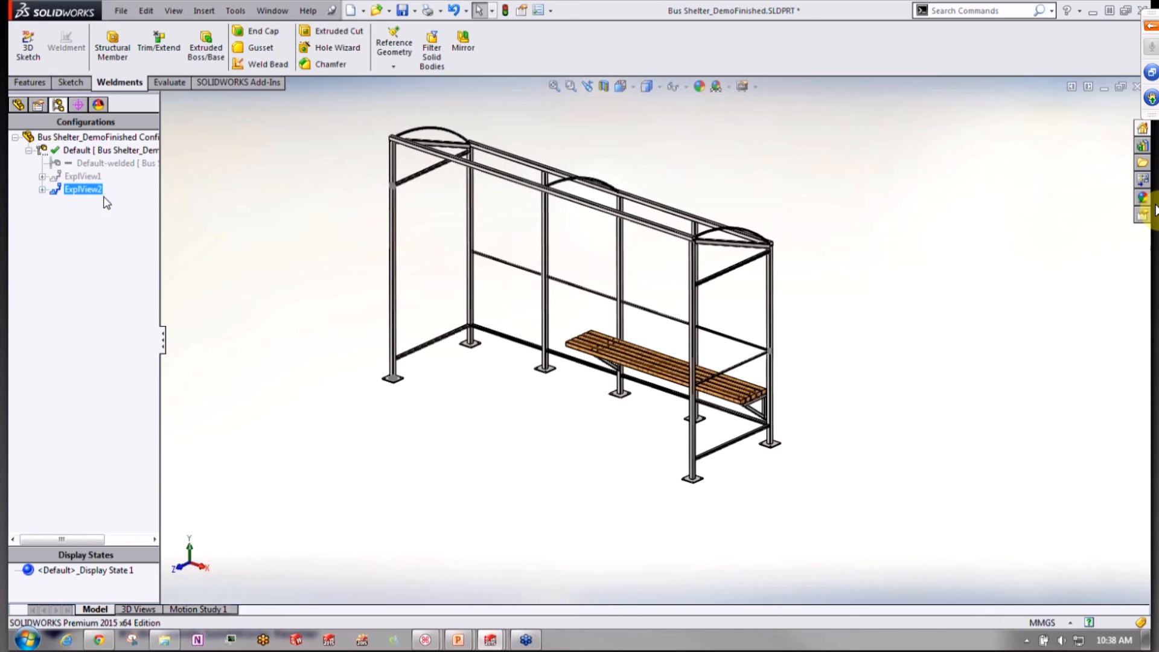
Add the Sheet Metal toolset to the CommandManager and display its commands
click(18, 104)
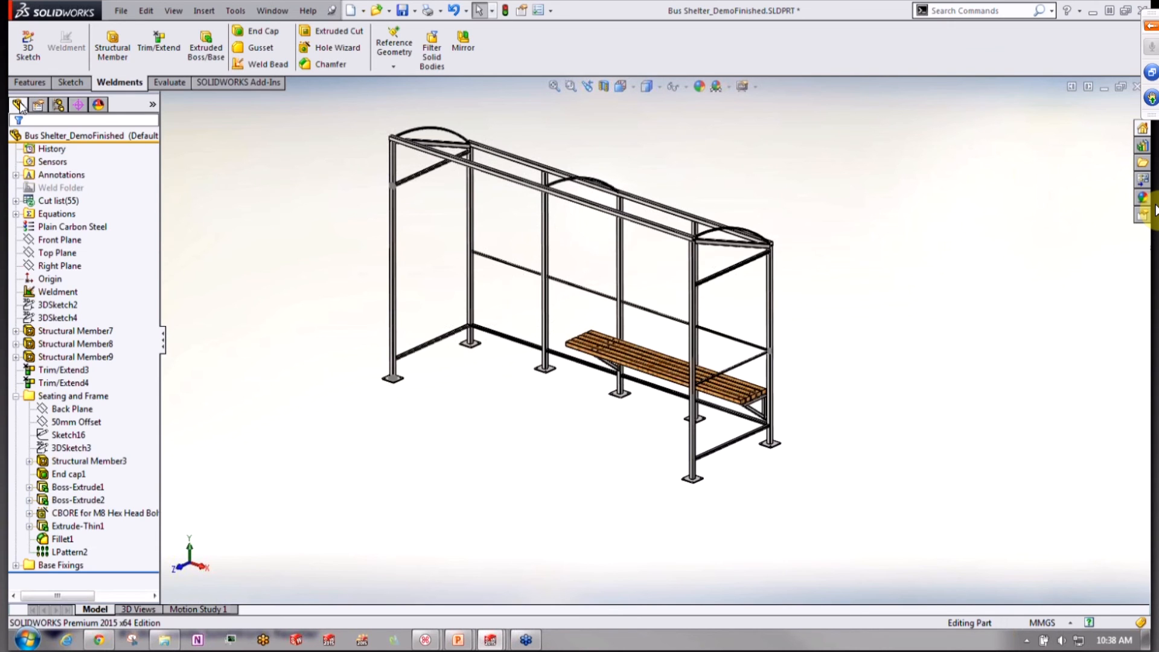
click(55, 241)
click(56, 267)
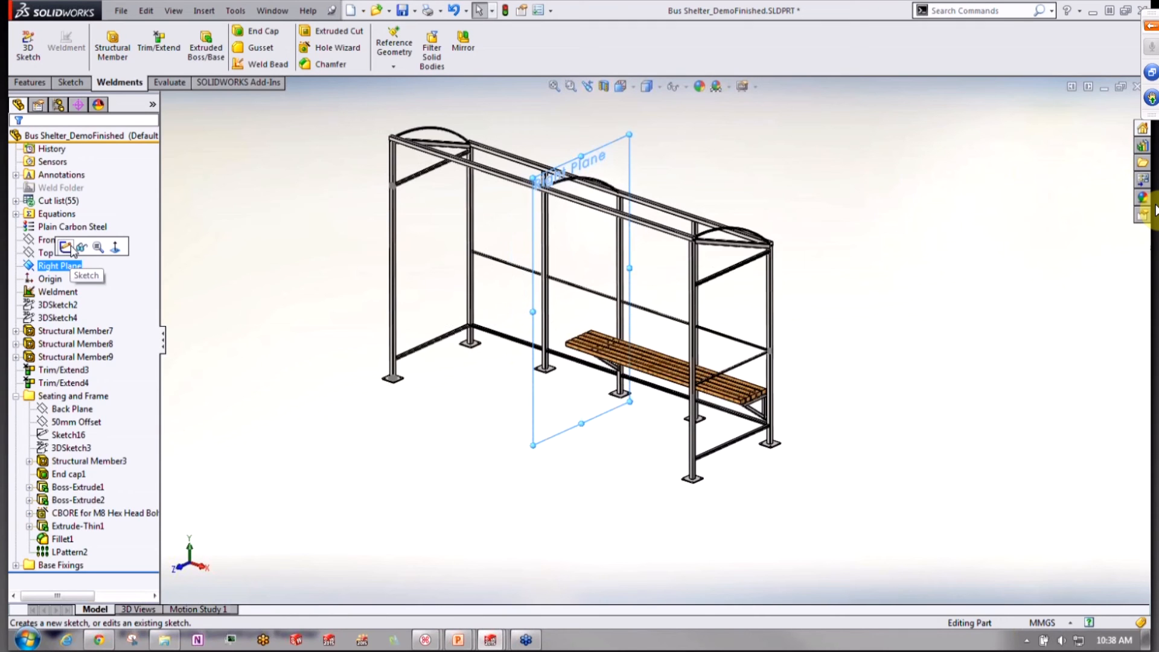
right_click(184, 83)
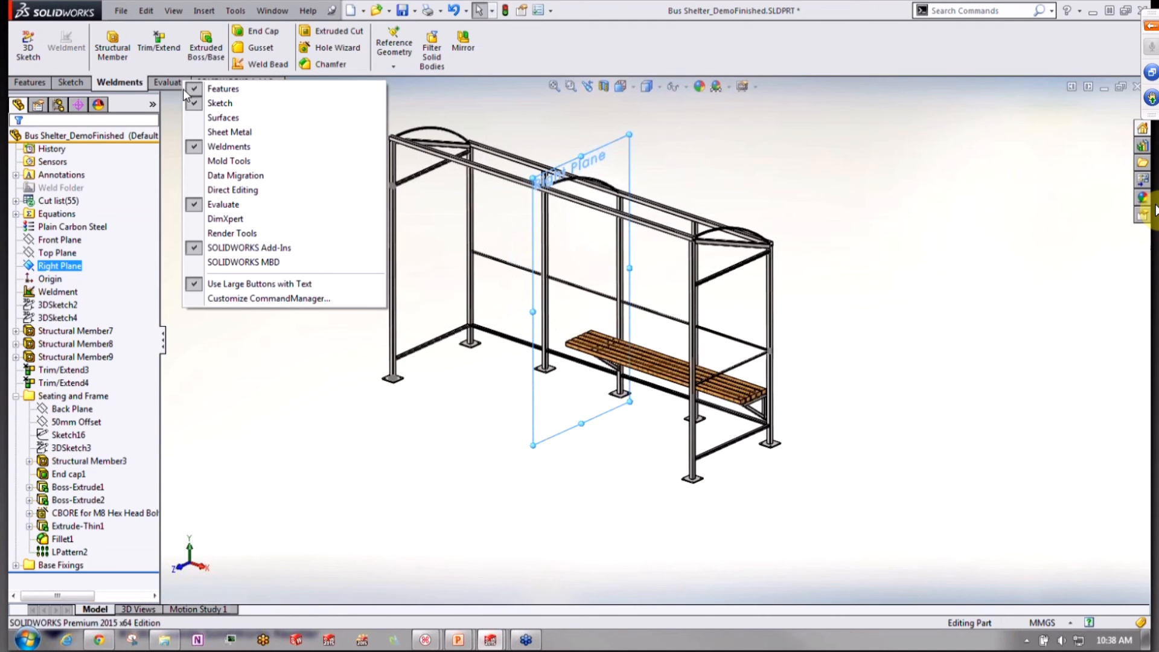
click(226, 134)
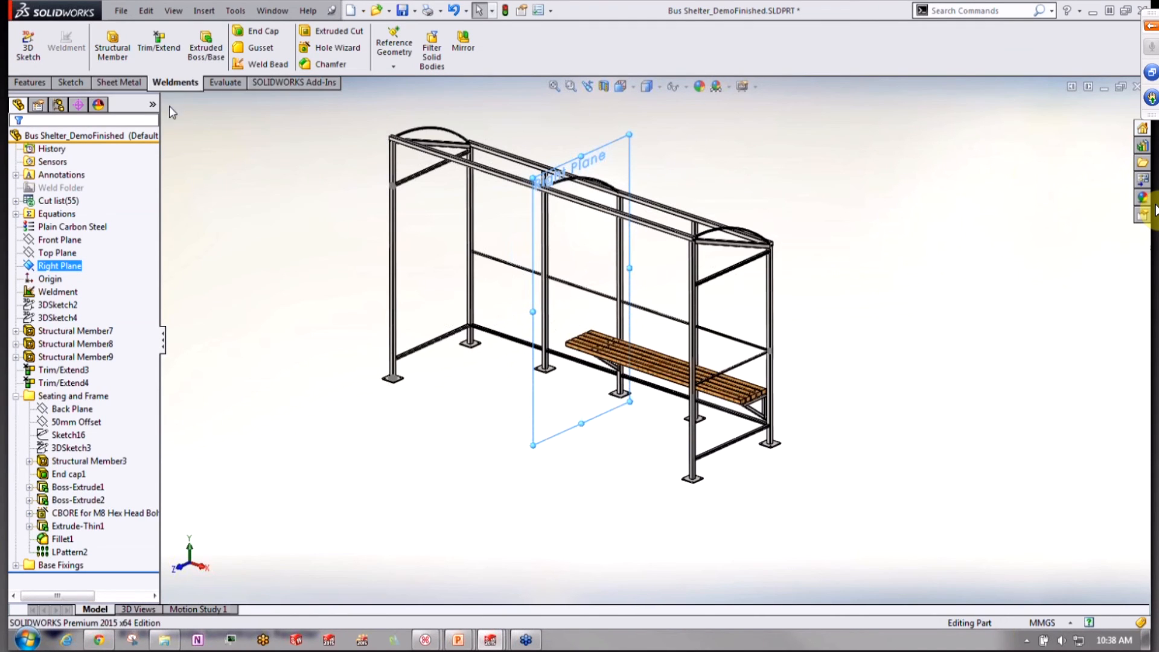
click(127, 83)
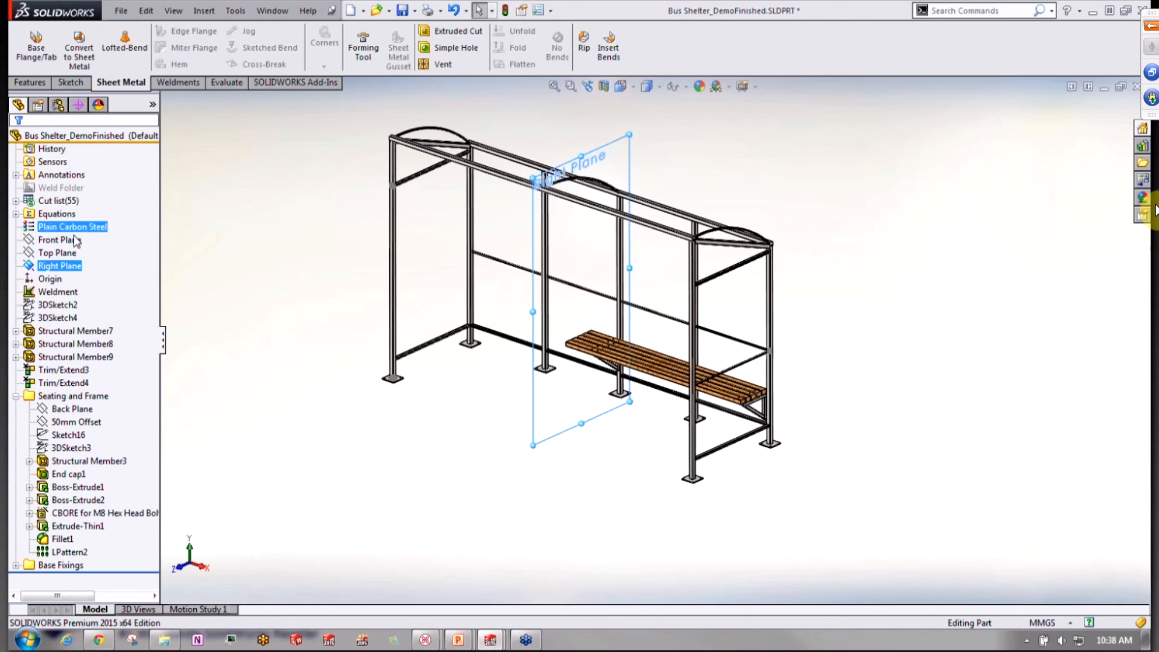
Sketch a three-point arc with a radius of about 2040 mm on the Right Plane, spanning just above the curved roof bar
right_click(65, 266)
click(75, 242)
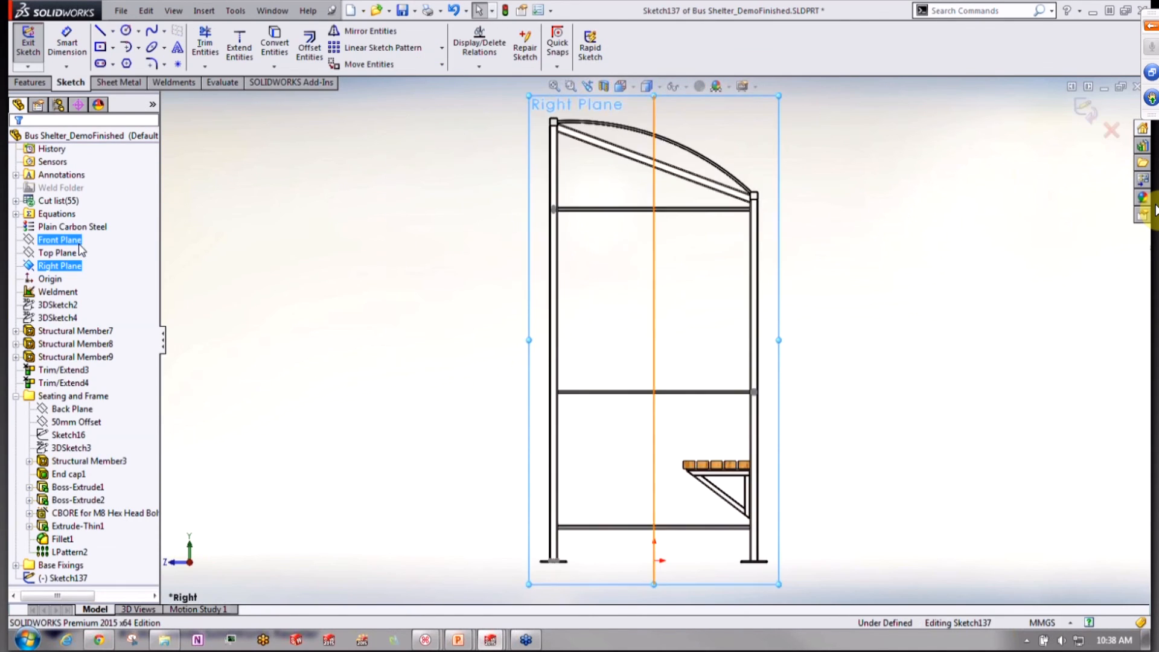
scroll(696, 167, down, 2)
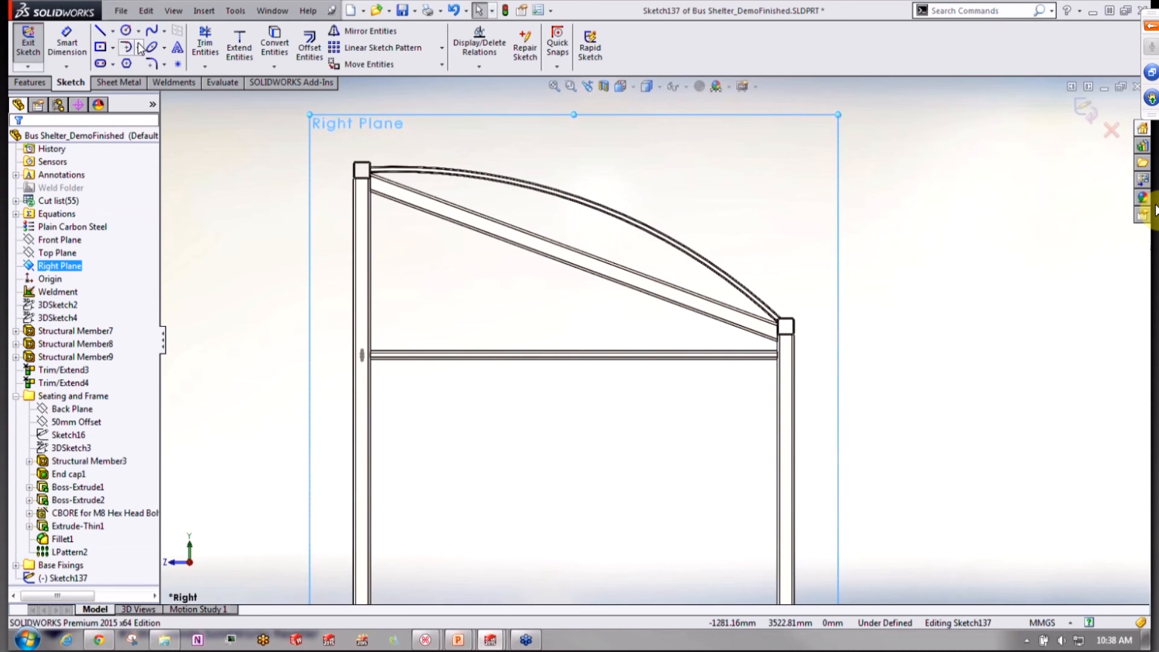
click(138, 48)
click(156, 94)
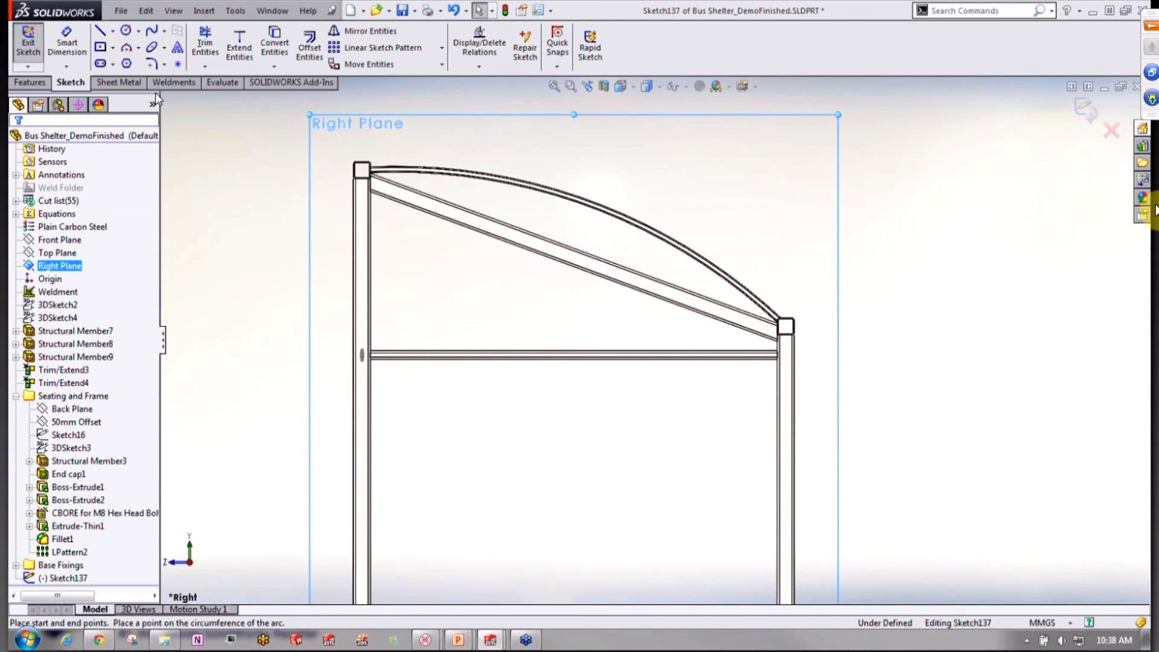
click(354, 156)
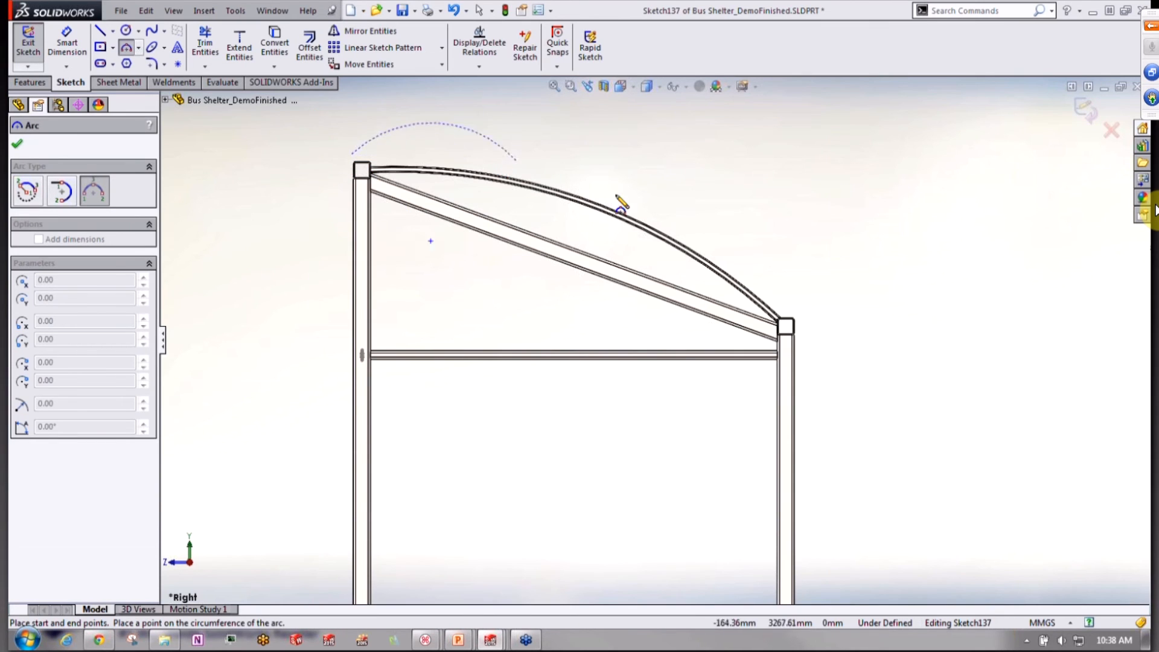
click(799, 319)
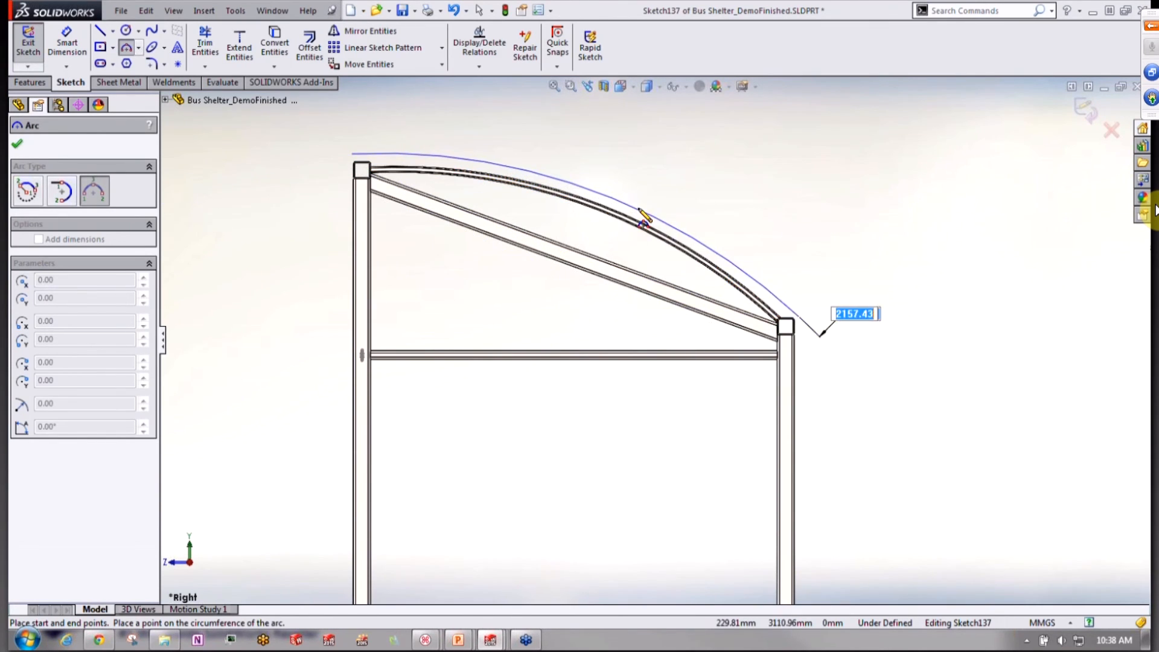
click(643, 214)
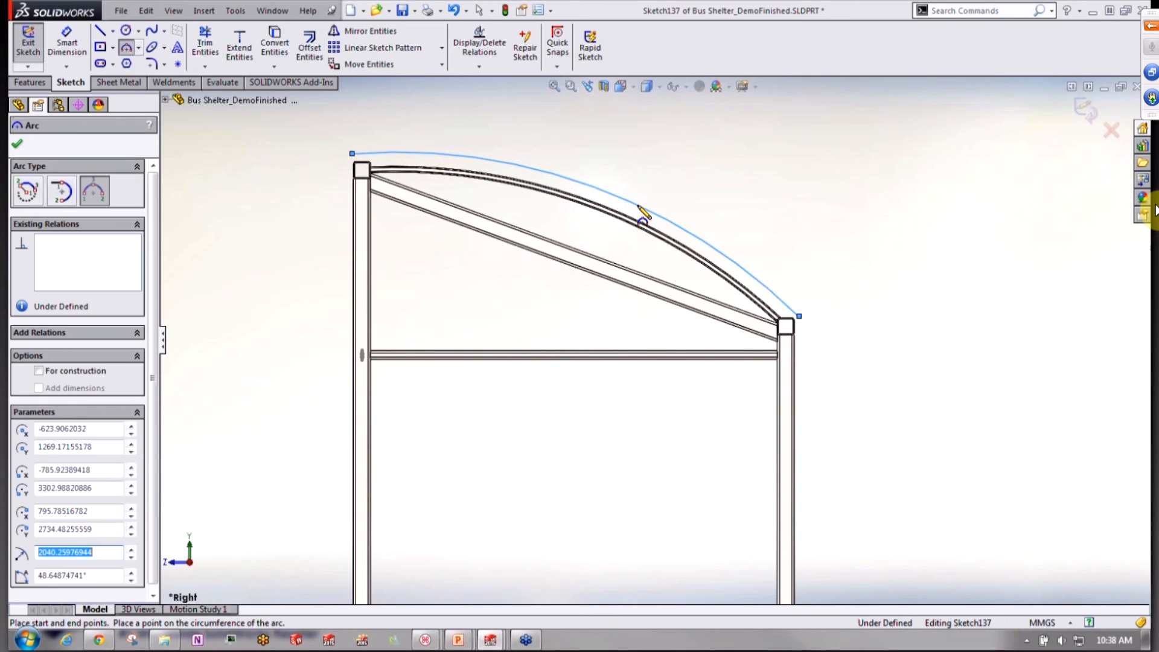
key(Escape)
Draw a short vertical line downward from each end of the roof arc, just outside the top of the posts
click(100, 30)
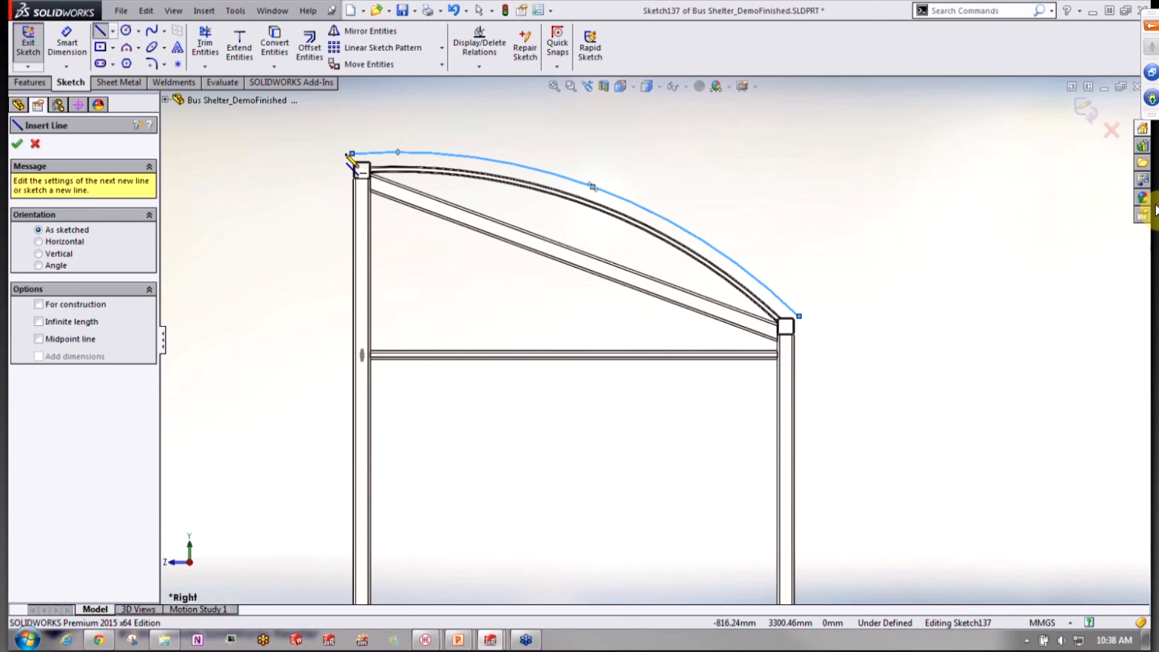
click(353, 155)
click(352, 197)
key(Escape)
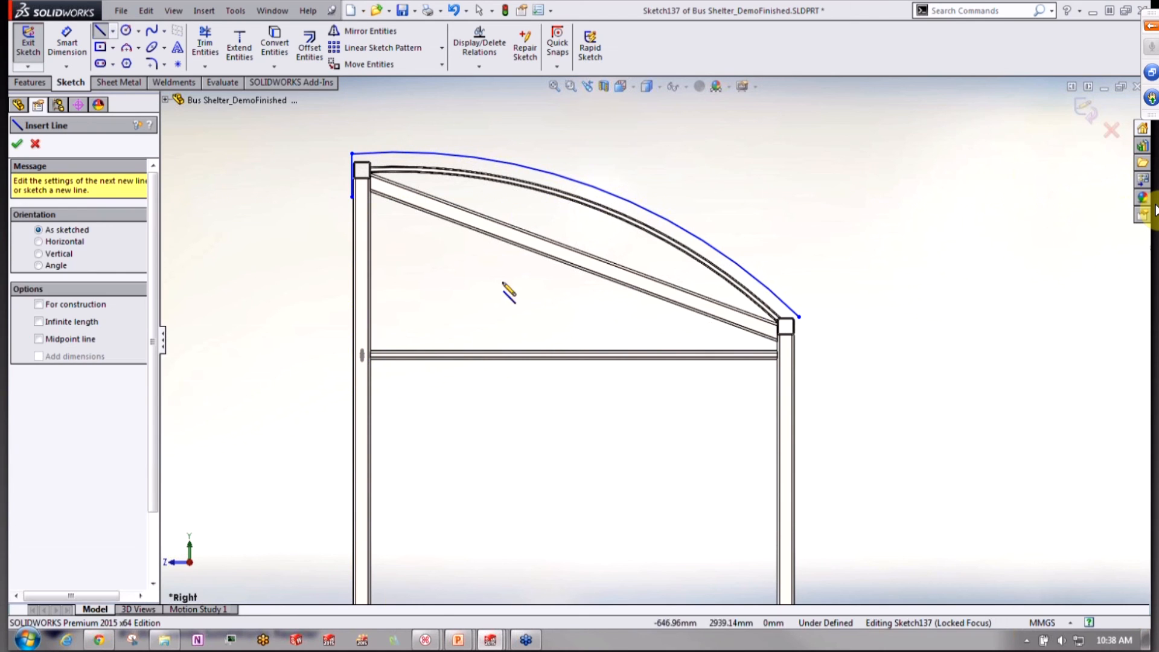
click(799, 316)
click(798, 358)
key(Escape)
scroll(377, 182, down, 2)
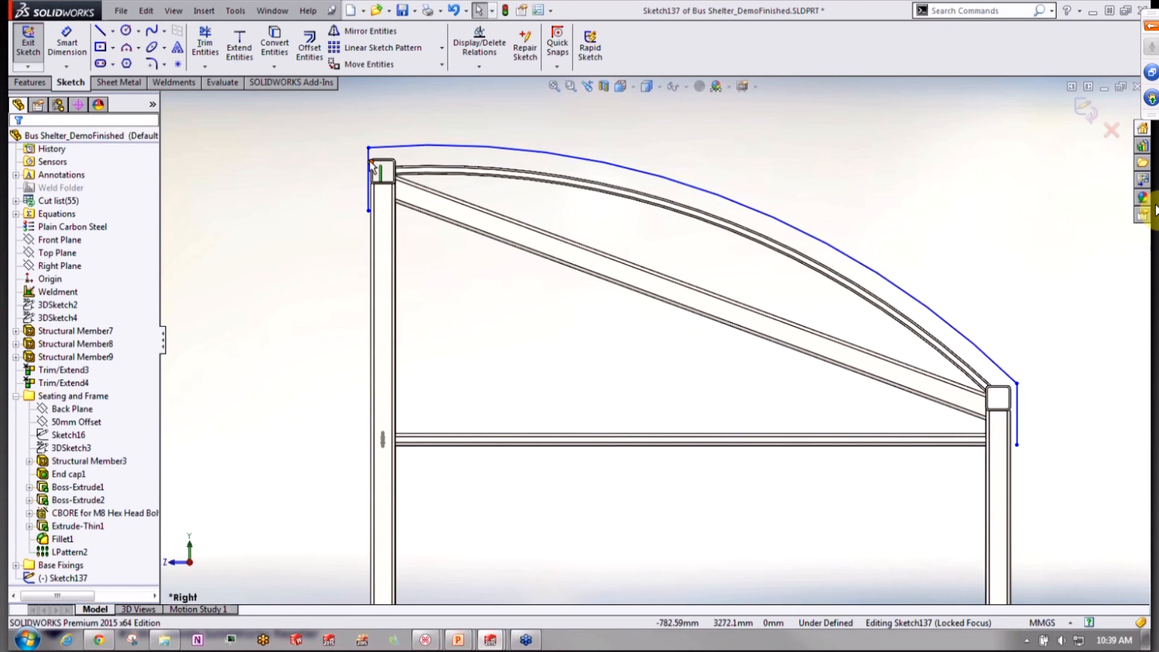
click(370, 172)
drag(369, 163, 360, 161)
Start a Base Flange from the roof profile sketch with a Mid Plane extent and a depth of 500 mm
scroll(424, 314, up, 3)
middle_drag(422, 314, 456, 356)
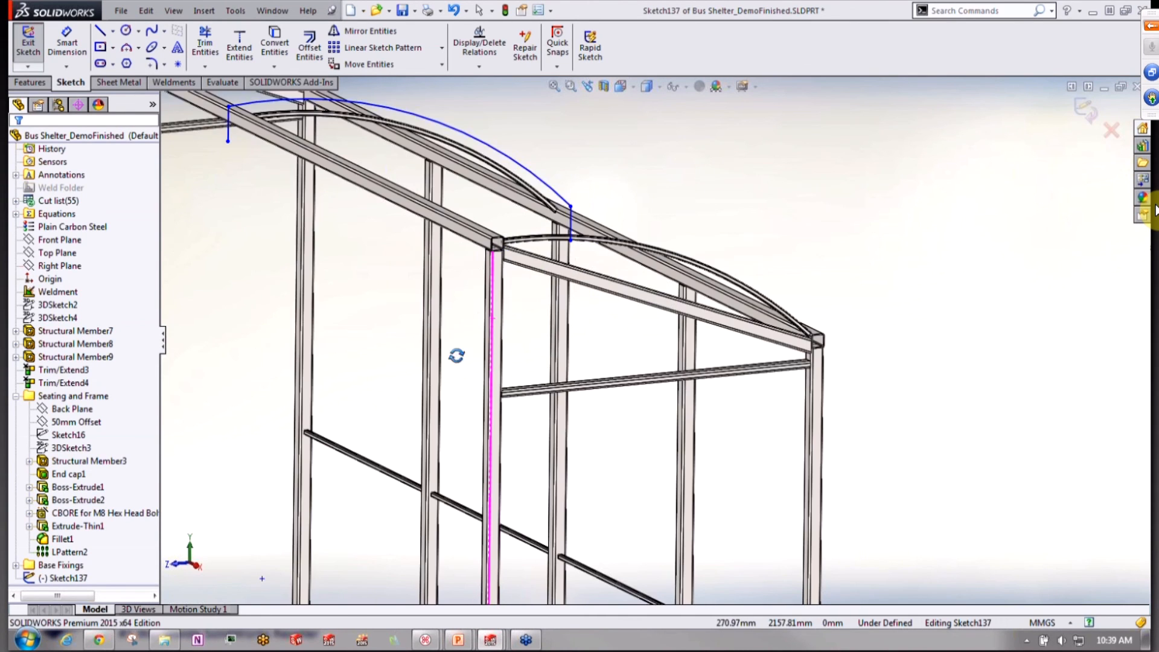
scroll(457, 355, up, 3)
click(120, 82)
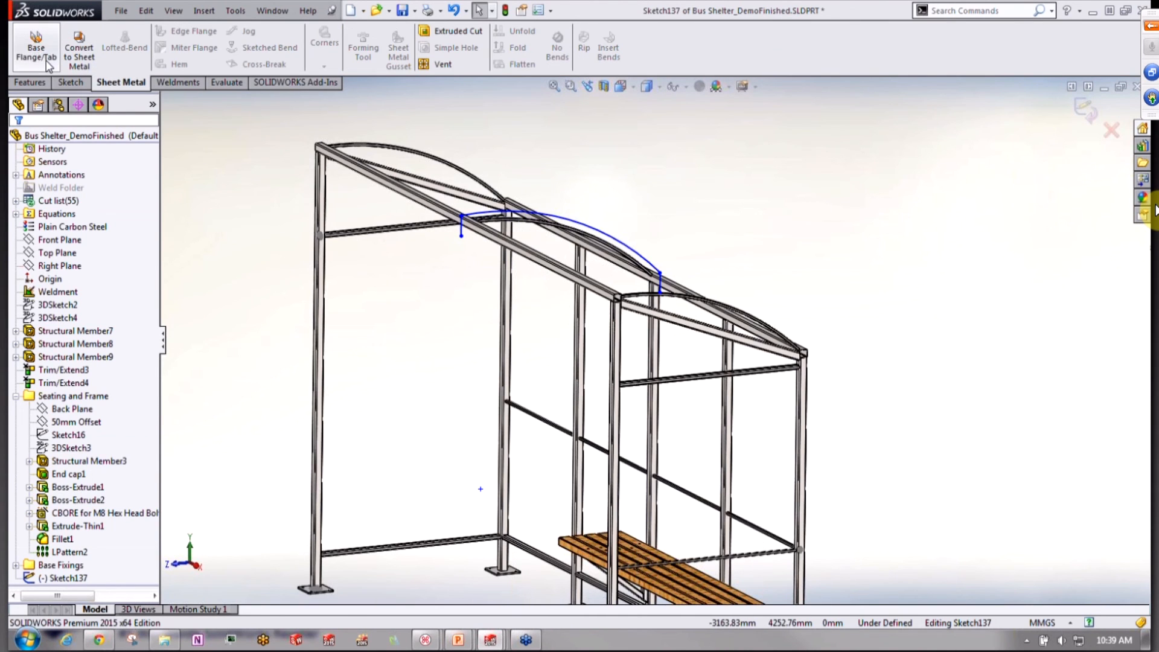
click(46, 61)
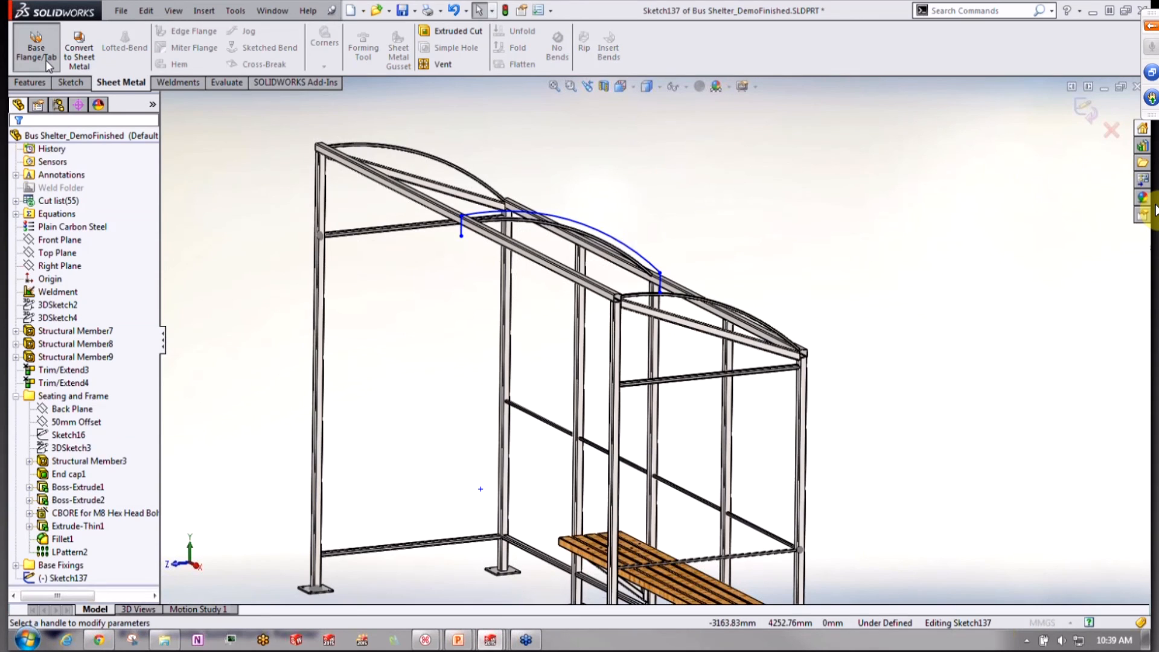
click(91, 184)
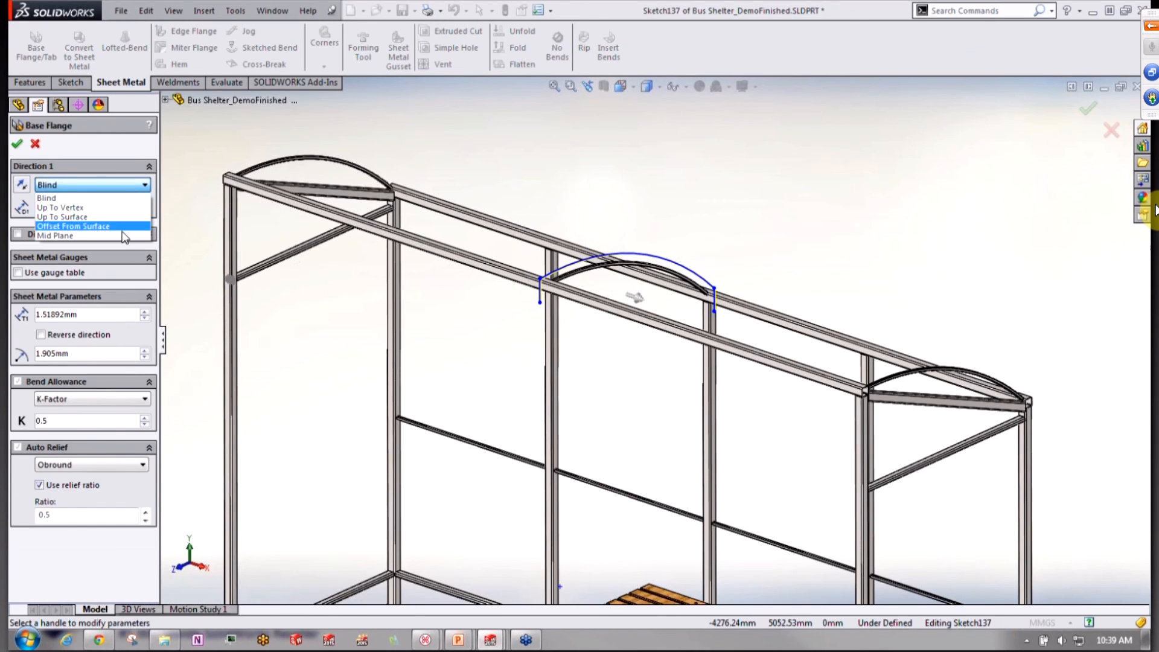
click(122, 236)
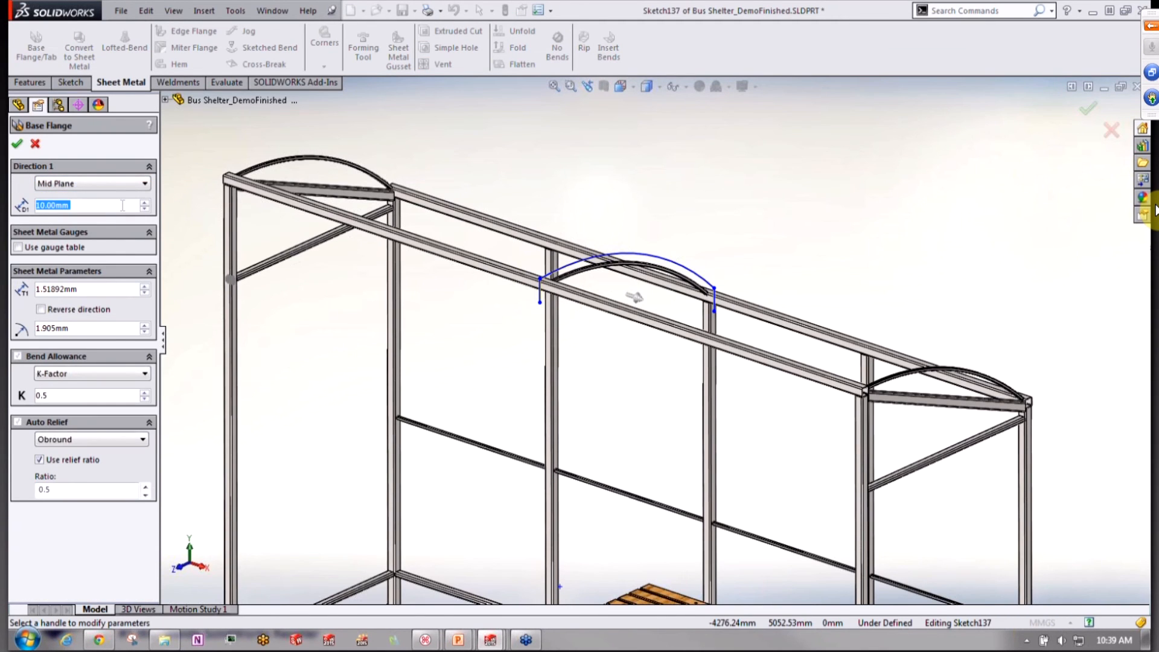
text(500)
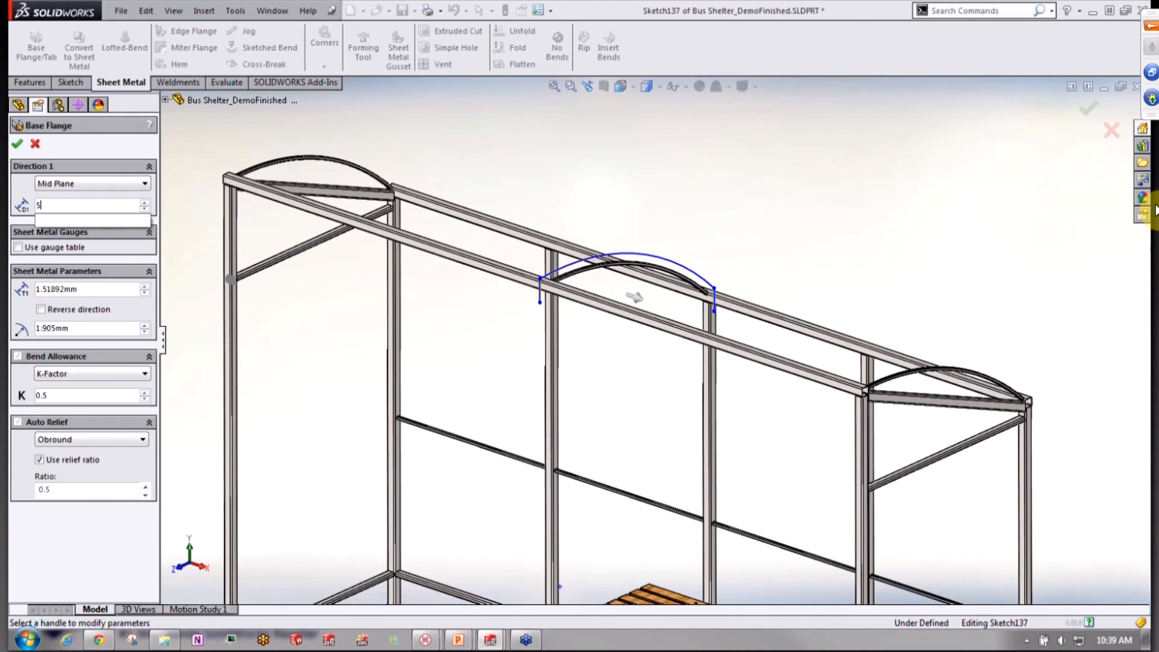
key(Return)
Increase the base flange depth to 5000, then 5500, and settle on 5200 mm so the roof slightly overhangs the frame
click(106, 207)
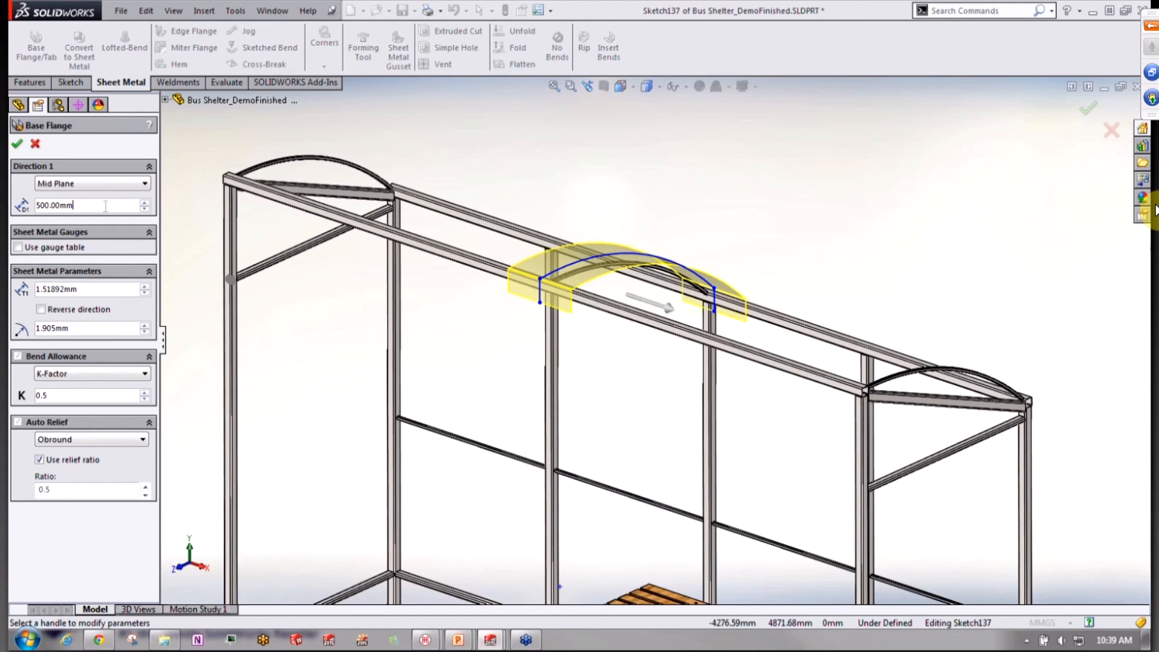
text(0)
key(Return)
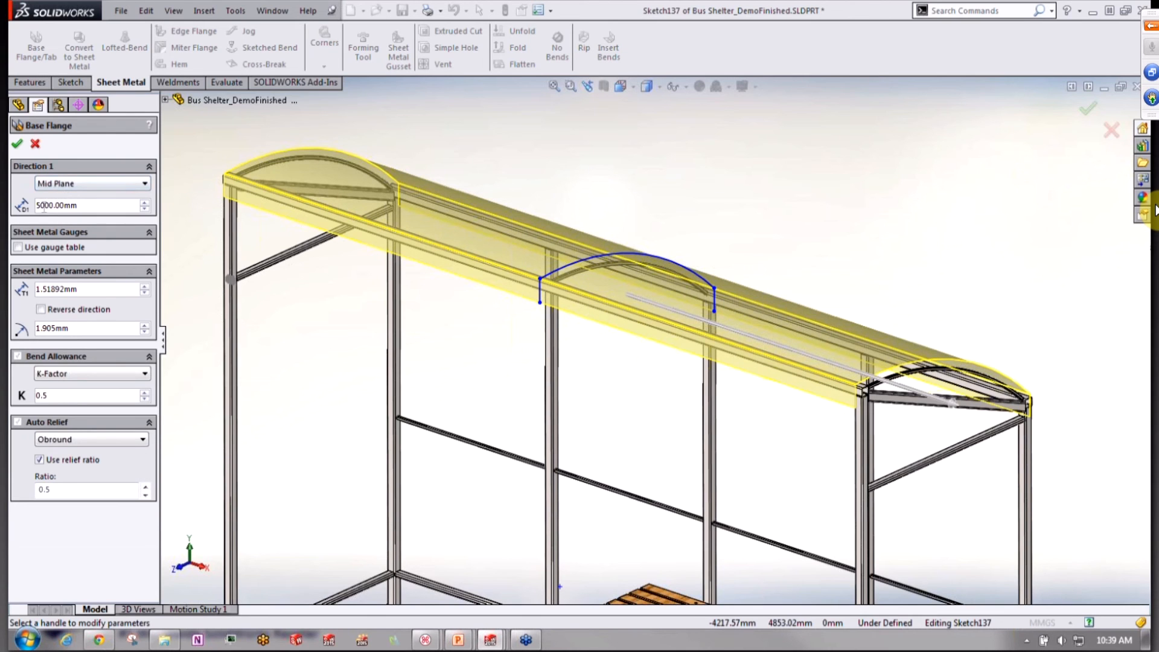
text(5)
key(Return)
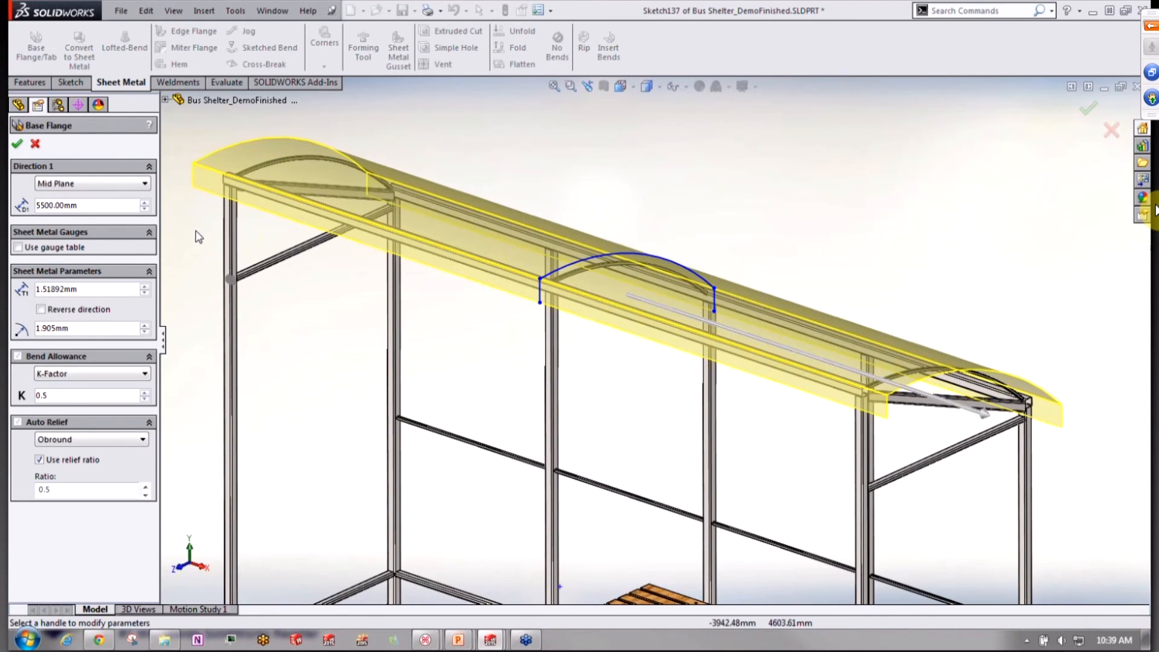
key(BackSpace)
text(2)
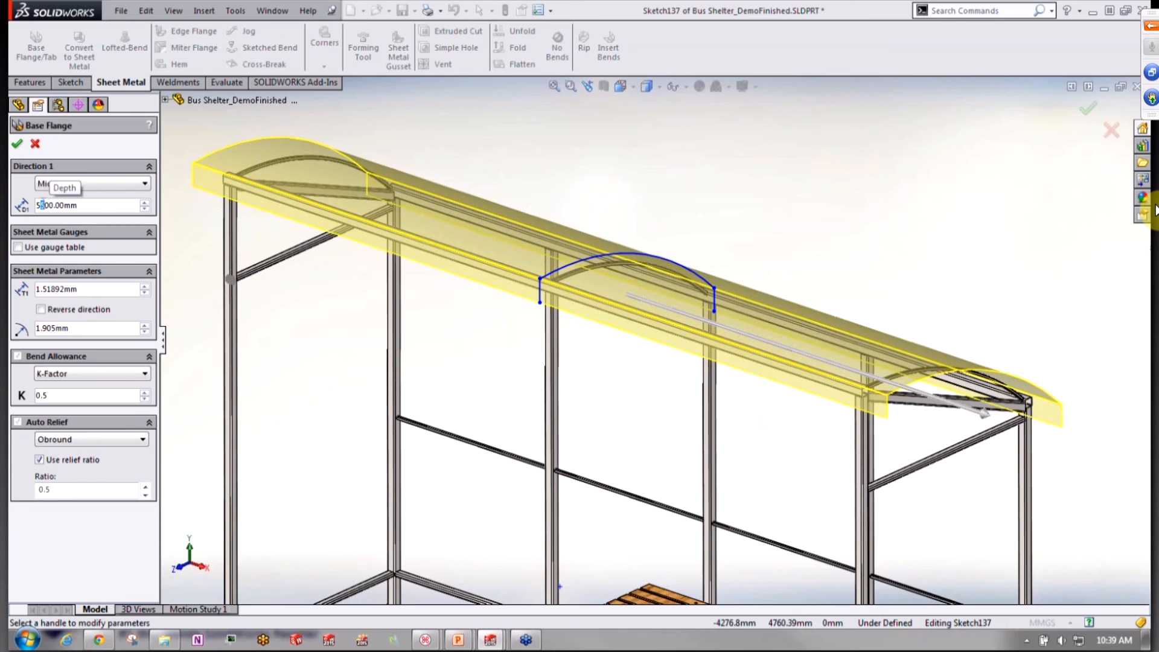
key(Return)
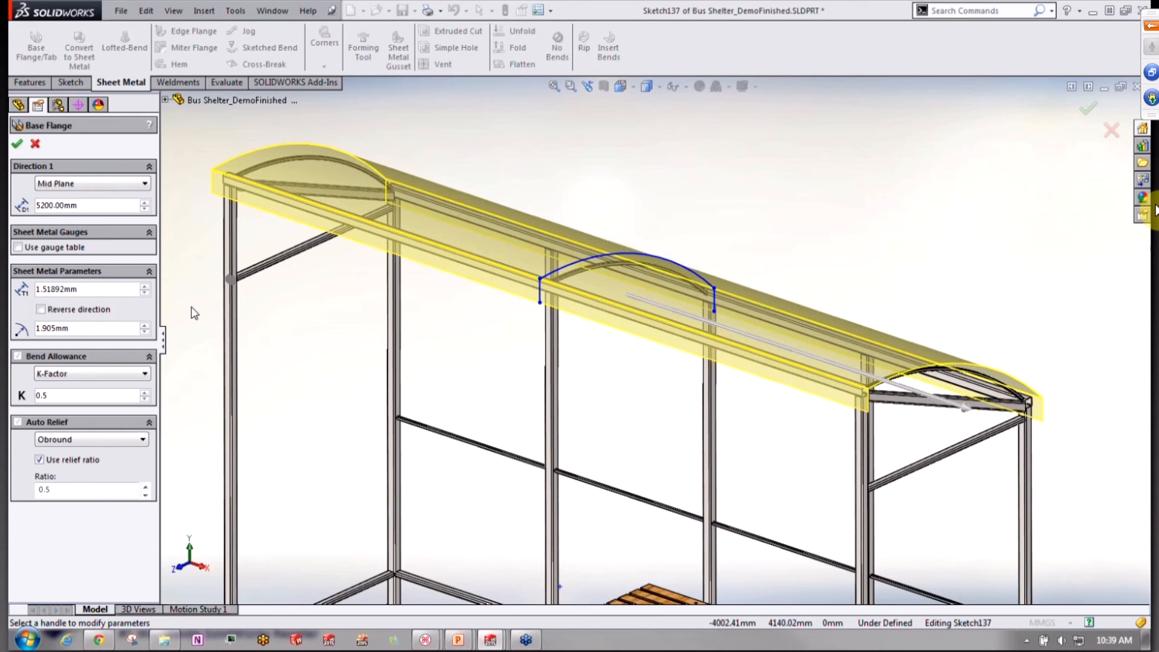
Assign the English steel sample gauge table with 10 Gauge thickness and 3.81 mm bend radius, and complete the base flange
click(67, 249)
click(78, 266)
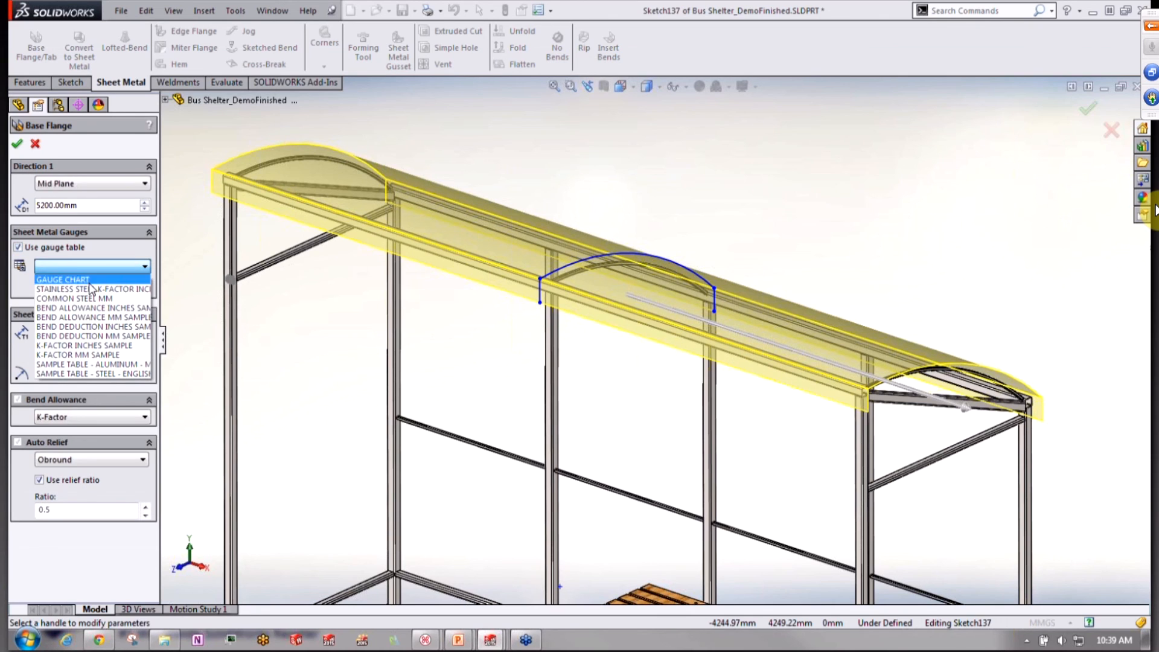
click(94, 376)
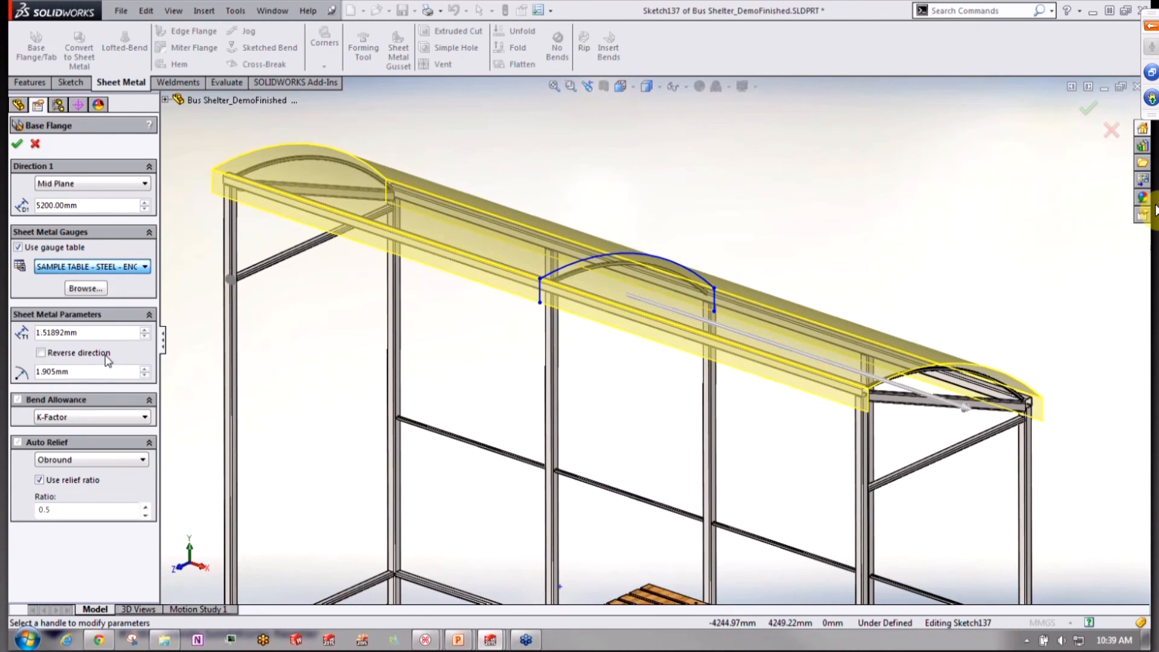
click(107, 360)
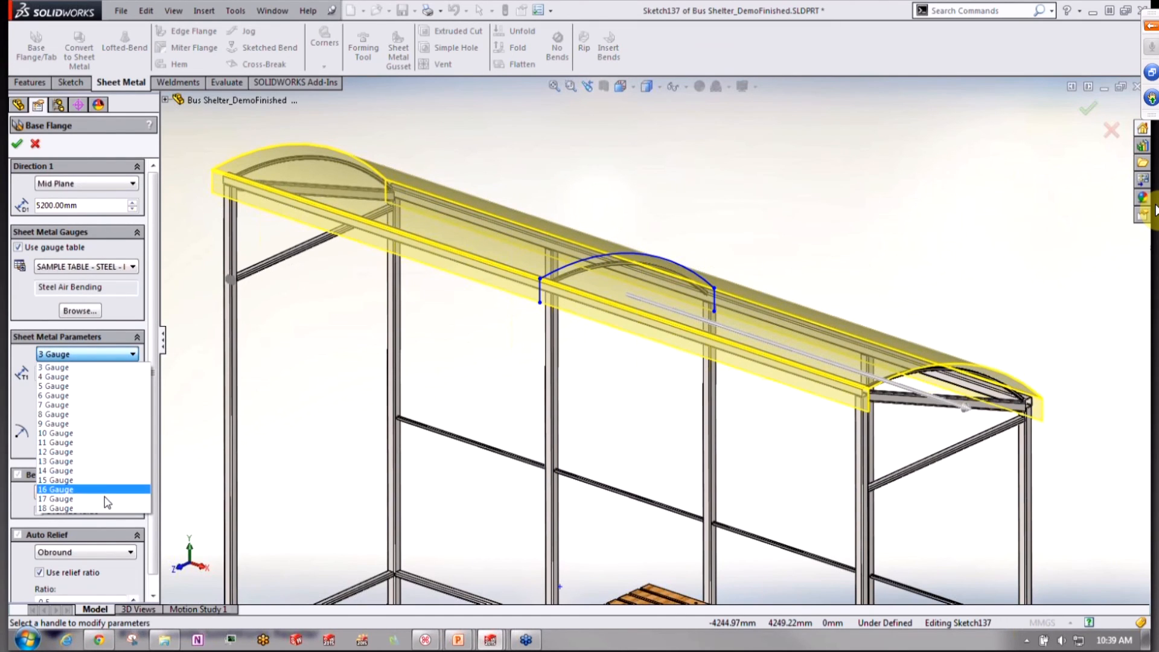
click(109, 434)
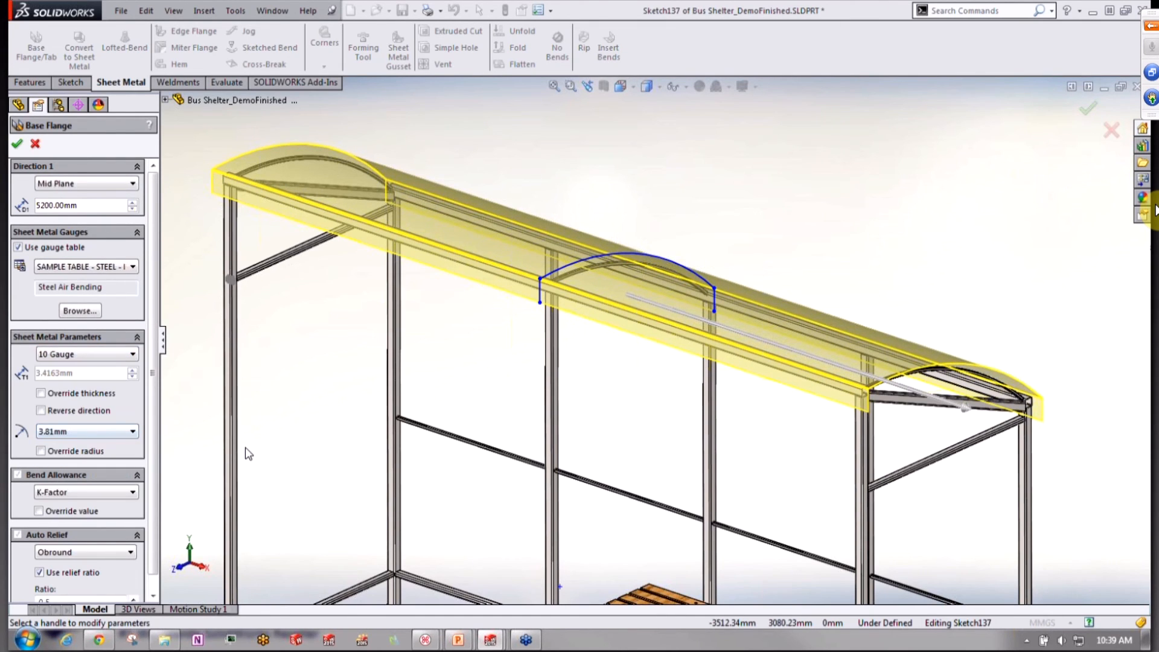
click(17, 146)
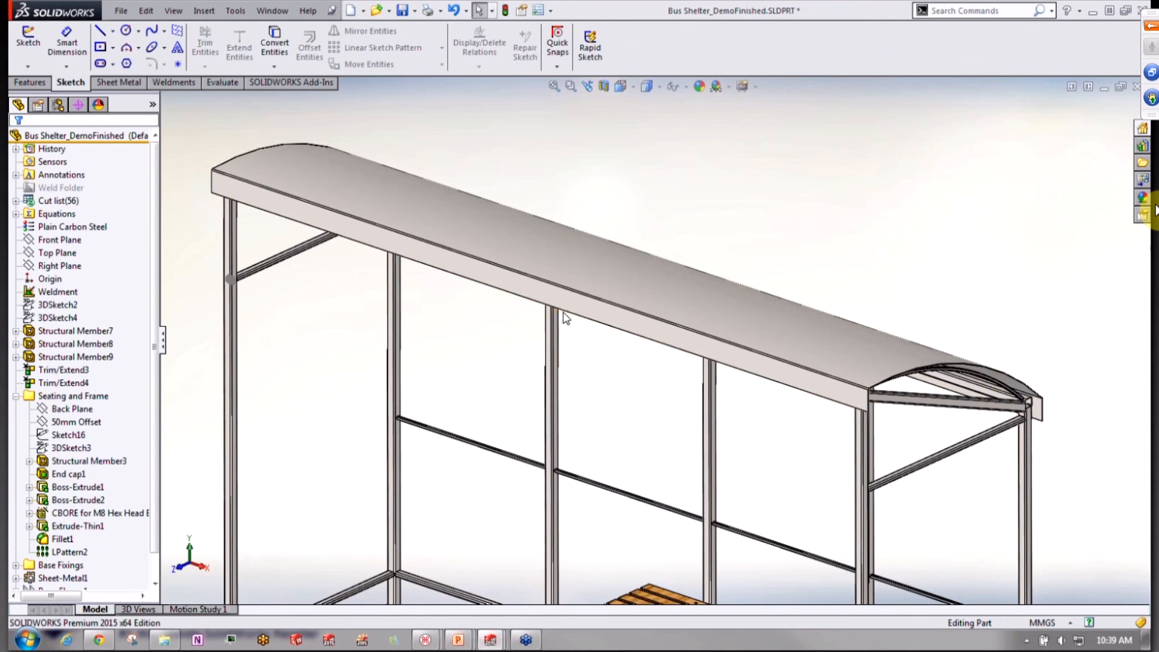
Expand the part's cut list and turn on its automatic updating
mouse_move(563, 311)
middle_down()
mouse_move(572, 276)
mouse_move(610, 251)
mouse_move(569, 266)
mouse_move(557, 298)
middle_up()
click(17, 201)
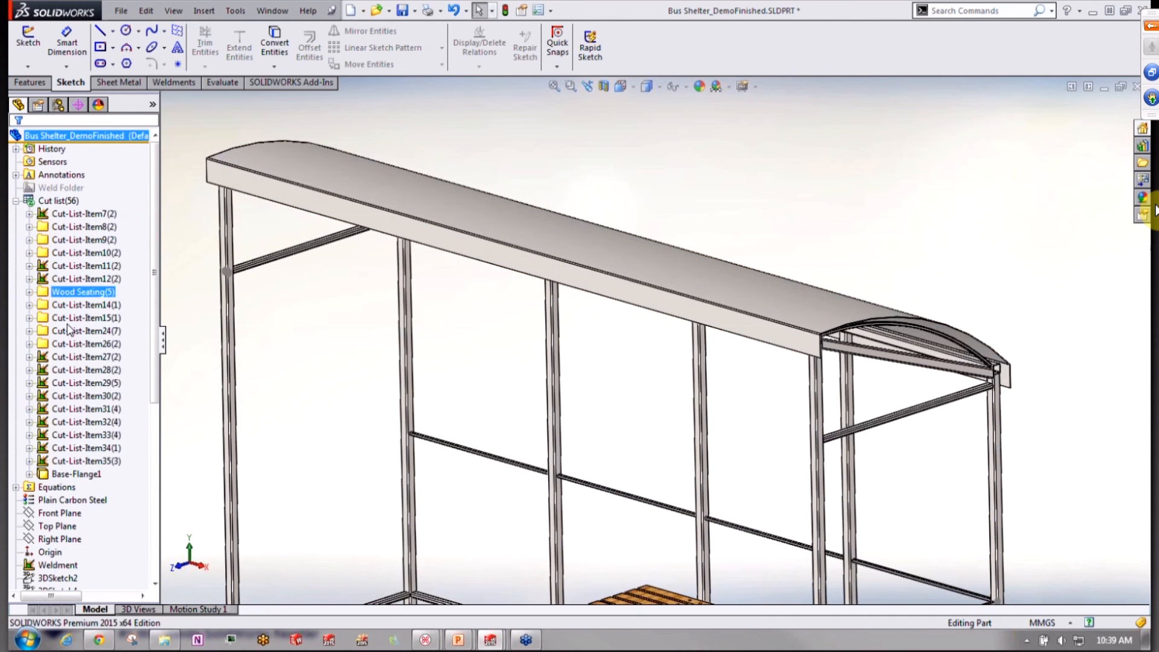
right_click(53, 200)
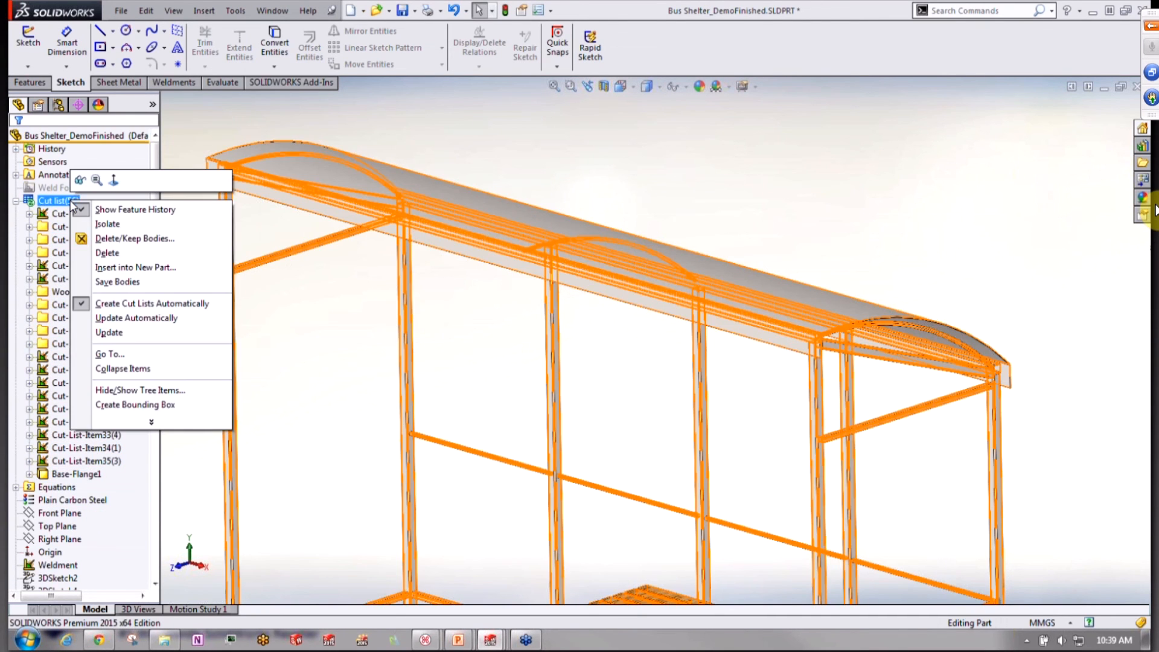
click(143, 318)
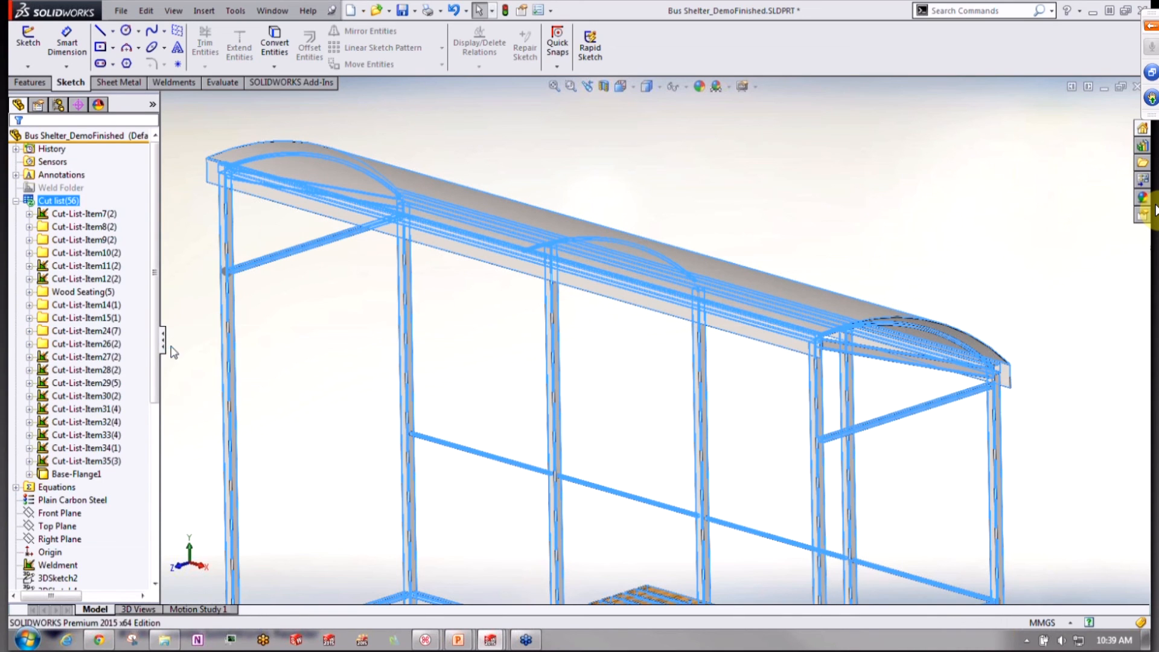
click(194, 339)
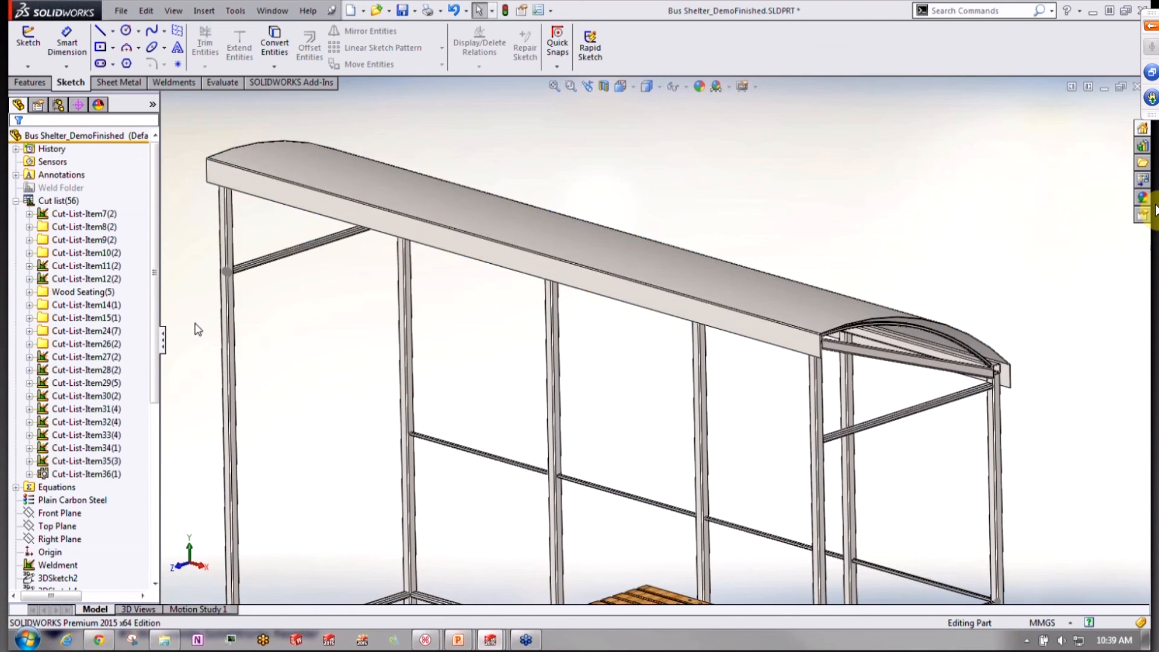
Review the cut-list properties of the sheet metal roof, and close them without changes
click(85, 371)
click(61, 474)
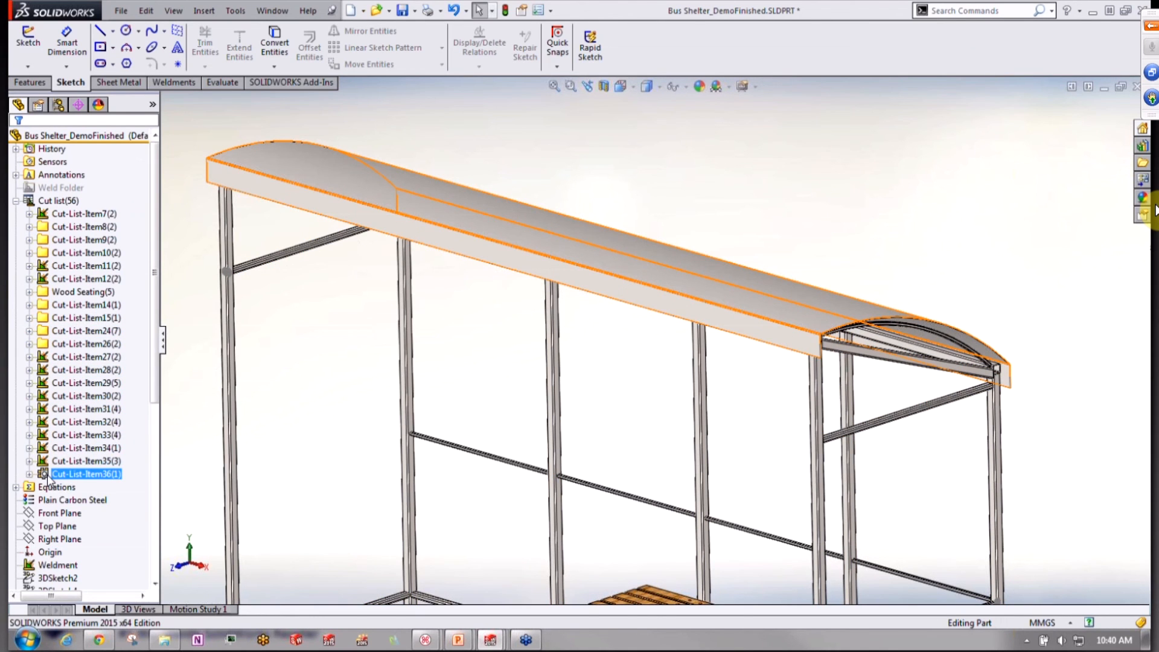
click(72, 478)
double_click(73, 475)
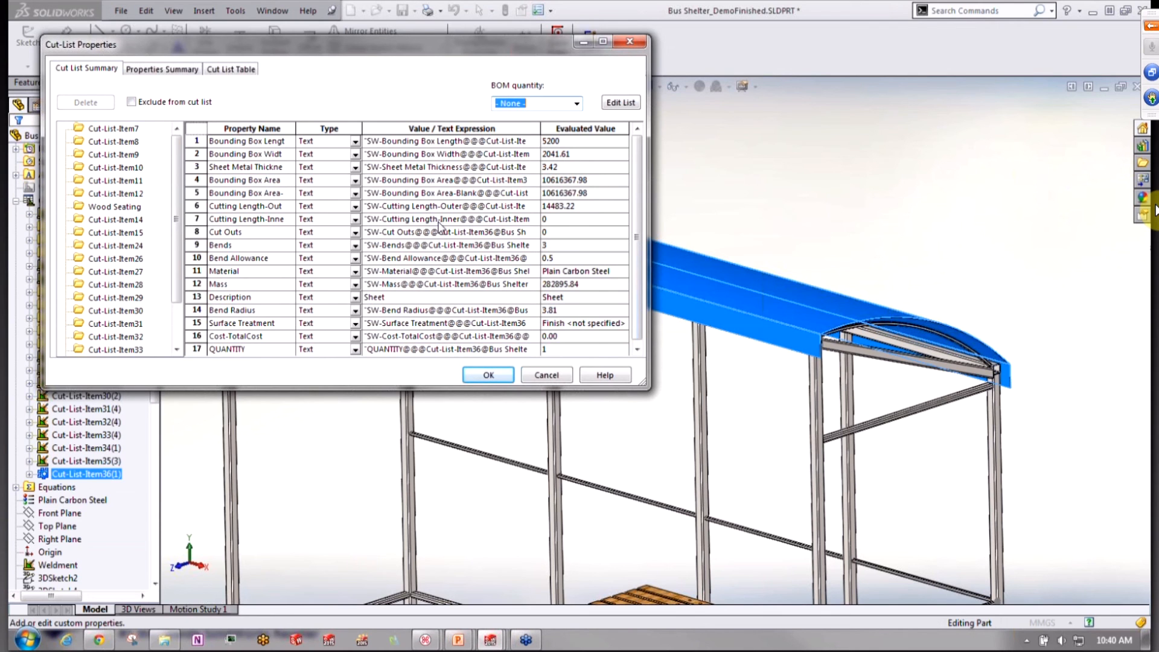
drag(637, 233, 637, 251)
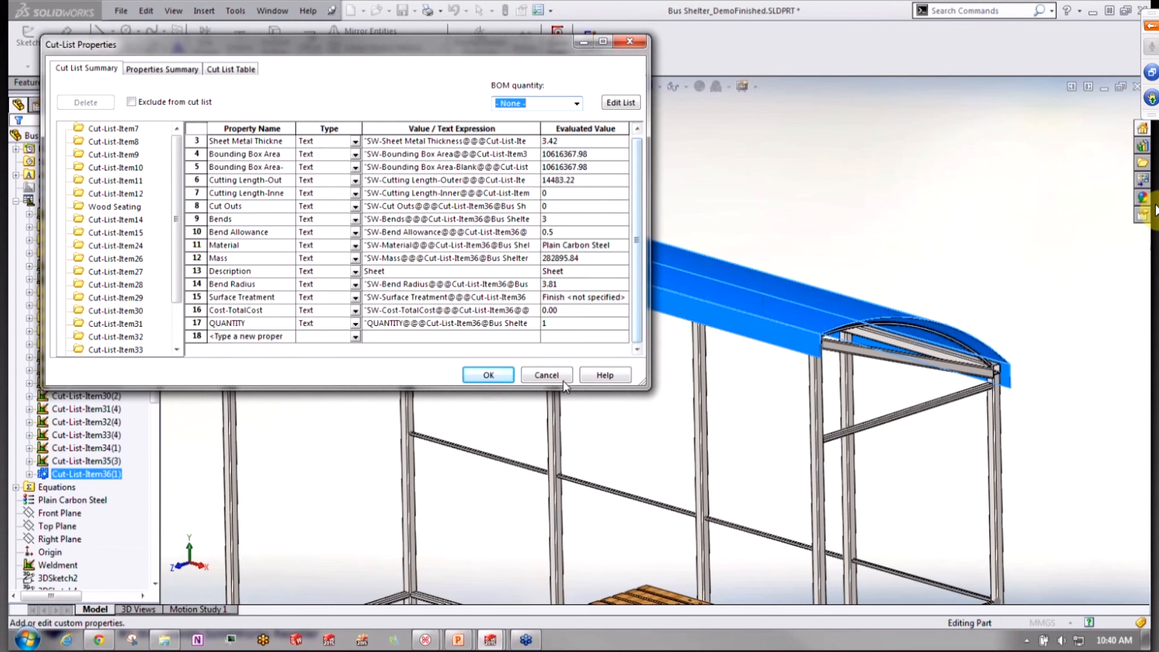
click(547, 376)
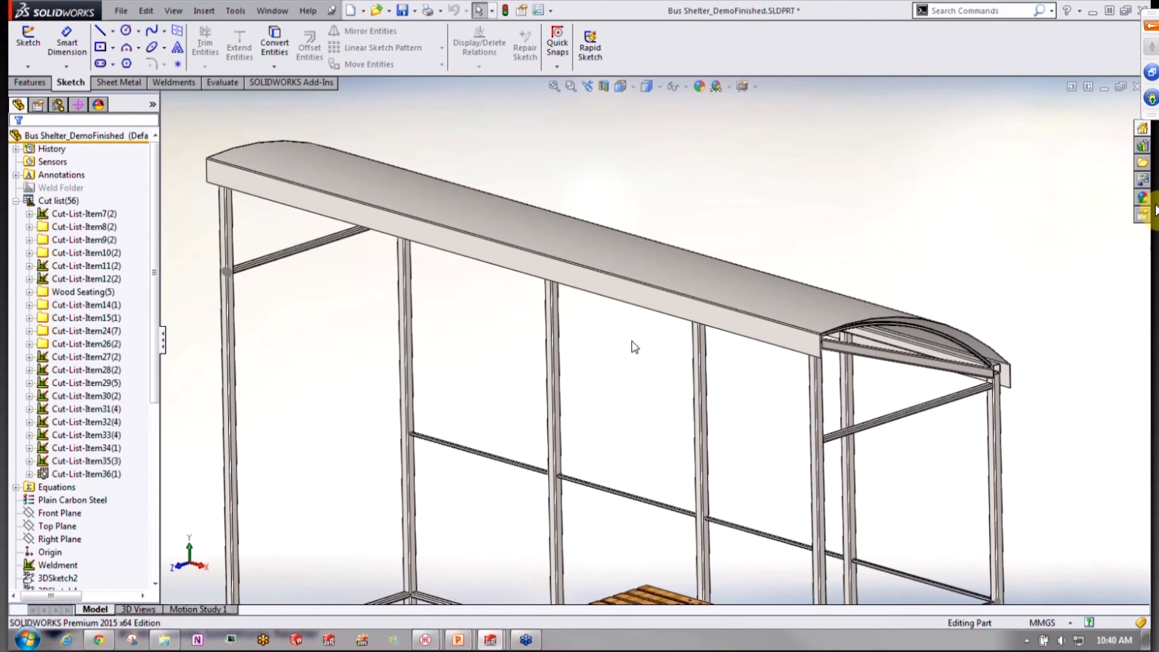
Switch to the Bus Shelter drawing and examine the roof in the exploded view and the weldment cut list table
middle_drag(634, 346, 603, 326)
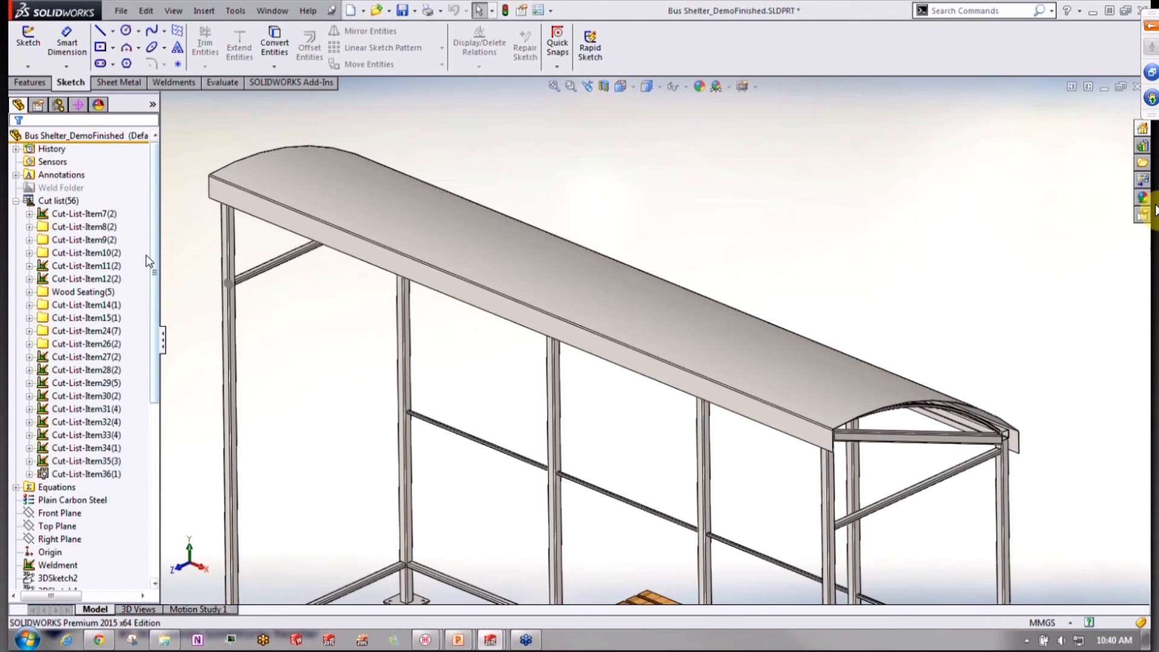
key(ctrl+Tab)
key(ctrl+Tab)
key(ctrl+Tab)
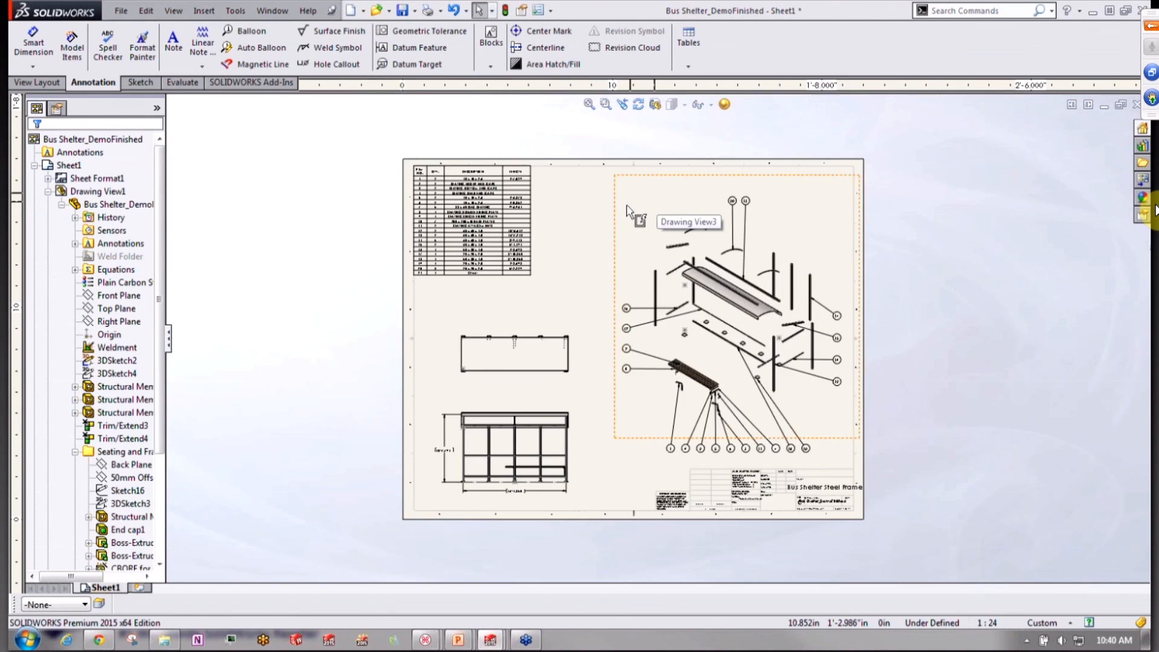
scroll(786, 351, down, 3)
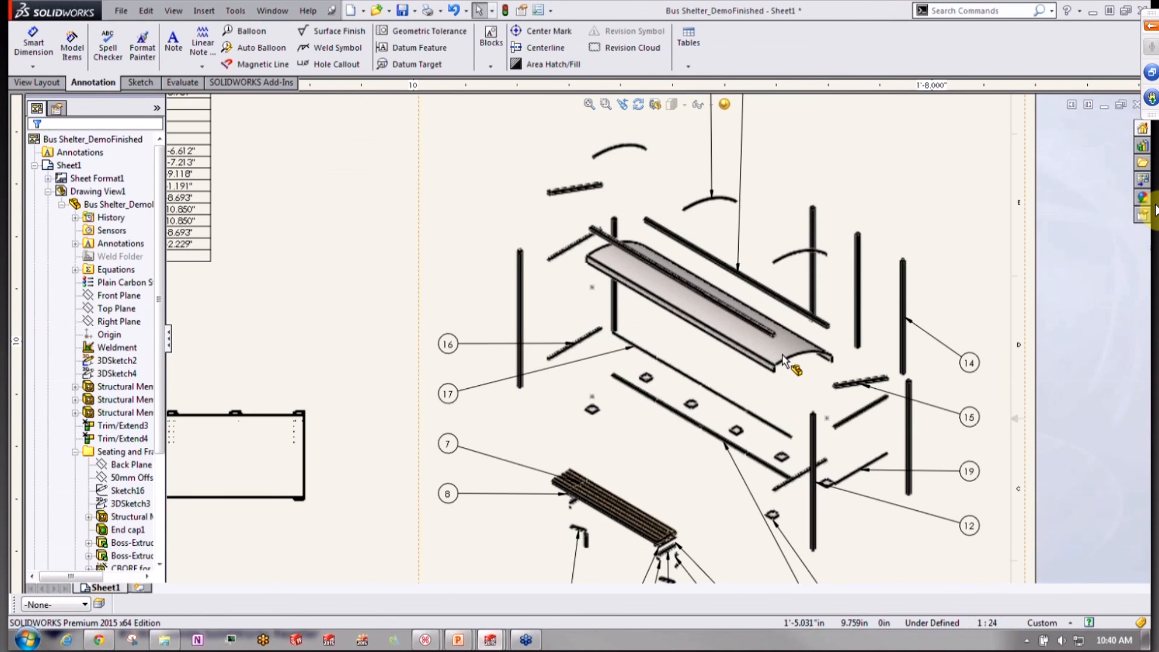
scroll(489, 242, up, 2)
scroll(488, 242, up, 3)
scroll(440, 223, down, 6)
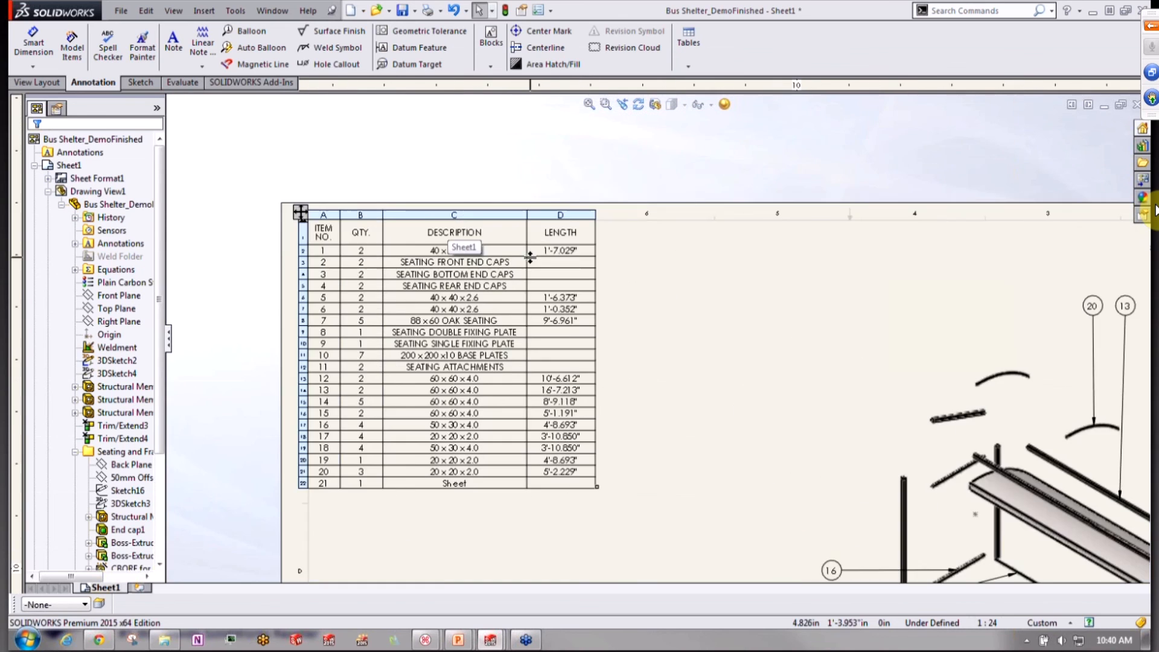
Insert a column after LENGTH in the cut list table and link it to the TOTAL LENGTH cut list item property
click(589, 214)
right_click(590, 219)
mouse_move(688, 318)
click(842, 317)
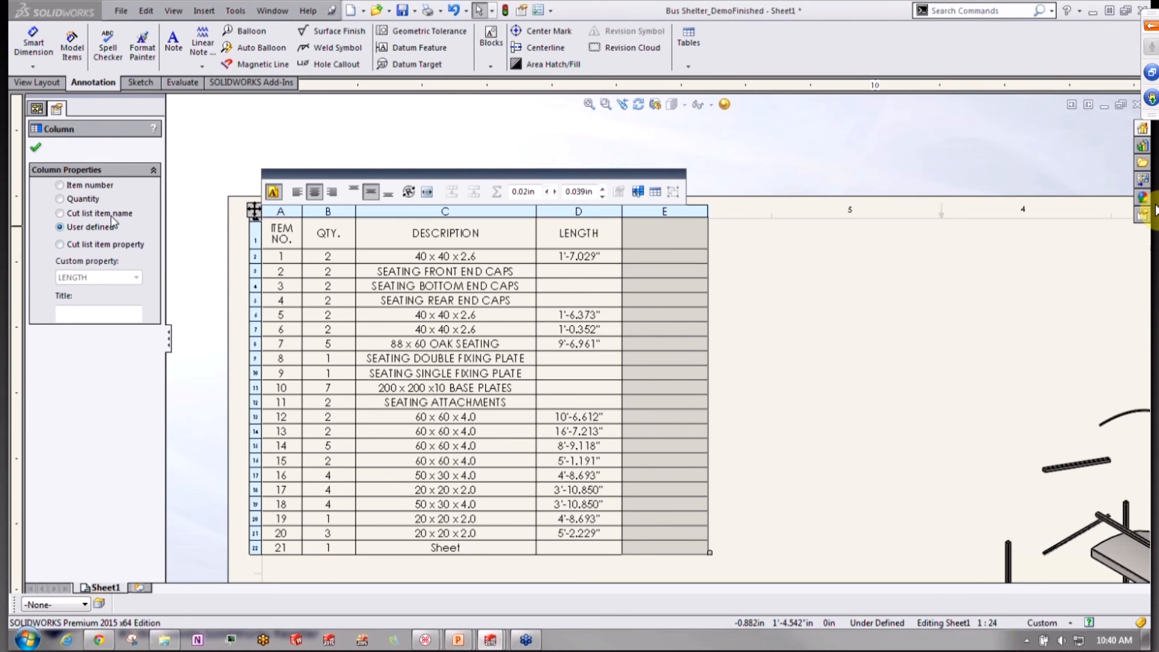
click(117, 244)
click(124, 277)
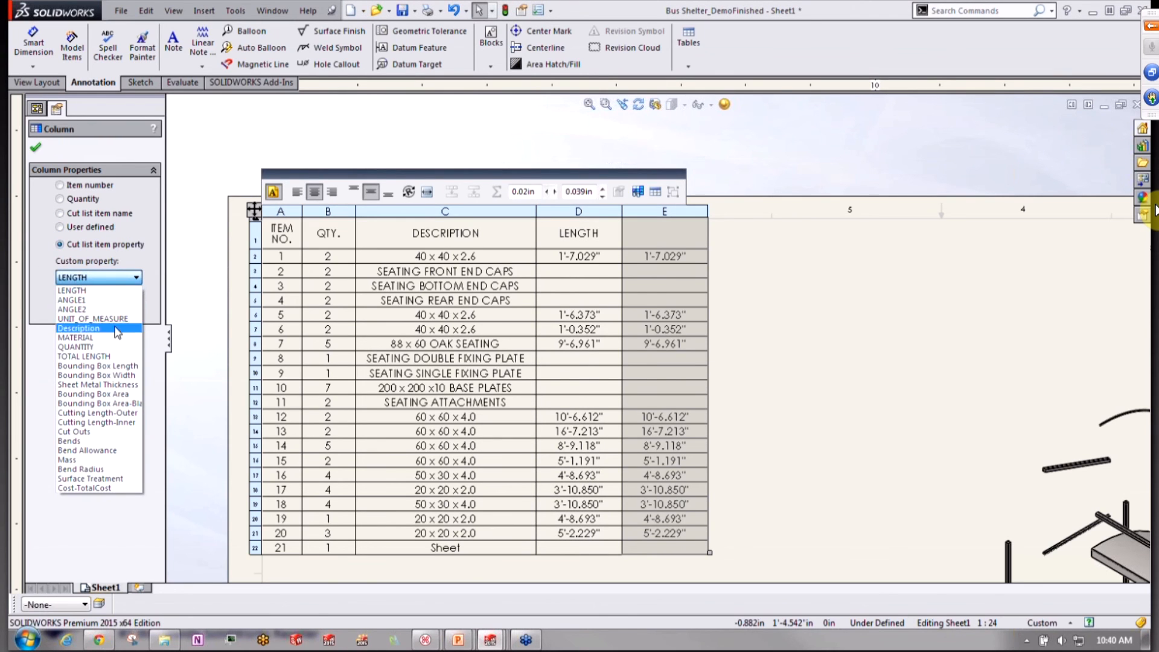
click(115, 357)
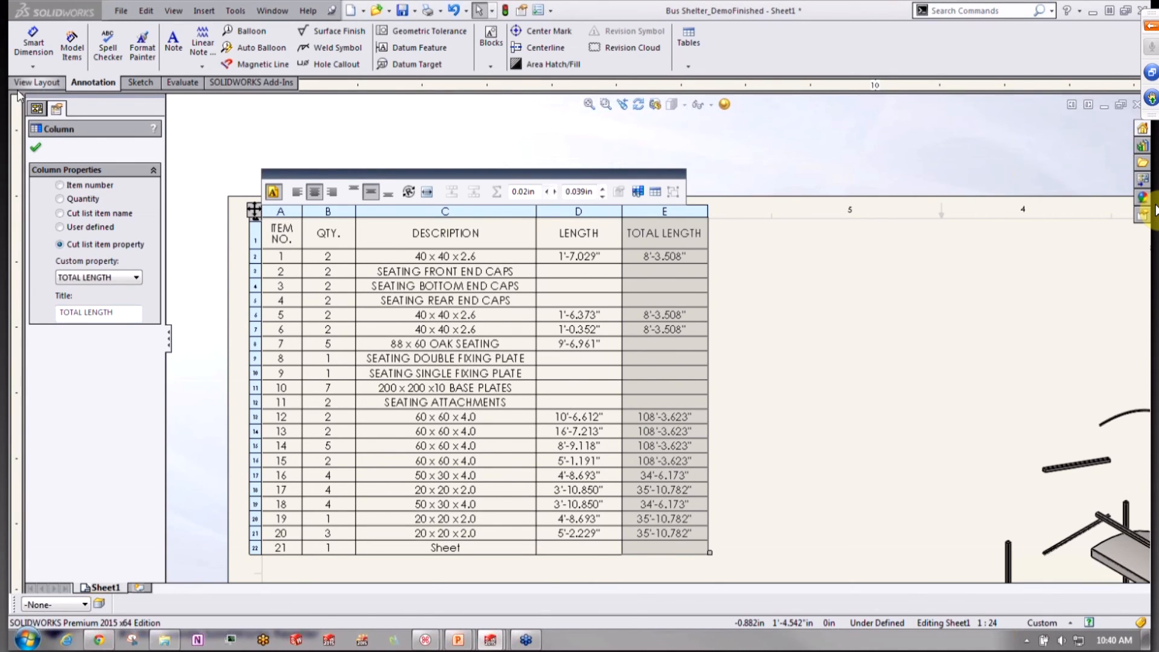
click(36, 149)
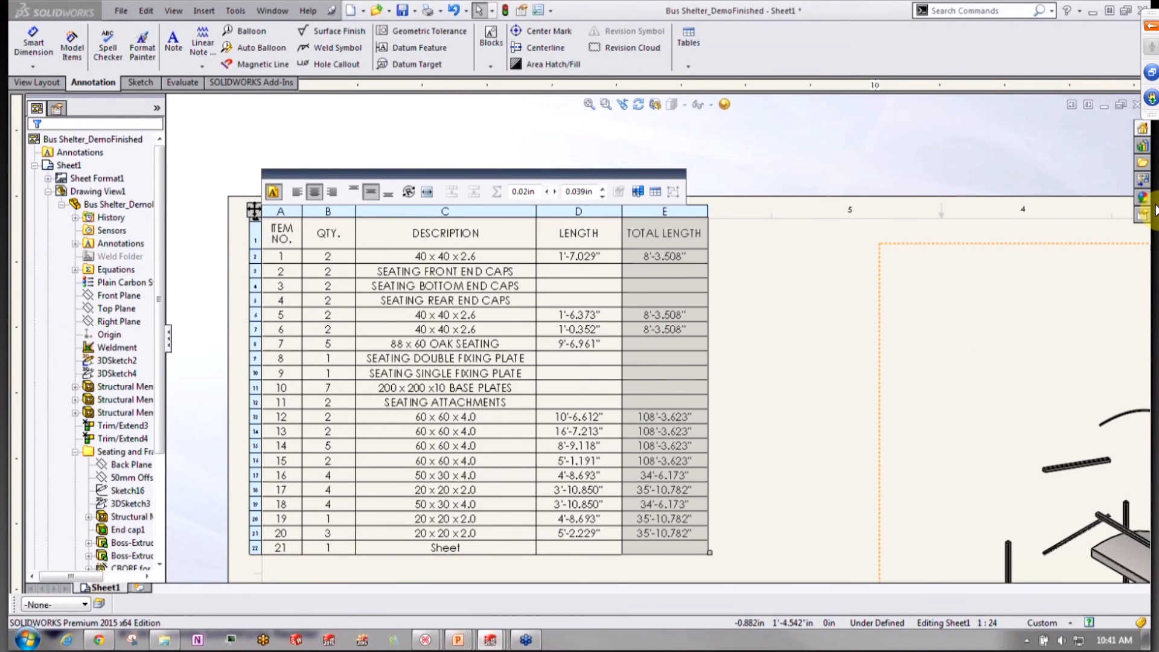
click(828, 388)
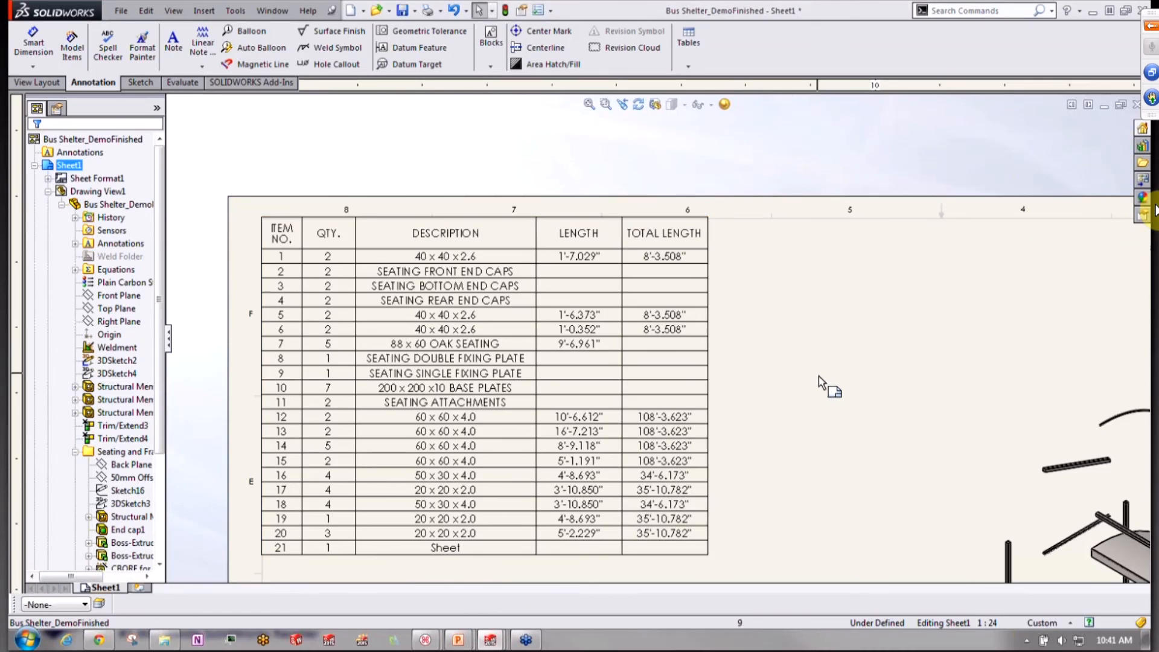
scroll(827, 447, up, 3)
scroll(827, 446, up, 3)
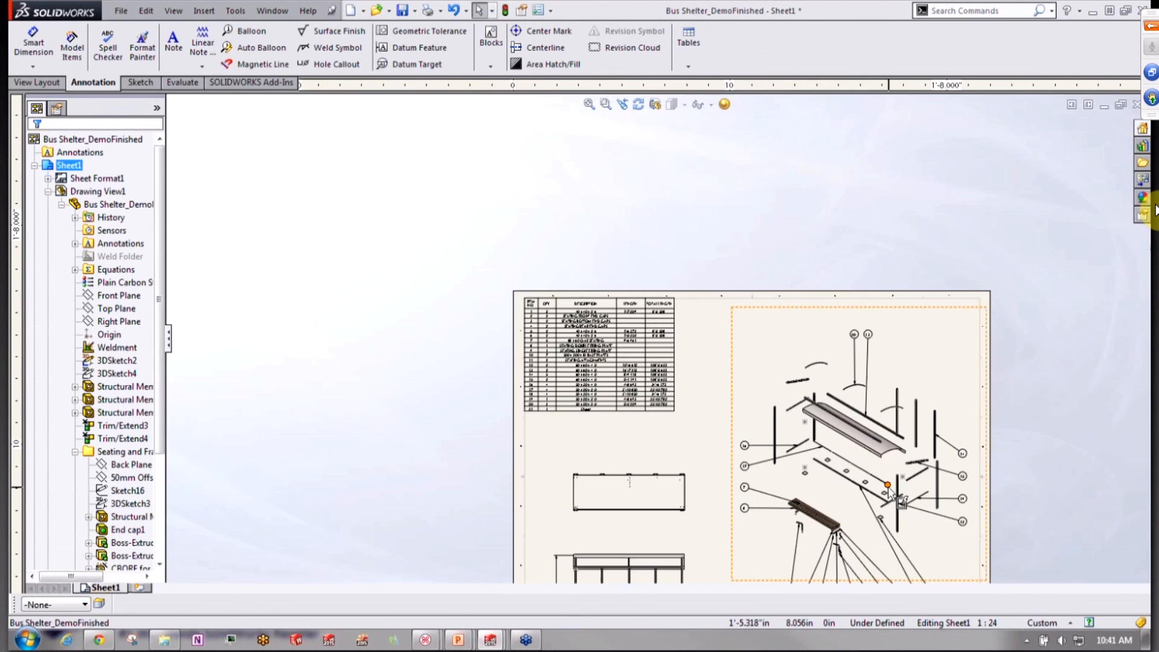
scroll(888, 488, down, 2)
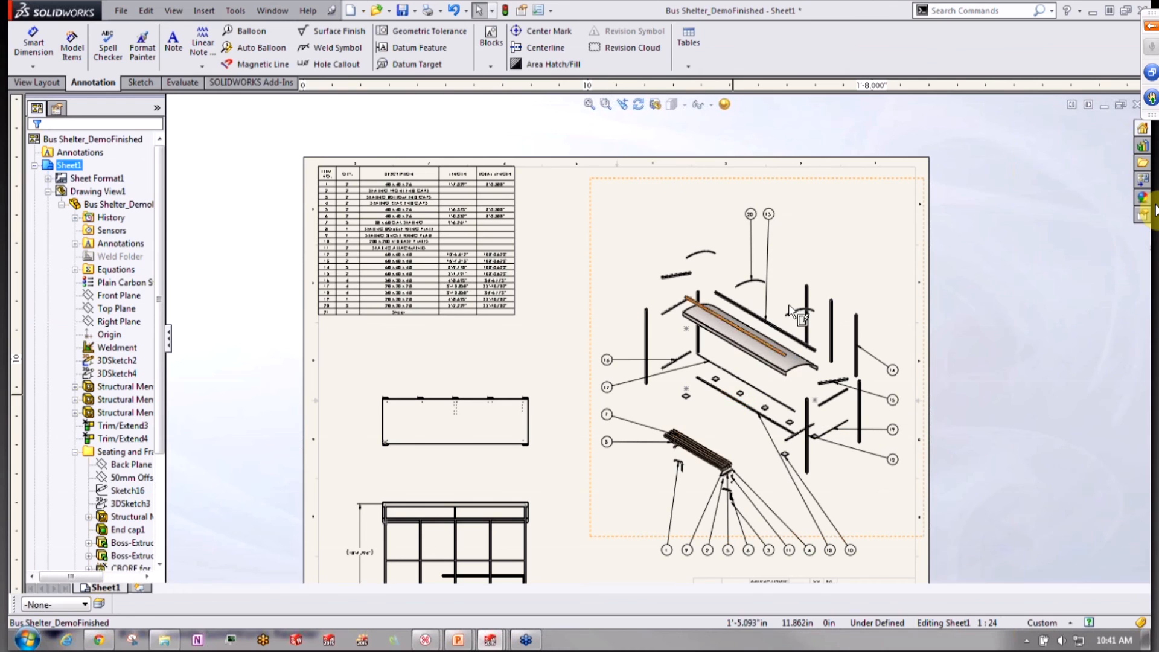
Switch to the Bus Shelter_DemoFinished part and look up the Weldment Profiles folders in the system options' file locations
key(ctrl+Tab)
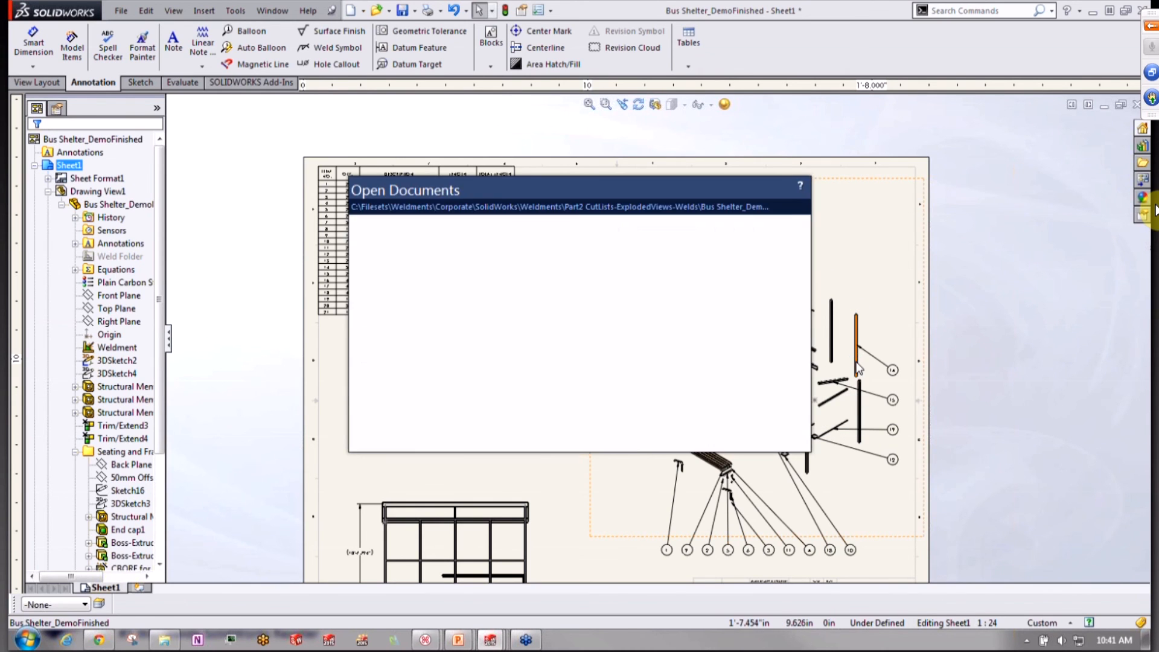
key(f)
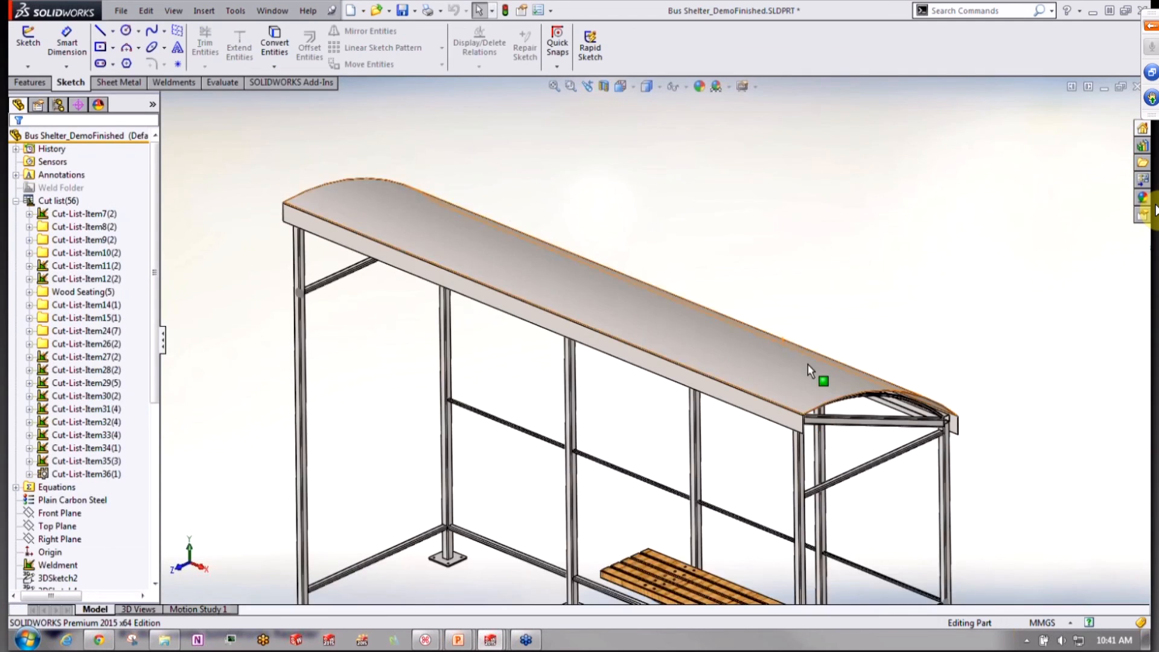
click(537, 14)
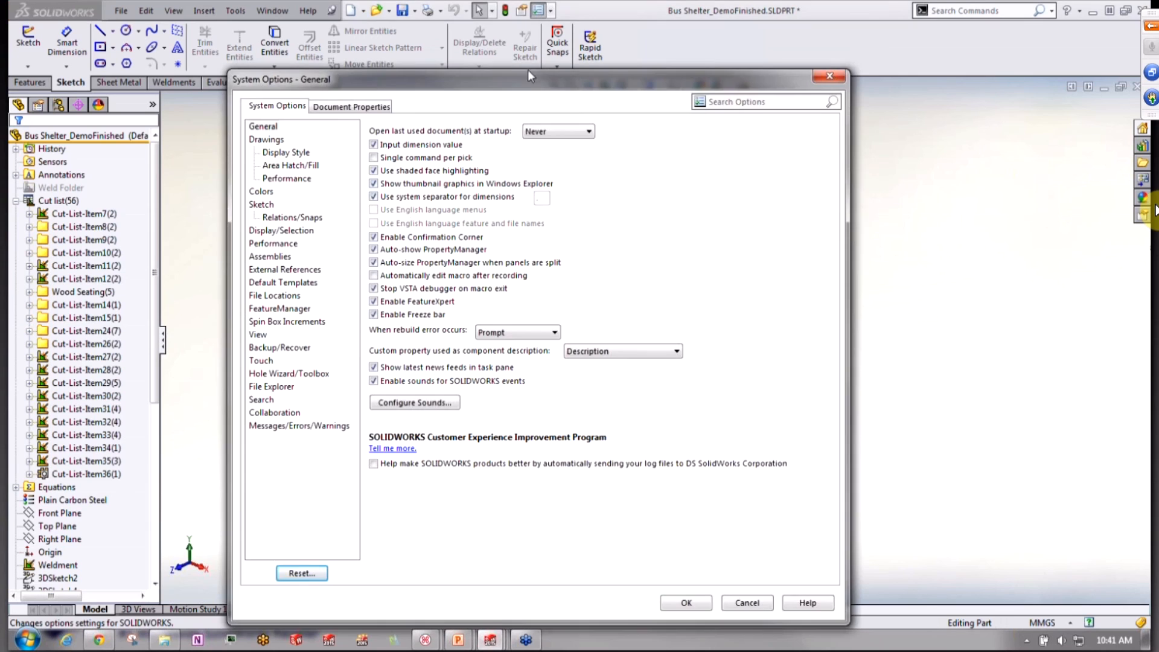
click(288, 299)
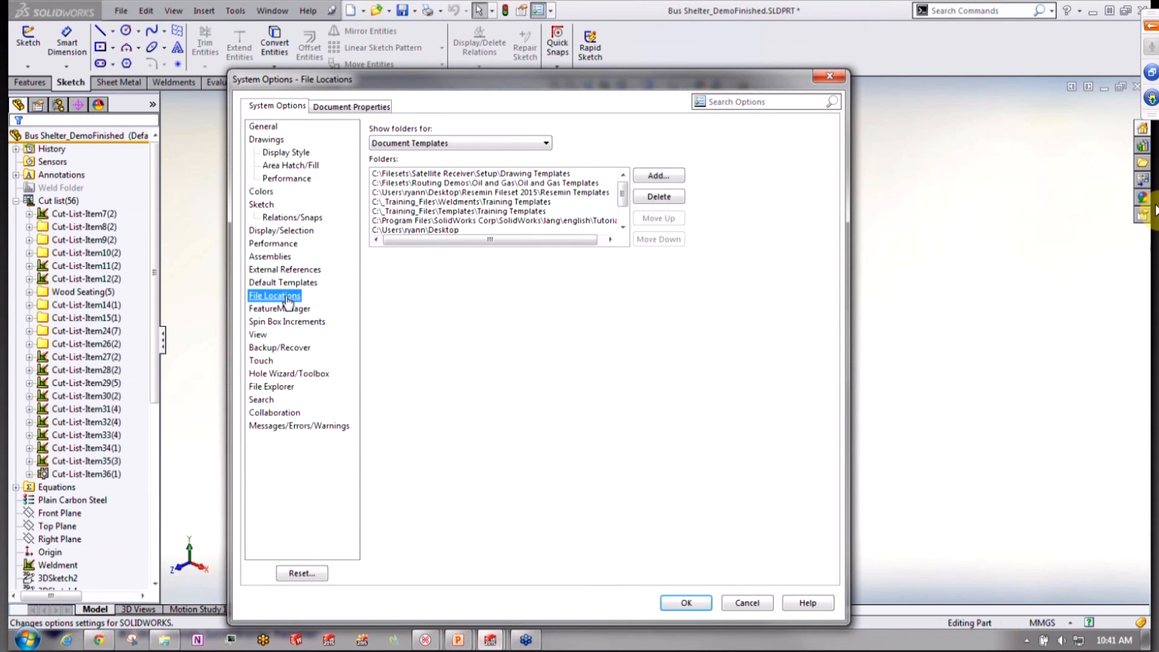
click(545, 144)
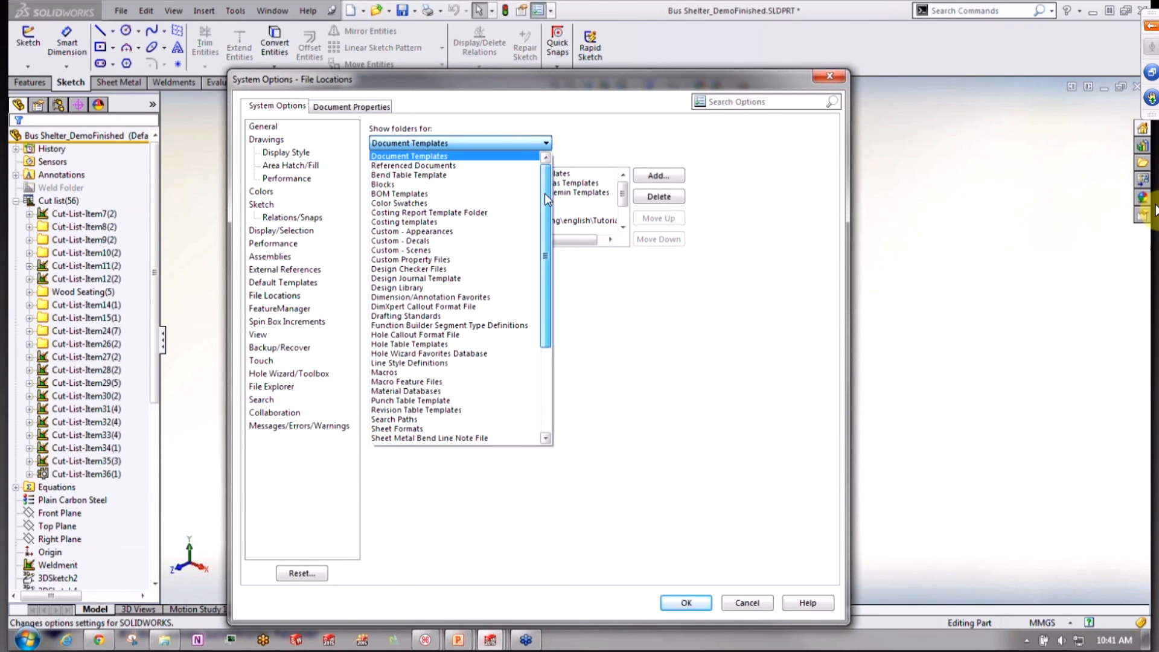
drag(552, 202, 543, 290)
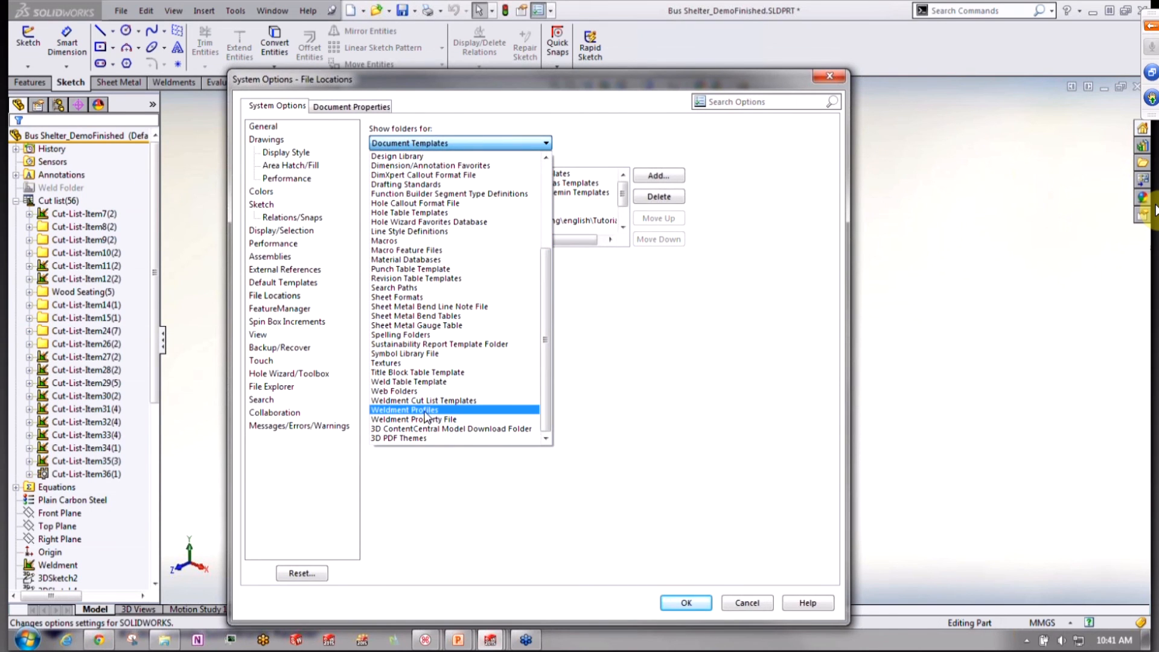
click(425, 411)
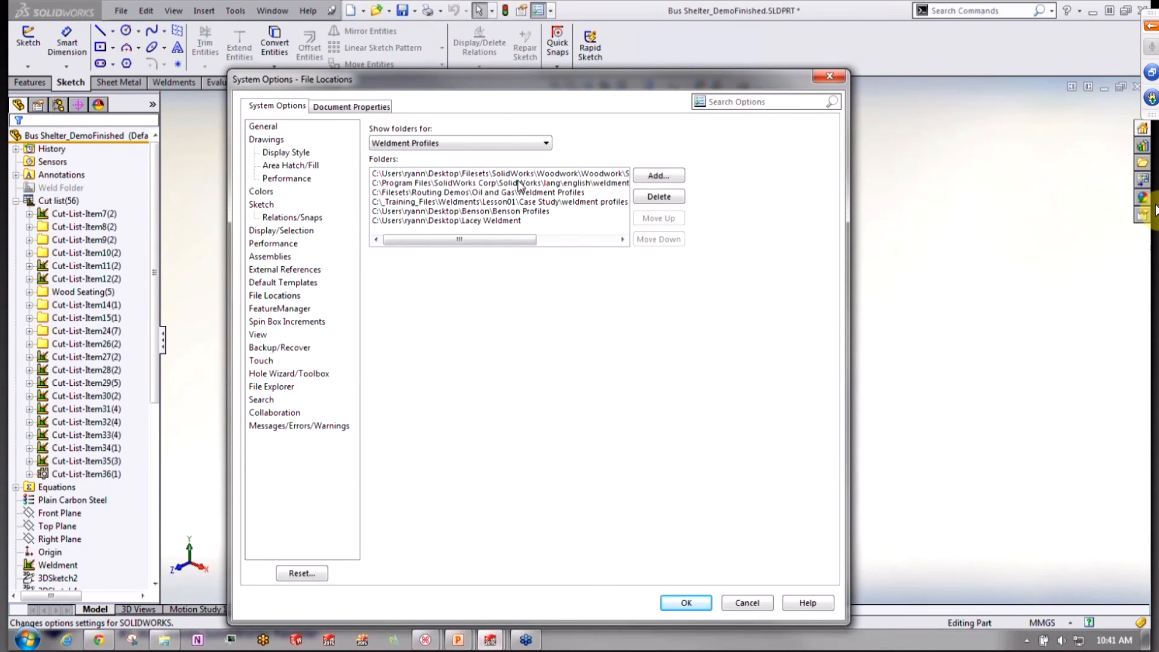
Open the folder browser for adding a weldment profile location, and cancel it and the system options without changes
click(660, 175)
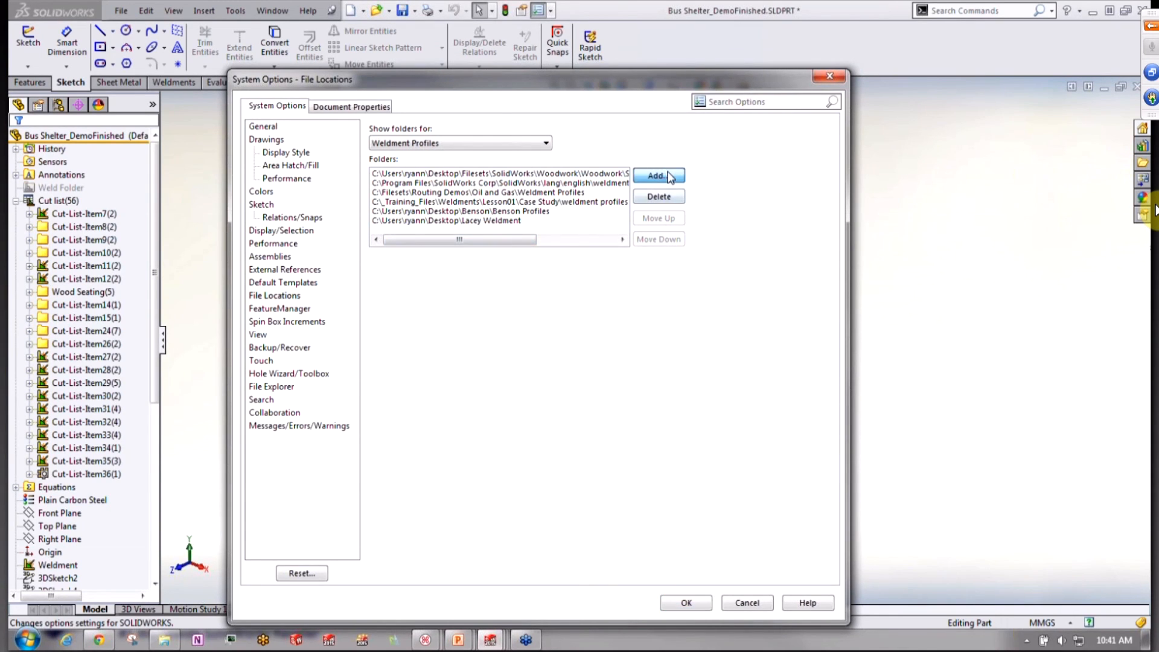
drag(555, 233, 502, 204)
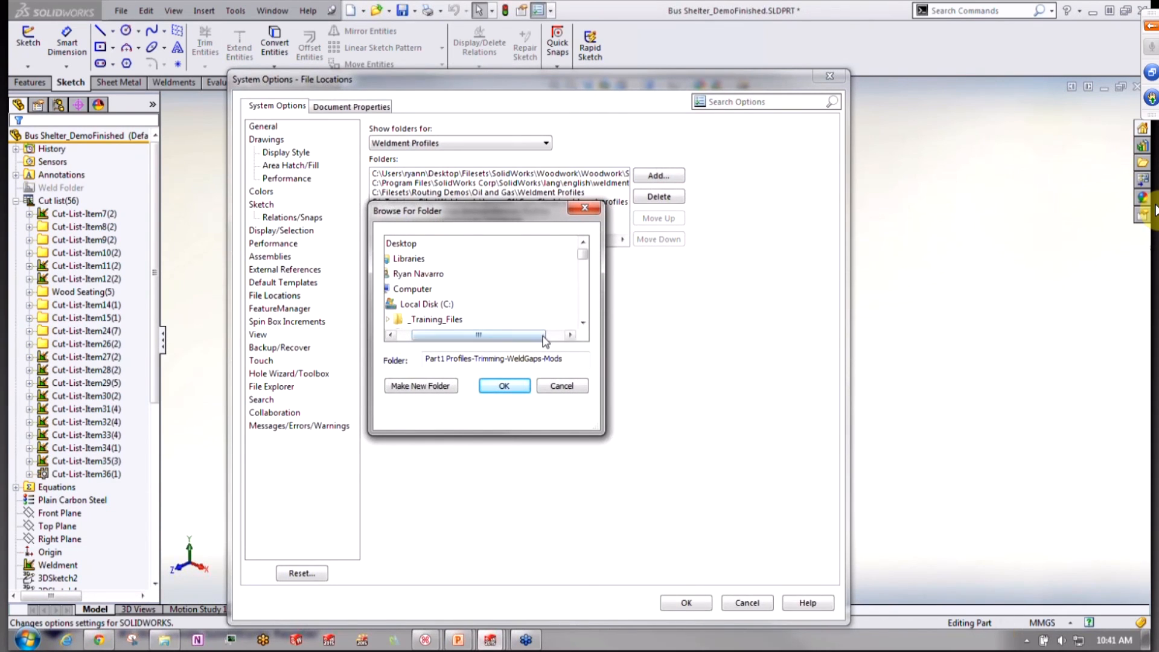
click(562, 389)
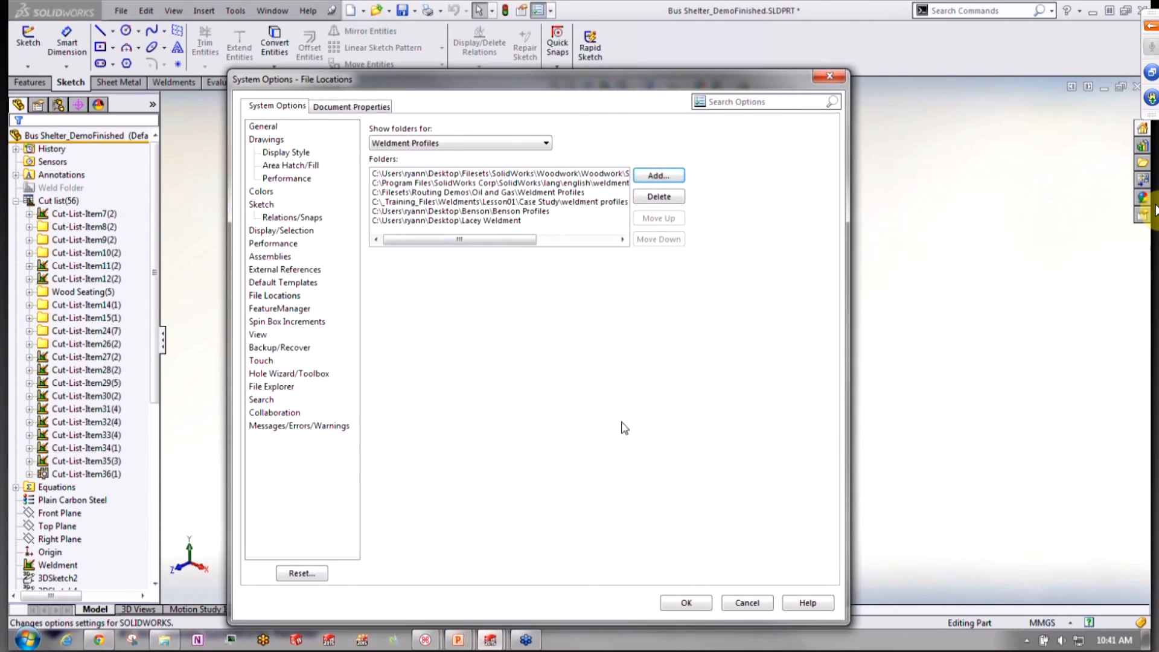
click(746, 603)
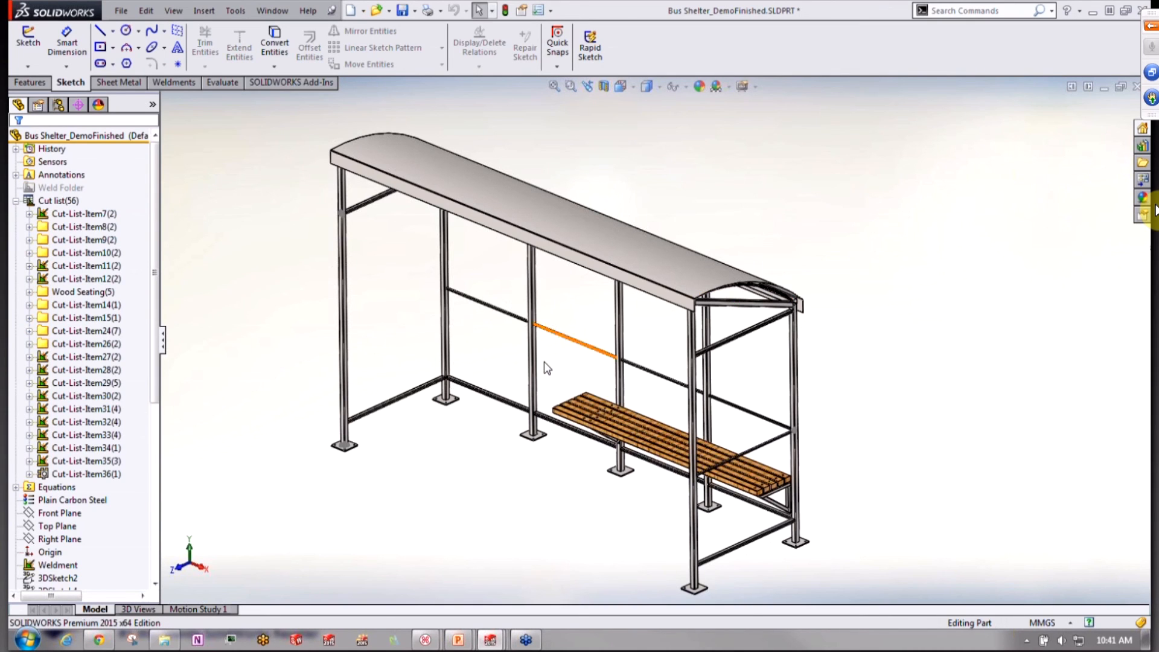
Switch back to the Bus Shelter drawing and add a second sheet, dismissing the sheet format warning
key(ctrl+Tab)
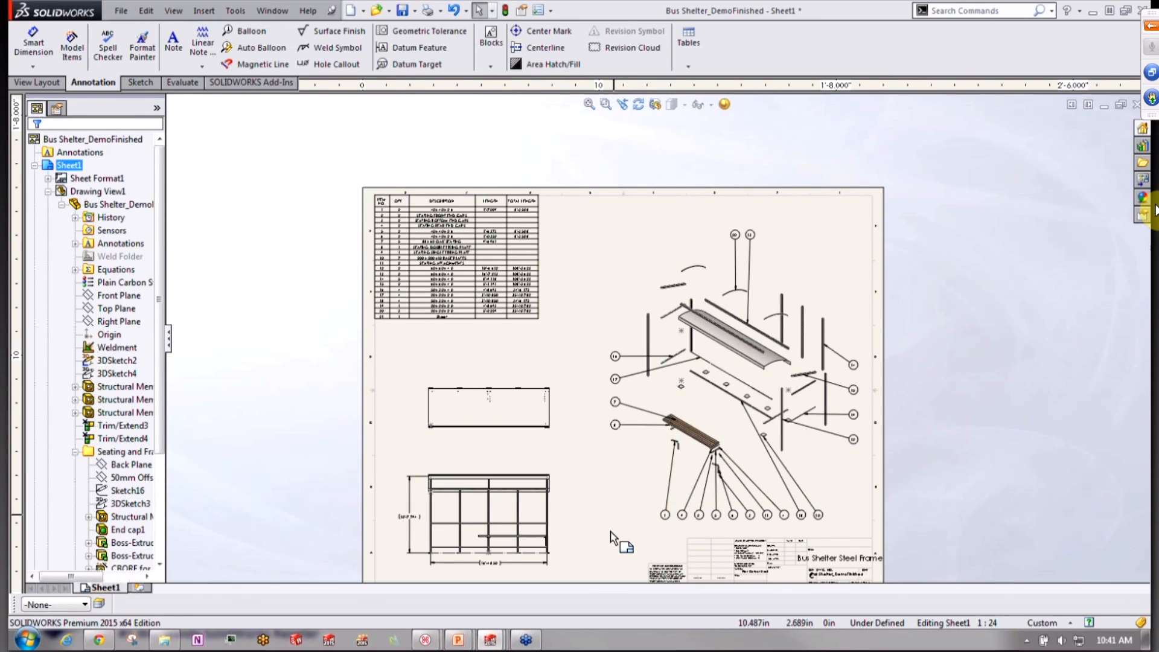
scroll(611, 535, down, 5)
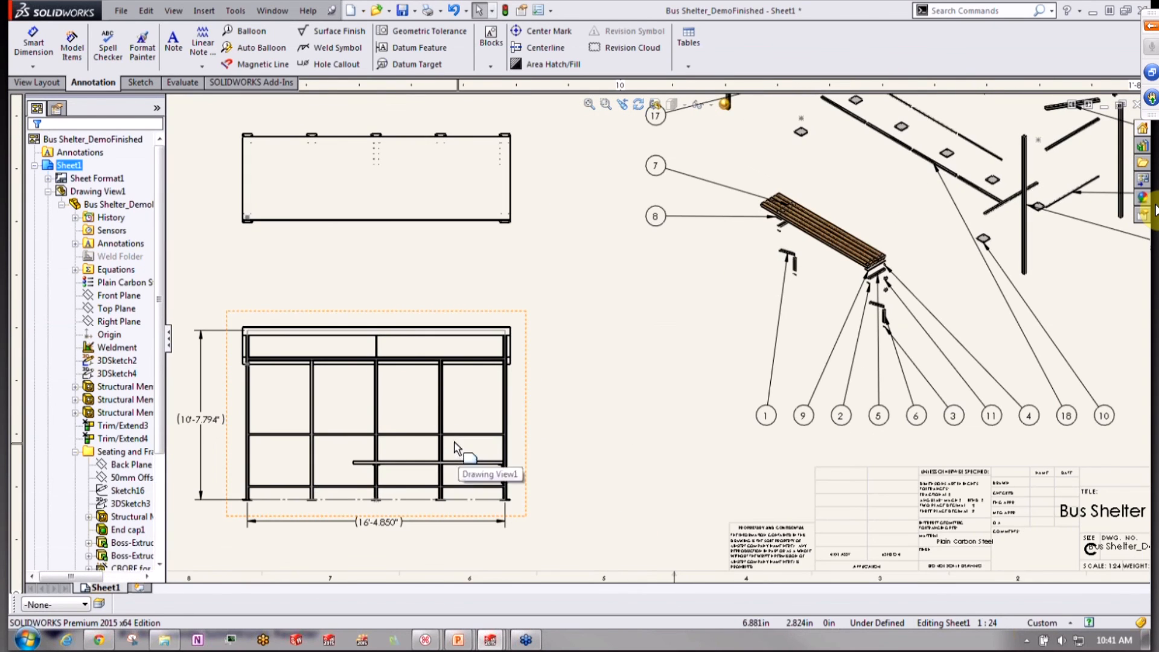
click(398, 334)
key(f)
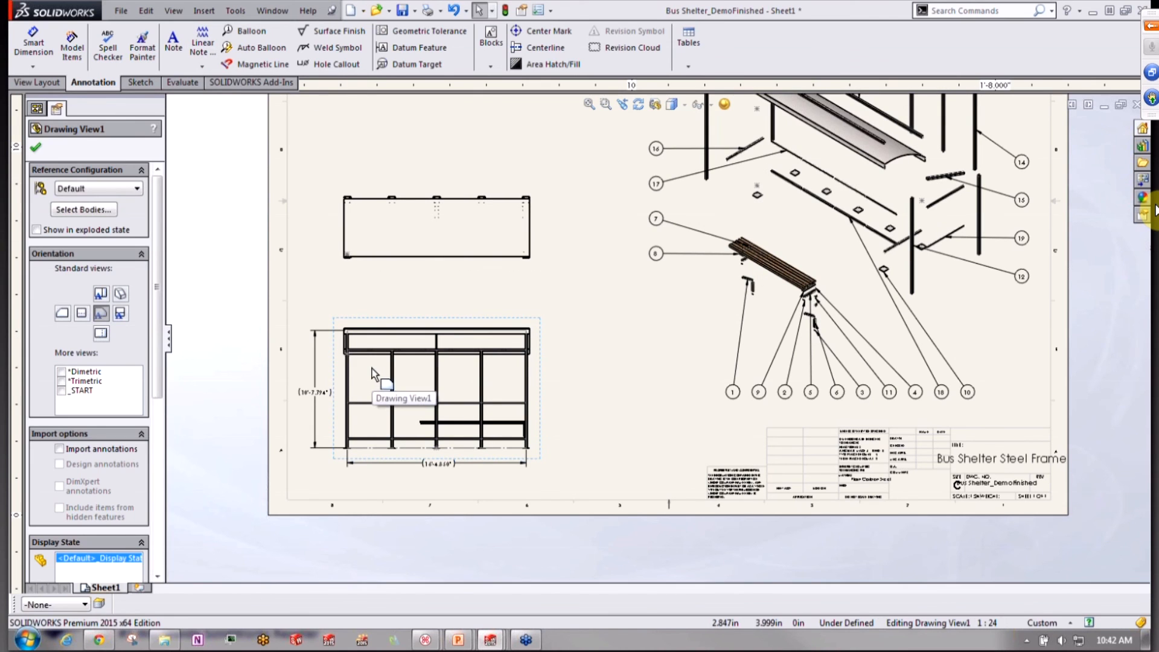
click(36, 82)
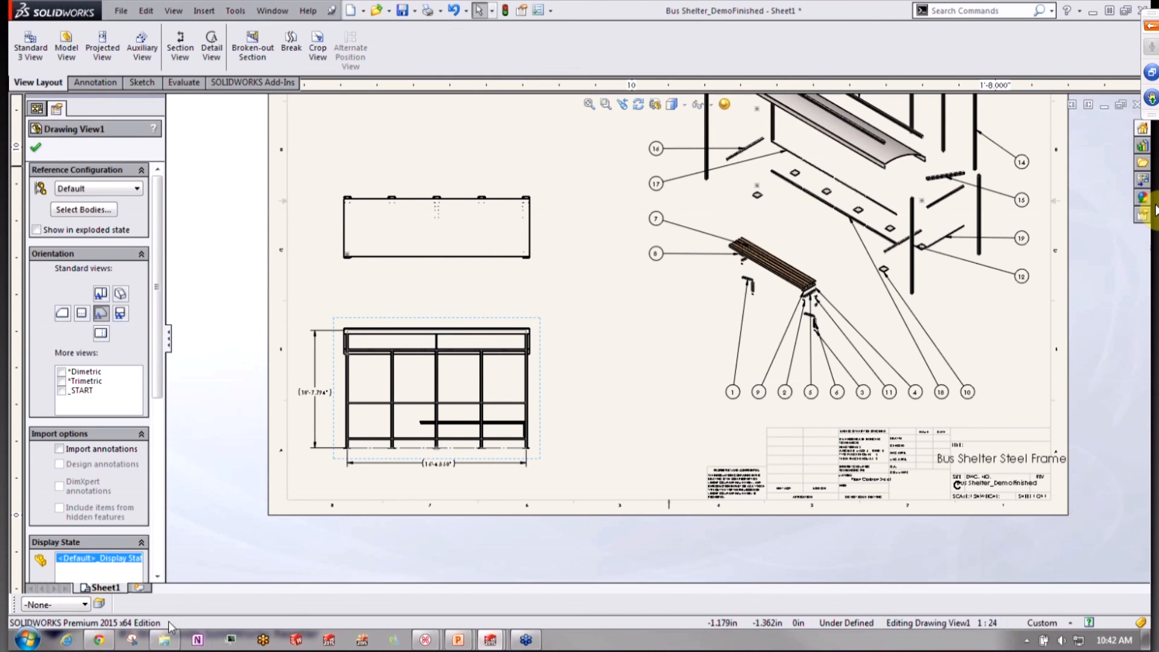
click(144, 588)
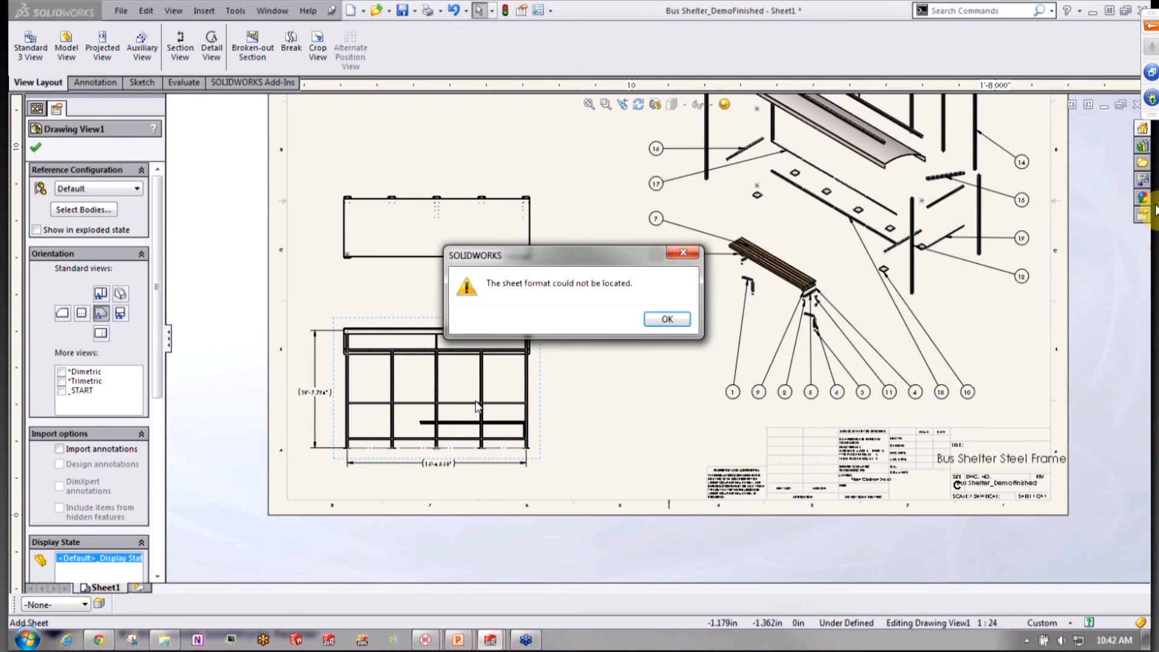
click(663, 319)
click(508, 295)
click(507, 287)
click(508, 295)
click(611, 406)
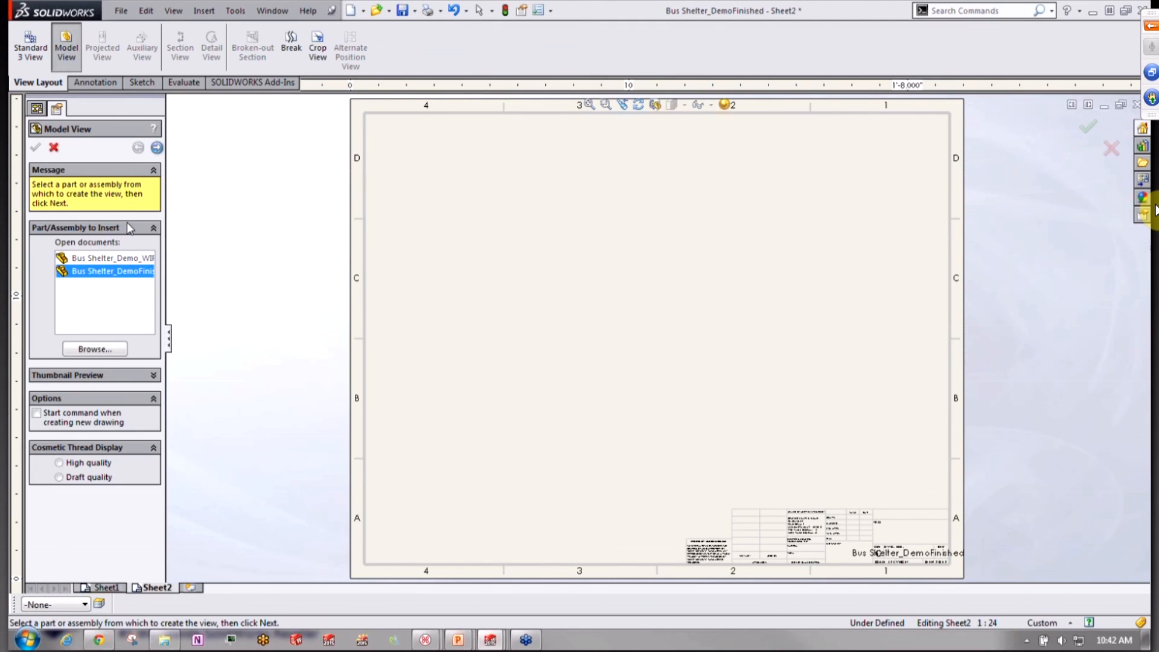
Insert a Bus Shelter_DemoFinished view limited to the body Structural Member7[2] near the sheet's centre, with its projected end view to the right
click(156, 147)
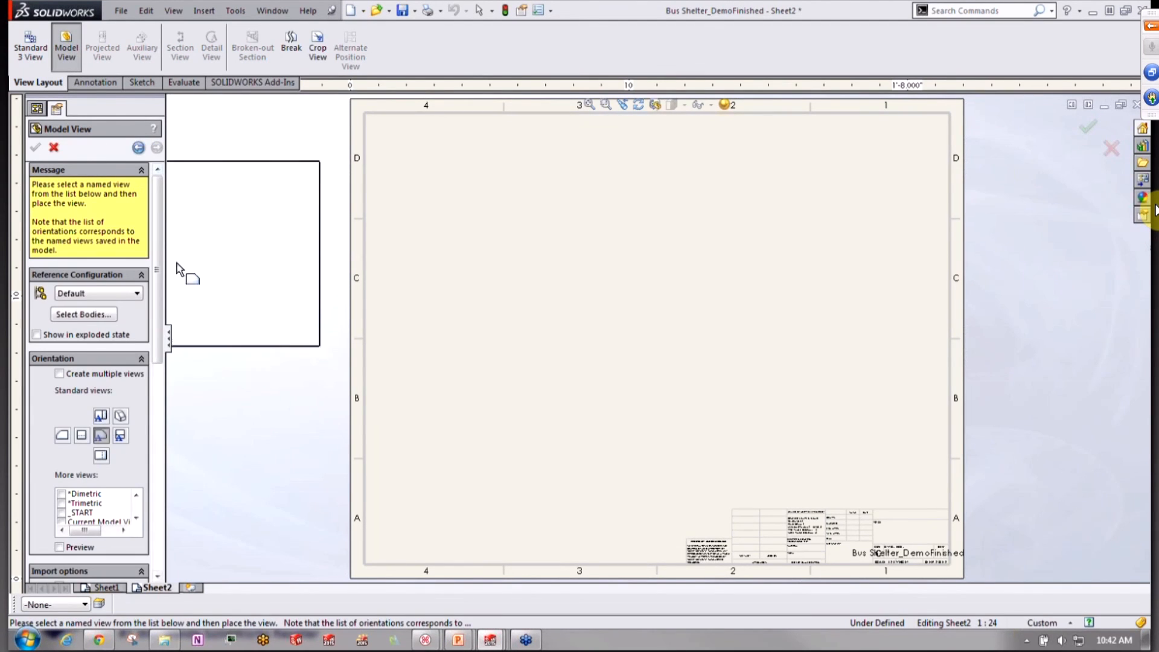
click(88, 318)
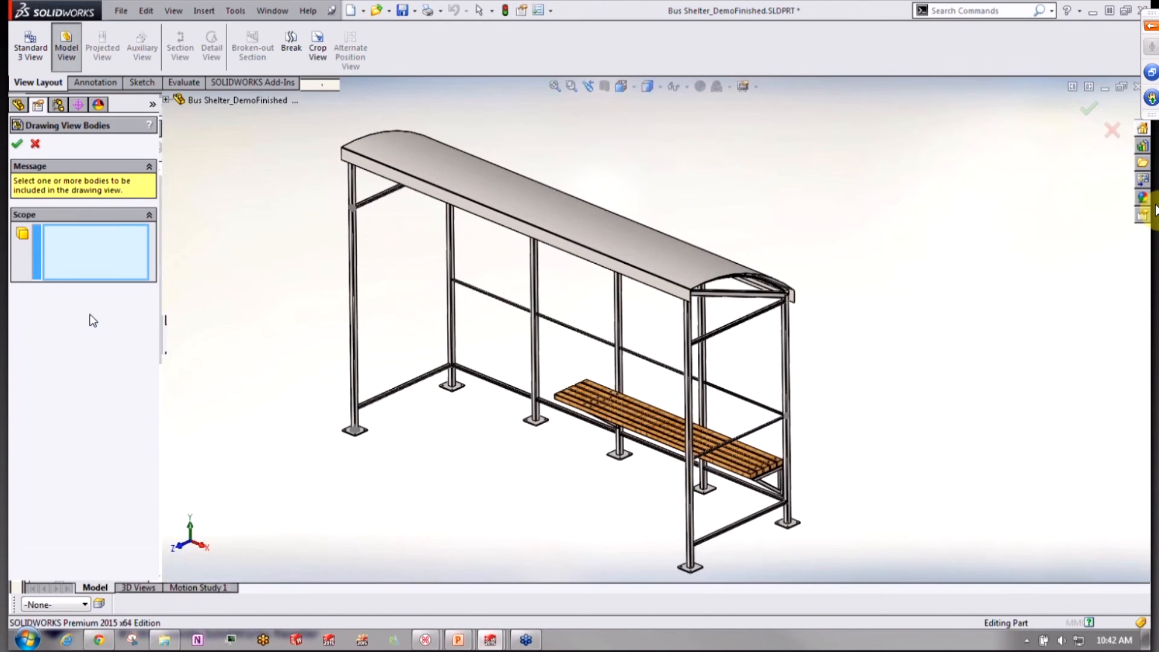
mouse_move(536, 318)
middle_down()
mouse_move(520, 212)
mouse_move(528, 223)
middle_up()
scroll(650, 205, down, 5)
click(606, 217)
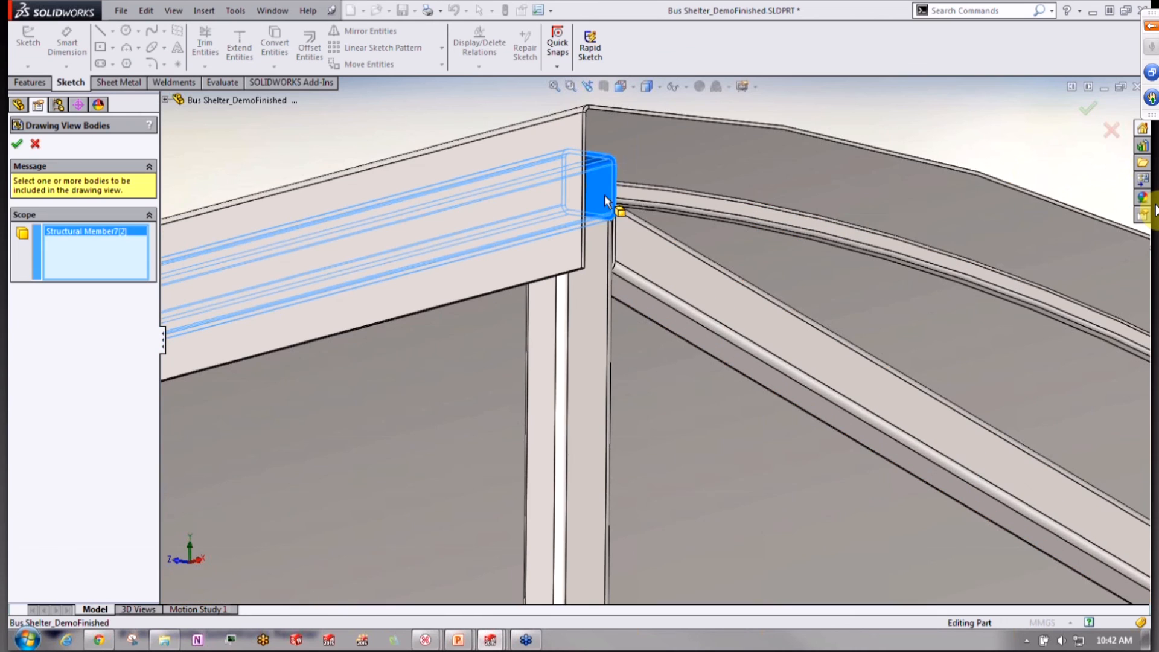
scroll(662, 287, up, 6)
scroll(664, 286, down, 4)
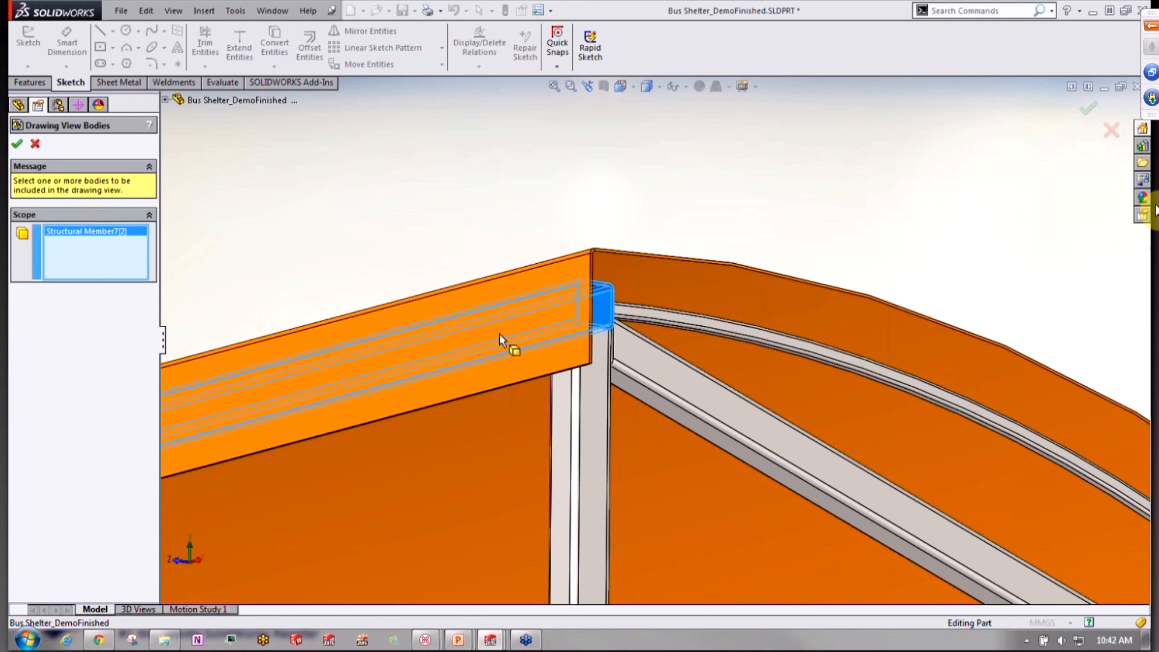
click(17, 144)
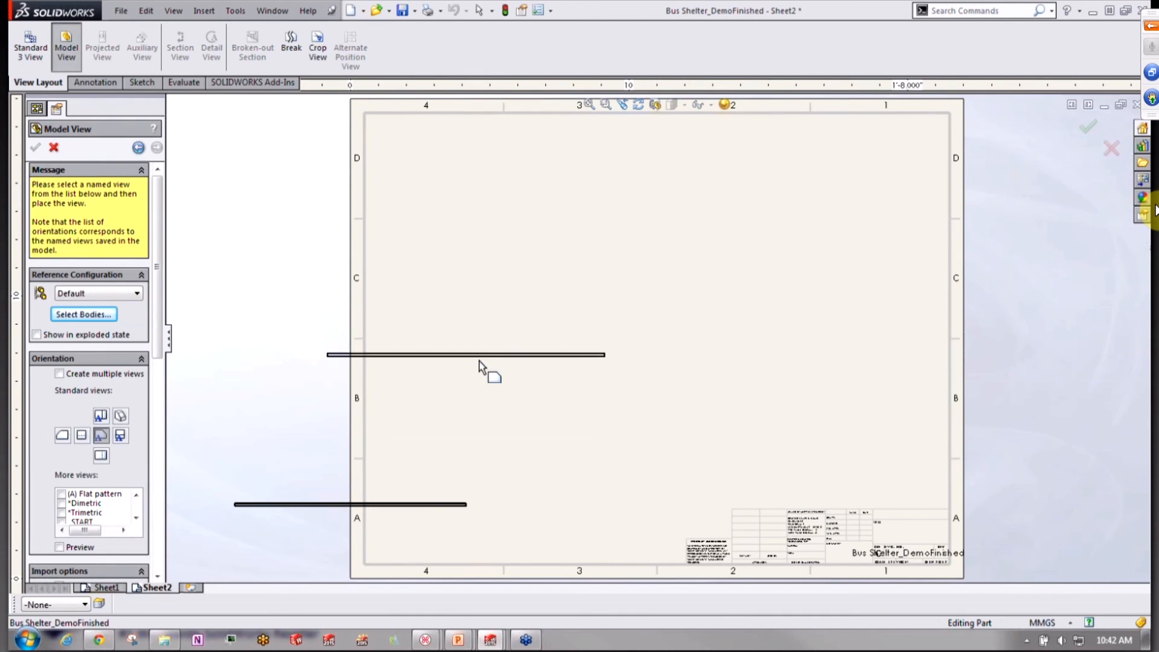
click(556, 363)
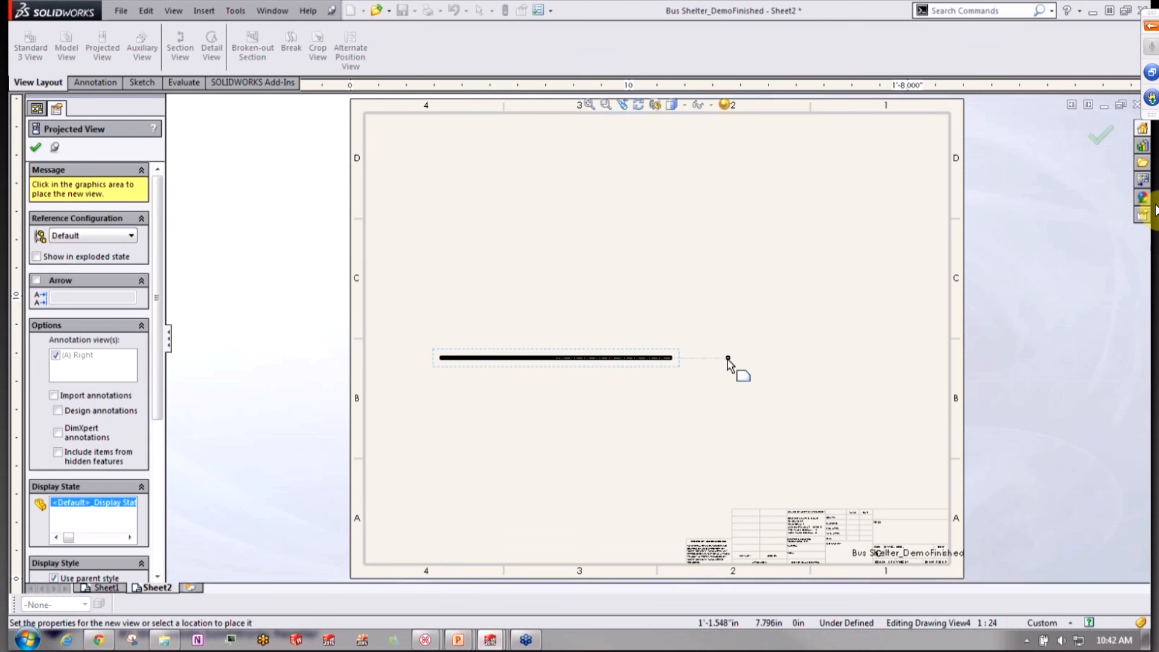
click(698, 376)
Dimension the structural member's overall length below its long view on Sheet2
scroll(662, 382, down, 4)
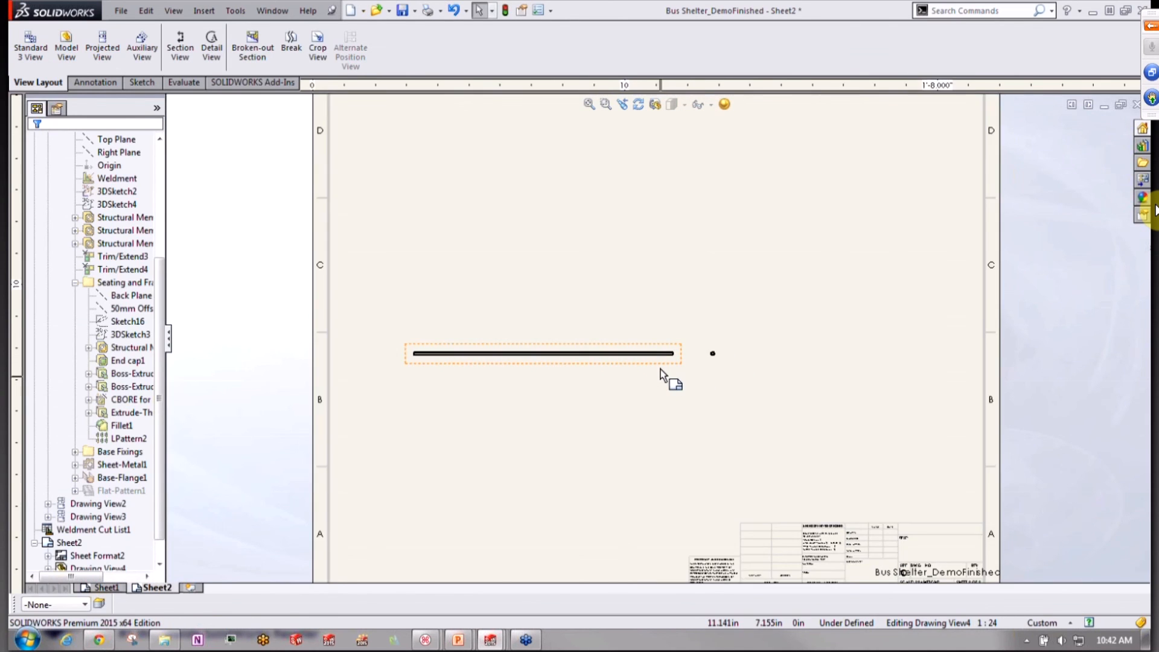
scroll(688, 337, down, 2)
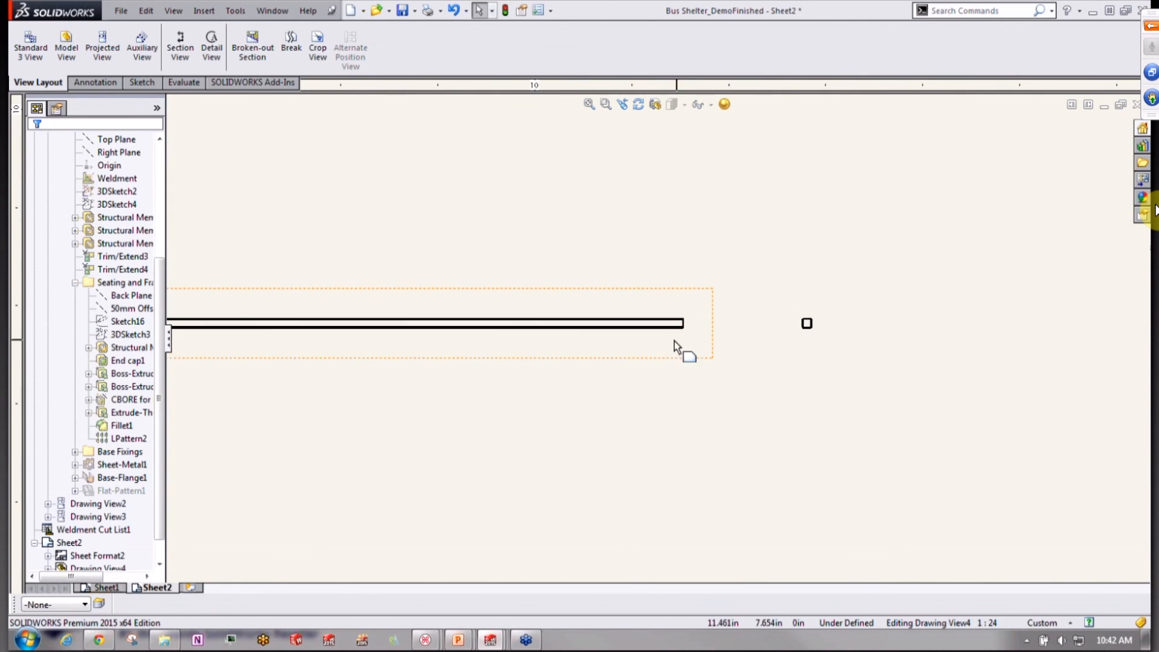
scroll(828, 338, down, 2)
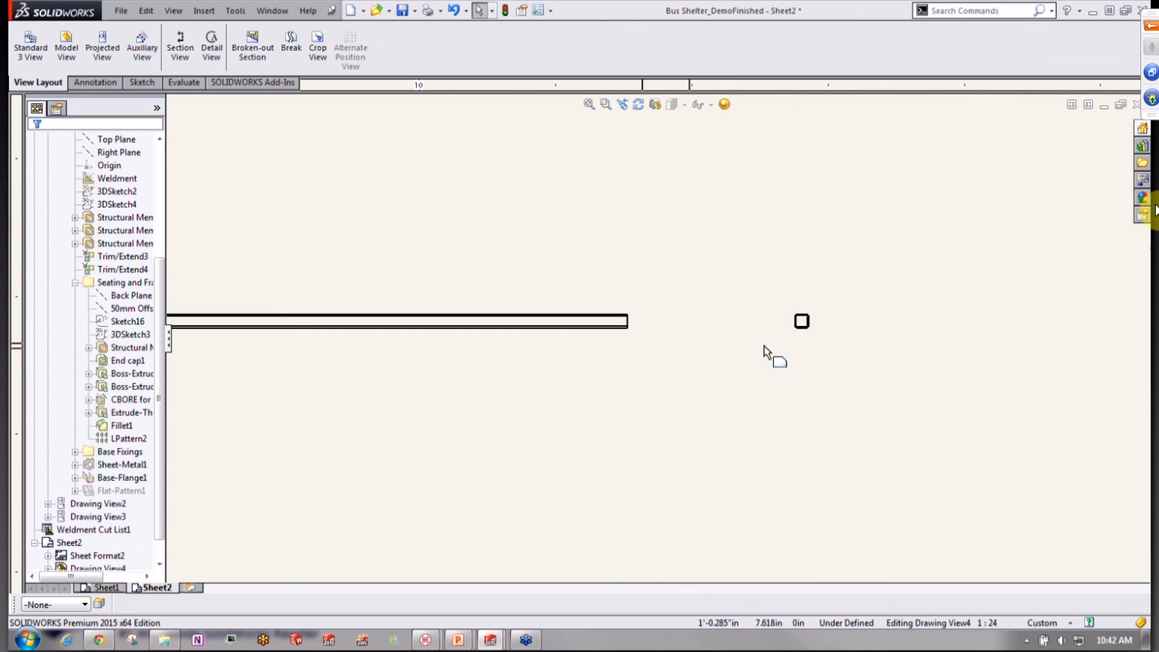
scroll(618, 424, up, 3)
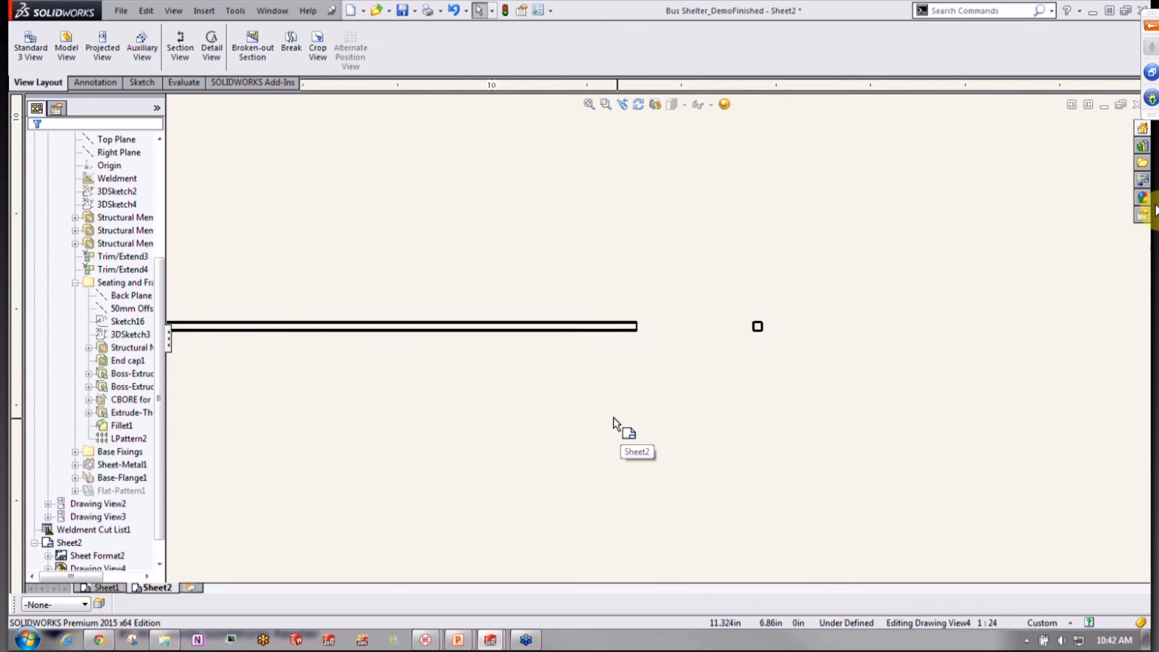
right_drag(574, 354, 575, 341)
click(582, 333)
click(574, 379)
Dimension the outer width of the square tube in the projected end view, and end dimensioning
scroll(682, 350, down, 5)
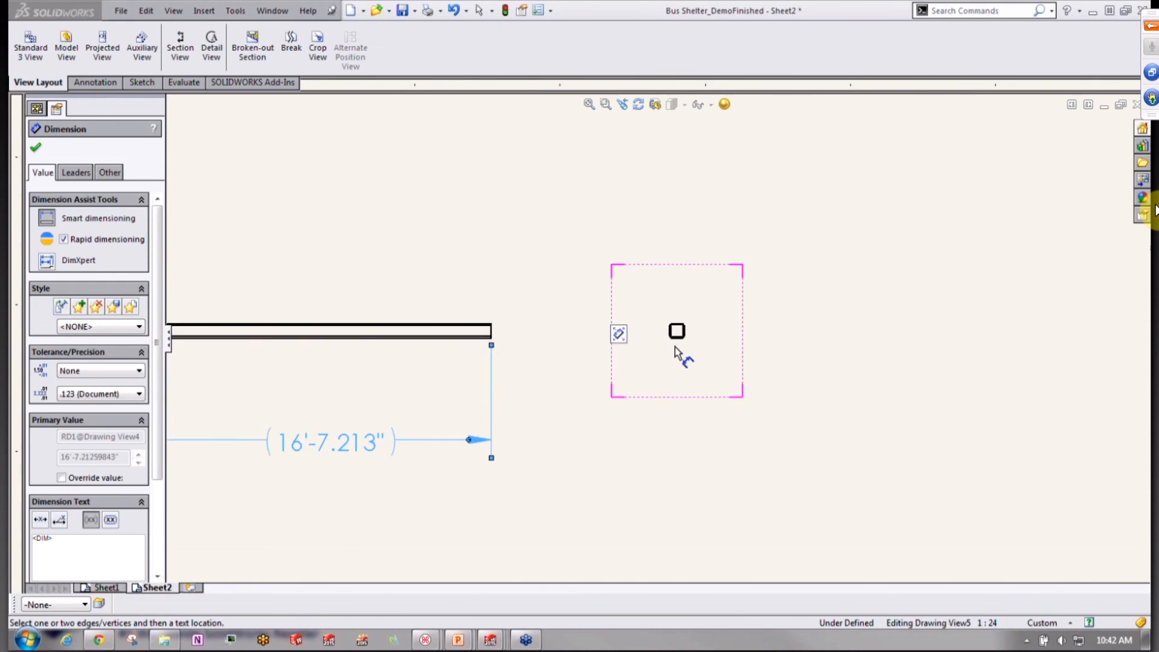
click(642, 326)
click(699, 329)
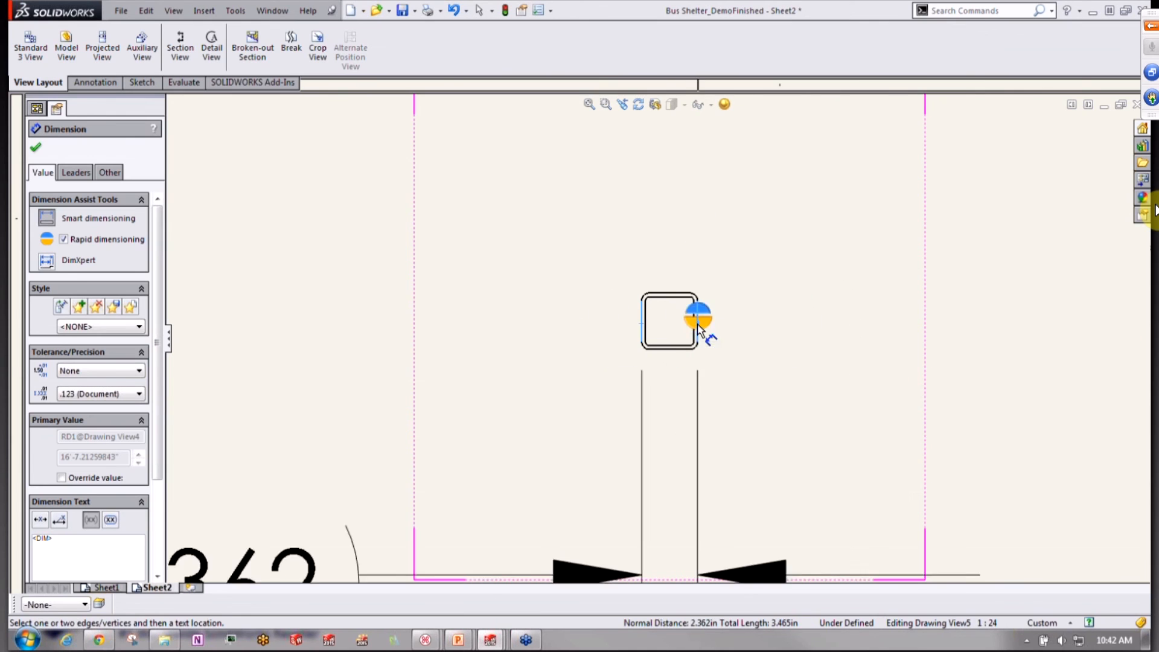
click(1080, 495)
scroll(688, 453, up, 8)
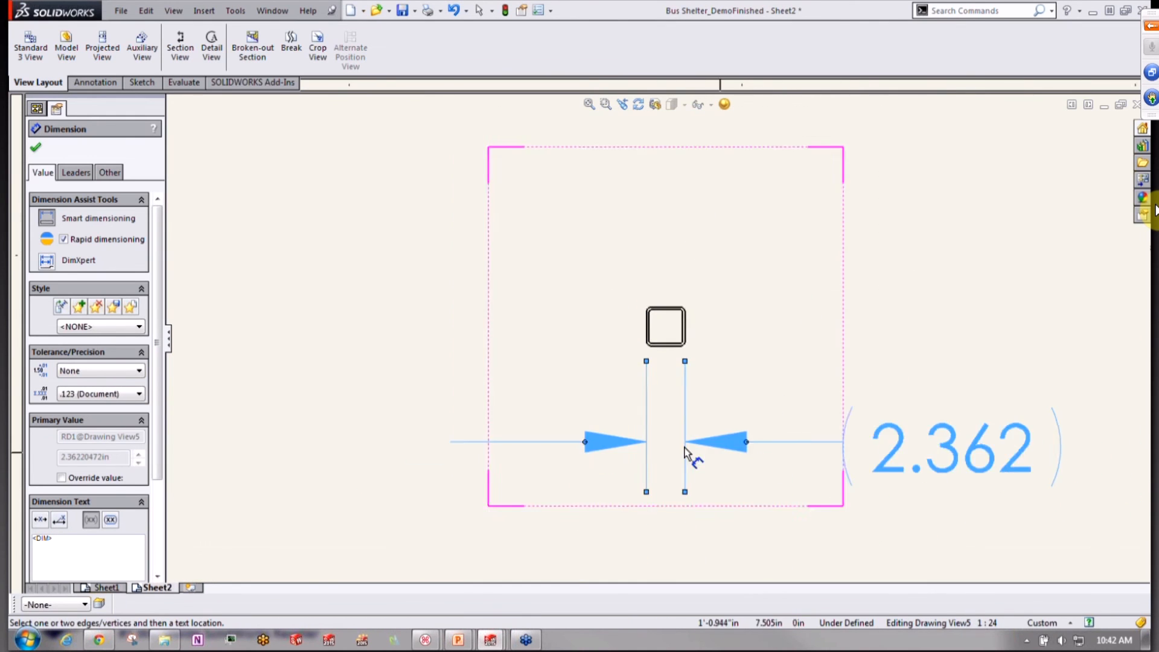
key(Escape)
Switch to the PowerPoint presentation showing the closing "Thank you!" slide
scroll(527, 394, up, 3)
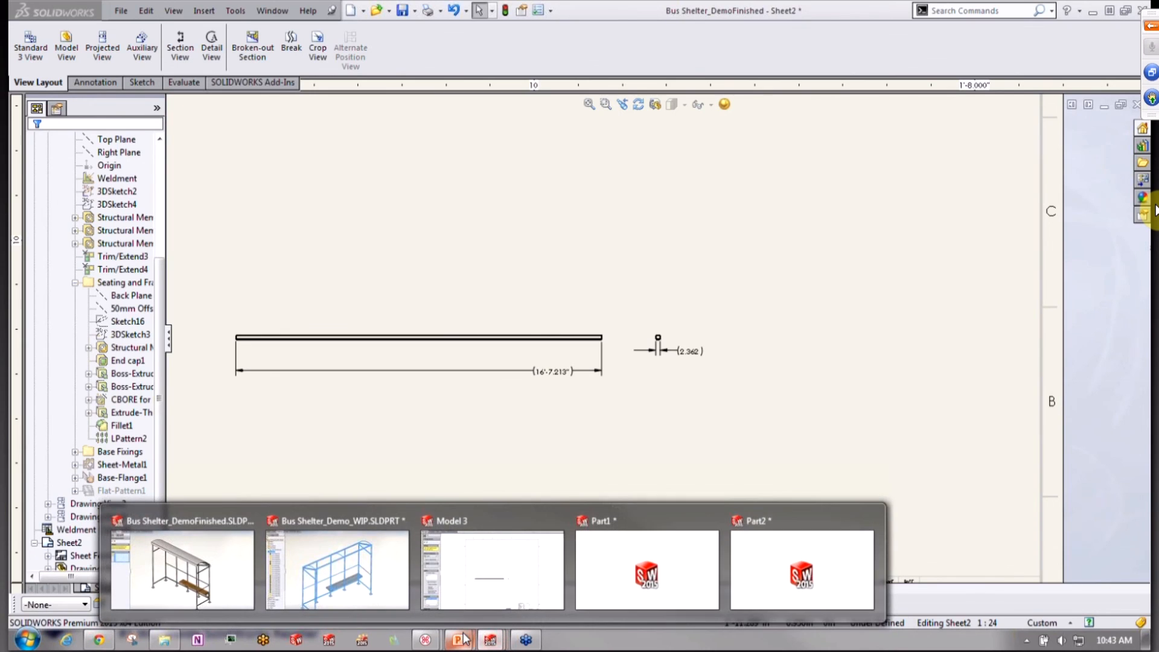
mouse_move(457, 640)
click(506, 594)
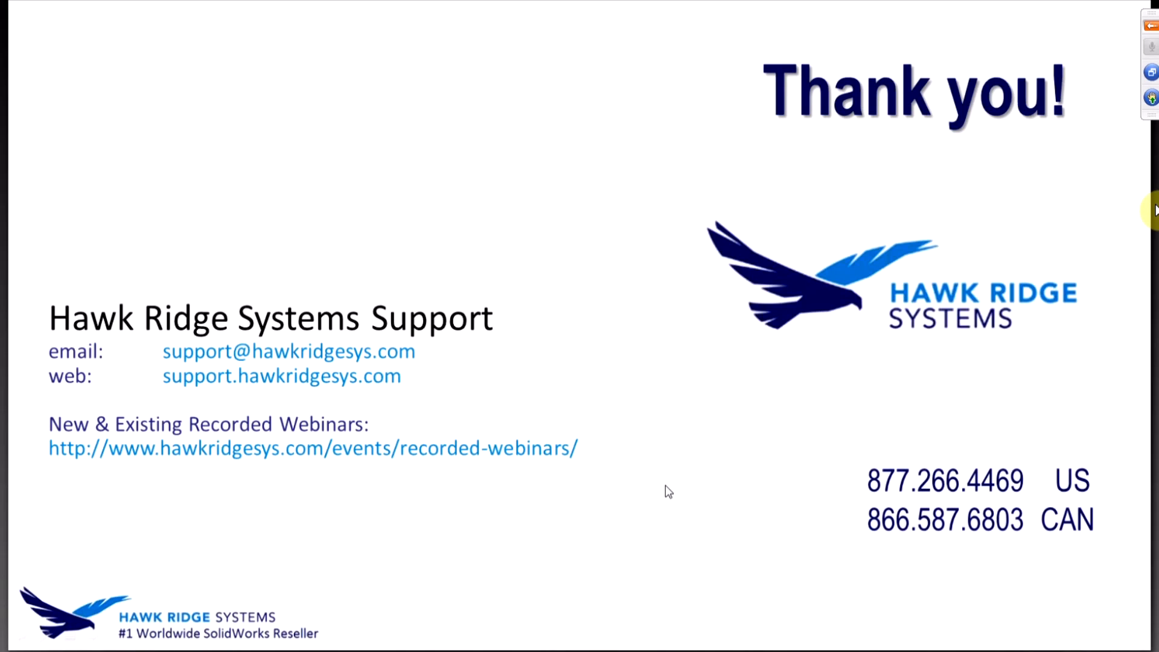